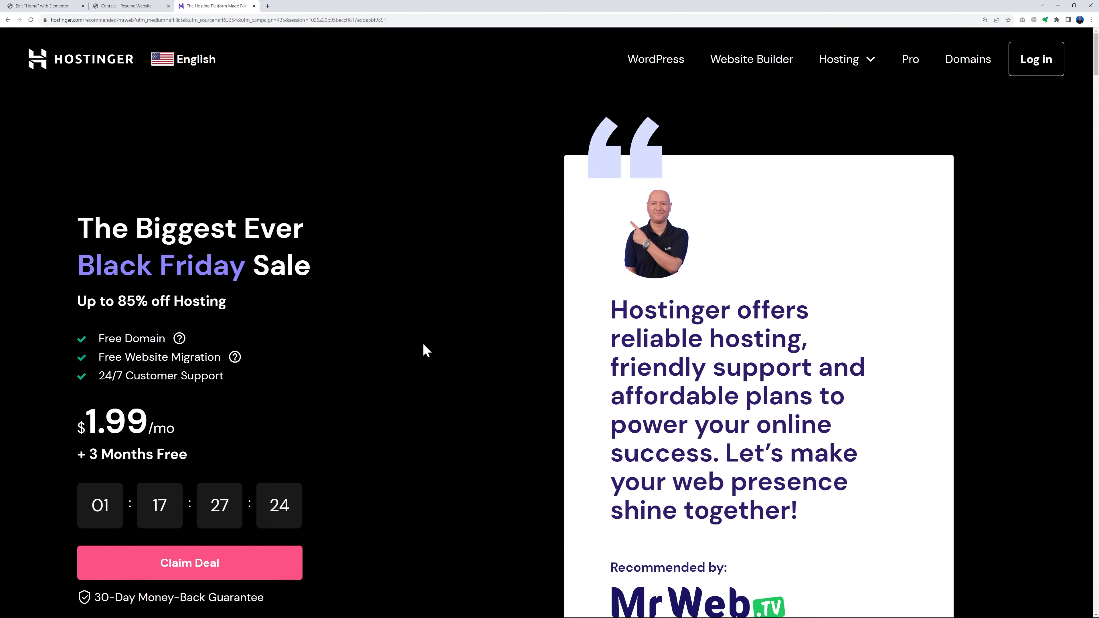
Compare the prices and top features of the Premium, Business and Cloud Startup hosting plans
scroll(423, 345, "down", 5)
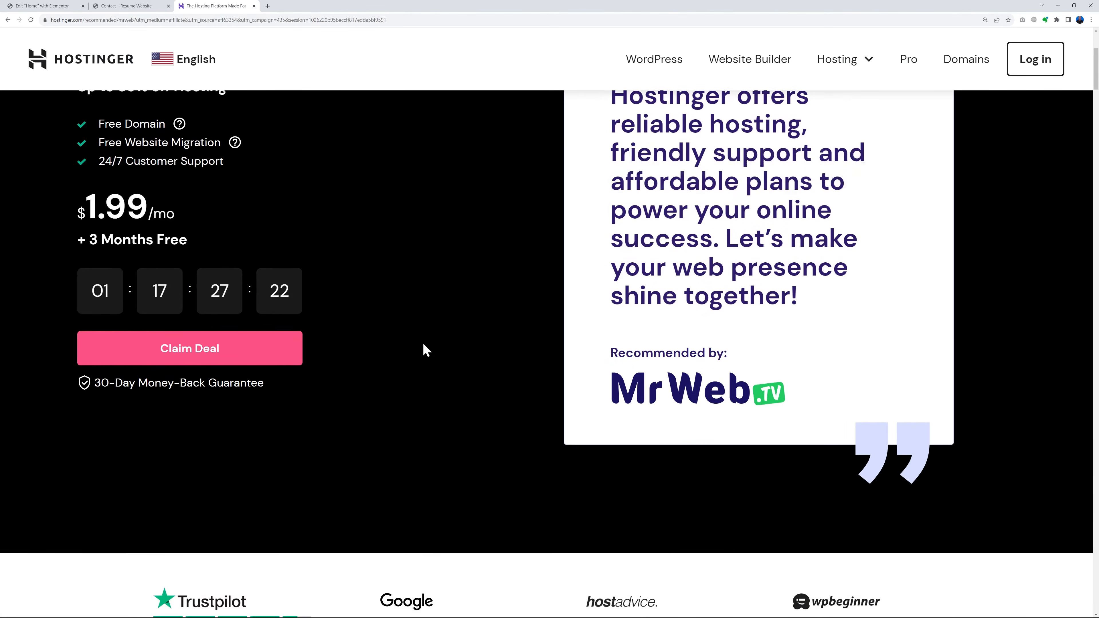
scroll(422, 343, "down", 15)
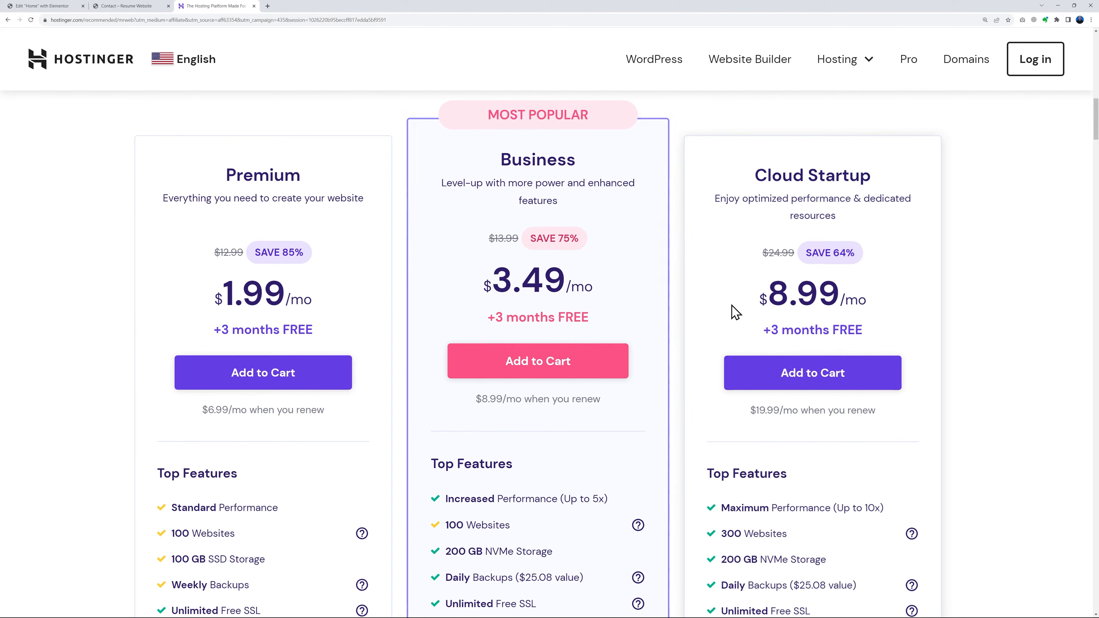
scroll(848, 314, "down", 1)
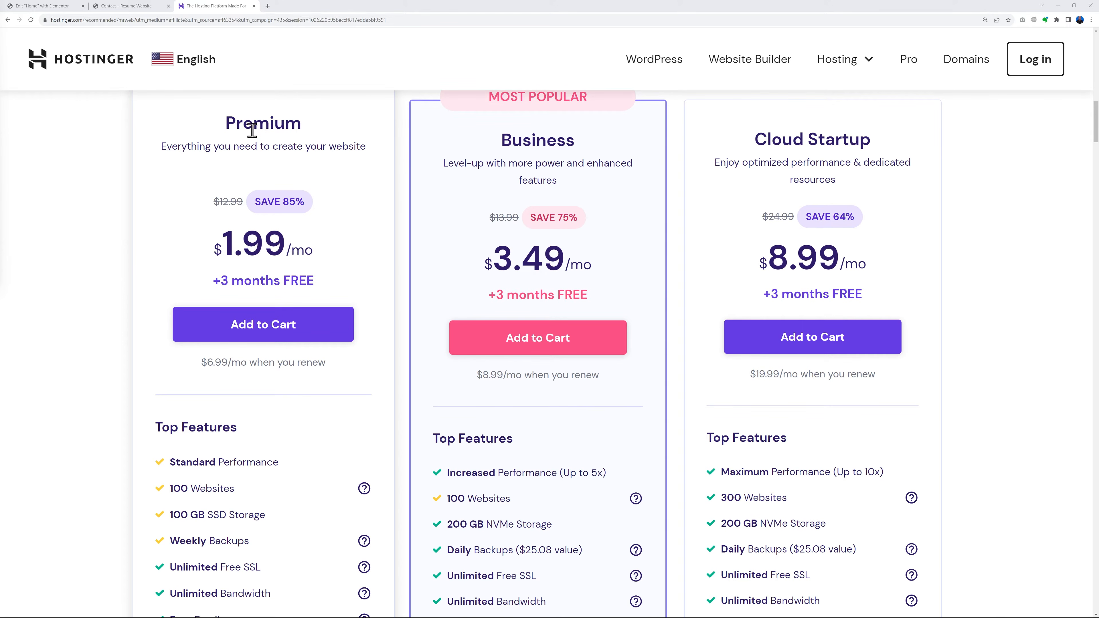
scroll(331, 290, "down", 5)
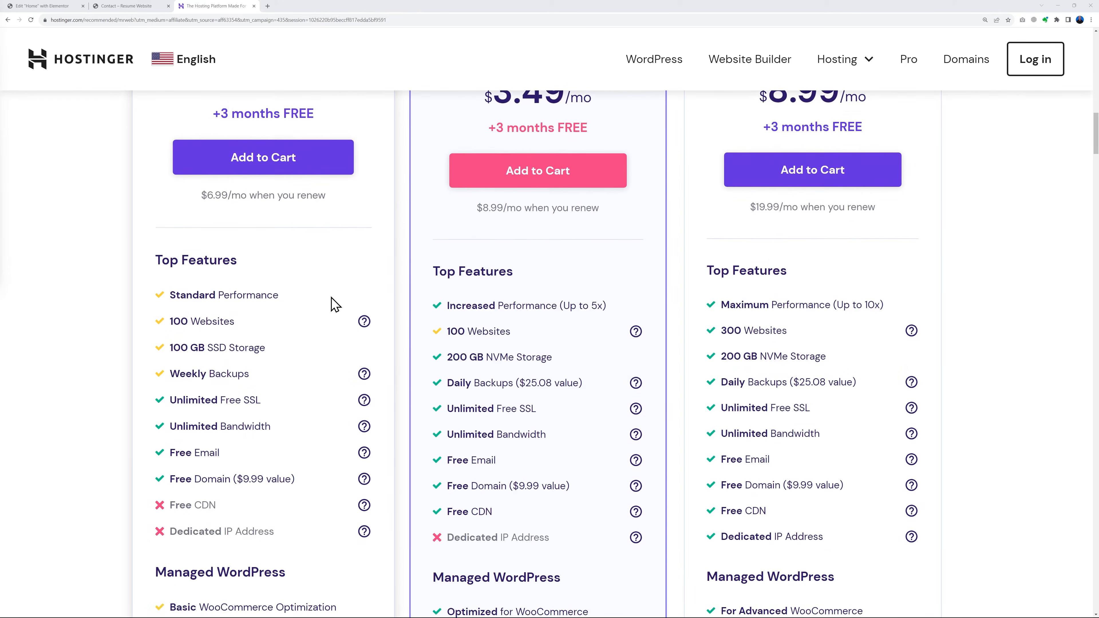
scroll(331, 307, "down", 2)
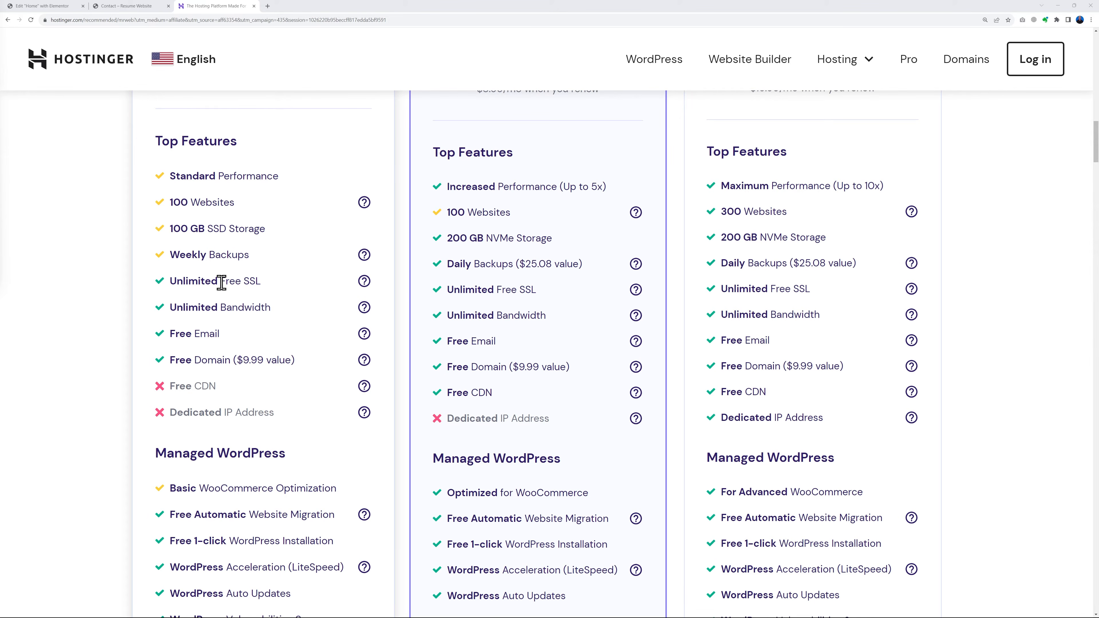
left_click_drag(222, 283, 265, 297)
left_click(270, 299)
scroll(265, 242, "up", 2)
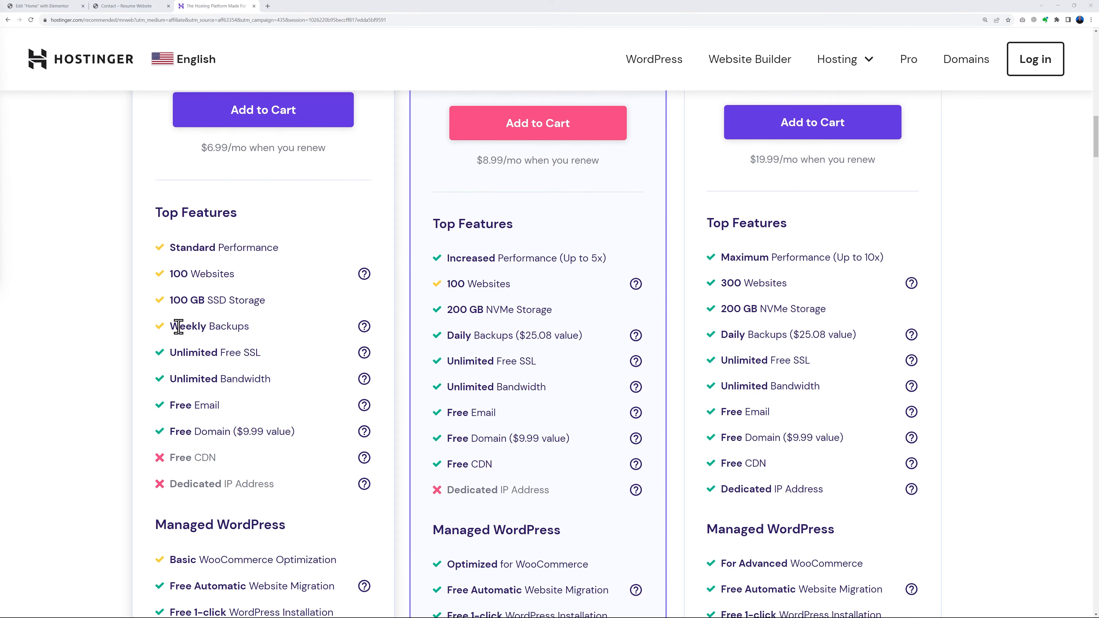
scroll(318, 415, "up", 4)
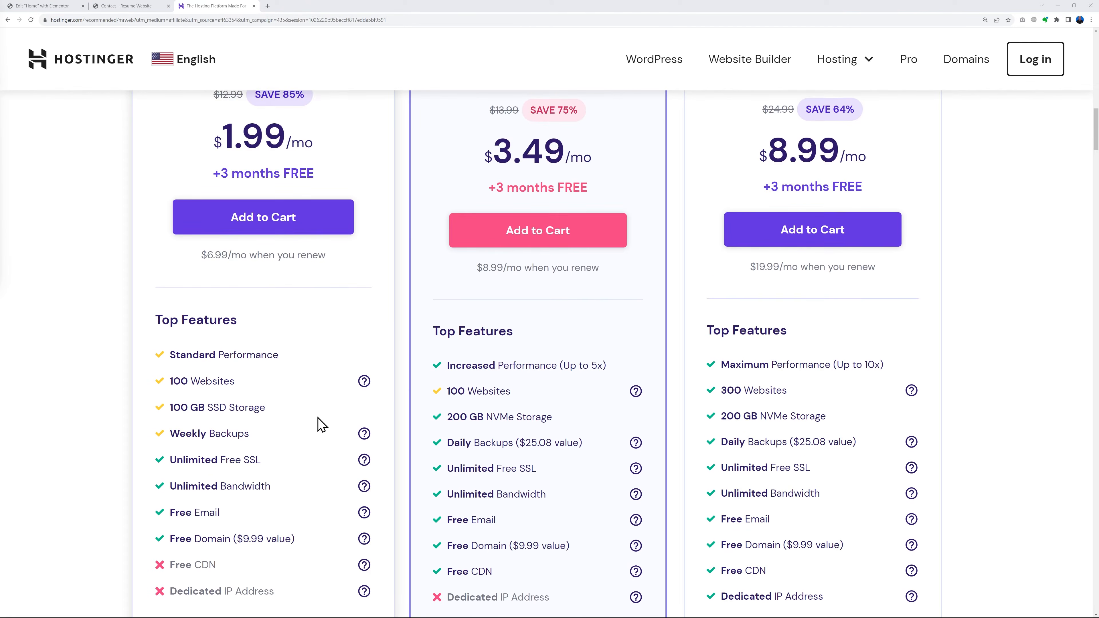
scroll(320, 260, "up", 1)
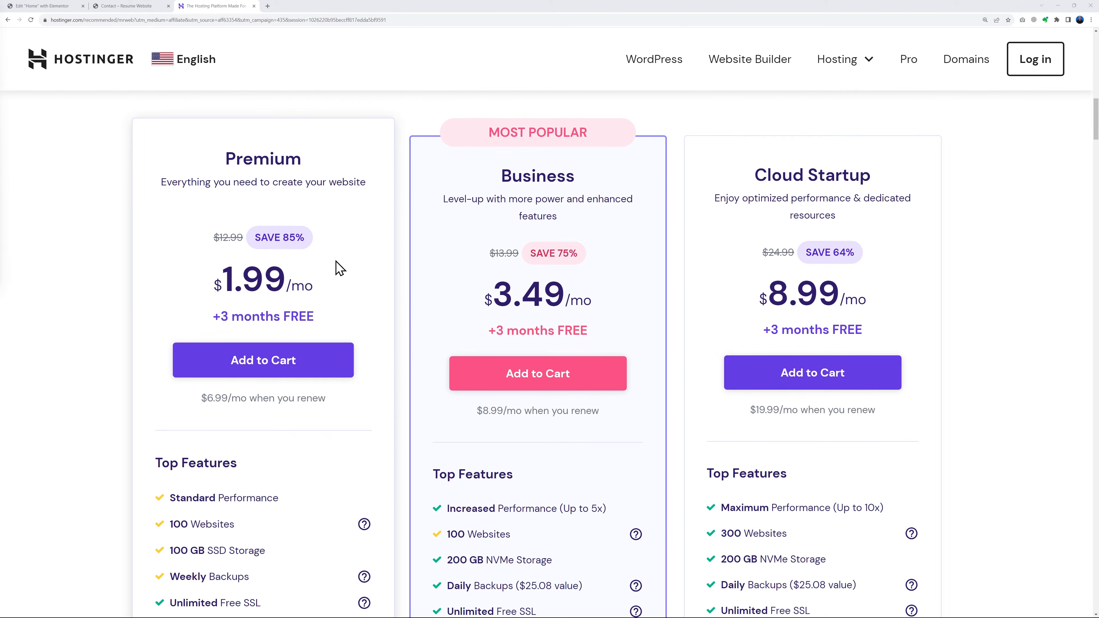
Add the Premium hosting plan to the cart and review its billing periods, payment options and order total
left_click(282, 368)
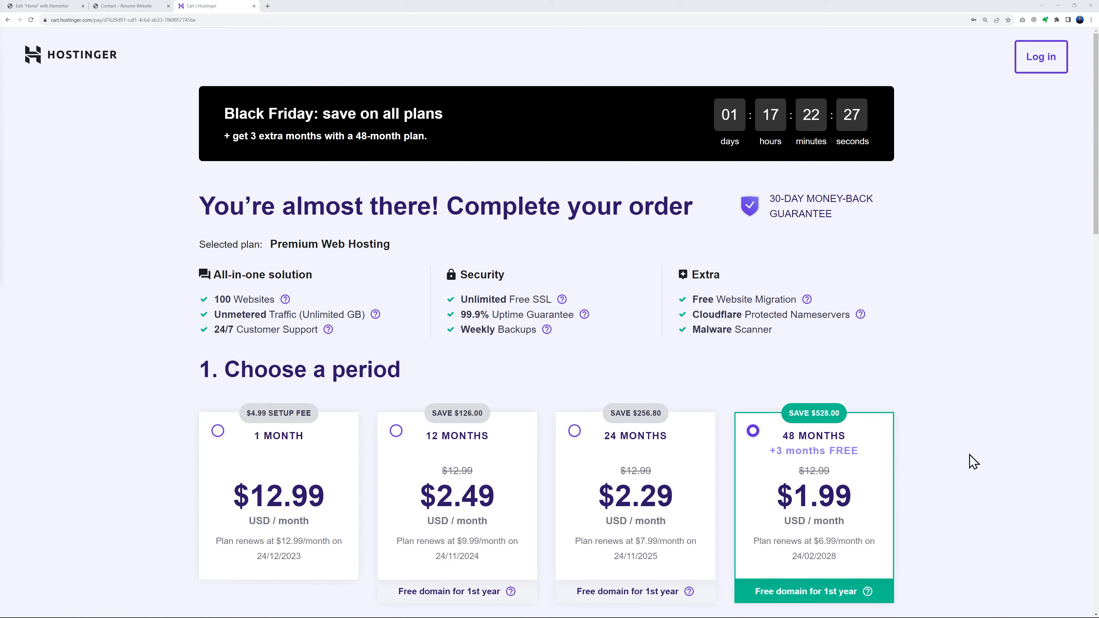
scroll(969, 459, "down", 3)
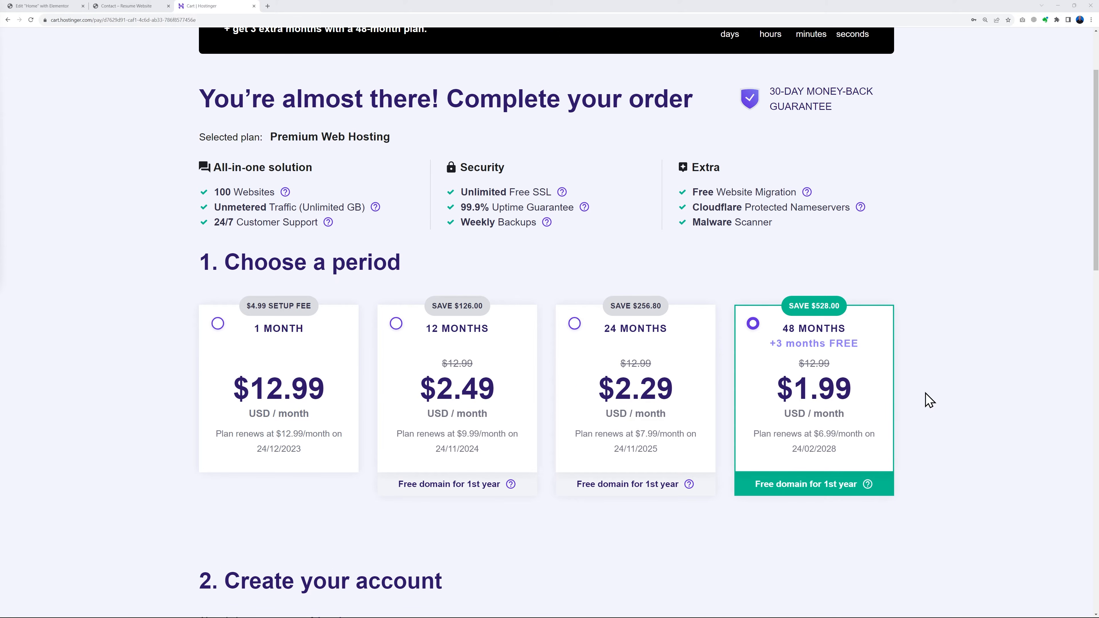
scroll(930, 400, "down", 10)
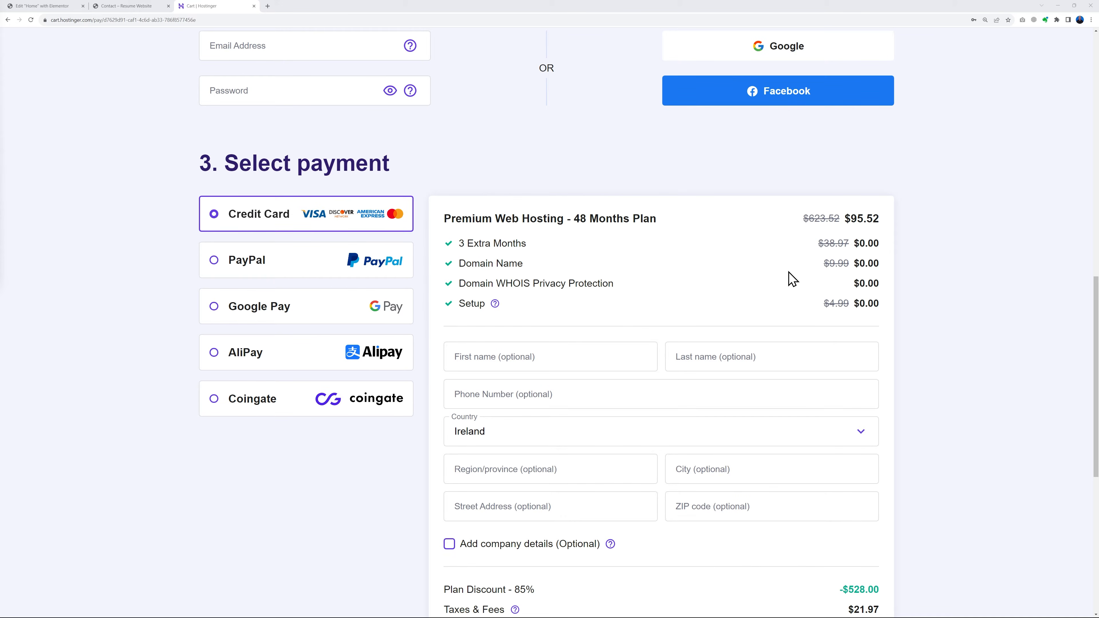
scroll(792, 280, "down", 5)
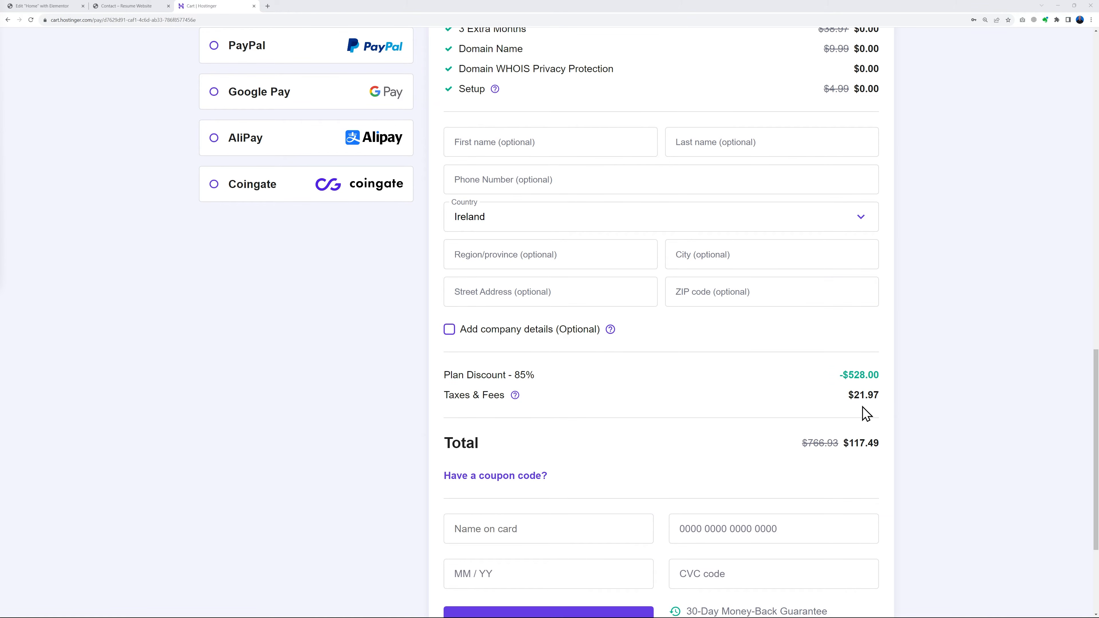
scroll(978, 407, "down", 1)
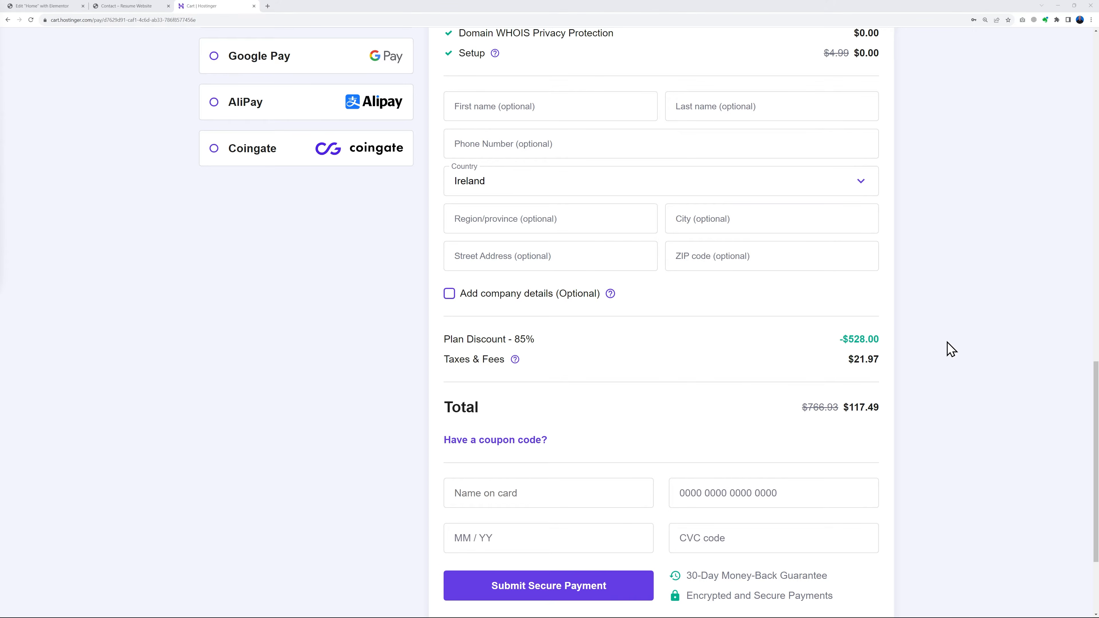
Apply the coupon code MRWEB to the Premium Web Hosting order
scroll(951, 349, "down", 1)
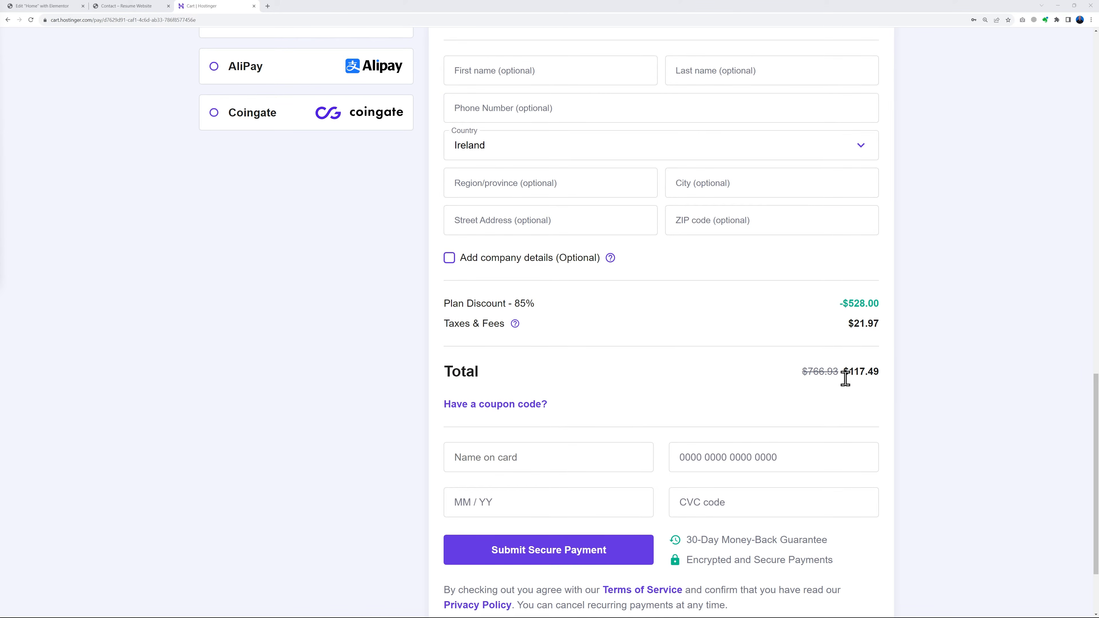
left_click(523, 406)
left_click(531, 433)
type("MR")
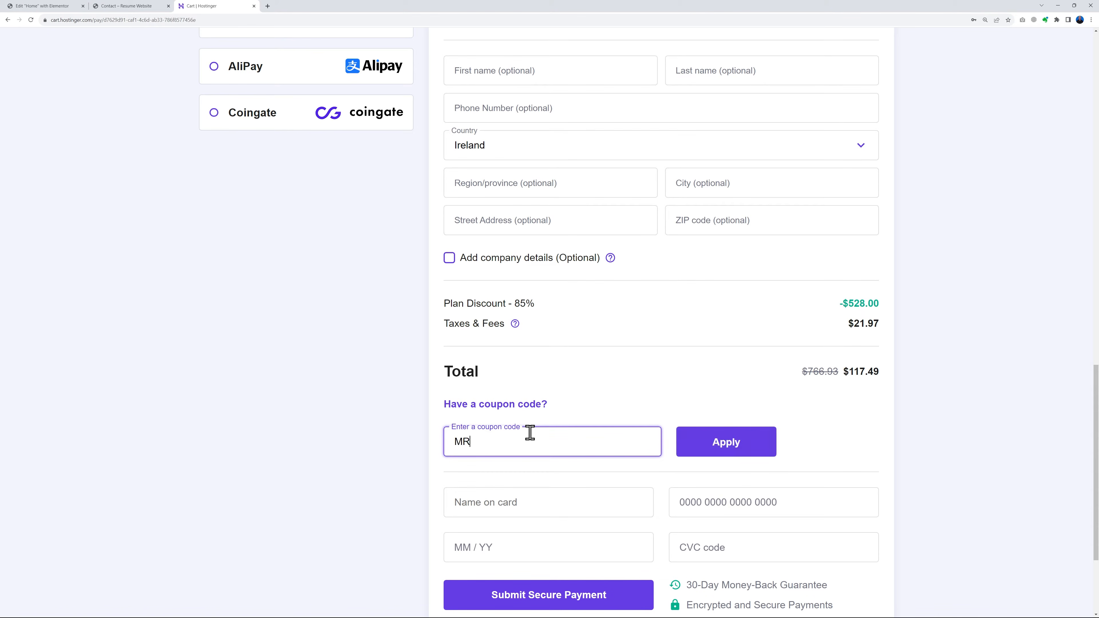
type("WEB")
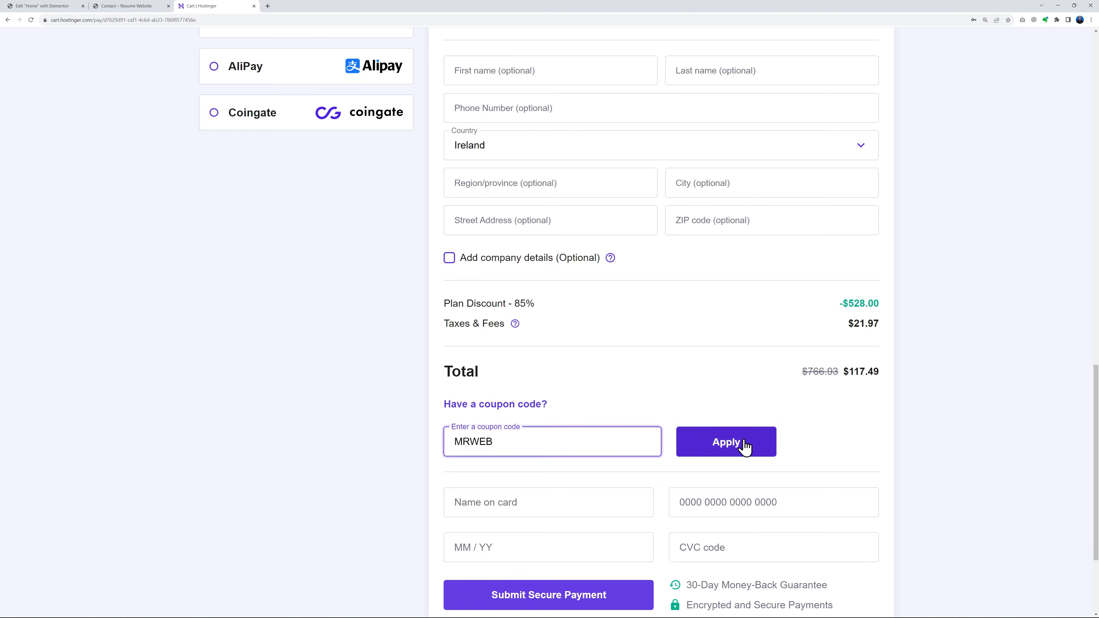
left_click(727, 444)
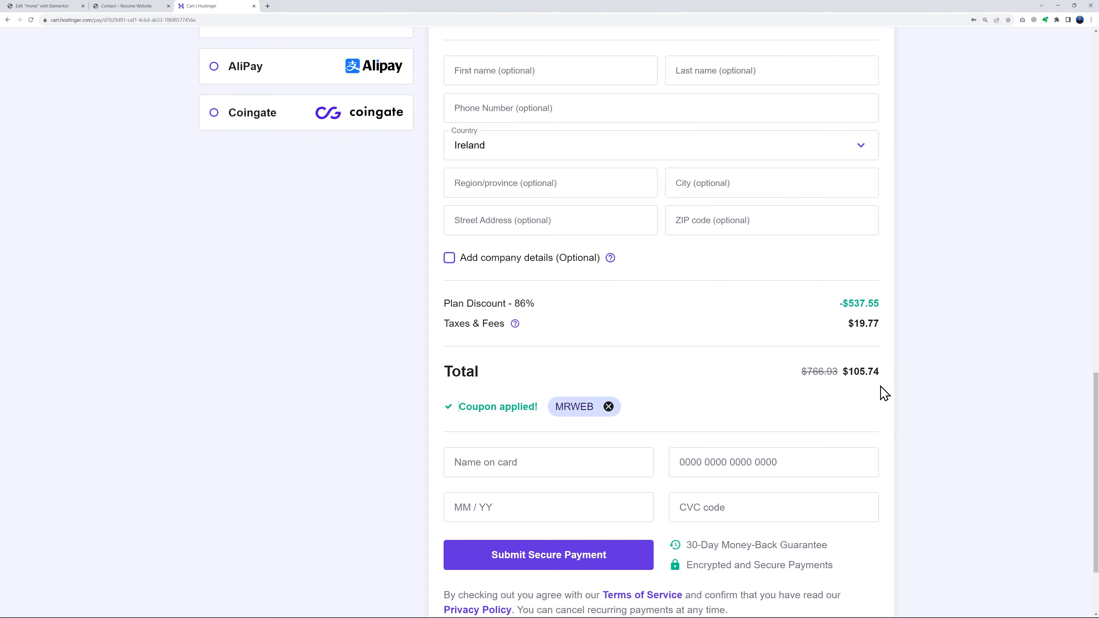
scroll(935, 400, "down", 2)
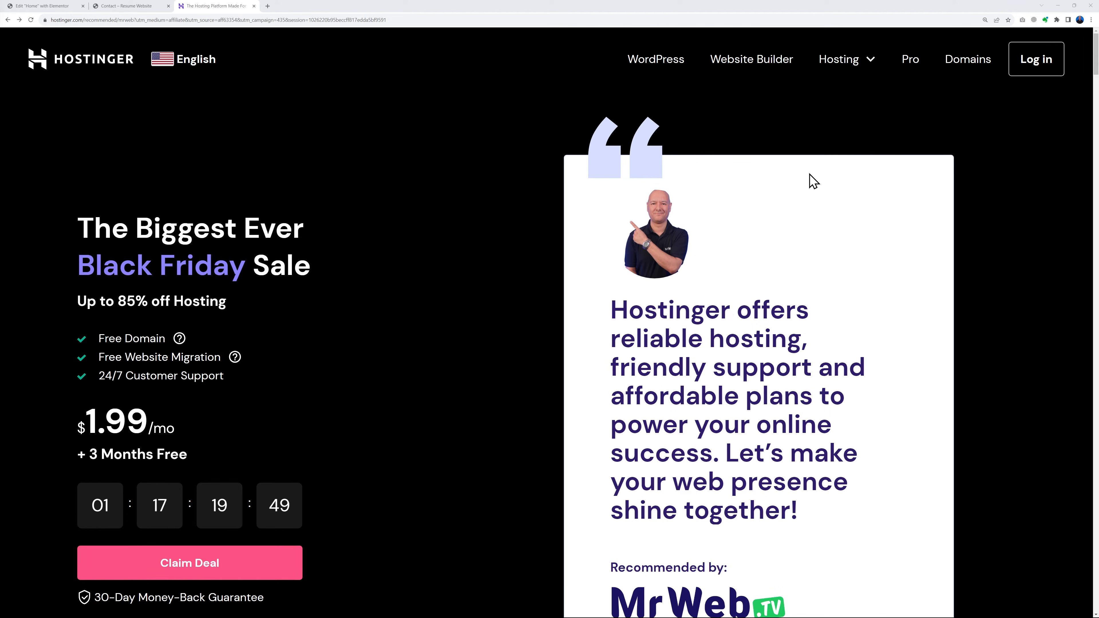
Log in to the existing hosting account with the prefilled credentials
left_click(1041, 65)
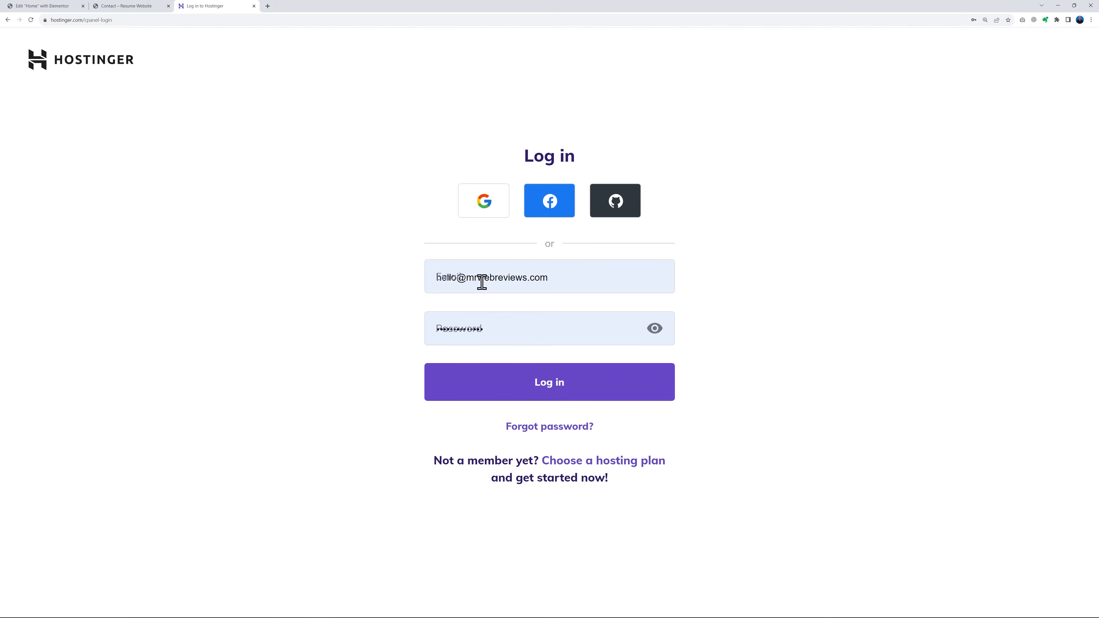
left_click(553, 392)
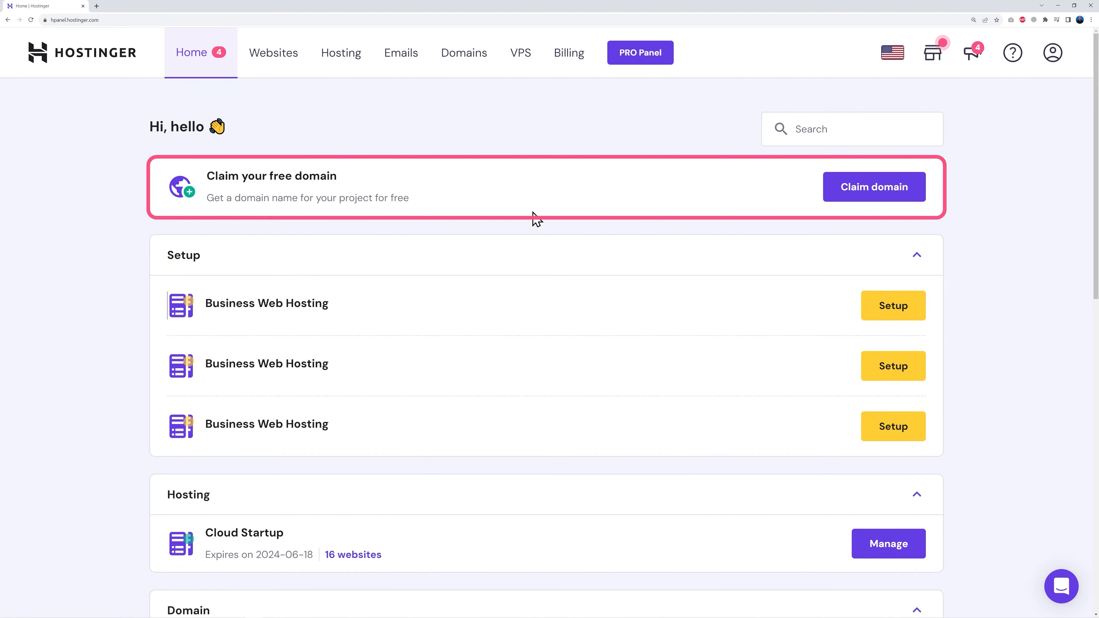
Start claiming the free domain and check the availability of yourdomainname with the .com extension
left_click(871, 196)
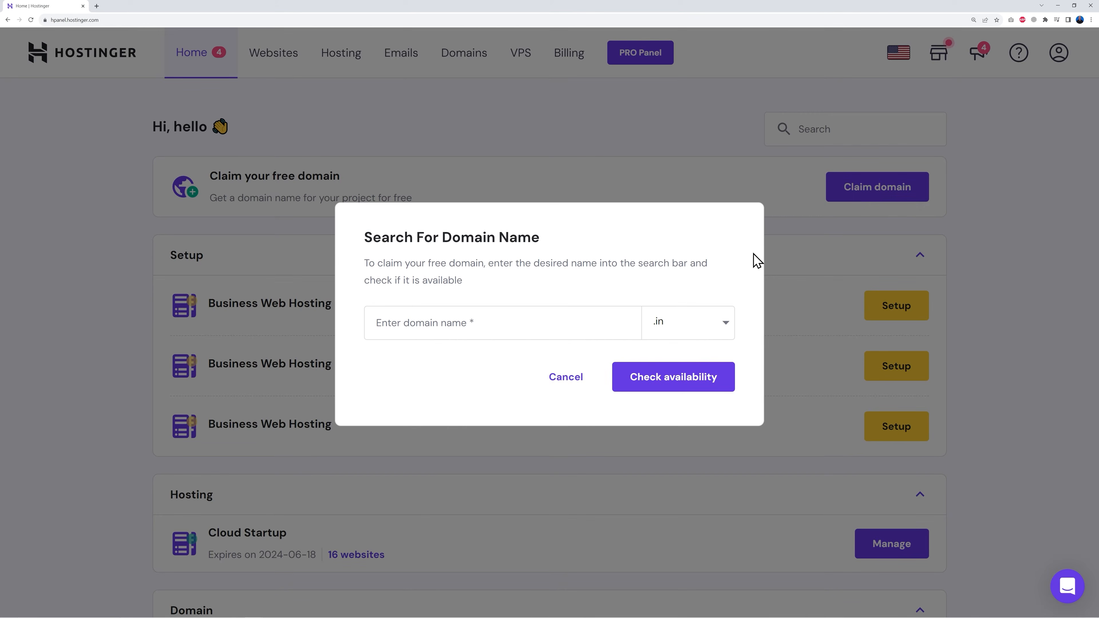
left_click(466, 327)
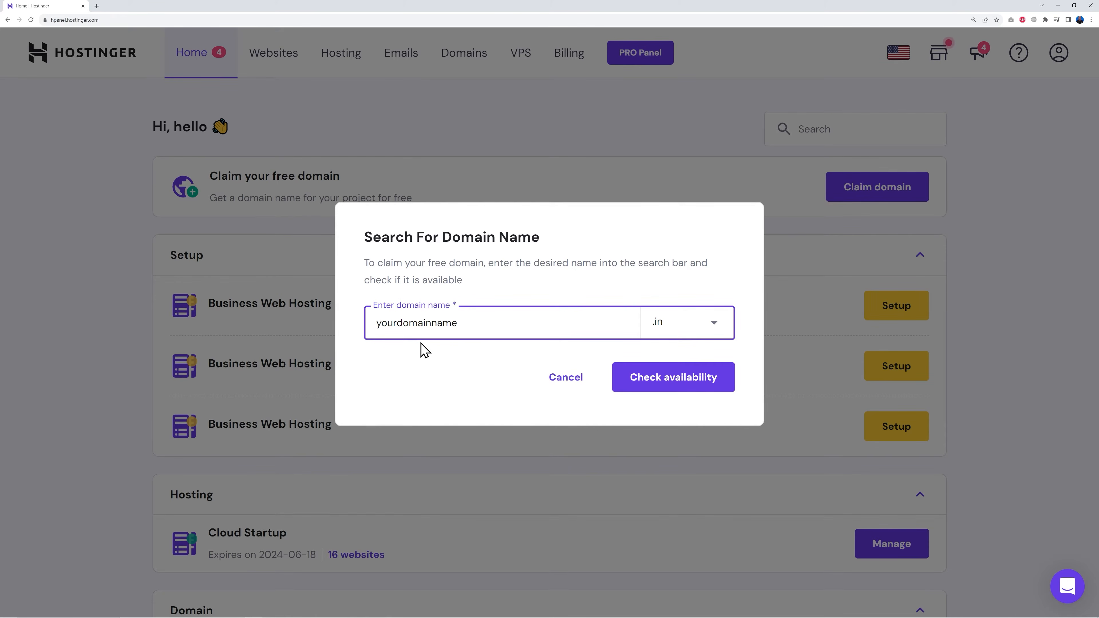
left_click(677, 327)
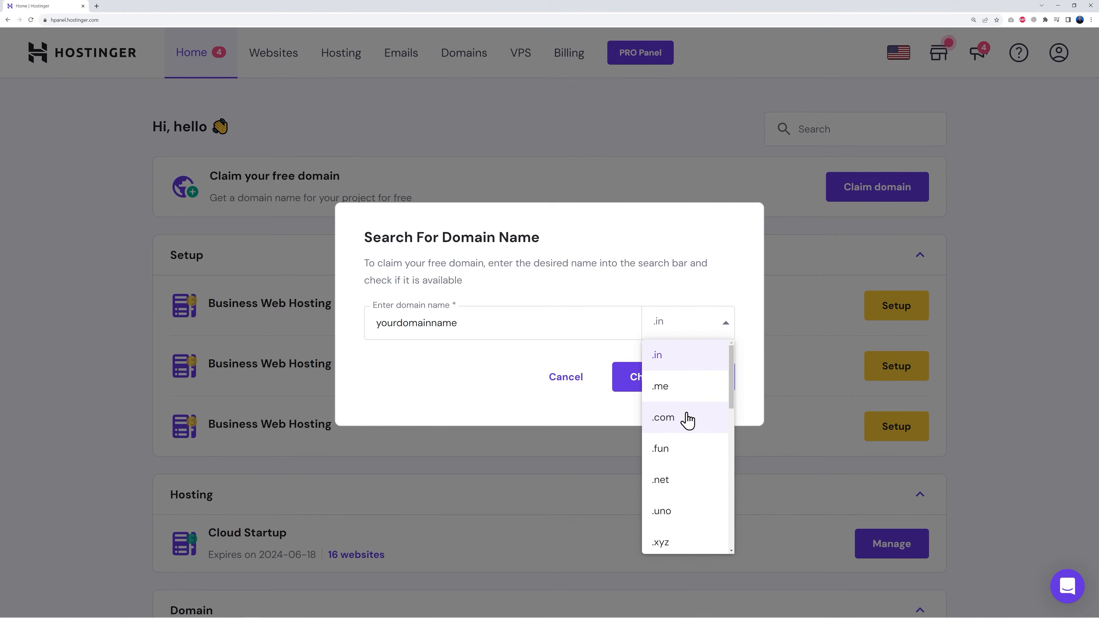
scroll(696, 473, "down", 2)
scroll(694, 472, "down", 7)
scroll(694, 489, "down", 1)
scroll(694, 495, "down", 1)
scroll(694, 494, "up", 10)
left_click(683, 427)
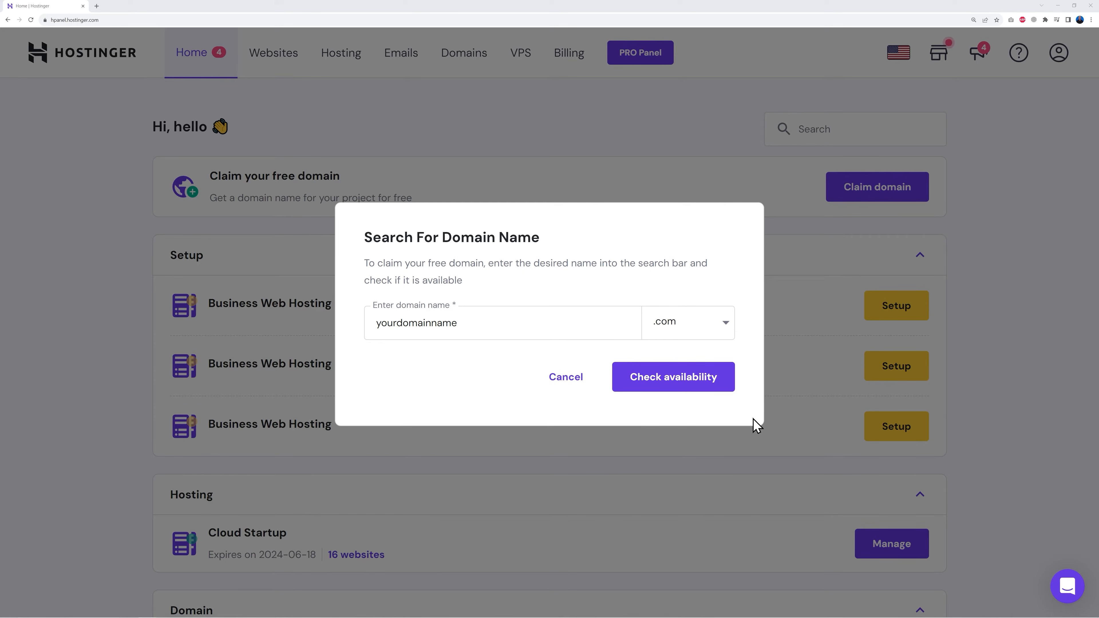
left_click(675, 387)
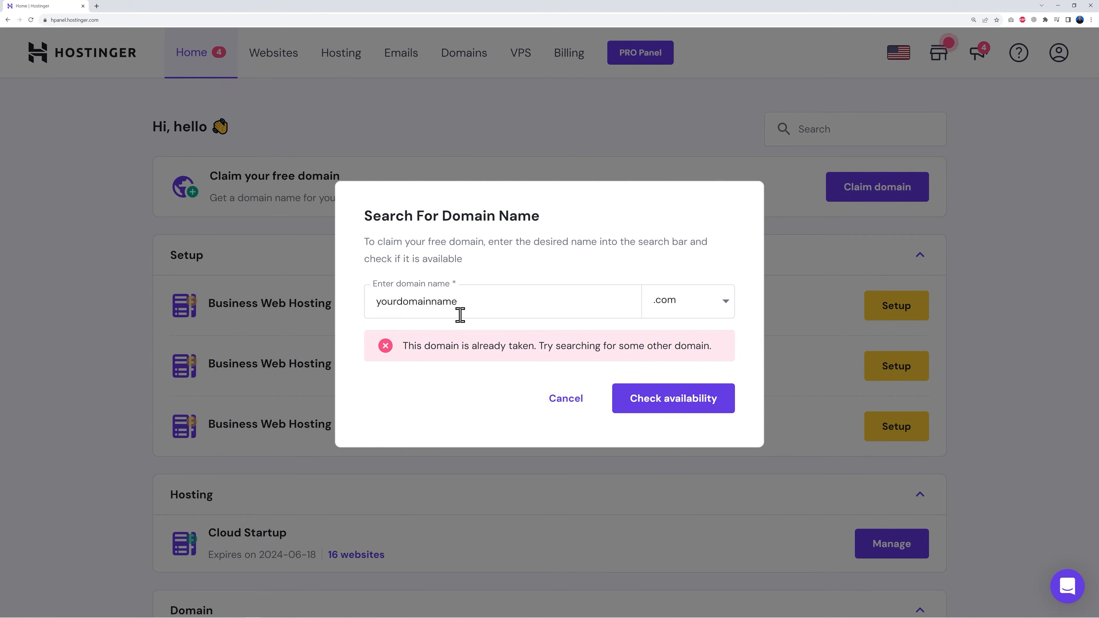
Check the availability of learnwithmrweb.com instead and claim it as the free domain
left_click_drag(376, 304, 506, 302)
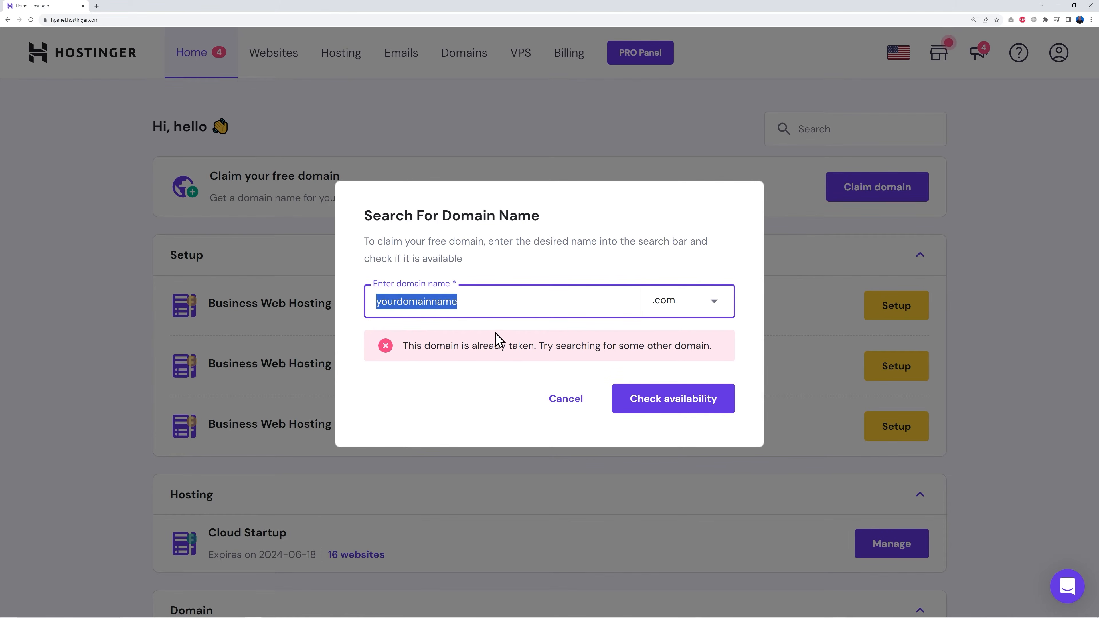
type("learnwithmrweb")
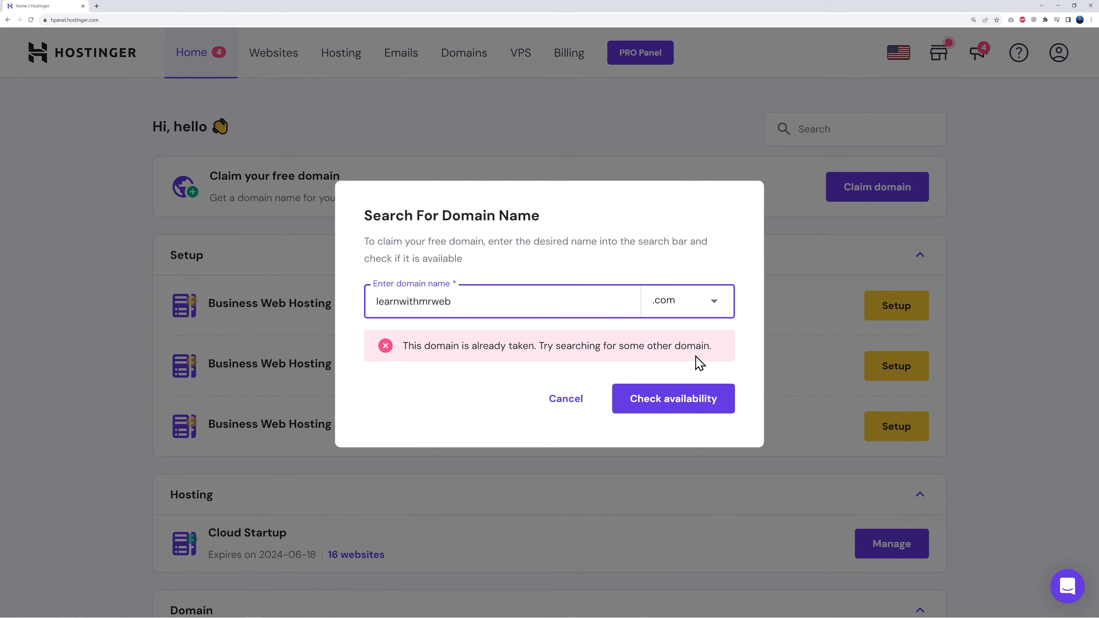
left_click(669, 408)
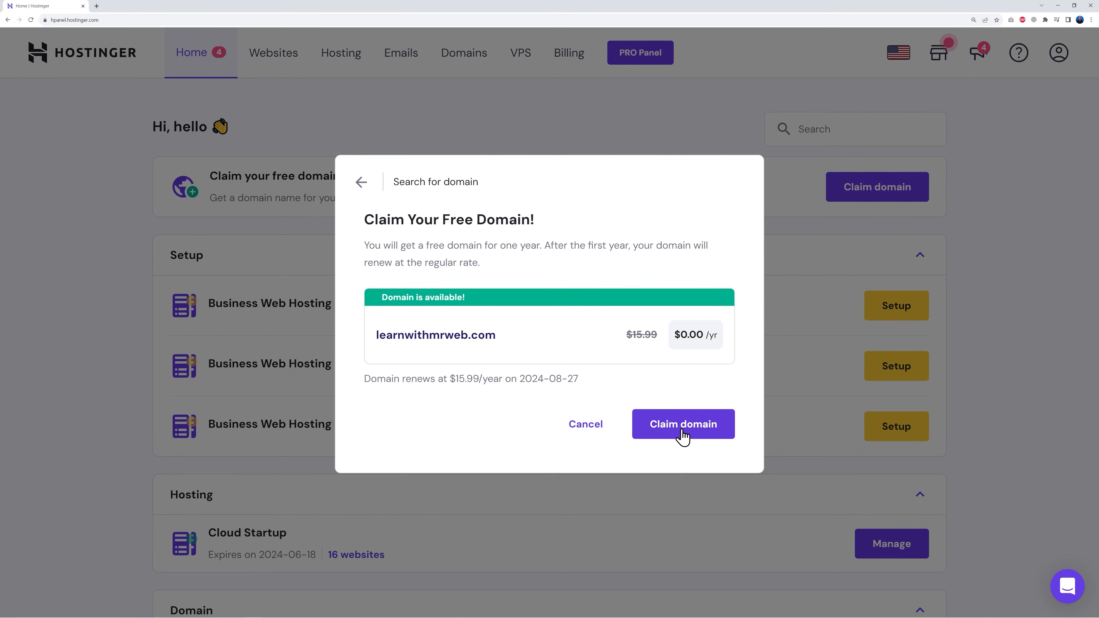
left_click(683, 434)
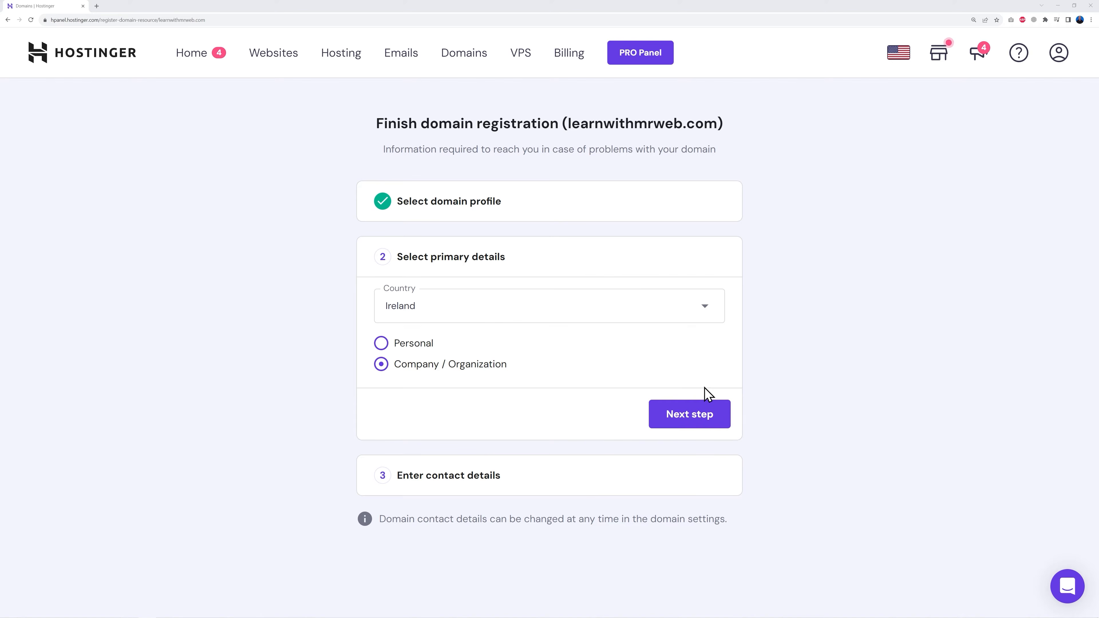
Finish the domain registration as a company in Ireland with the prefilled contact details, and refresh the domain overview to check email verification
left_click(705, 422)
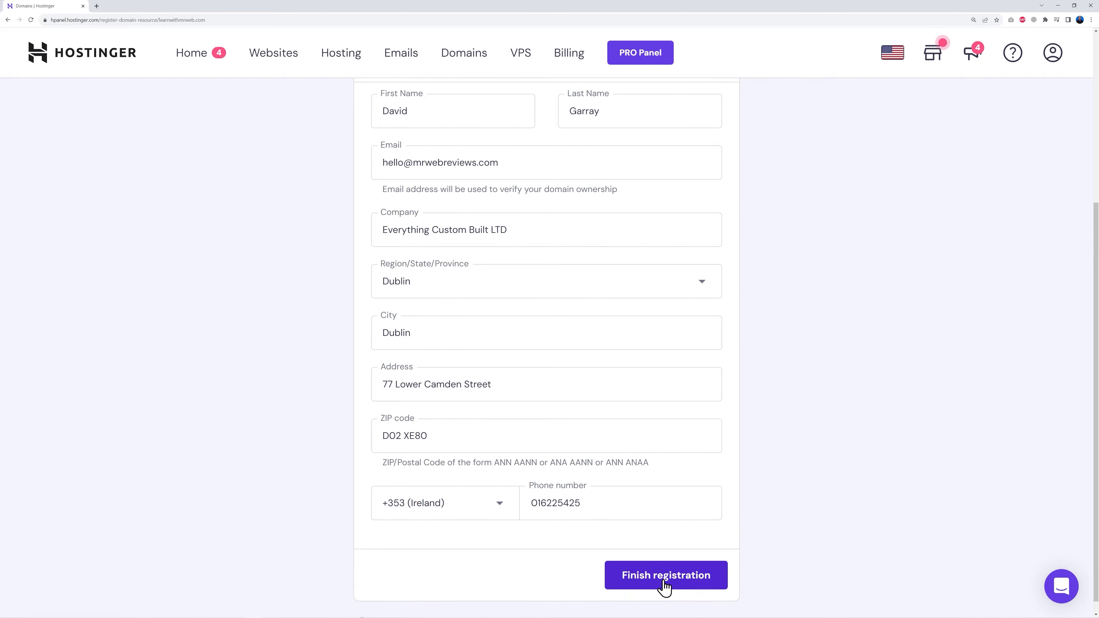
left_click(664, 582)
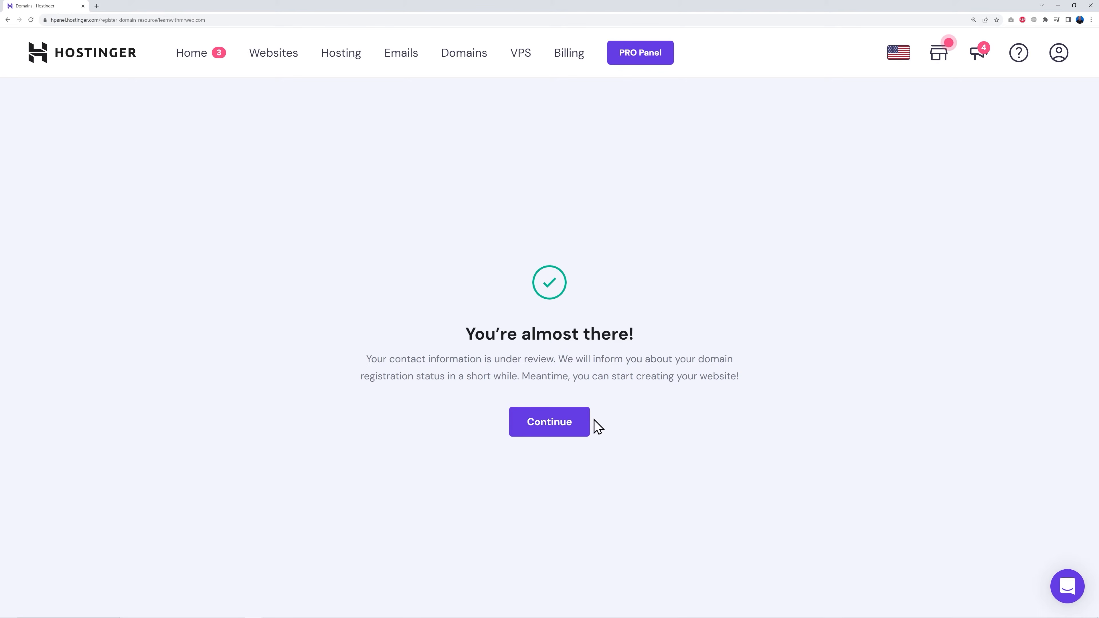
left_click(551, 424)
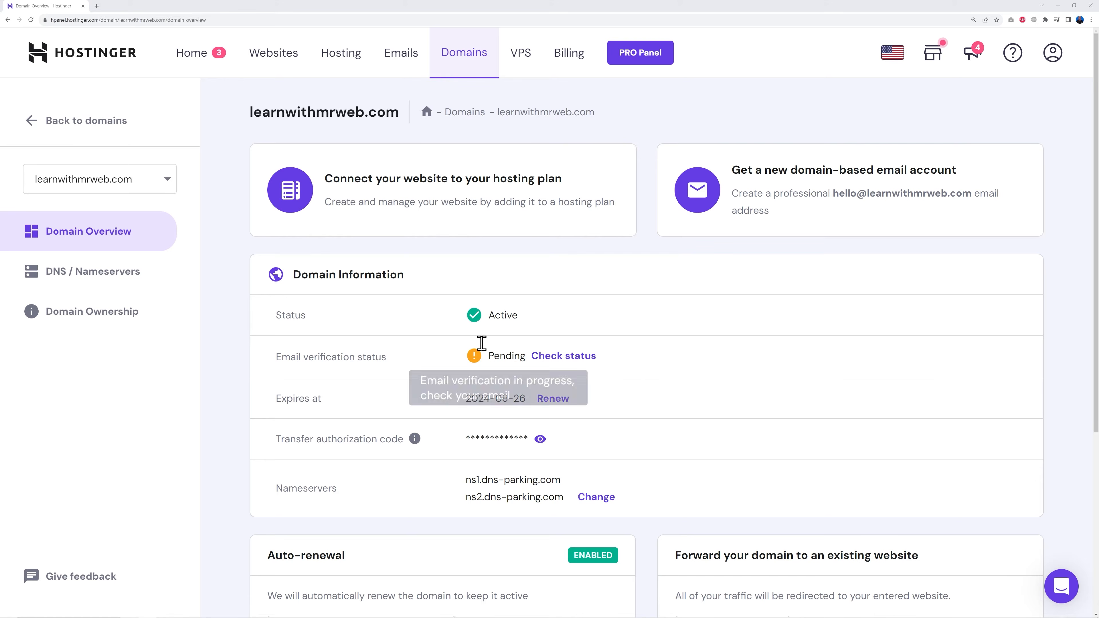
left_click(31, 19)
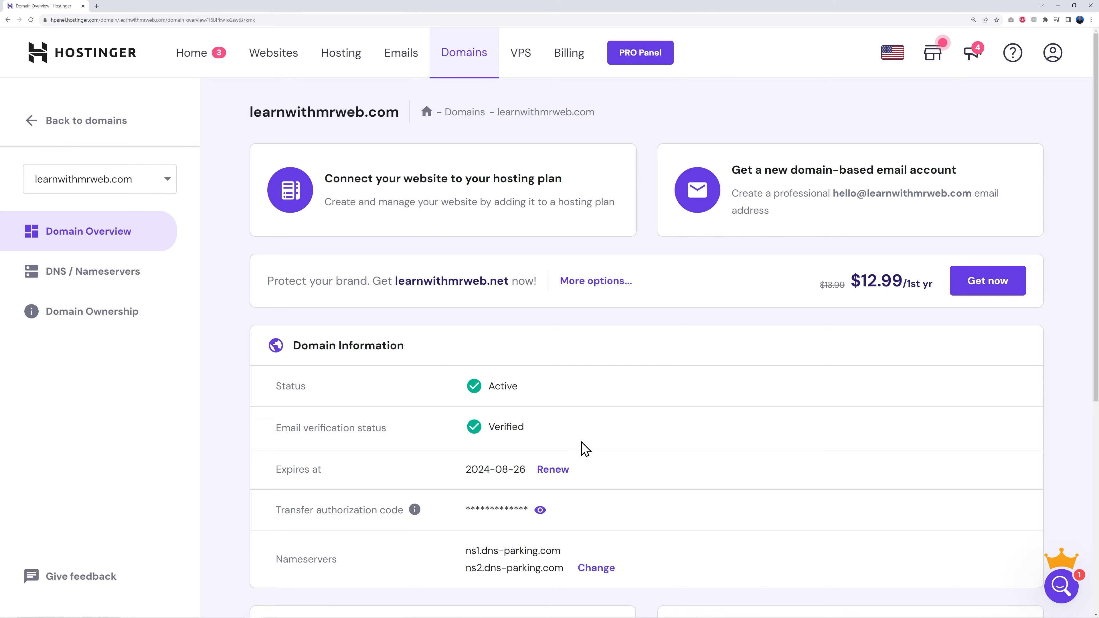
Start setting up the first Business Web Hosting plan for a new website, skipping the personalization survey and the platform choice
left_click(206, 62)
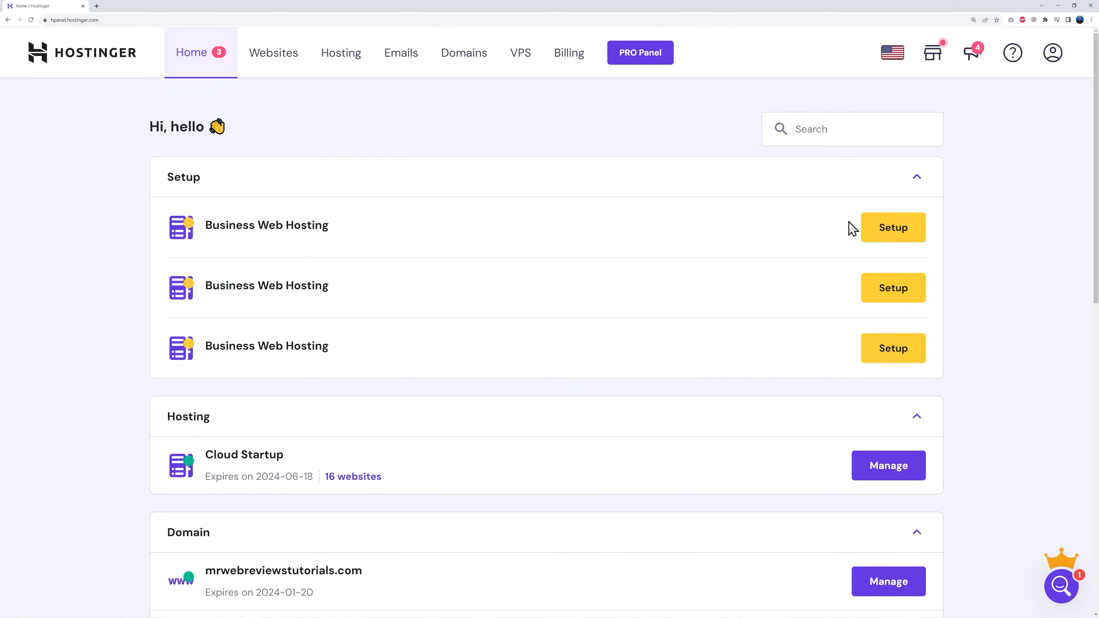
left_click(894, 235)
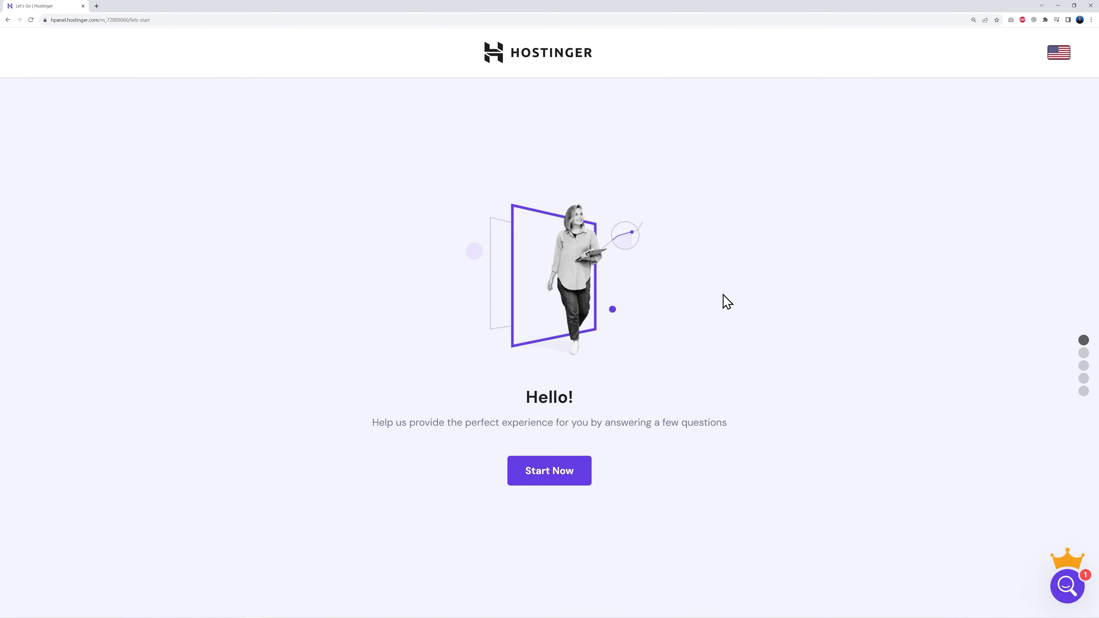
left_click(567, 476)
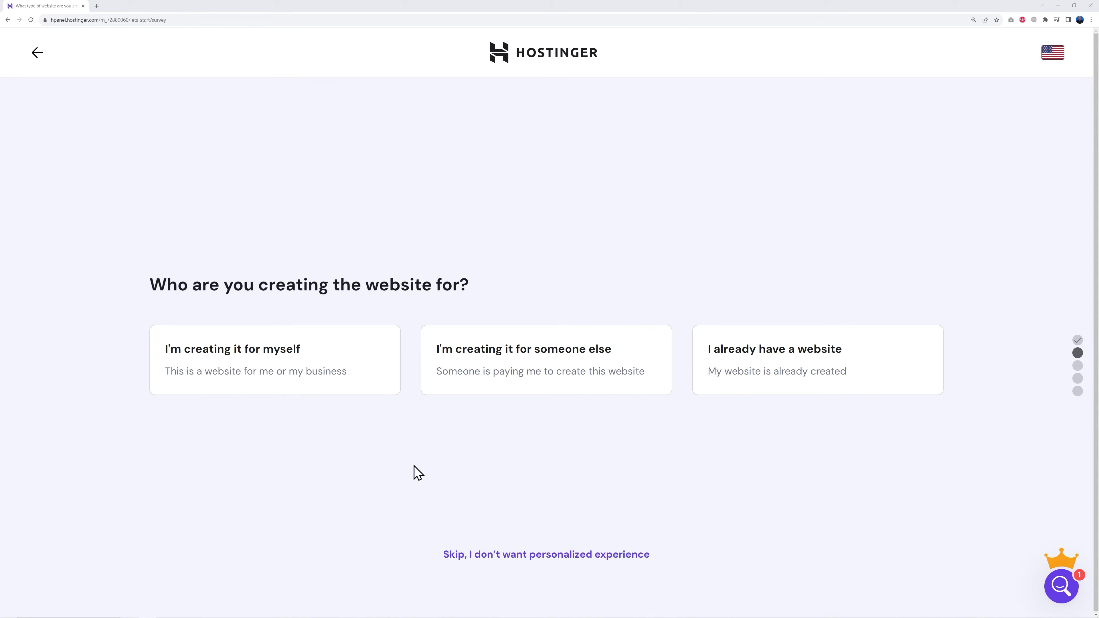
left_click(531, 563)
left_click(532, 563)
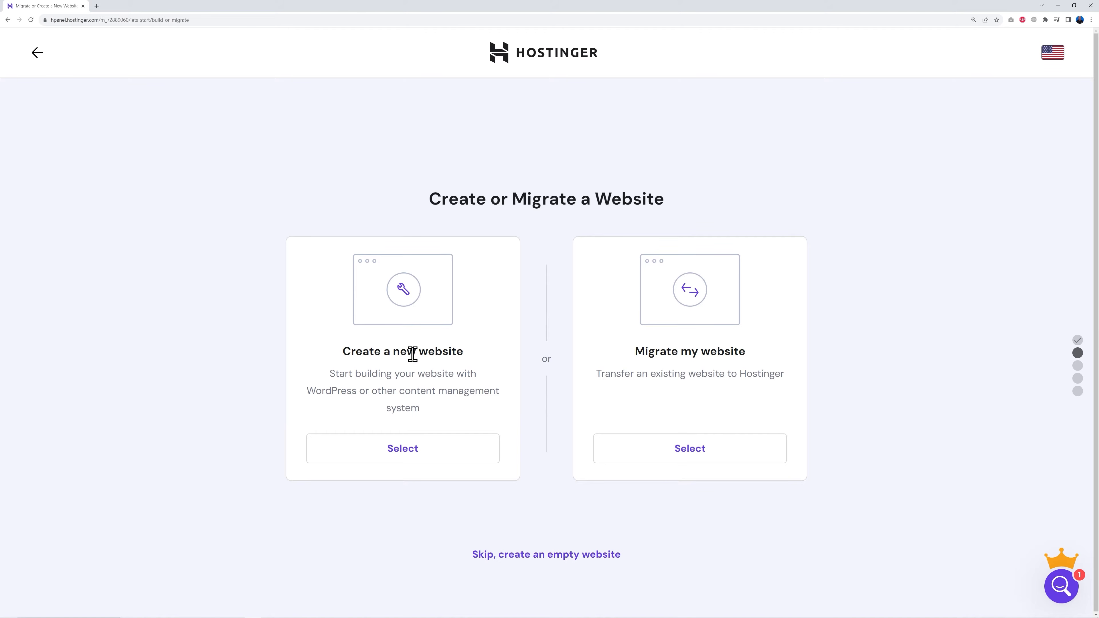
left_click(407, 450)
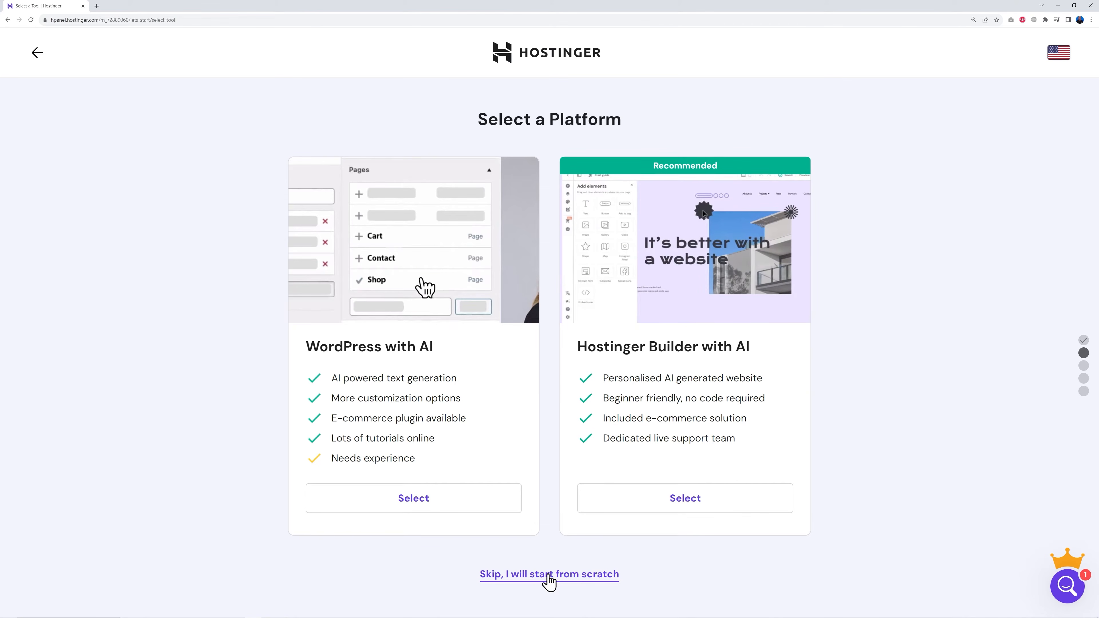
left_click(549, 576)
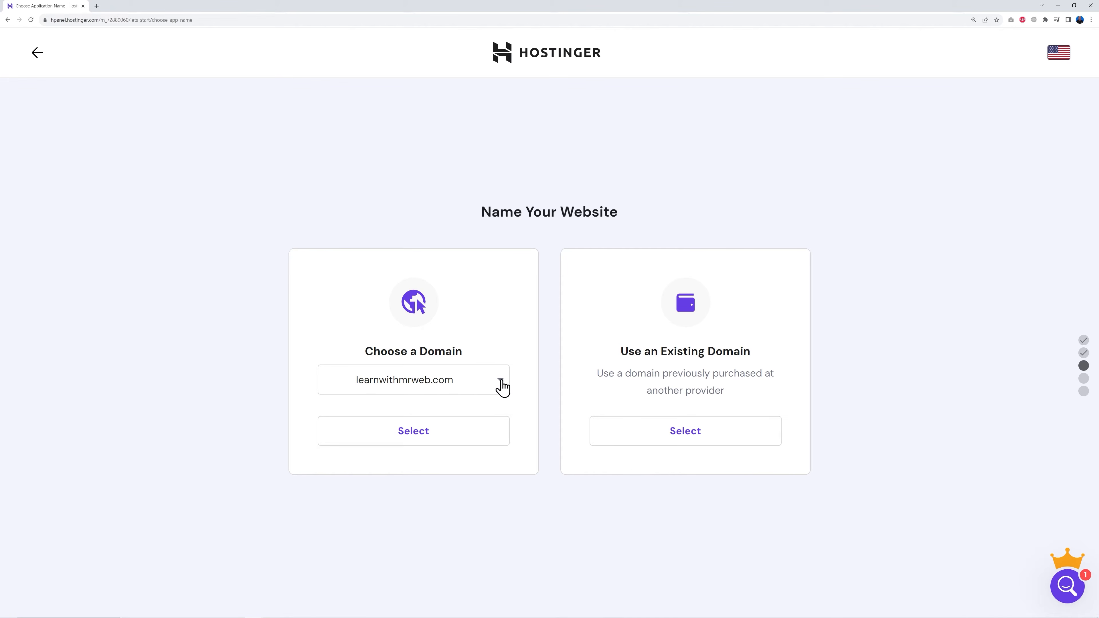
Choose learnwithmrweb.com as the domain for the new website
left_click(473, 384)
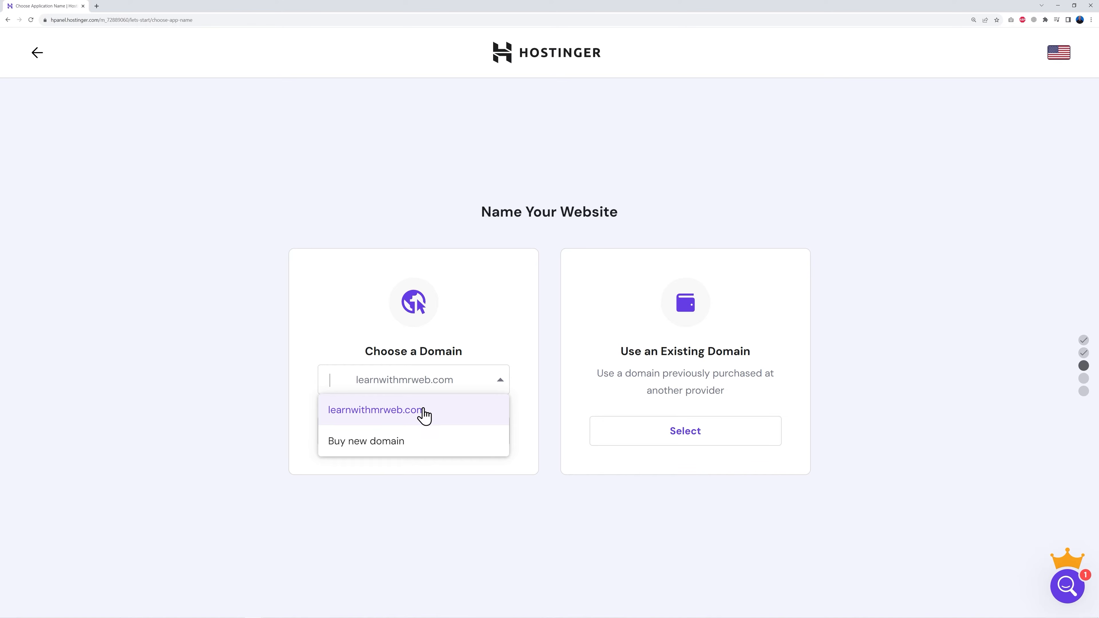
left_click(419, 417)
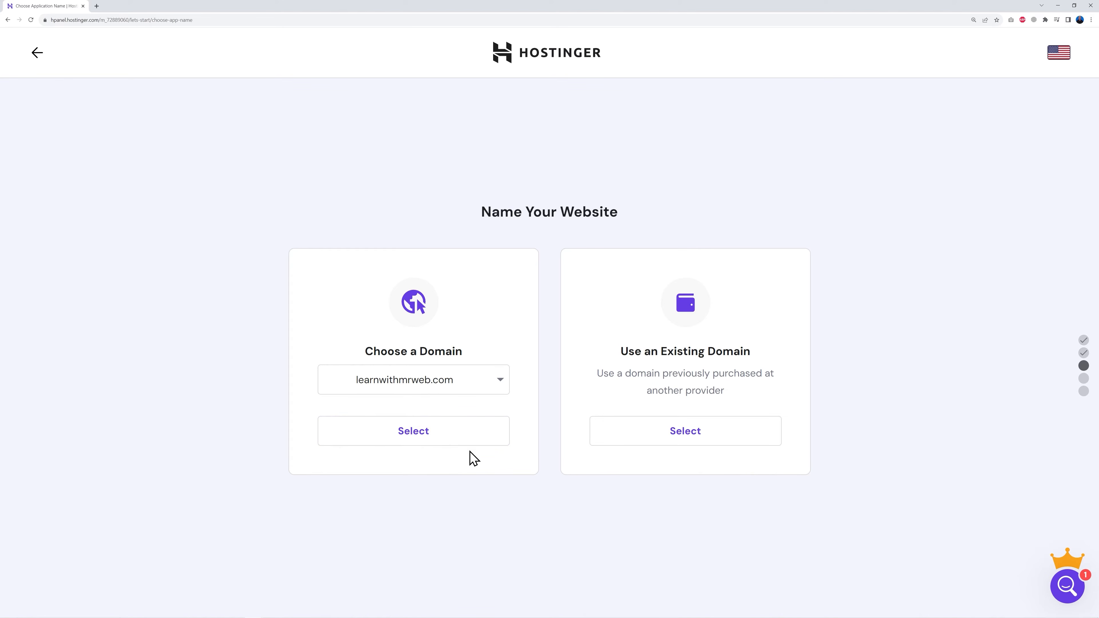
left_click(418, 444)
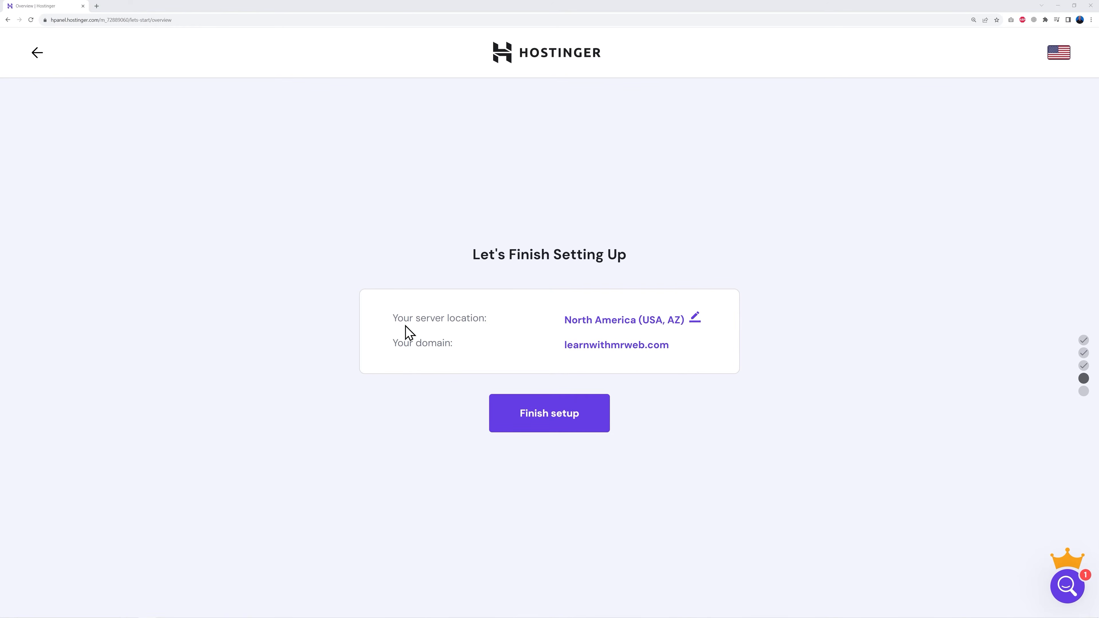
Change the server location to Europe (United Kingdom) and finish the hosting setup
left_click(694, 320)
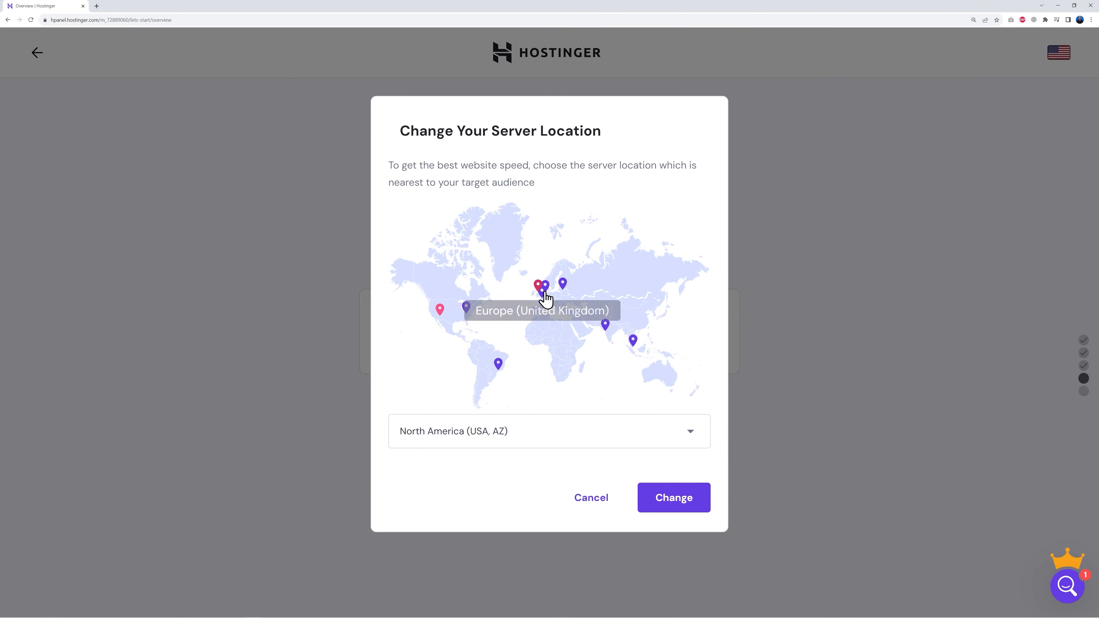
left_click(684, 434)
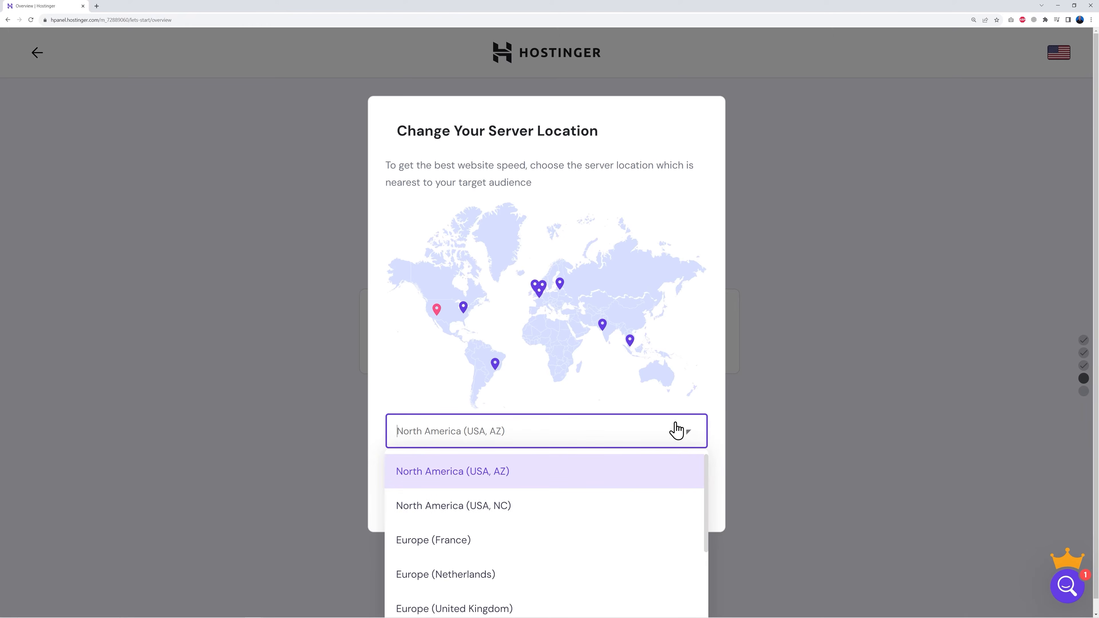
scroll(620, 532, "down", 2)
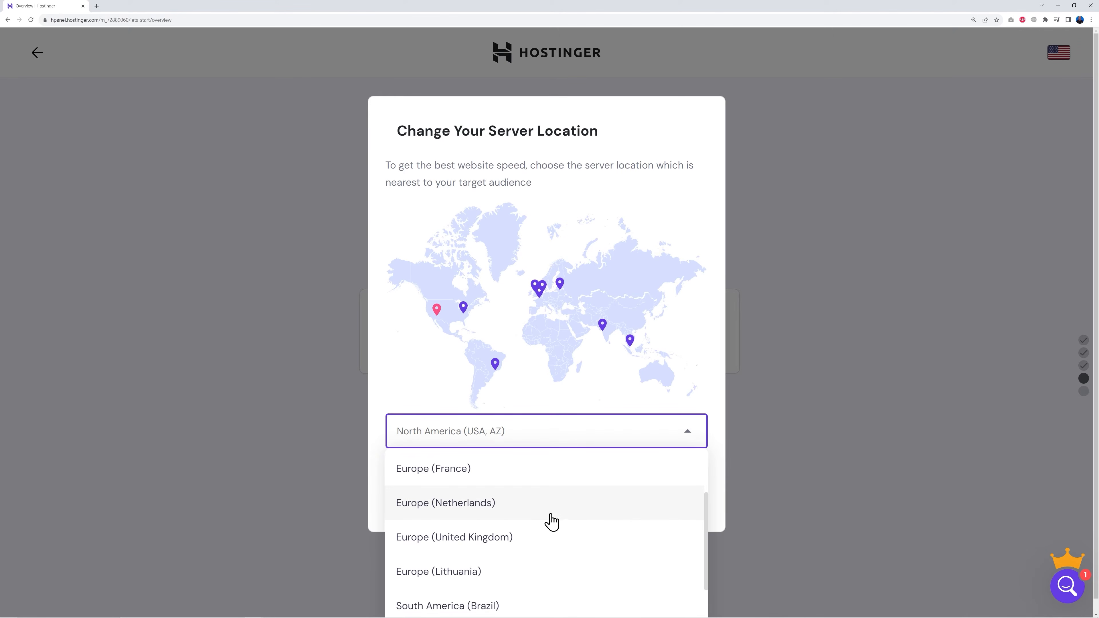
left_click(484, 544)
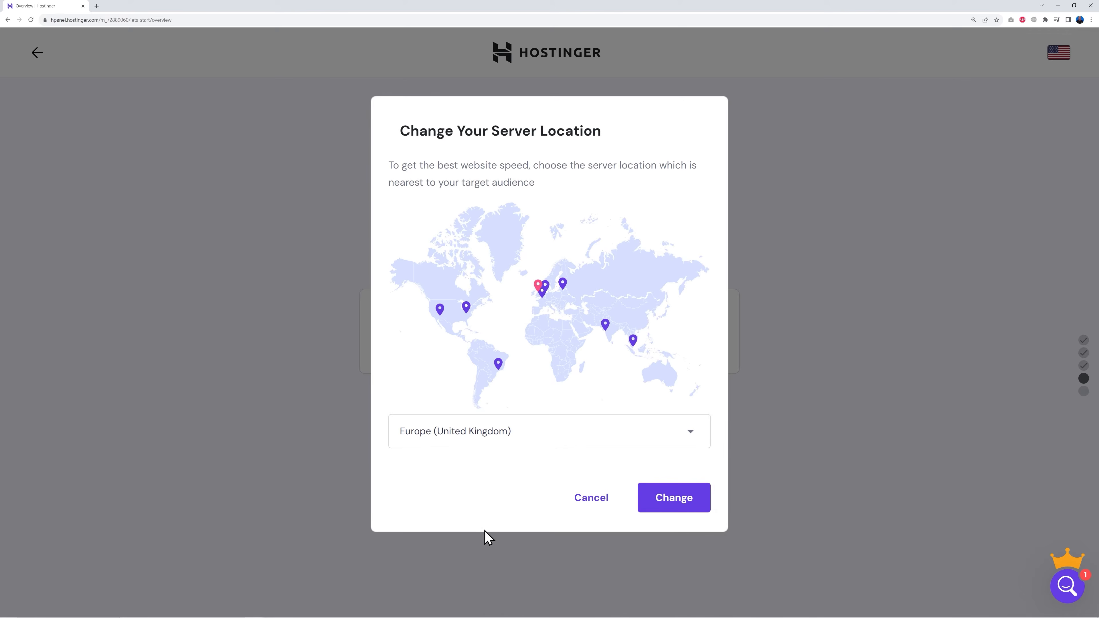
left_click(674, 502)
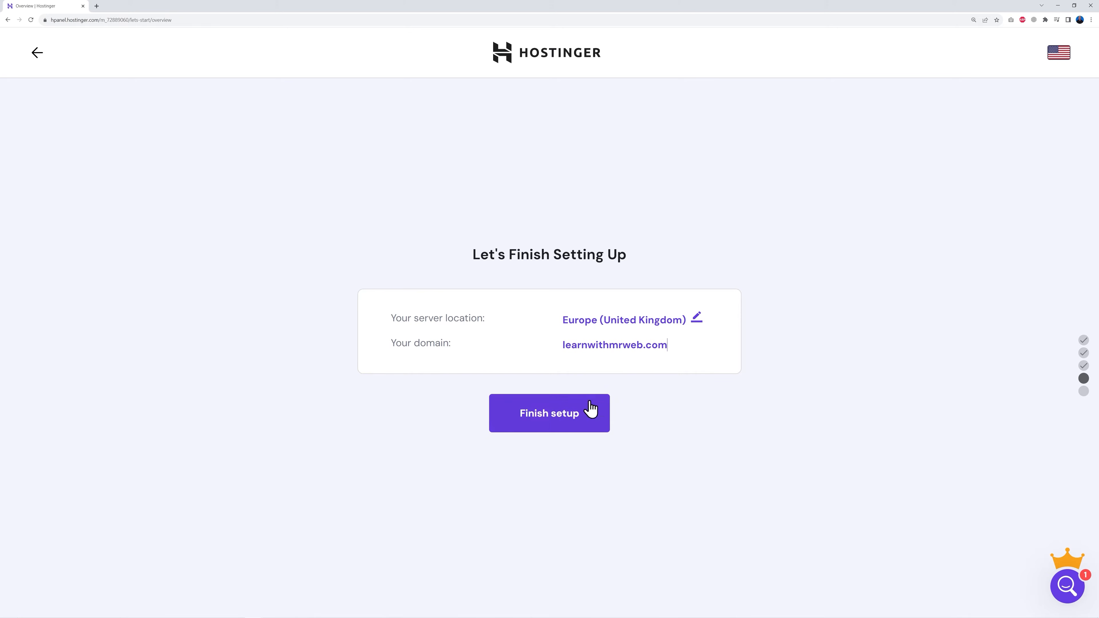
left_click(550, 418)
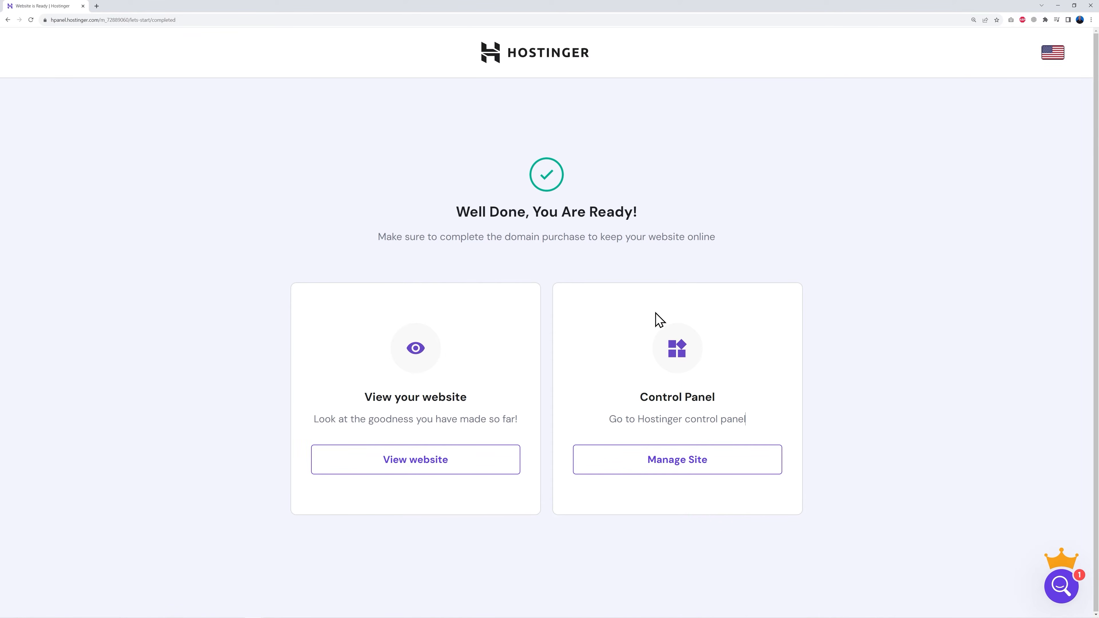
Create an admin email account named info for the site's domain, entering the account password and a password recovery email address
left_click(688, 473)
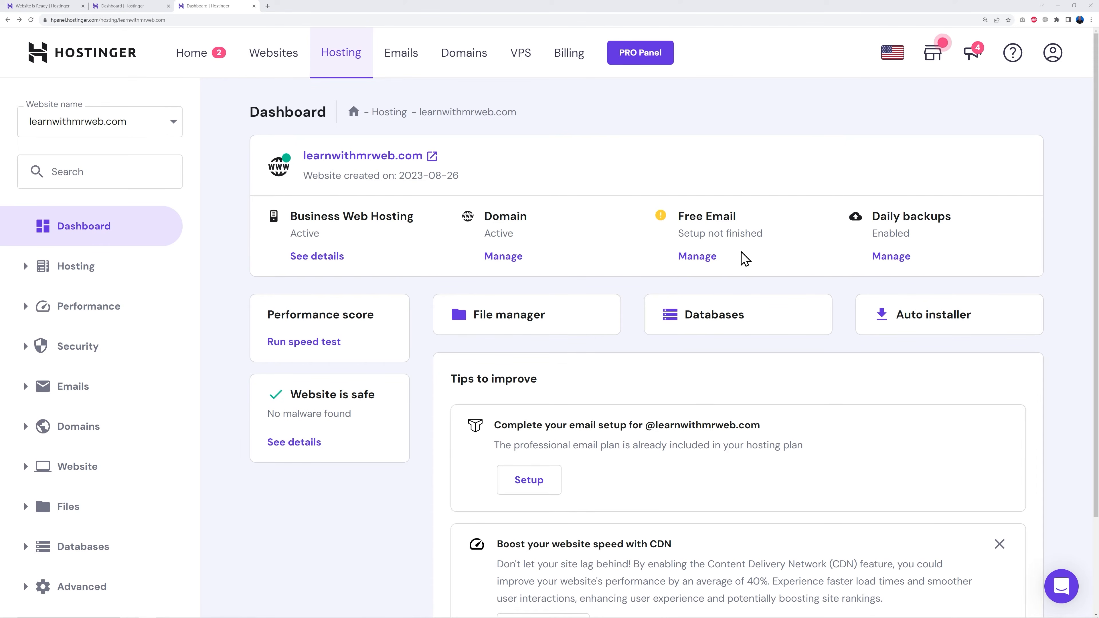
left_click(700, 259)
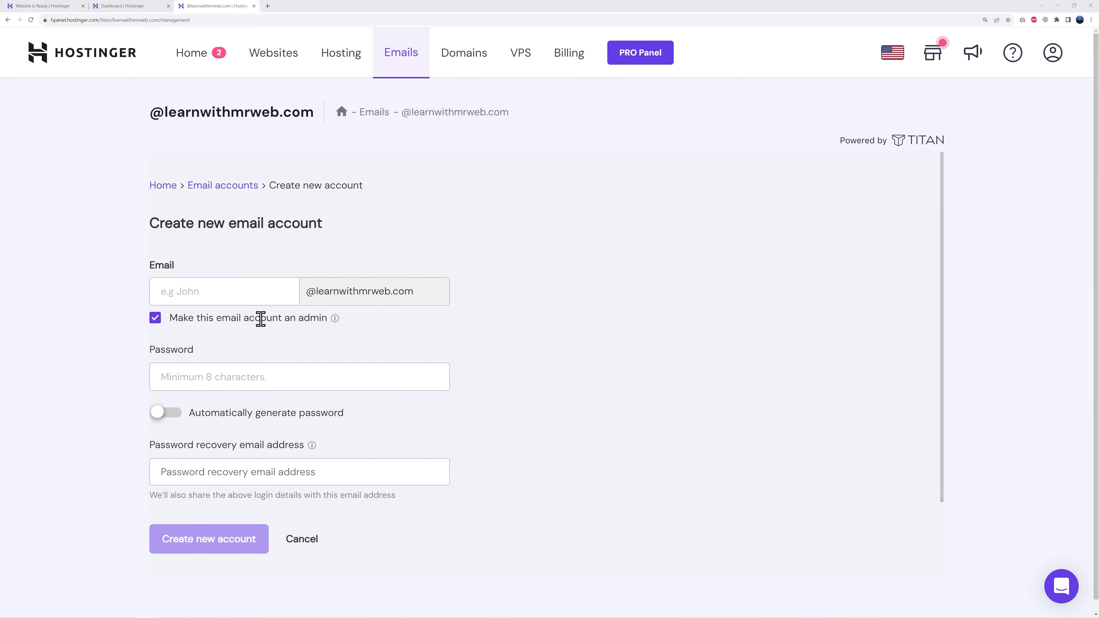
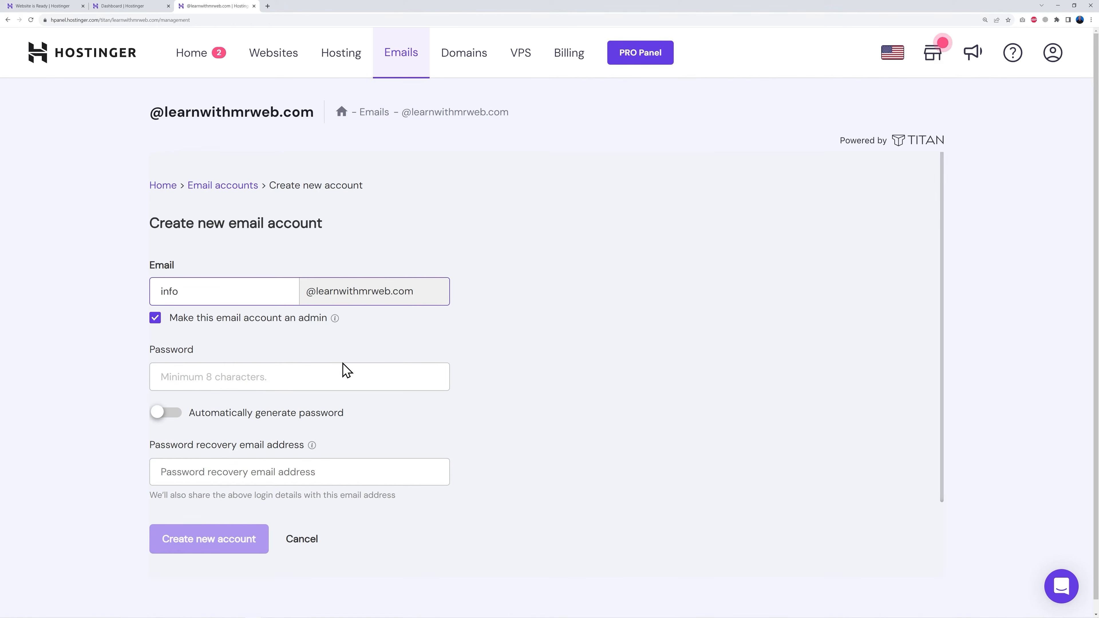
left_click(342, 368)
key("ctrl+v")
left_click(327, 474)
type("he")
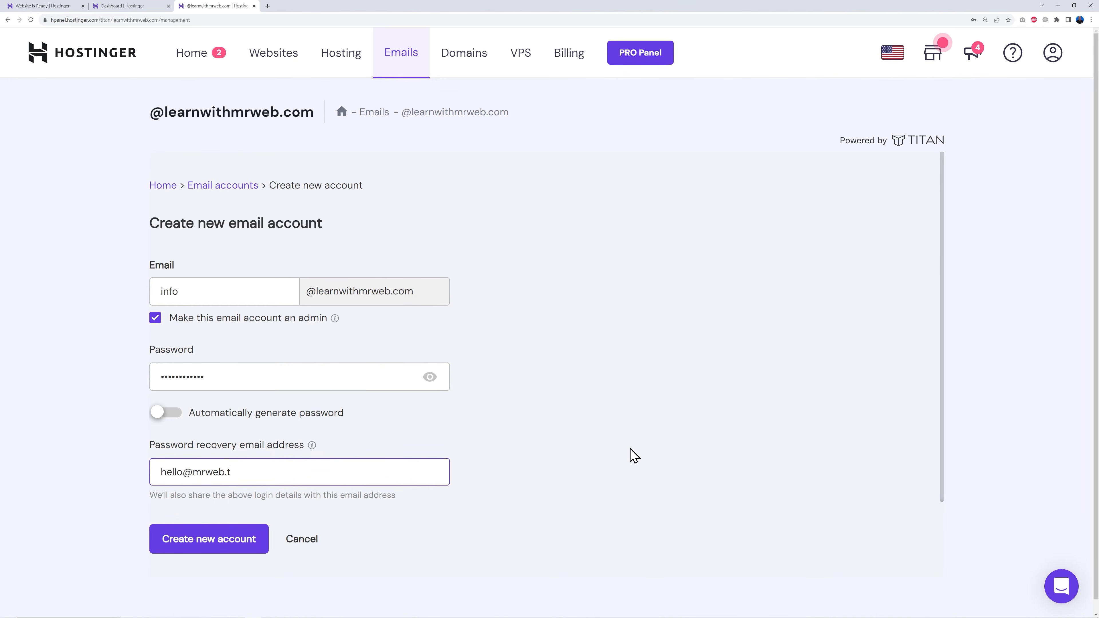
left_click(223, 549)
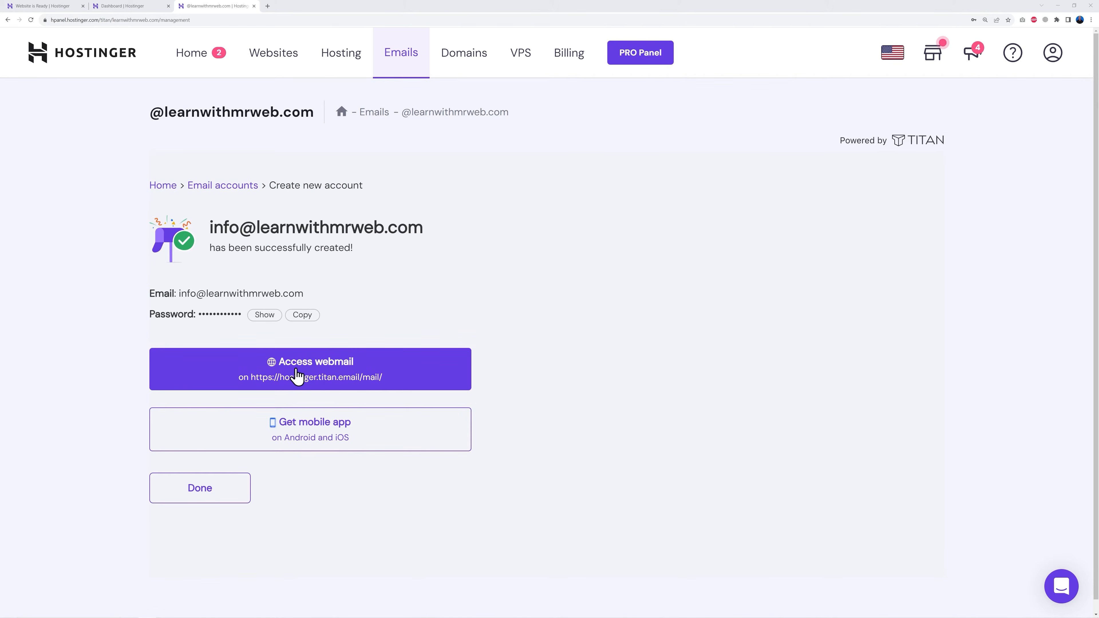
Open the webmail for the new mailbox and log in with the account password
left_click(331, 371)
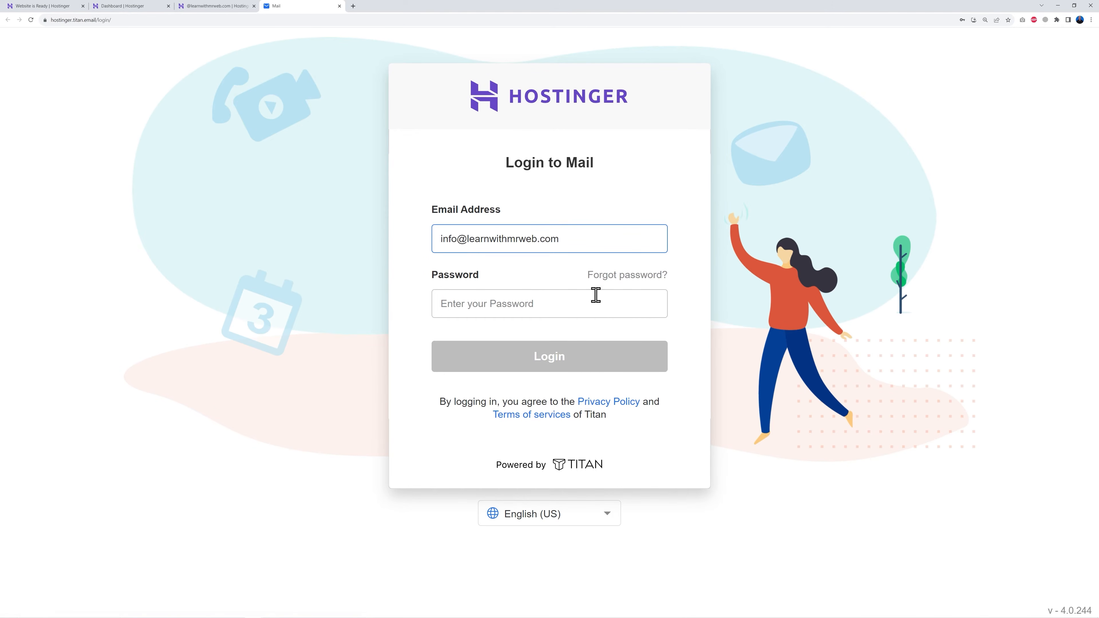
left_click(530, 311)
left_click(520, 331)
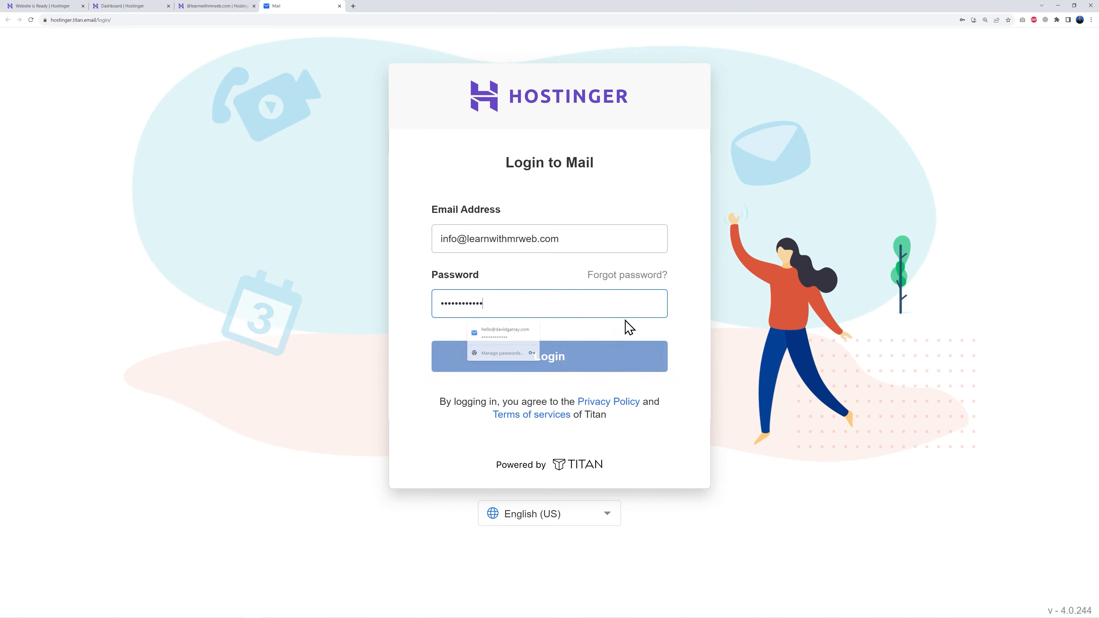
left_click(572, 364)
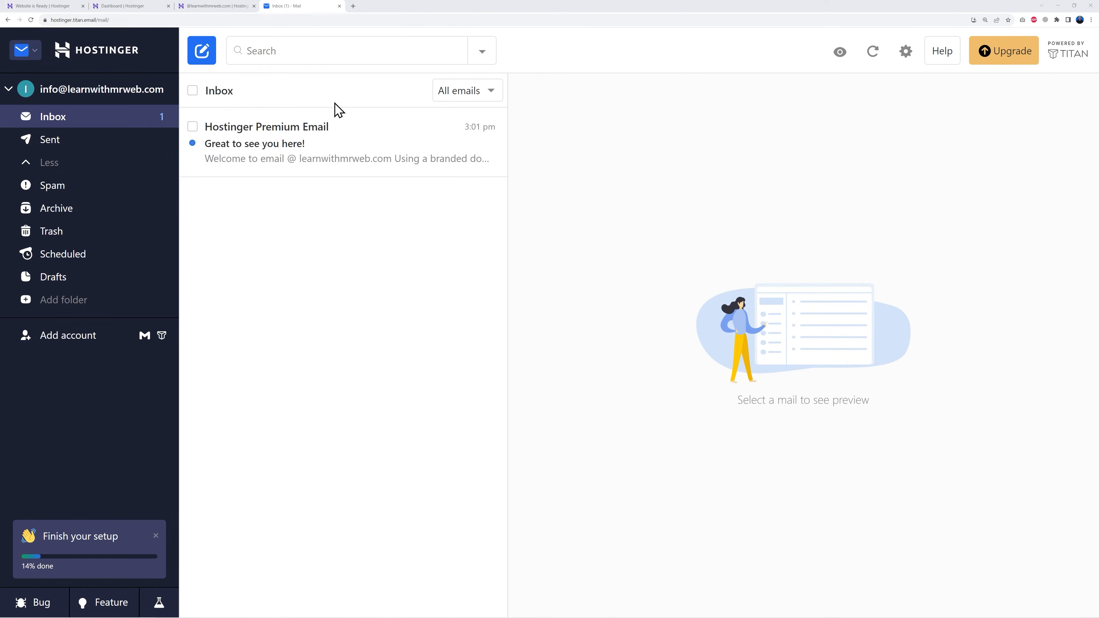
Return to the hosting dashboard and select WordPress in the website's Auto Installer
left_click(130, 6)
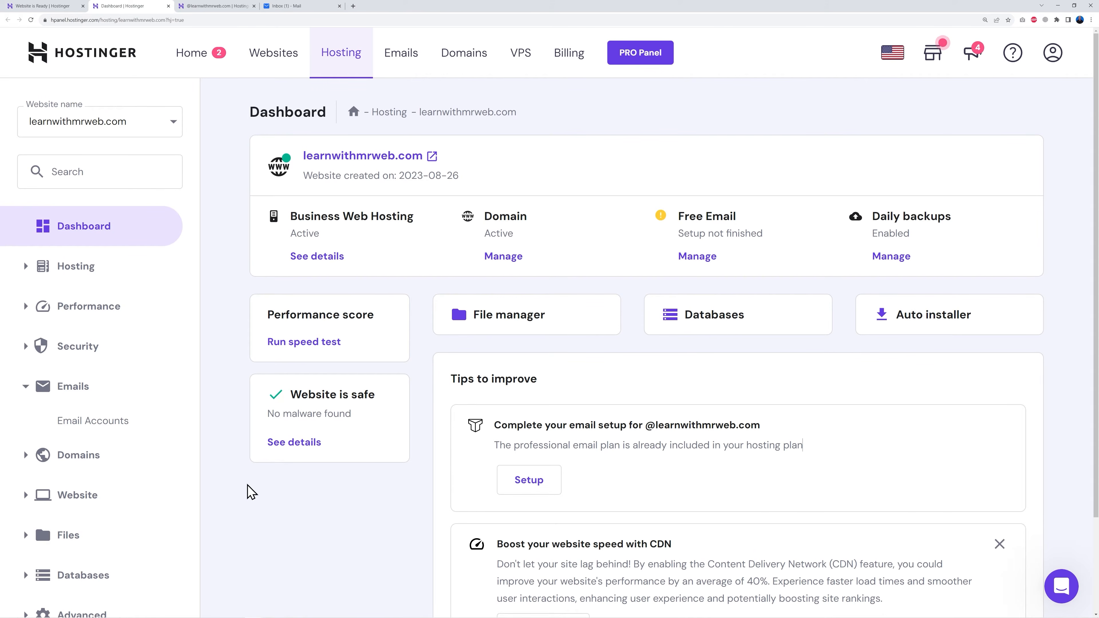
scroll(305, 494, "down", 3)
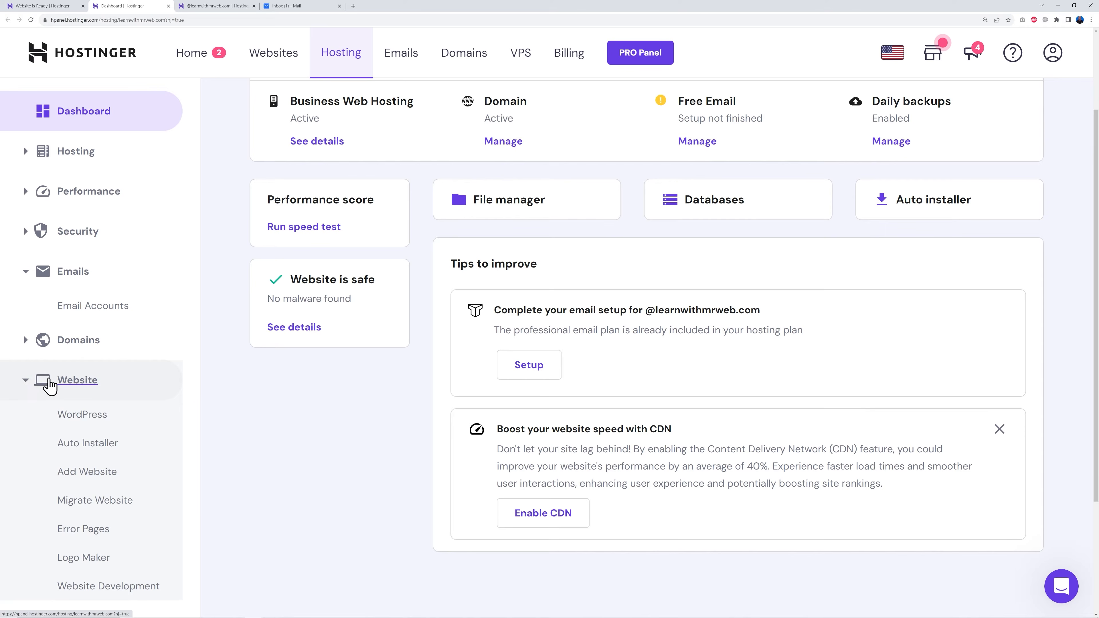
scroll(248, 347, "down", 2)
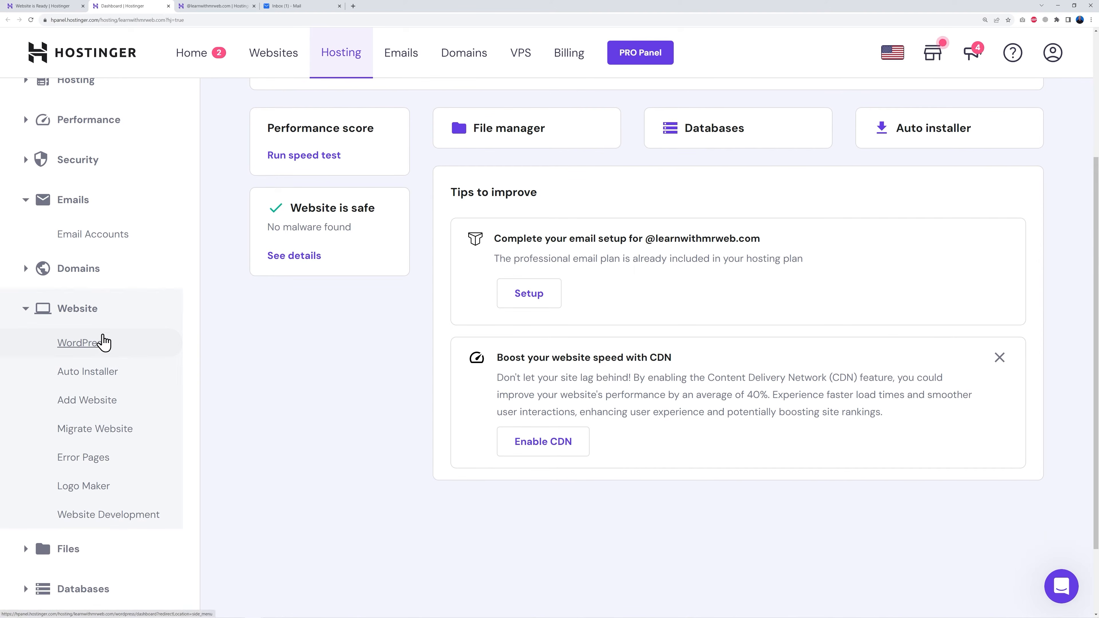
left_click(89, 377)
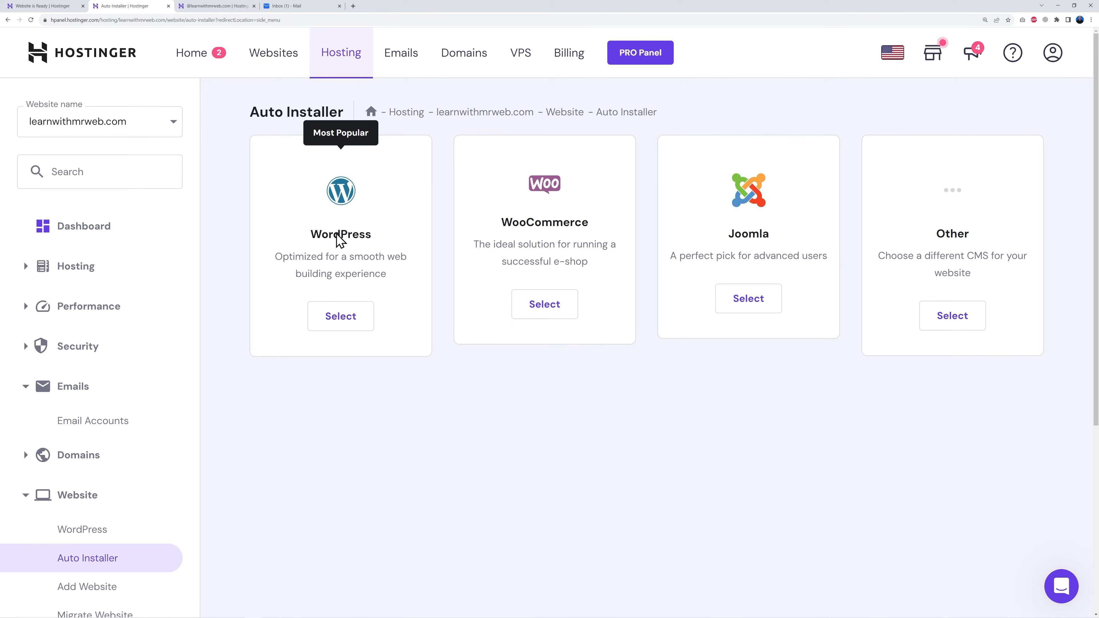
left_click(339, 321)
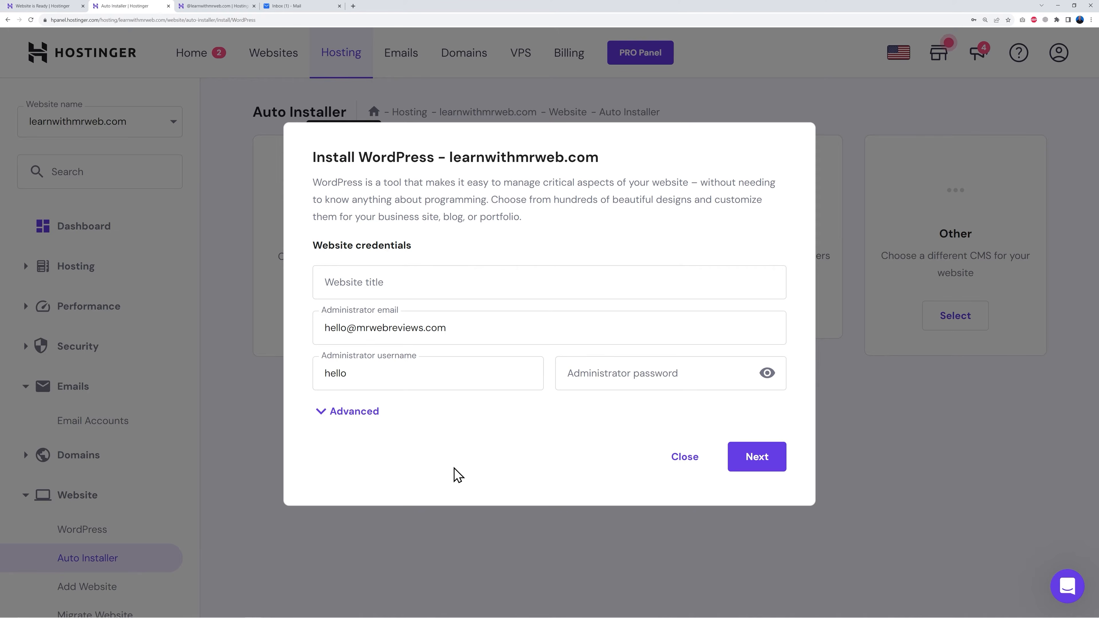
Install WordPress 6.3 in English with the title Learn with Mr Web, the administrator password and updates always to the latest available version
left_click(415, 286)
type("Learn with Mr Web")
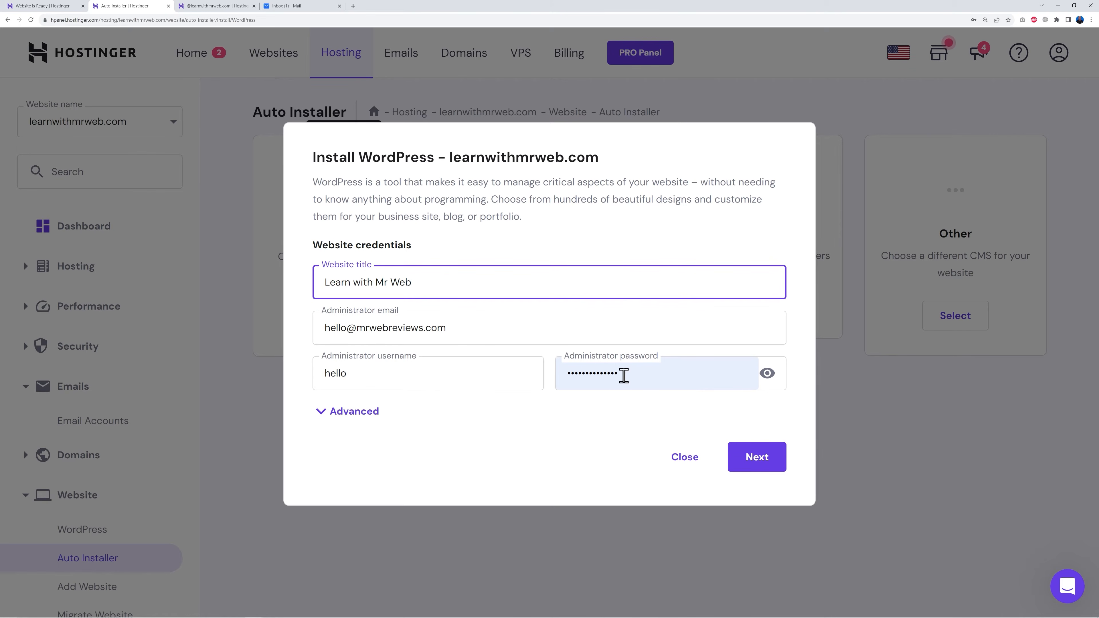
left_click(760, 461)
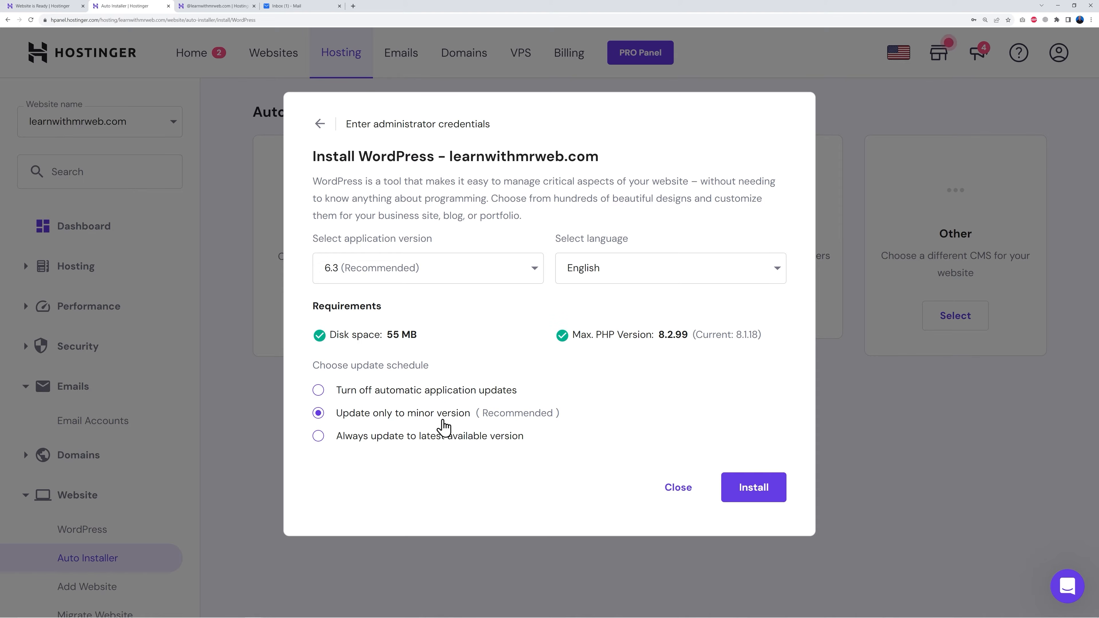
left_click(321, 437)
left_click(772, 488)
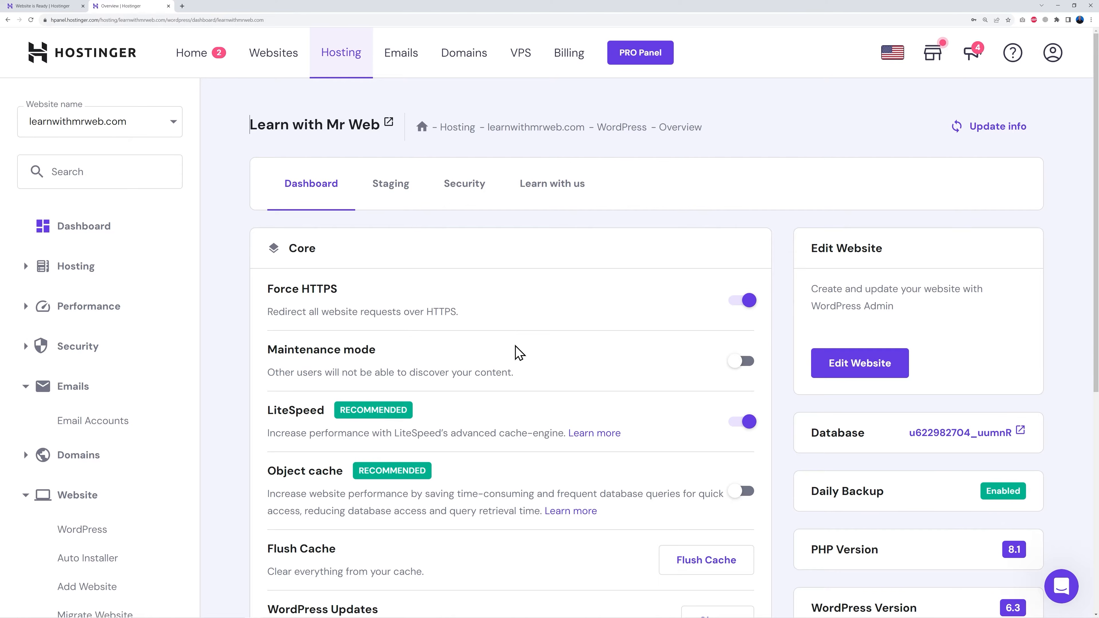
Review the WordPress overview's core settings, speed and security options, and site installs
scroll(517, 353, "down", 5)
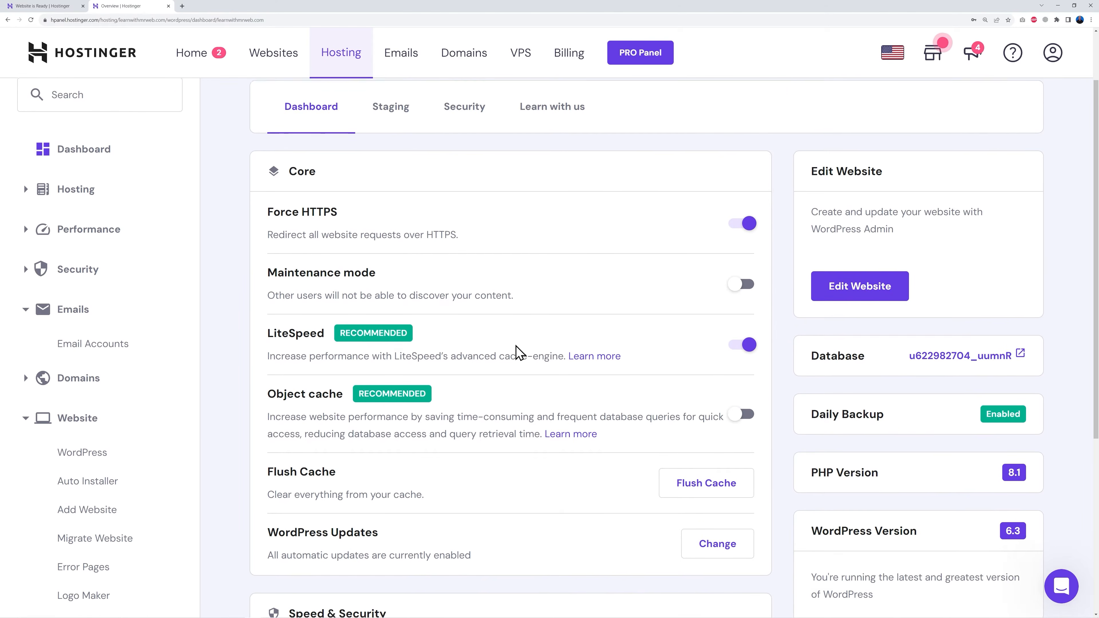
scroll(532, 359, "down", 3)
scroll(544, 368, "up", 4)
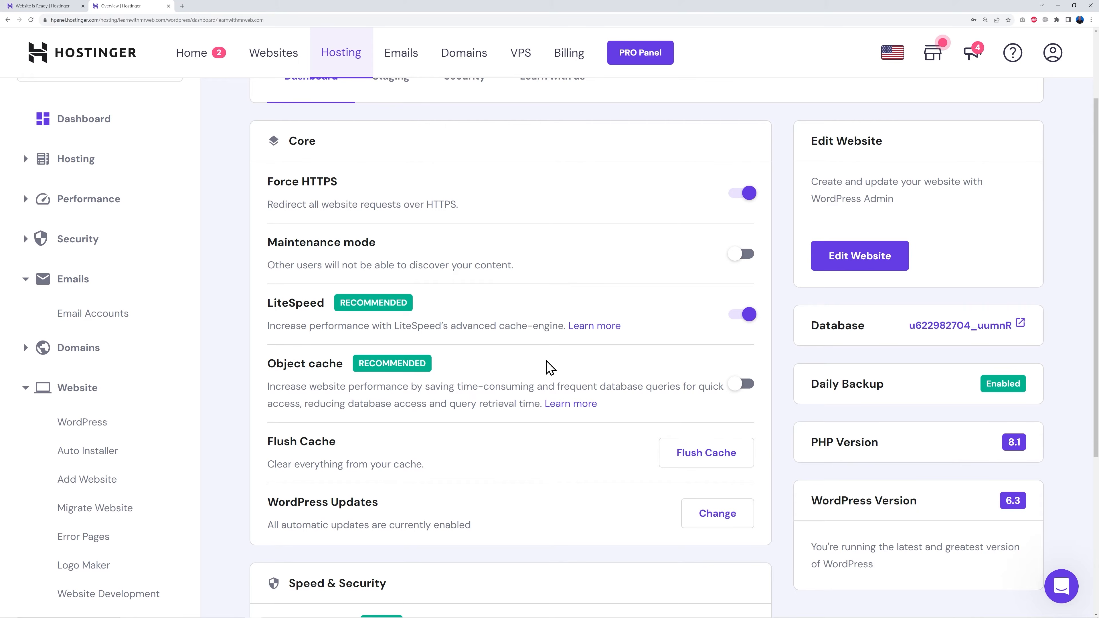
scroll(550, 368, "down", 3)
scroll(500, 268, "down", 3)
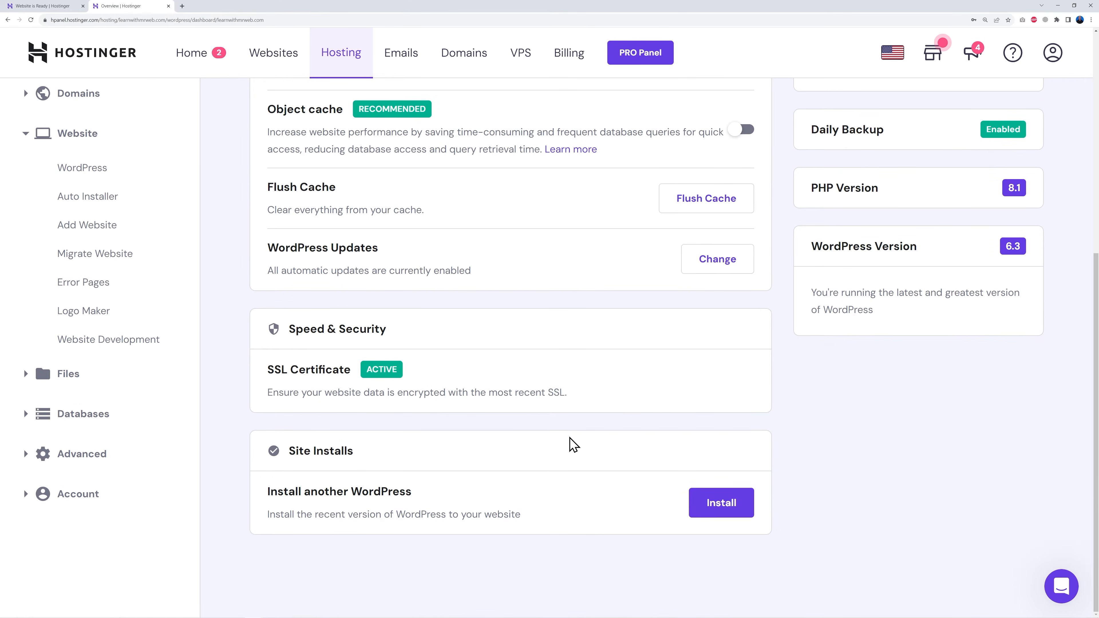
scroll(572, 444, "up", 8)
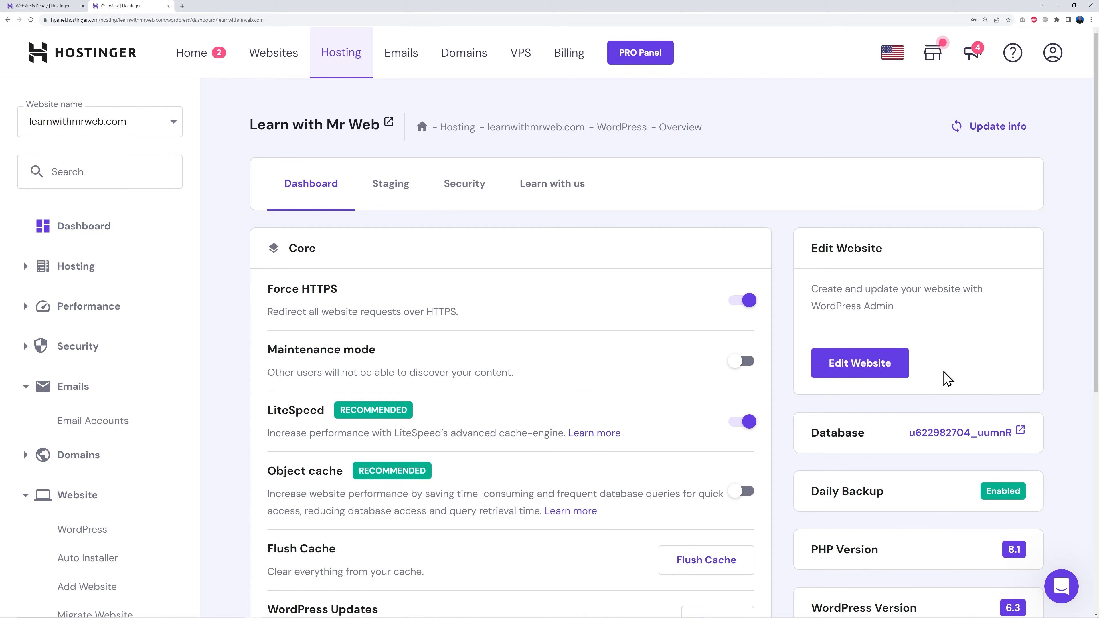
Open the website's WordPress admin for editing and load the live Real Estate site in a new tab
left_click(860, 364)
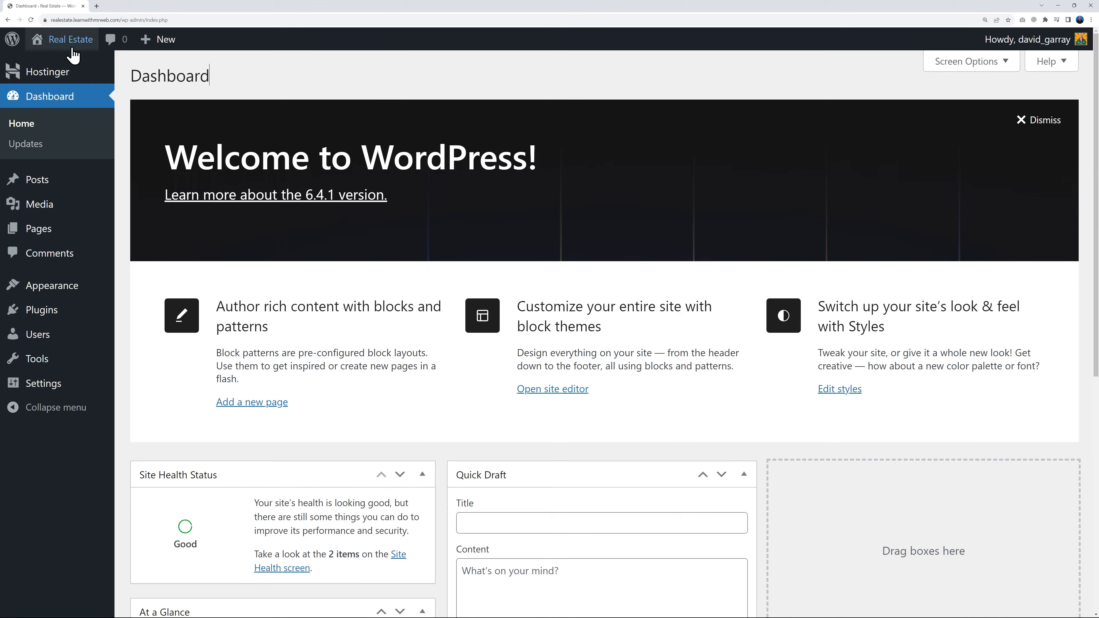
mouse_move(71, 41)
right_click(59, 75)
left_click(78, 81)
left_click(124, 8)
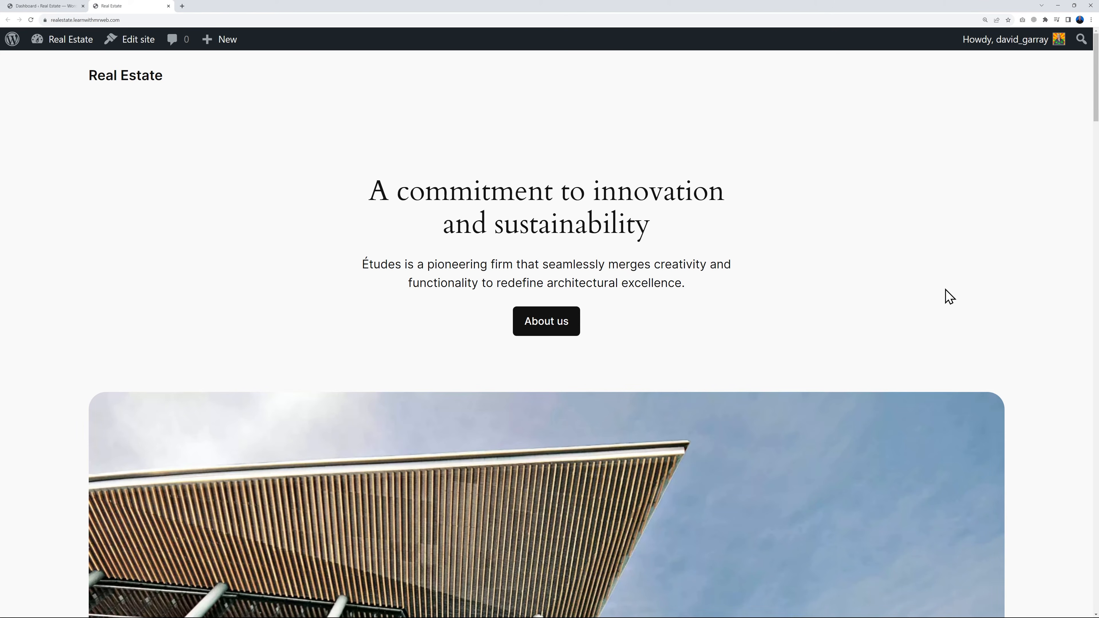
Examine the default homepage of the live Real Estate site, from the hero section down to the resources section
scroll(1015, 292, "down", 8)
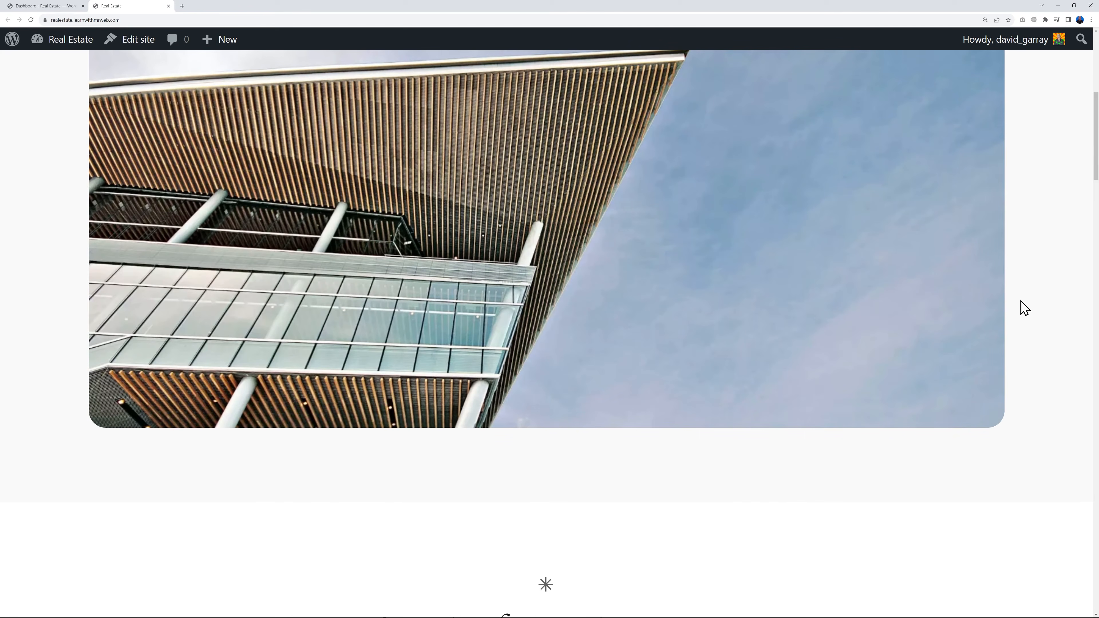
scroll(1025, 308, "down", 10)
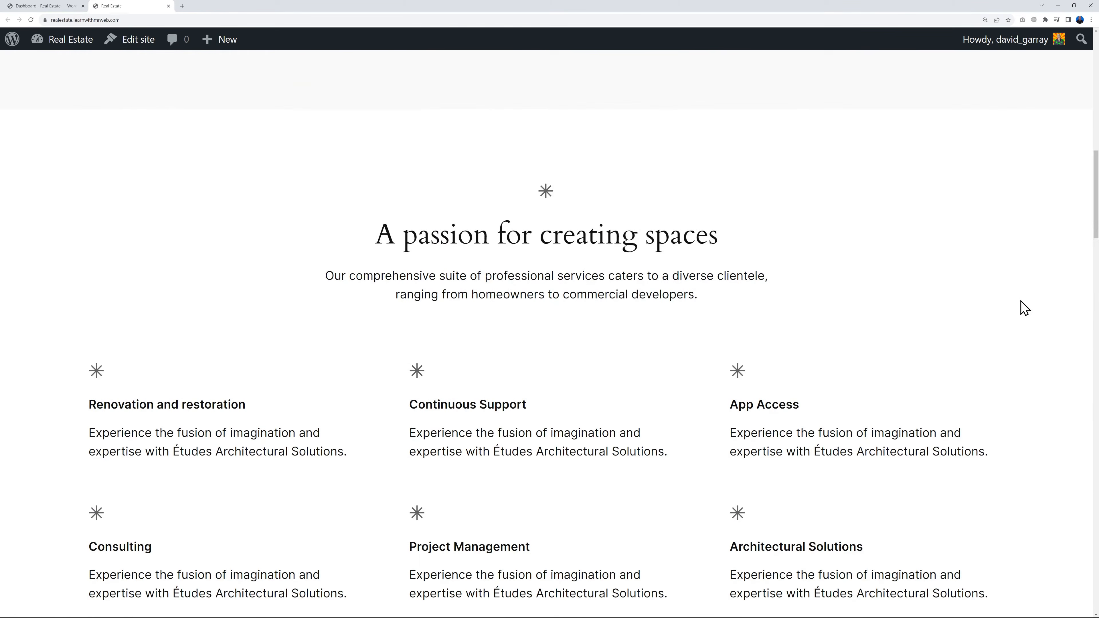
scroll(1025, 308, "down", 10)
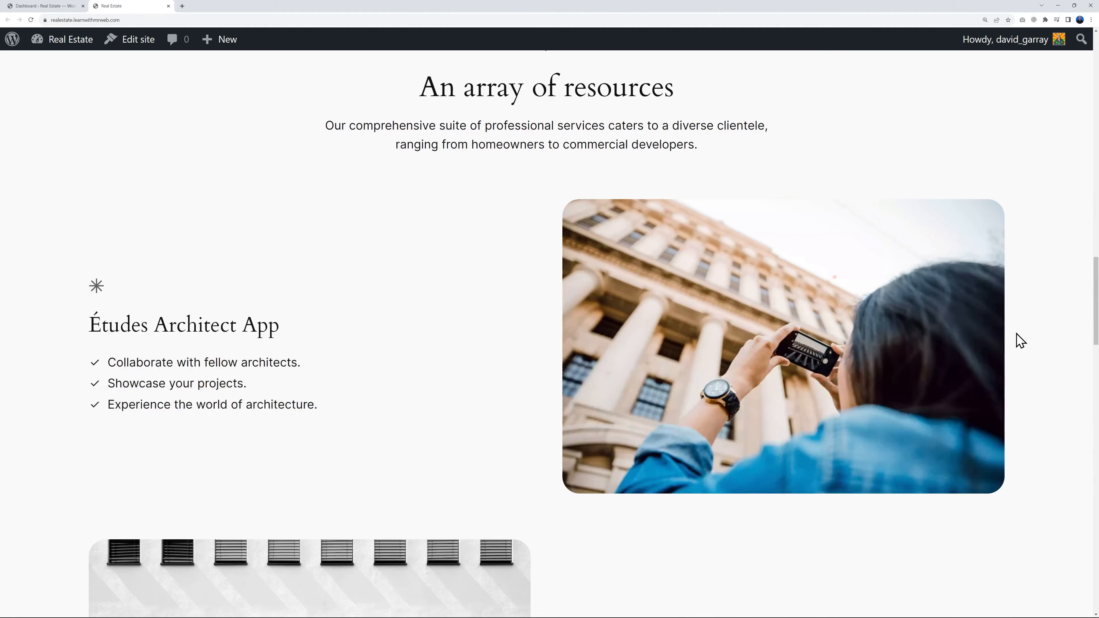
scroll(1021, 351, "down", 10)
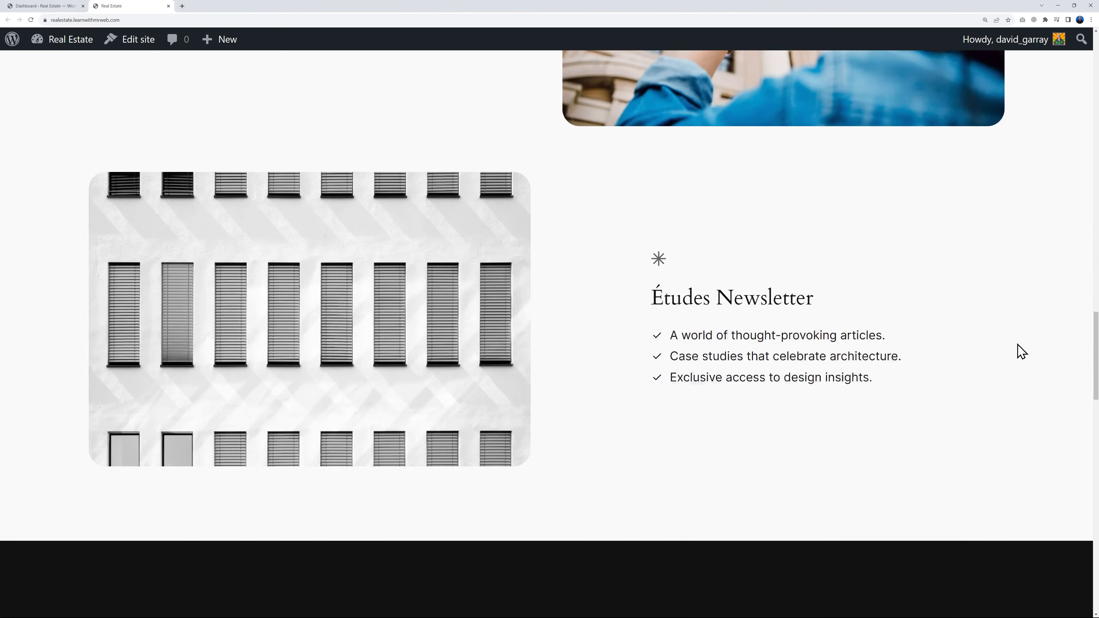
scroll(1021, 352, "up", 20)
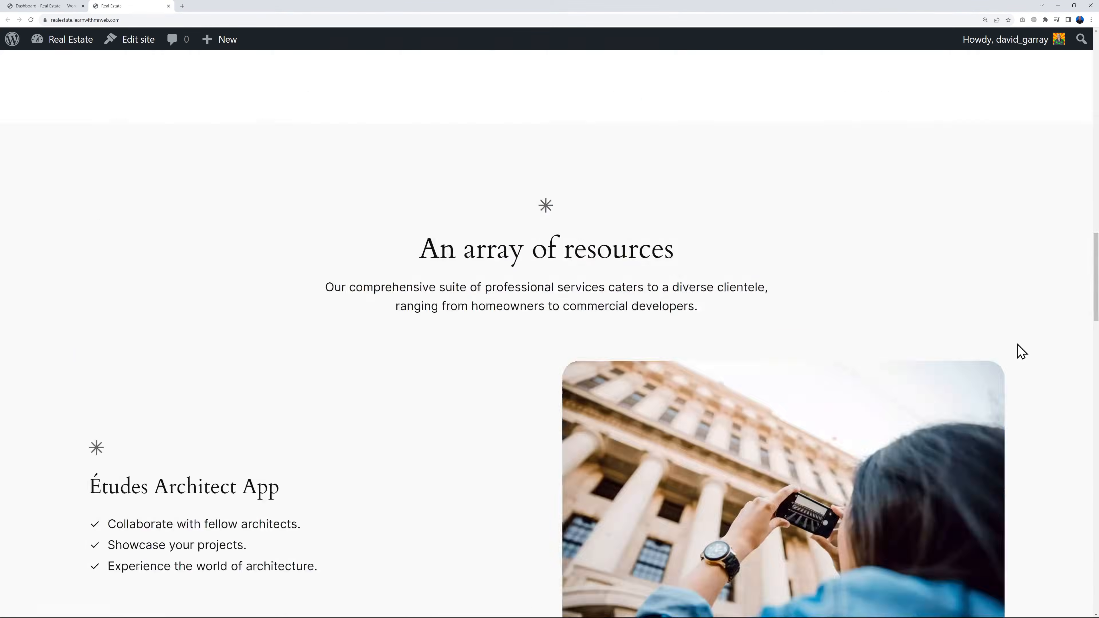
scroll(1021, 351, "up", 3)
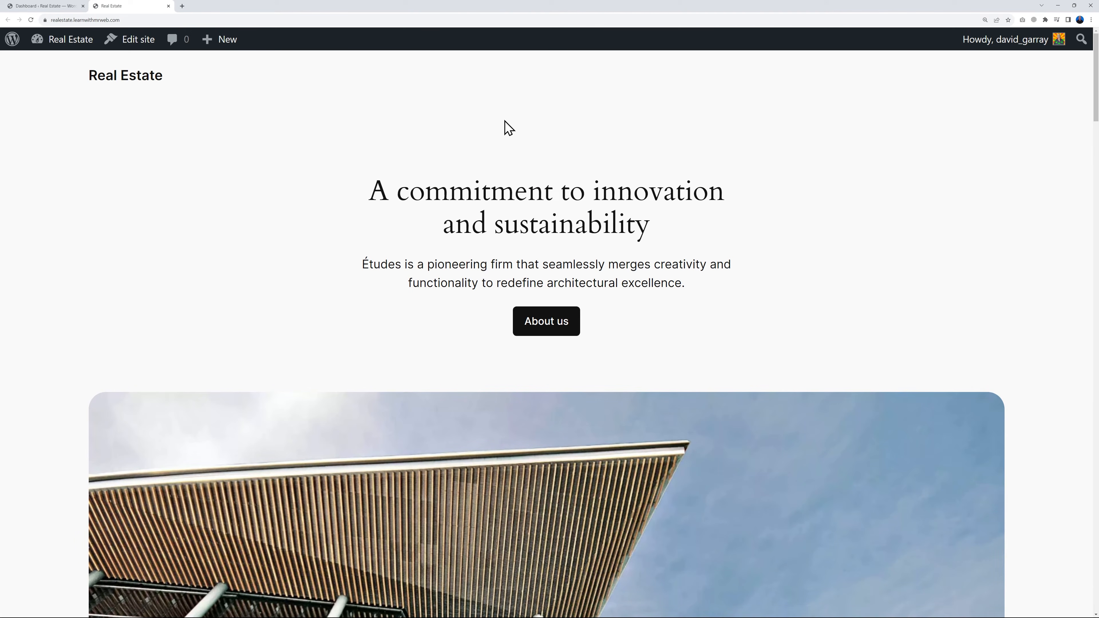
Return to the WordPress dashboard, search for new plugins with "real estate", and install and activate the Estatik Real Estate Plugin
left_click(56, 7)
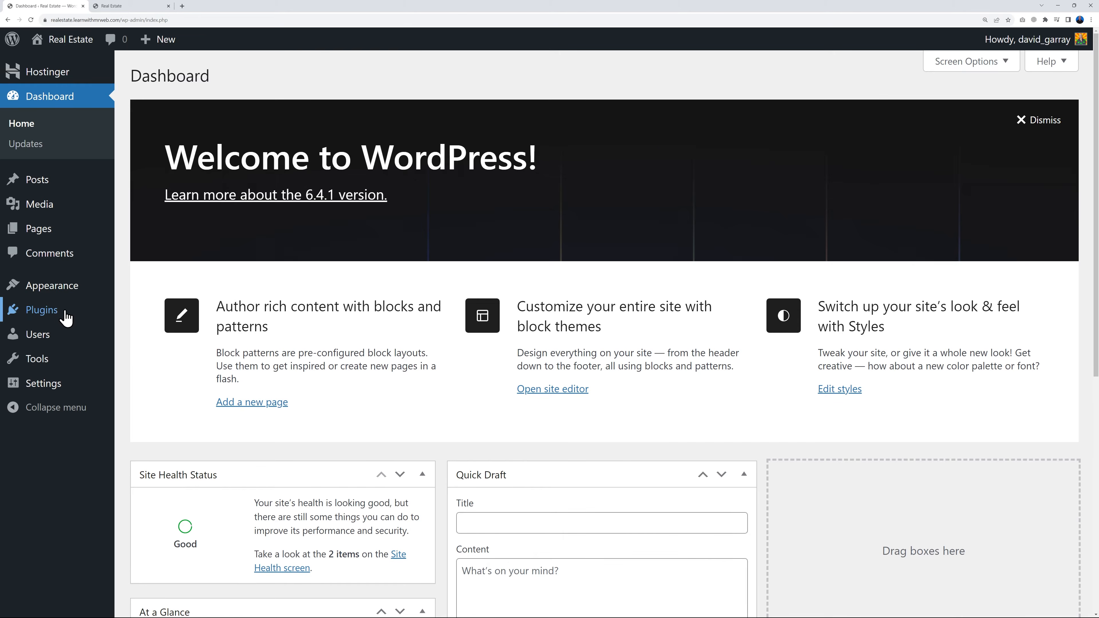
mouse_move(52, 311)
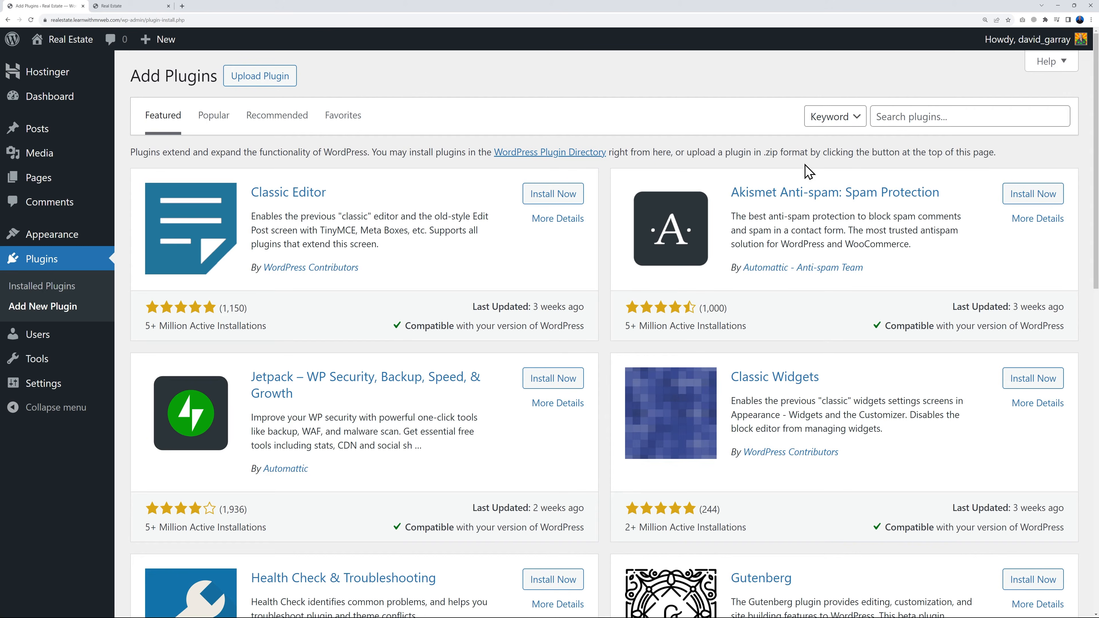
left_click(951, 113)
type("real estate")
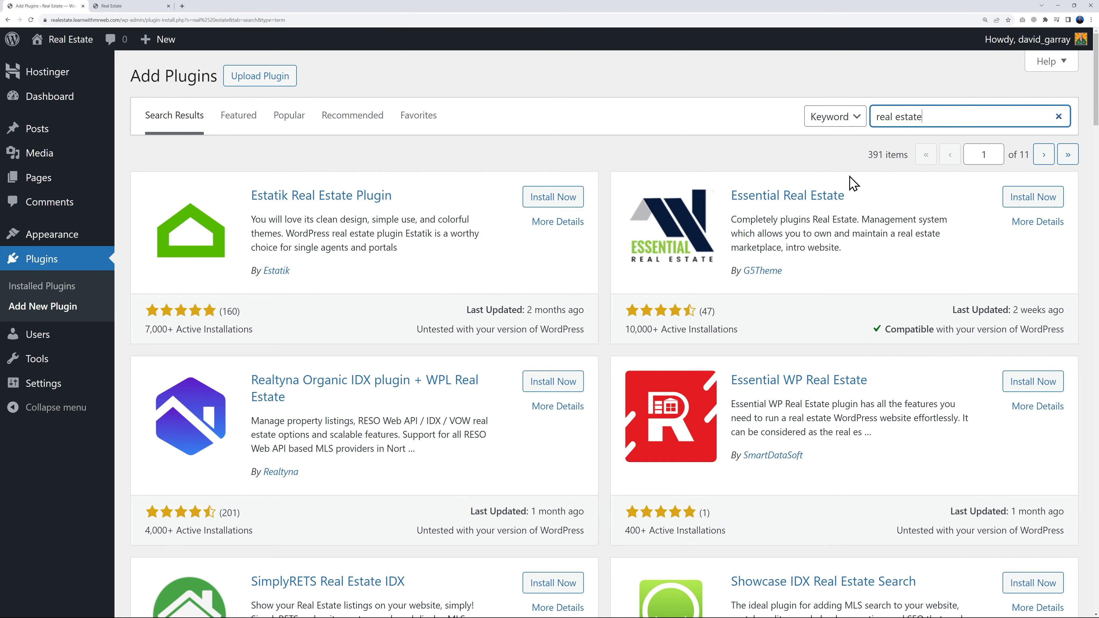
scroll(861, 433, "down", 8)
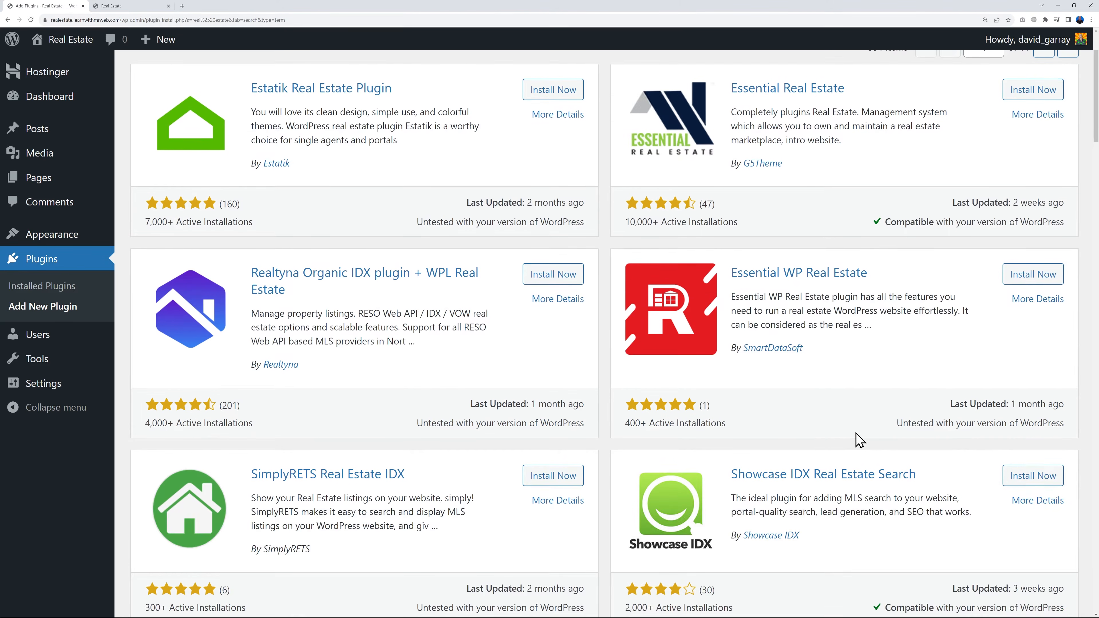
scroll(856, 451, "down", 4)
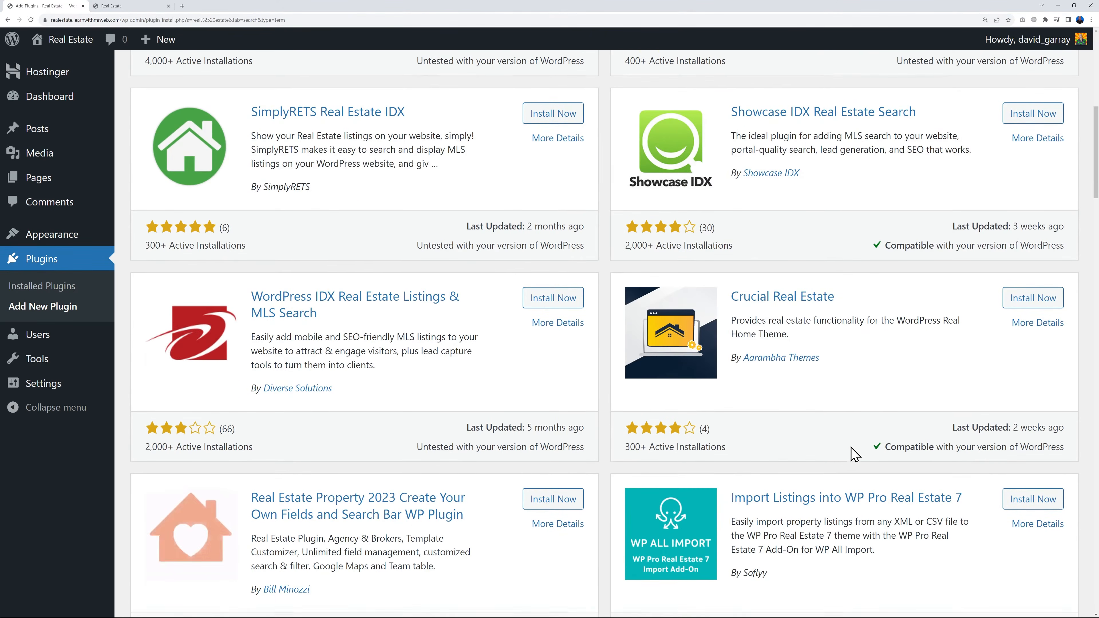
scroll(855, 454, "up", 12)
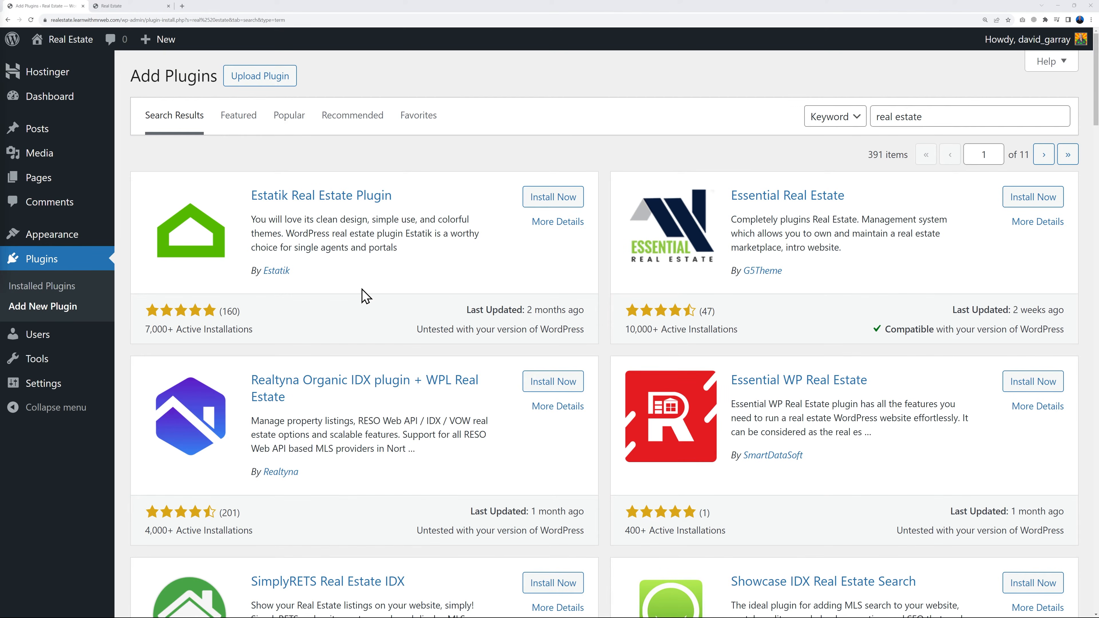
left_click(542, 204)
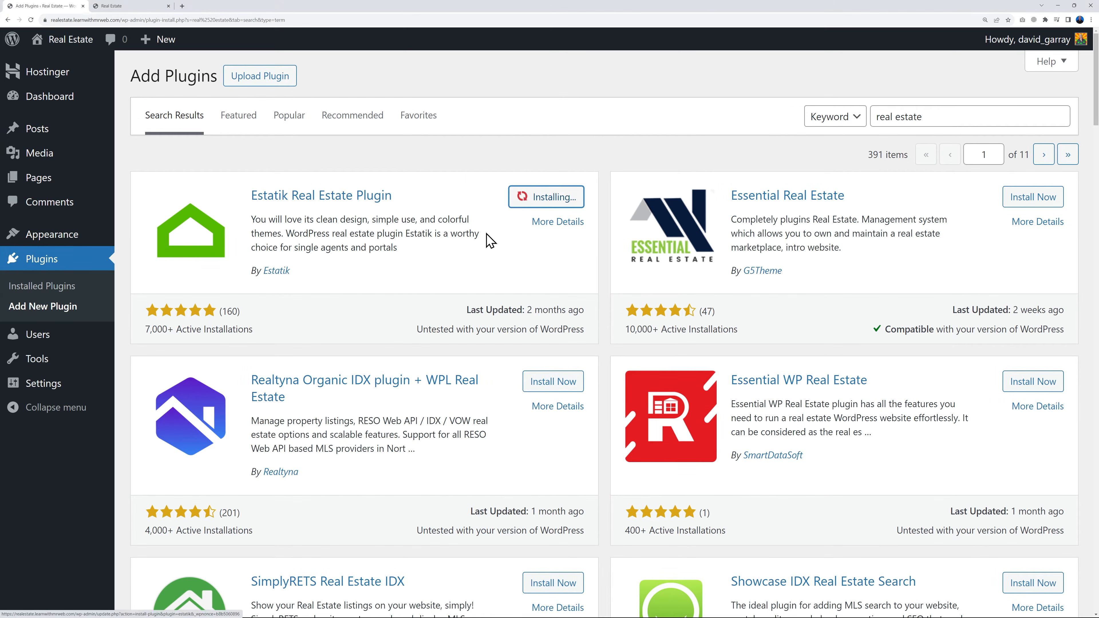
left_click(575, 188)
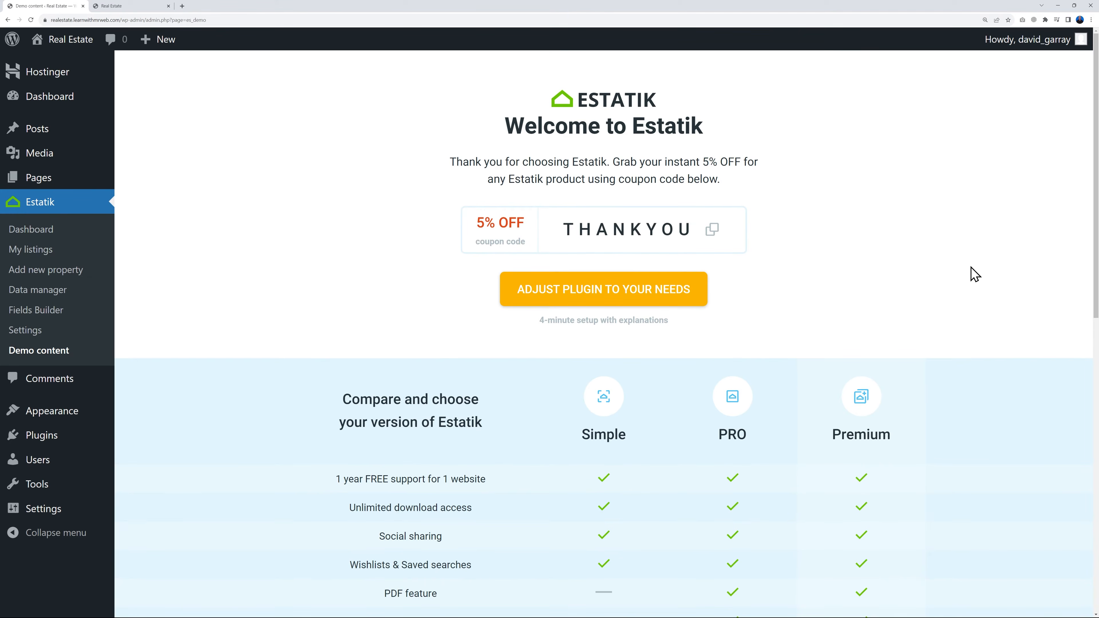
Compare the features and prices of the Simple, PRO and Premium versions of Estatik
scroll(971, 273, "down", 4)
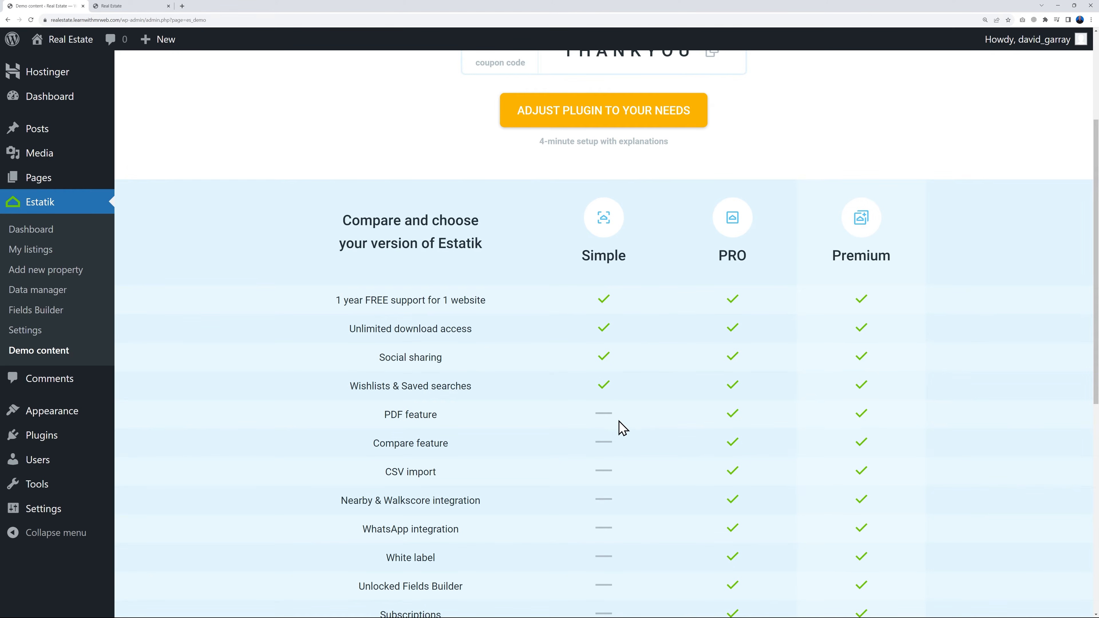
scroll(628, 424, "down", 2)
scroll(566, 498, "down", 2)
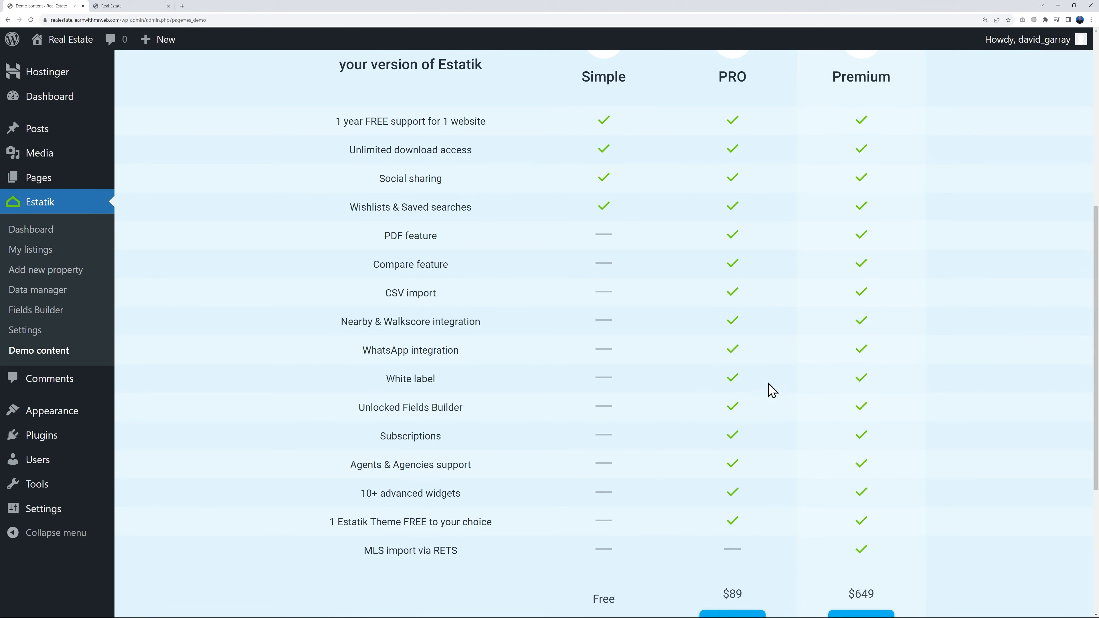
scroll(773, 391, "down", 1)
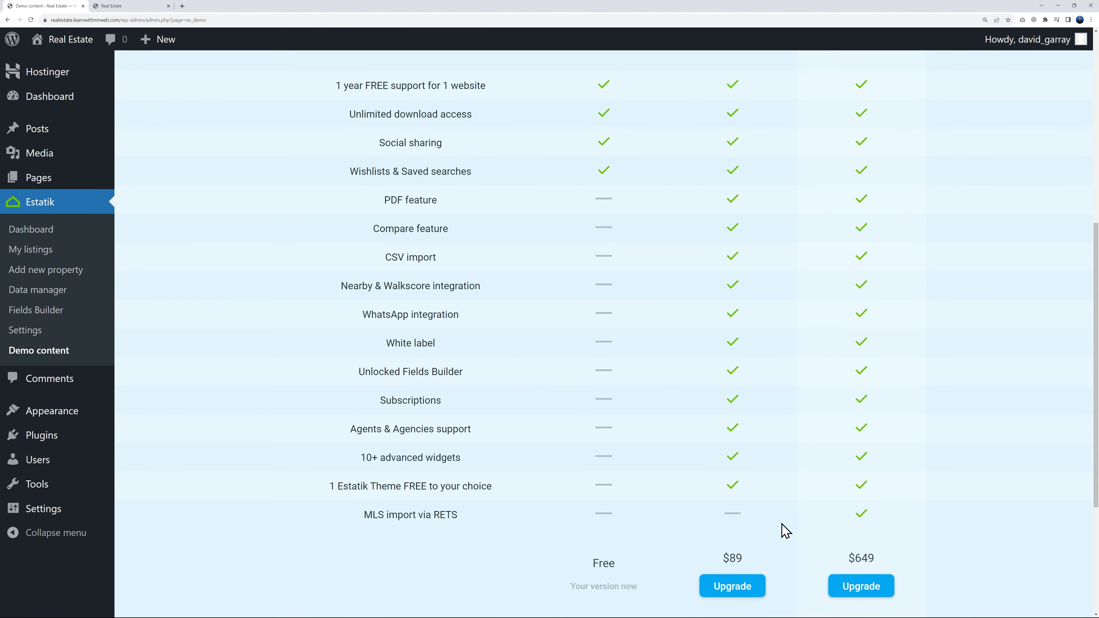
scroll(778, 529, "up", 4)
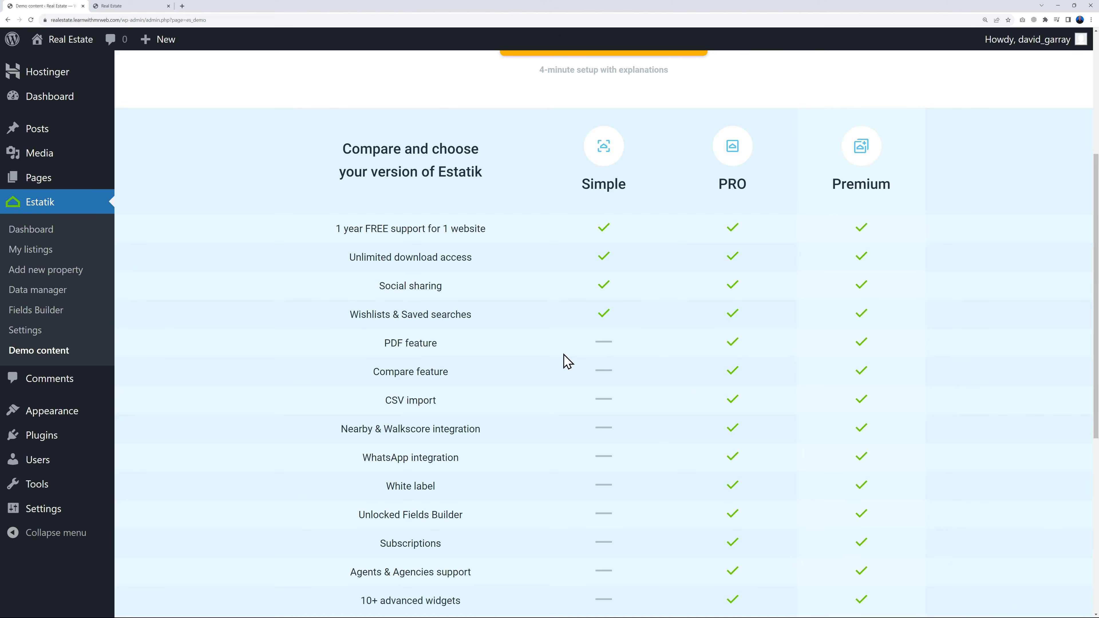
scroll(658, 377, "up", 7)
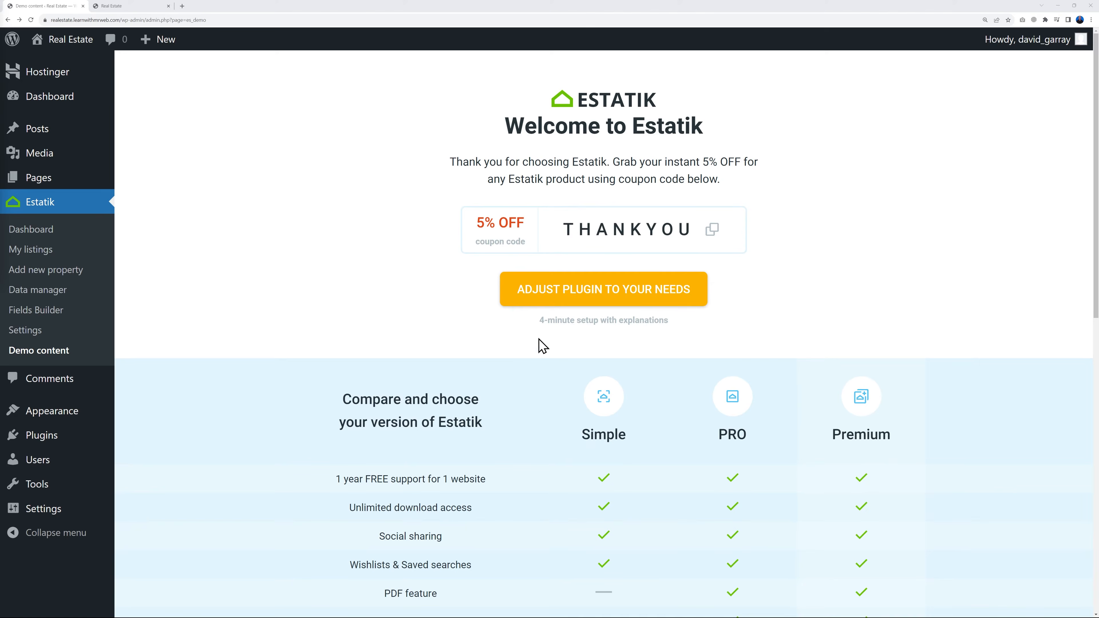
Start adjusting Estatik to the site's needs, keeping Single owner and choosing Other as the country, and continue to the Google Maps setup
left_click(608, 301)
scroll(607, 305, "down", 2)
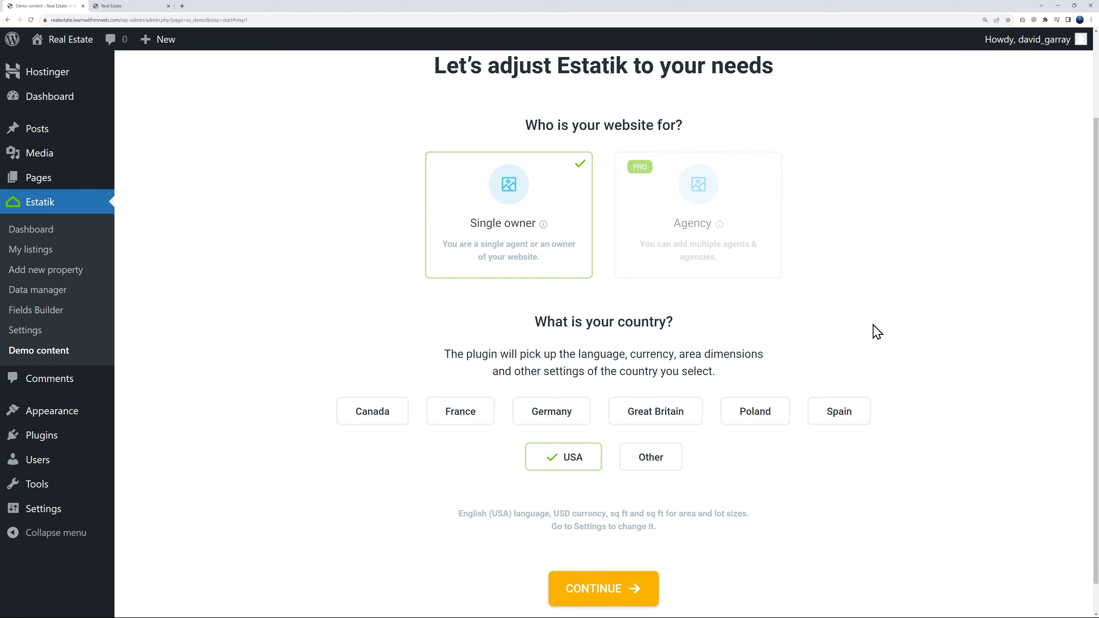
scroll(915, 388, "down", 1)
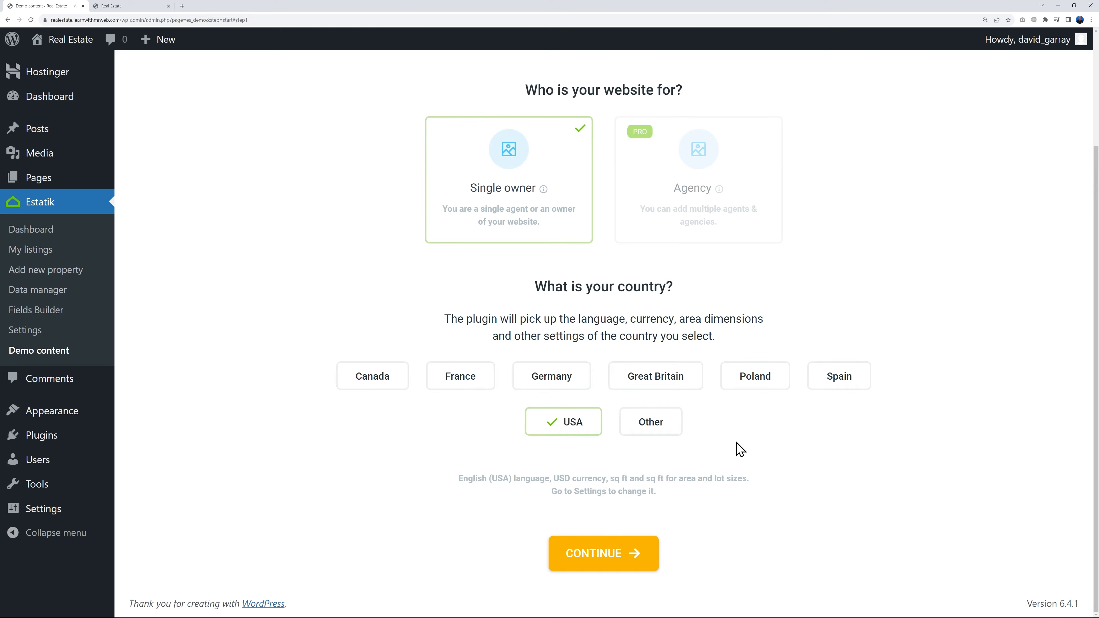
left_click(650, 428)
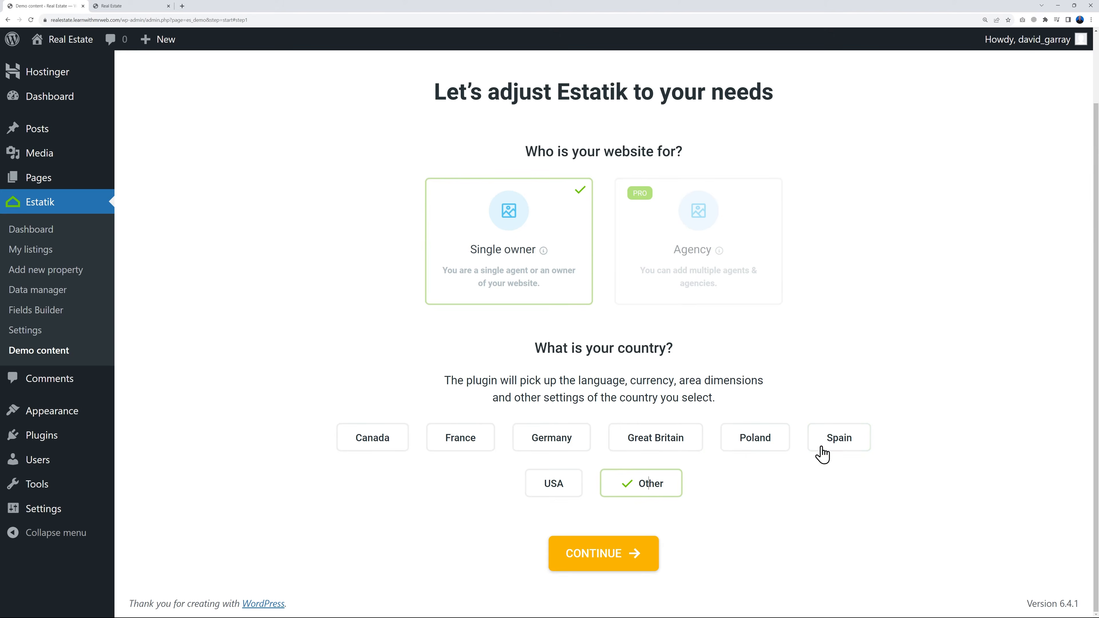
left_click(630, 566)
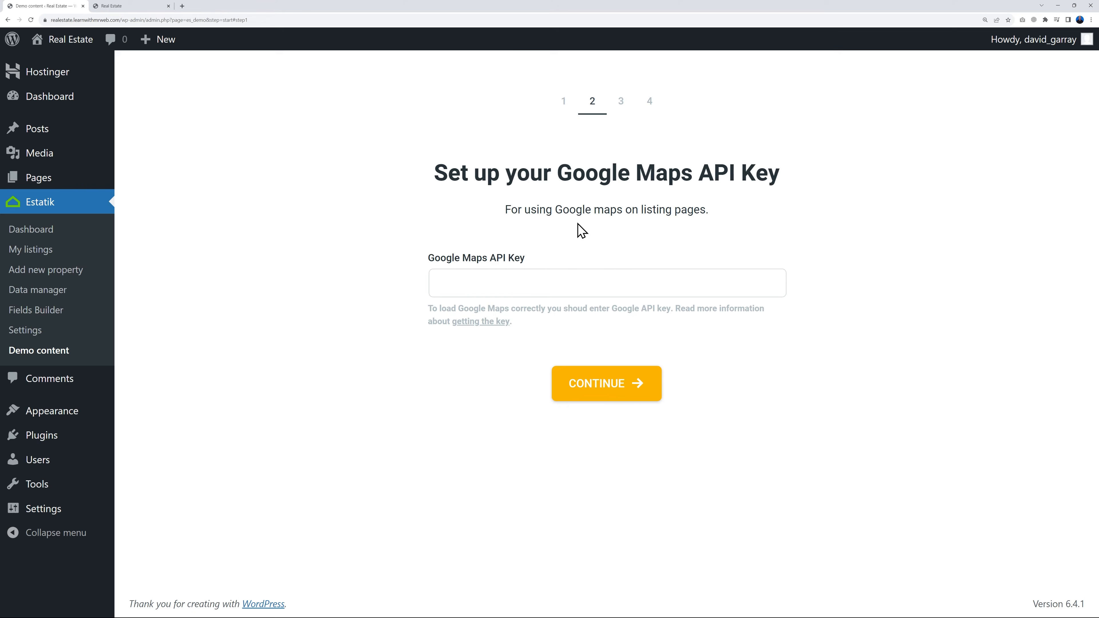
Open the guide on getting a Google Maps API key in a new tab and go to its Google Cloud credentials page
right_click(478, 322)
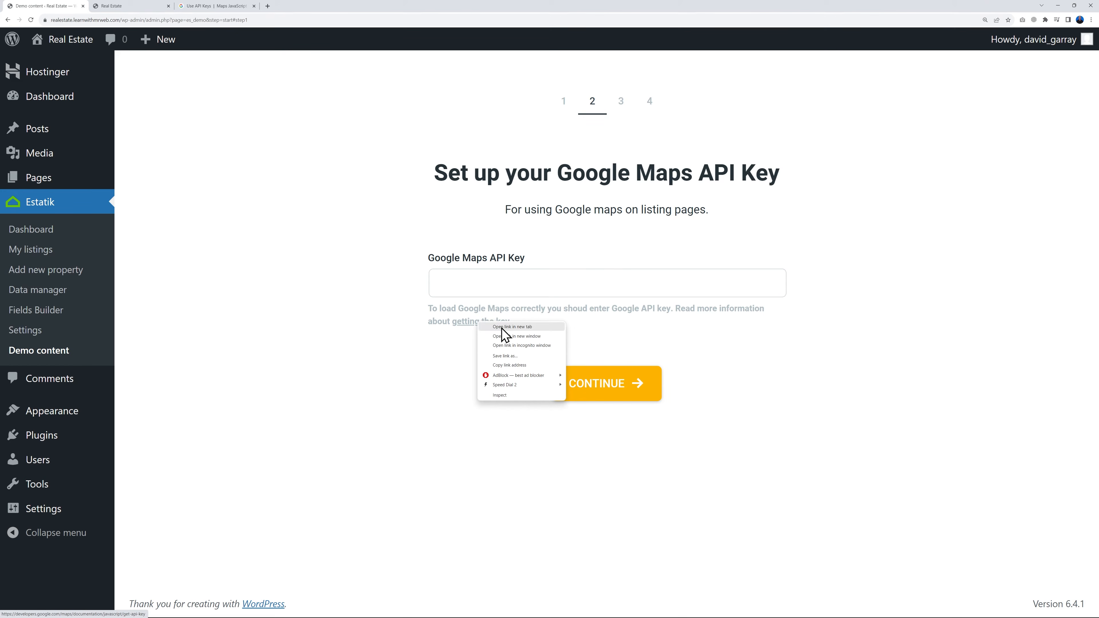
left_click(444, 357)
left_click(234, 6)
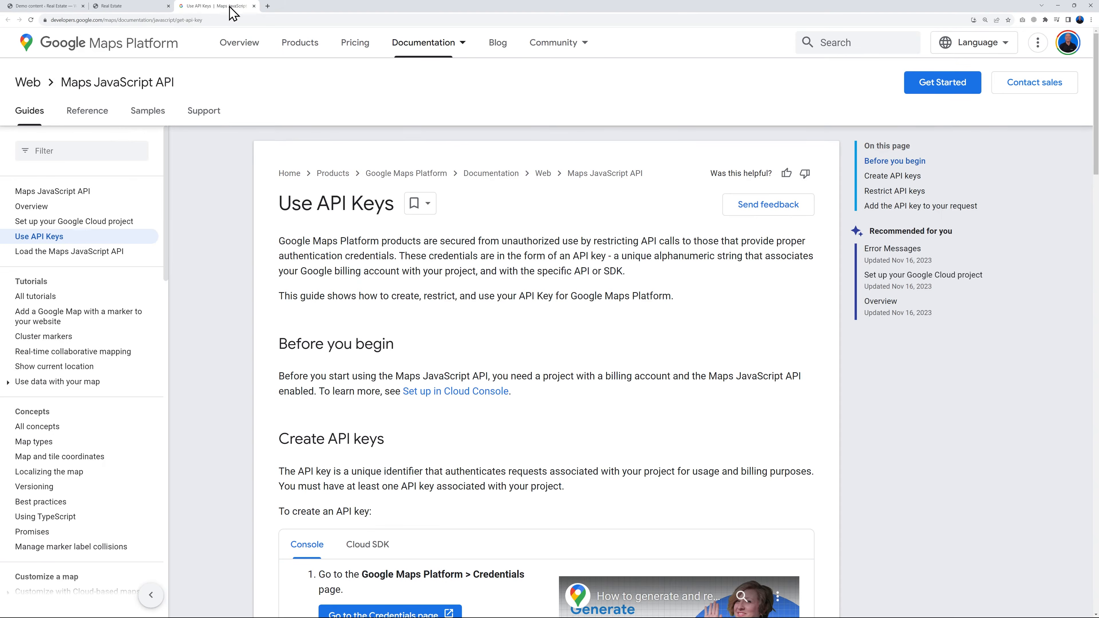
scroll(793, 397, "down", 5)
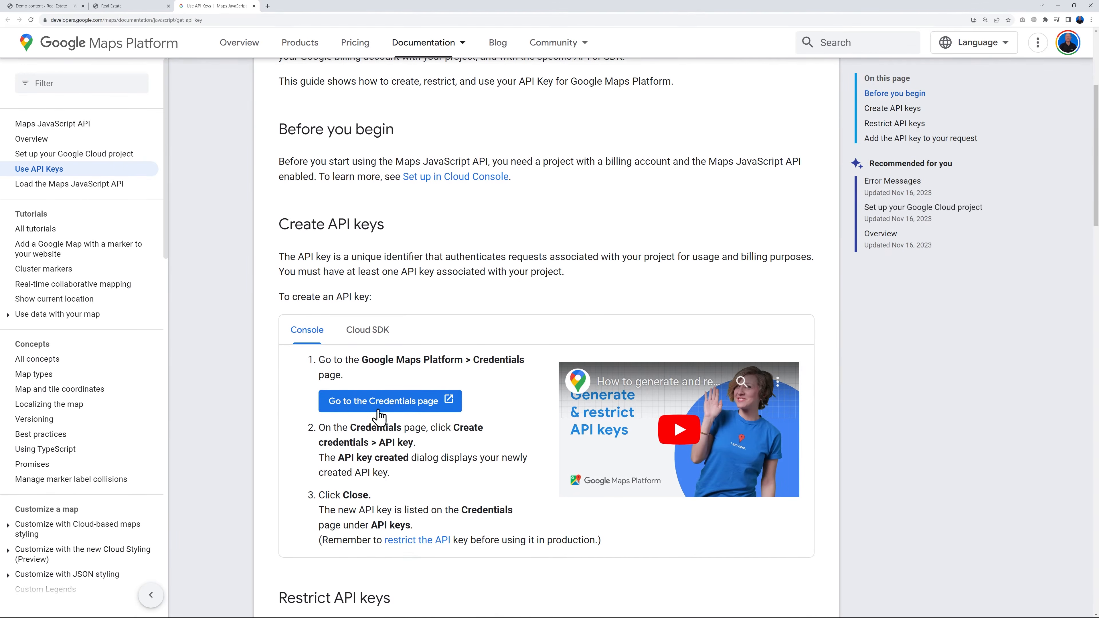
left_click(408, 402)
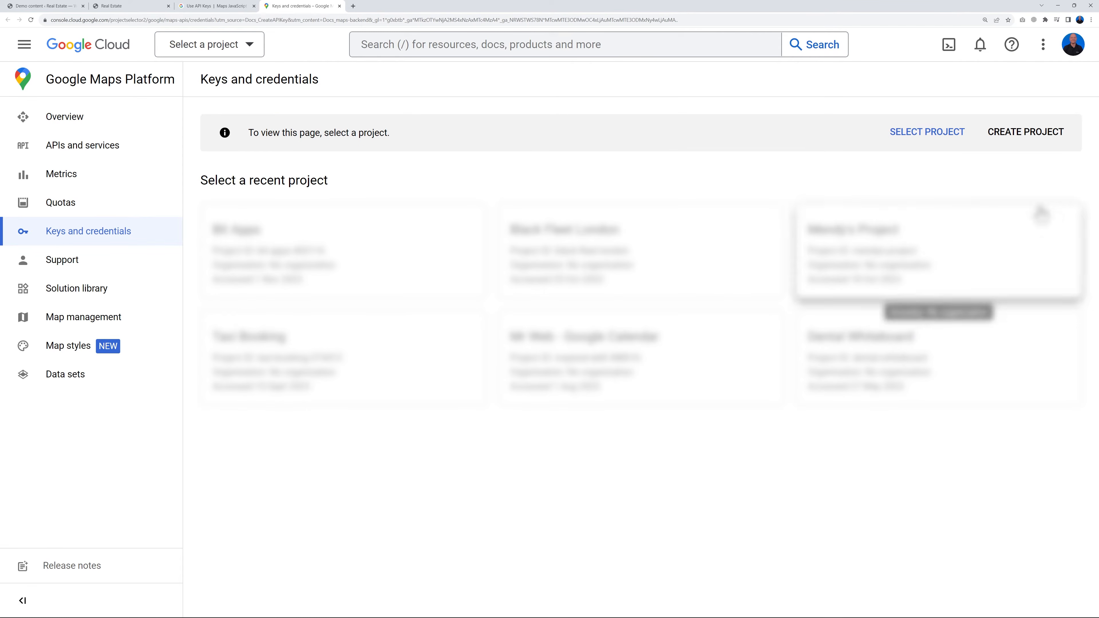
Create a new Google Cloud project named Real Estate Website with no organisation
left_click(1016, 142)
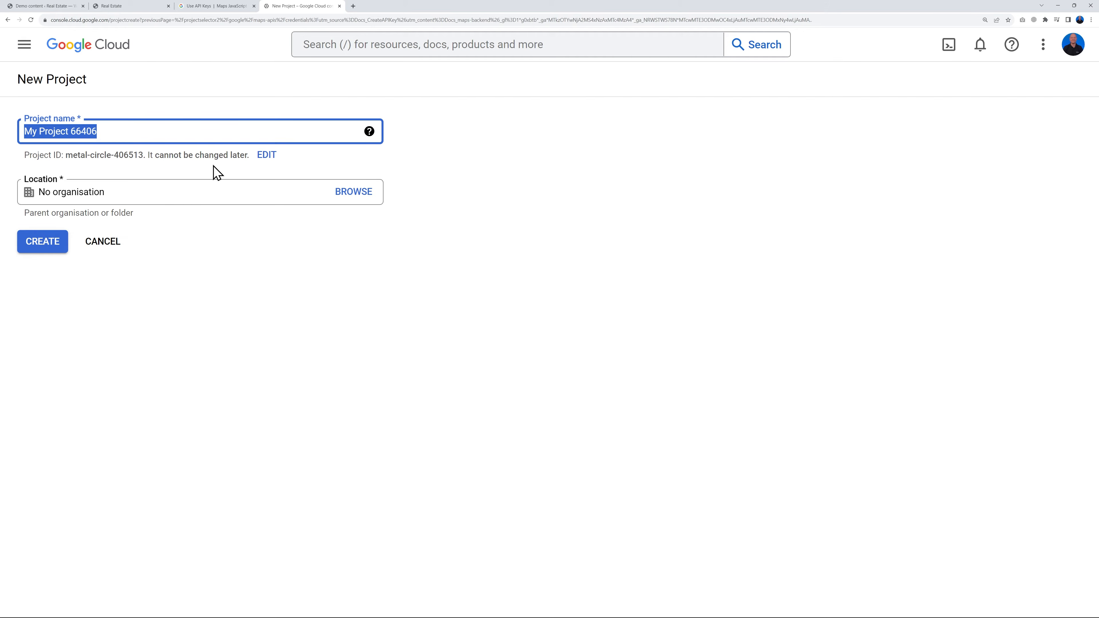
type("Real Estate Website")
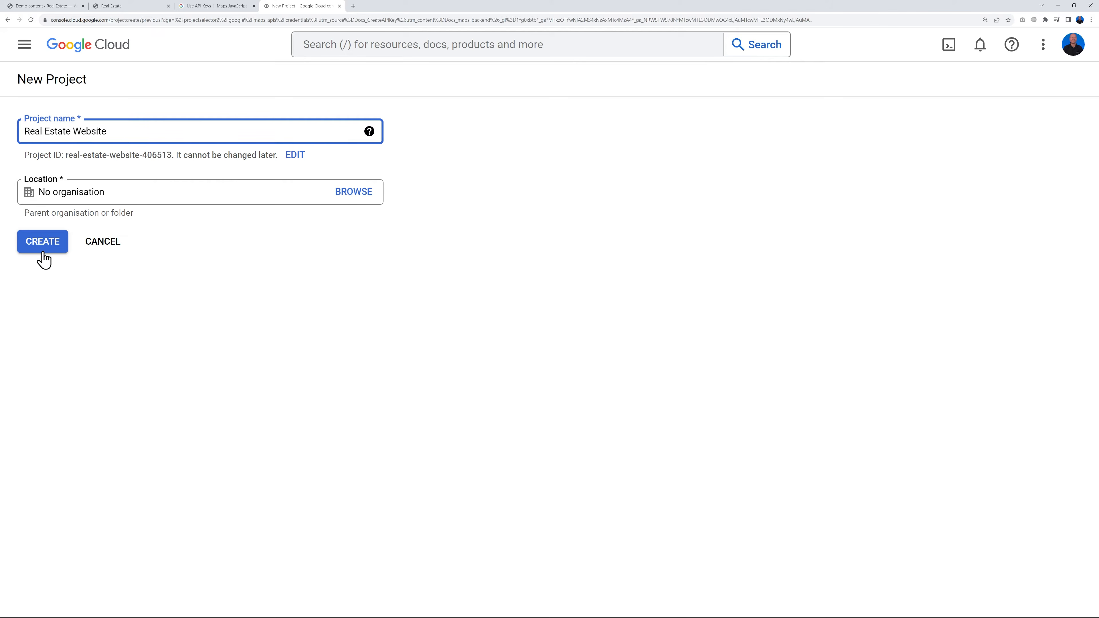
left_click(43, 250)
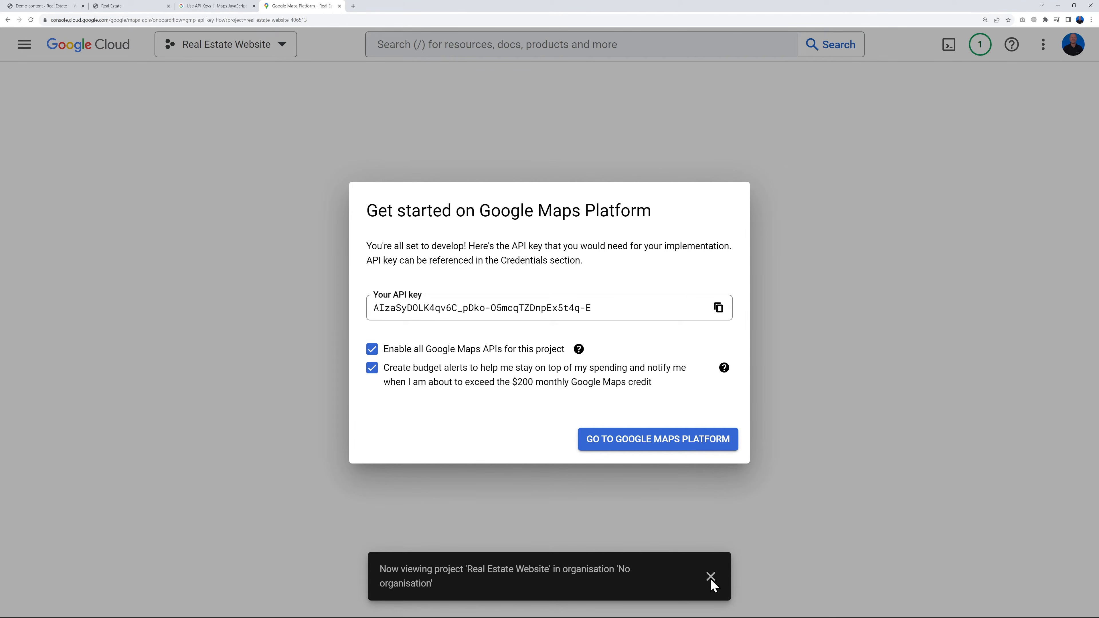
Continue to Google Maps Platform with all Maps APIs and budget alerts enabled, postponing the API key restriction
left_click(645, 448)
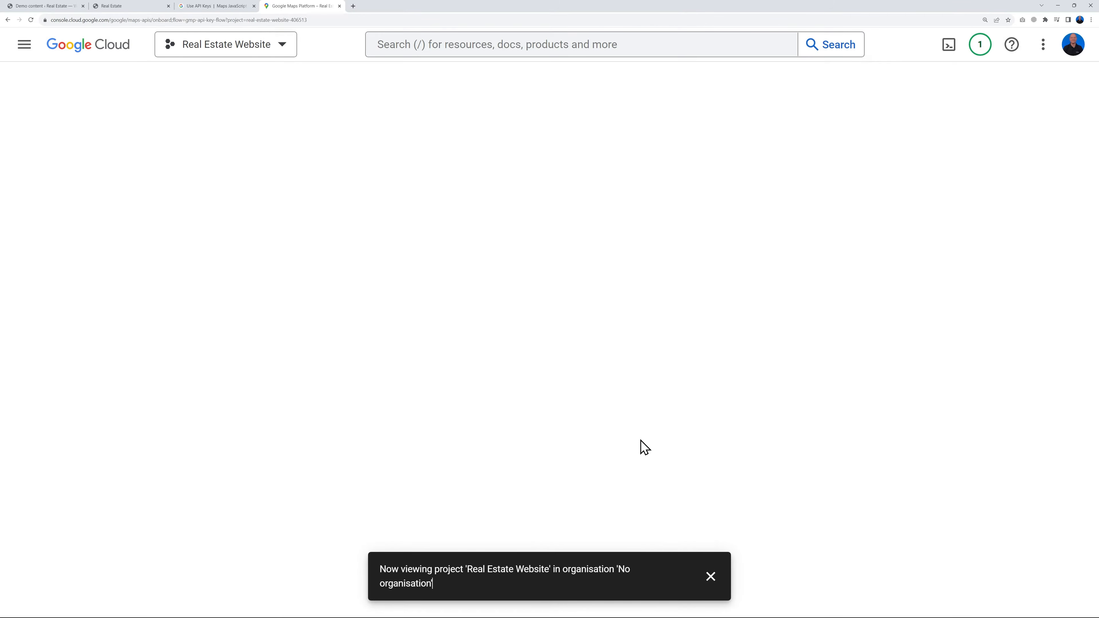
left_click(711, 578)
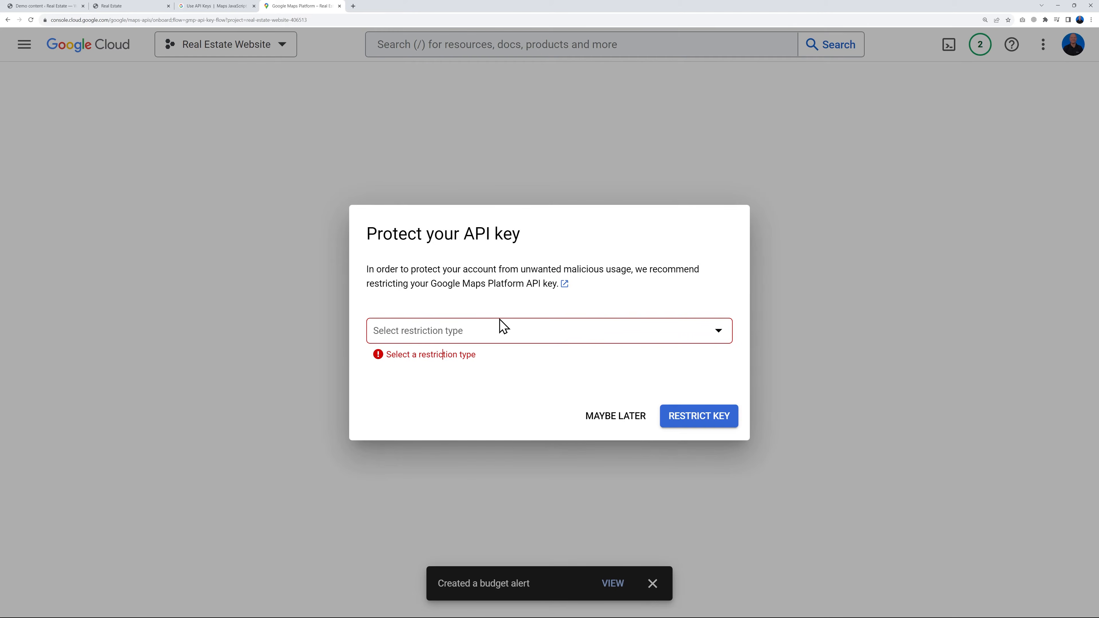
left_click(609, 425)
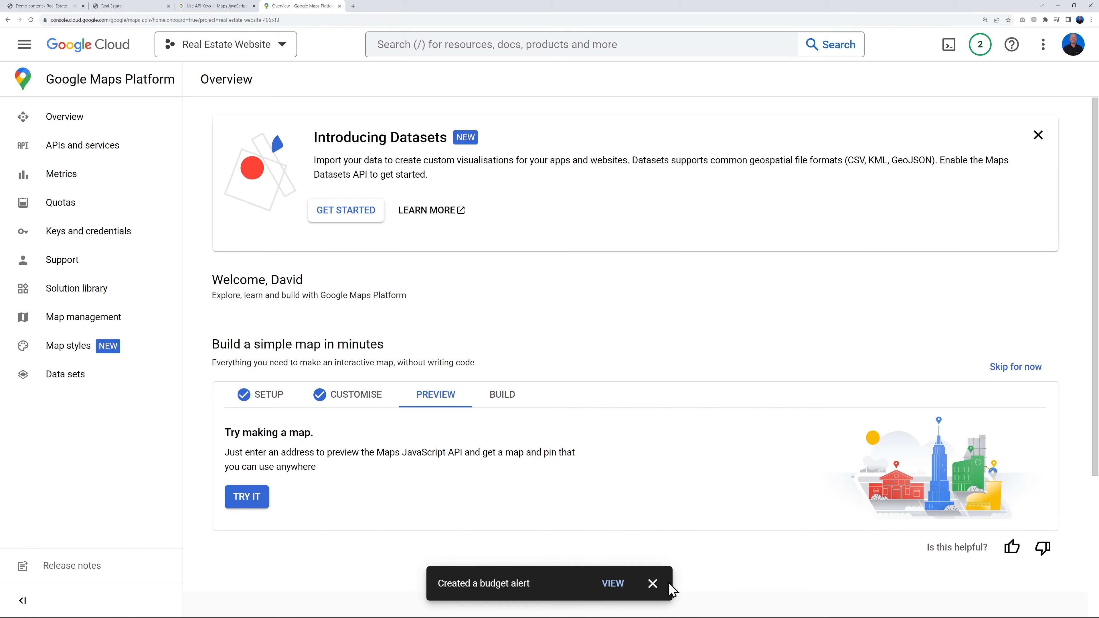
Open the Maps API Key for editing from the project's keys and credentials, and set its application restriction to Websites
left_click(653, 584)
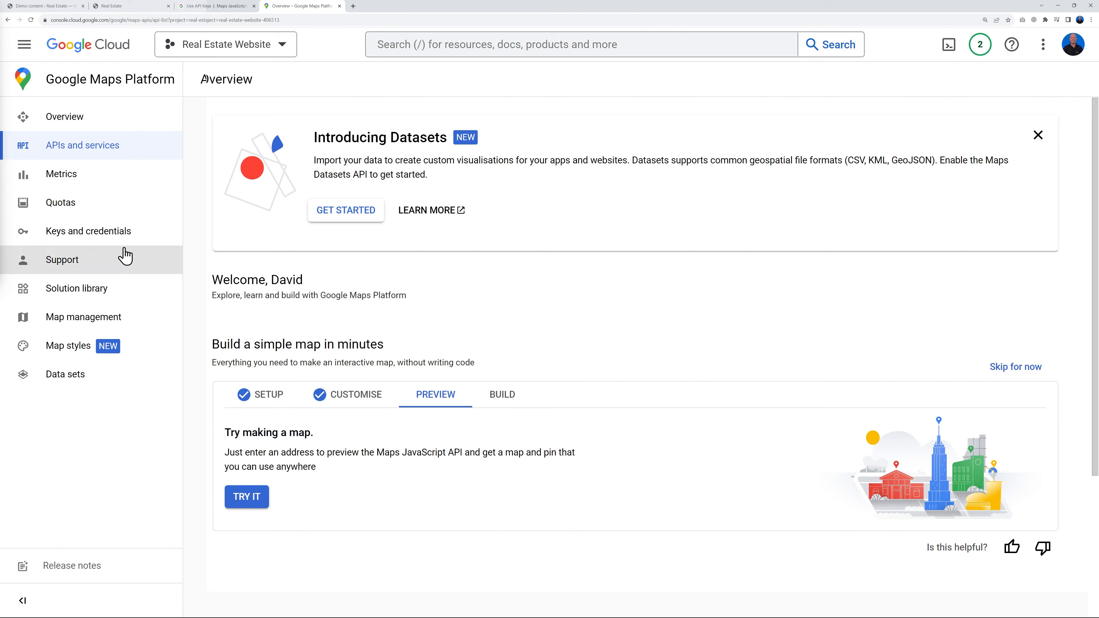
left_click(112, 232)
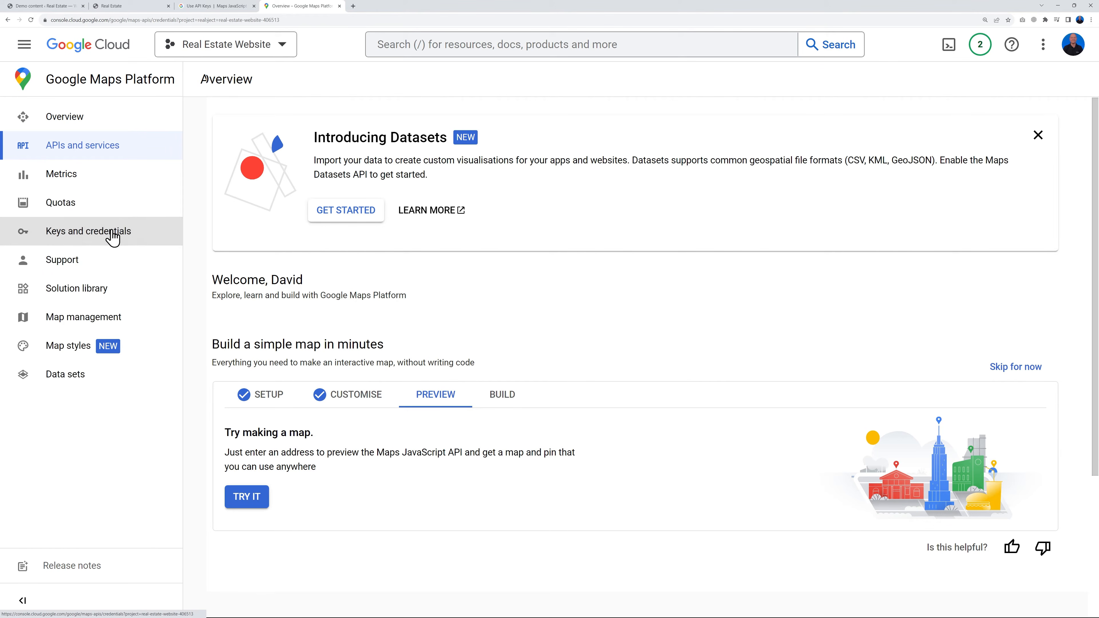
left_click(1033, 273)
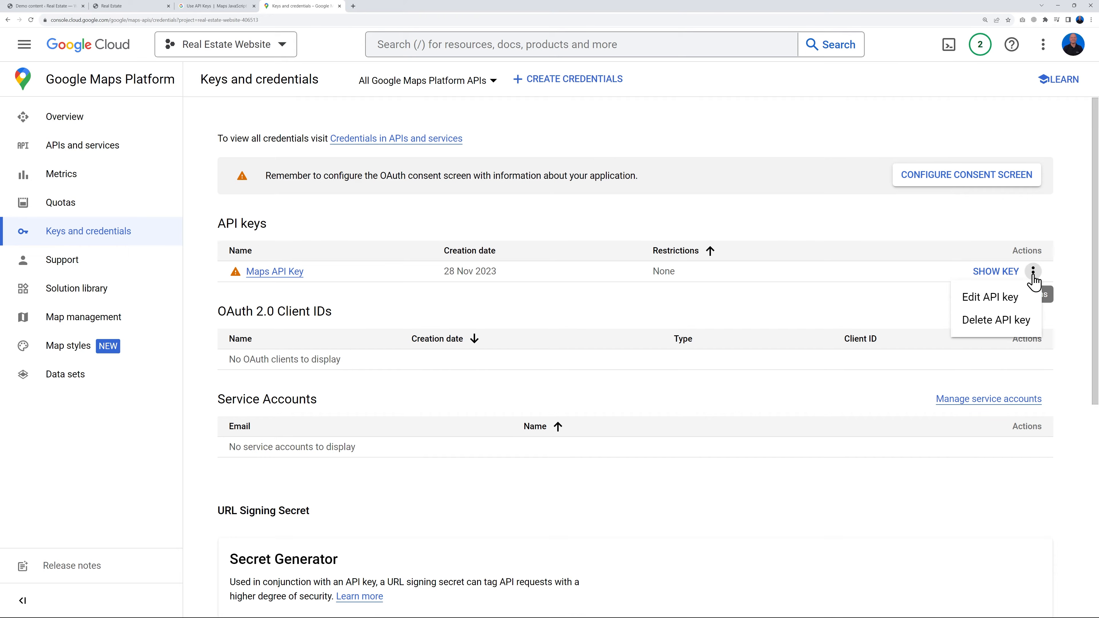
left_click(1003, 299)
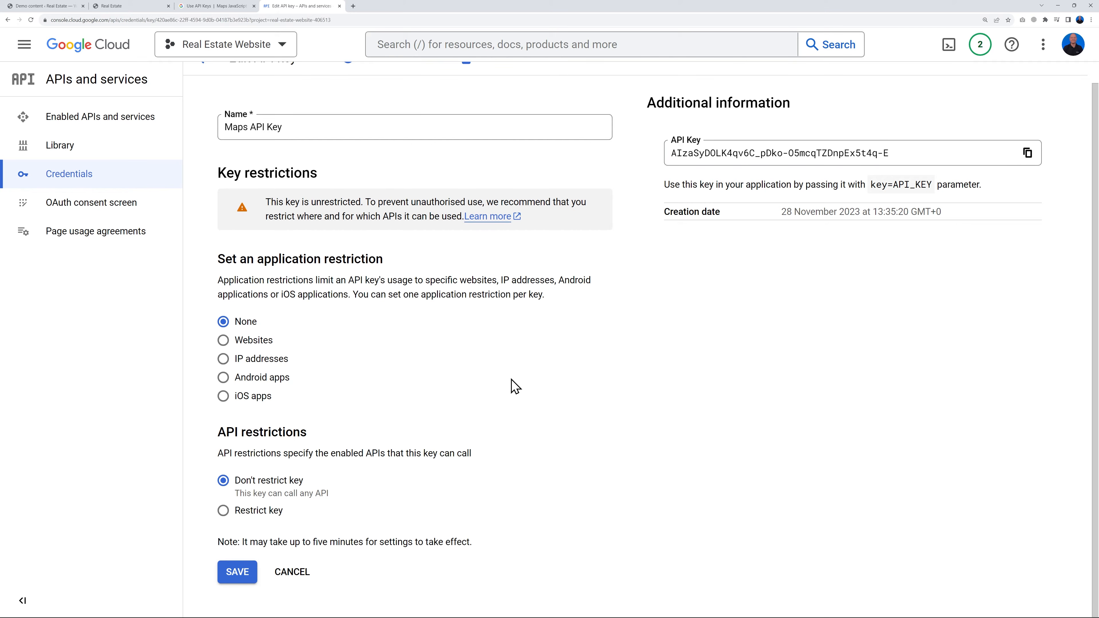
left_click(224, 342)
Add *.realestate.learnwithmrweb.com/* to the key's website restrictions, copying the domain from the open Real Estate site
scroll(473, 373, "down", 5)
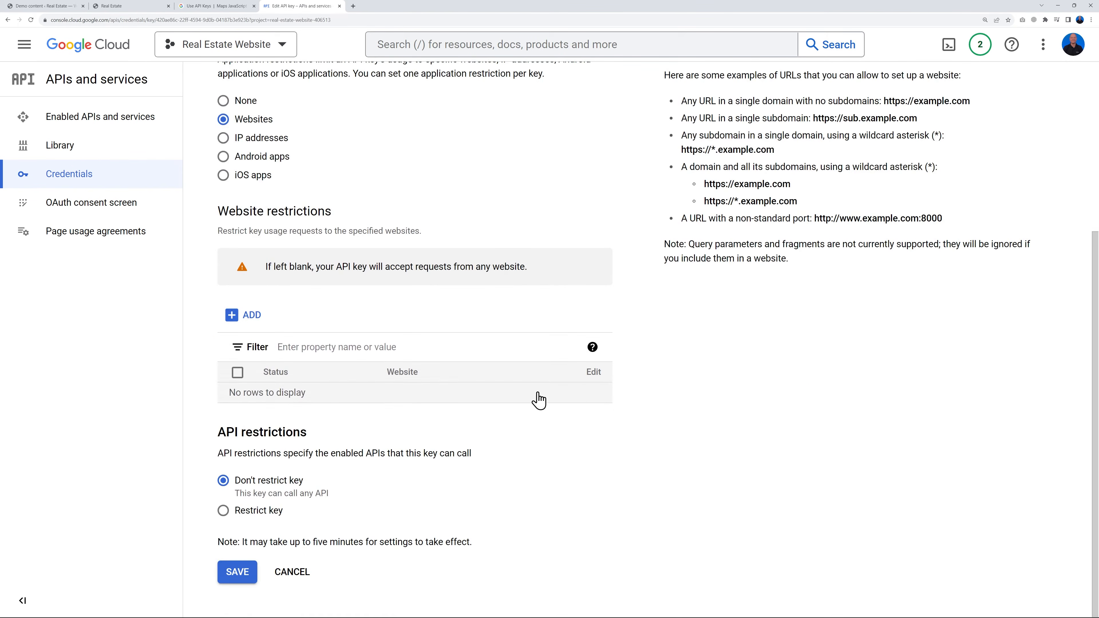
left_click(255, 319)
left_click(292, 352)
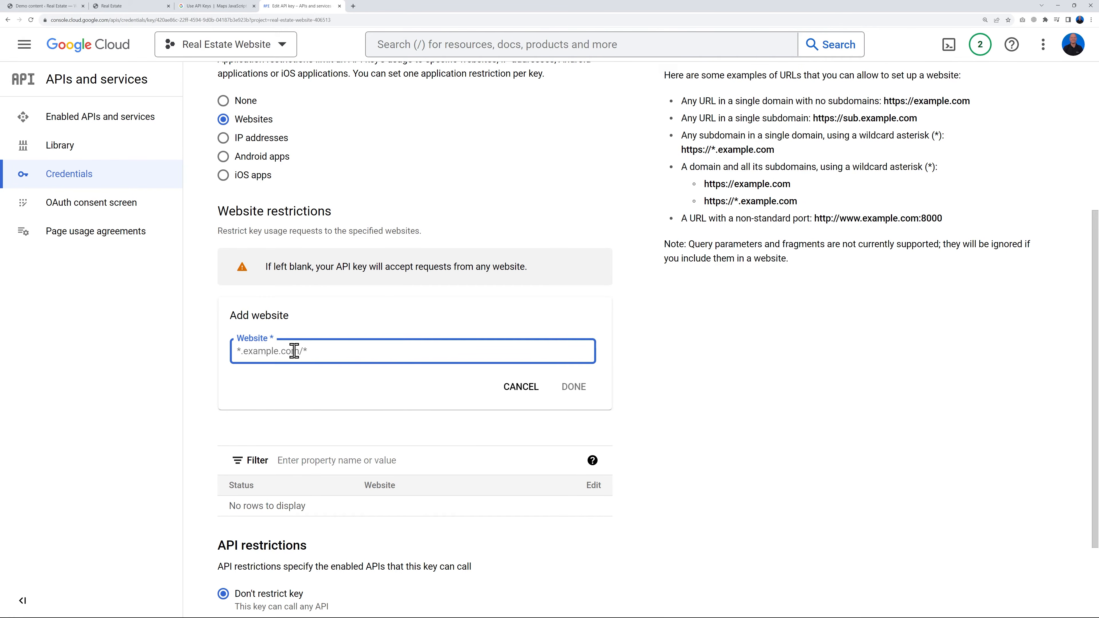
left_click(125, 6)
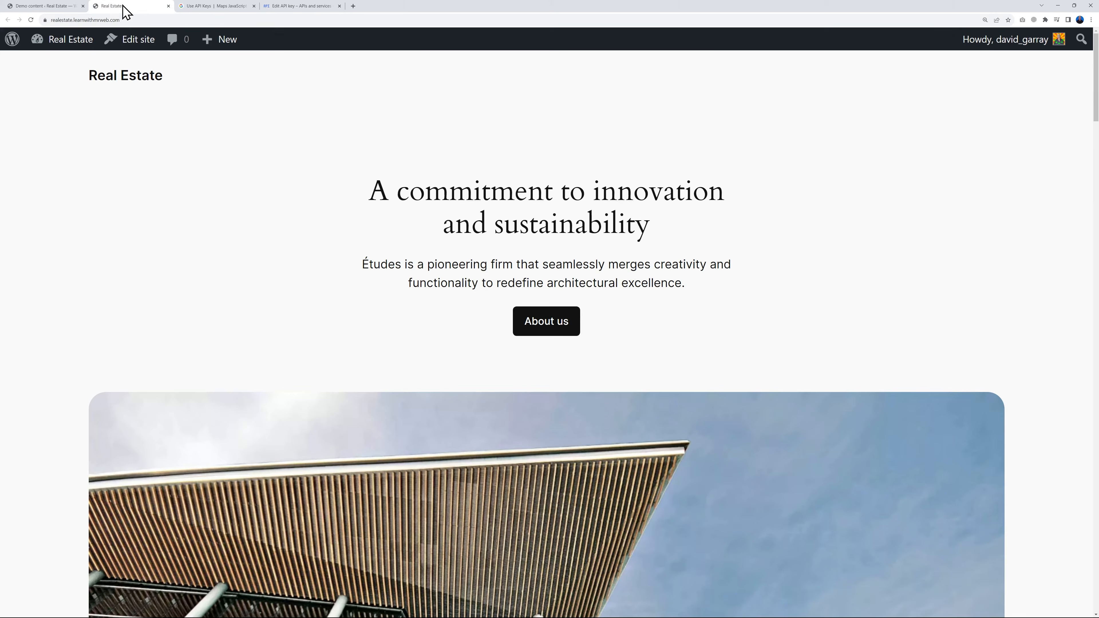
left_click(140, 19)
left_click(145, 21)
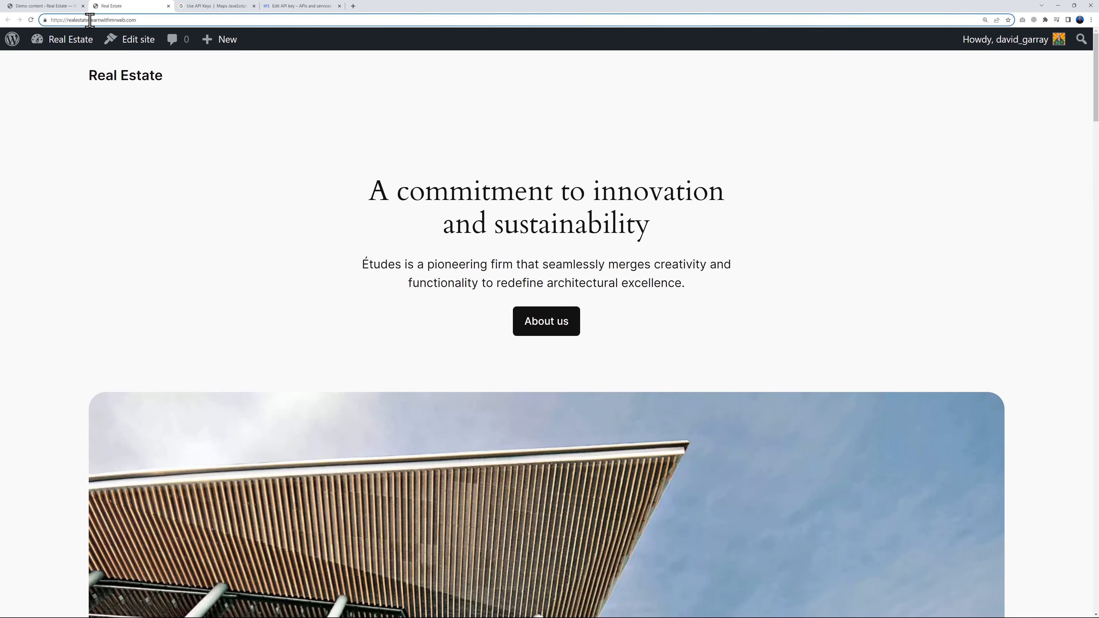
left_click_drag(68, 20, 136, 21)
key("ctrl+c")
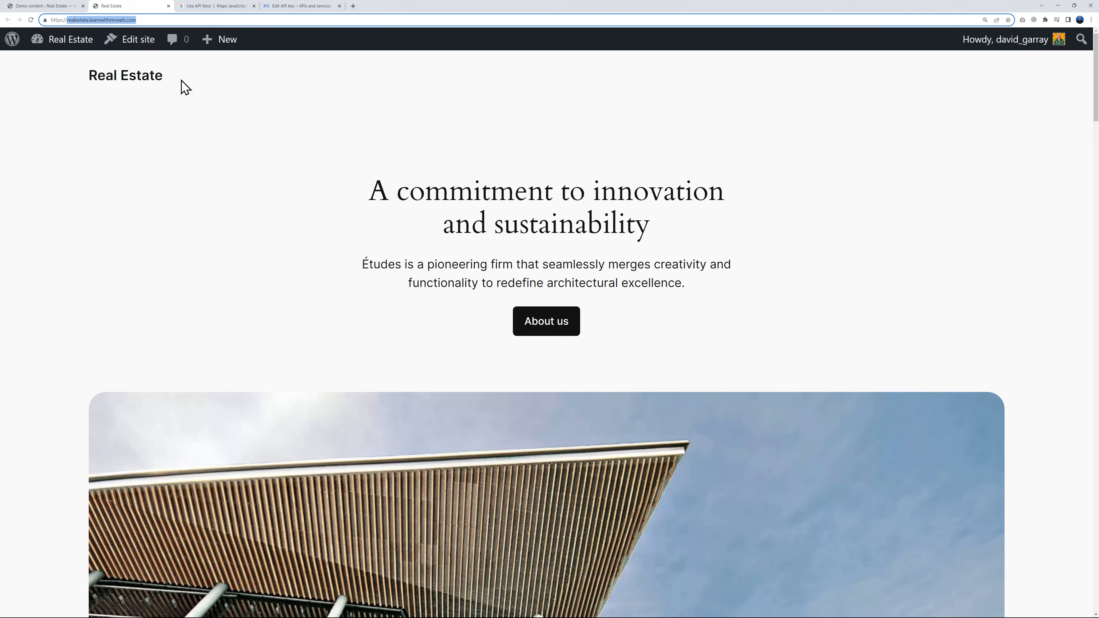
left_click(296, 8)
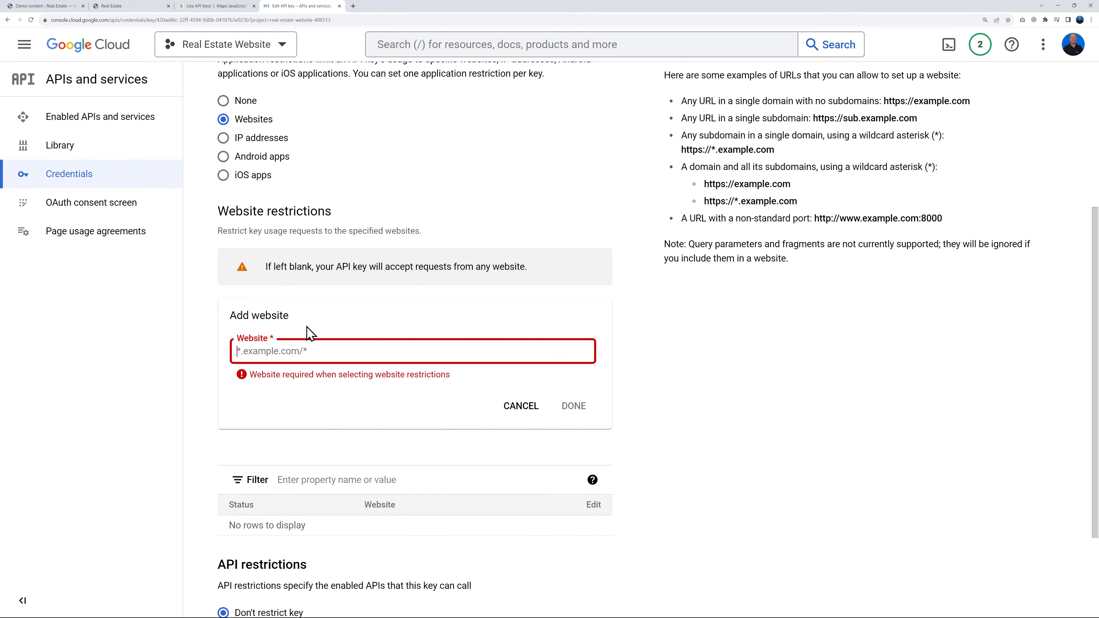
type("*")
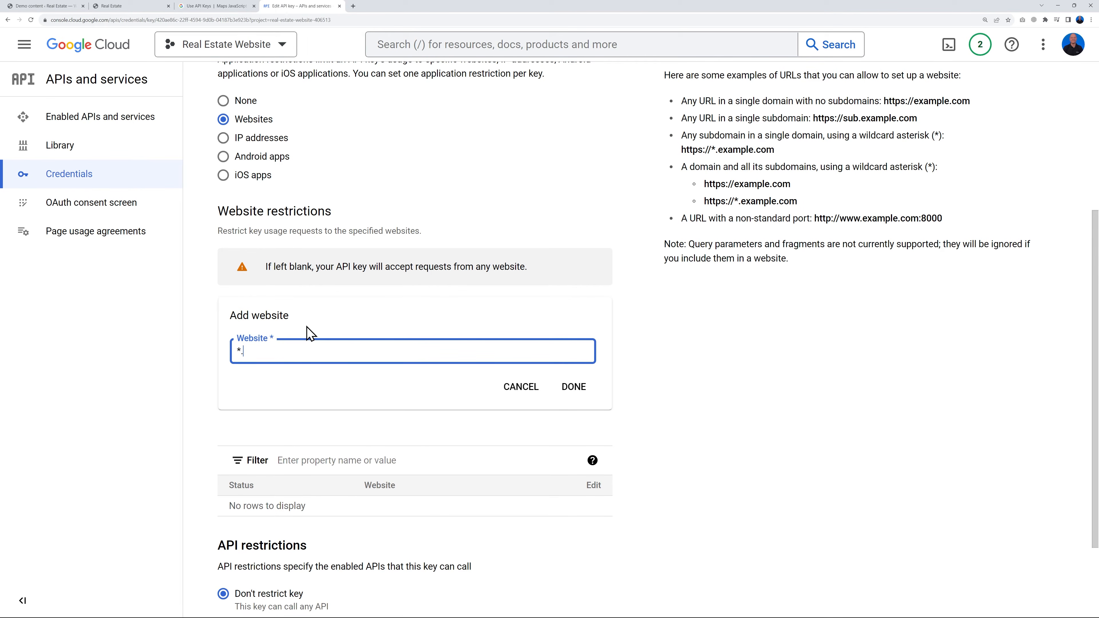
type(".")
key("ctrl+v")
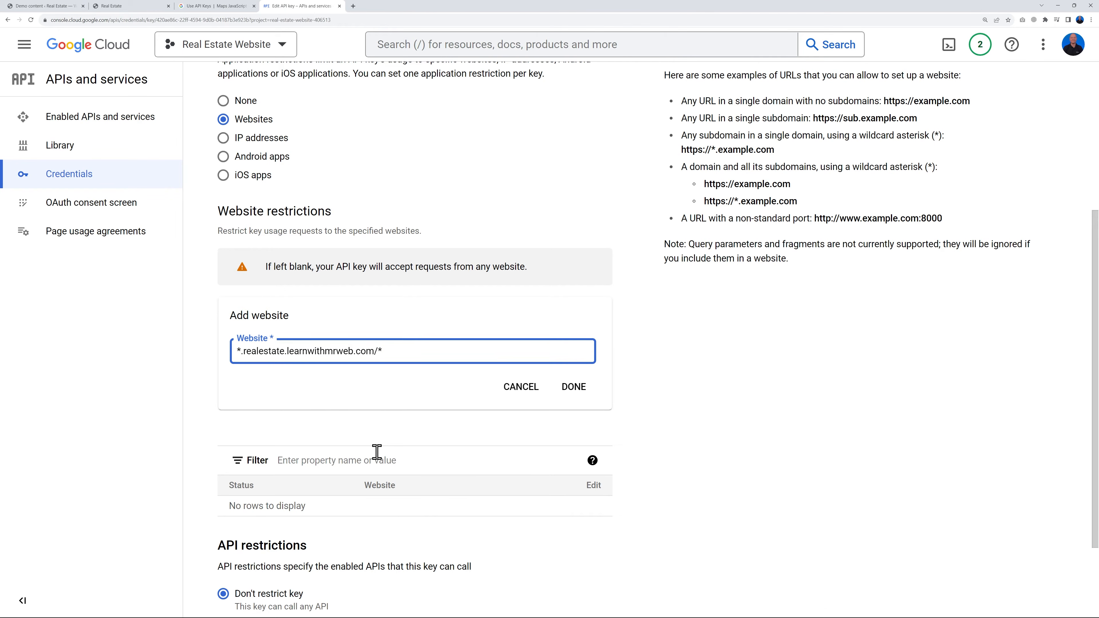
left_click(574, 387)
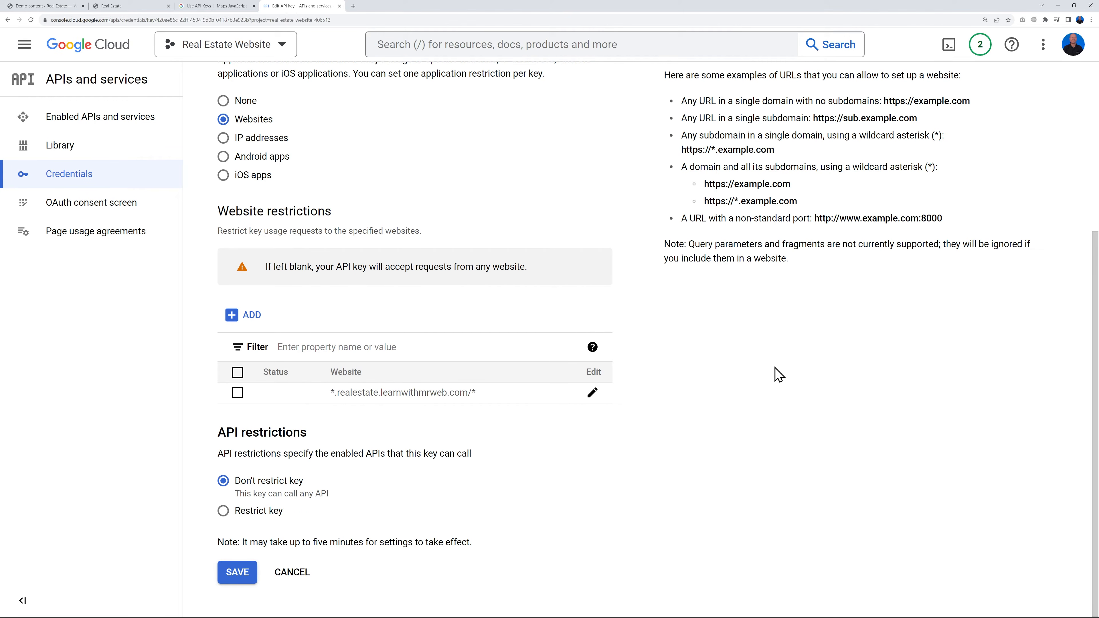
Add a second website restriction without the dot after the asterisk, *realestate.learnwithmrweb.com/*
left_click(248, 318)
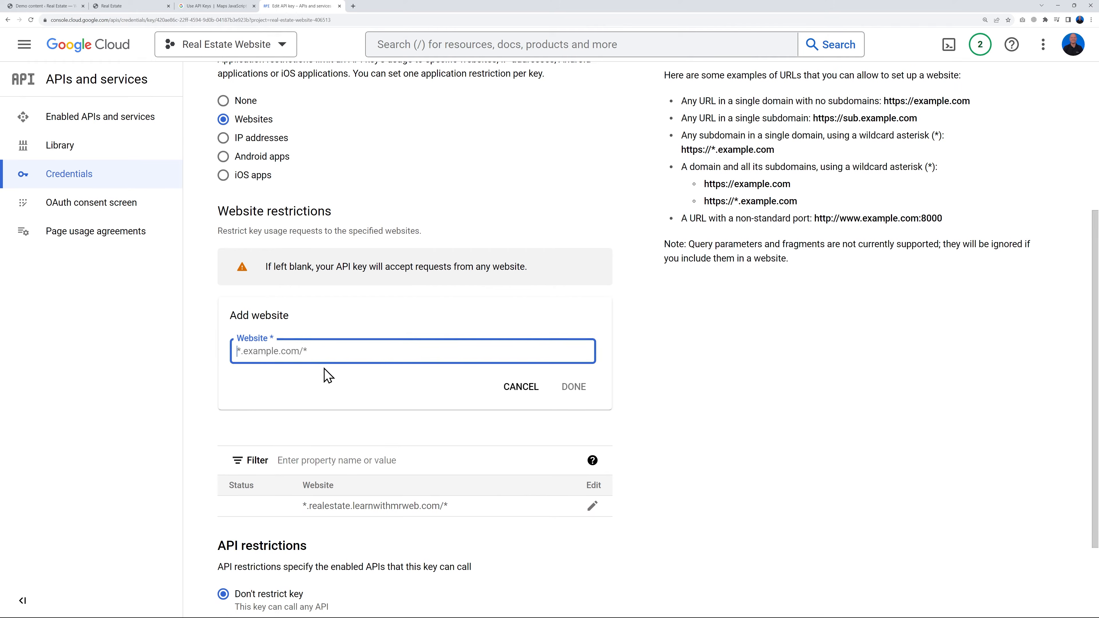
type("*")
key("ctrl+v")
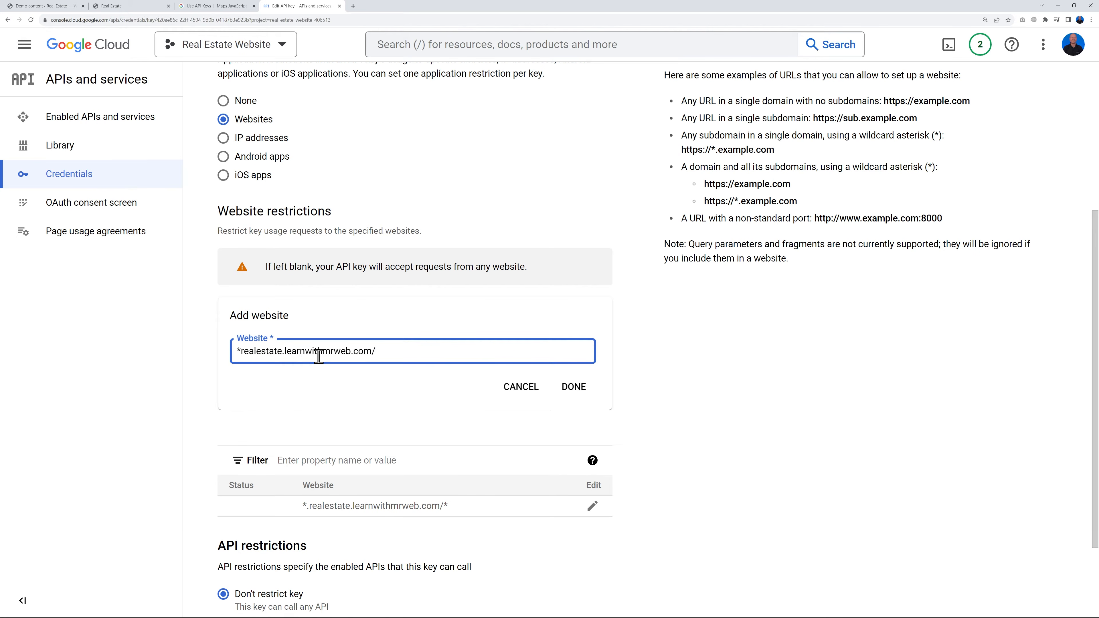
left_click(574, 388)
Restrict the key to selected APIs, choosing Geolocation API and Maps JavaScript API
scroll(678, 443, "down", 1)
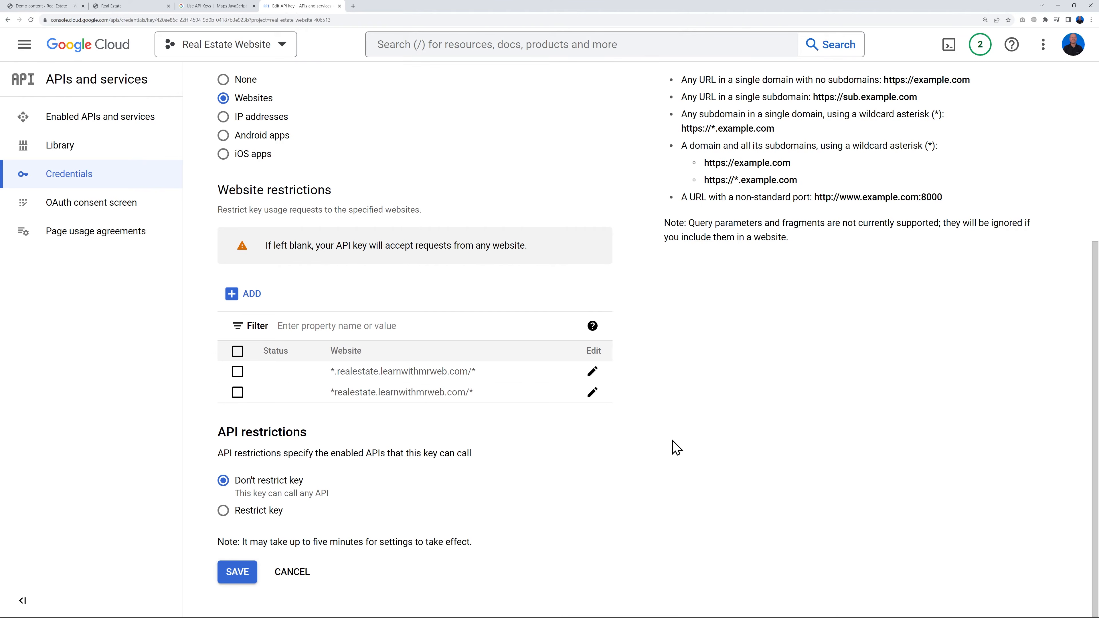
left_click(223, 511)
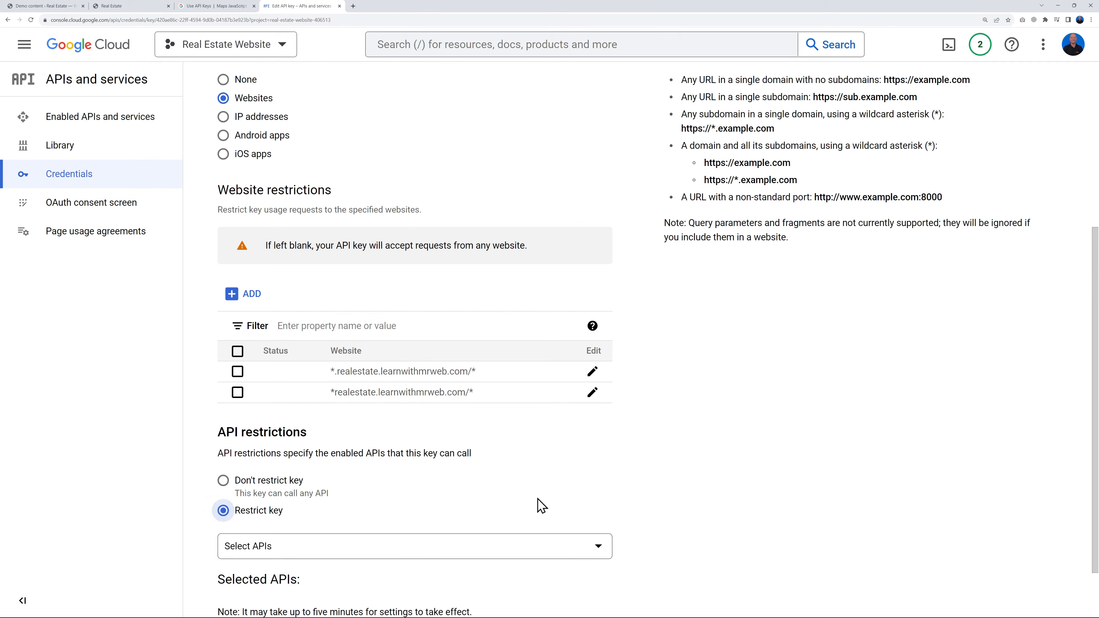
scroll(454, 513, "down", 2)
left_click(586, 478)
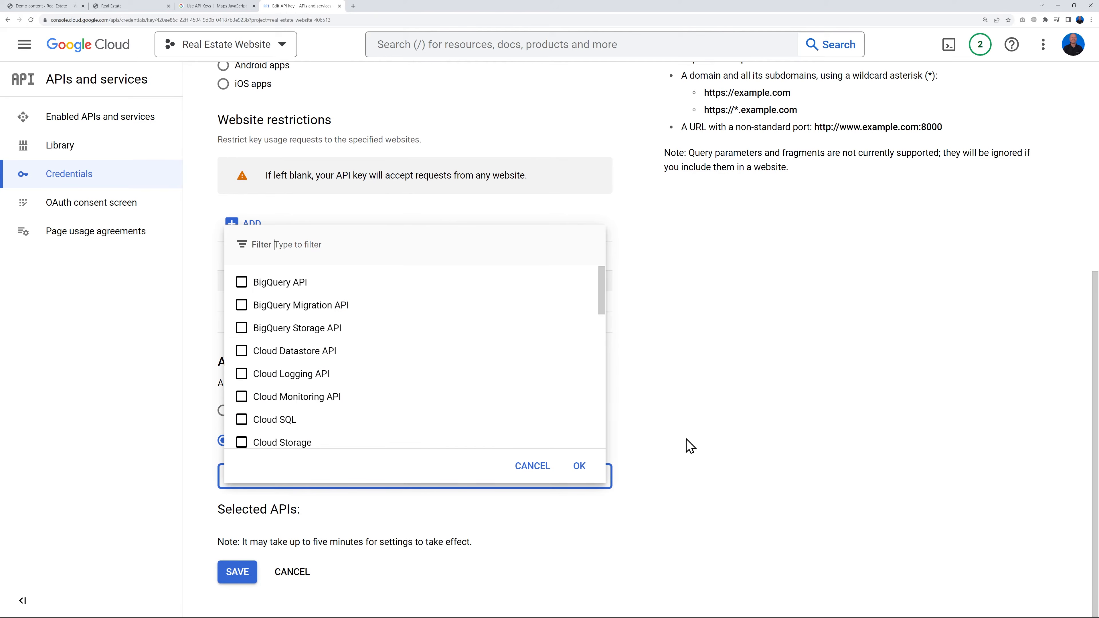
scroll(445, 377, "down", 4)
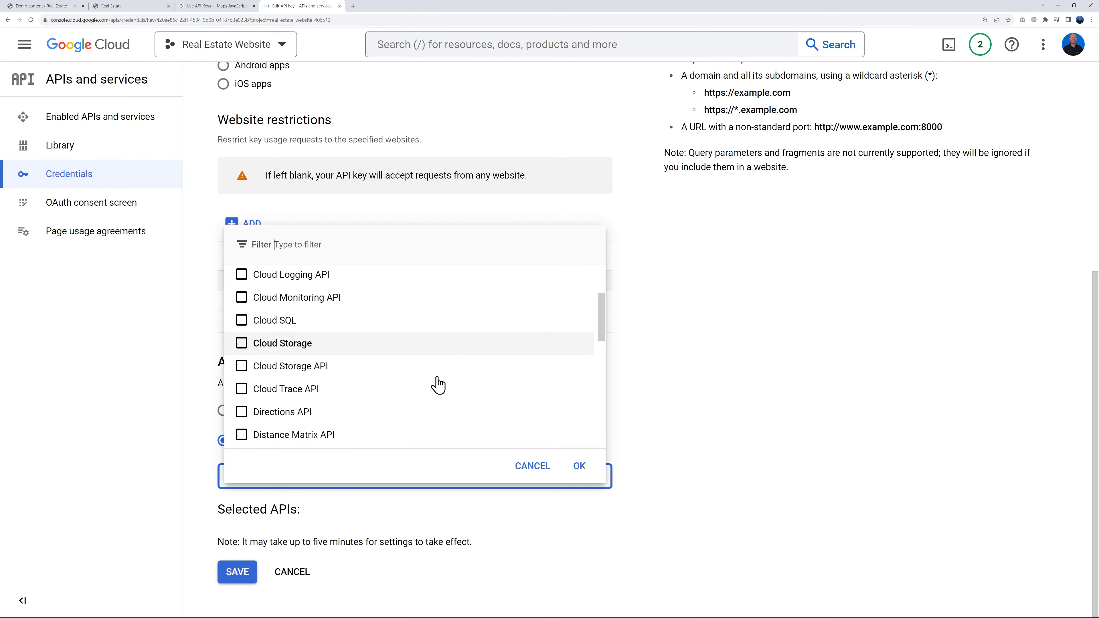
scroll(437, 381, "down", 1)
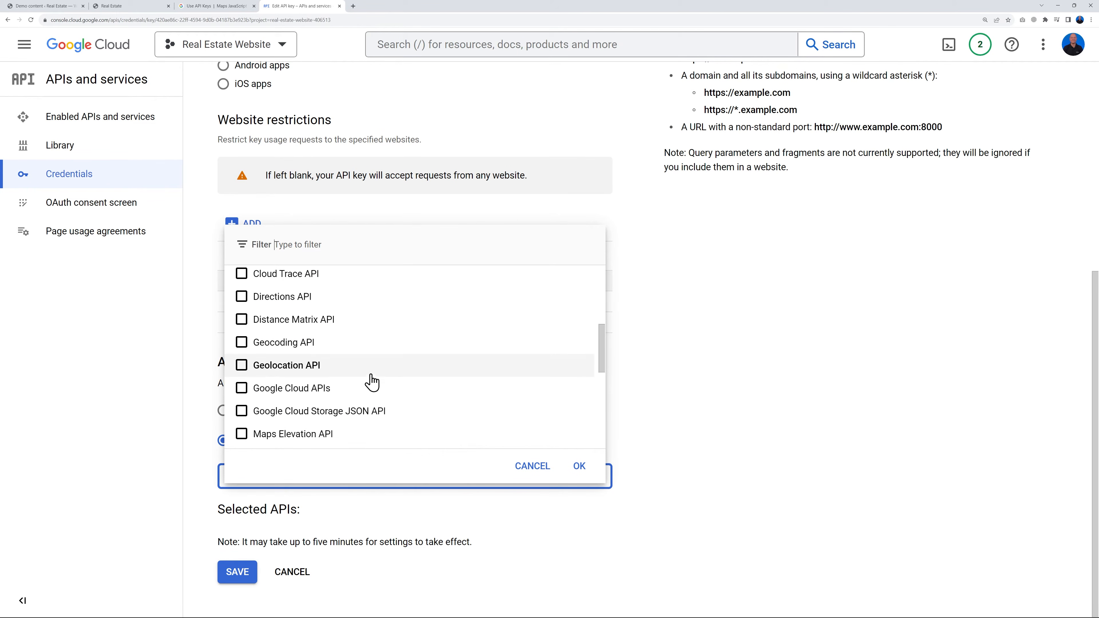
left_click(241, 366)
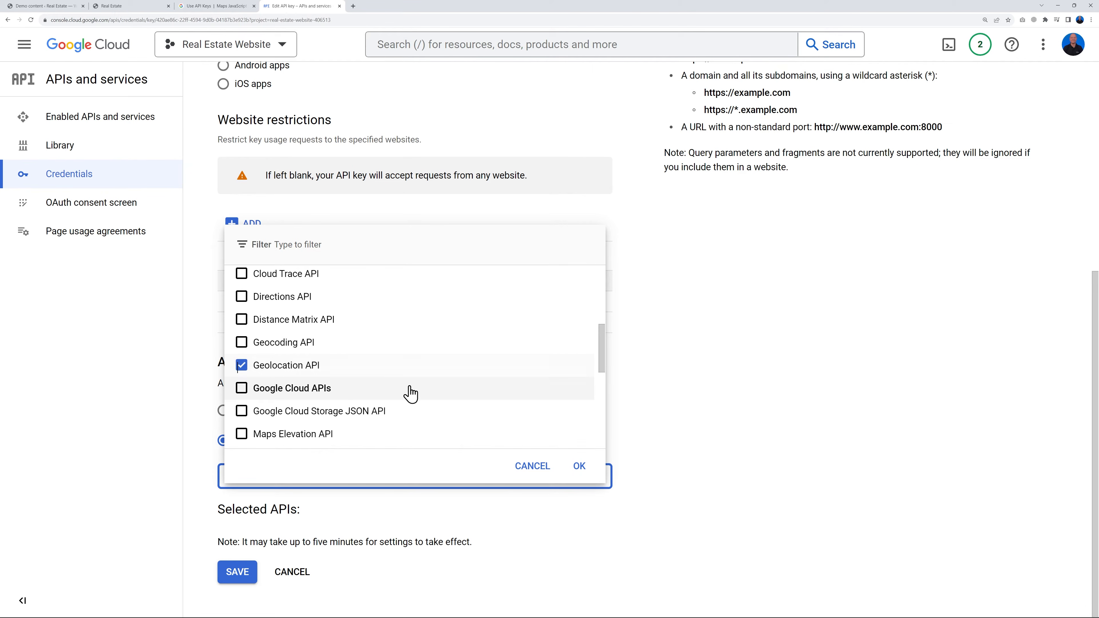
scroll(250, 376, "down", 2)
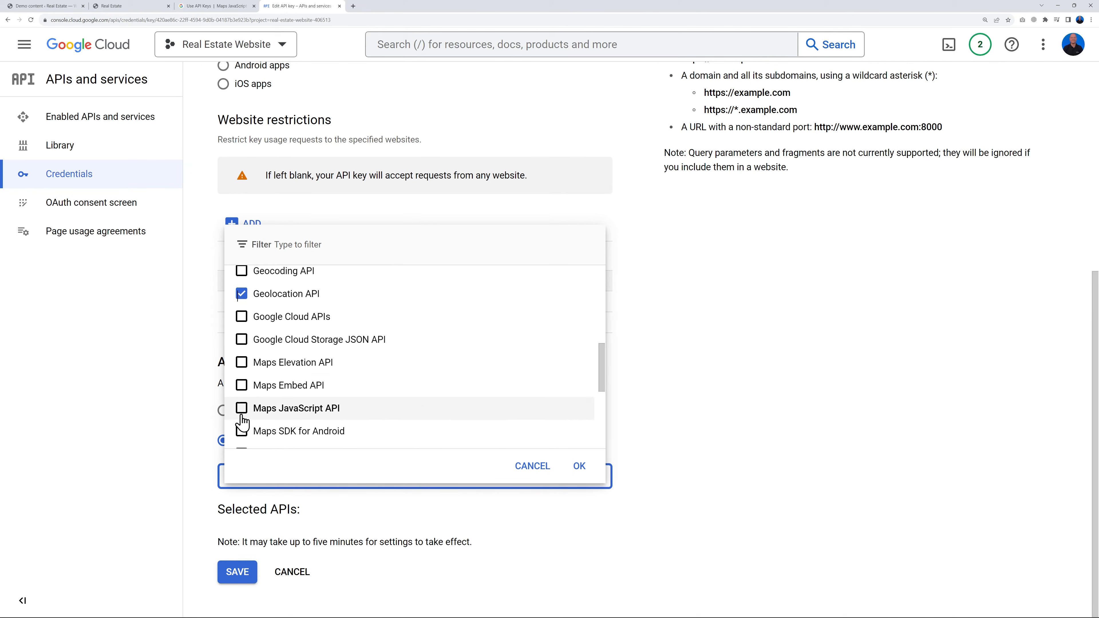
left_click(314, 409)
Also allow Maps SDK for Android, Maps SDK for iOS, Maps Static API and Places API, and save the key restrictions
scroll(346, 409, "down", 2)
left_click(372, 360)
left_click(243, 385)
left_click(242, 407)
scroll(398, 412, "down", 2)
left_click(269, 367)
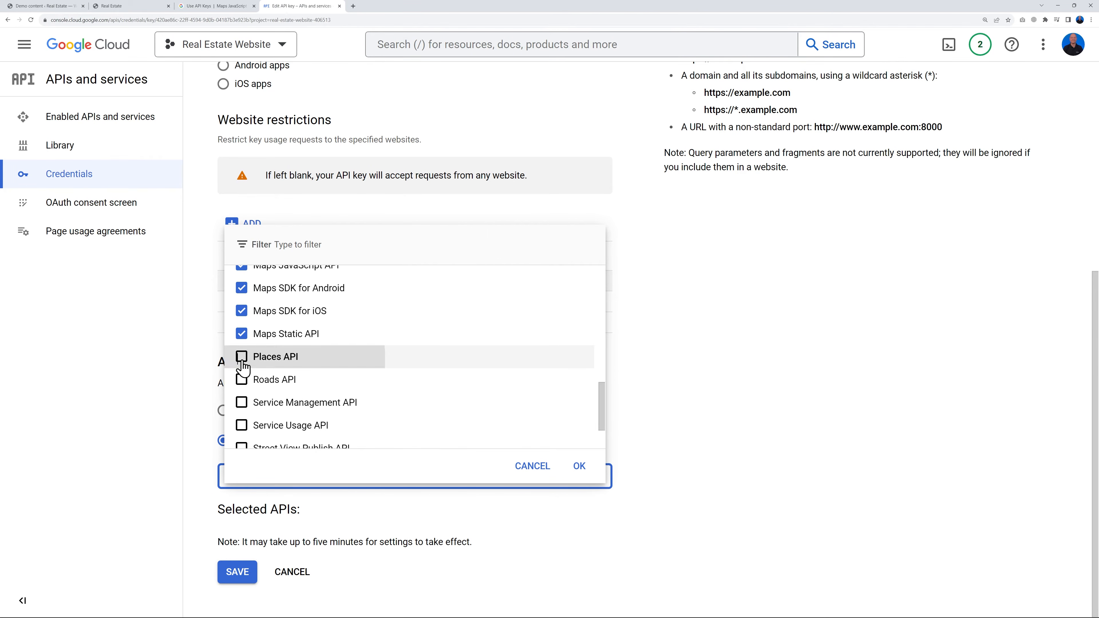
scroll(412, 437, "down", 2)
scroll(406, 416, "down", 1)
scroll(399, 363, "up", 3)
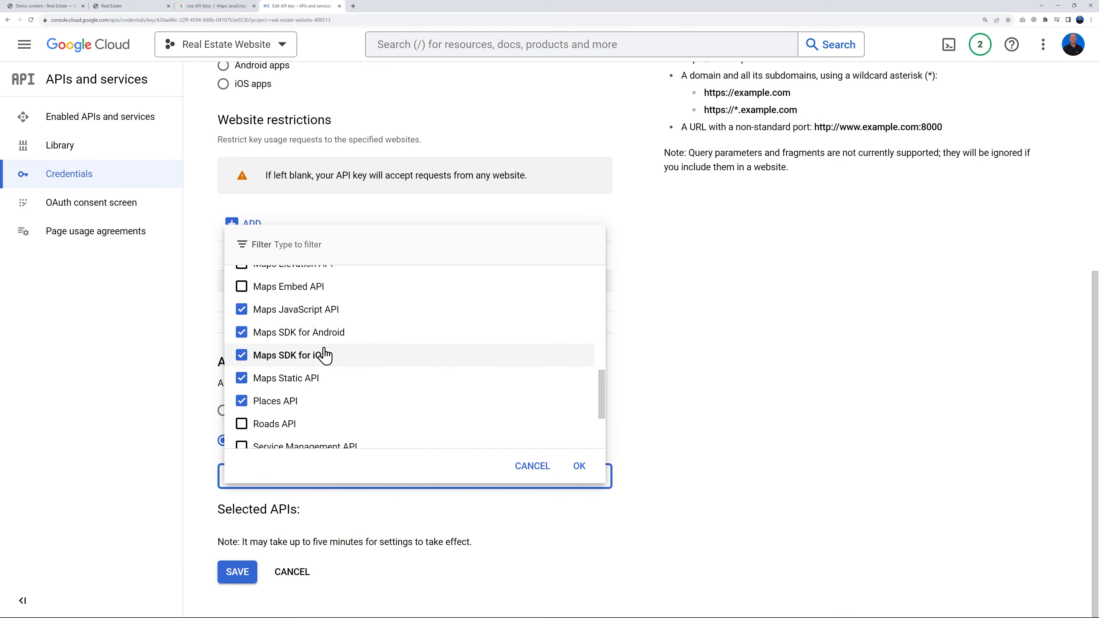
left_click(575, 474)
scroll(689, 437, "down", 3)
left_click(237, 575)
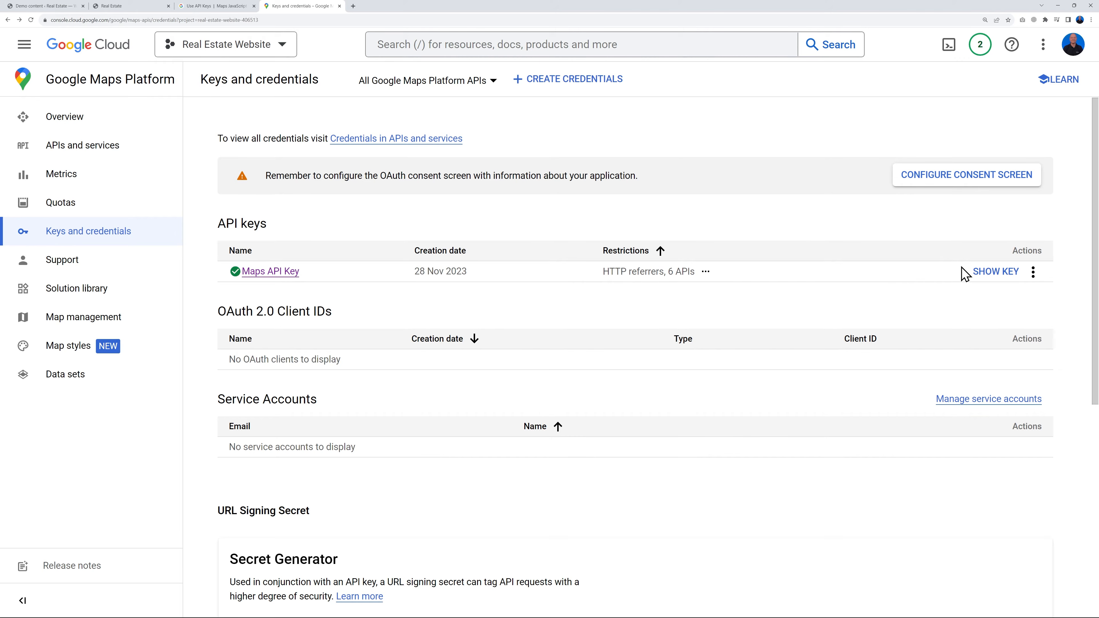
Copy the Maps API key, paste it into the Google Maps API key field of the Estatik setup, and continue to the recommended pages
left_click(992, 277)
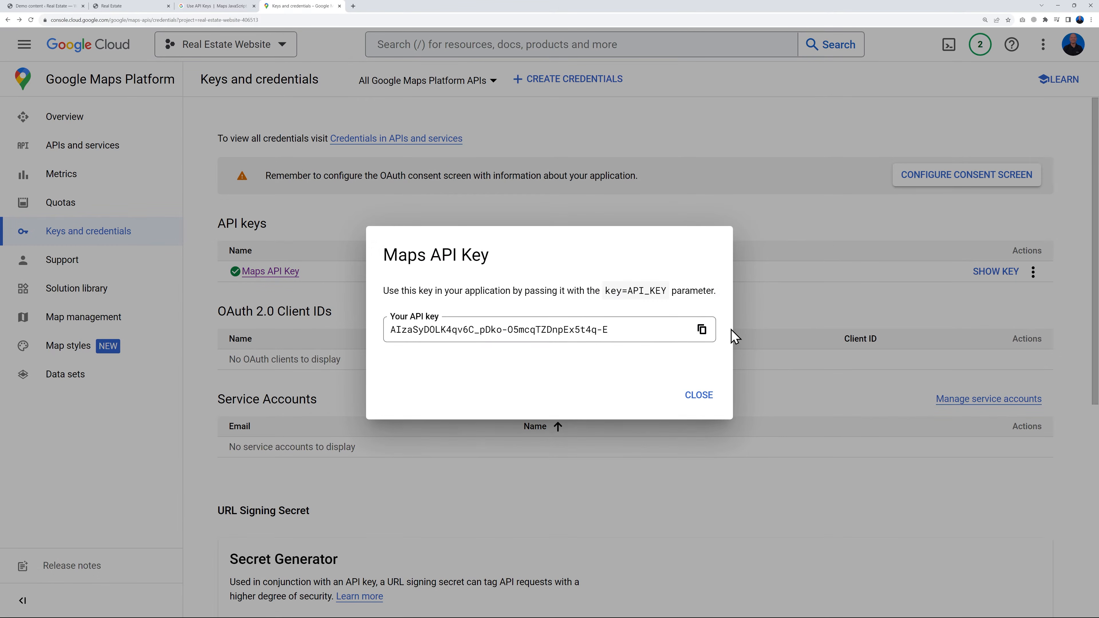
left_click(701, 329)
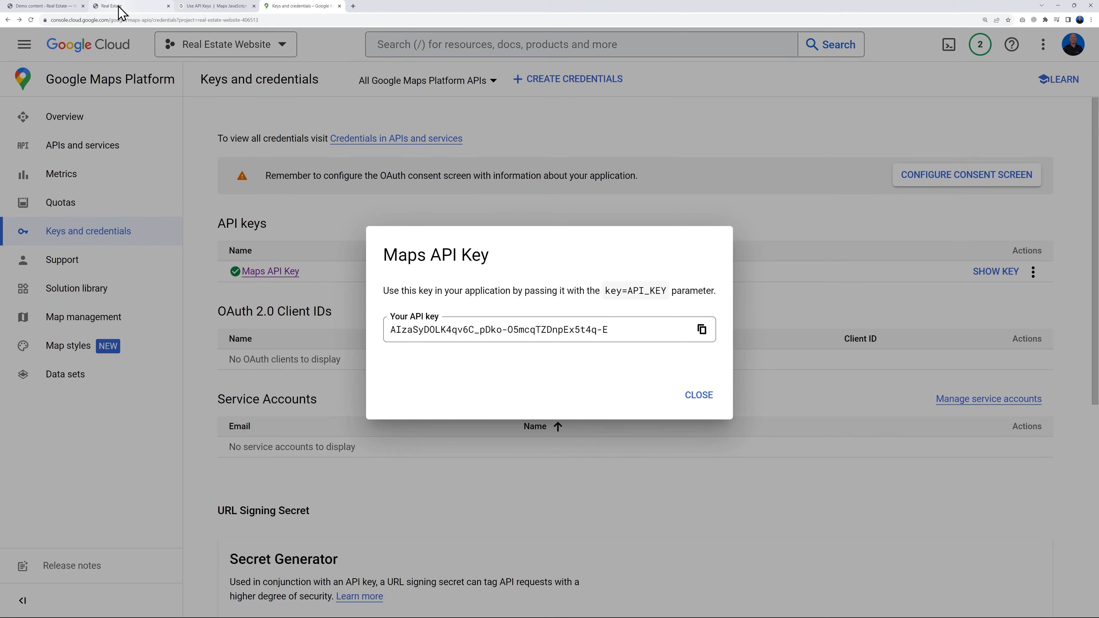
left_click(65, 6)
left_click(489, 273)
key("ctrl+v")
left_click(585, 391)
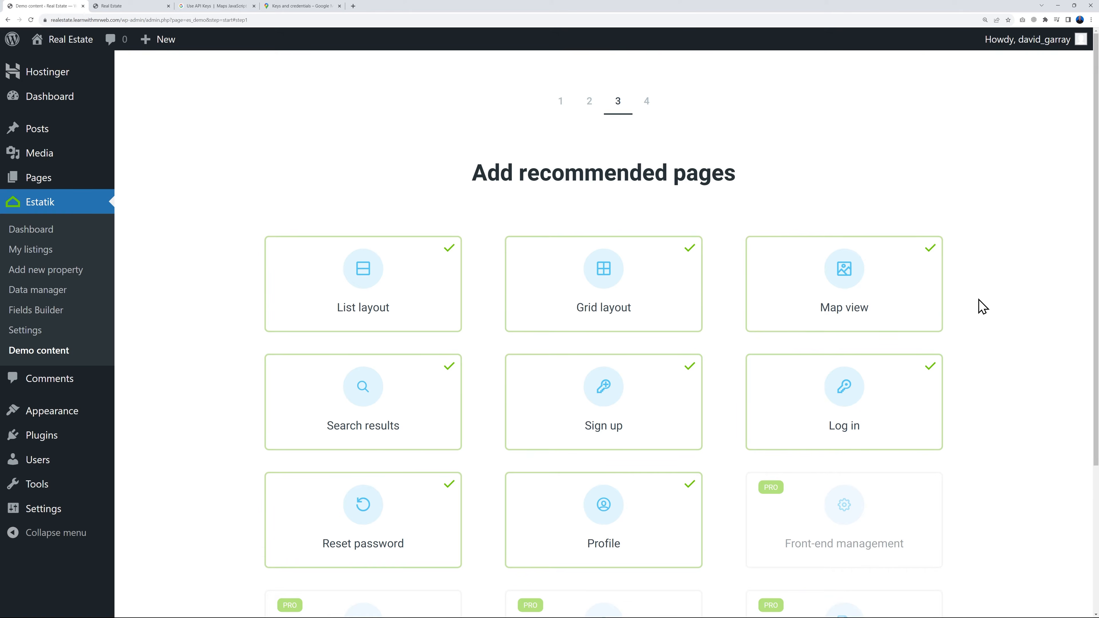
Keep all available non-PRO recommended pages selected, including List layout and Grid layout, and continue to the demo listings question
scroll(618, 238, "down", 1)
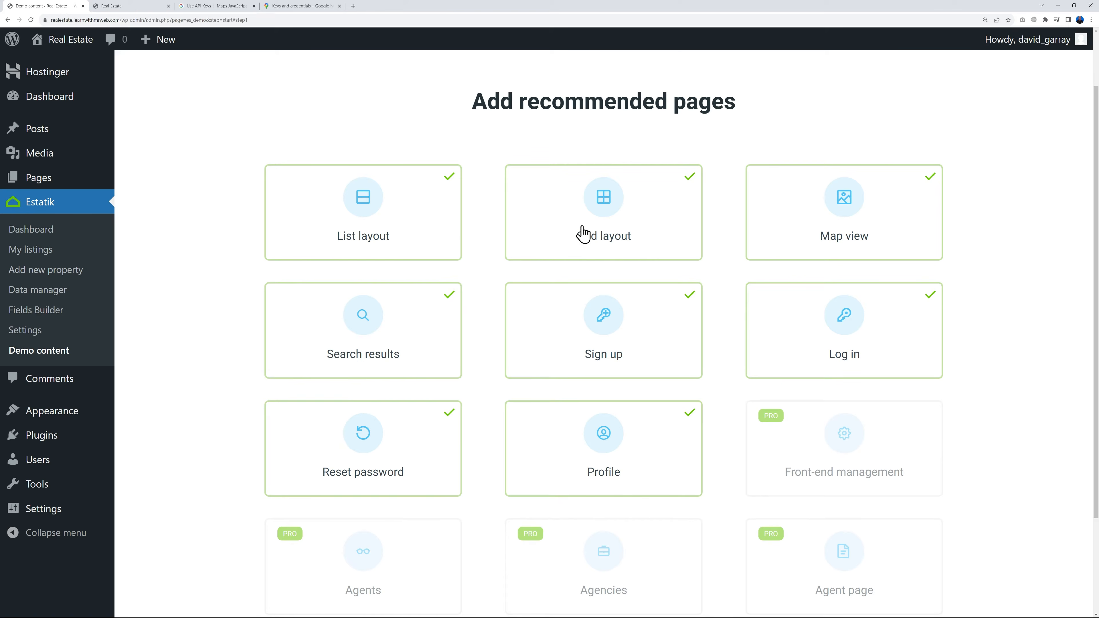
left_click(583, 208)
left_click(604, 205)
left_click(329, 209)
left_click(425, 220)
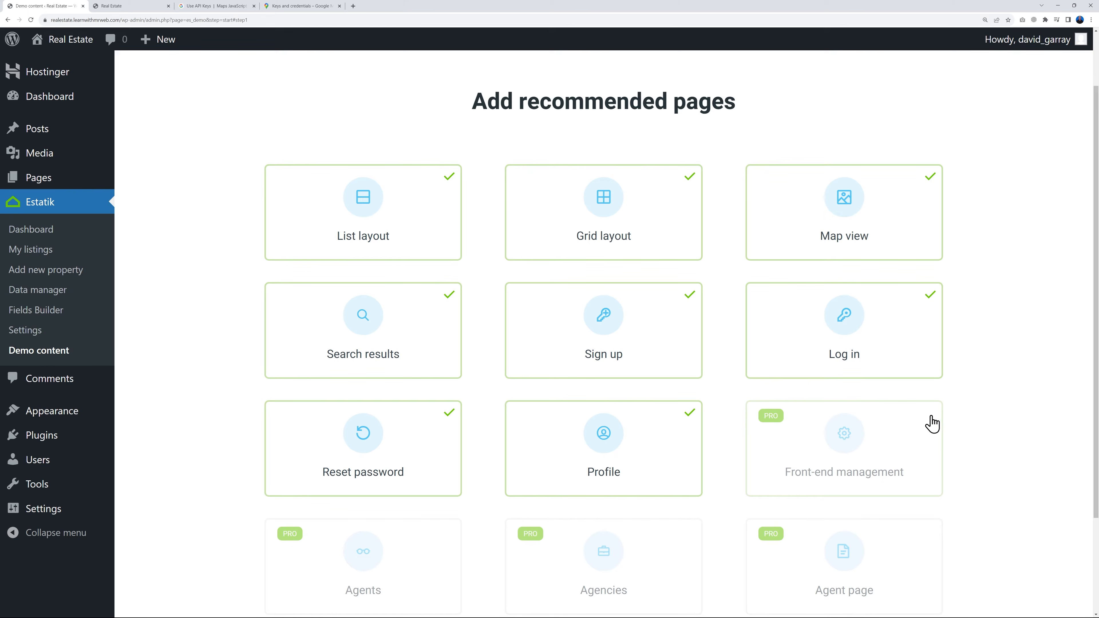
scroll(979, 390, "down", 3)
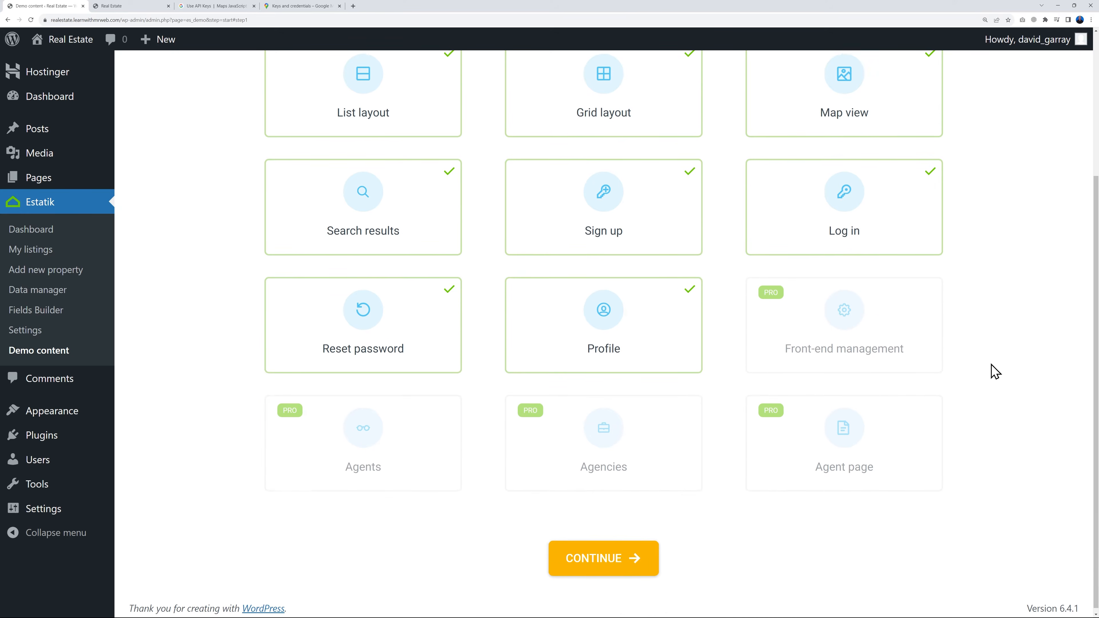
left_click(593, 559)
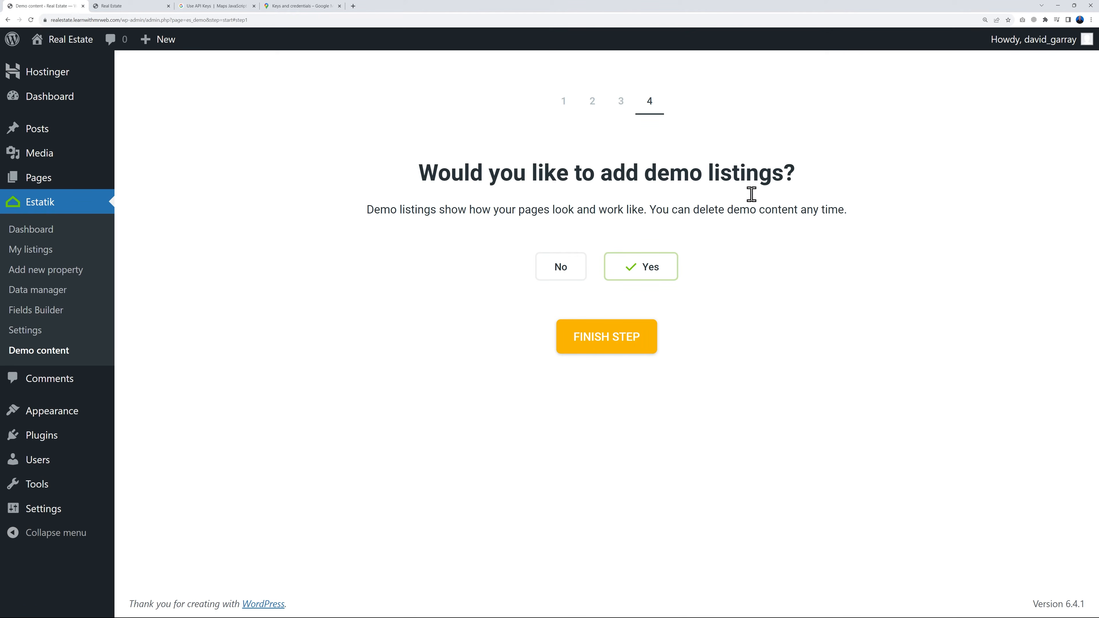
Finish the Estatik setup with demo listings set to Yes, and look through the created property listings
left_click(616, 347)
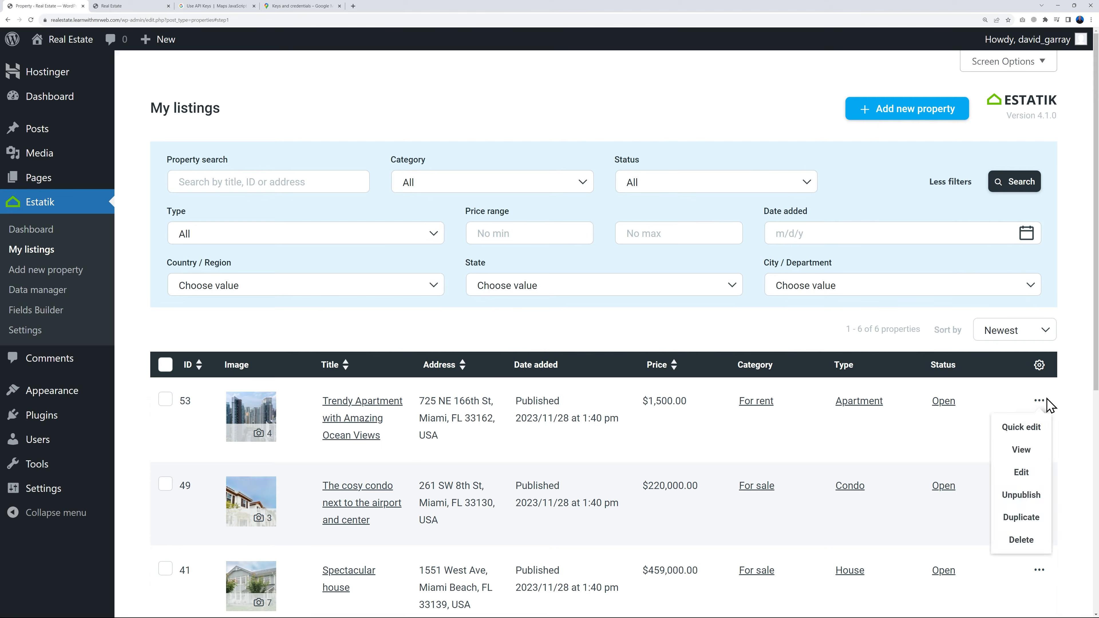
scroll(1068, 408, "down", 2)
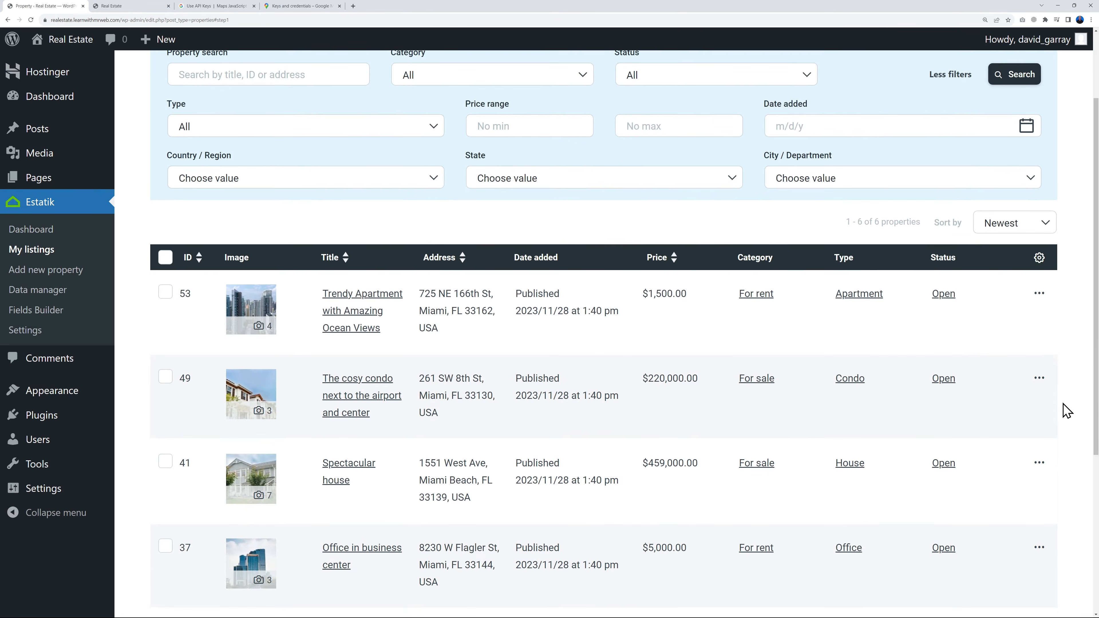
scroll(1066, 408, "down", 5)
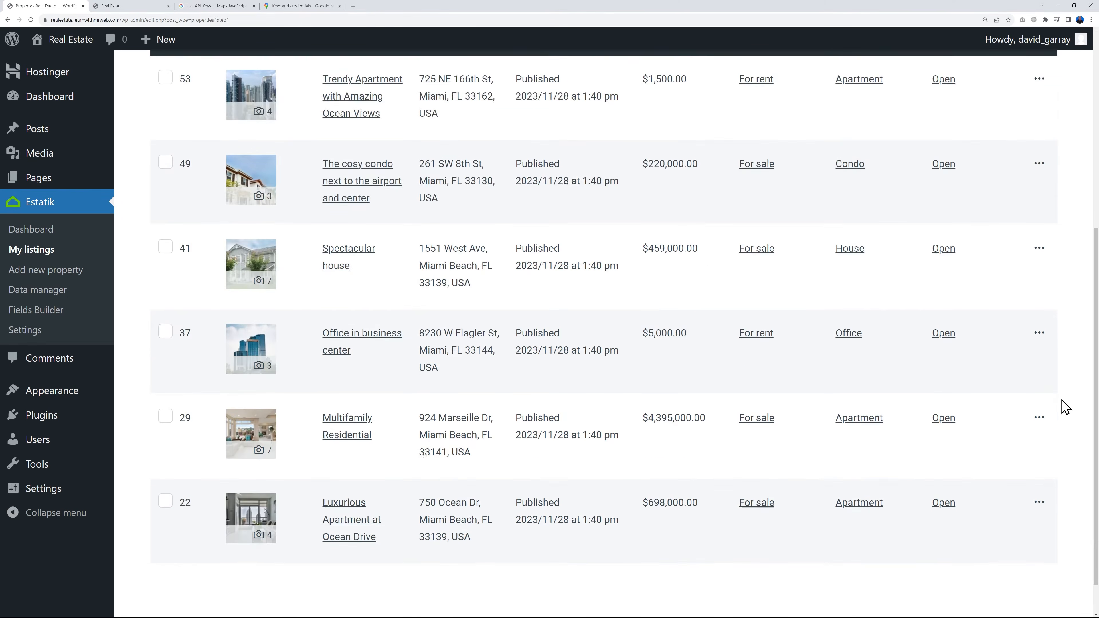
Look over the demo properties in My listings, switch to the live site and load its home page
scroll(1067, 407, "up", 7)
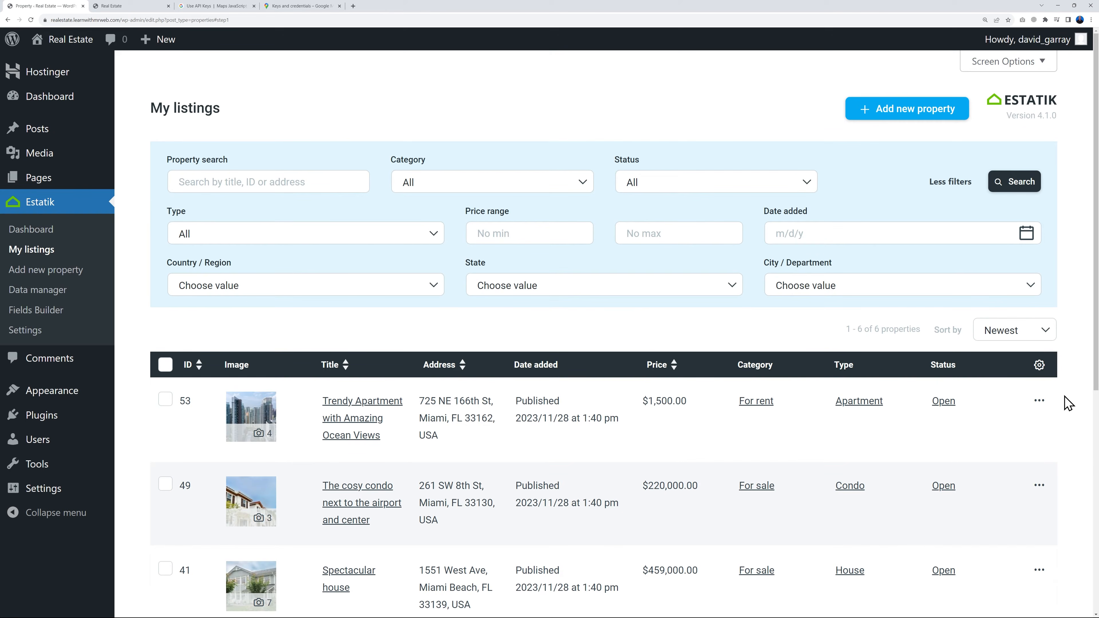
scroll(1068, 405, "down", 1)
scroll(1067, 409, "up", 1)
left_click(138, 6)
left_click(137, 77)
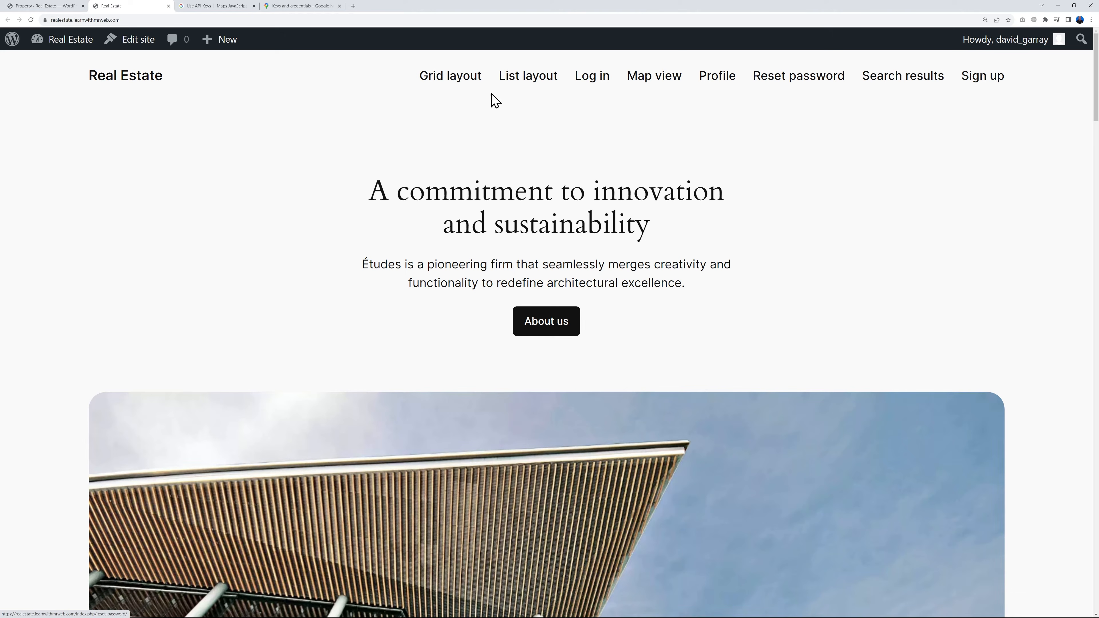
Examine the property listings on the live site's Grid layout and List layout pages
left_click(454, 86)
scroll(935, 324, "down", 15)
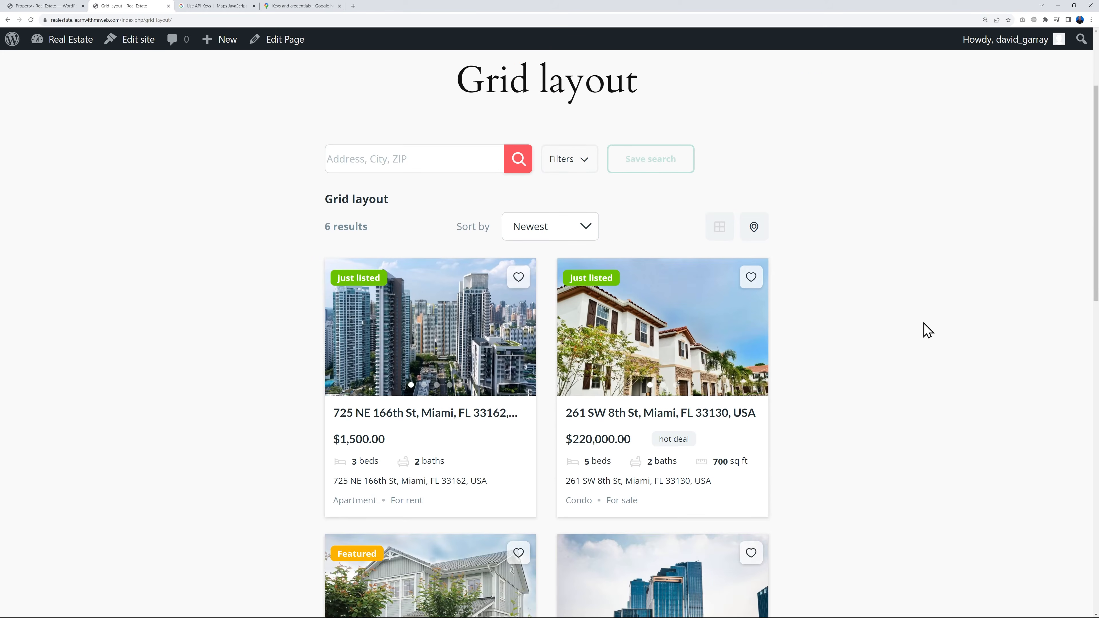
scroll(925, 339, "down", 4)
scroll(925, 340, "up", 20)
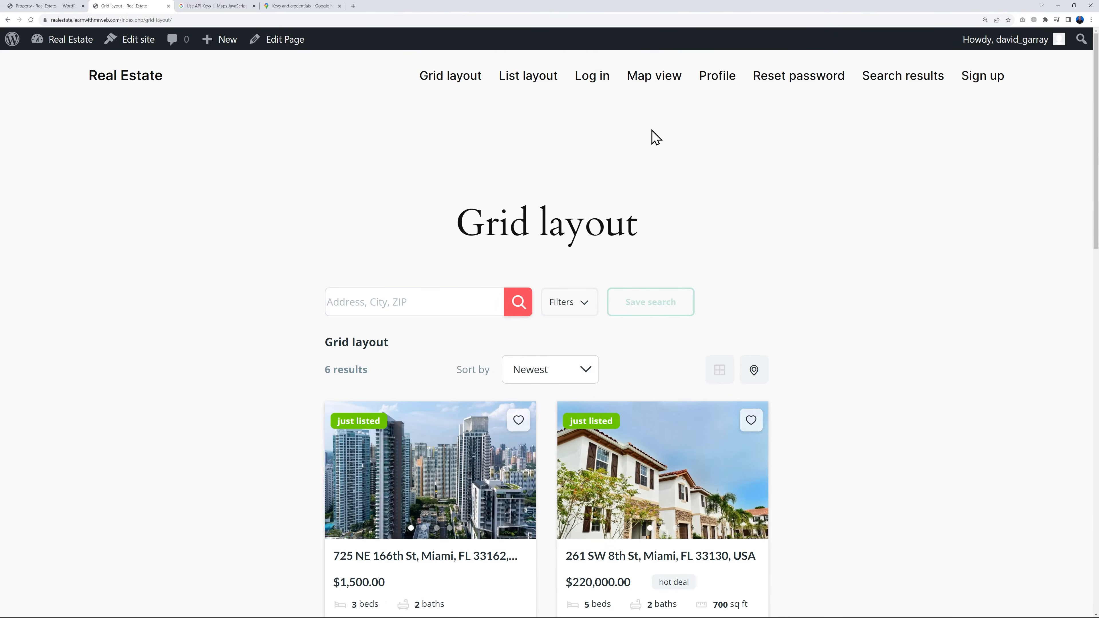
left_click(509, 79)
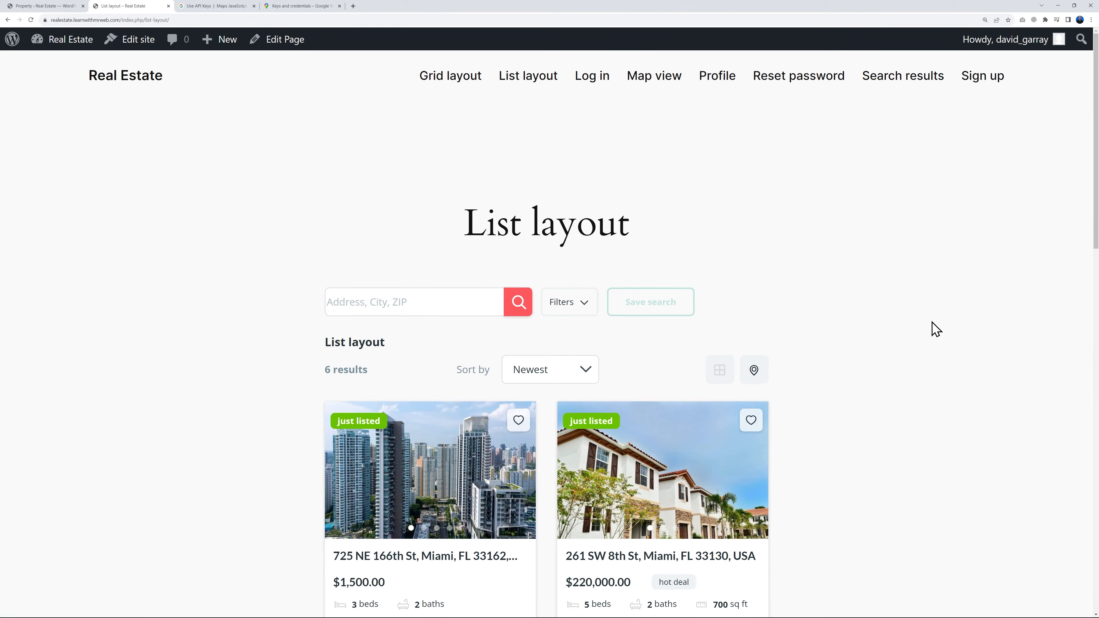
scroll(935, 329, "down", 2)
scroll(935, 329, "up", 2)
Examine the listings and map on the Map view page, with a brief look at the Maps API key in Google Cloud
left_click(636, 82)
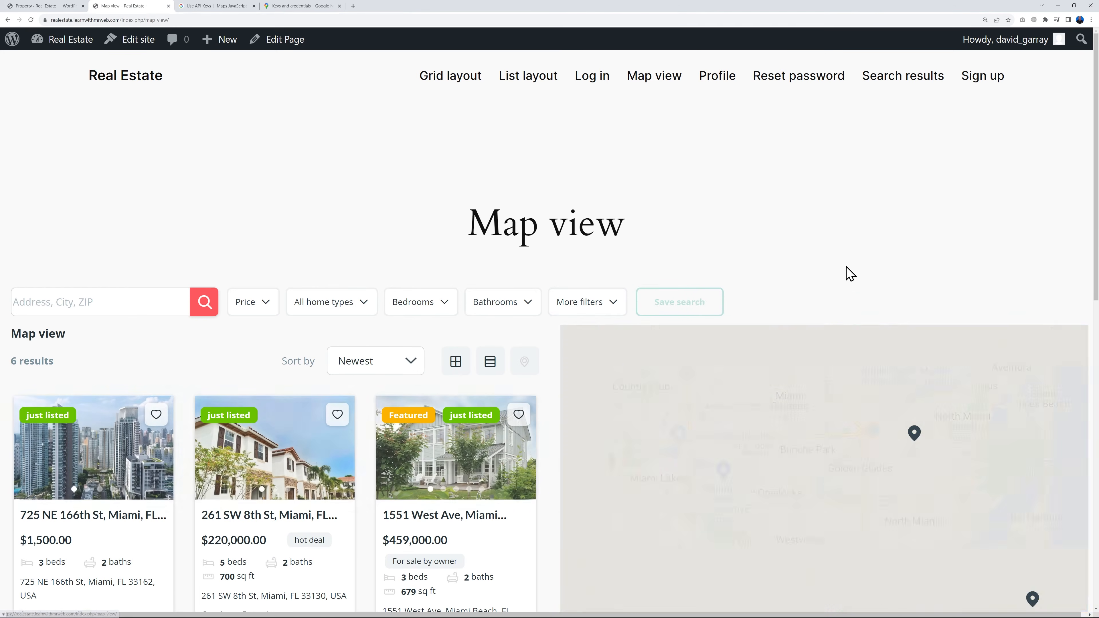
scroll(1058, 167, "down", 2)
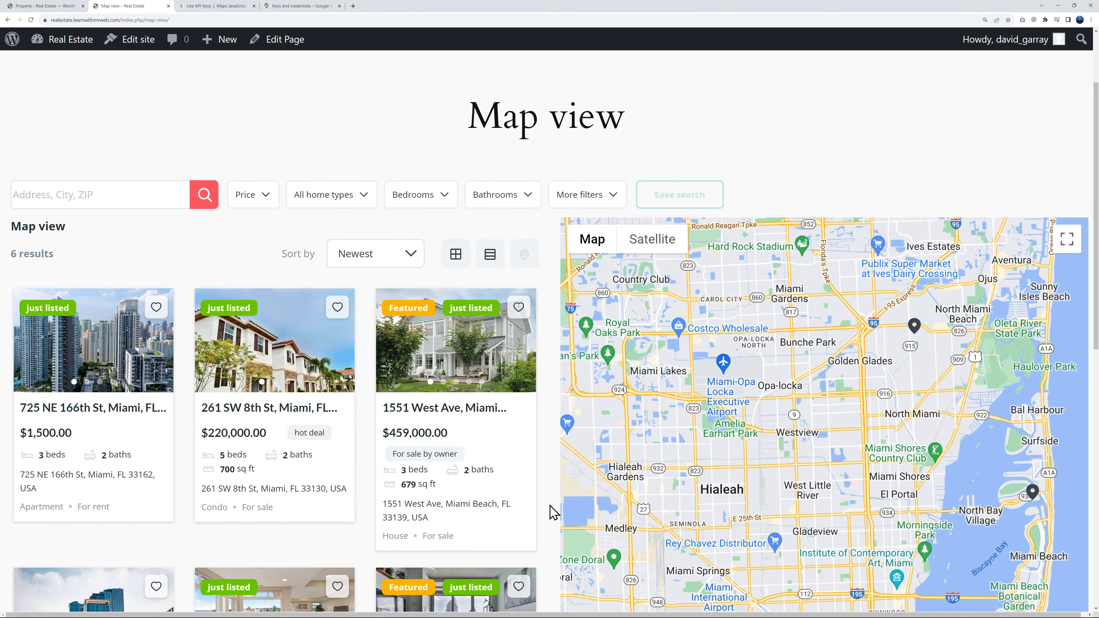
scroll(554, 512, "down", 4)
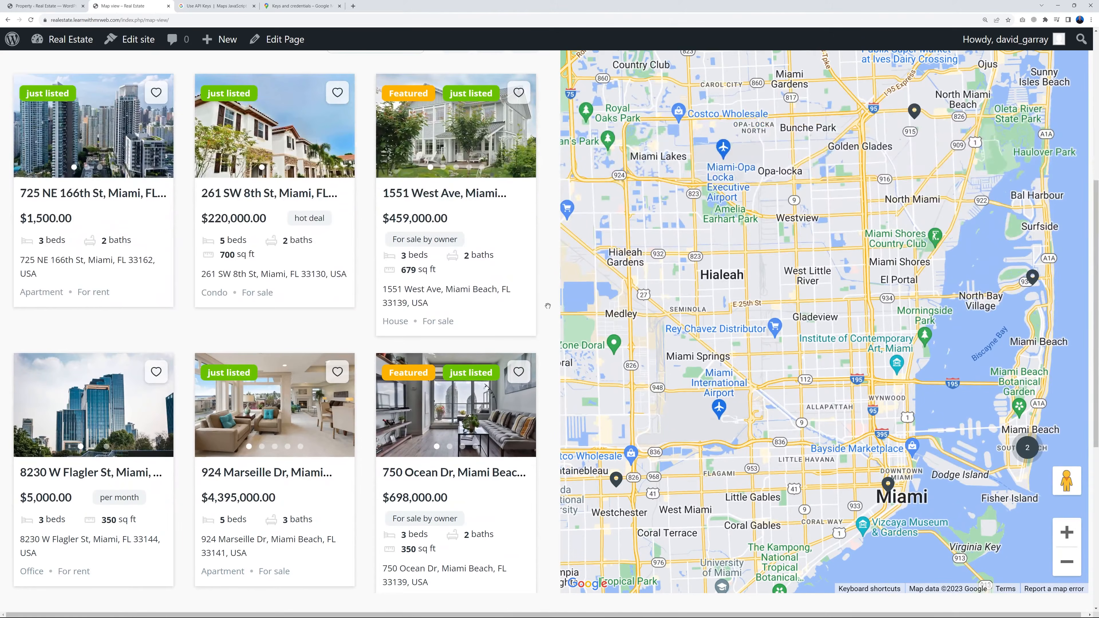
left_click(305, 6)
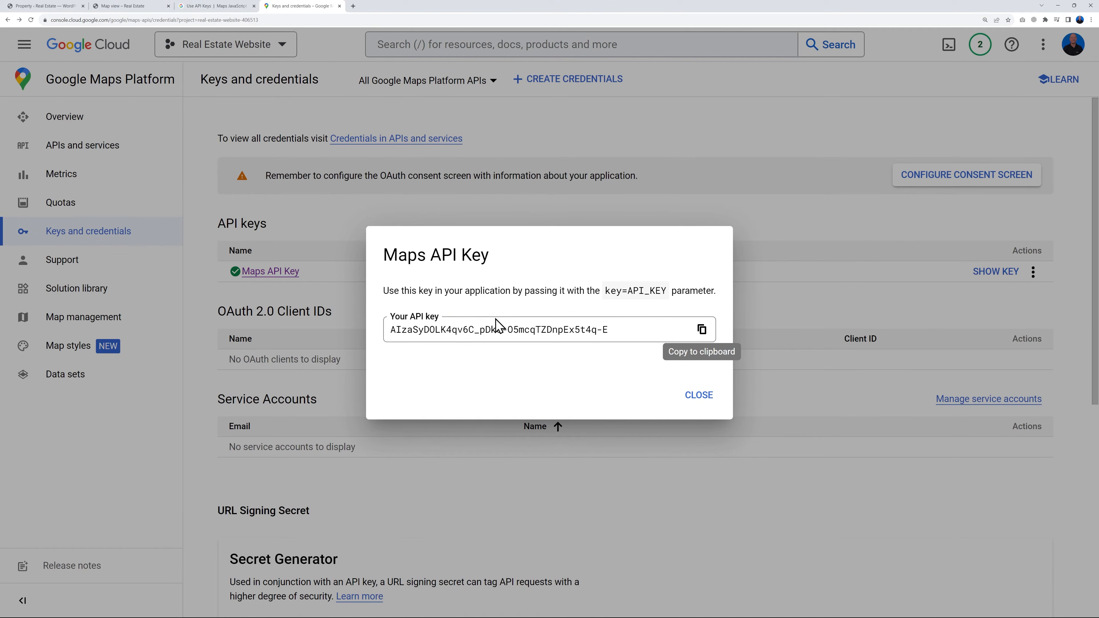
left_click(125, 7)
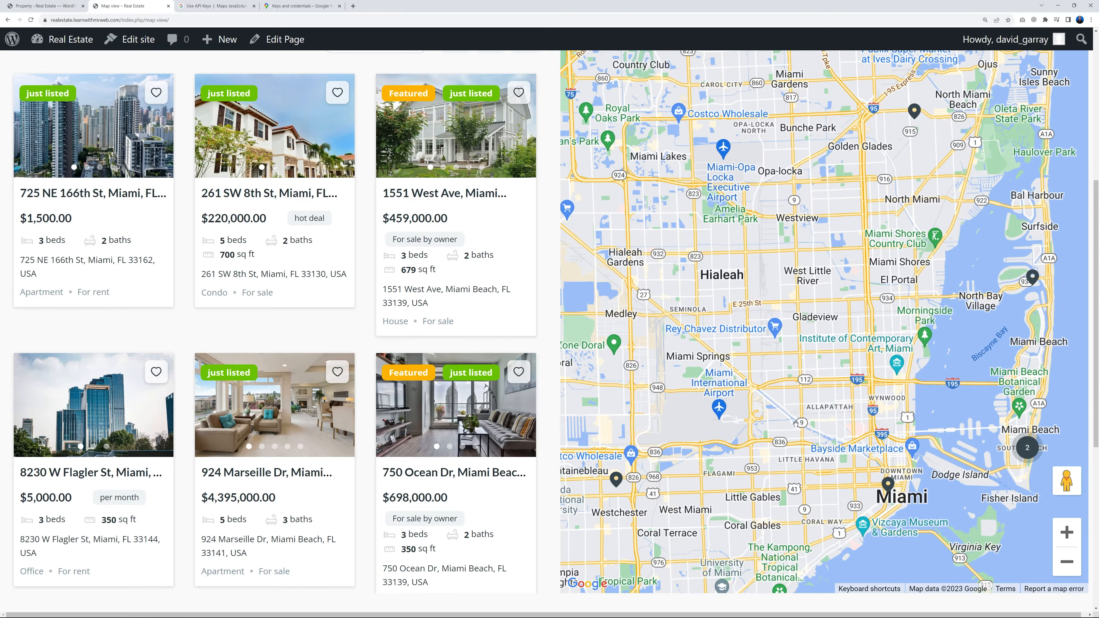
scroll(453, 439, "up", 5)
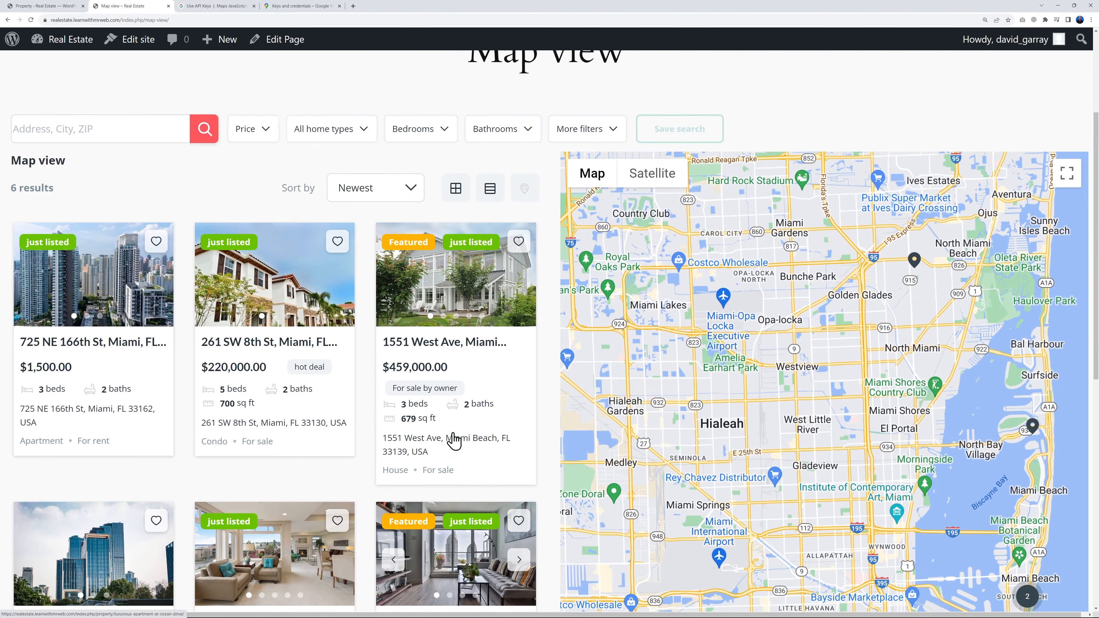
Open the Trendy Apartment with Amazing Ocean Views listing, examine its photos and details, and dismiss the location request
left_click(77, 336)
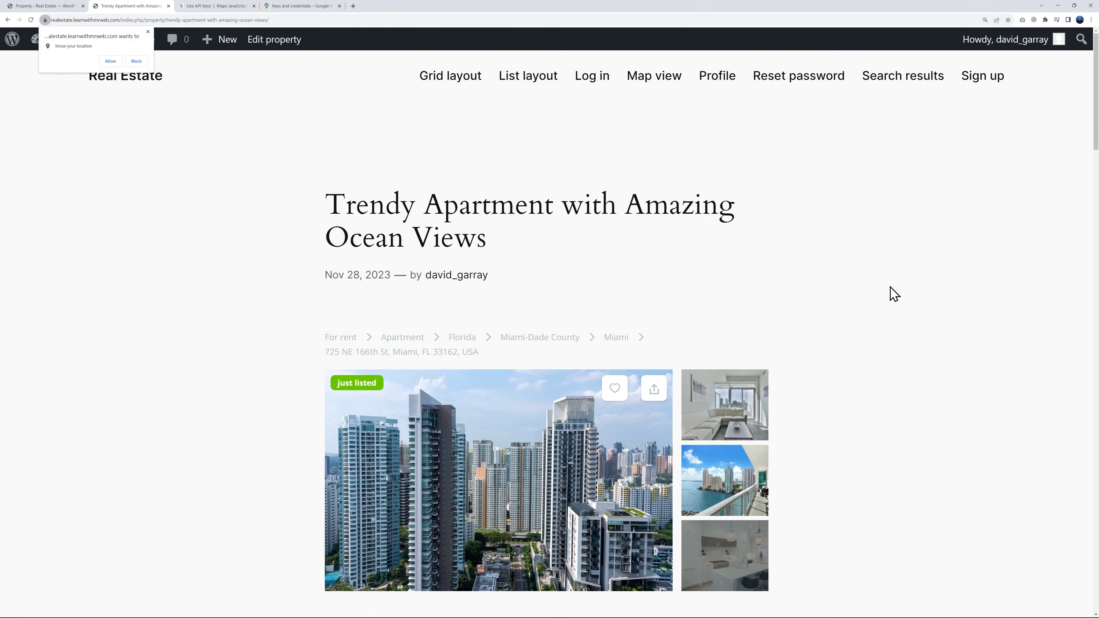
scroll(885, 310, "down", 4)
scroll(887, 416, "down", 7)
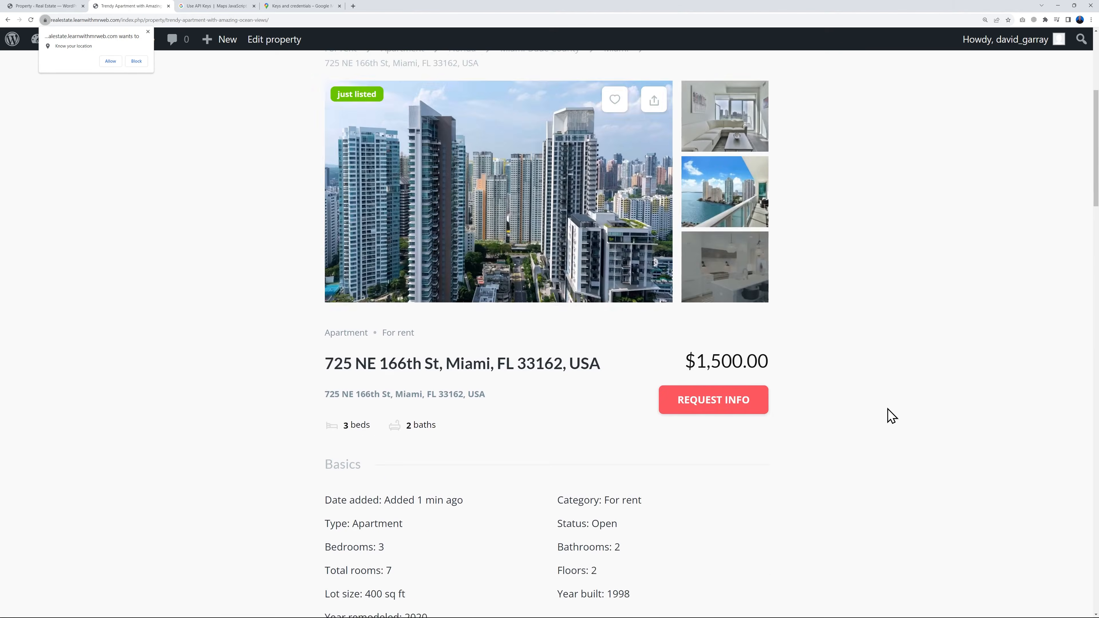
scroll(887, 415, "up", 12)
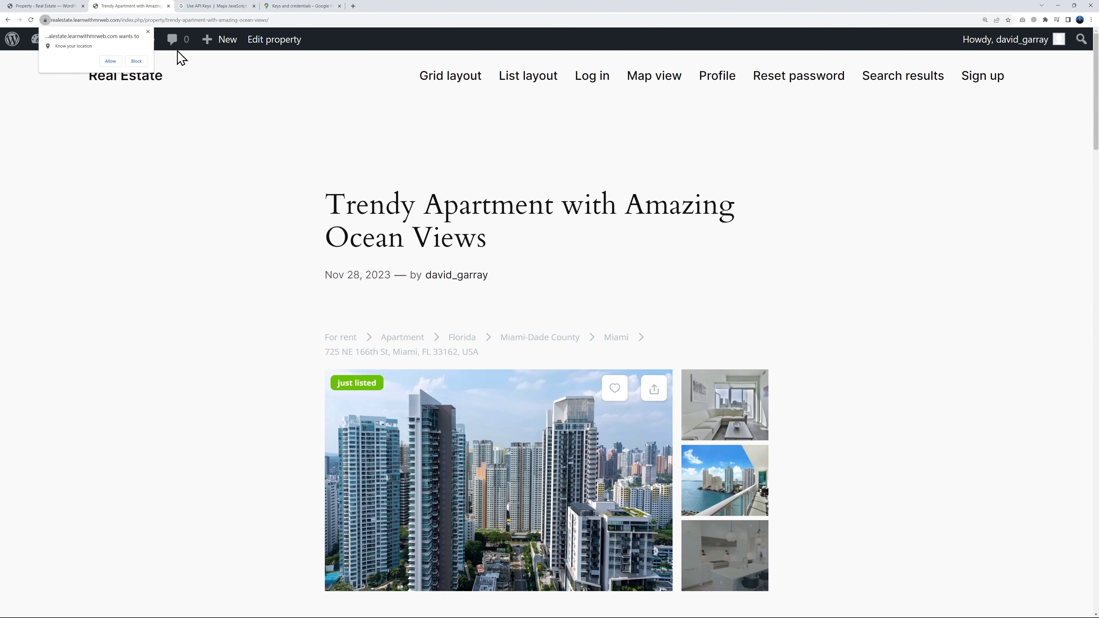
left_click(148, 32)
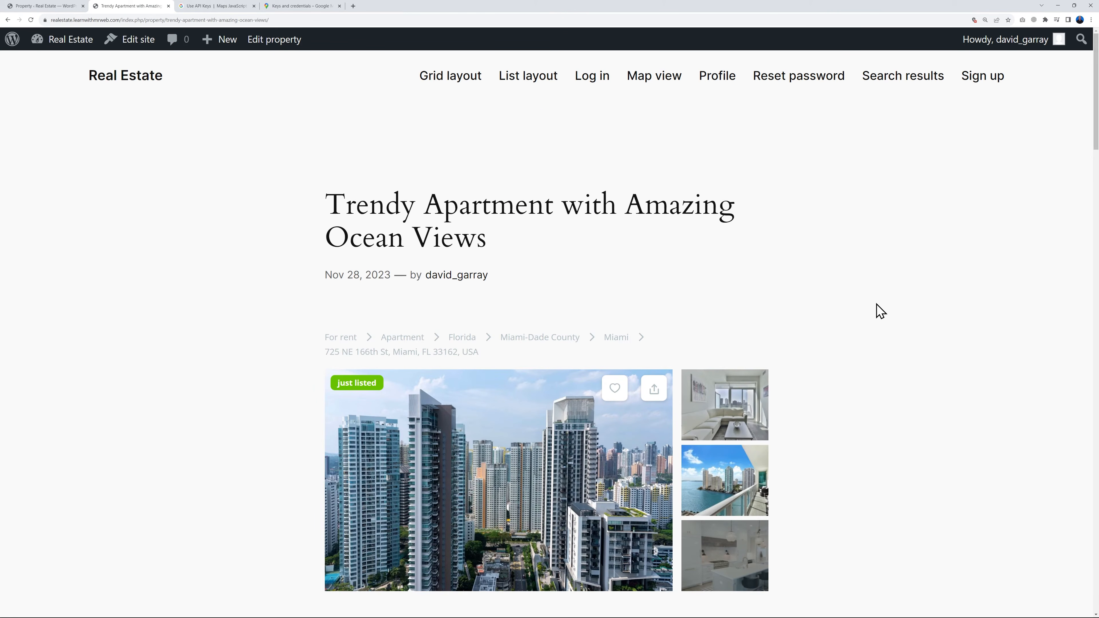
Return to the live site's home page and look through the sections of its default design
left_click(161, 78)
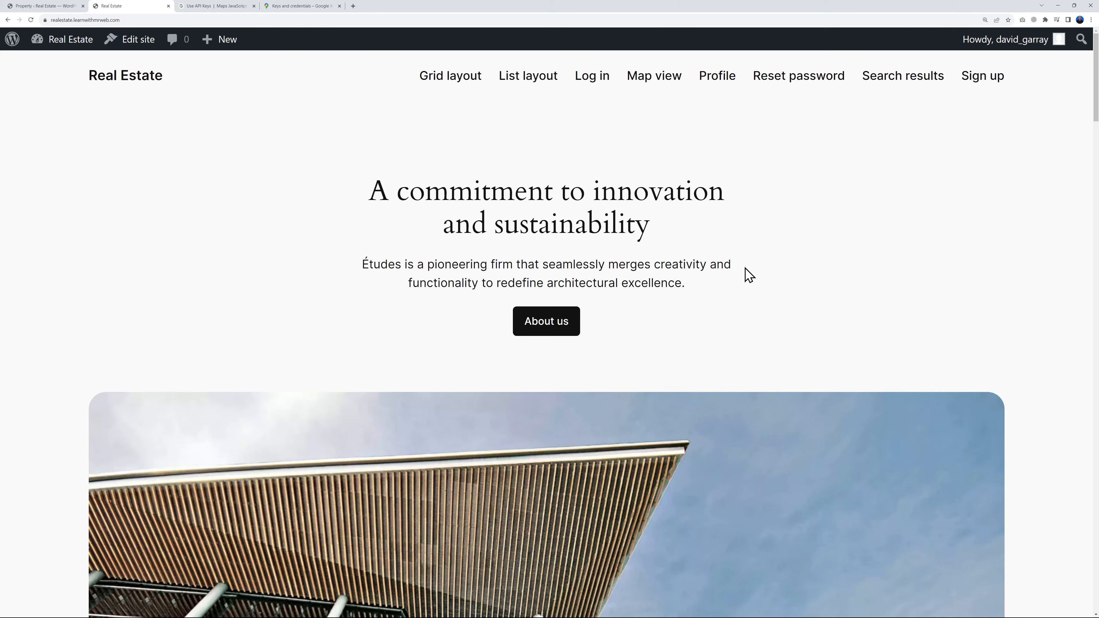
scroll(882, 264, "down", 15)
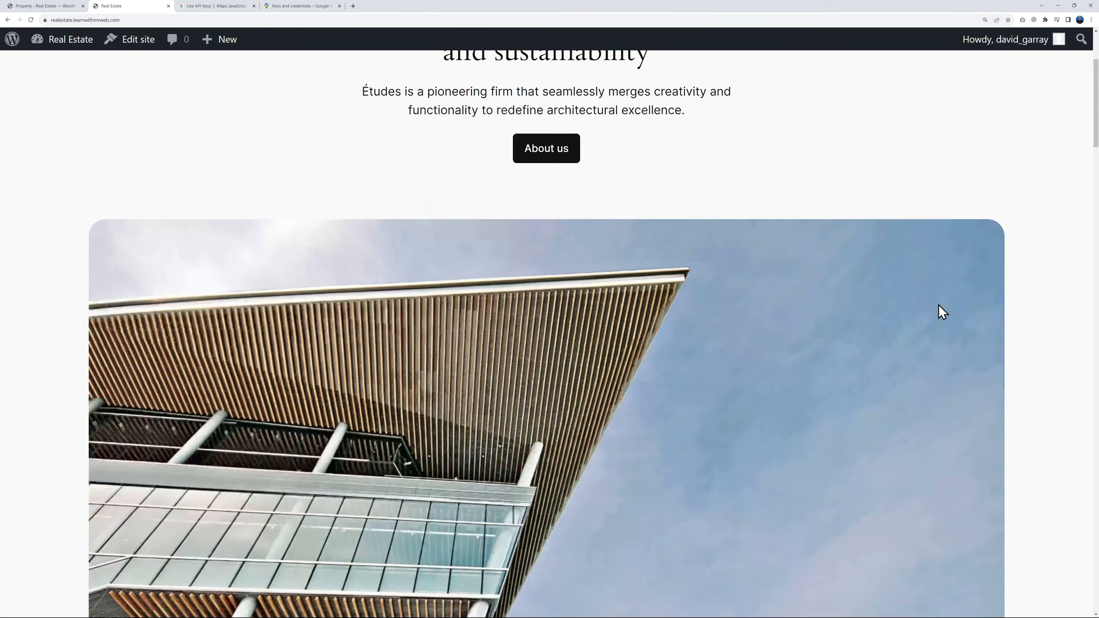
scroll(1025, 369, "down", 9)
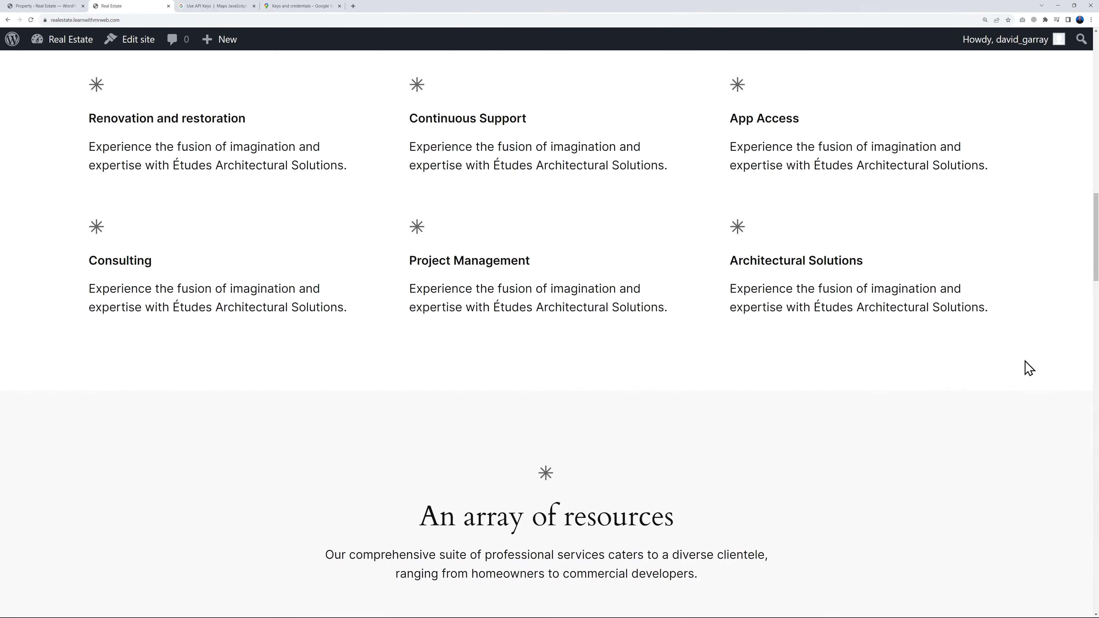
scroll(1029, 368, "down", 10)
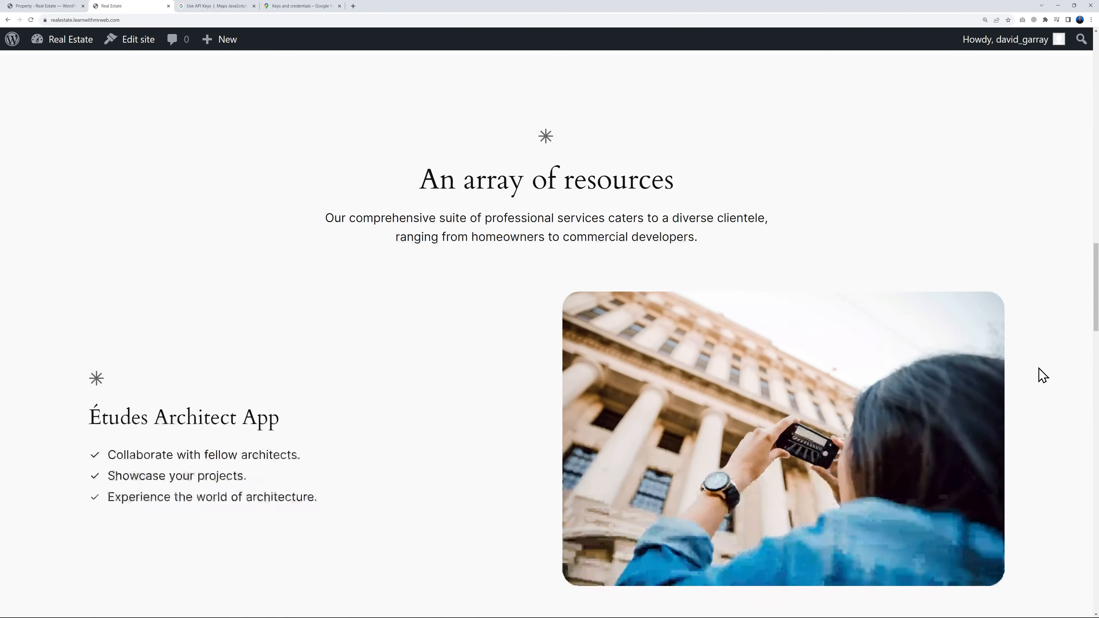
scroll(1039, 380, "down", 10)
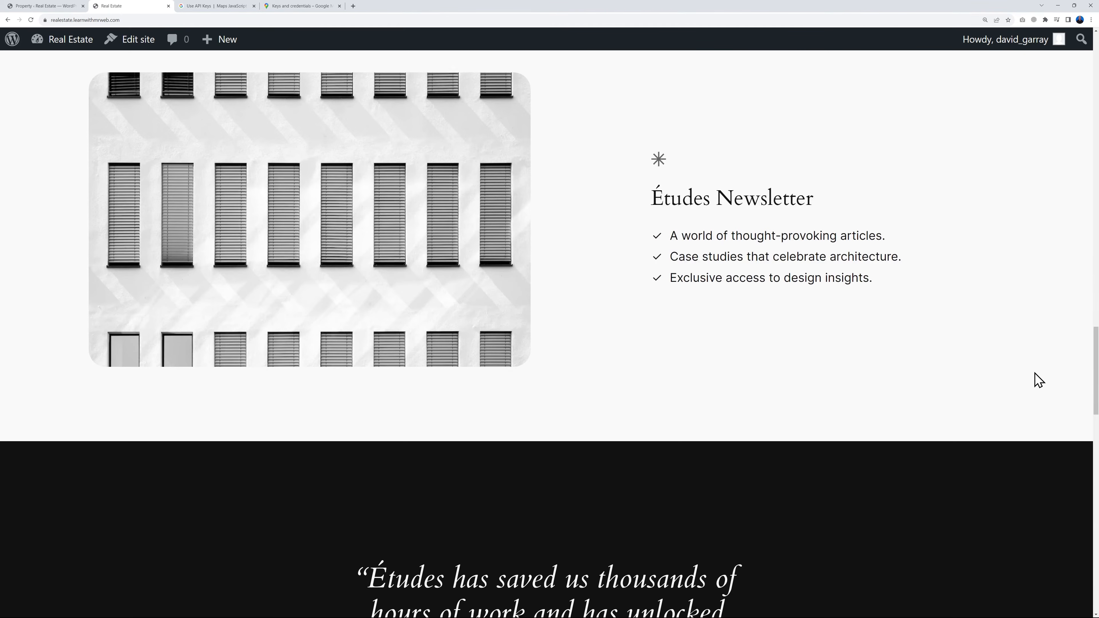
scroll(1039, 380, "up", 20)
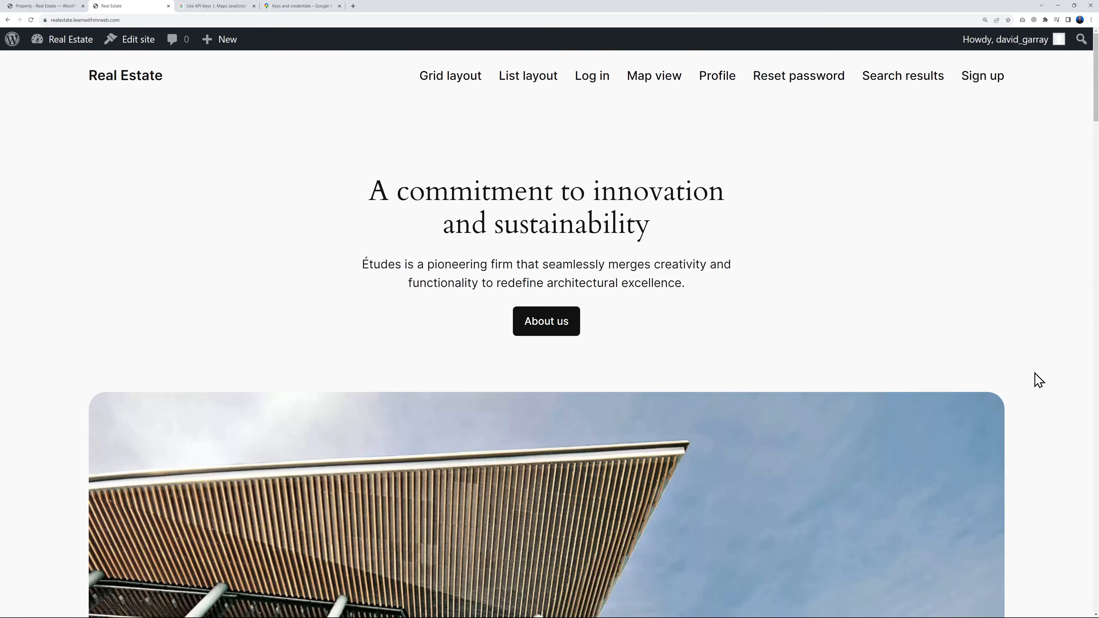
scroll(1038, 380, "down", 1)
scroll(1039, 380, "up", 1)
Back in the WordPress admin, search for the theme "astra", then install and activate Astra
left_click(40, 10)
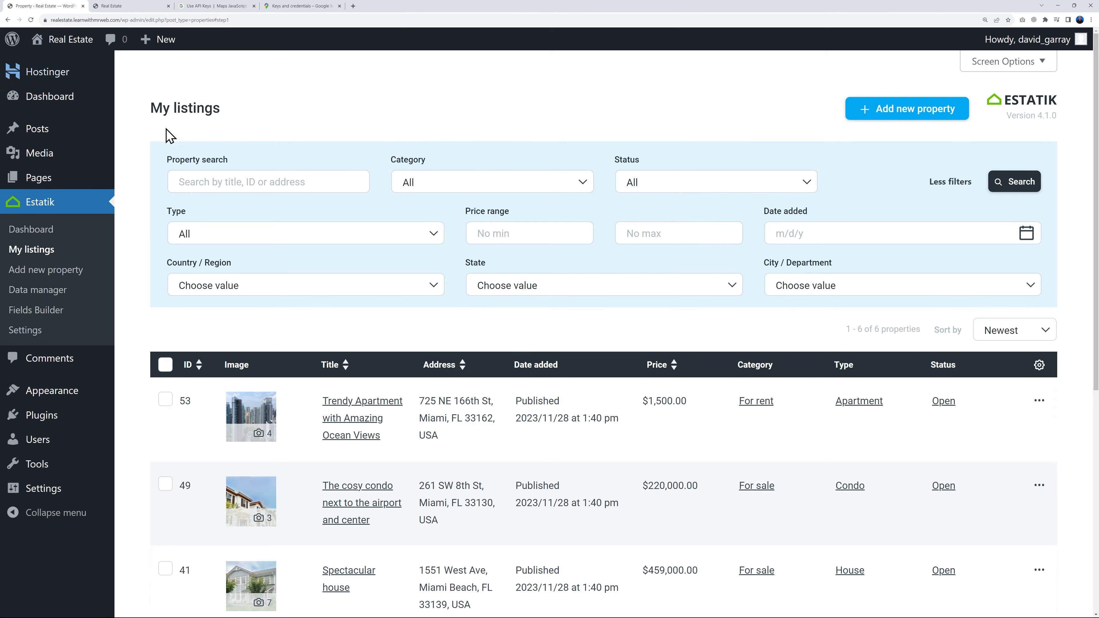
mouse_move(65, 396)
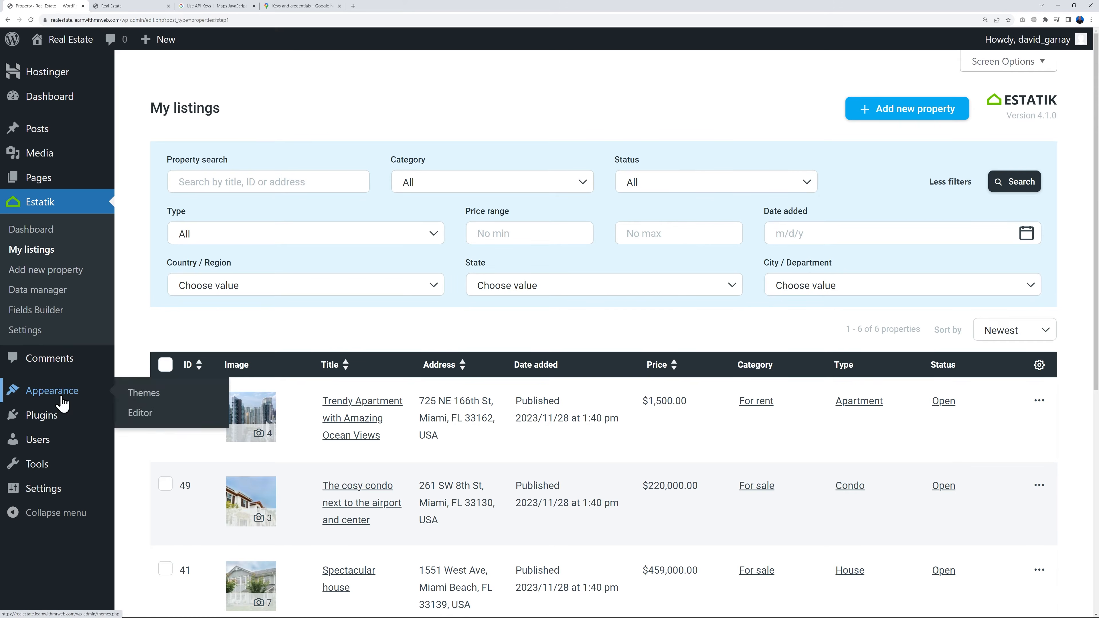
left_click(136, 399)
left_click(246, 78)
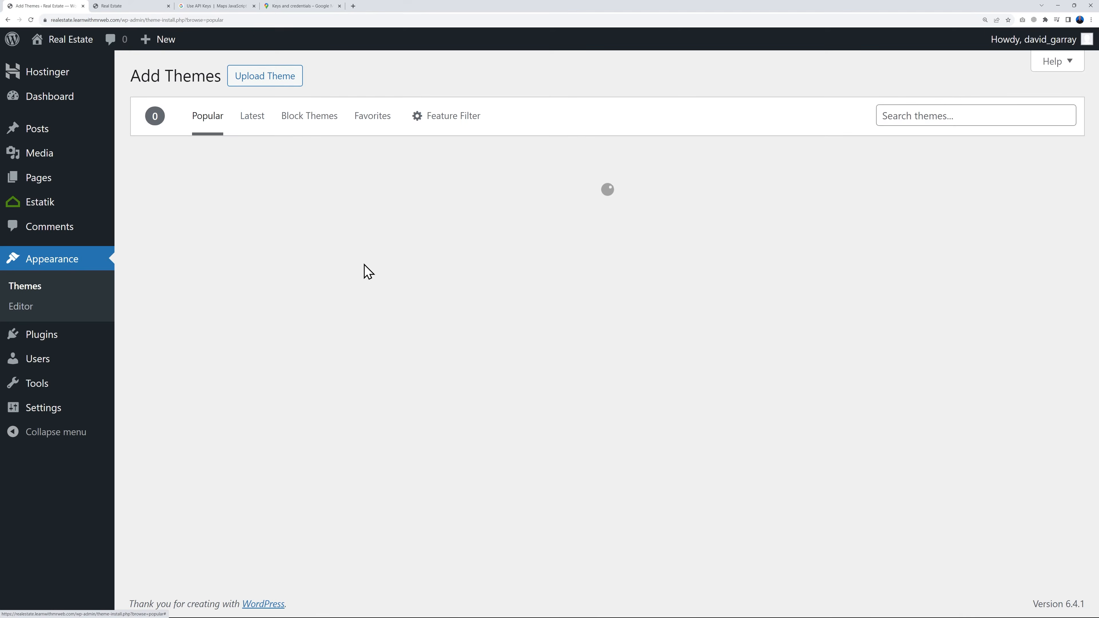
left_click(894, 116)
type("astra")
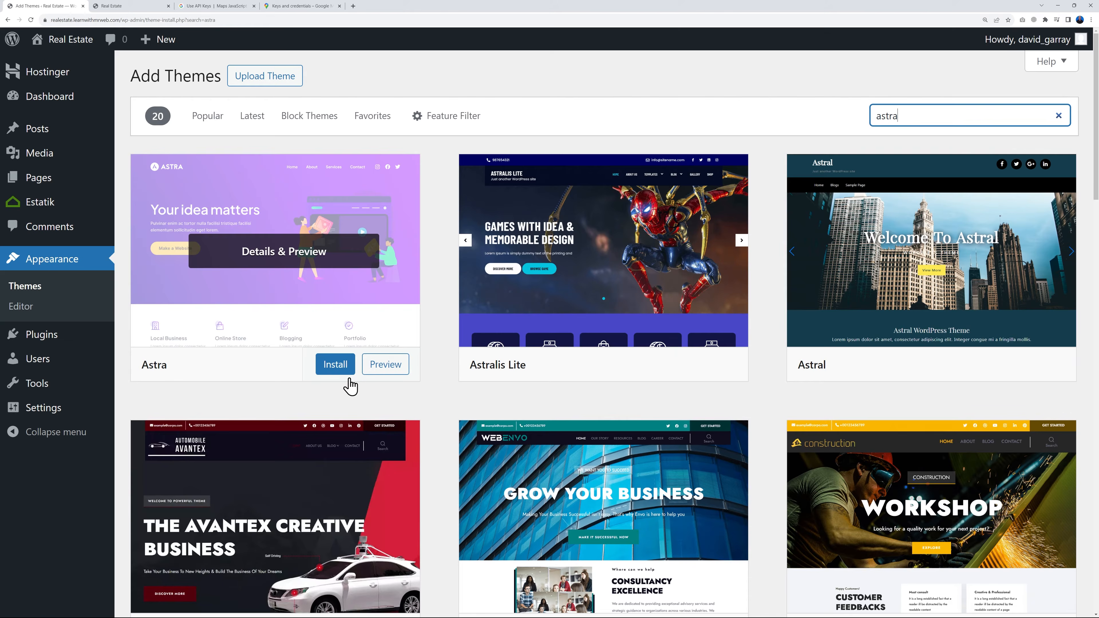
left_click(337, 369)
left_click(316, 369)
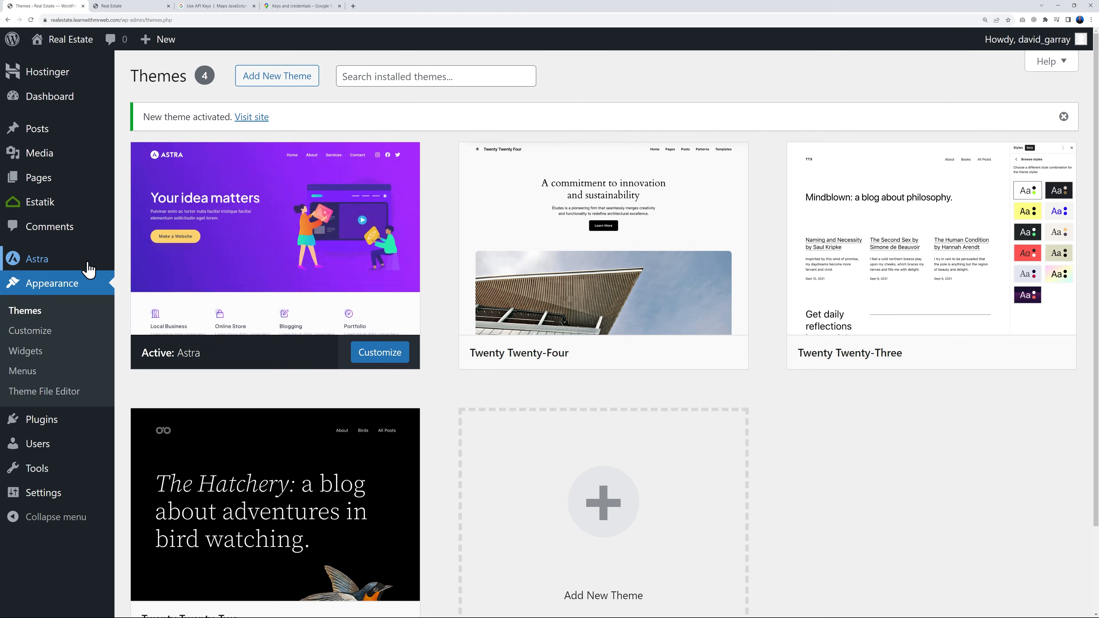
Install and activate Starter Templates from the Astra dashboard, and choose Elementor as the page builder
left_click(39, 266)
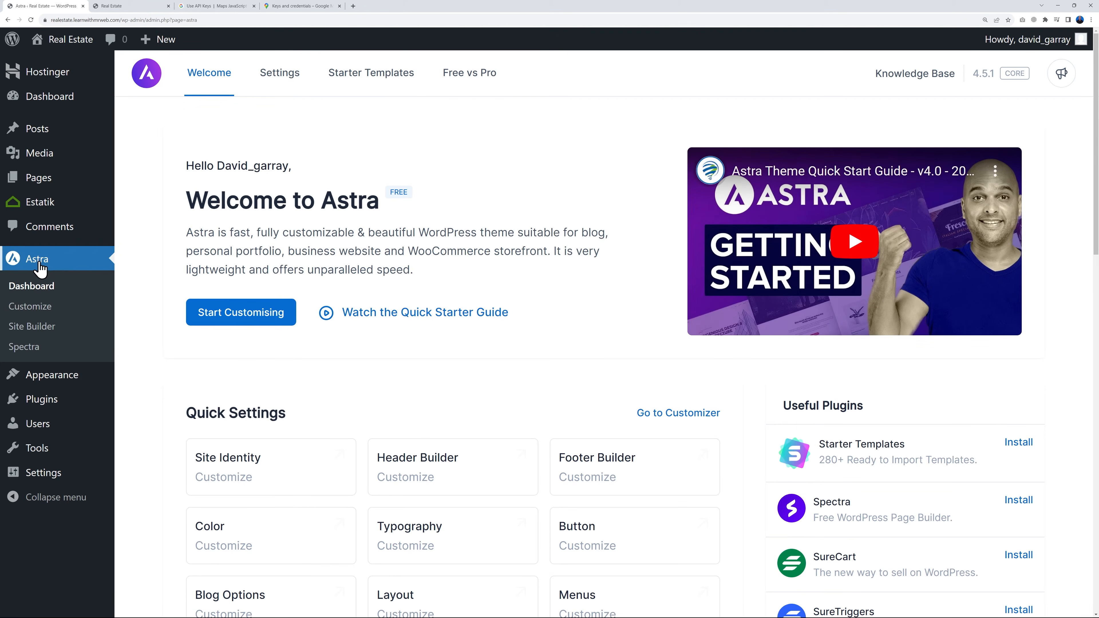
left_click(381, 79)
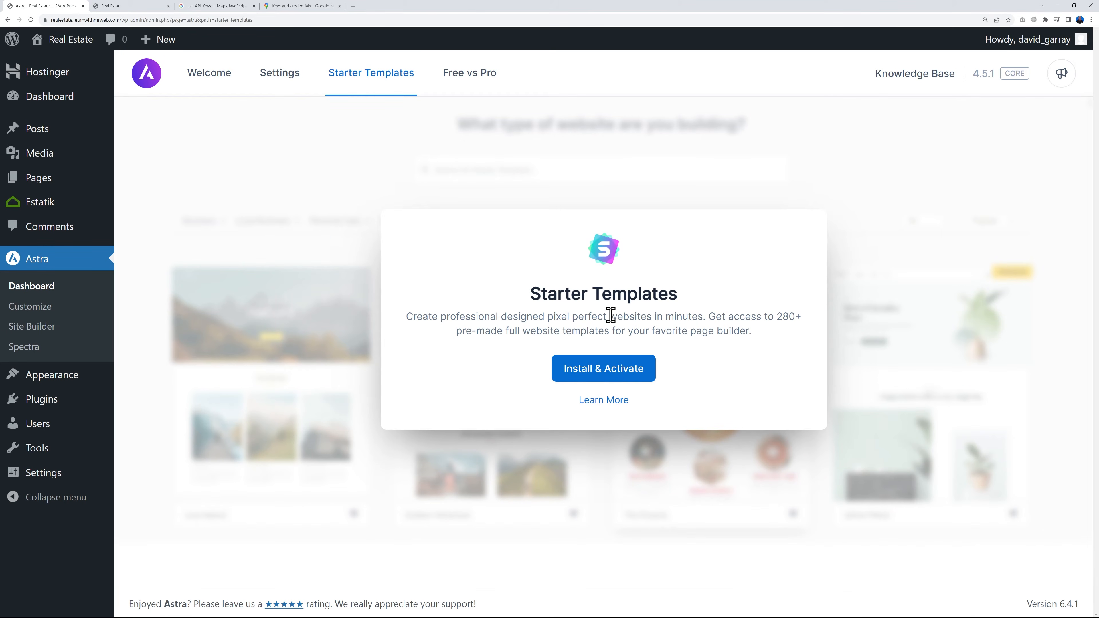
left_click(589, 373)
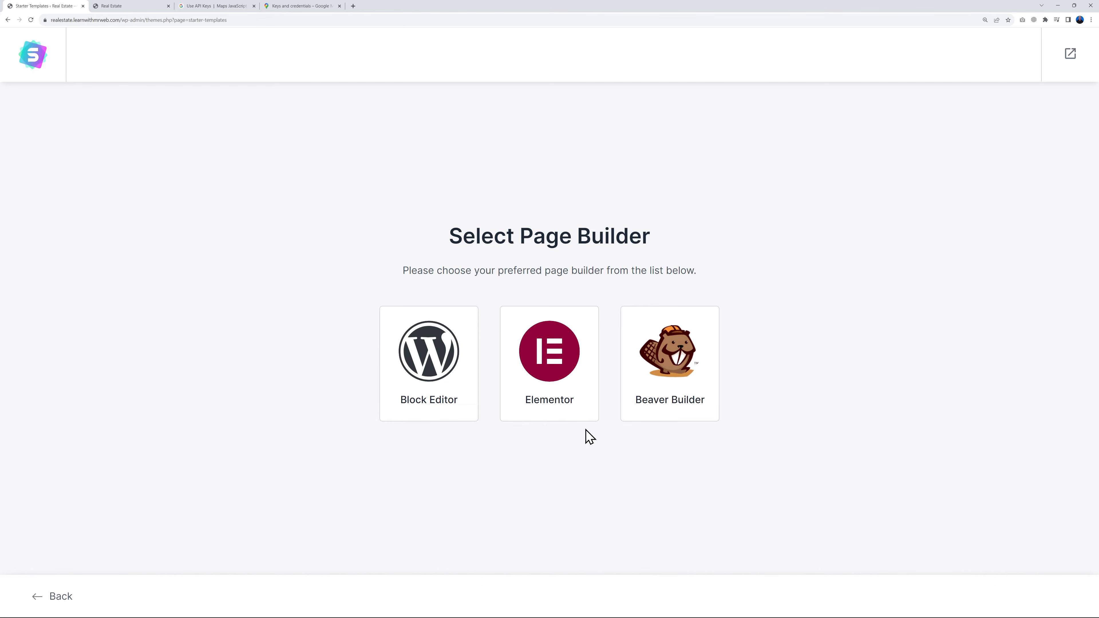
left_click(550, 368)
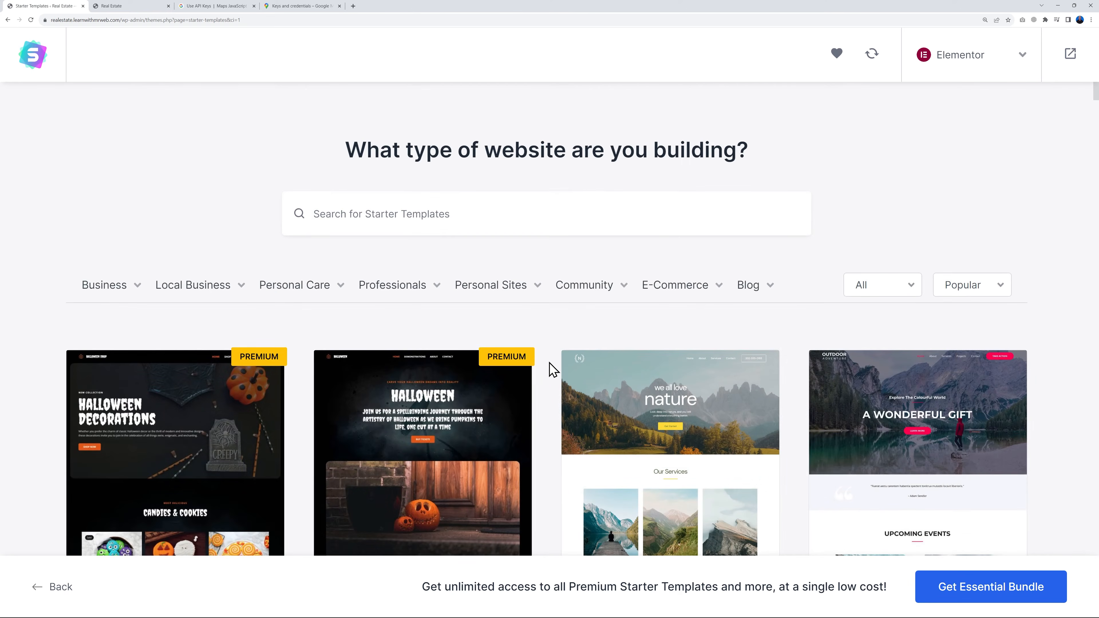
Look over the starter template categories and filter the templates by Real Estate under Business
mouse_move(104, 295)
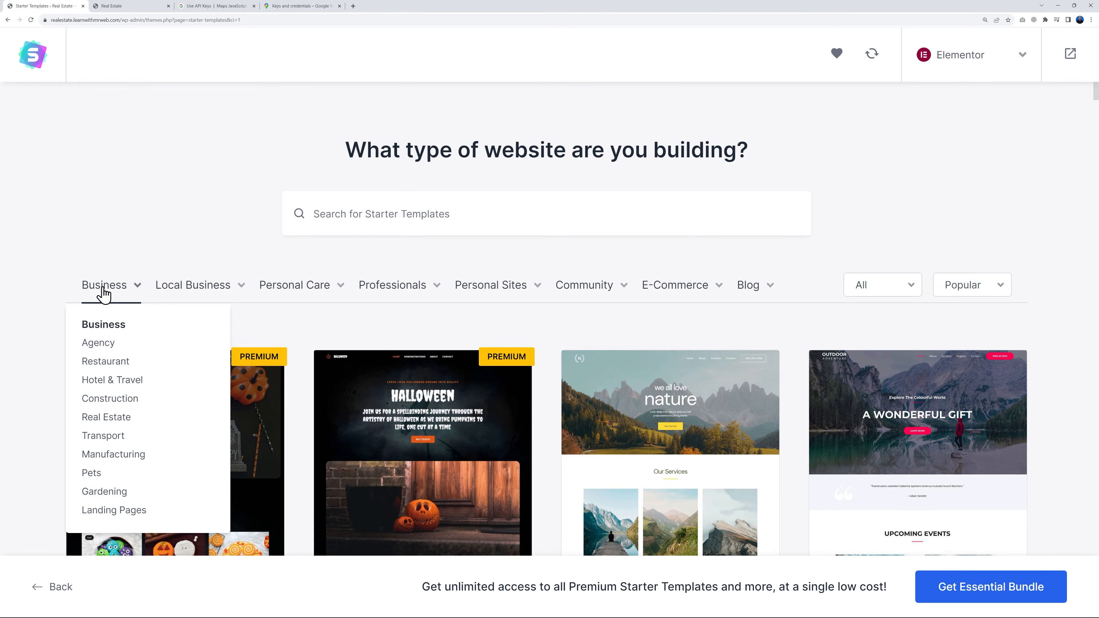
mouse_move(187, 294)
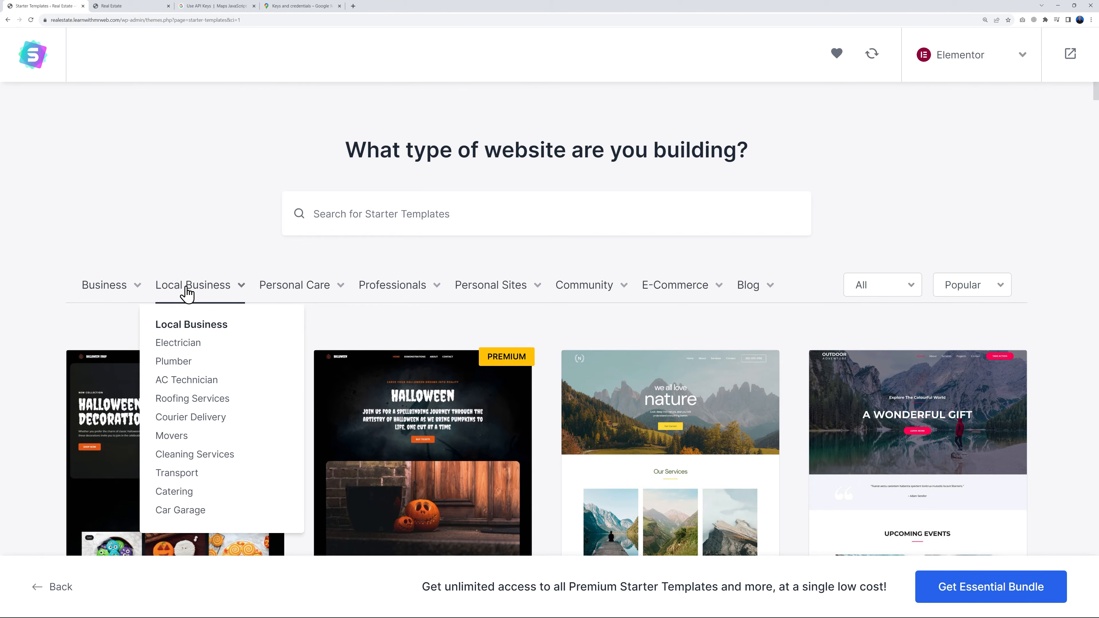
mouse_move(292, 289)
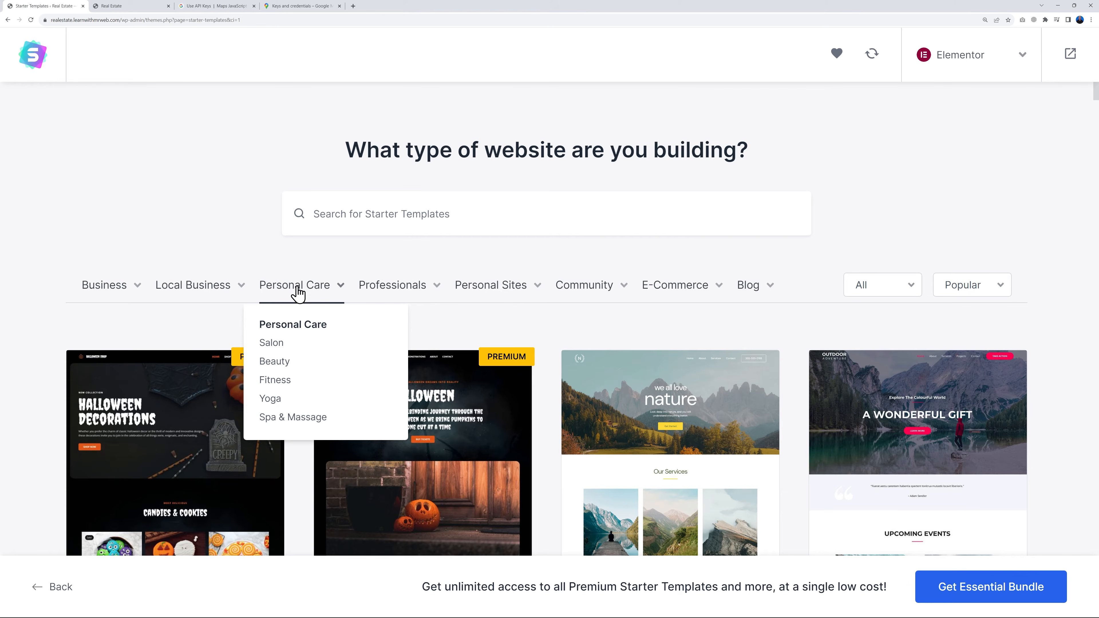
mouse_move(397, 289)
mouse_move(500, 289)
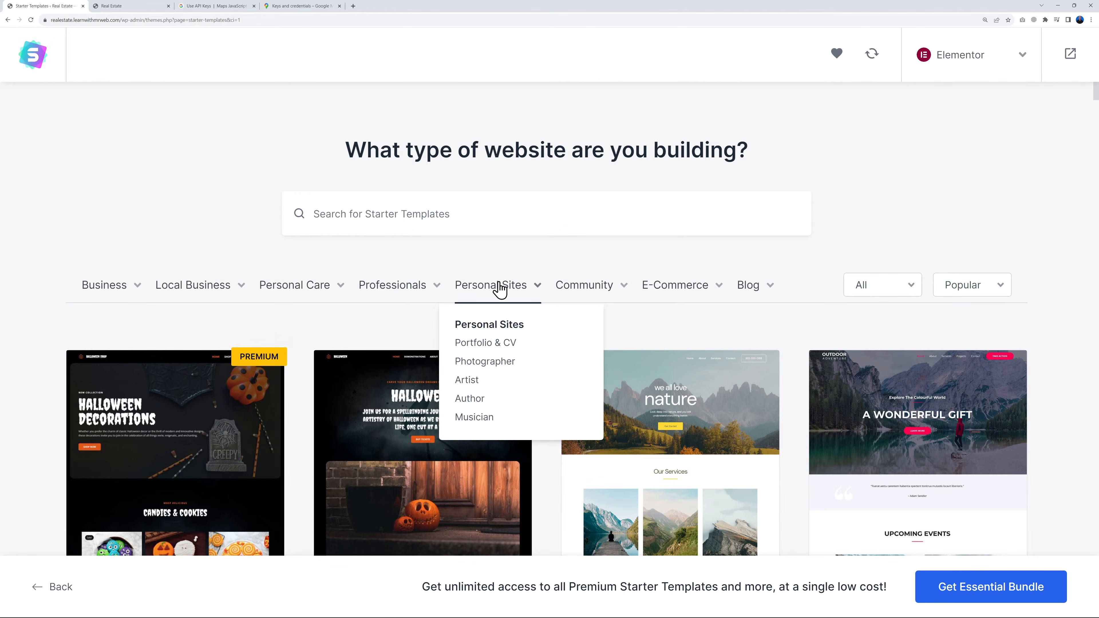
mouse_move(691, 291)
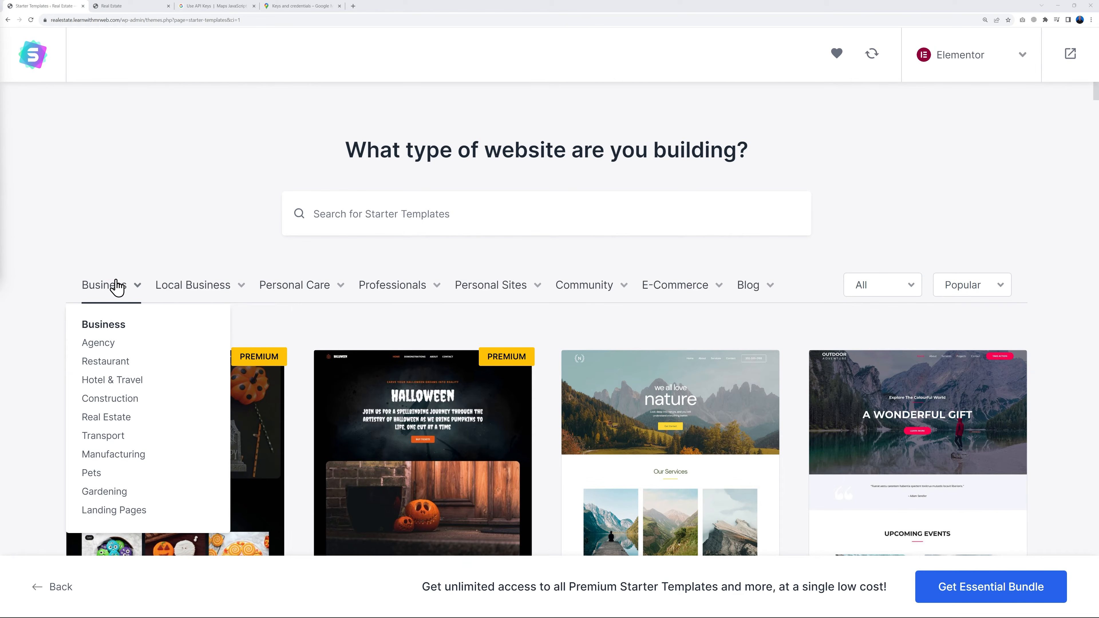
left_click(112, 422)
Look through the starter templates for Real Estate, comparing the free and premium designs
scroll(1034, 267, "down", 3)
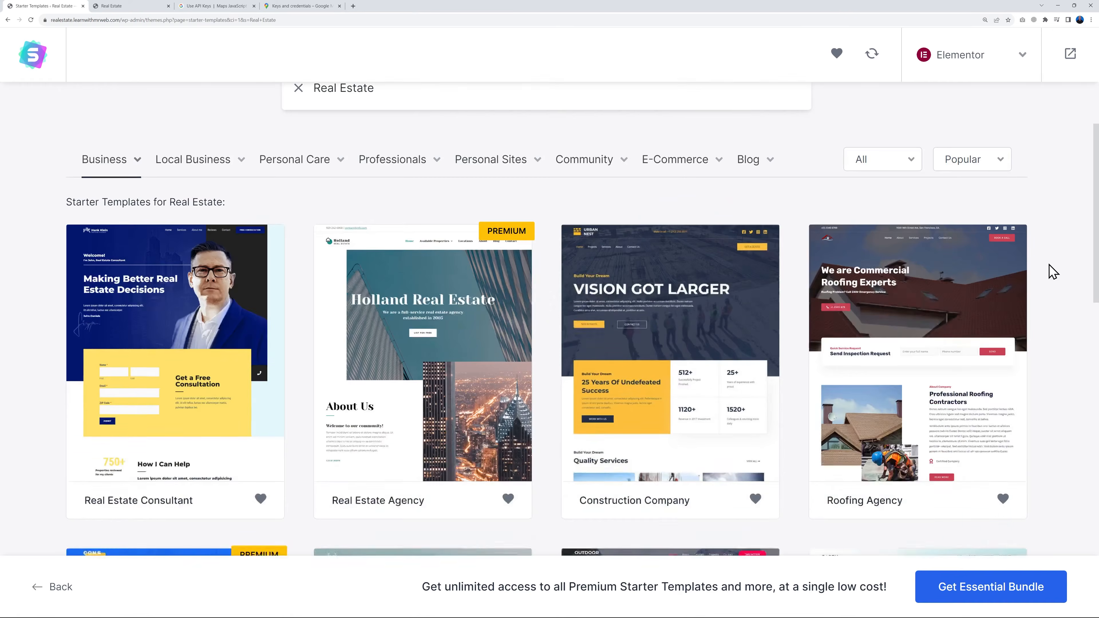
scroll(1052, 271, "down", 2)
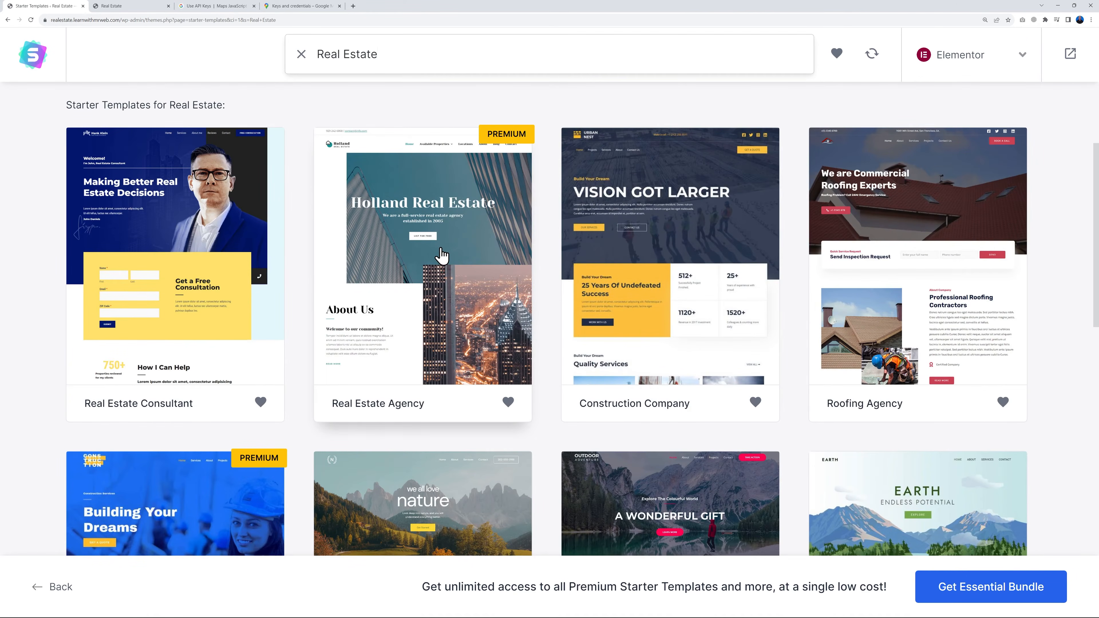
scroll(1006, 298, "down", 2)
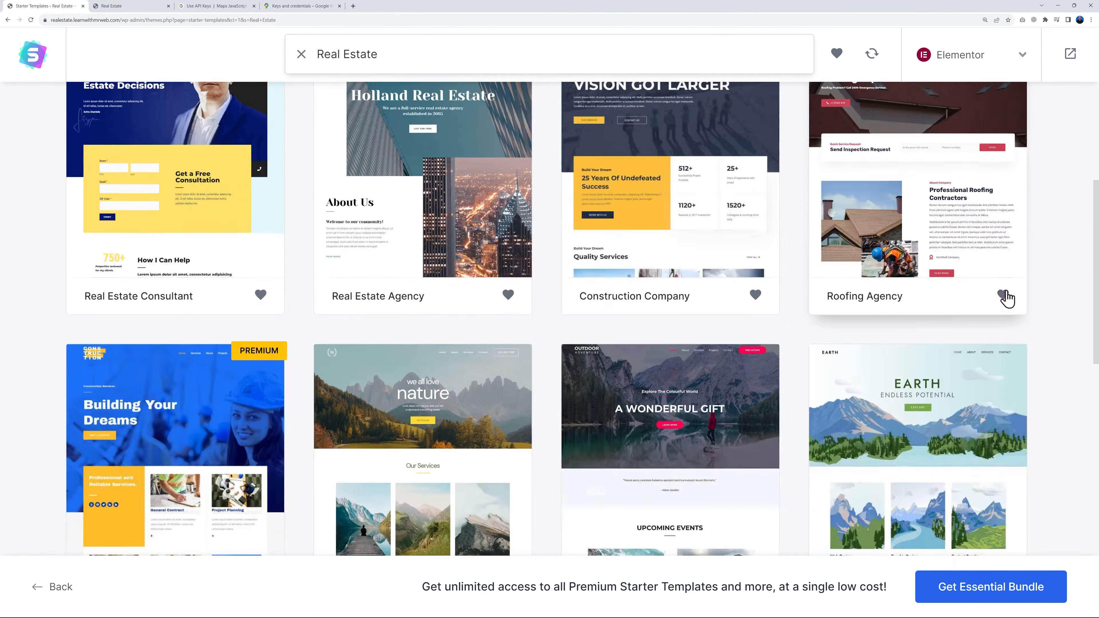
scroll(1026, 314, "down", 4)
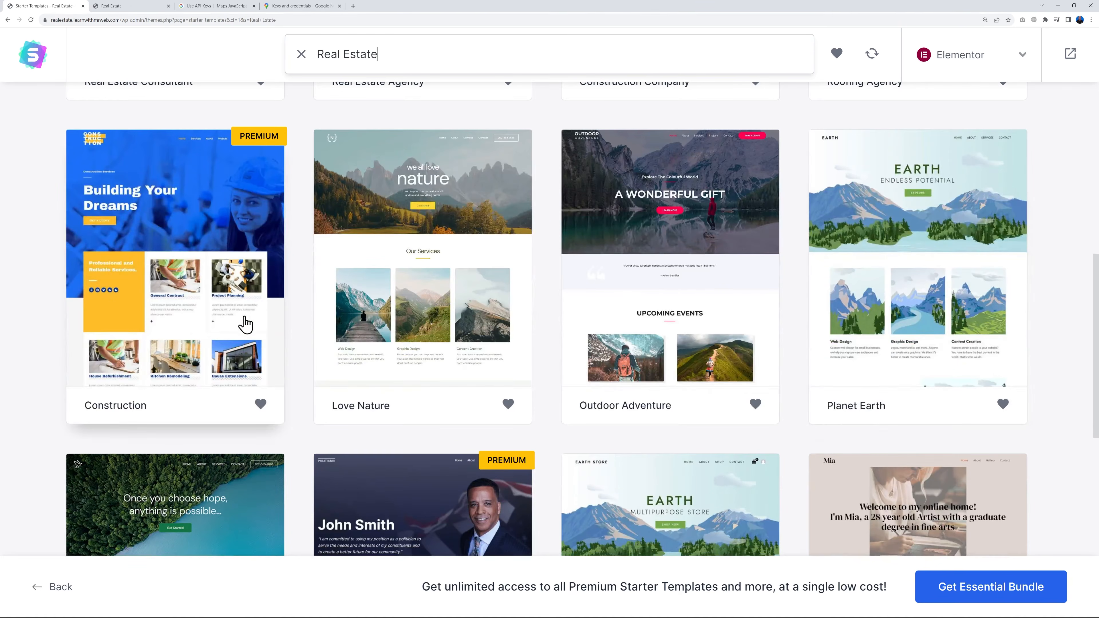
scroll(857, 364, "up", 4)
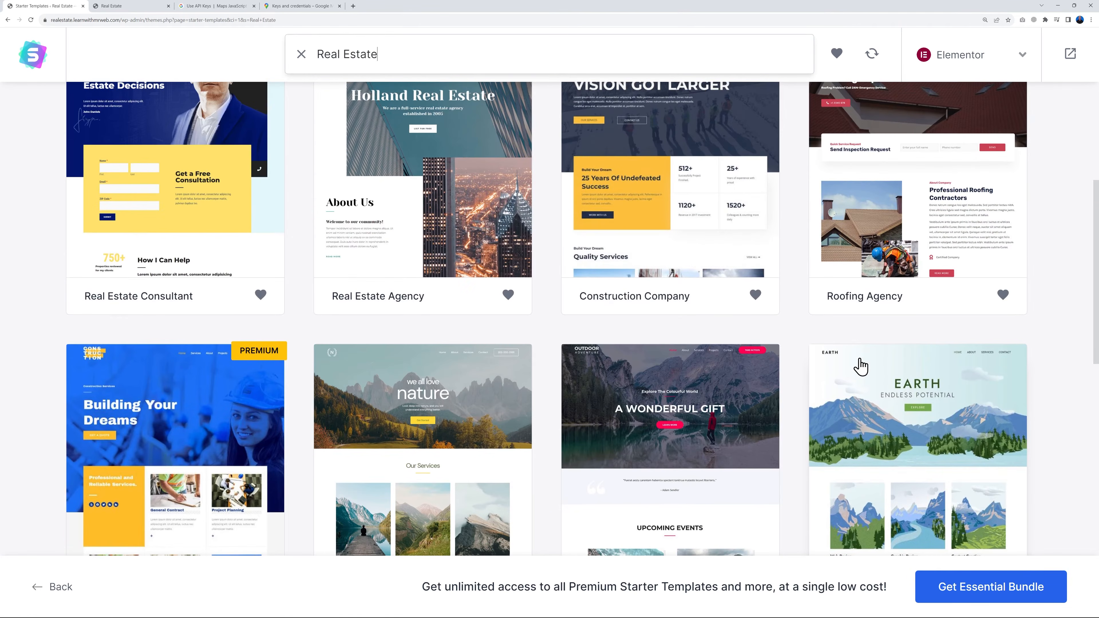
scroll(862, 302, "up", 2)
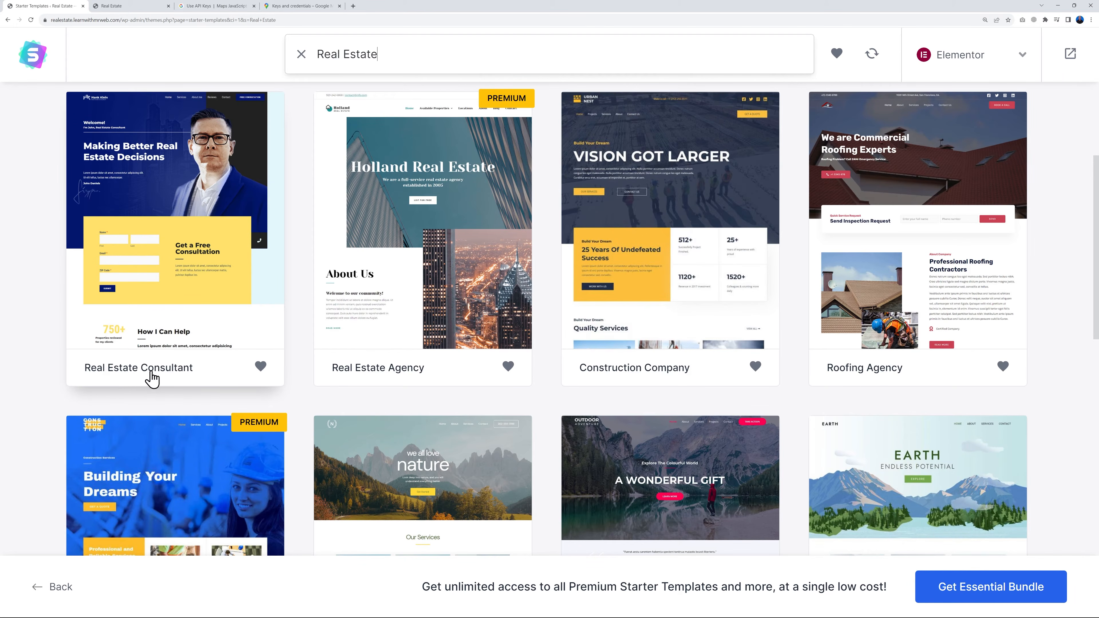
scroll(160, 372, "up", 2)
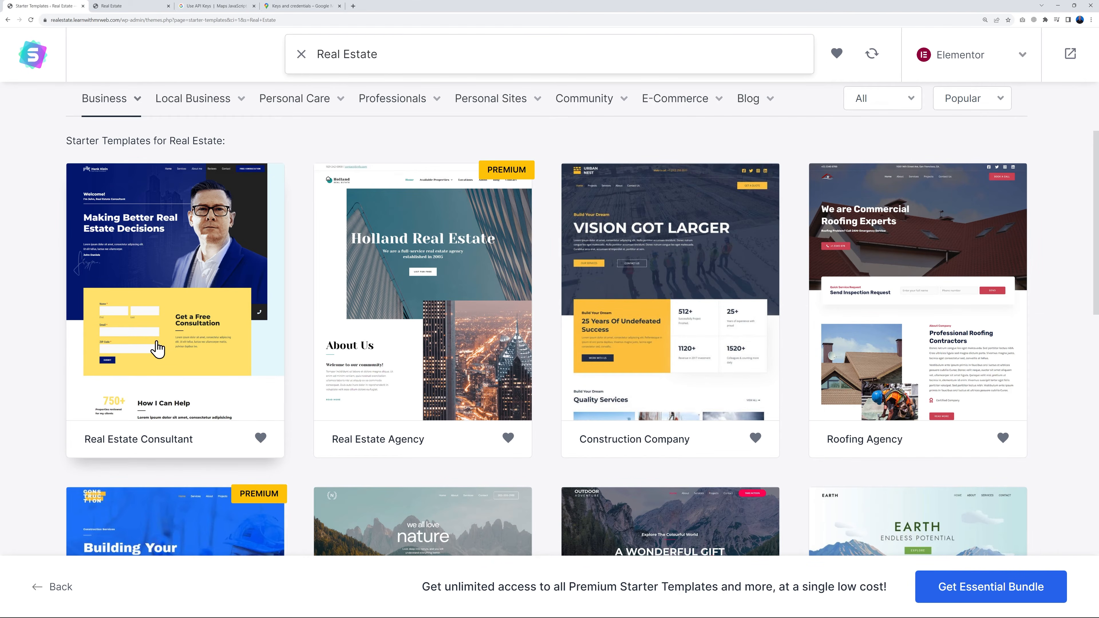
Preview the Real Estate Consultant template, examine its page sections, and close the preview
left_click(167, 329)
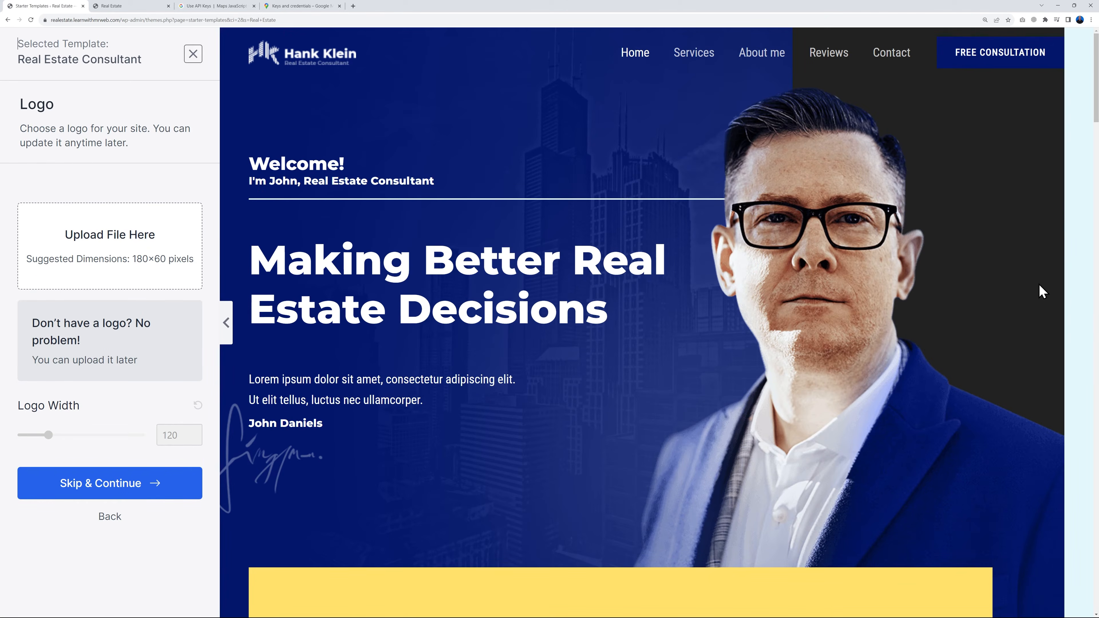
scroll(1053, 344, "down", 10)
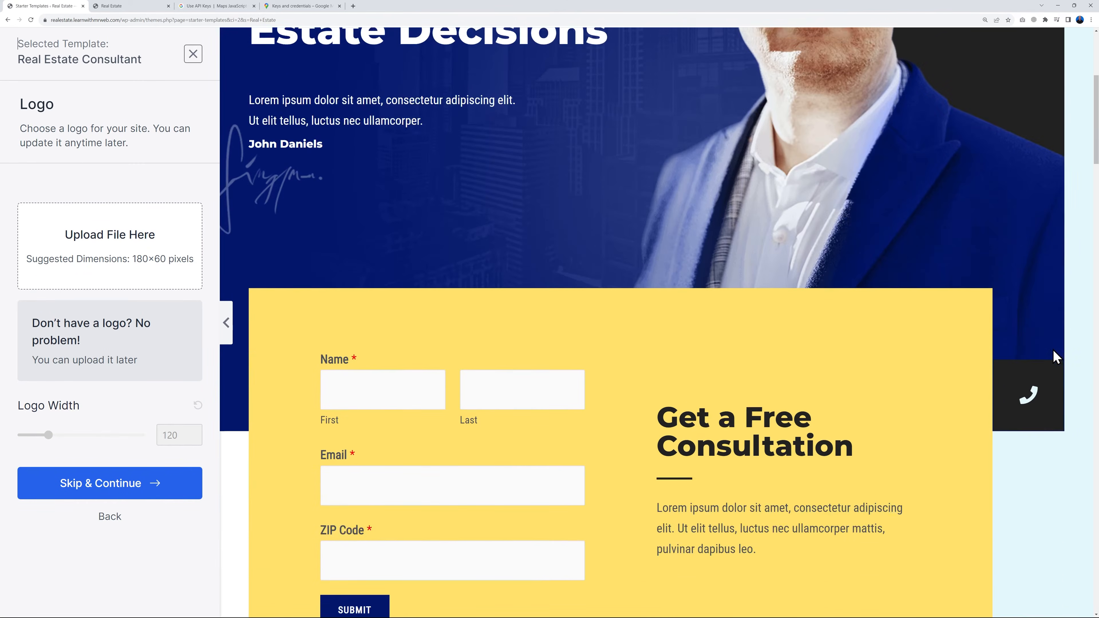
scroll(1065, 365, "down", 12)
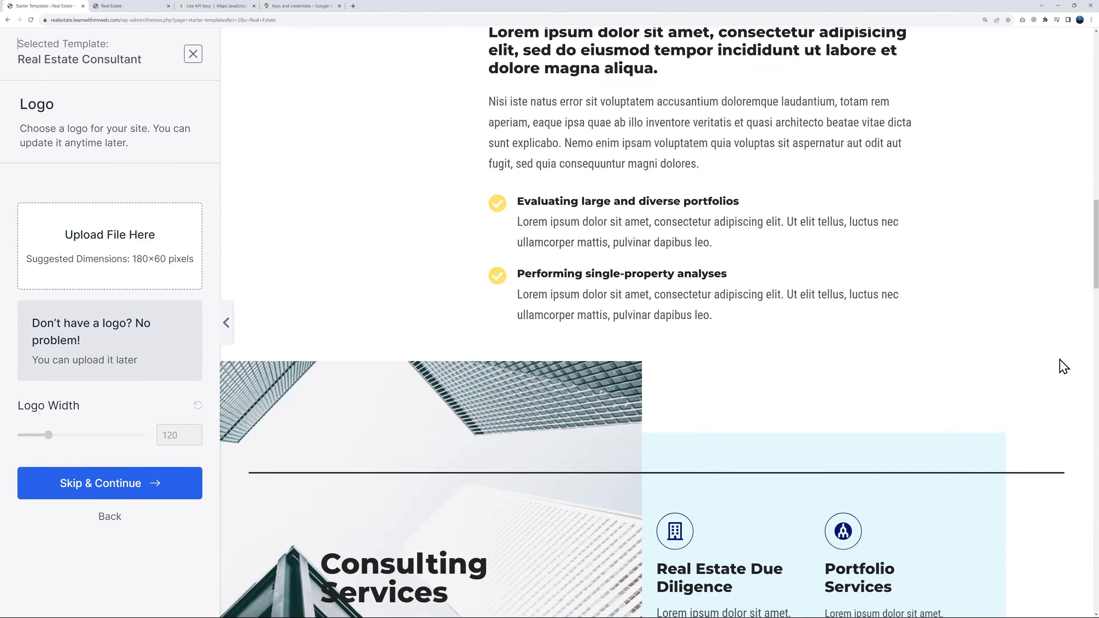
scroll(1061, 365, "down", 12)
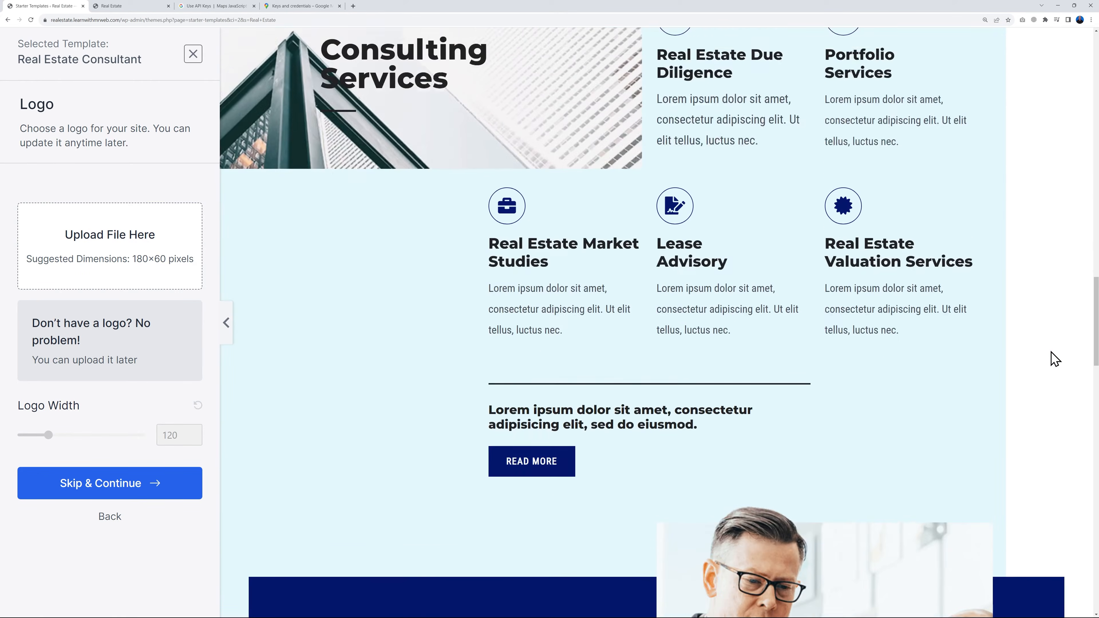
scroll(1053, 361, "down", 10)
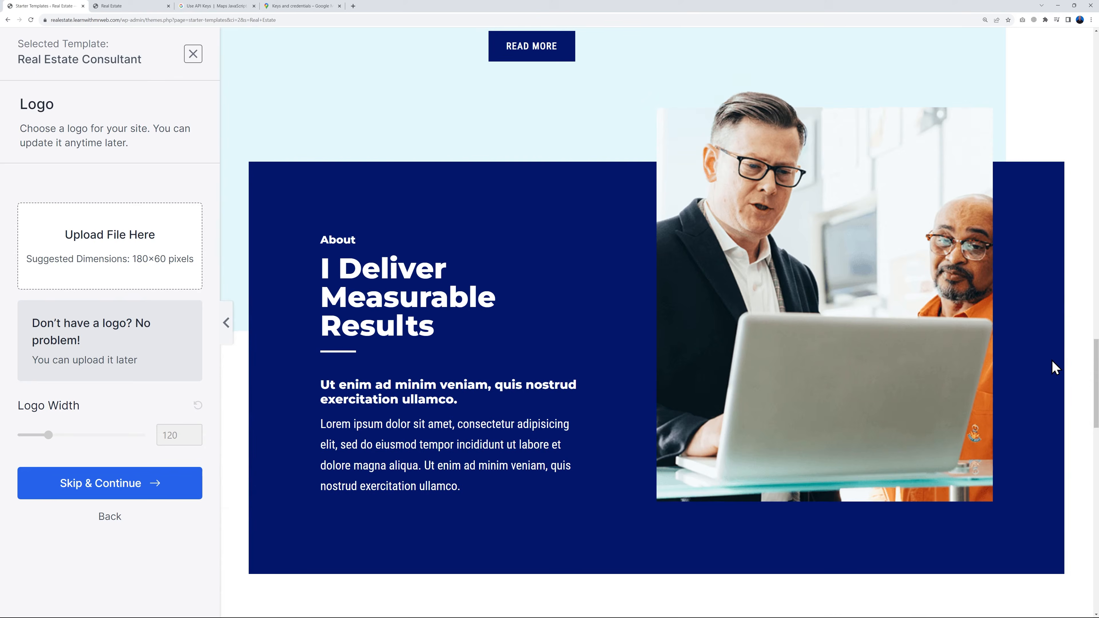
scroll(1053, 392, "down", 5)
scroll(1053, 392, "up", 20)
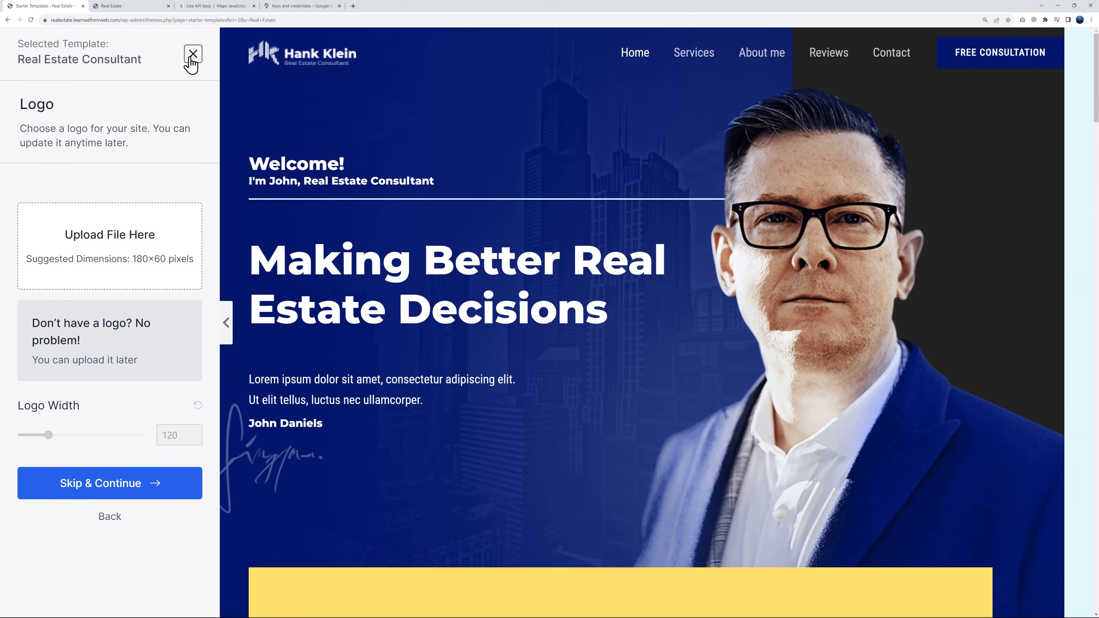
left_click(192, 54)
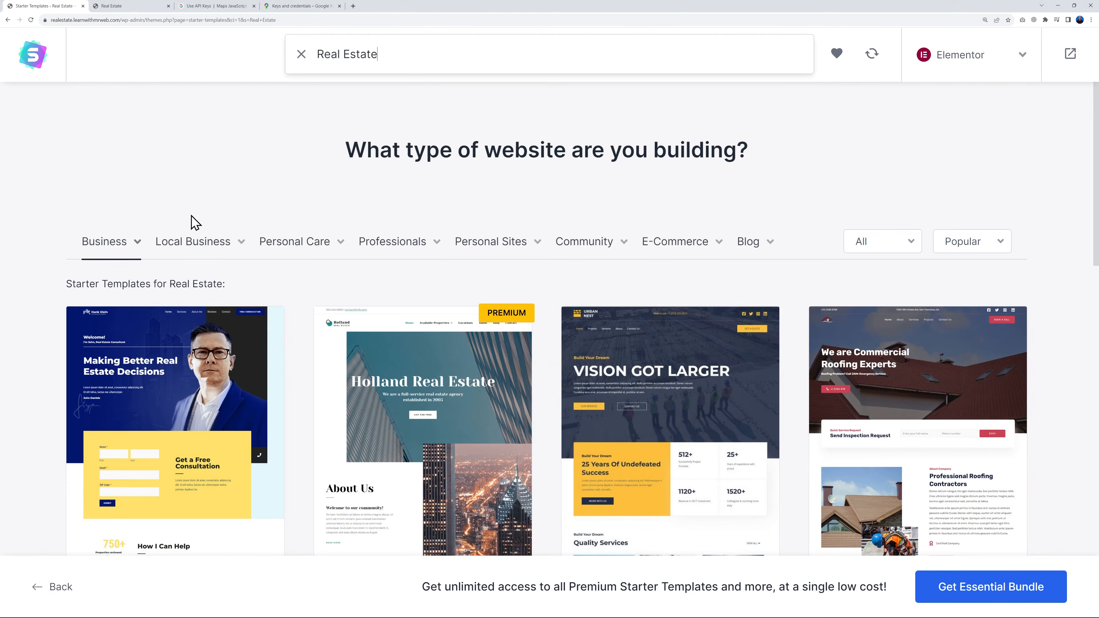
Filter the starter templates by Local Business and select the Local Business template
mouse_move(206, 249)
left_click(208, 249)
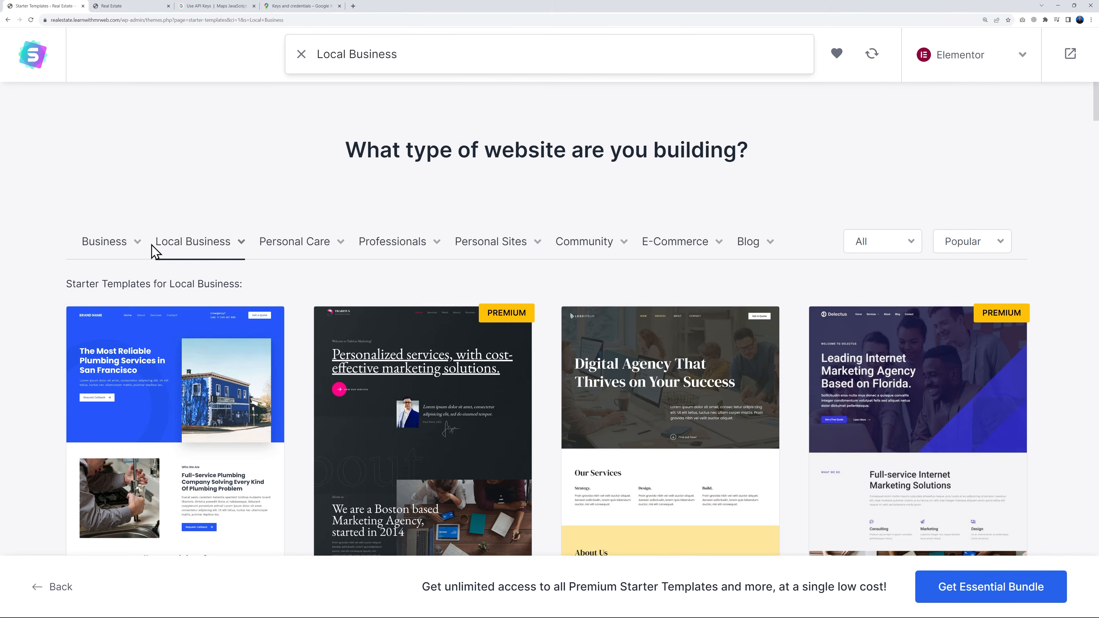
scroll(26, 269, "down", 2)
scroll(19, 400, "down", 2)
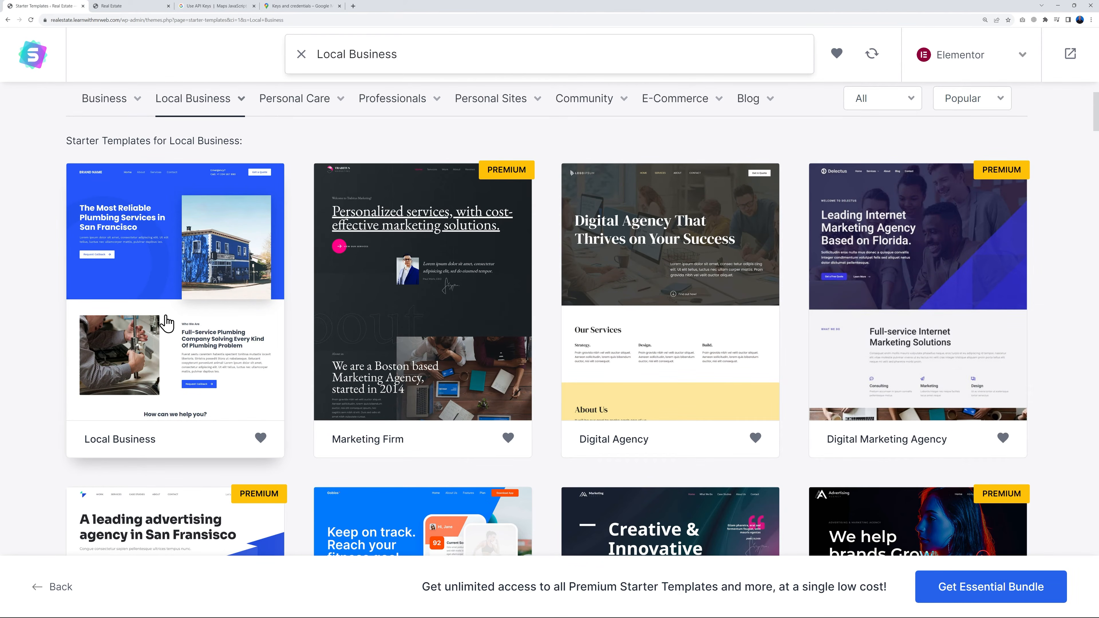
left_click(183, 304)
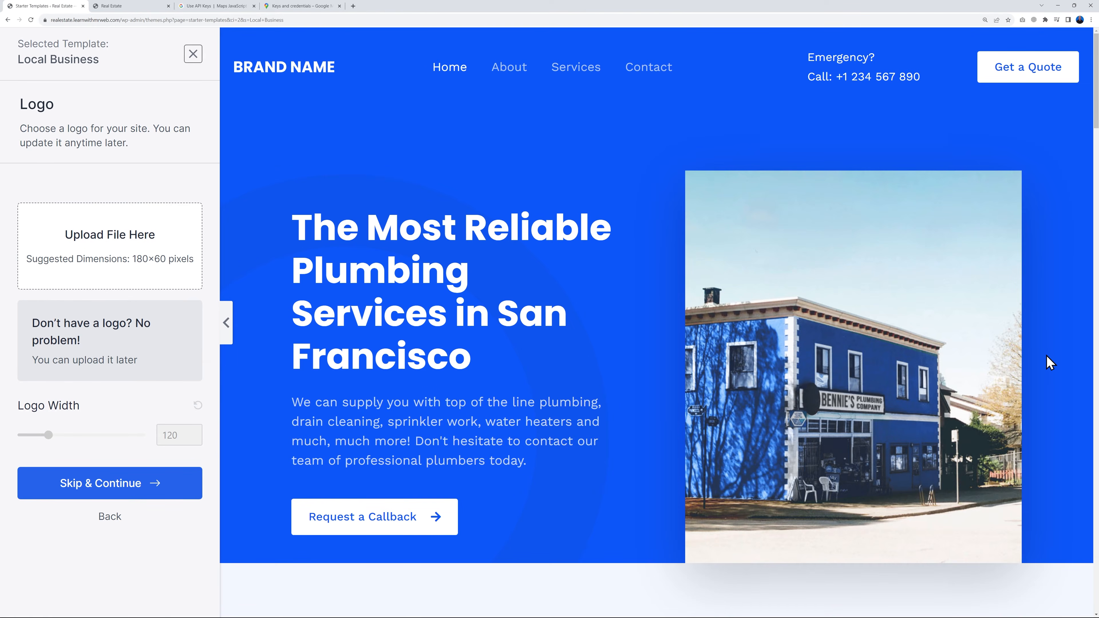
Examine the Local Business template's sections down to the footer, and continue without uploading a logo
scroll(1051, 363, "down", 9)
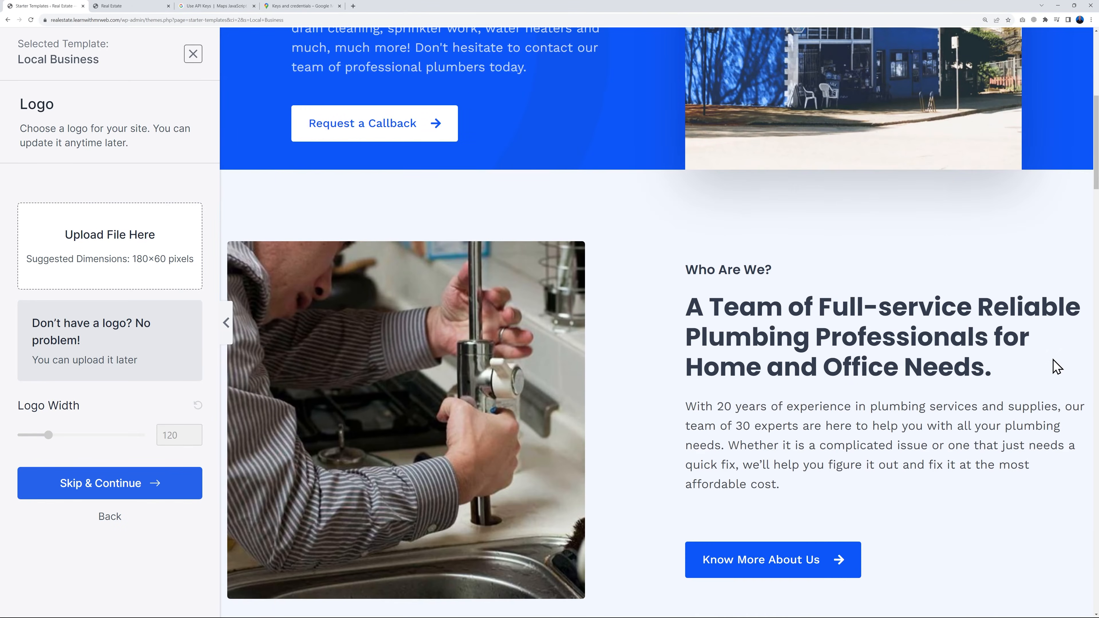
scroll(1056, 367, "down", 12)
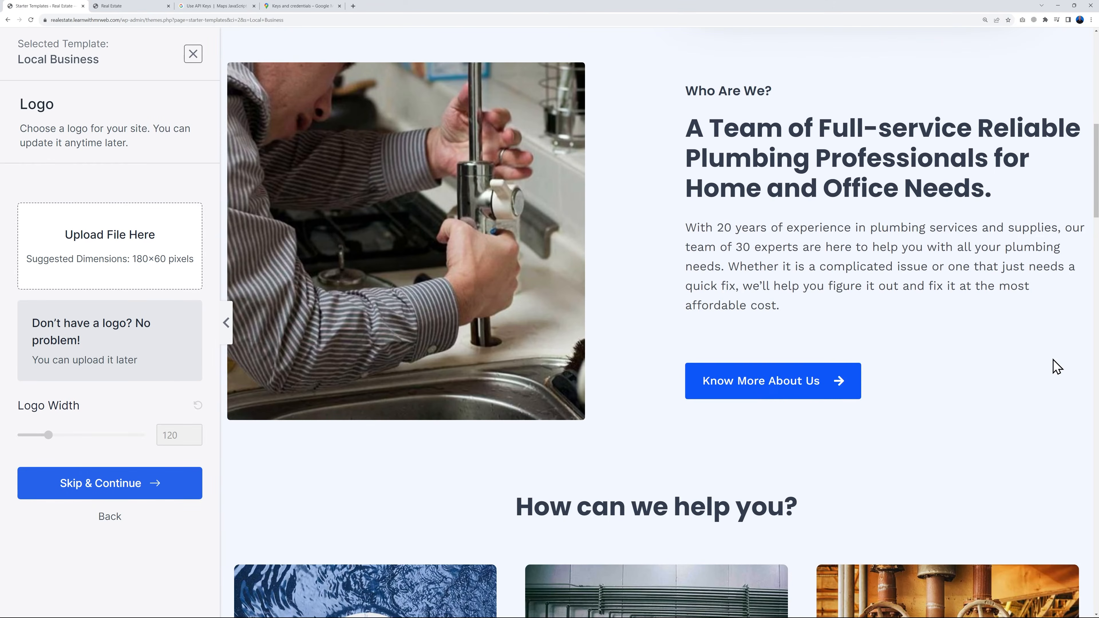
scroll(1080, 366, "down", 20)
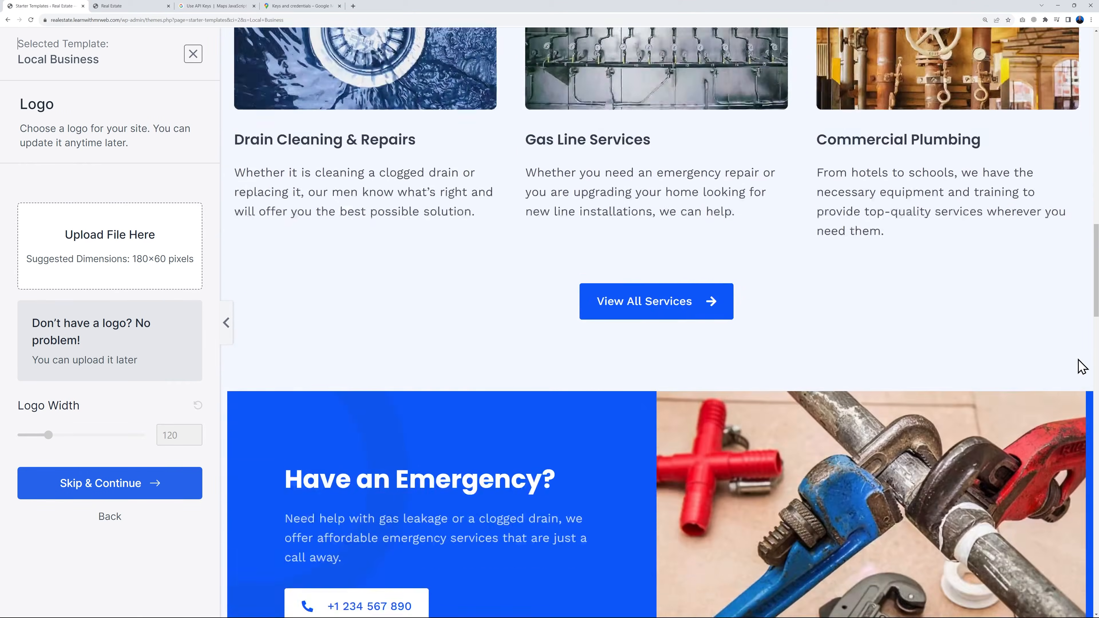
scroll(1045, 366, "down", 6)
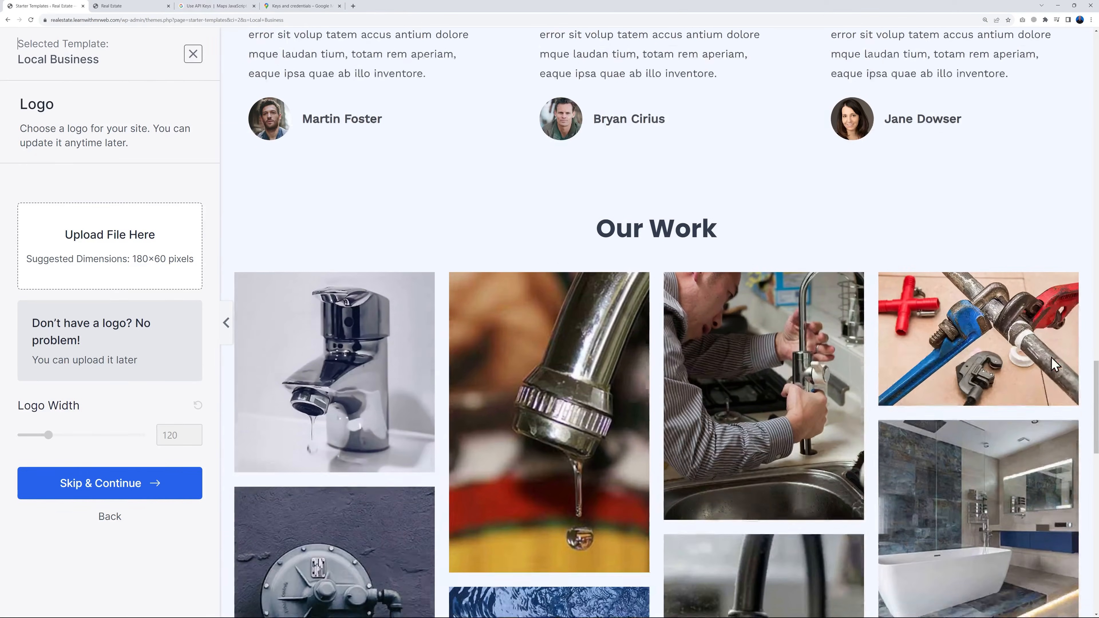
scroll(739, 388, "down", 3)
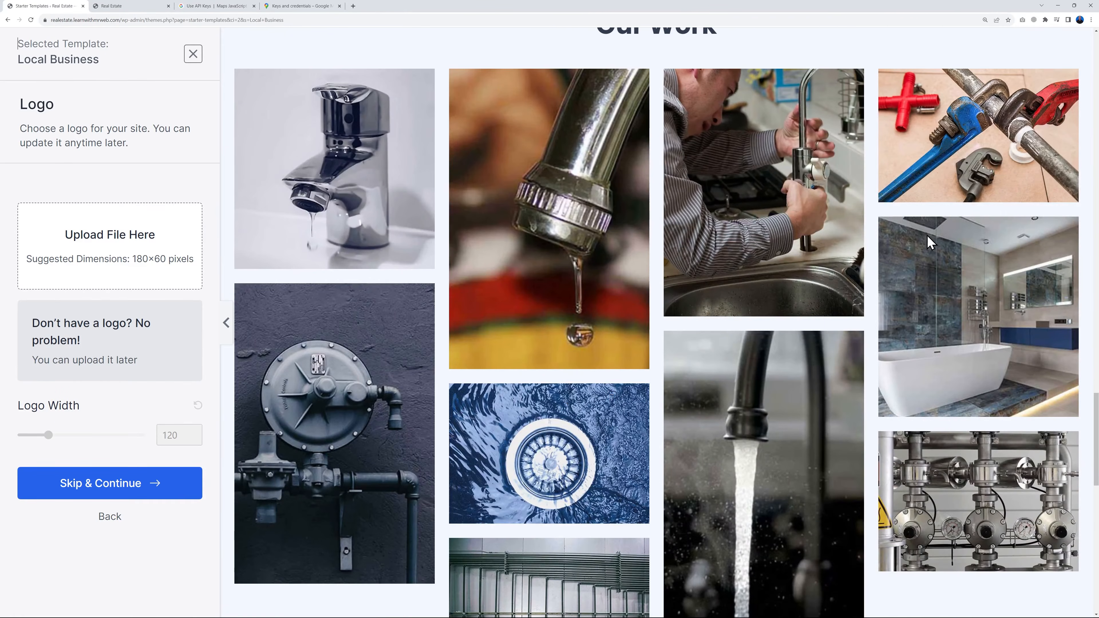
scroll(865, 461, "down", 20)
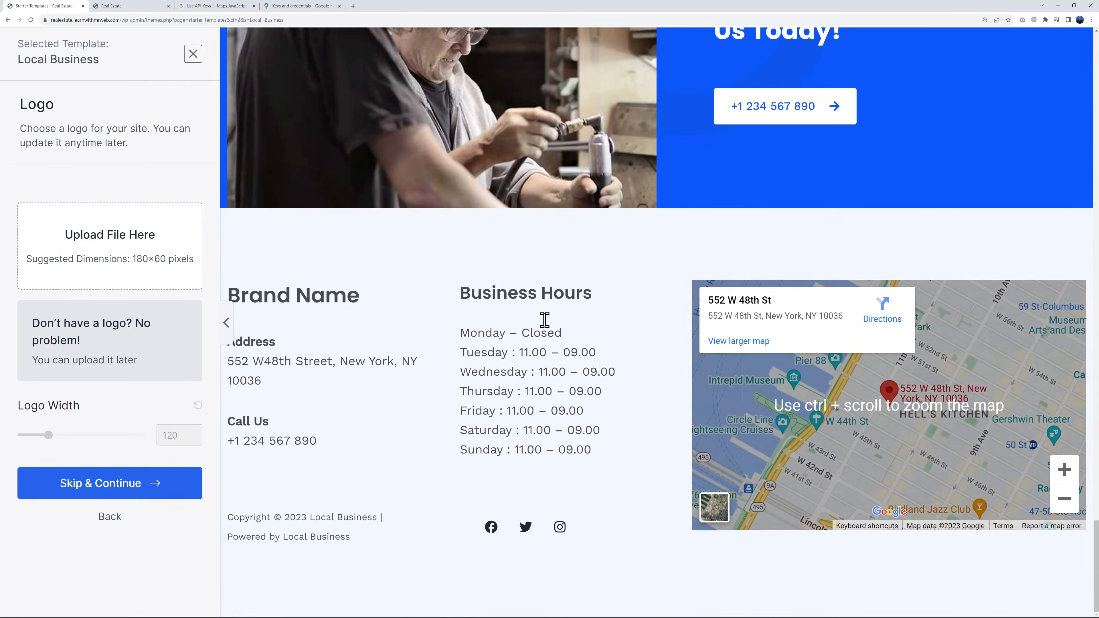
scroll(644, 501, "up", 20)
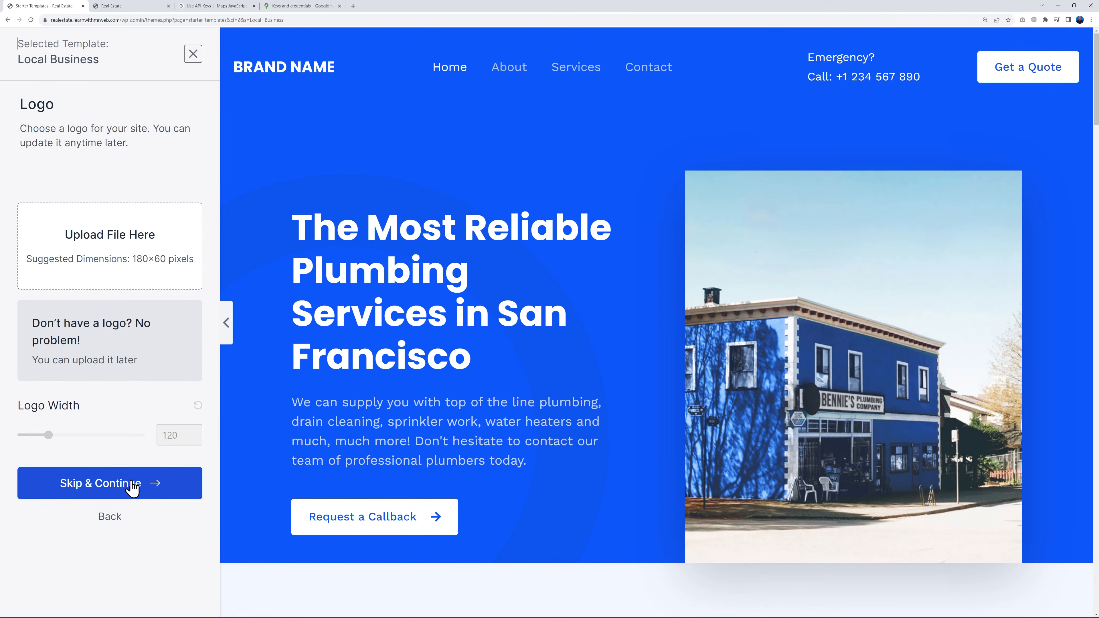
left_click(130, 491)
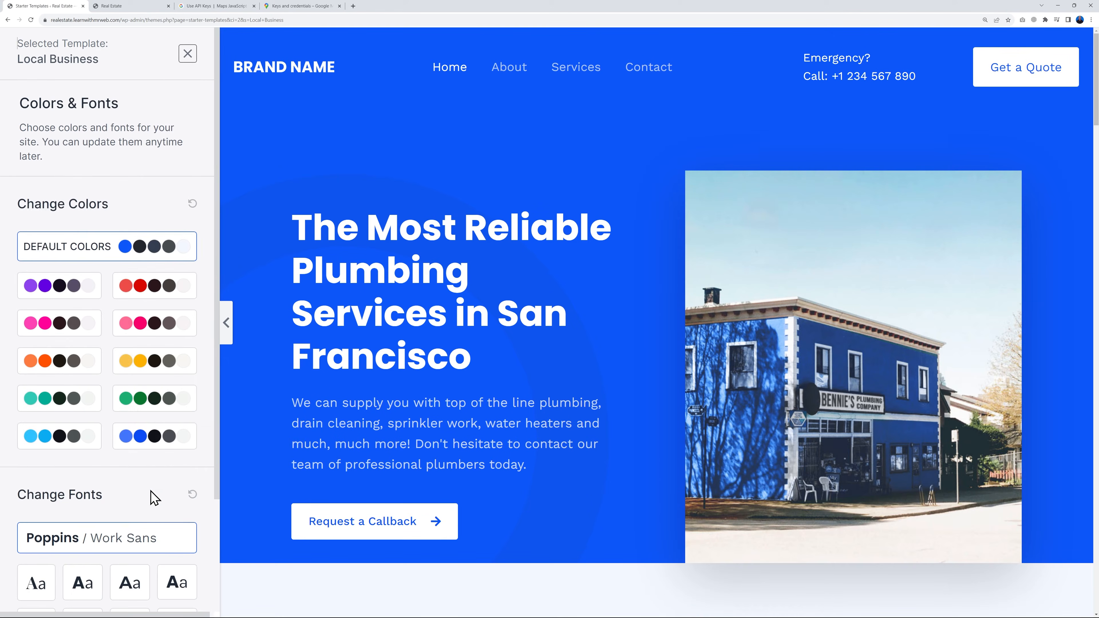
Try several color palettes on the Local Business template, including red and teal, and return to the default colors
left_click(73, 286)
left_click(141, 287)
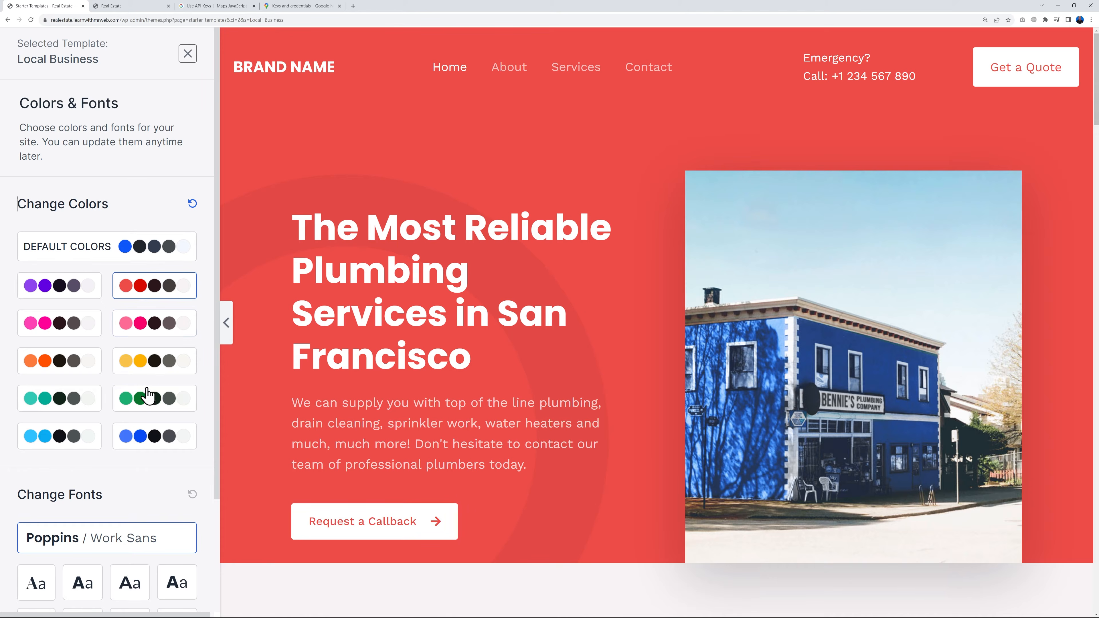
left_click(150, 435)
left_click(68, 400)
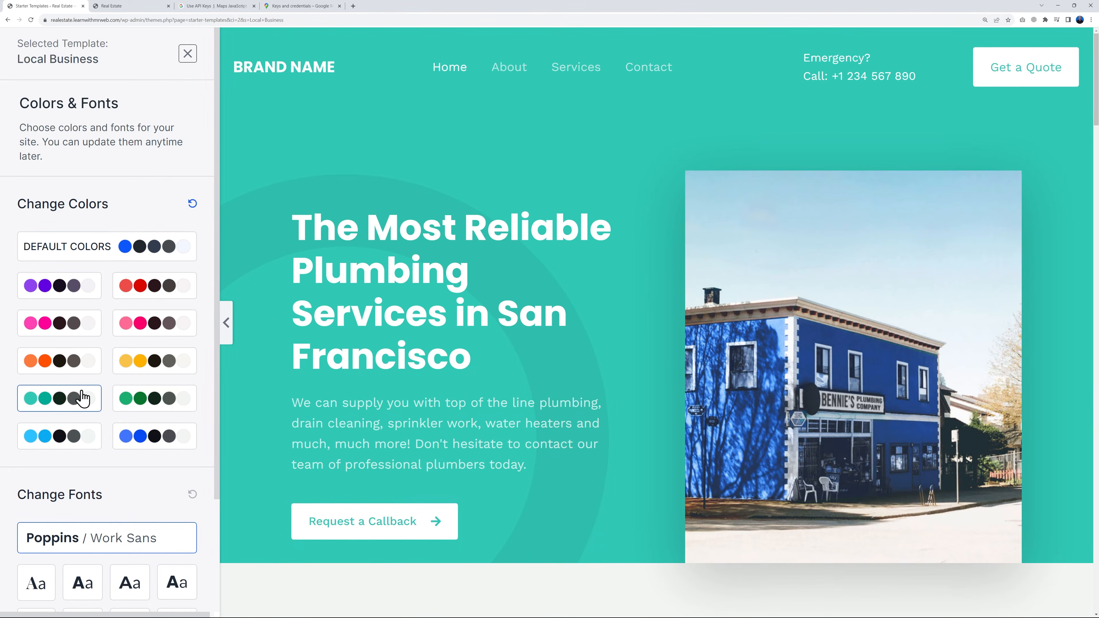
left_click(154, 253)
left_click(77, 288)
left_click(155, 285)
left_click(143, 247)
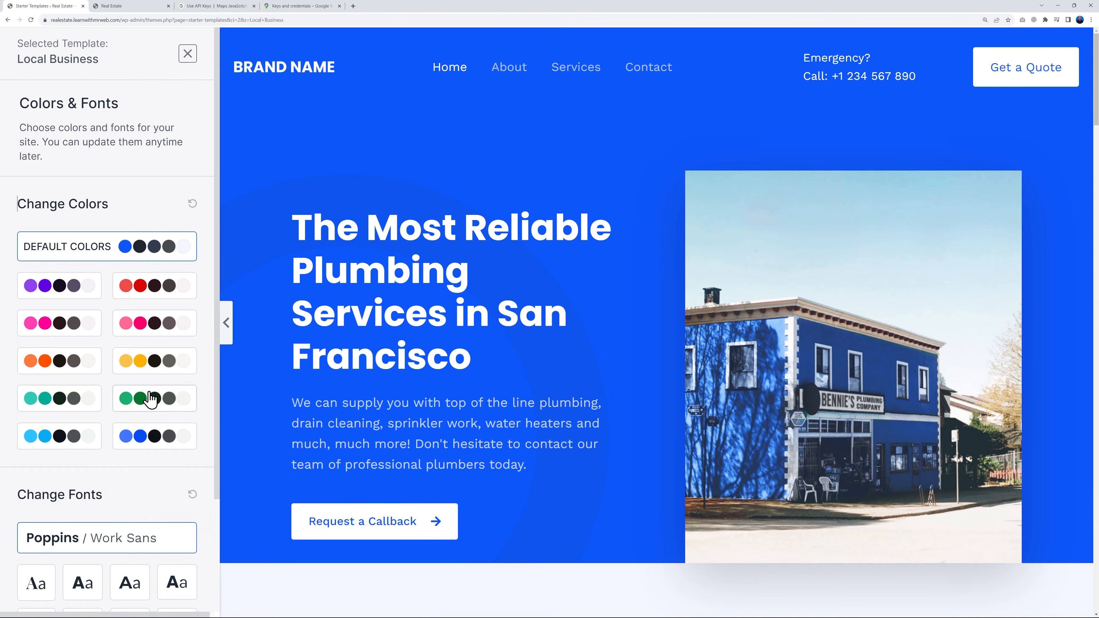
Try several font pairings on the Local Business template, including Montserrat / Lato and Vollkorn / Open Sans, and return to Poppins / Work Sans
scroll(152, 398, "down", 3)
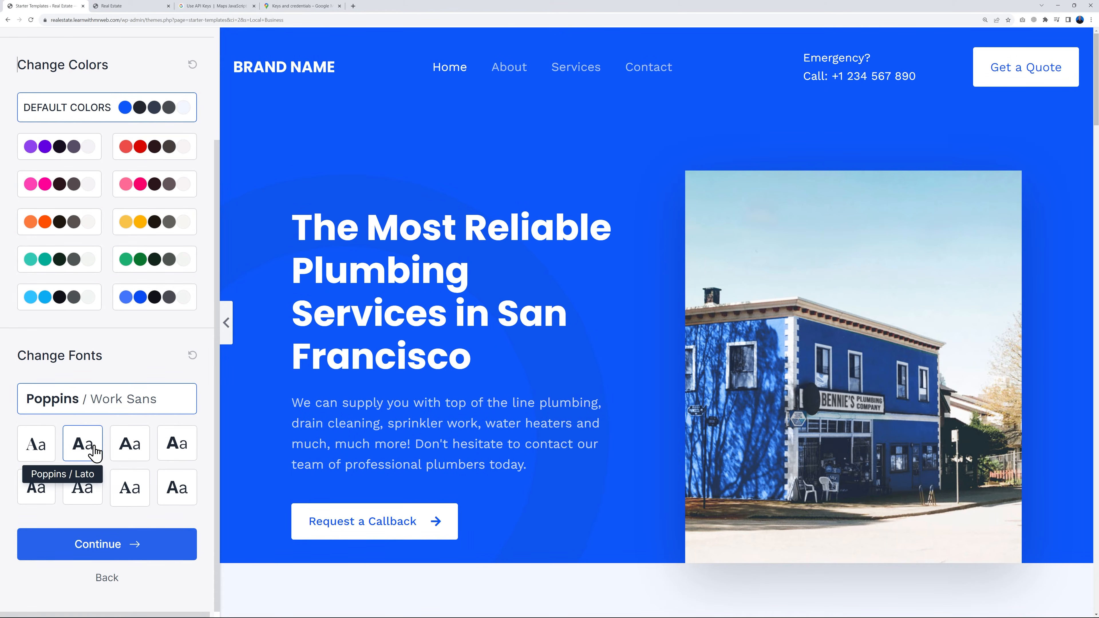
left_click(40, 449)
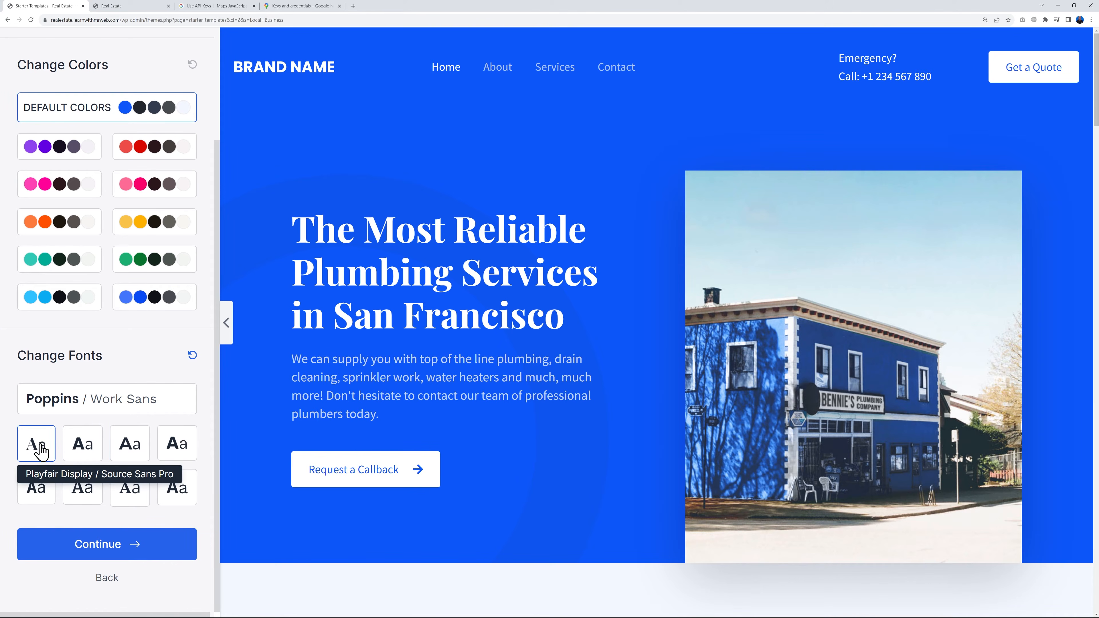
left_click(89, 453)
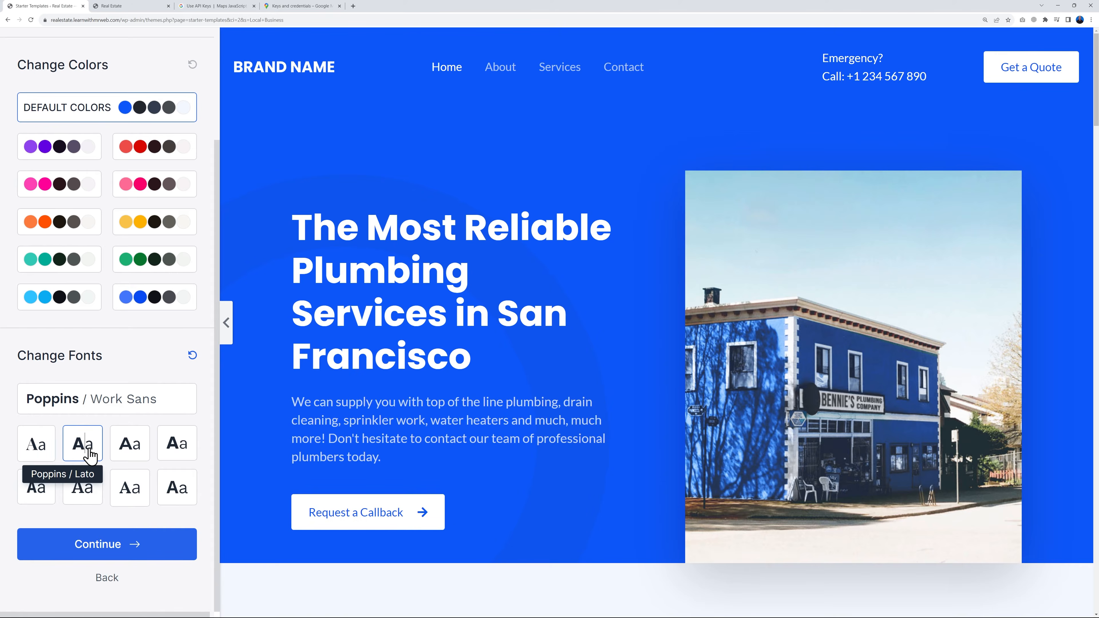
left_click(130, 447)
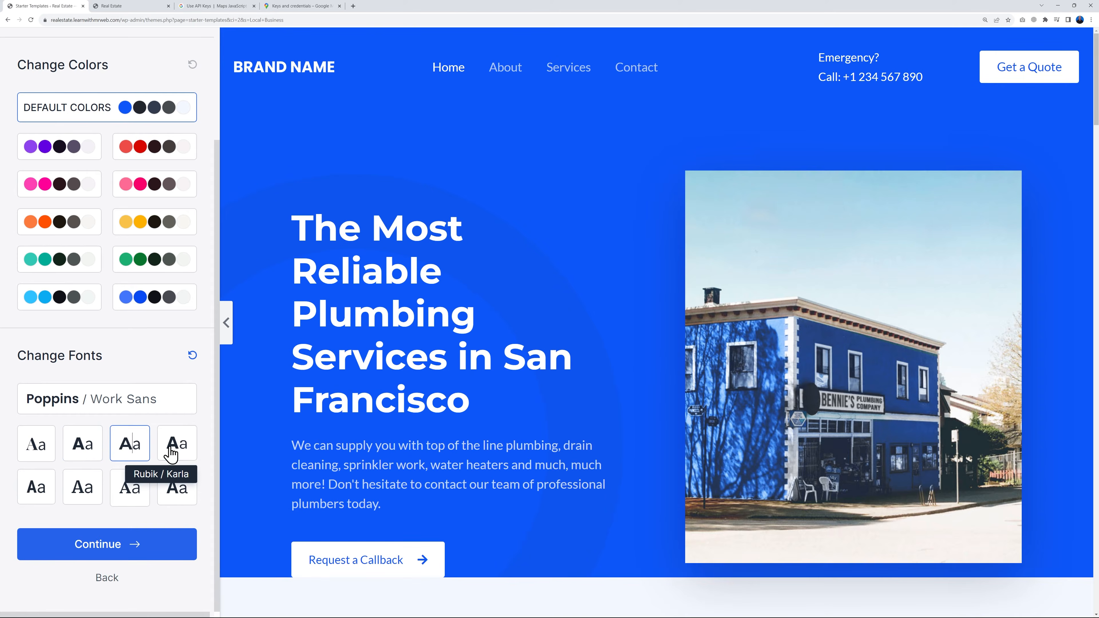
left_click(179, 489)
left_click(138, 497)
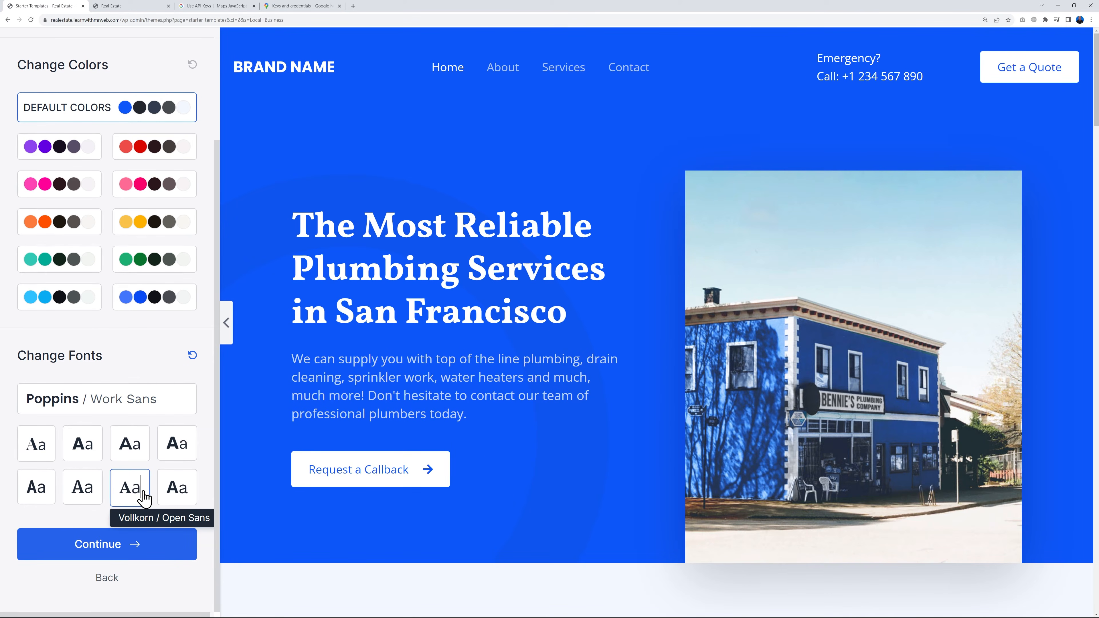
left_click(91, 492)
left_click(42, 491)
left_click(86, 405)
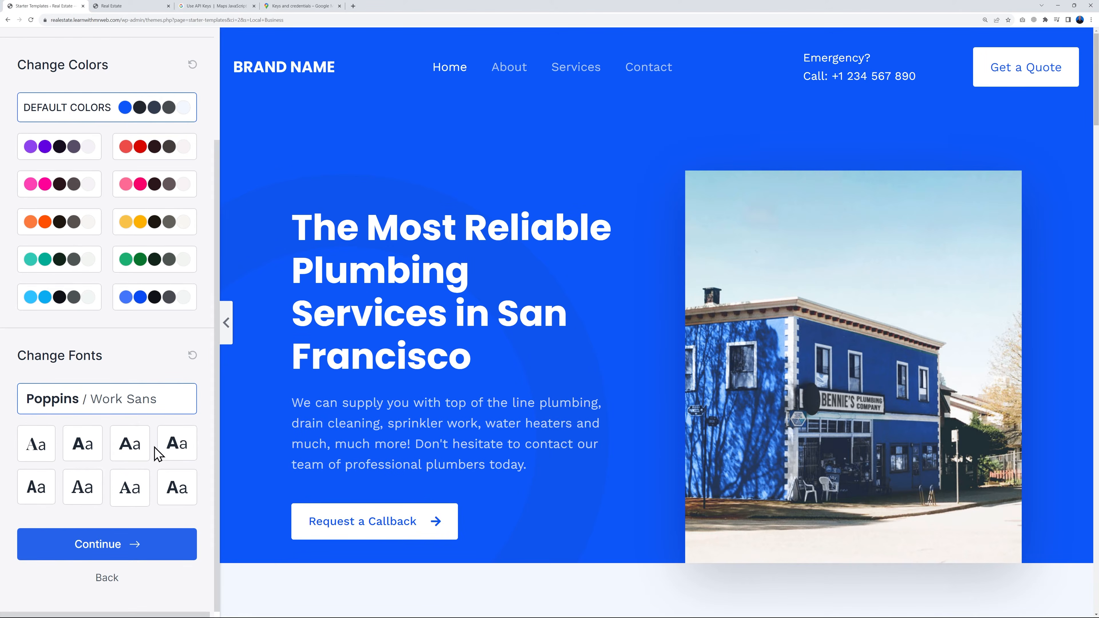
Continue with the chosen fonts and build the website with all the preselected import options, leaving the personal details empty
left_click(126, 544)
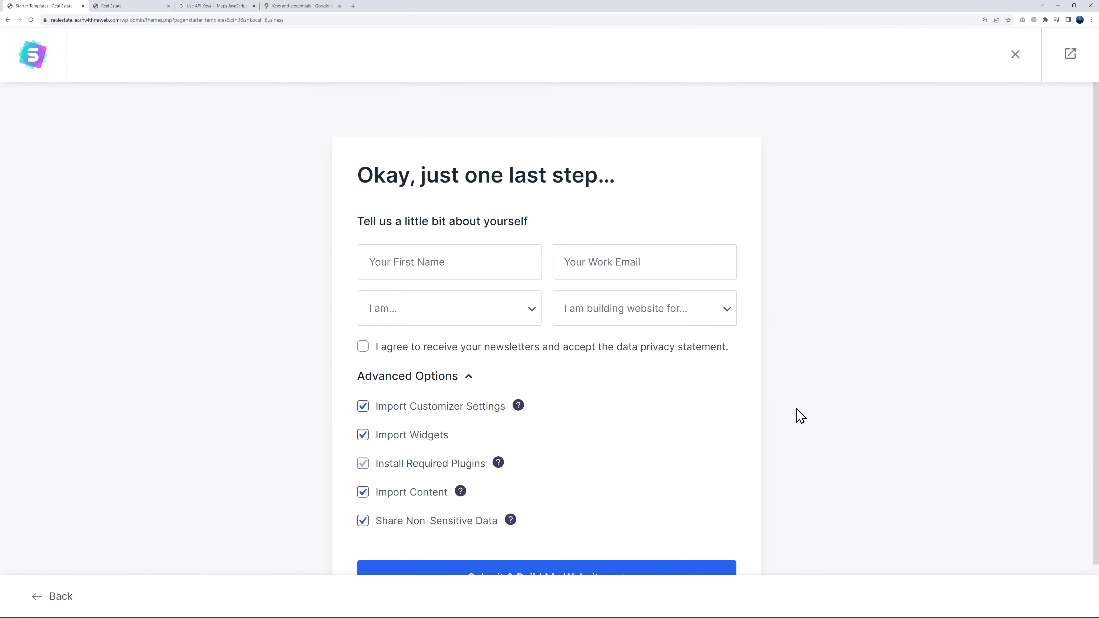
scroll(801, 416, "down", 2)
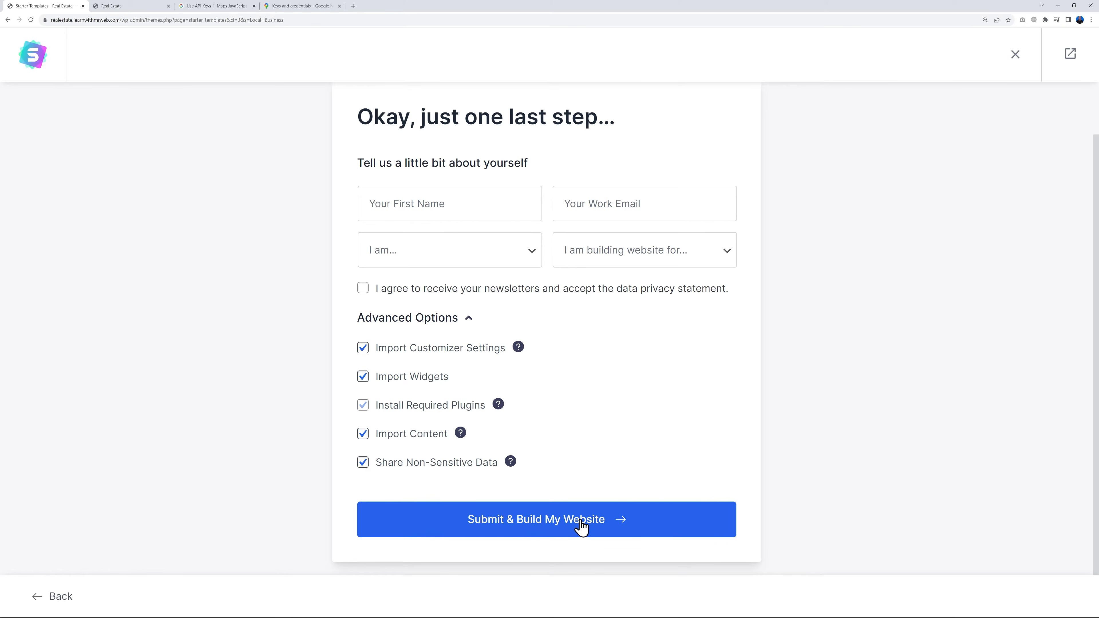
left_click(588, 523)
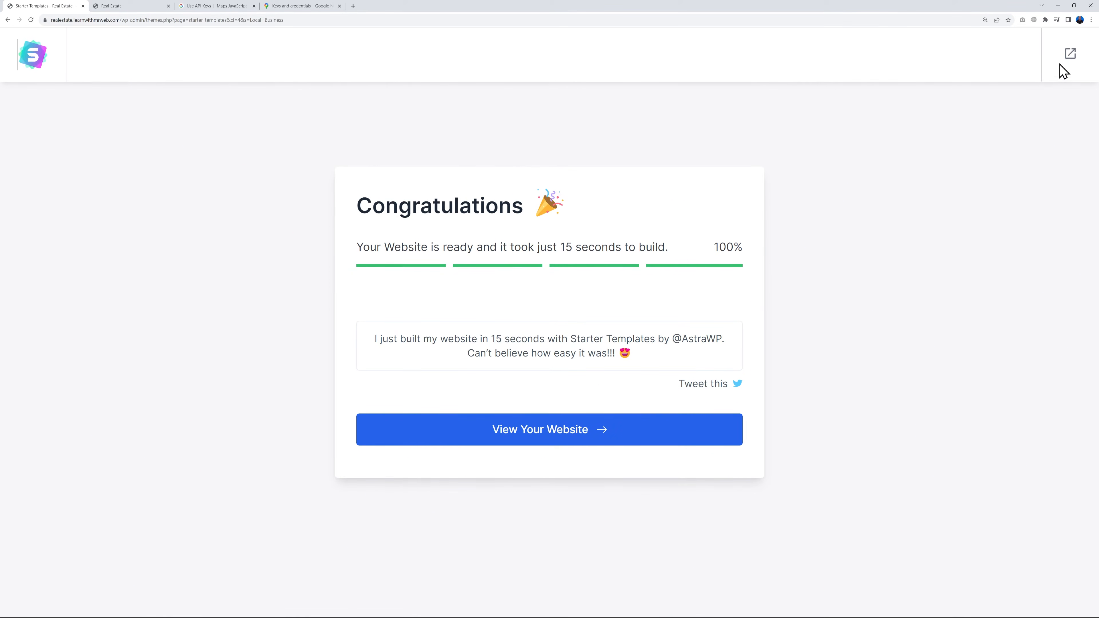
Exit the starter template wizard to the WordPress dashboard and postpone the Starter Templates rating request
left_click(1069, 54)
left_click(584, 61)
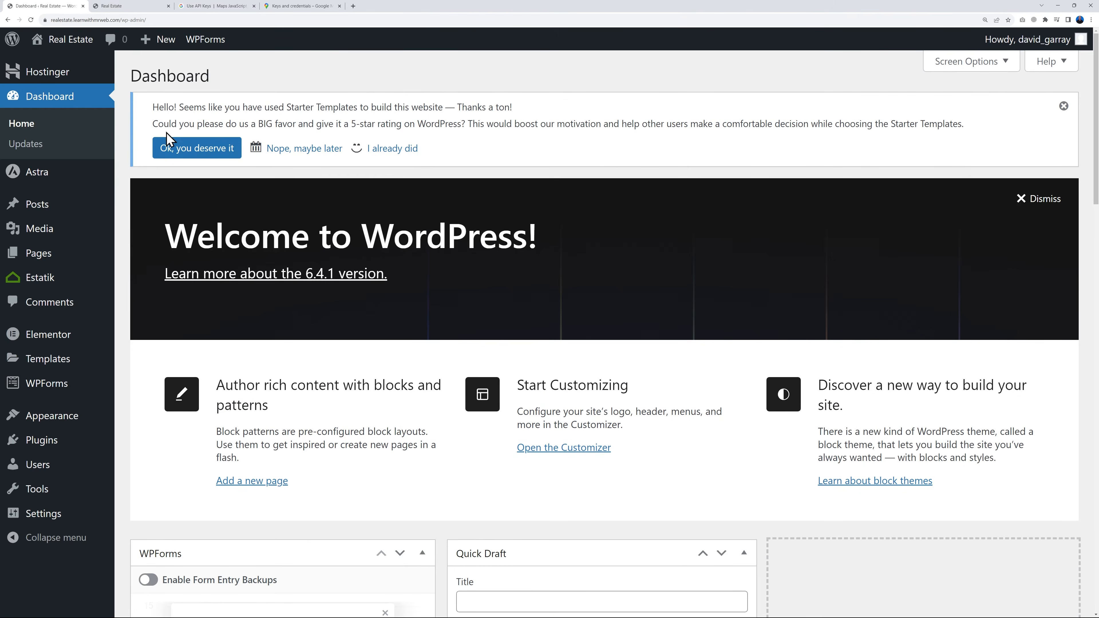
left_click(305, 150)
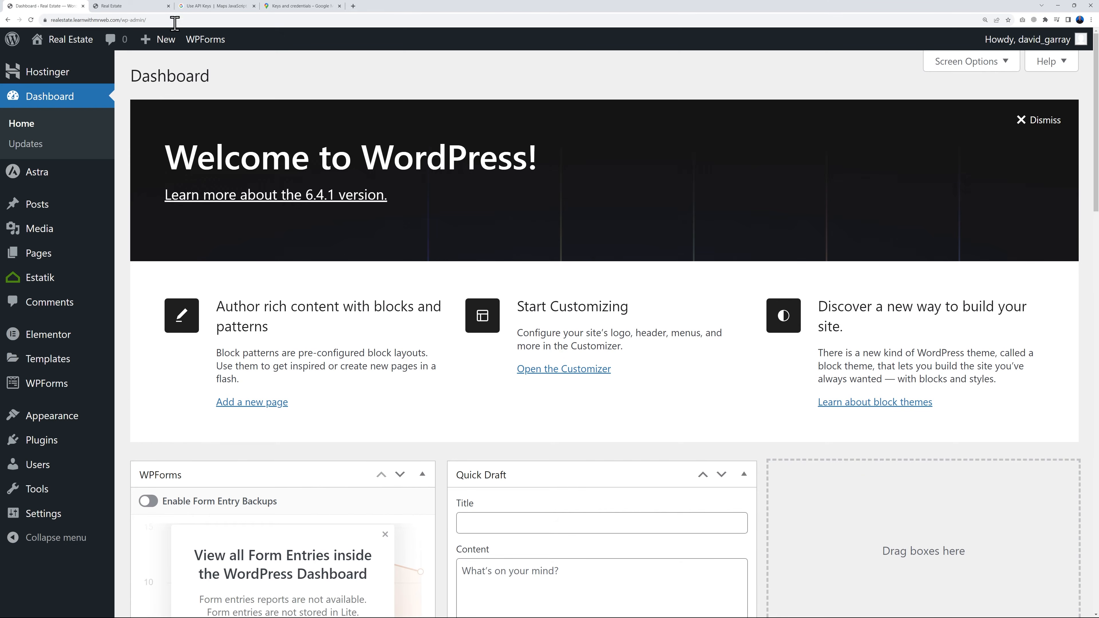
Reload the live Real Estate homepage and examine the imported template's sections down to the footer
left_click(121, 6)
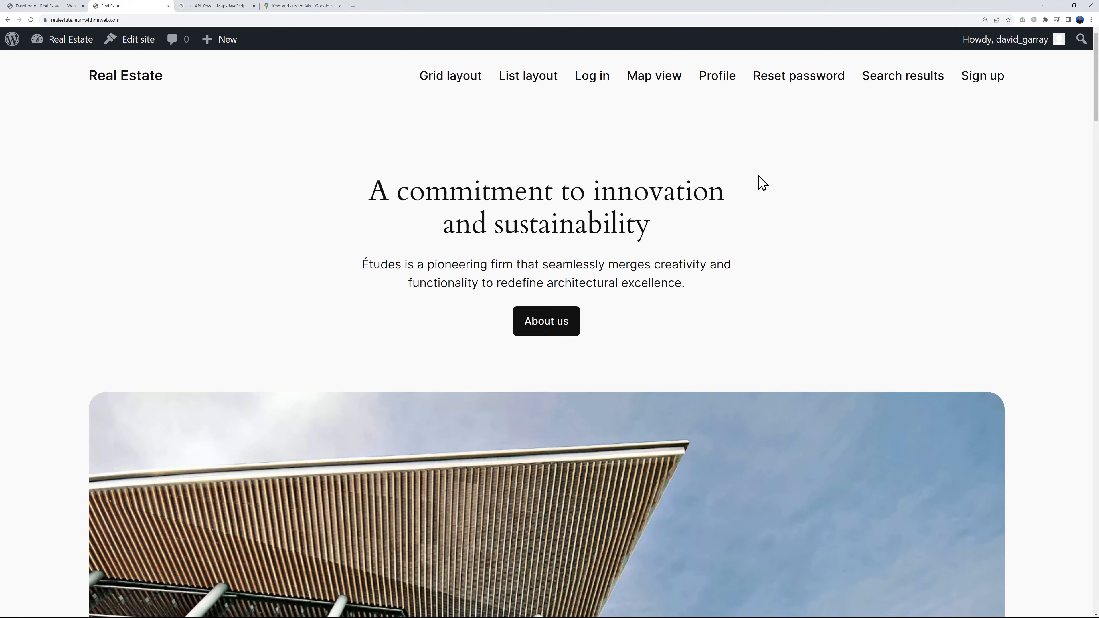
left_click(128, 81)
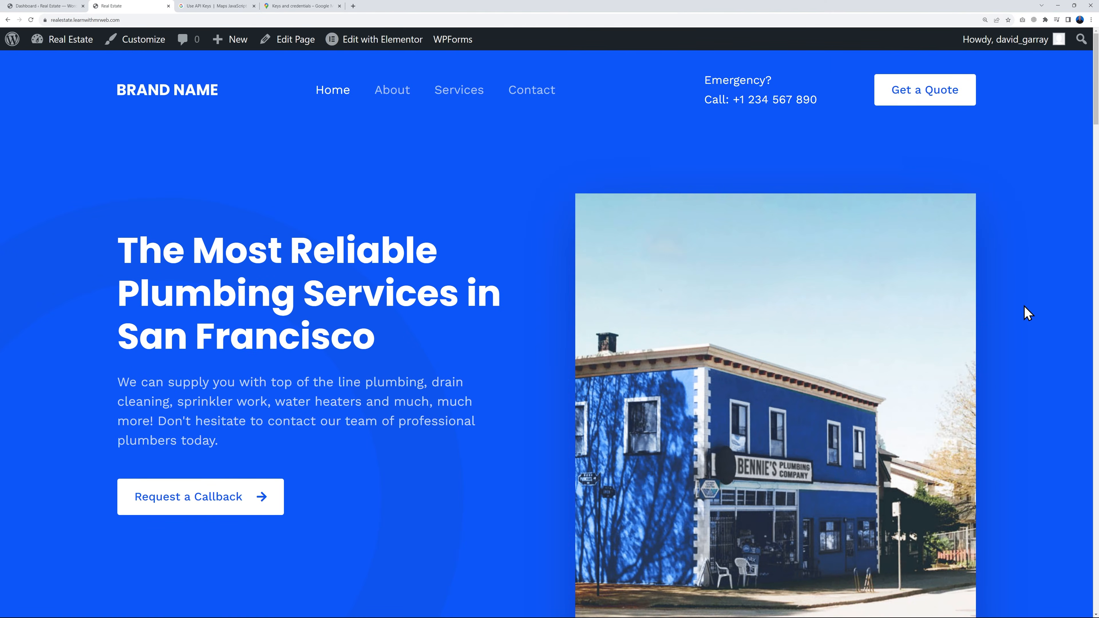
scroll(1028, 312, "down", 15)
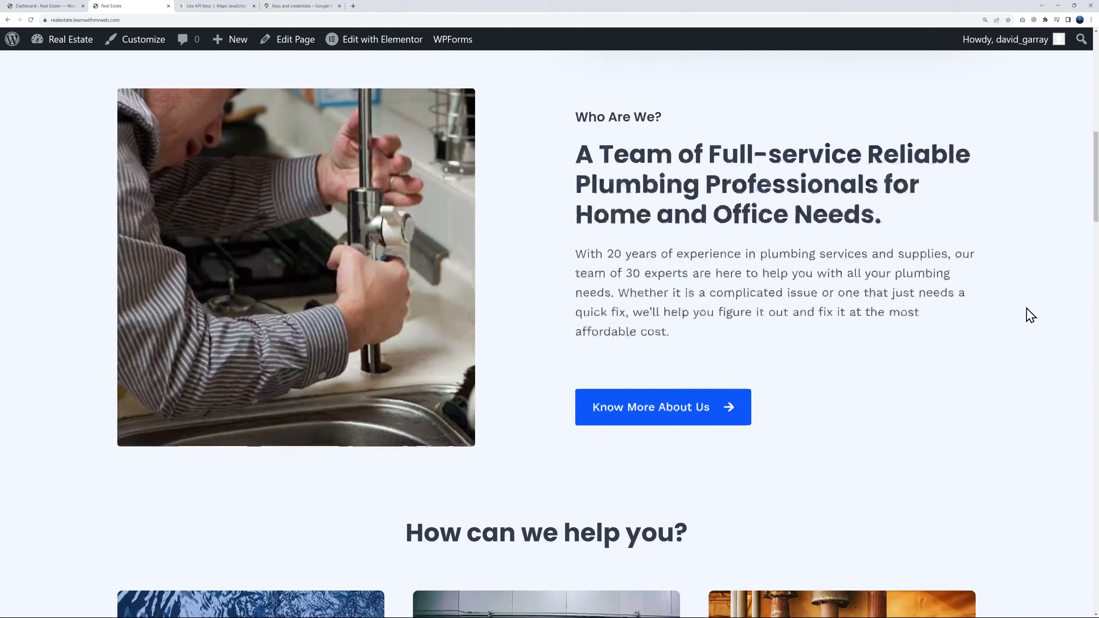
scroll(1031, 316, "down", 15)
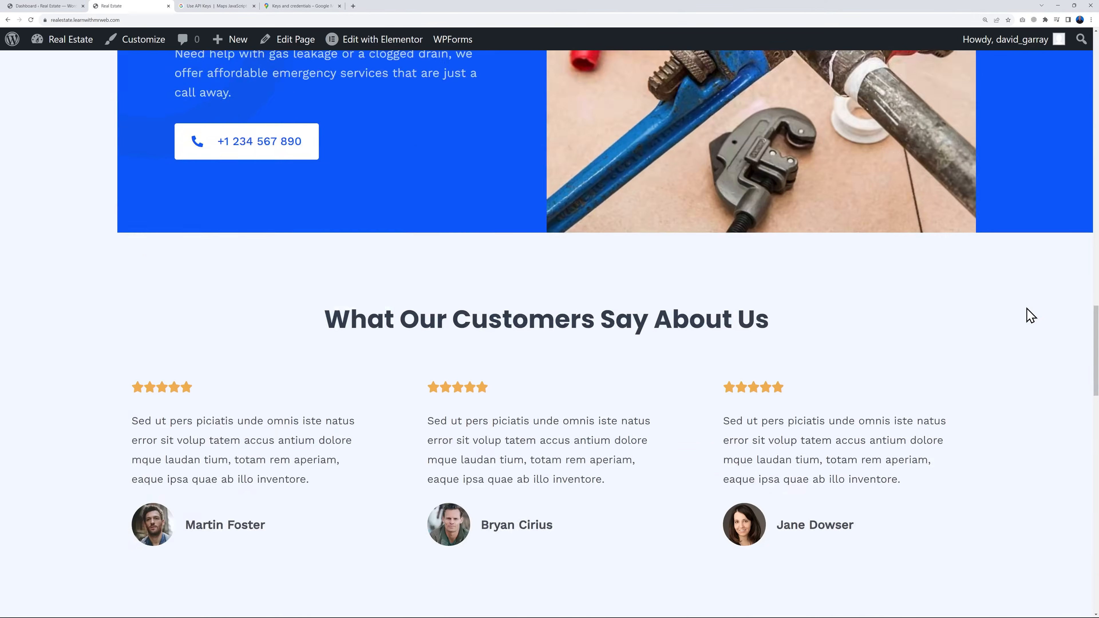
scroll(1032, 321, "down", 15)
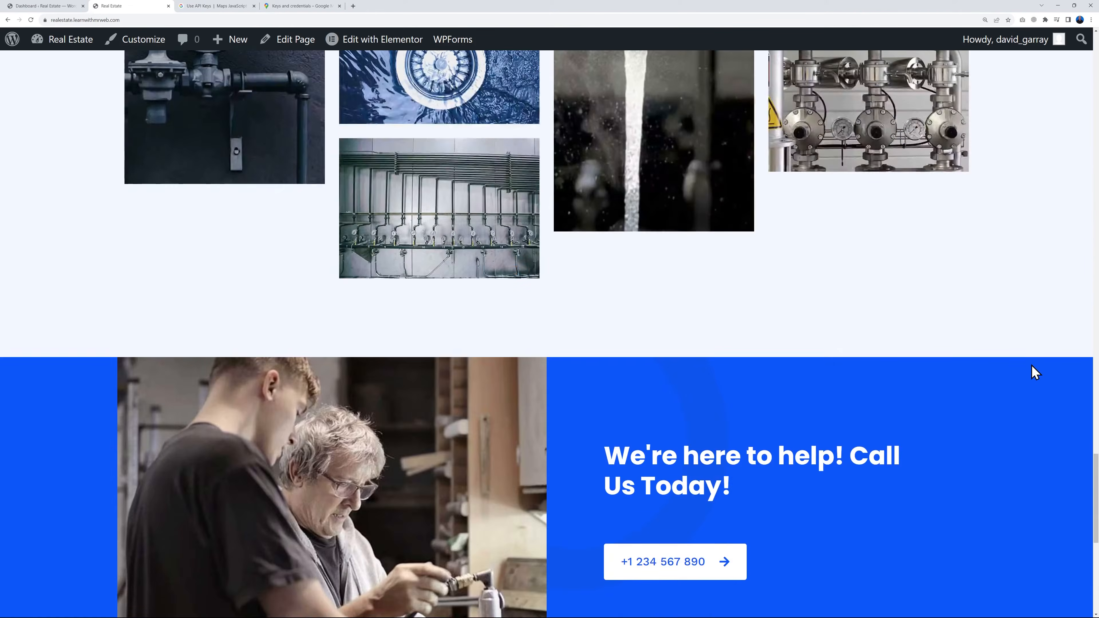
scroll(1031, 365, "down", 5)
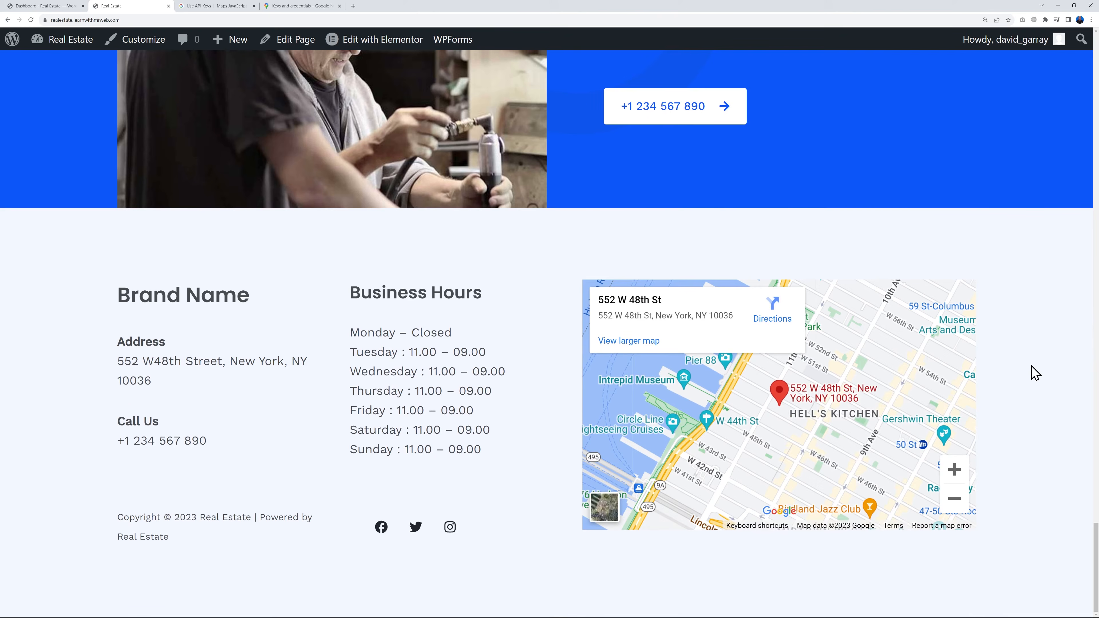
key("Home")
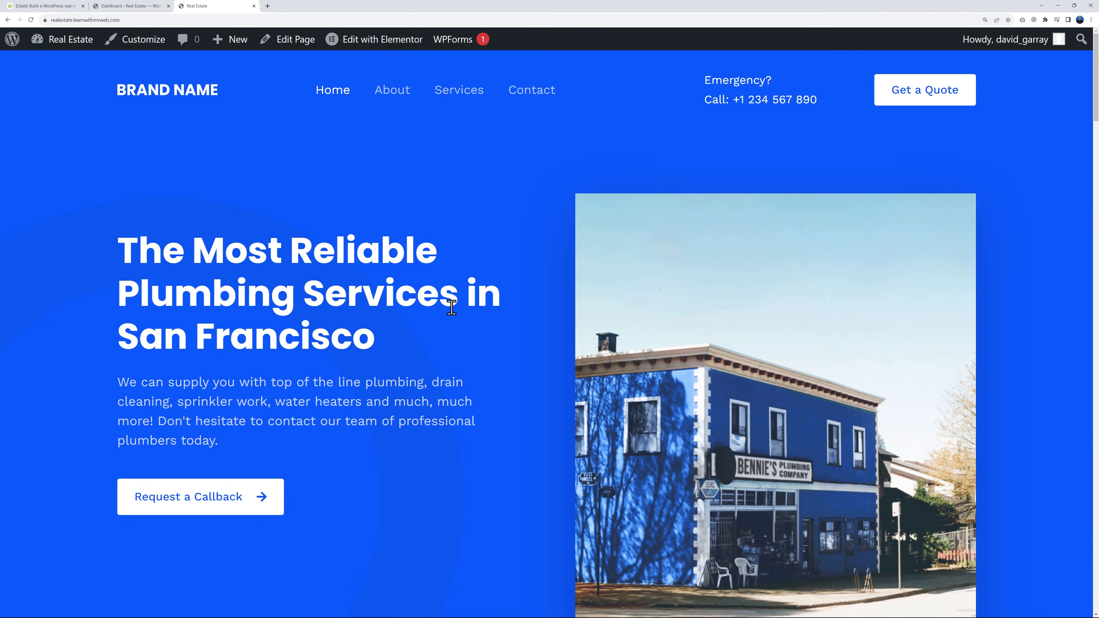
Look over the Estatik options in the WordPress dashboard, and review the live homepage's header, about and services sections
left_click(129, 5)
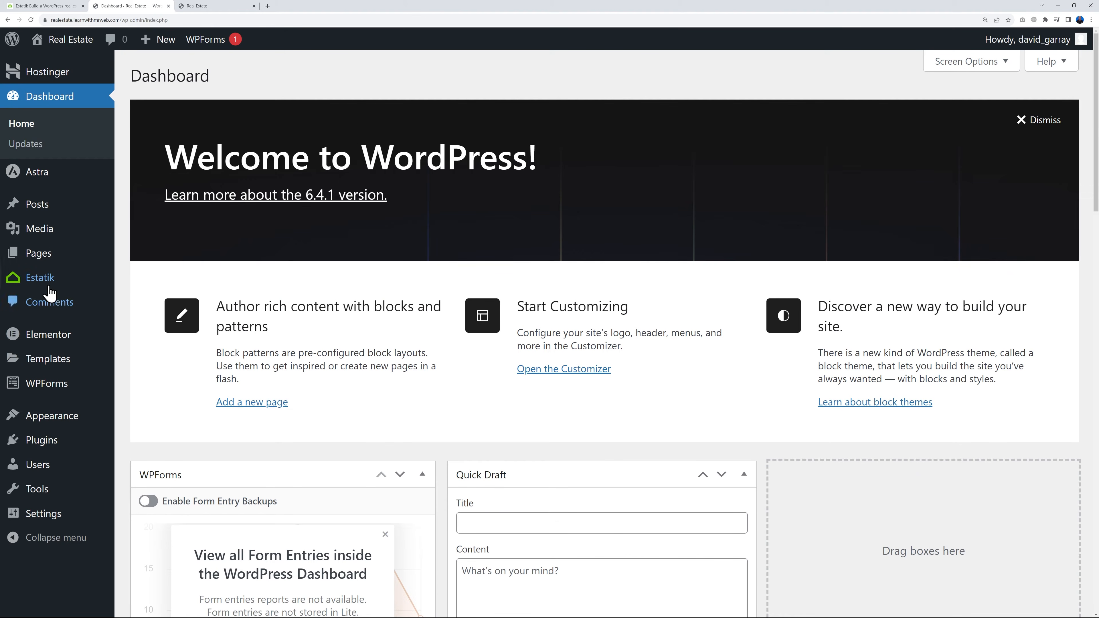
mouse_move(45, 287)
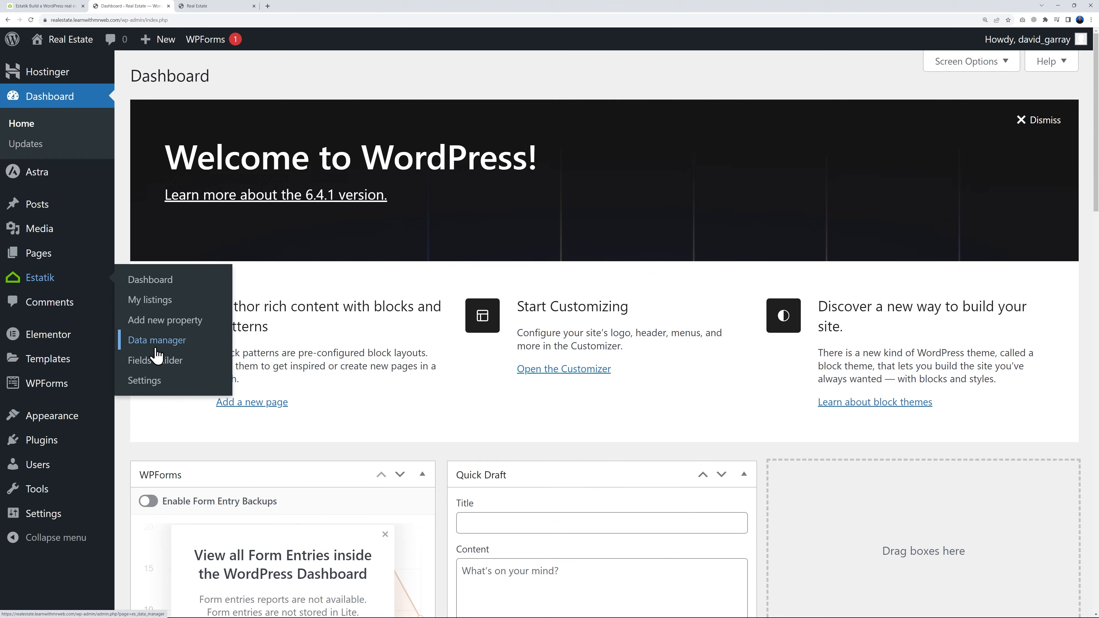
left_click(217, 7)
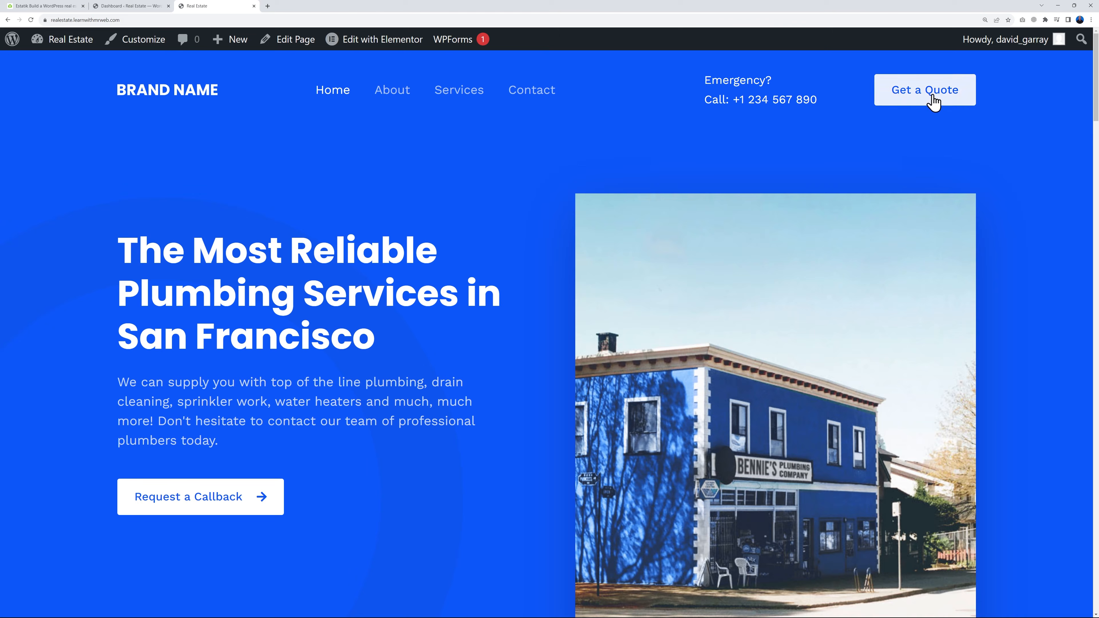
scroll(527, 227, "down", 8)
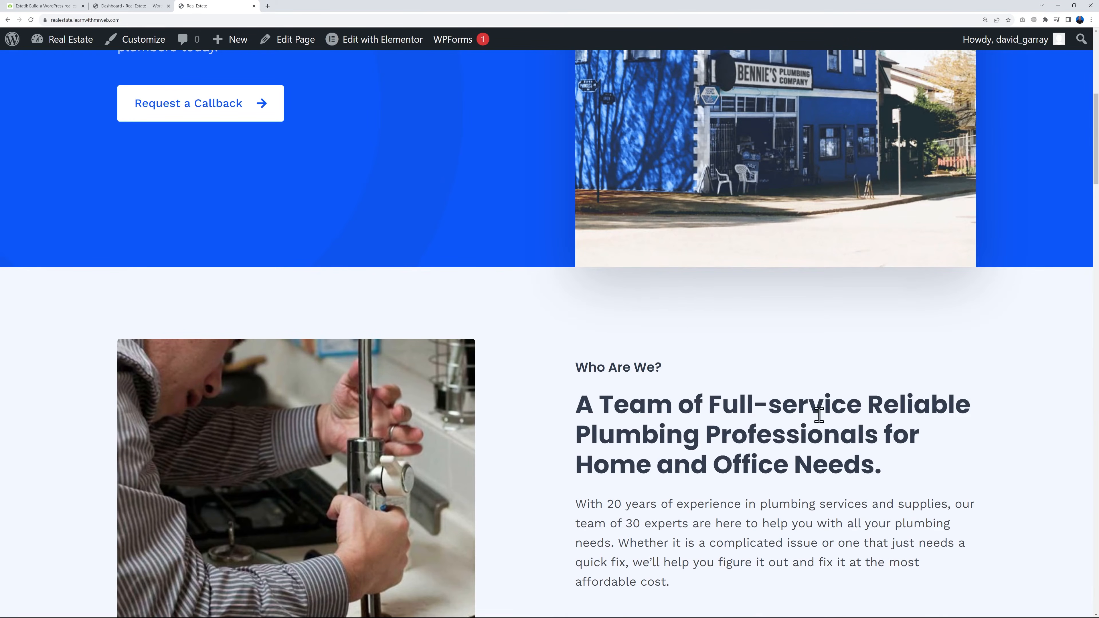
scroll(656, 352, "down", 12)
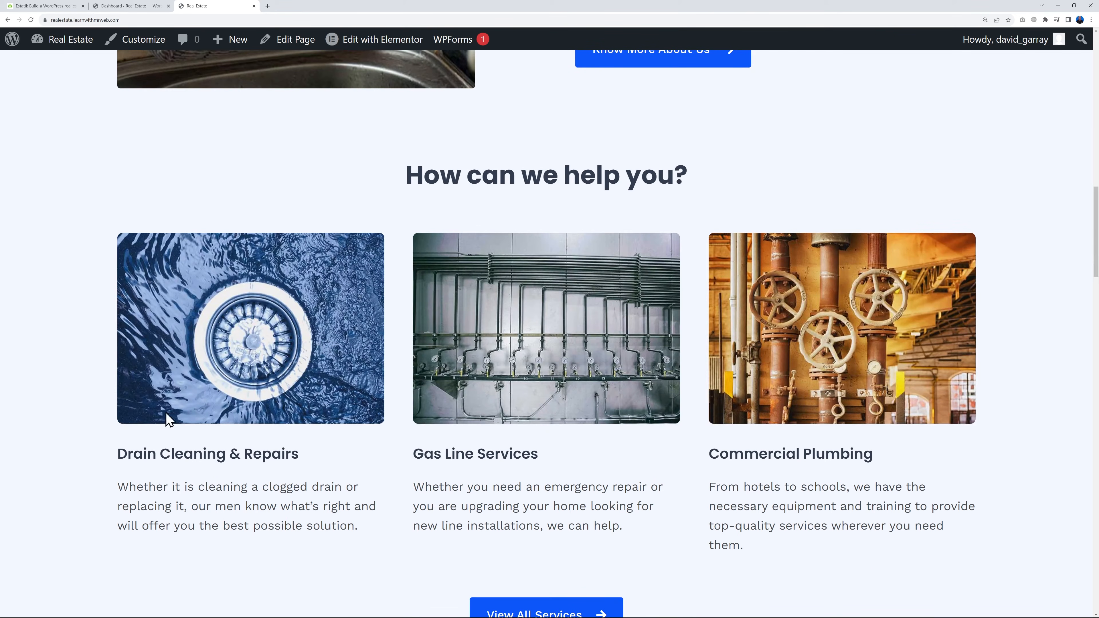
scroll(813, 459, "down", 14)
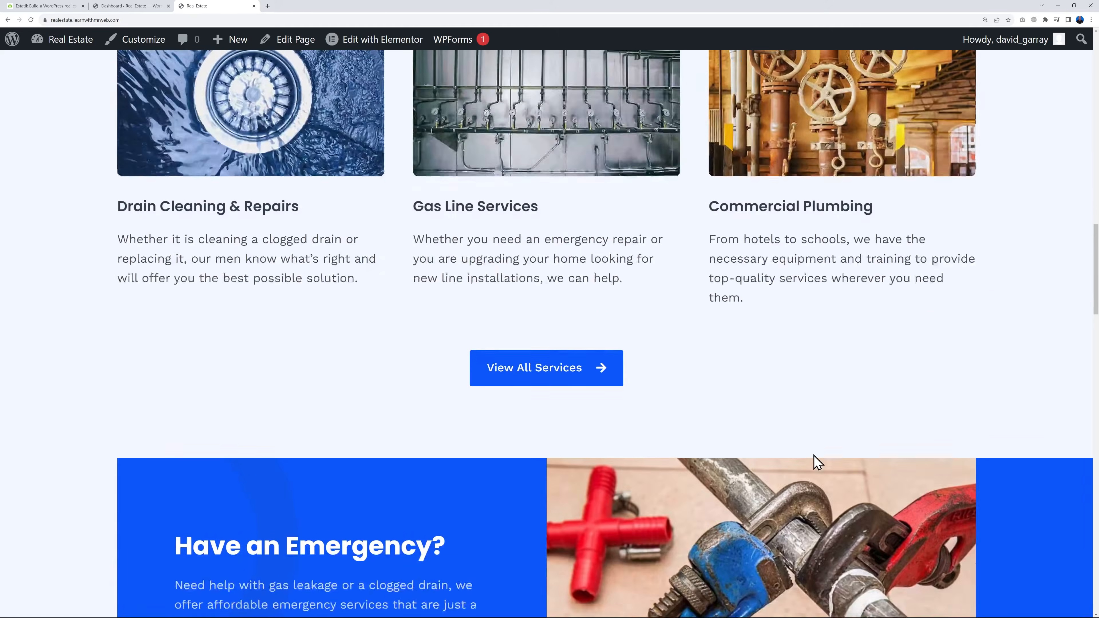
scroll(813, 459, "up", 20)
scroll(813, 454, "up", 6)
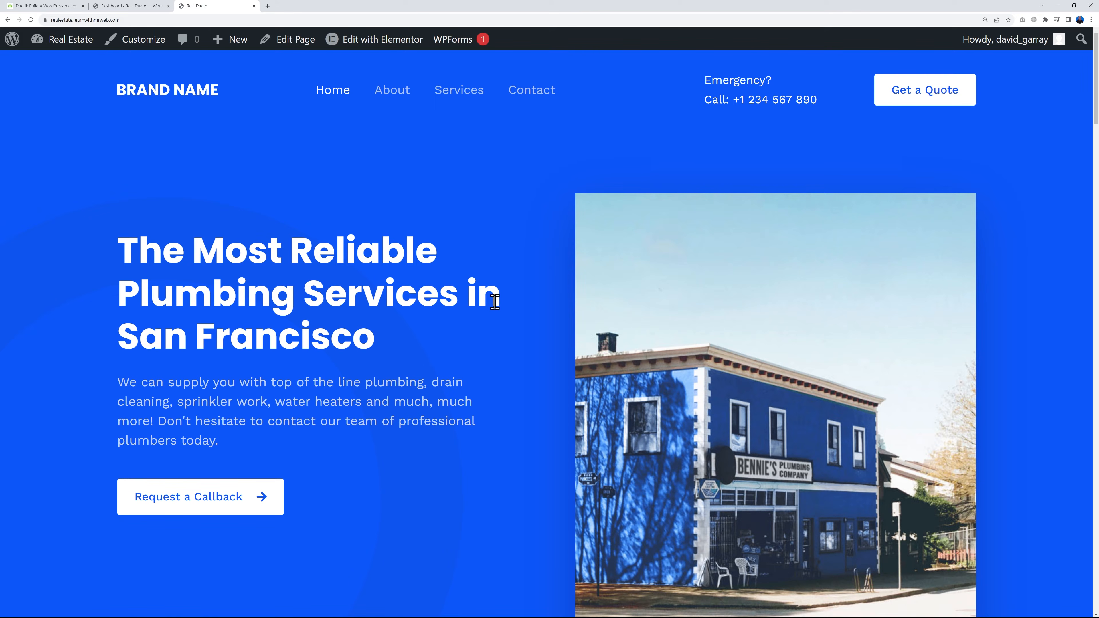
Open the Astra theme Customizer from the WordPress dashboard and bring up the header's logo settings
left_click(147, 6)
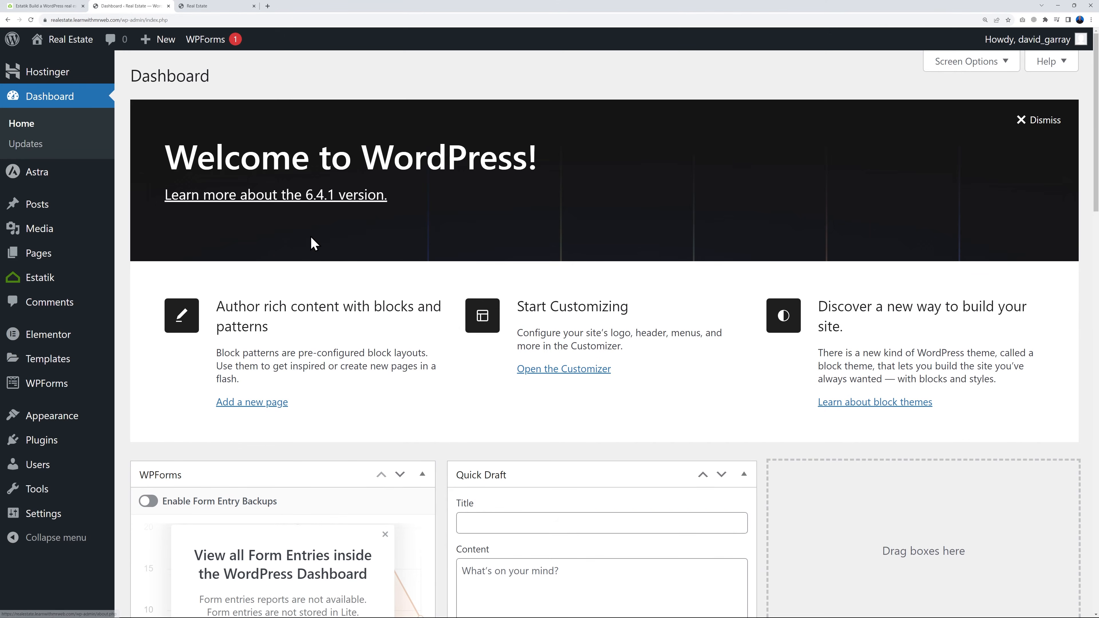
mouse_move(72, 427)
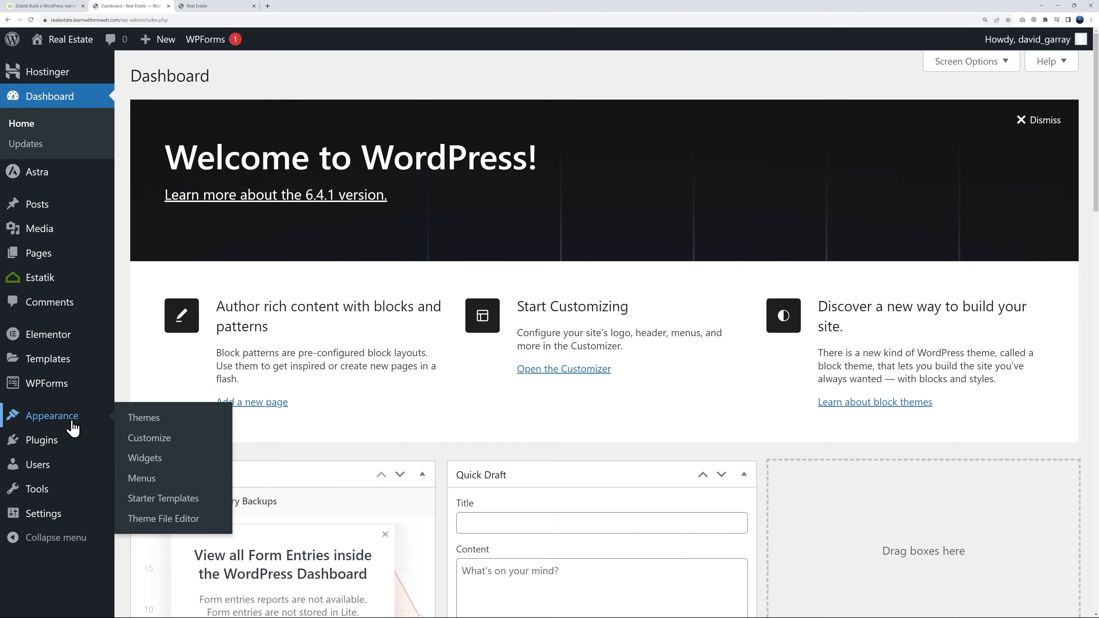
left_click(140, 438)
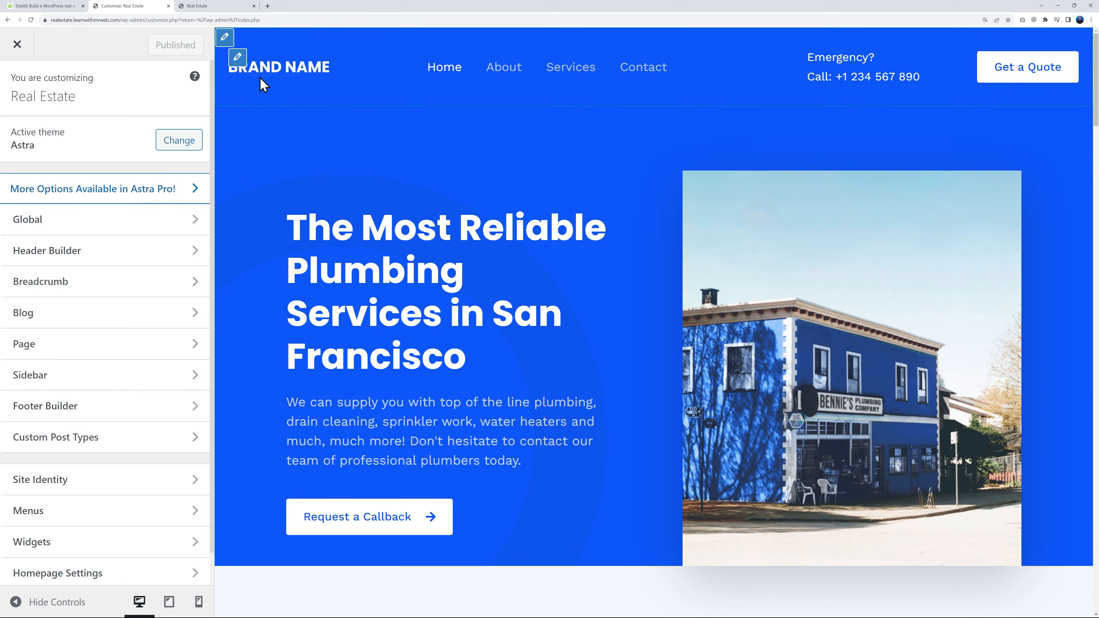
left_click(237, 57)
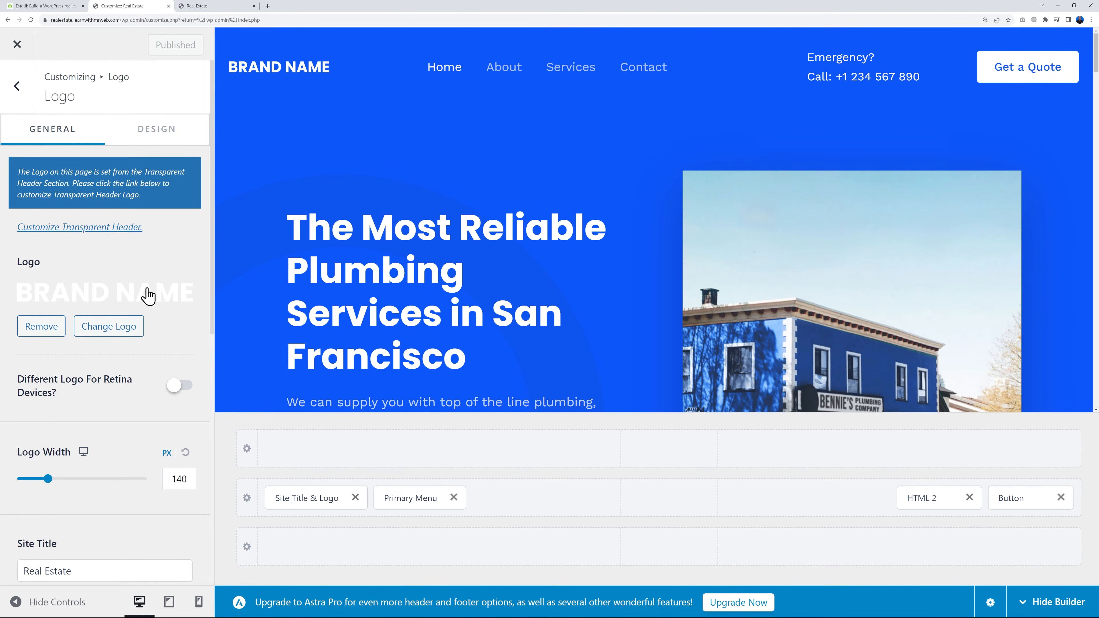
Replace the header logo with mr-web-logo-WHITE.png from the media library, skipping the cropping
left_click(125, 333)
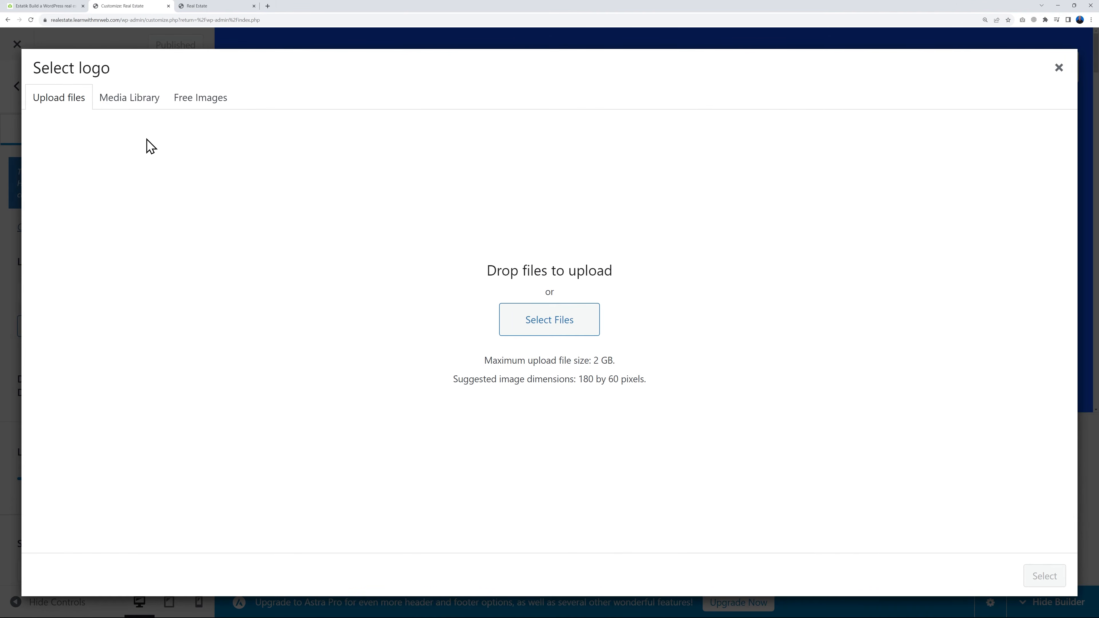
left_click(137, 114)
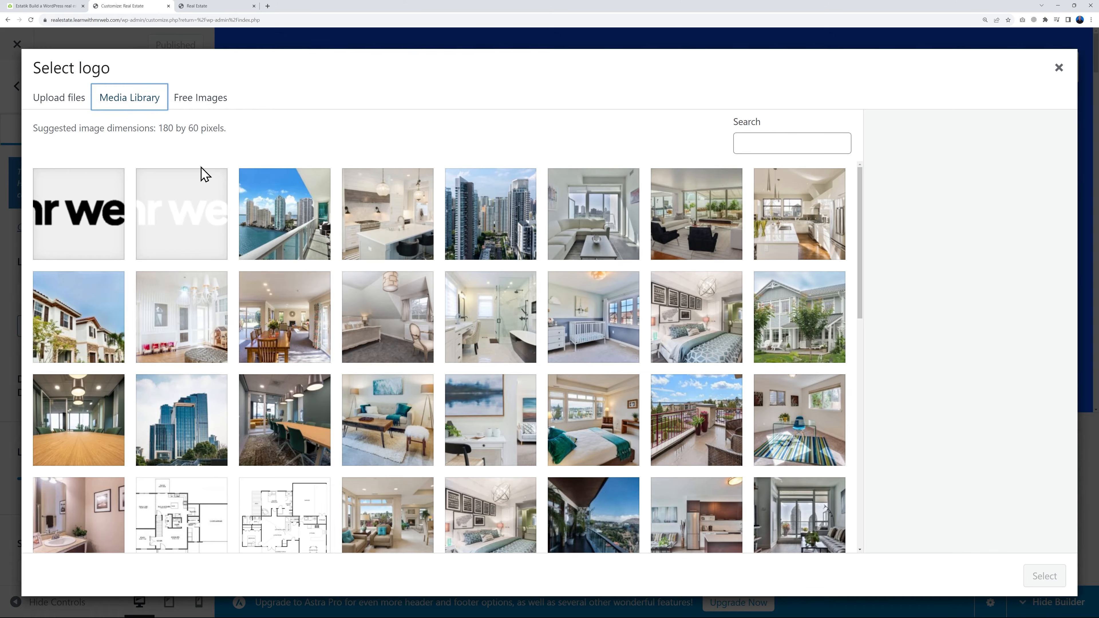
left_click(70, 220)
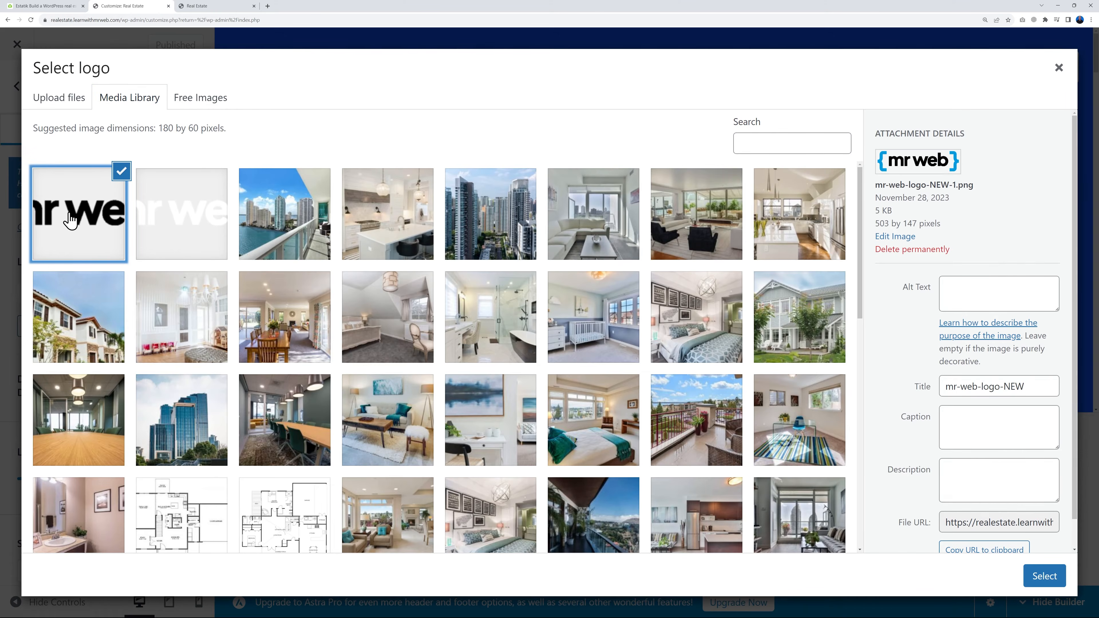
left_click(165, 238)
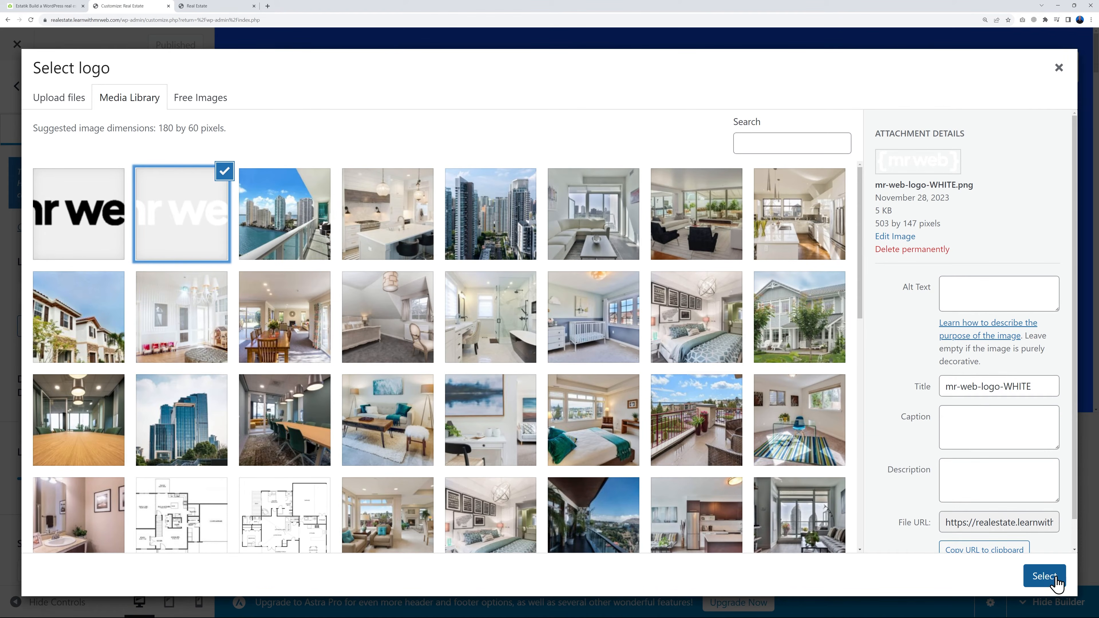
left_click(1045, 576)
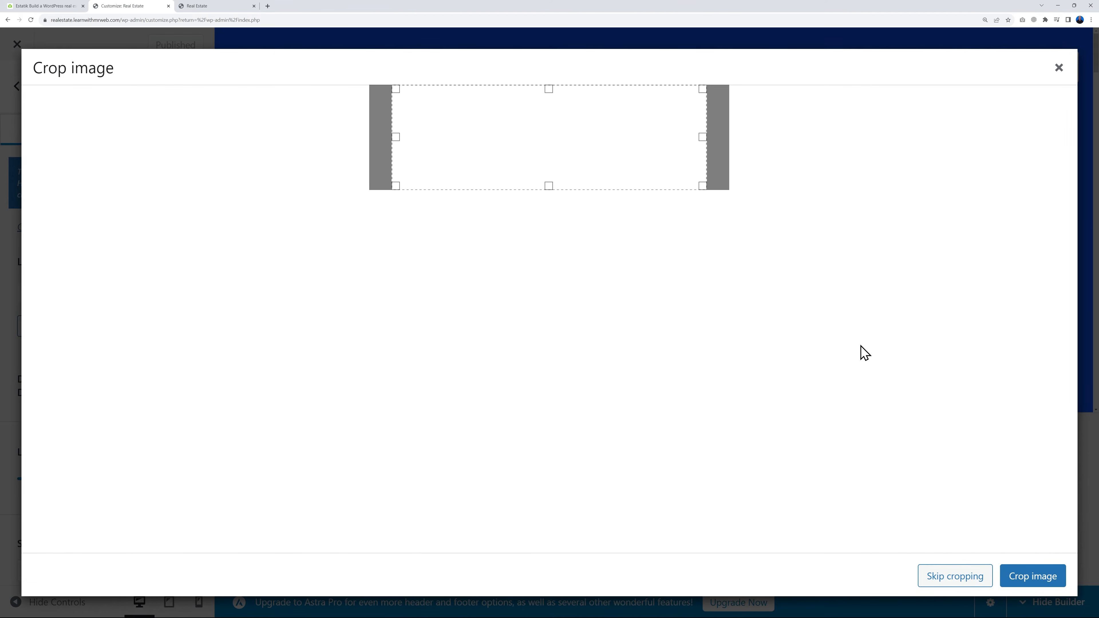
left_click(932, 578)
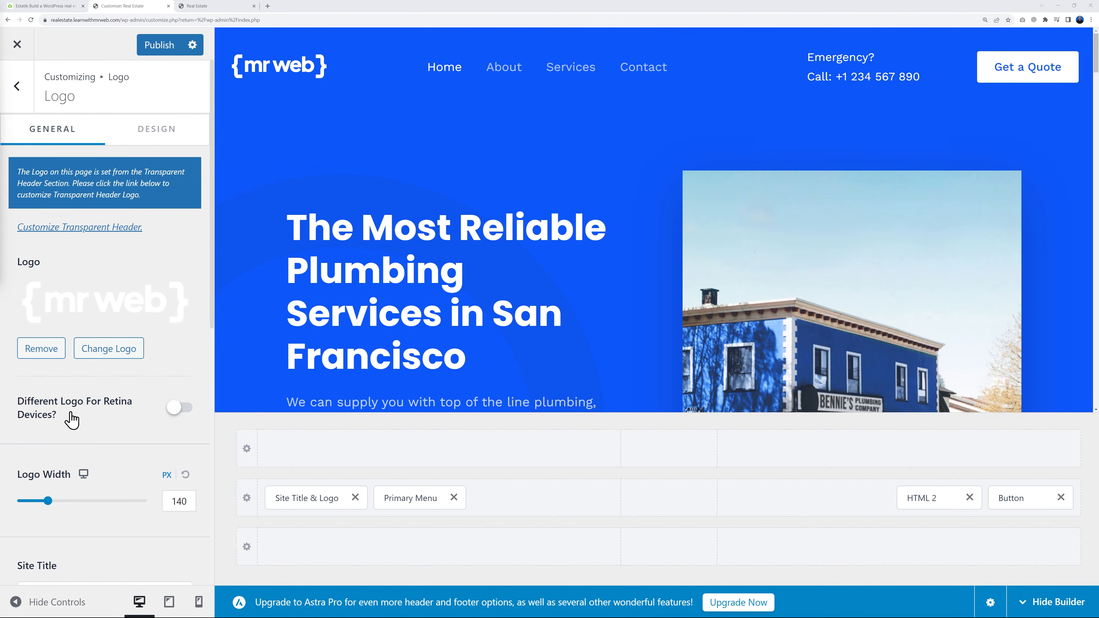
Enable a different logo for retina devices and choose the white Mr Web logo from the media library
left_click(175, 409)
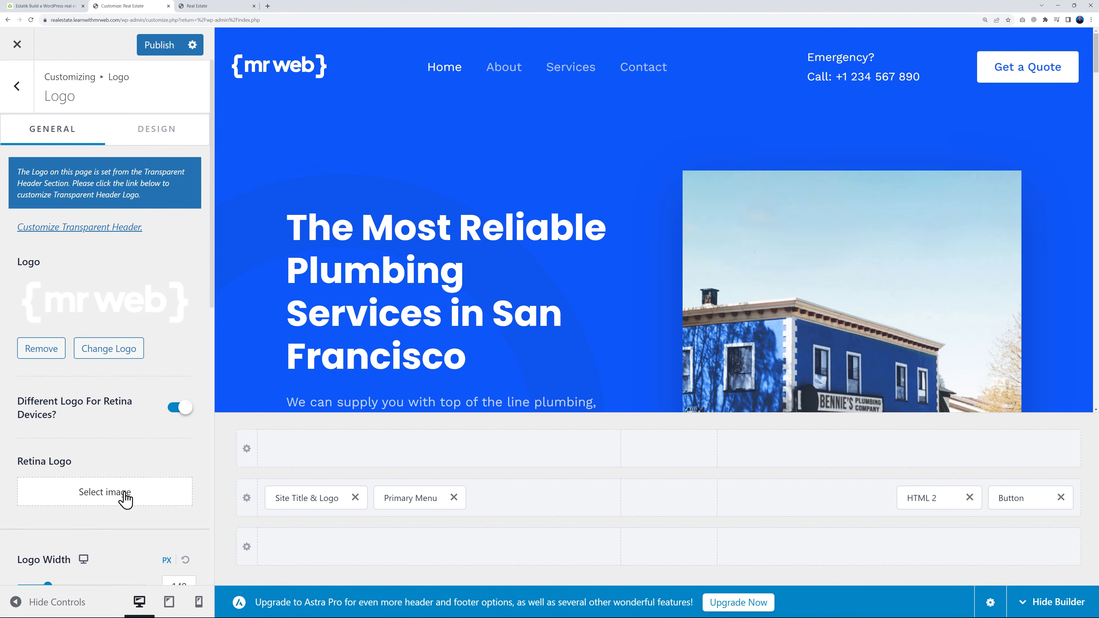
left_click(125, 499)
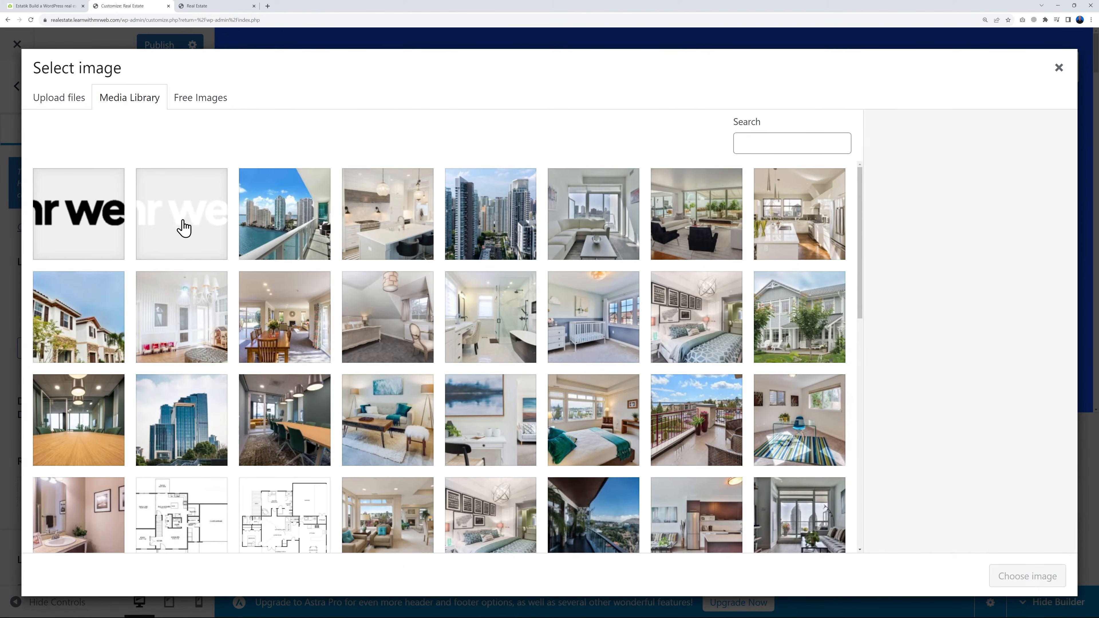
left_click(185, 229)
left_click(1006, 576)
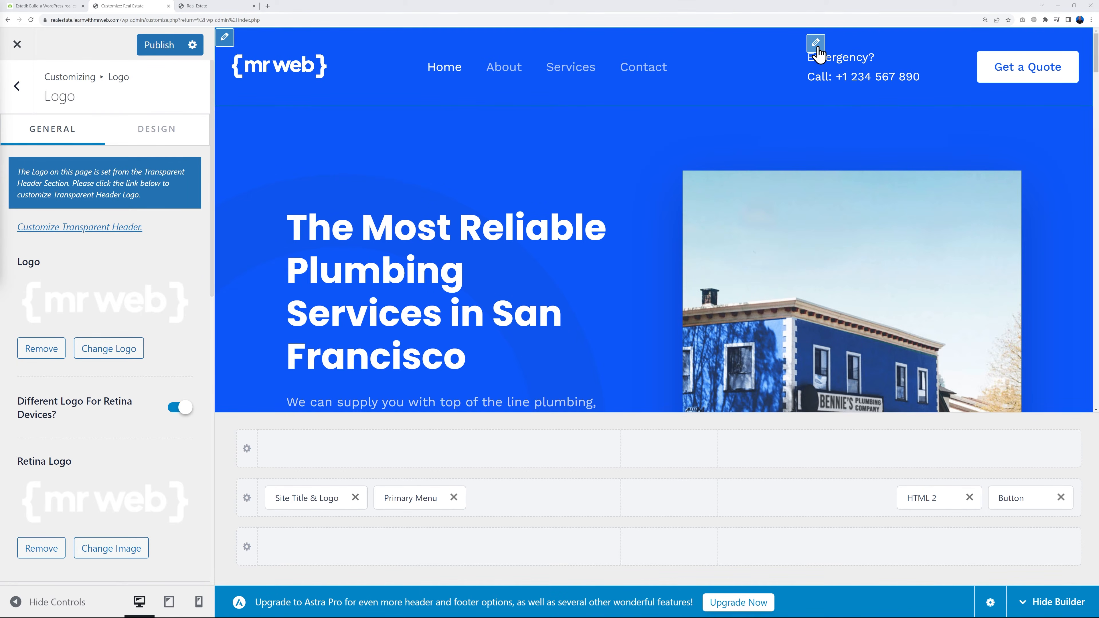
Remove the "Emergency?" line from the header's HTML 2 text, keeping only the call line
left_click(817, 42)
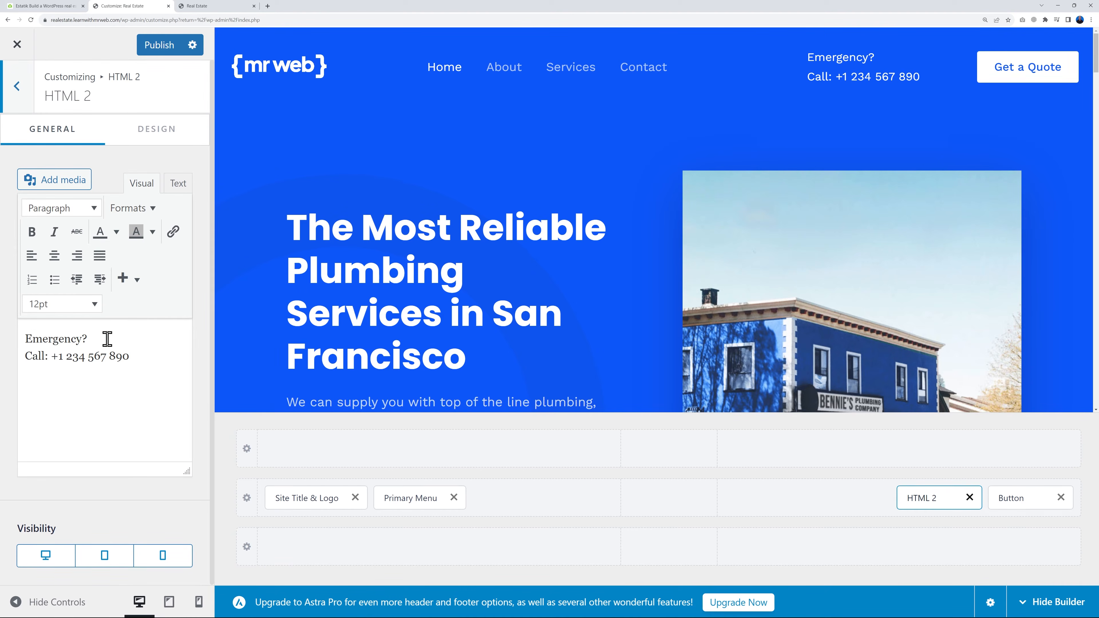
left_click_drag(106, 339, 21, 337)
key("BackSpace")
key("Delete")
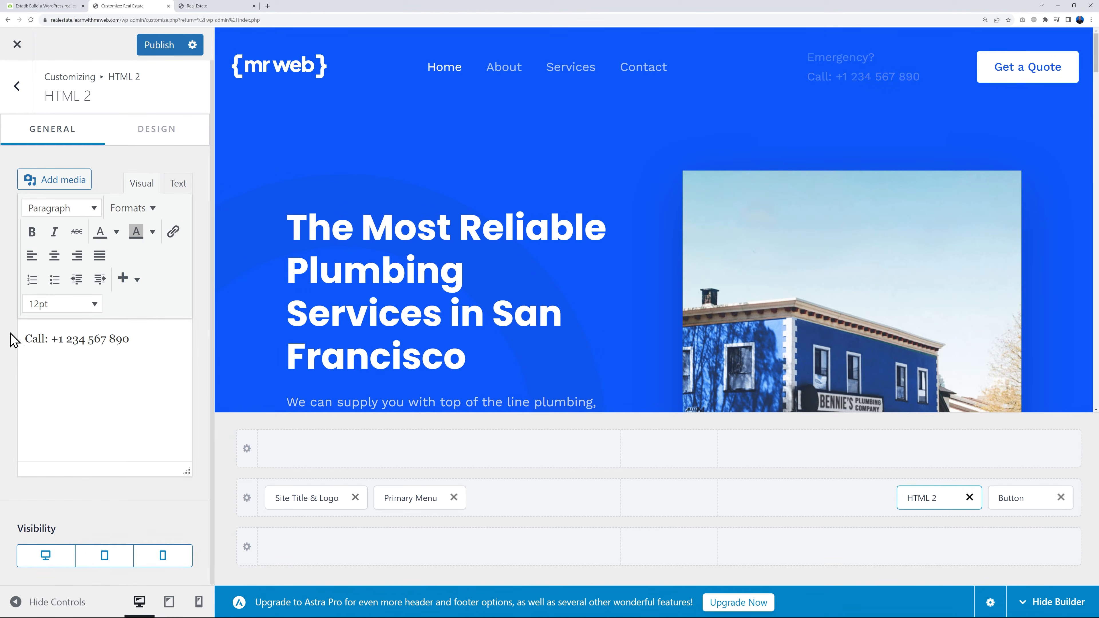
left_click_drag(63, 340, 130, 350)
left_click(132, 354)
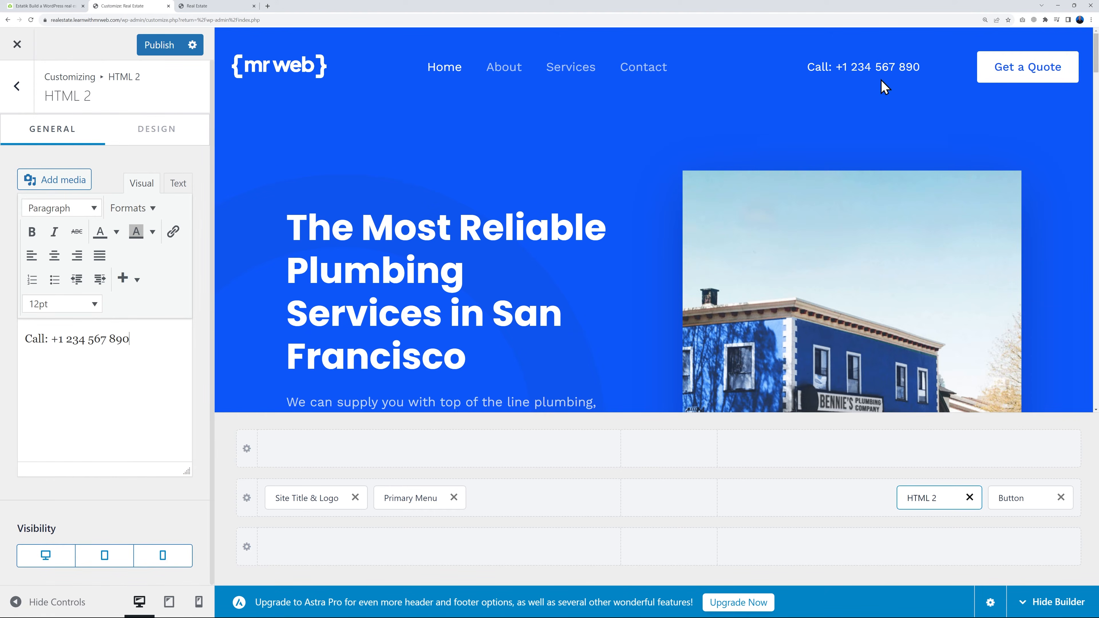
Bring up the header's Get a Quote button settings and copy the live Contact page's URL from the browser
mouse_move(988, 79)
left_click(983, 49)
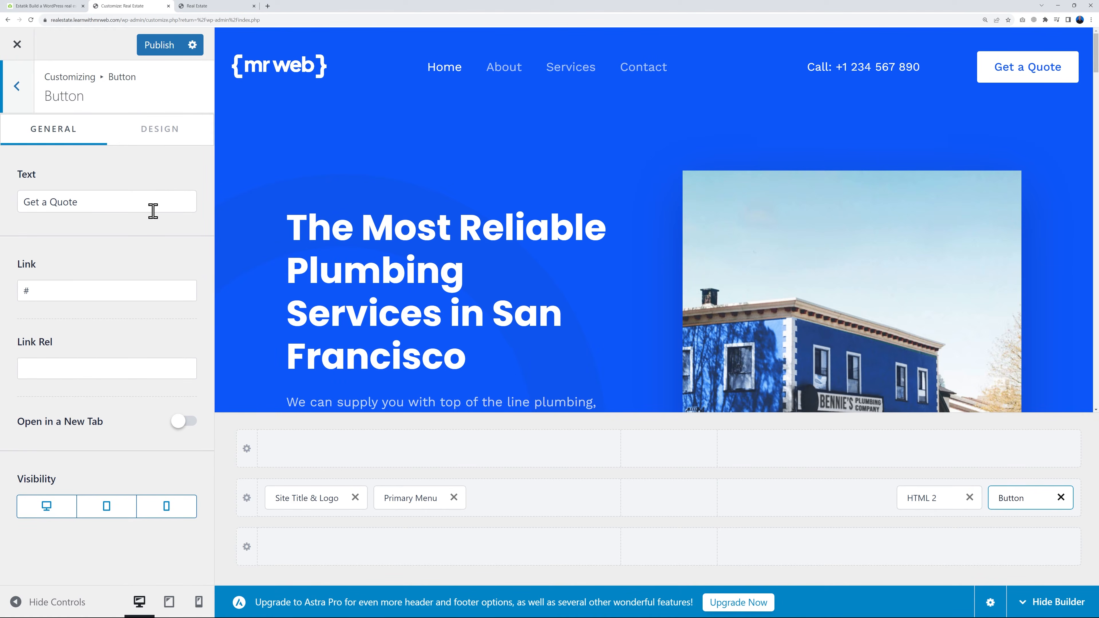
left_click(205, 6)
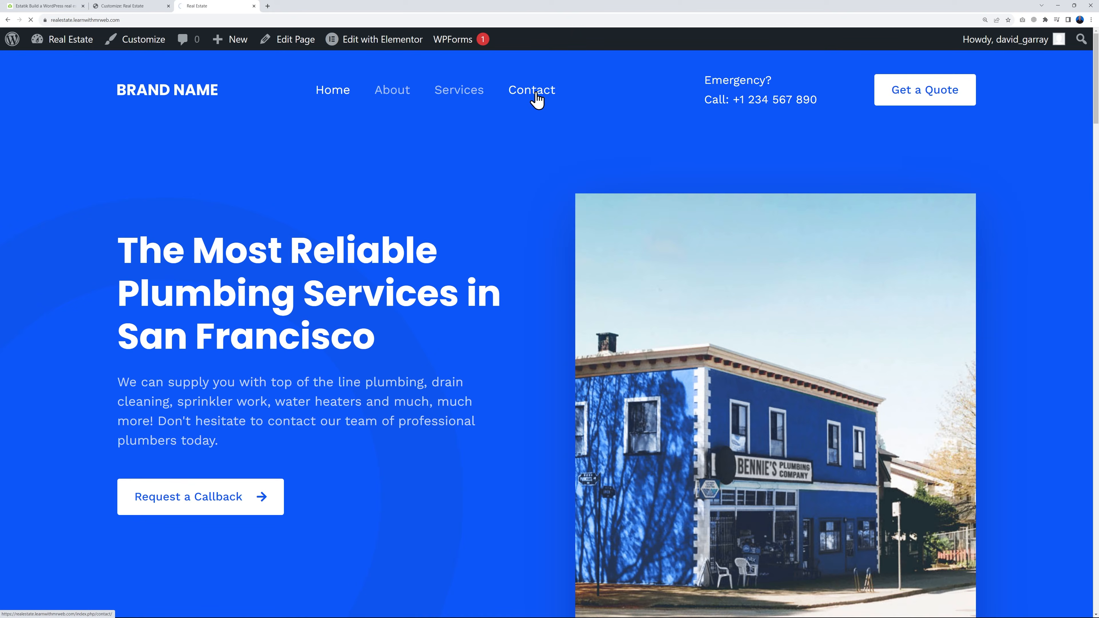
scroll(983, 344, "down", 8)
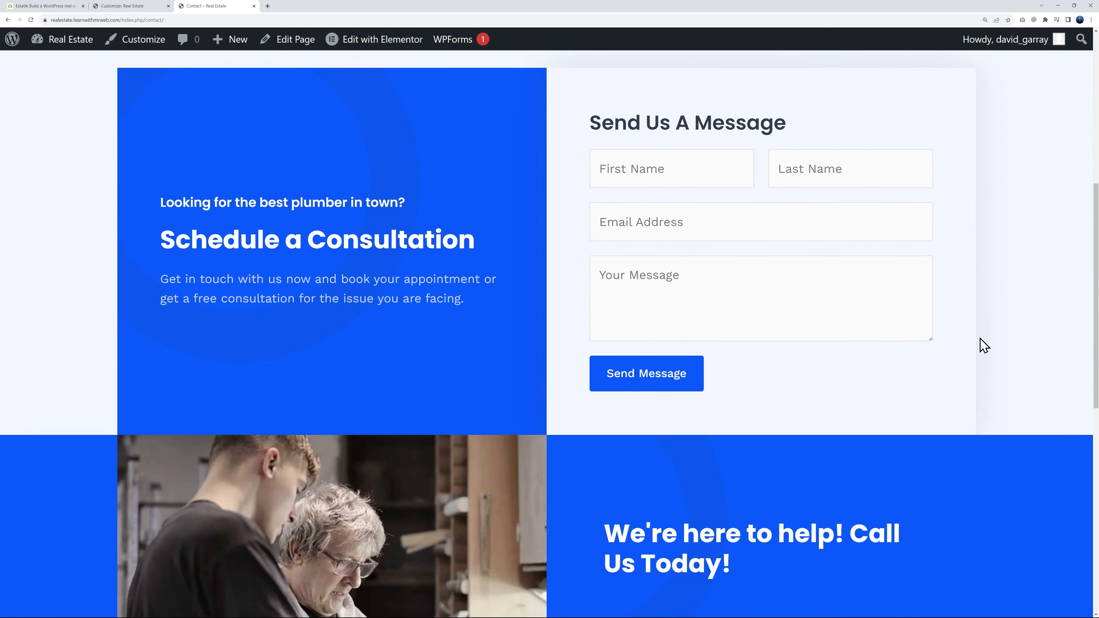
scroll(982, 344, "up", 2)
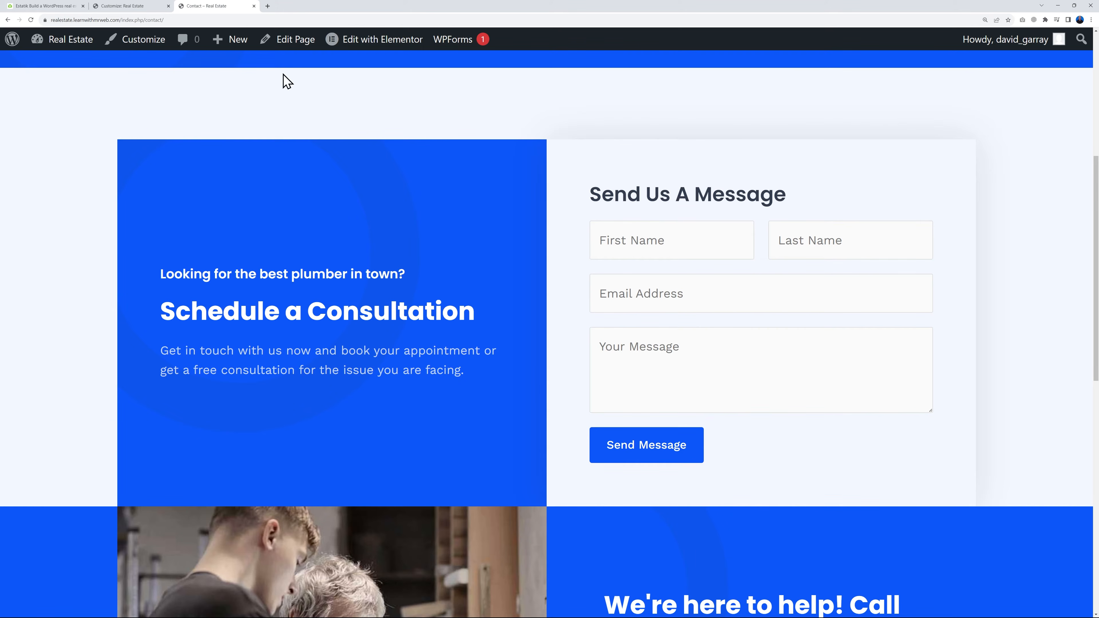
left_click(172, 20)
key("ctrl+c")
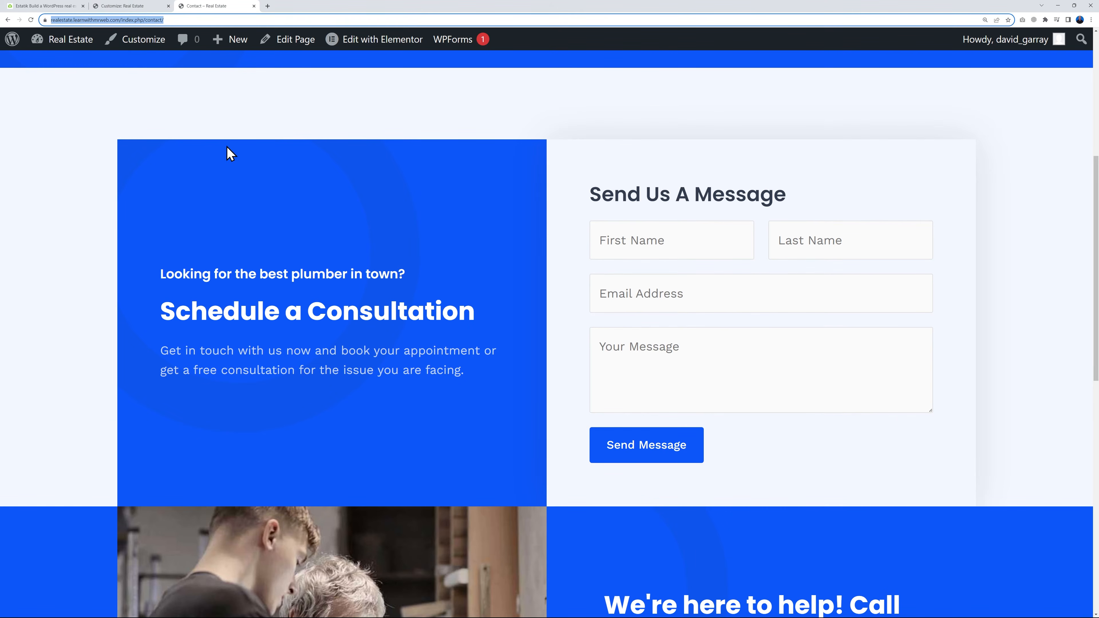
Set the Get a Quote button's link to the copied Contact page URL, publish the changes and close the Customizer
left_click(130, 6)
double_click(51, 295)
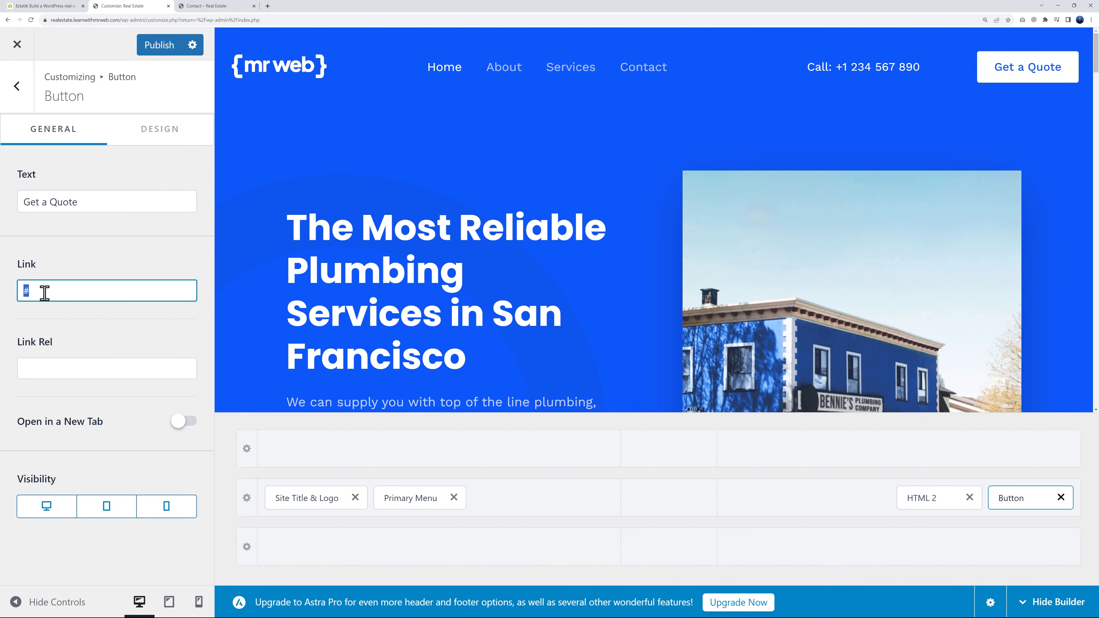
key("ctrl+v")
left_click(158, 50)
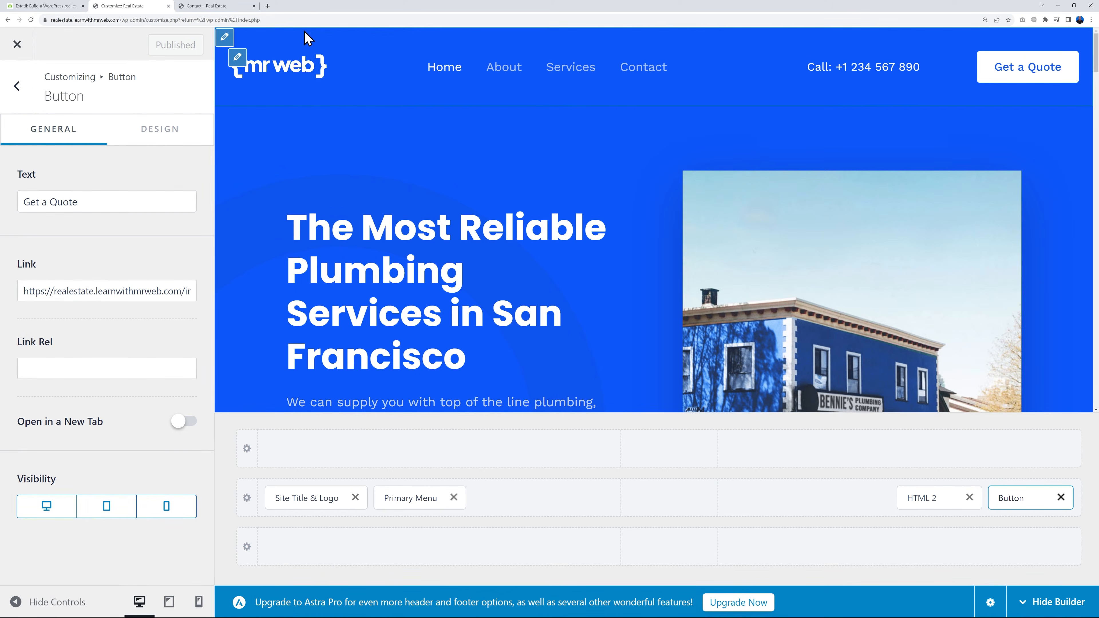
left_click(17, 49)
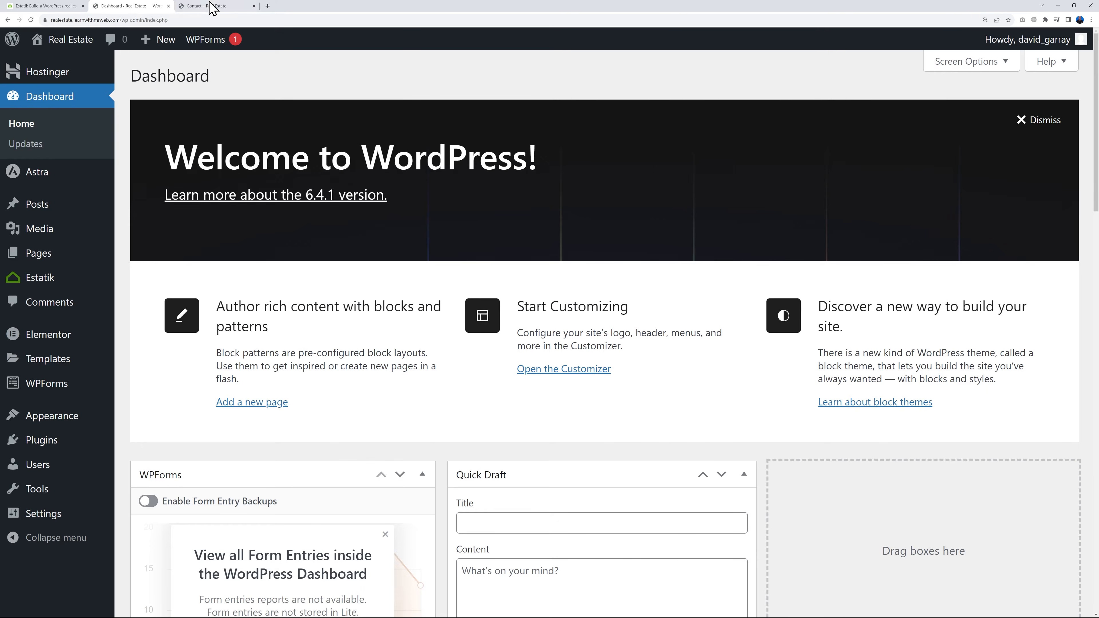
Check the updated header on the live homepage and test the Get a Quote link, returning to the homepage
left_click(212, 9)
scroll(405, 197, "up", 7)
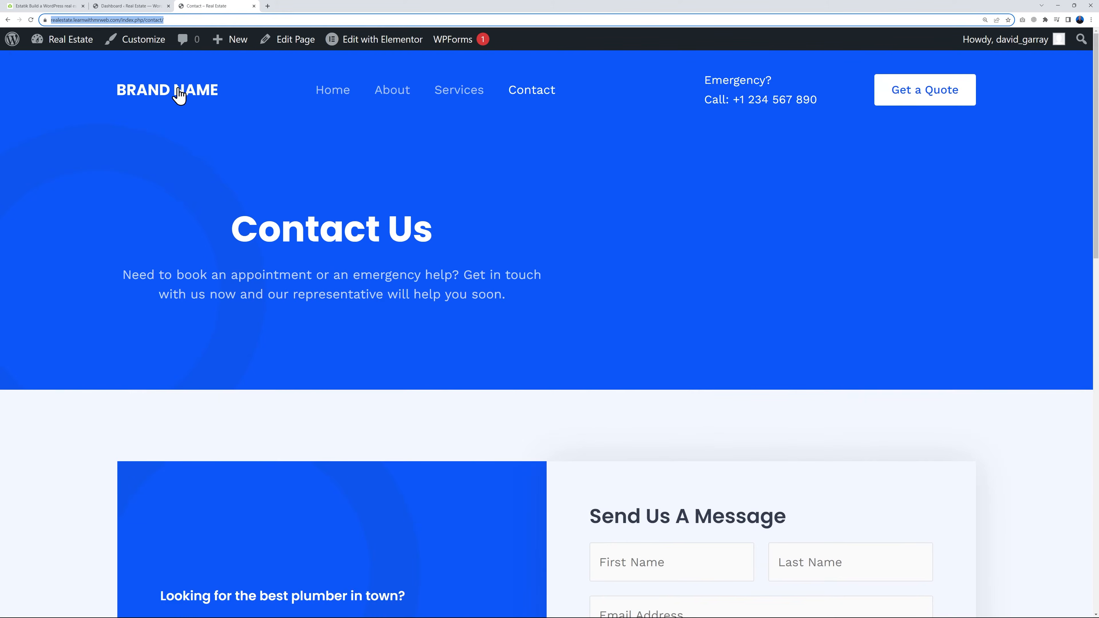
left_click(159, 88)
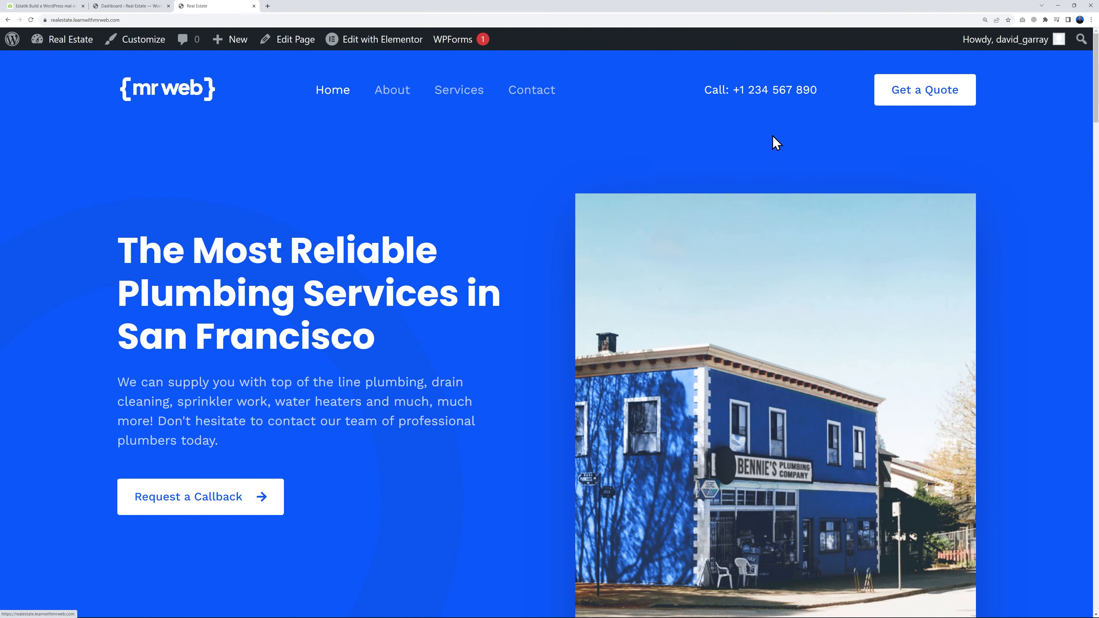
left_click(924, 95)
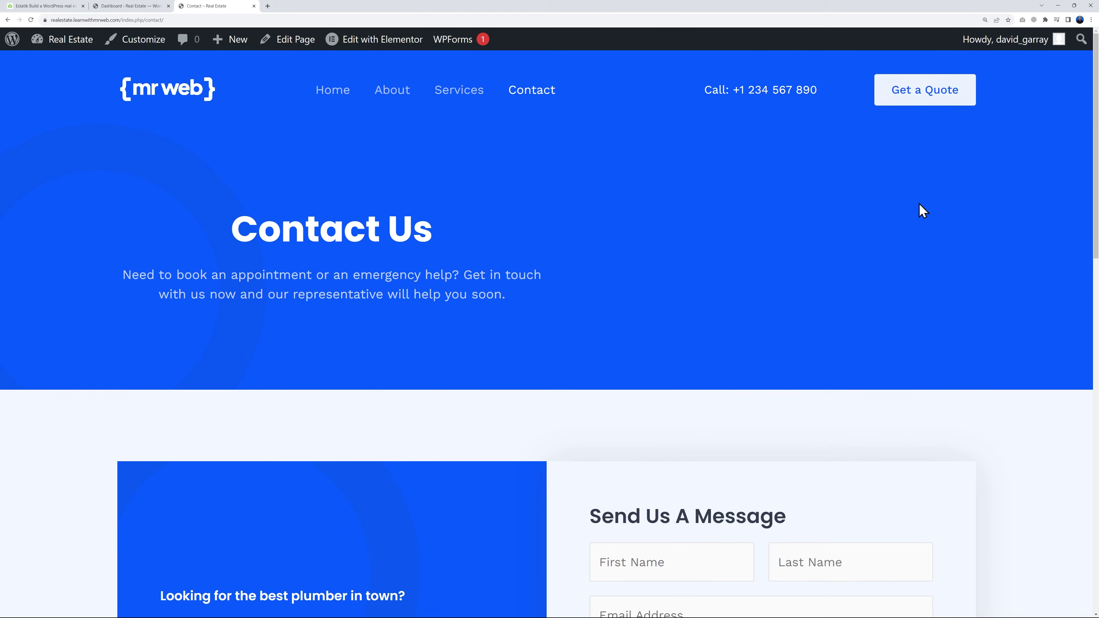
scroll(930, 243, "down", 5)
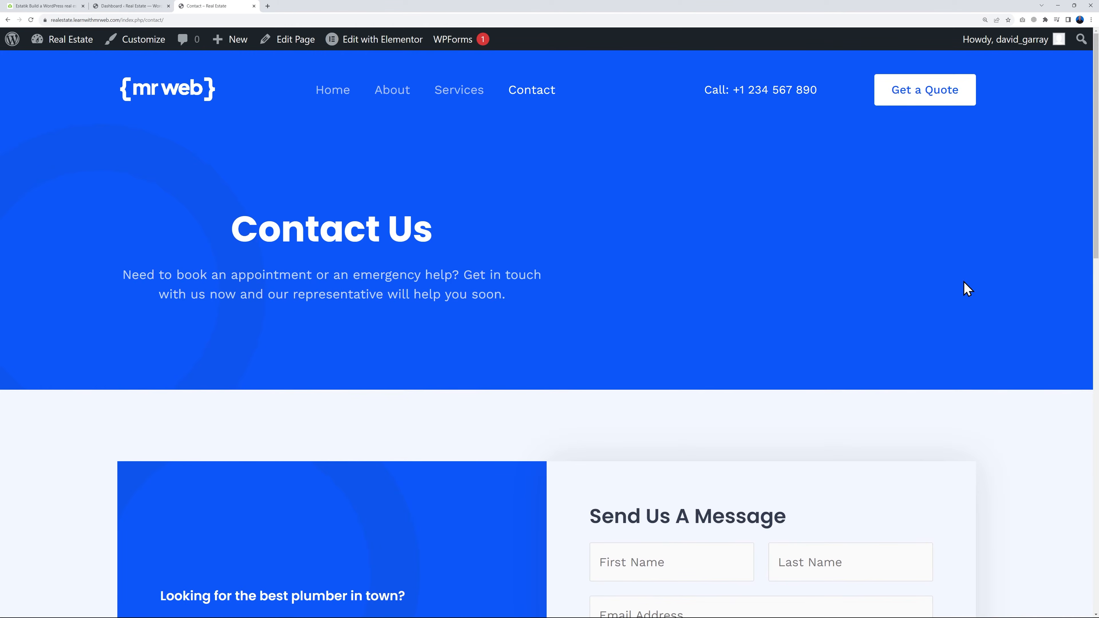
left_click(203, 96)
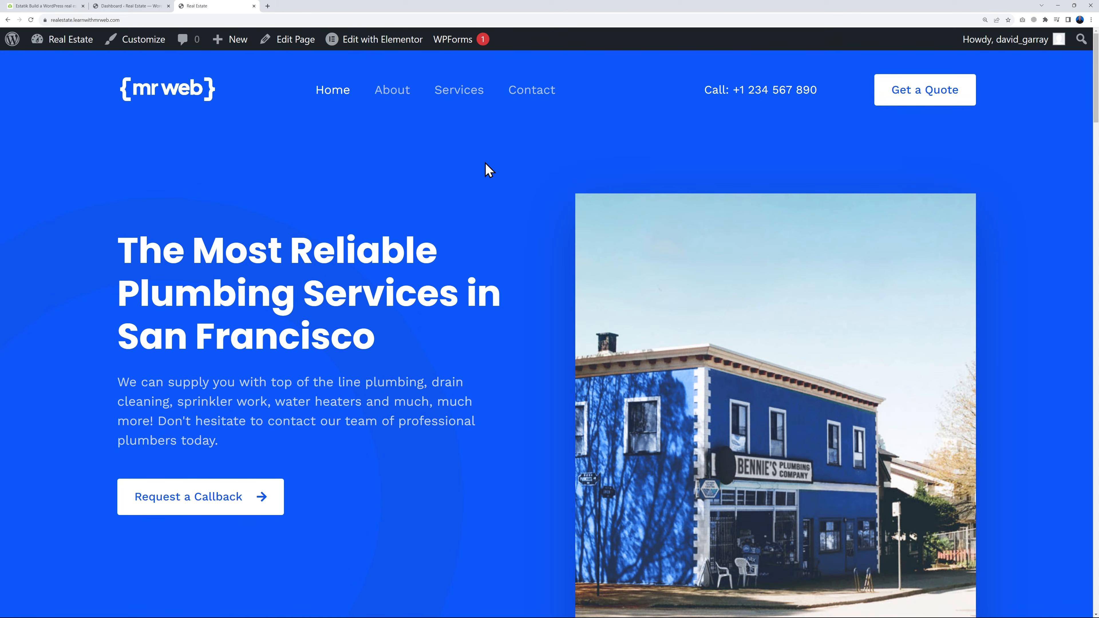
Open the WordPress Pages list and look through the site's existing pages
left_click(129, 5)
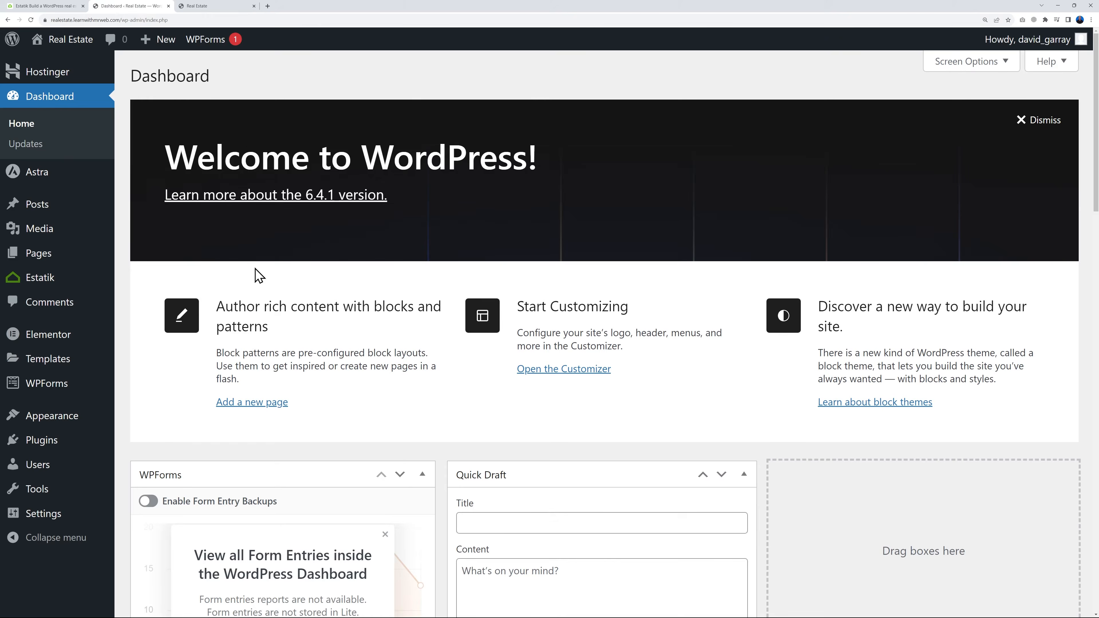
left_click(44, 256)
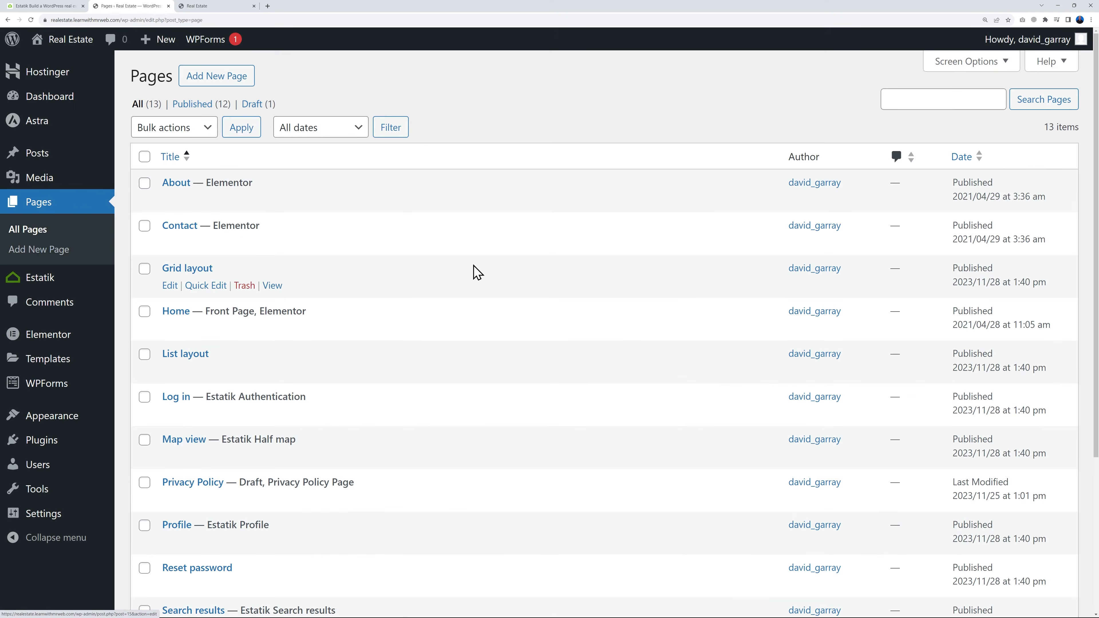
scroll(474, 270, "down", 2)
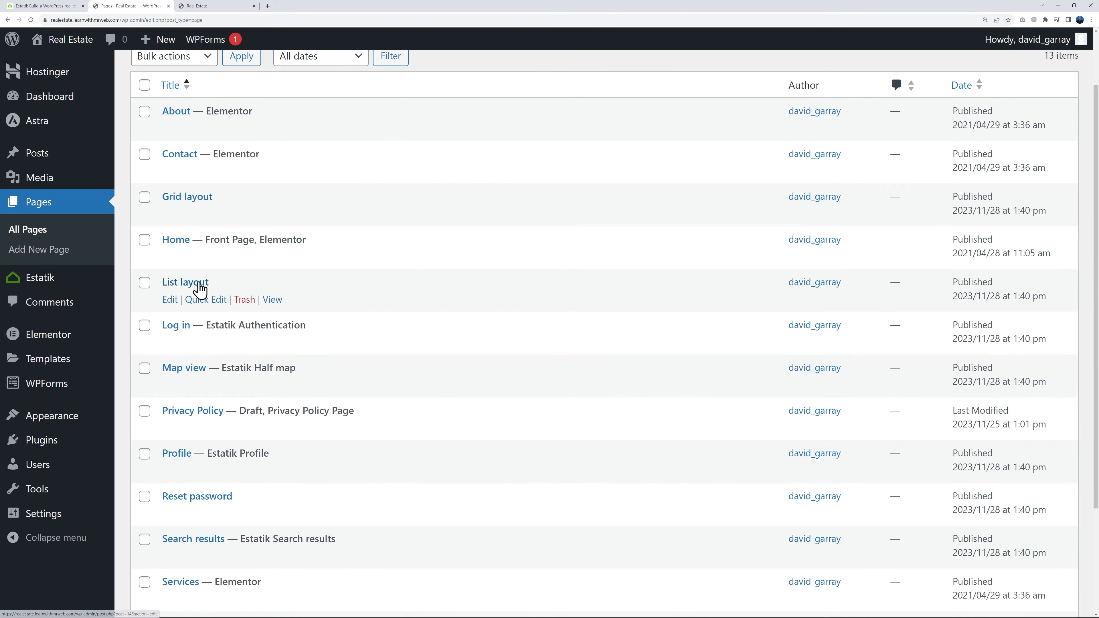
scroll(443, 318, "down", 2)
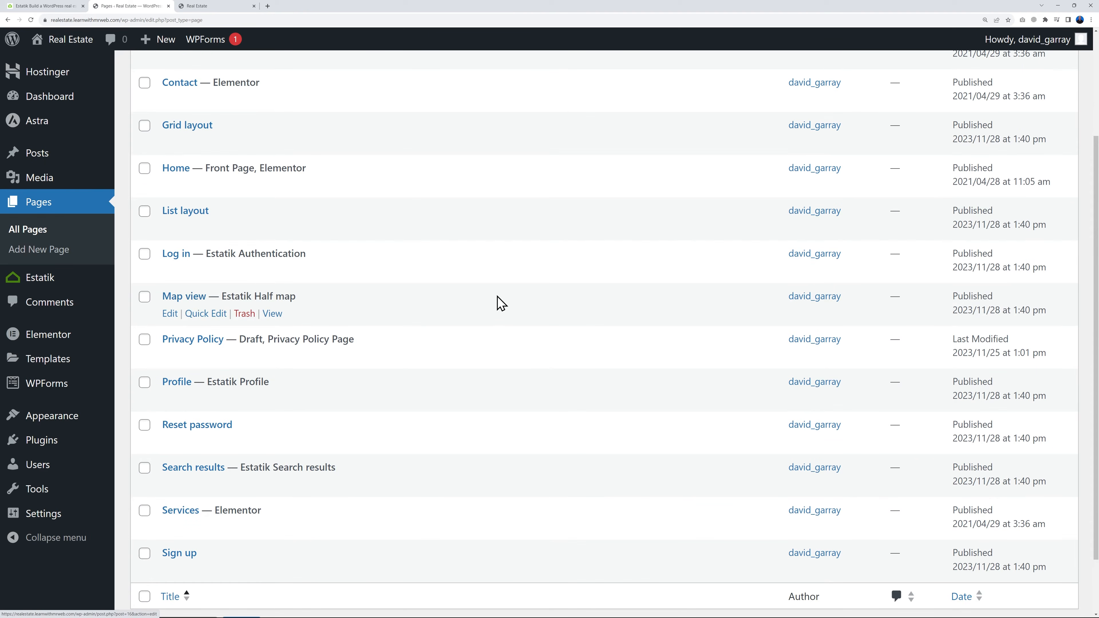
scroll(493, 324, "up", 2)
scroll(493, 329, "up", 1)
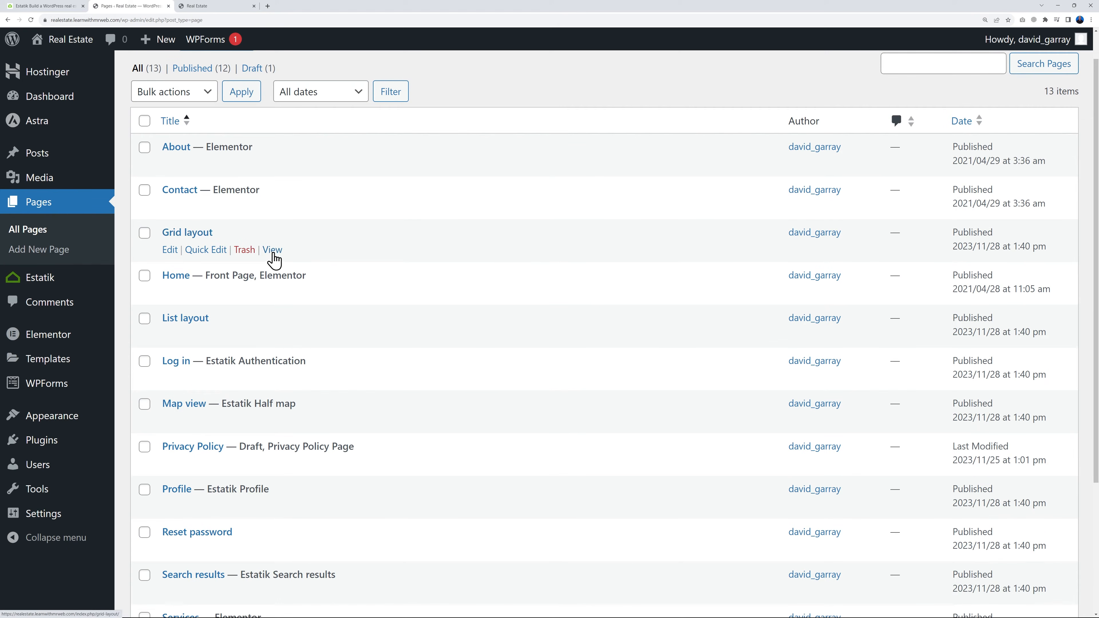
Open the live Grid layout, List layout and Map view pages in separate browser tabs
right_click(273, 250)
left_click(310, 254)
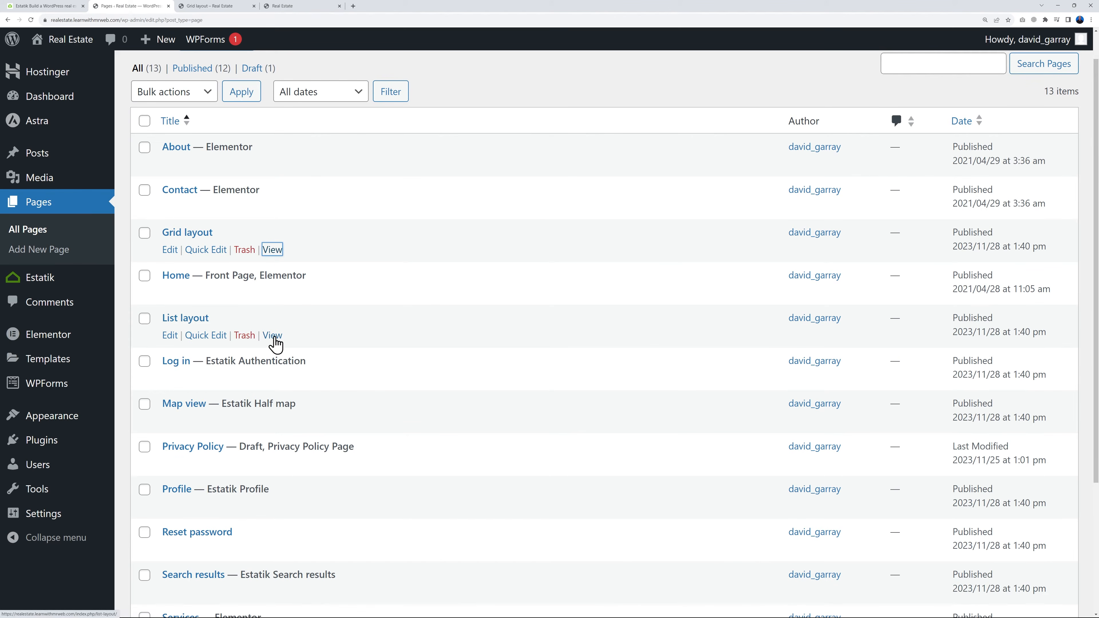
right_click(273, 336)
left_click(309, 342)
right_click(272, 420)
left_click(303, 428)
Examine how the property listings are presented on the Grid layout and List layout pages
left_click(219, 6)
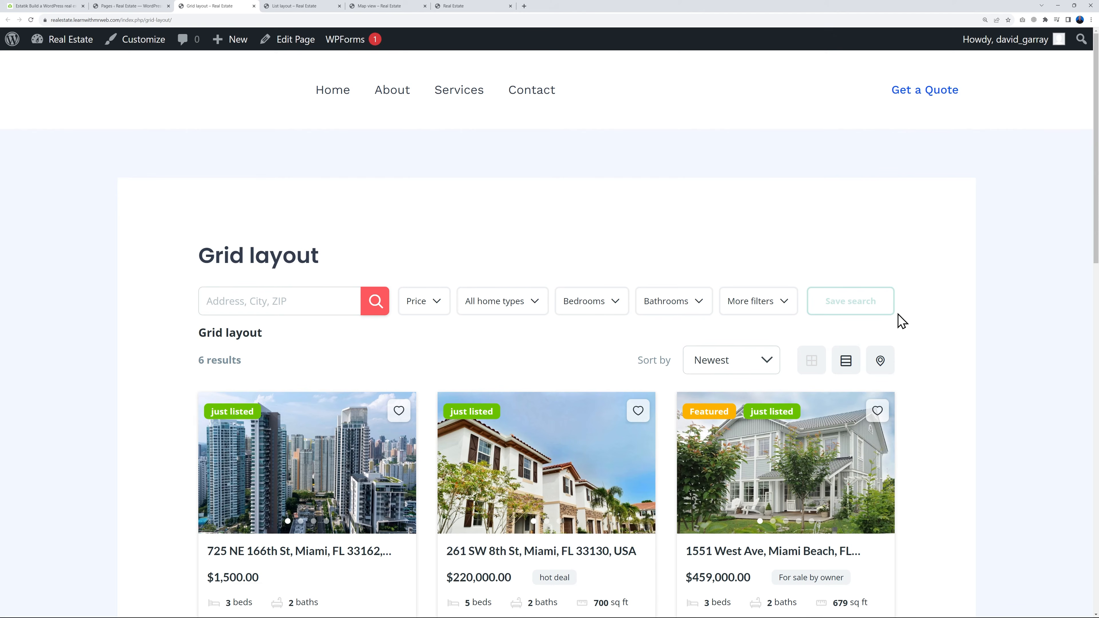
scroll(922, 318, "down", 8)
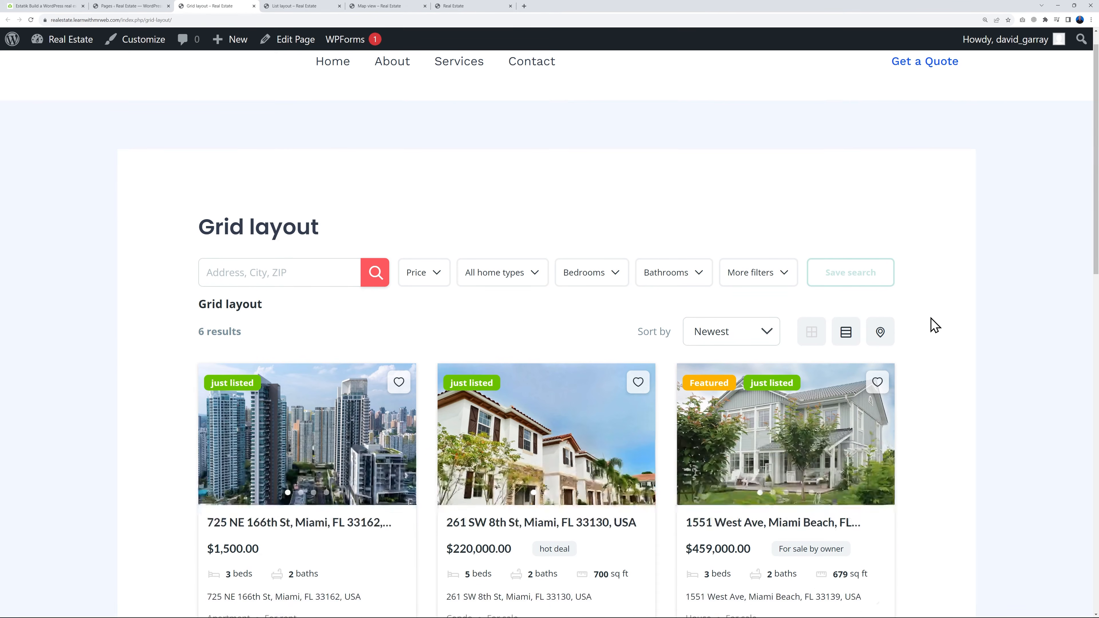
scroll(954, 332, "down", 6)
scroll(954, 332, "up", 12)
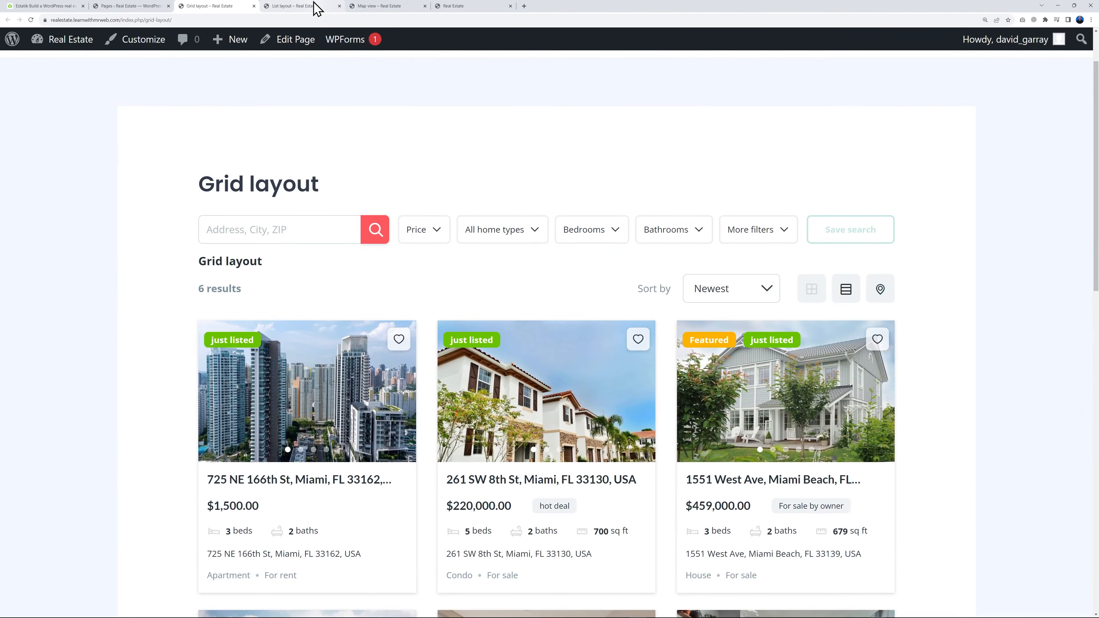
left_click(315, 6)
scroll(966, 361, "down", 4)
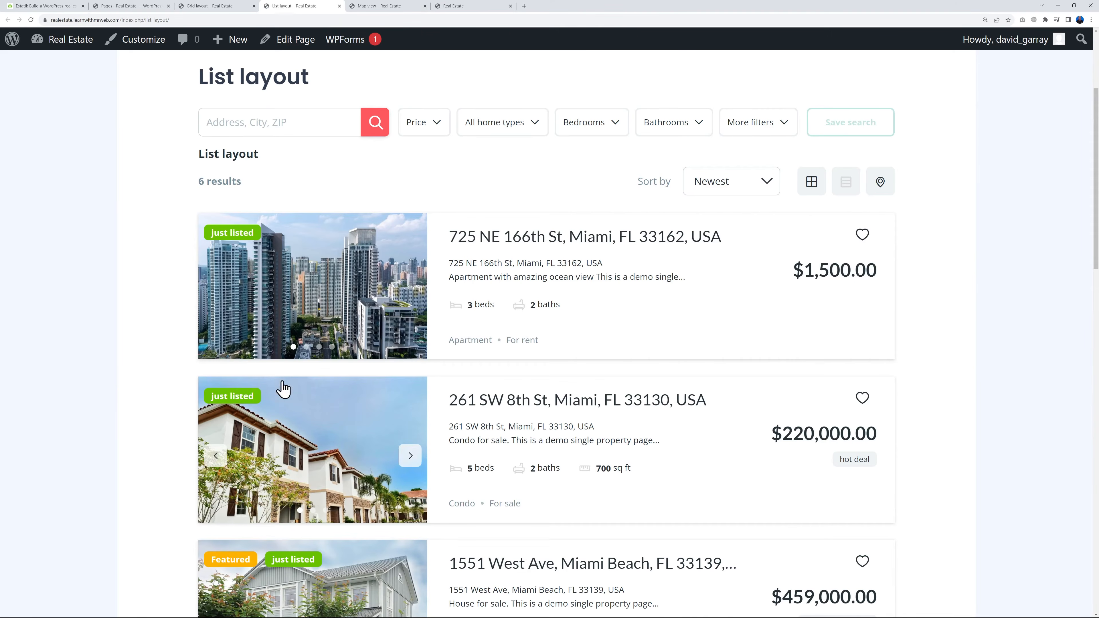
scroll(687, 458, "down", 3)
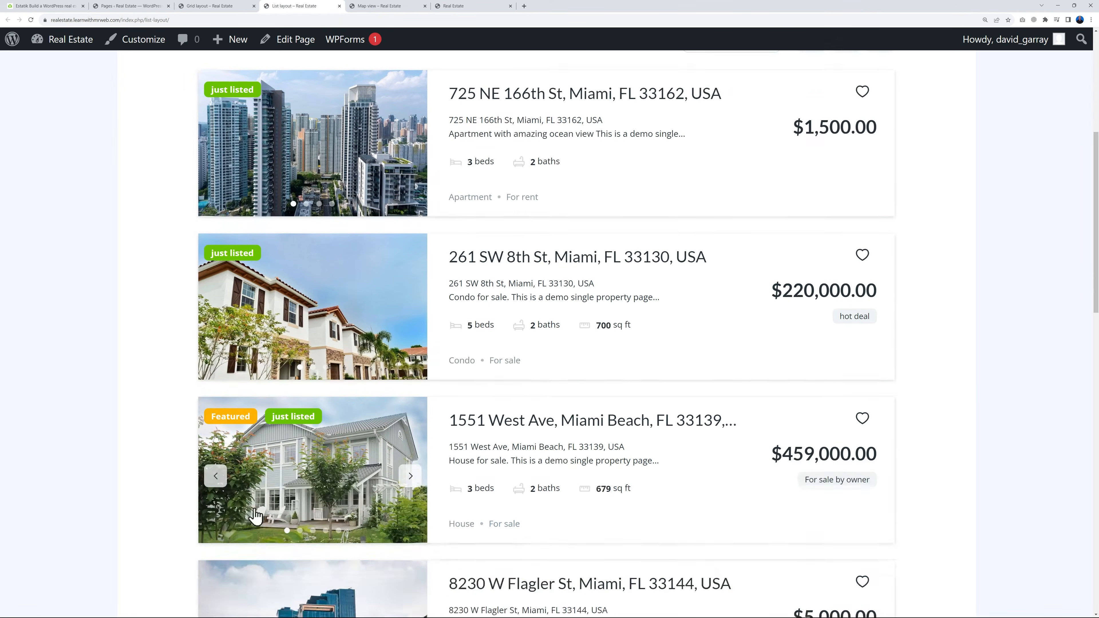
scroll(700, 478, "up", 7)
Examine the Map view page's property cards and its map of listing locations
left_click(373, 6)
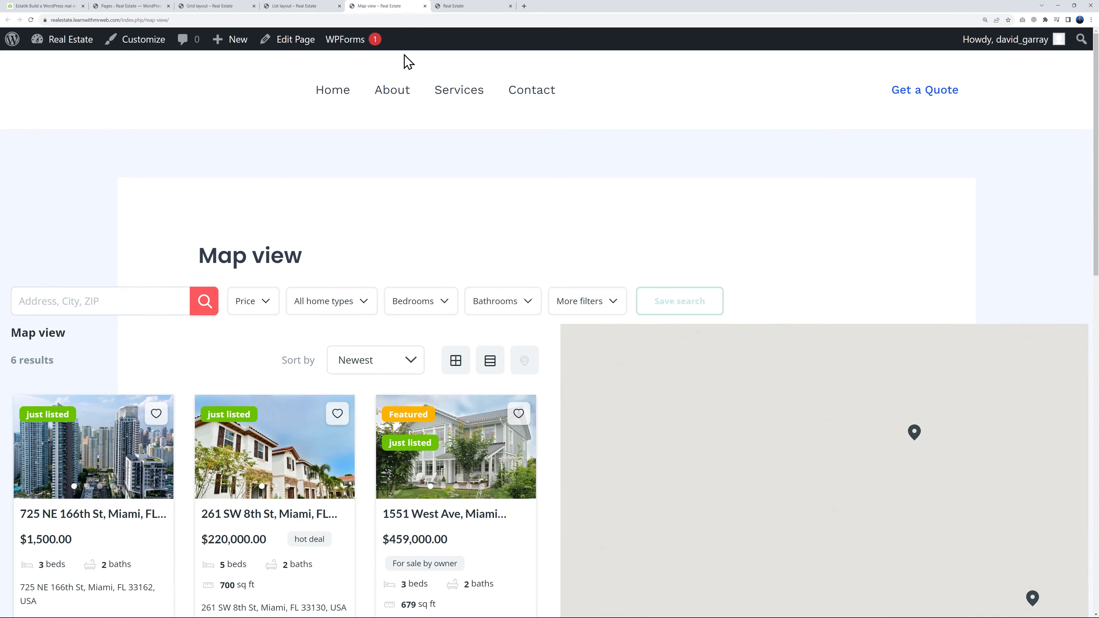
scroll(85, 184, "down", 2)
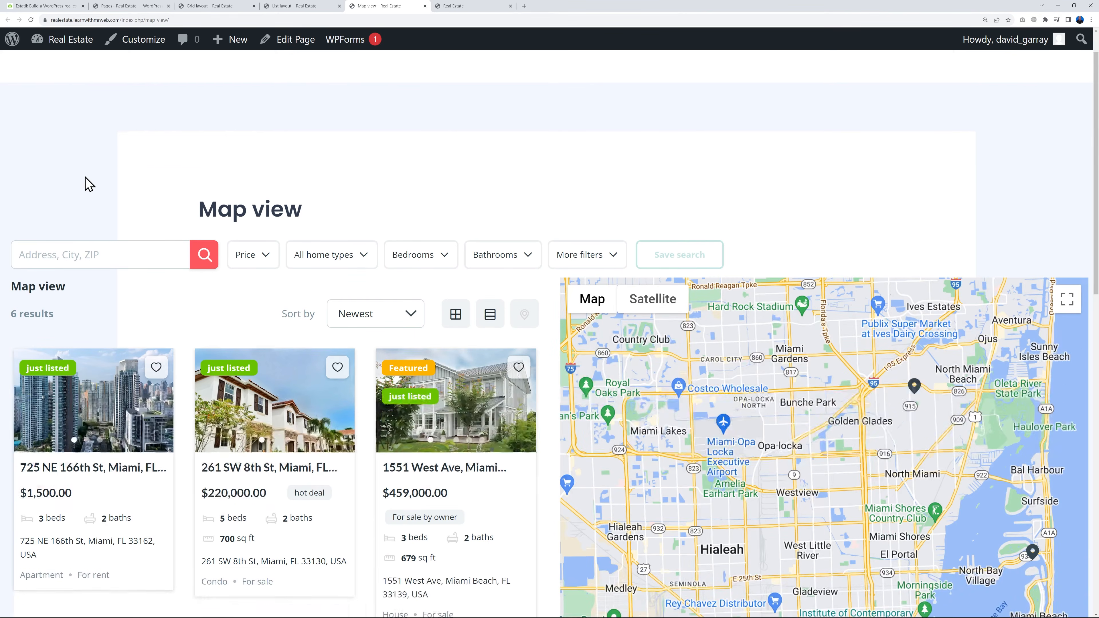
mouse_move(247, 325)
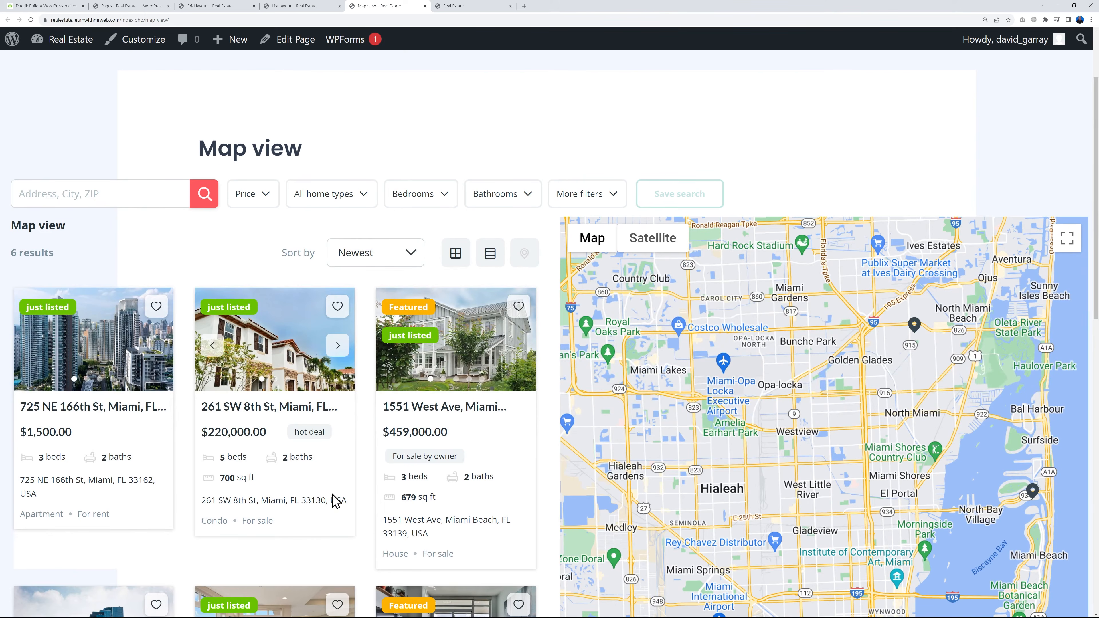
scroll(433, 503, "down", 2)
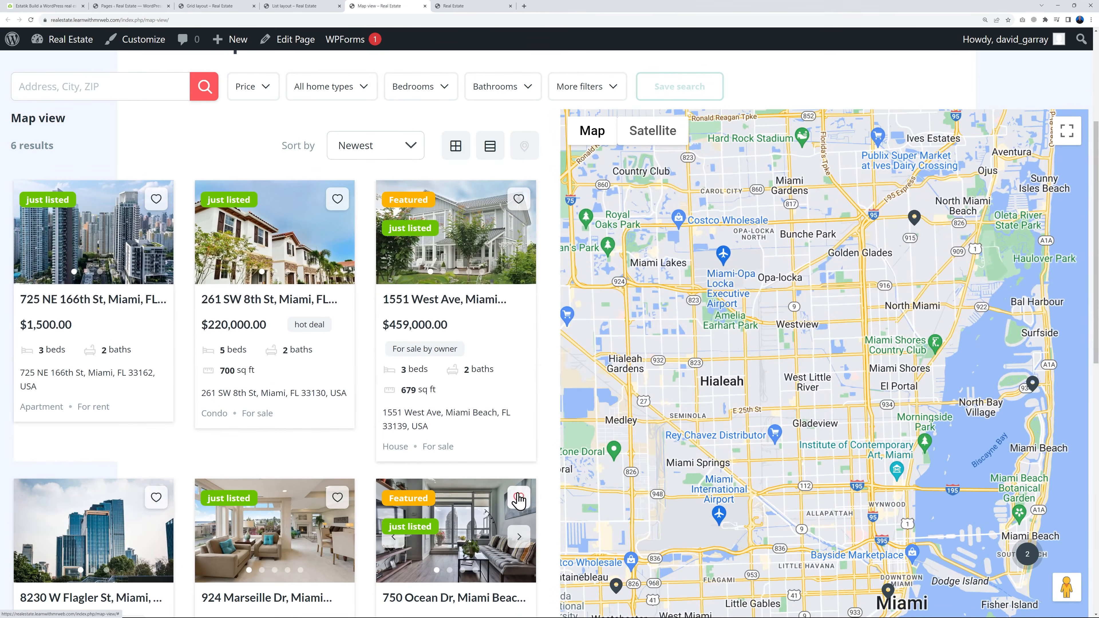
scroll(545, 484, "up", 4)
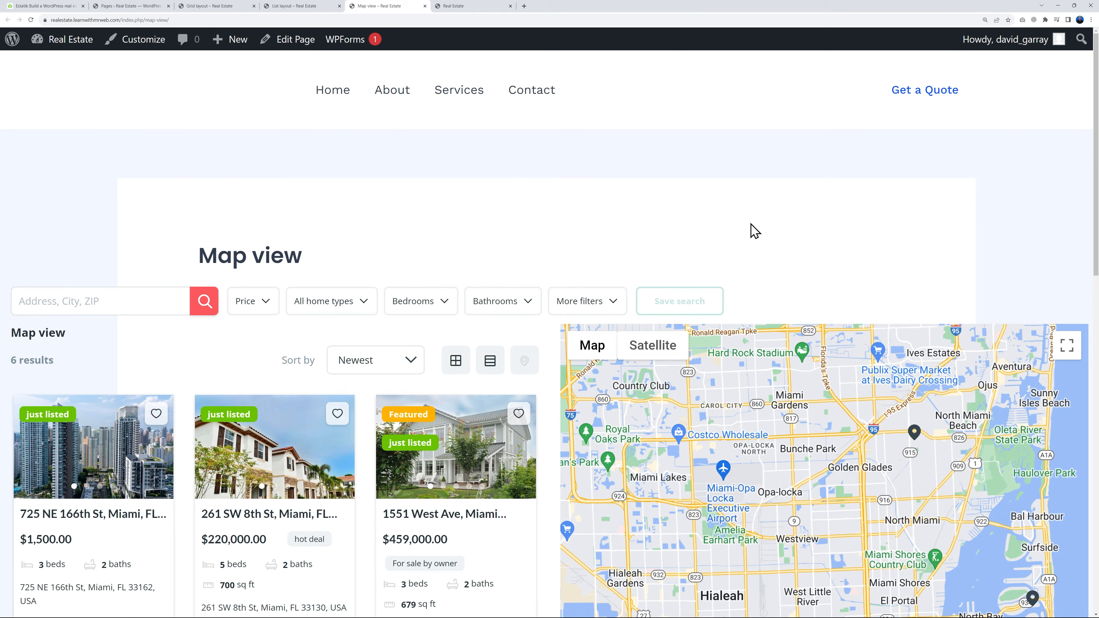
Close the Grid layout, List layout and Map view browser tabs, returning to the Pages list
left_click(216, 7)
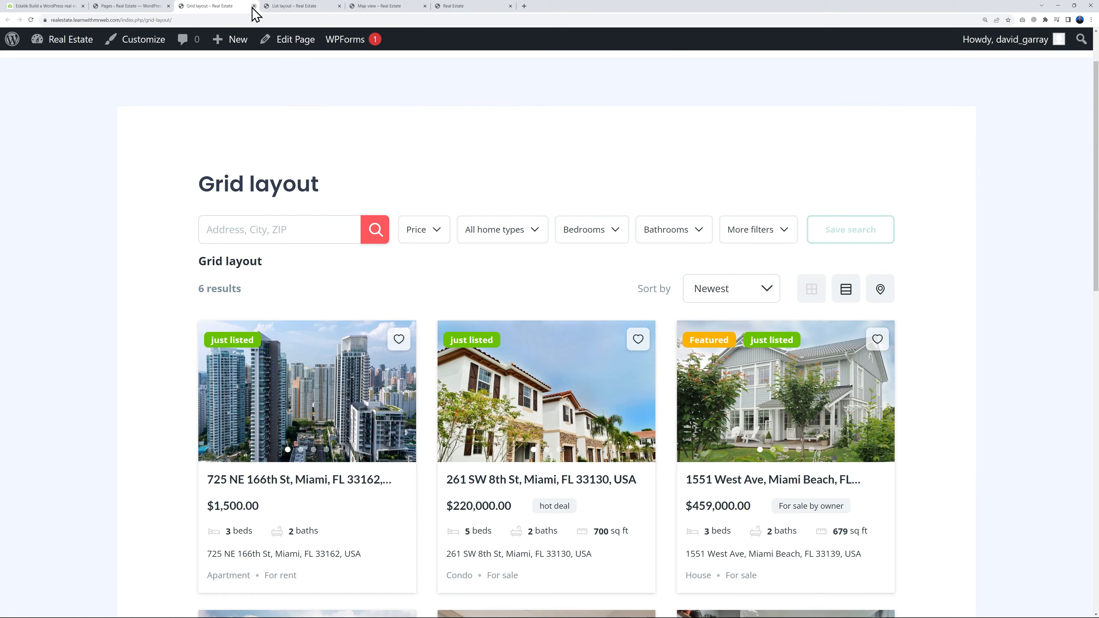
left_click(253, 6)
left_click(254, 6)
left_click(254, 6)
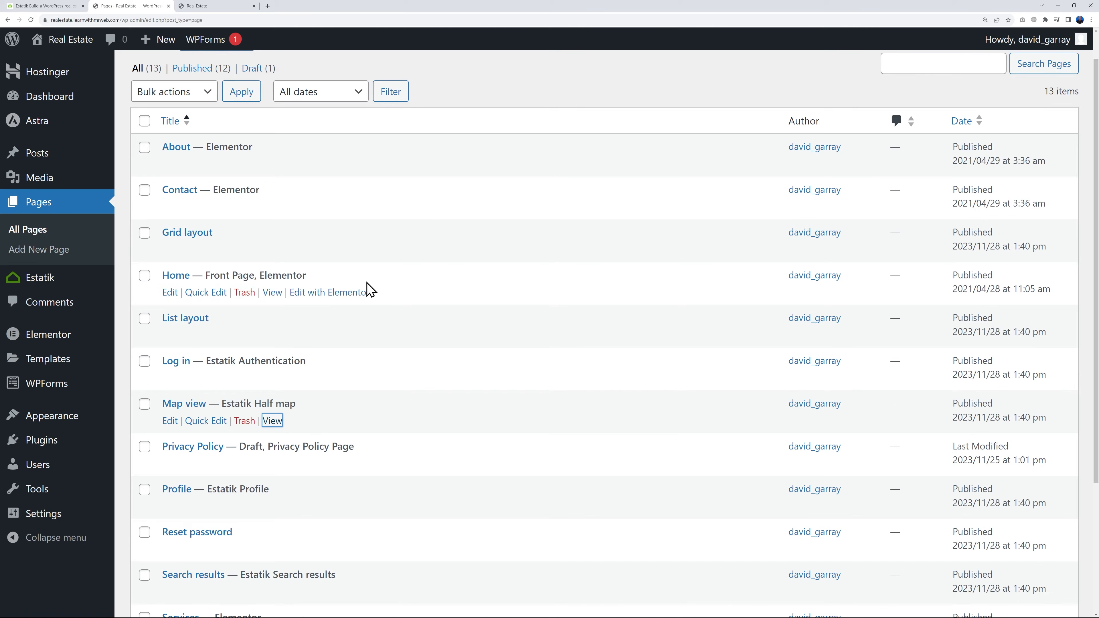
Open the Primary Menu for editing and compare its items with the header navigation on the live homepage
scroll(452, 445, "down", 3)
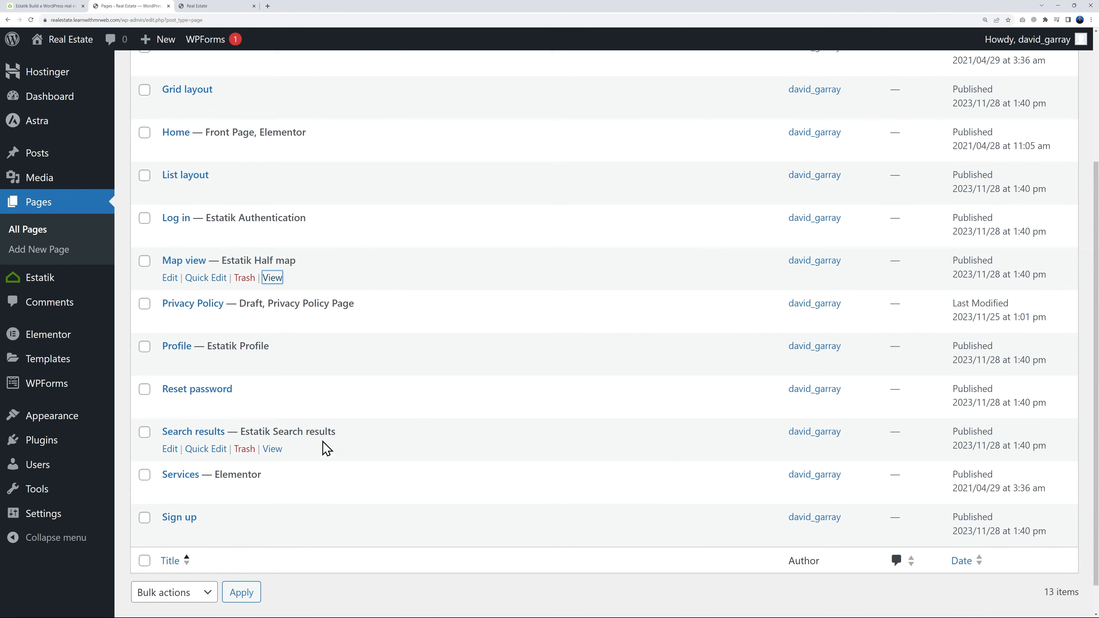
mouse_move(50, 422)
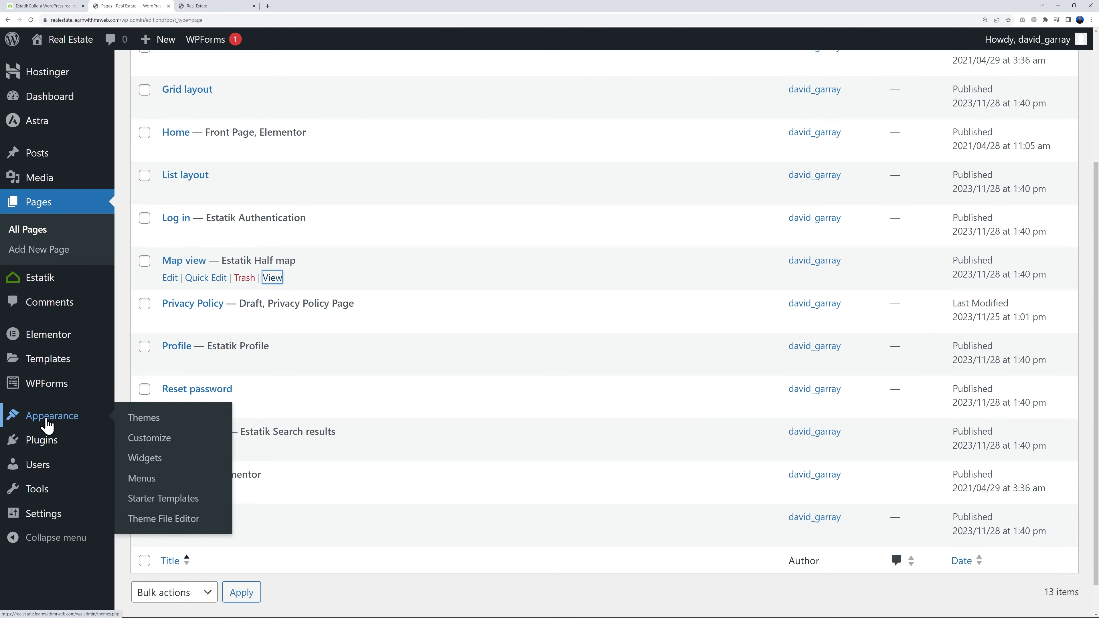
left_click(151, 481)
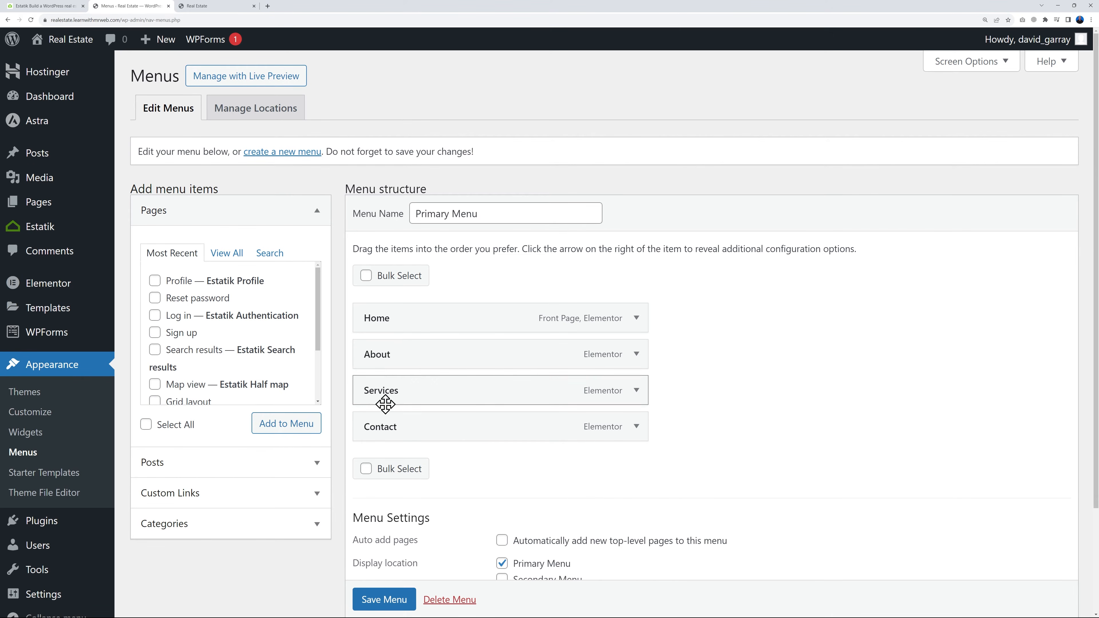
left_click(238, 6)
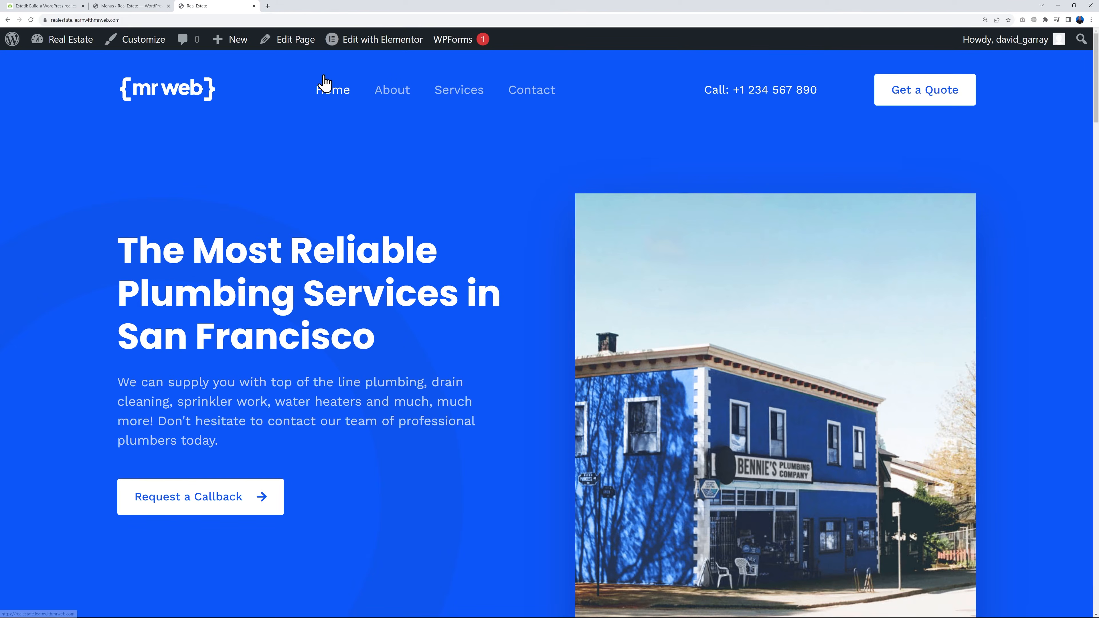
left_click(116, 6)
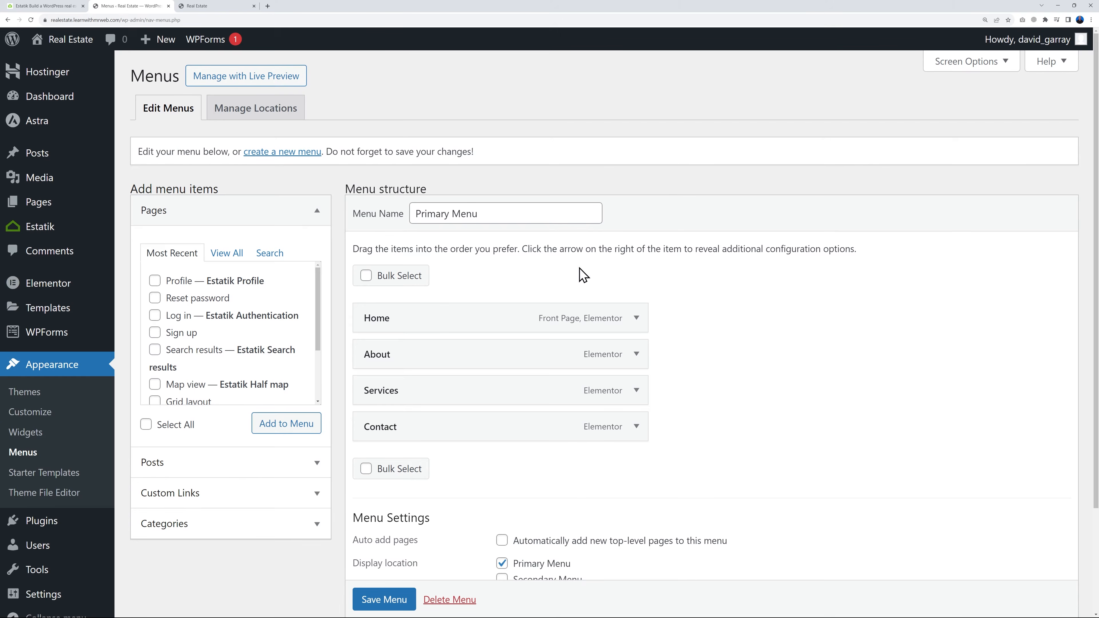
Remove the Services item from the Primary Menu
scroll(741, 370, "down", 2)
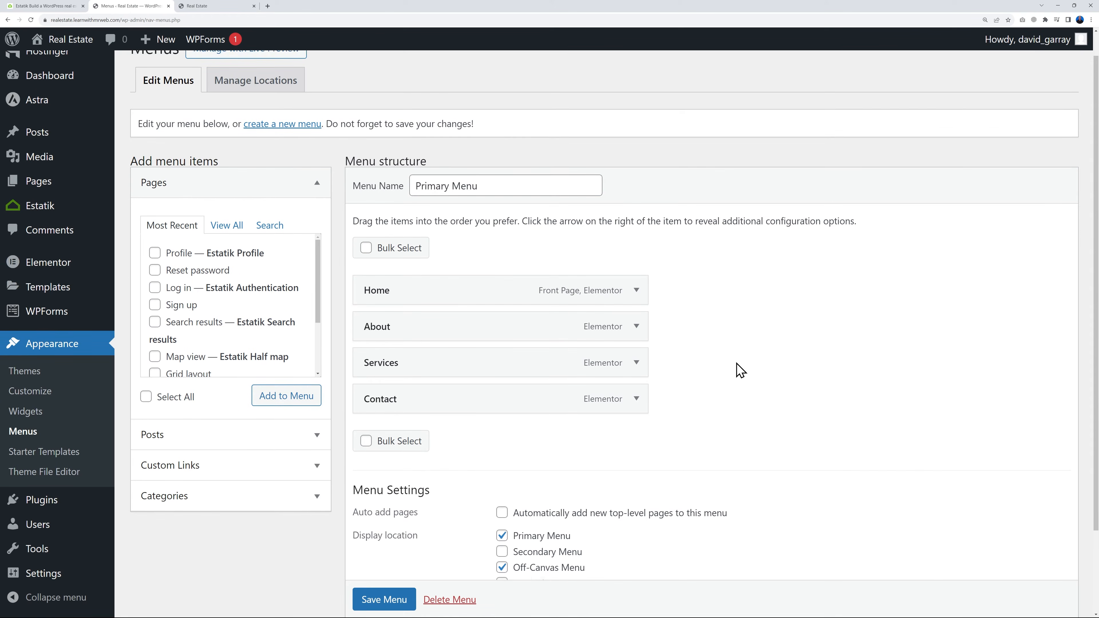
left_click(642, 357)
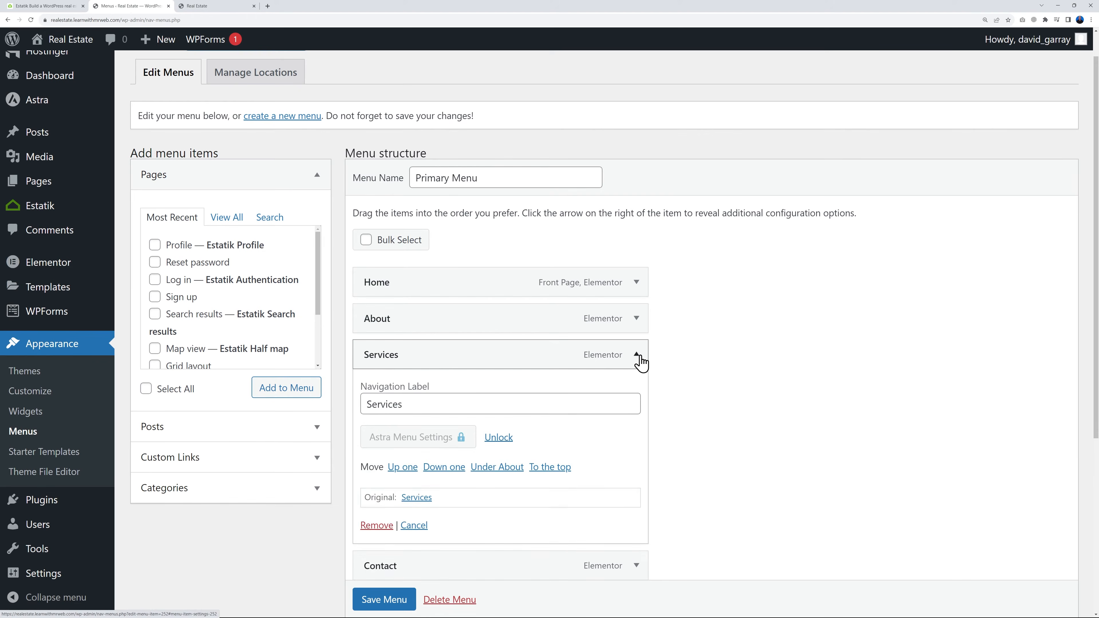
left_click(383, 526)
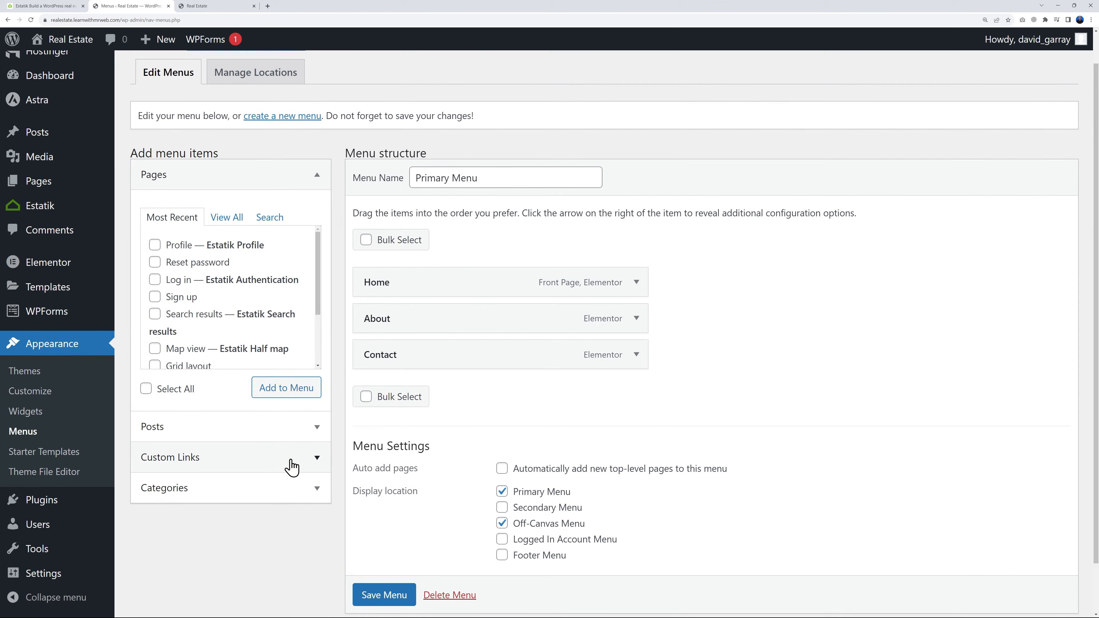
Add a custom link to the Primary Menu with URL # and link text Listings
left_click(285, 469)
left_click(266, 284)
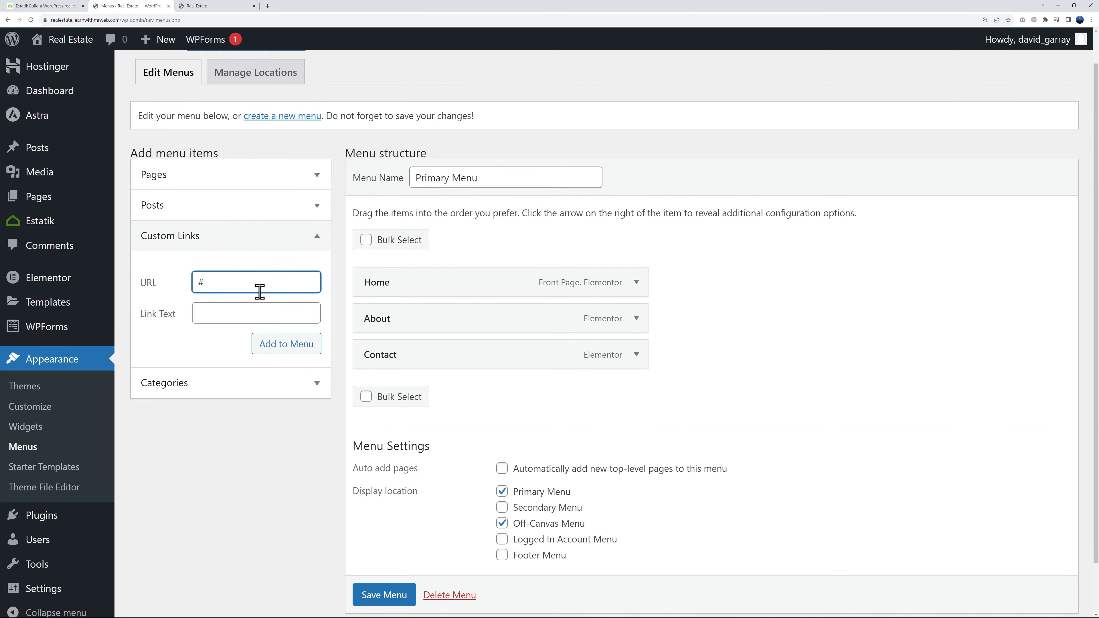
left_click(249, 311)
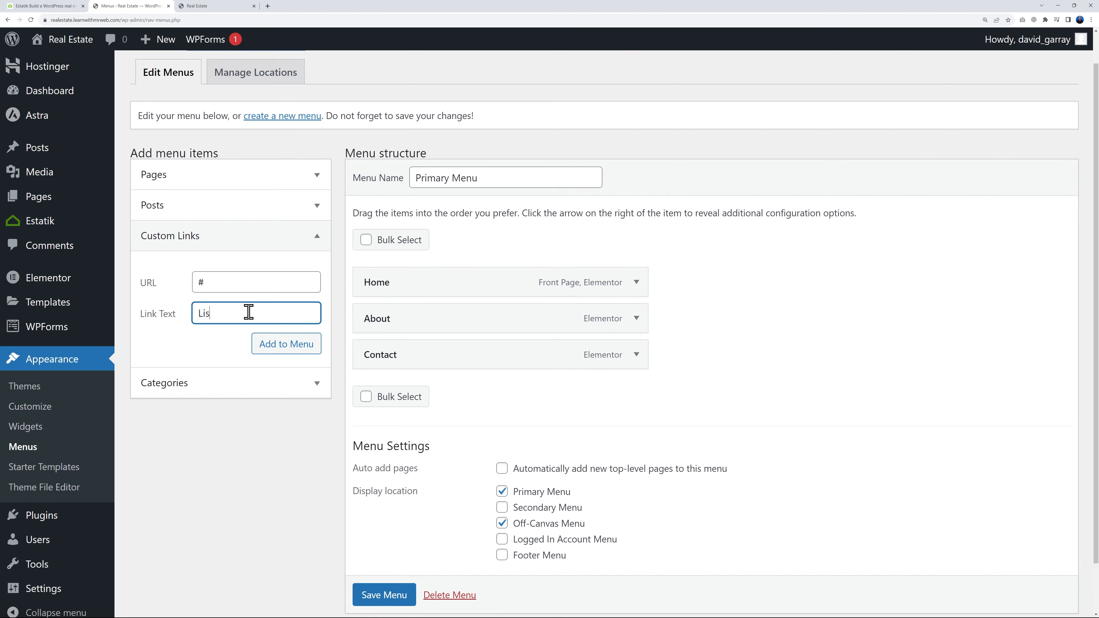
left_click(264, 345)
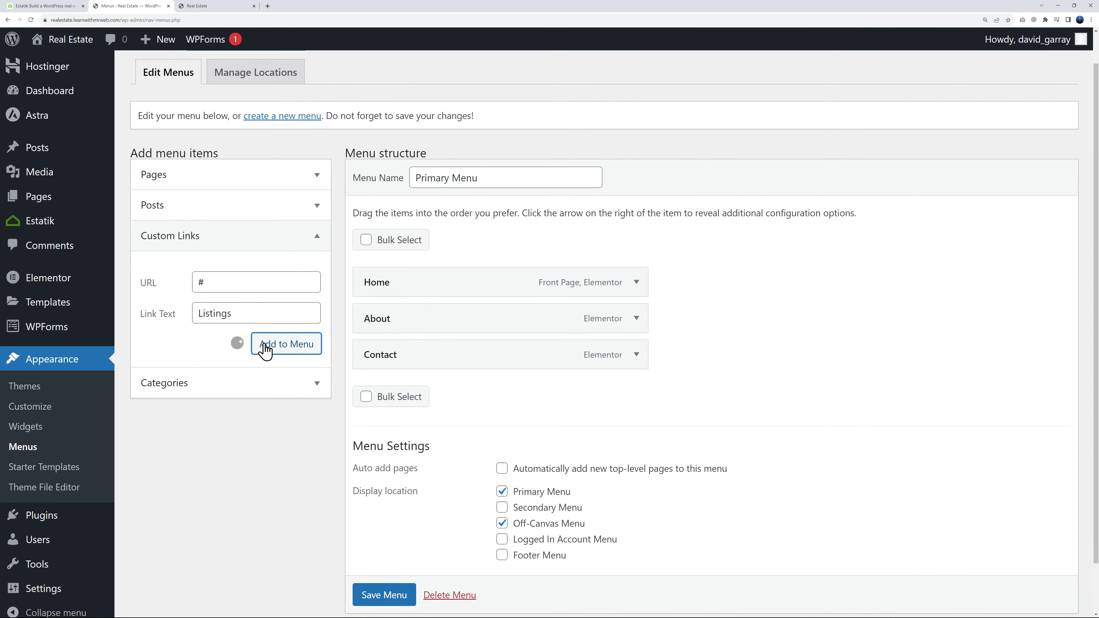
Add a Log In custom link with URL # to the menu and move Listings directly above Contact
left_click(248, 285)
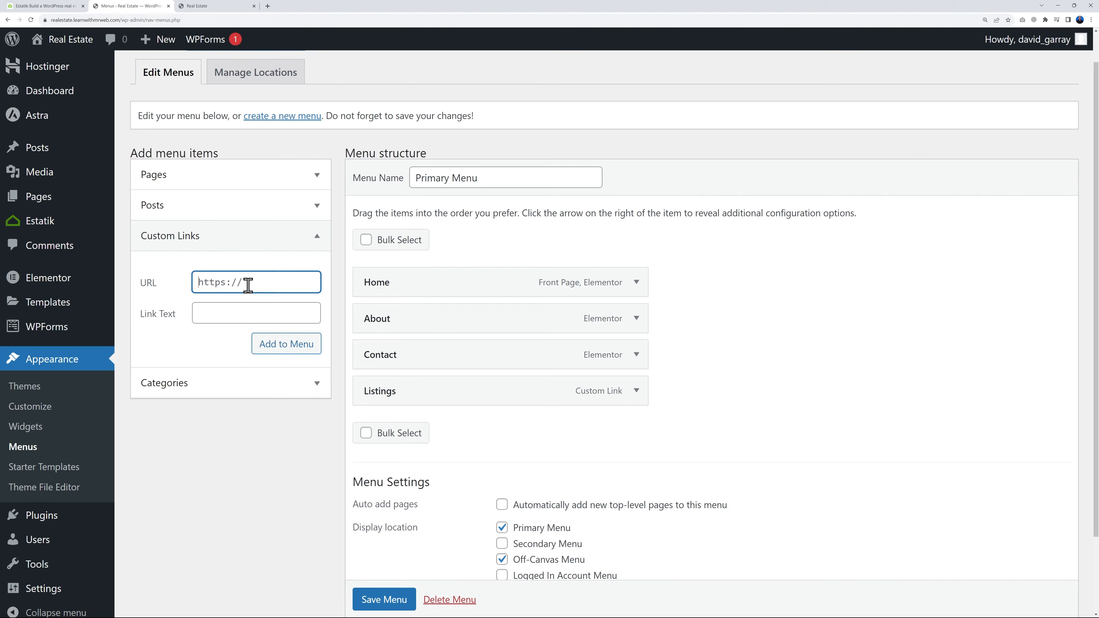
left_click(246, 312)
type("Log In")
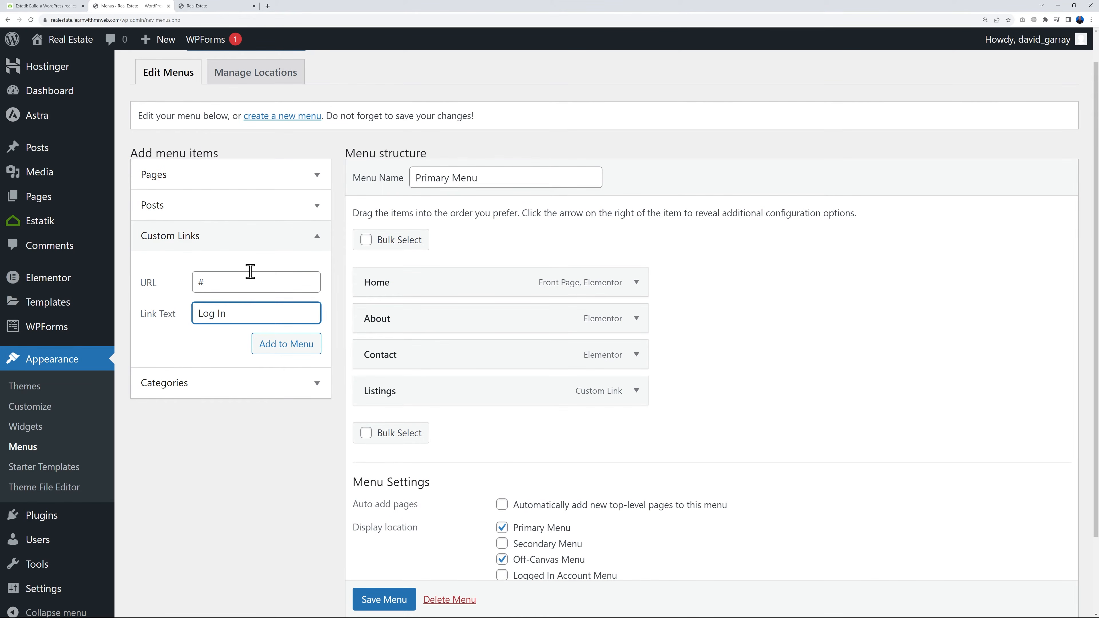
left_click(280, 349)
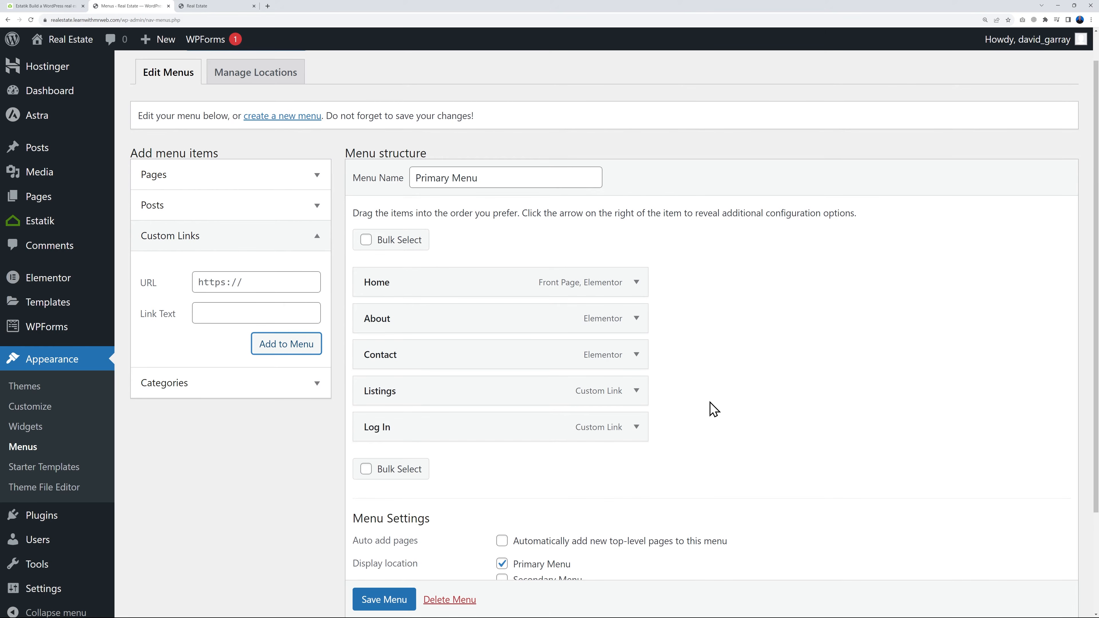
left_click_drag(445, 403, 450, 362)
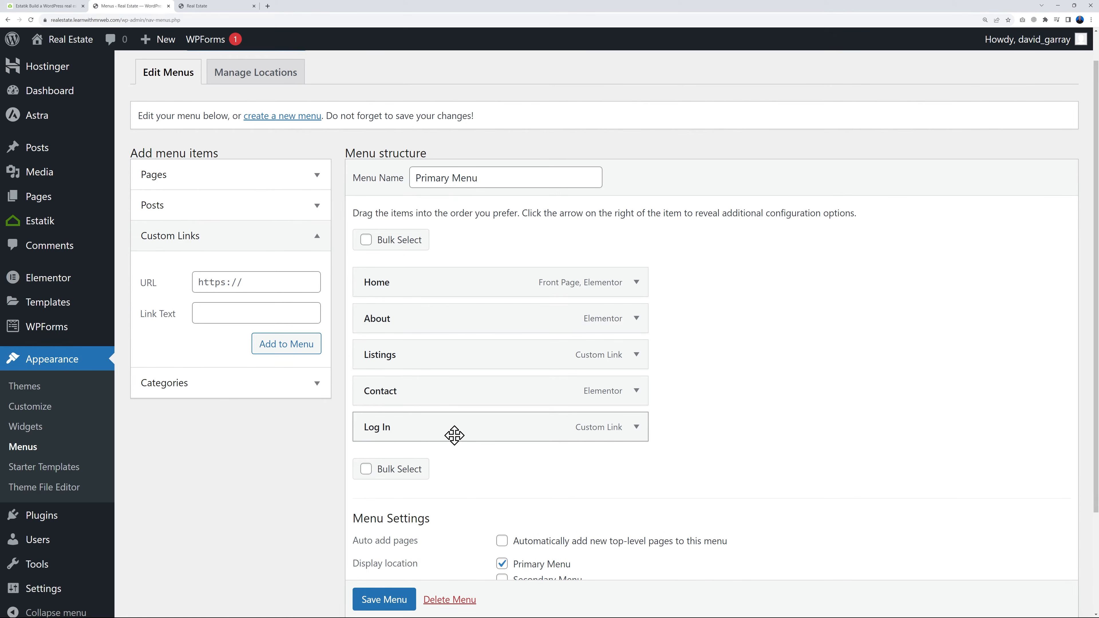
Add the Grid layout, List layout and Map view pages to the Primary Menu
left_click(316, 179)
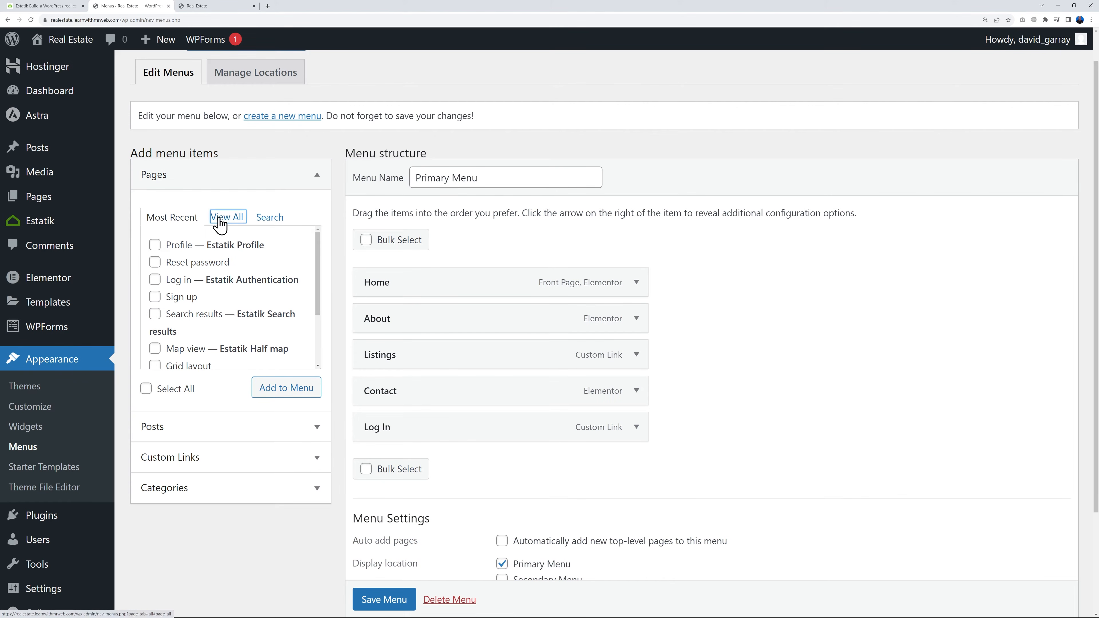
left_click(223, 218)
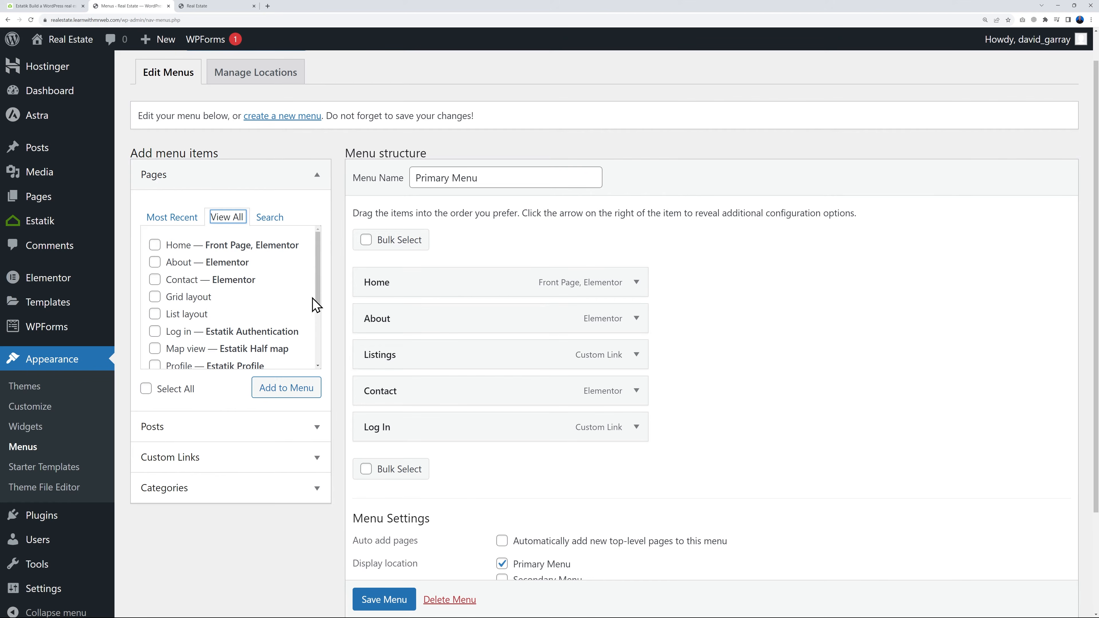
scroll(309, 306, "down", 1)
left_click(155, 299)
left_click(155, 264)
left_click(154, 247)
left_click(277, 388)
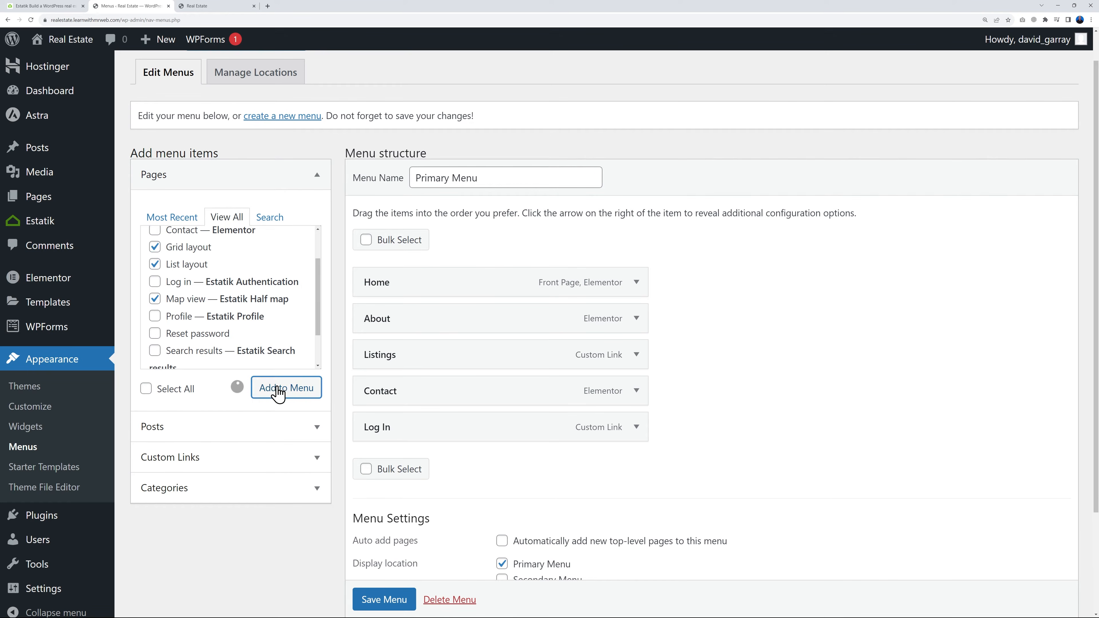
Nest Grid layout, List layout and Map view as sub items under Listings and save the menu
scroll(775, 442, "down", 2)
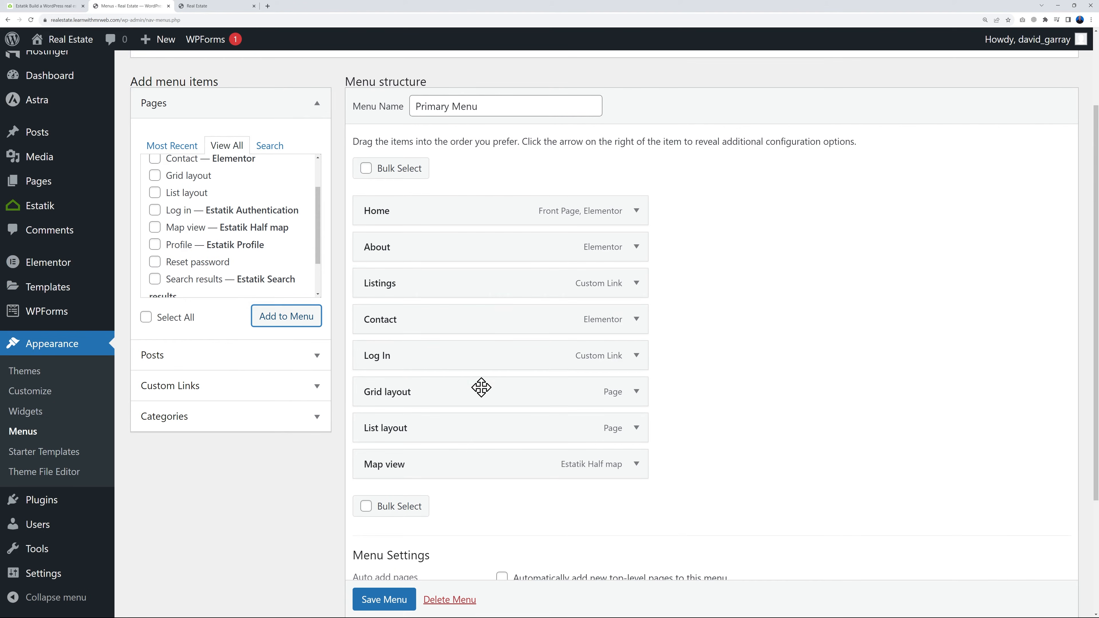
left_click_drag(461, 399, 488, 324)
left_click_drag(435, 436, 457, 364)
left_click_drag(429, 469, 460, 394)
left_click(384, 600)
scroll(675, 522, "down", 1)
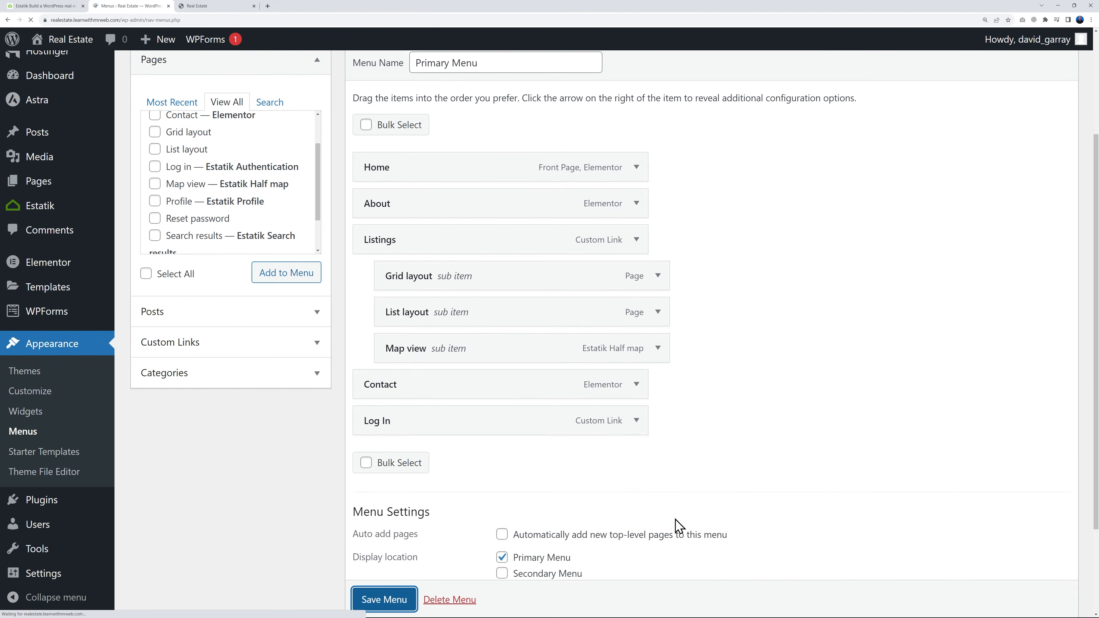
Reload the live homepage and check the dropdown under Listings in the header
left_click(216, 6)
key("F5")
mouse_move(465, 92)
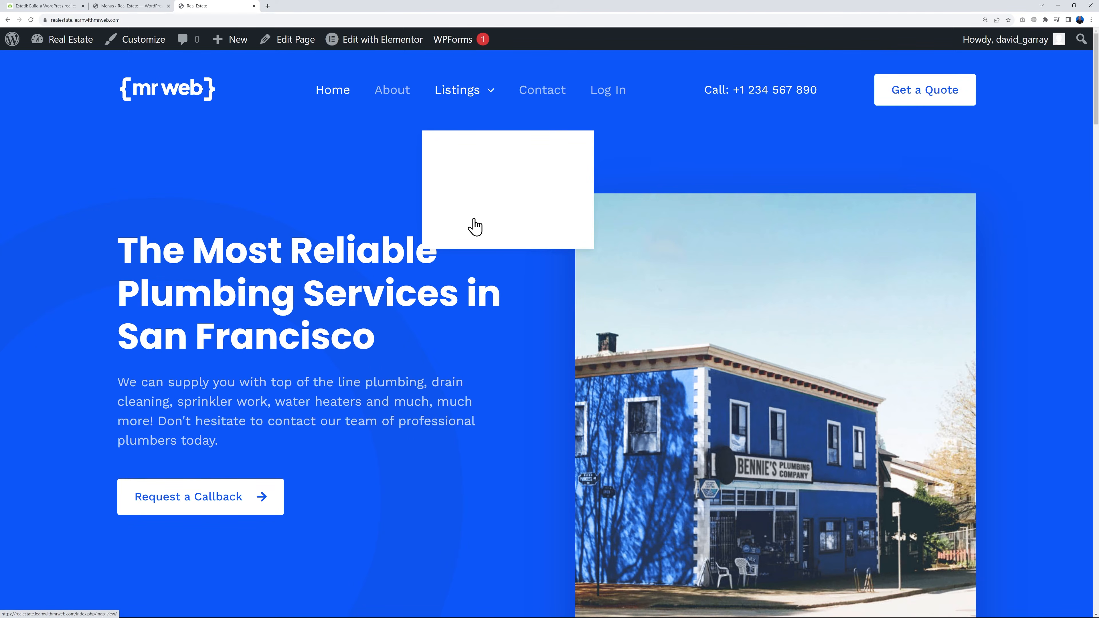
Add the Profile, Reset password, Log in and Sign up pages to the Primary Menu
left_click(130, 6)
scroll(697, 383, "down", 4)
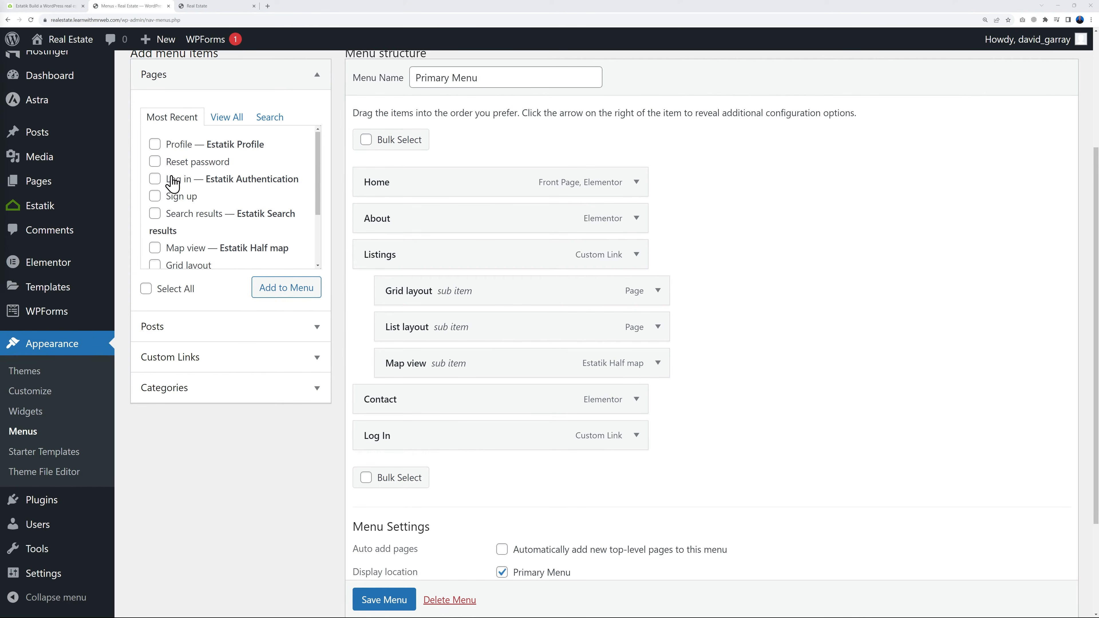
left_click(156, 145)
left_click(155, 163)
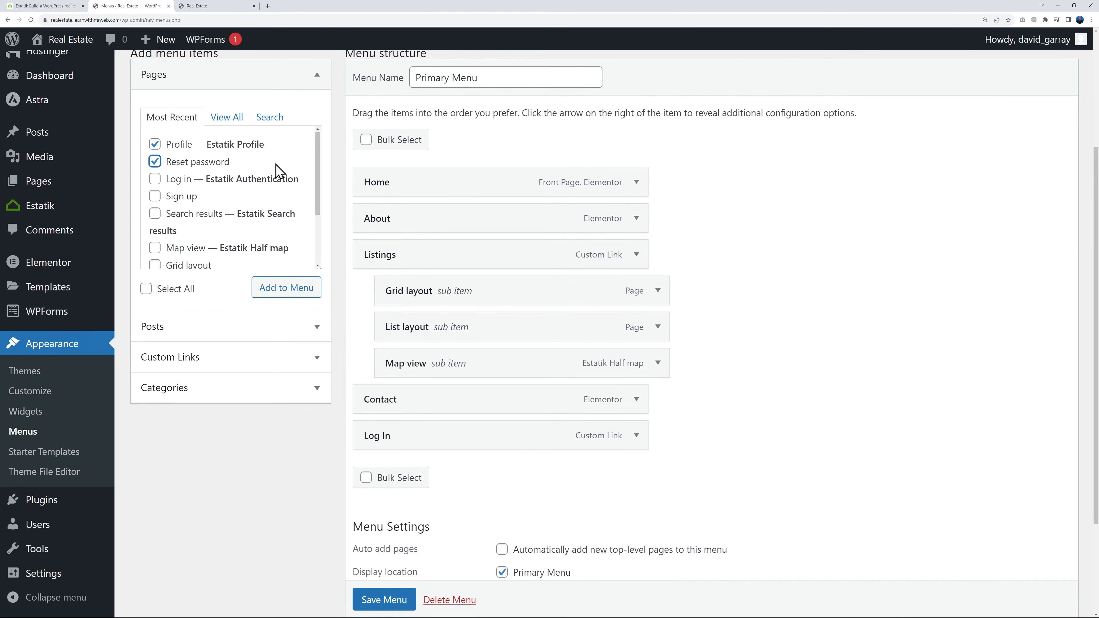
left_click(155, 180)
left_click(286, 287)
Nest Log in, Sign up, Profile and Reset password, in that order, under the Log In custom link and save the menu
scroll(782, 356, "down", 2)
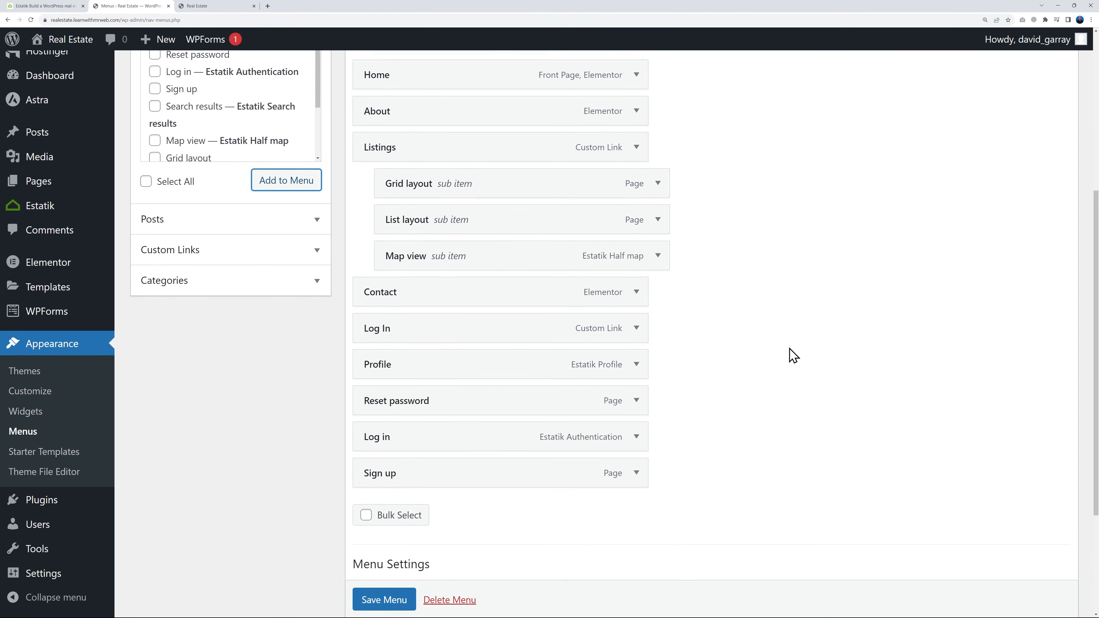
scroll(701, 417, "down", 2)
left_click_drag(441, 378, 452, 314)
left_click_drag(451, 410, 496, 409)
left_click(368, 601)
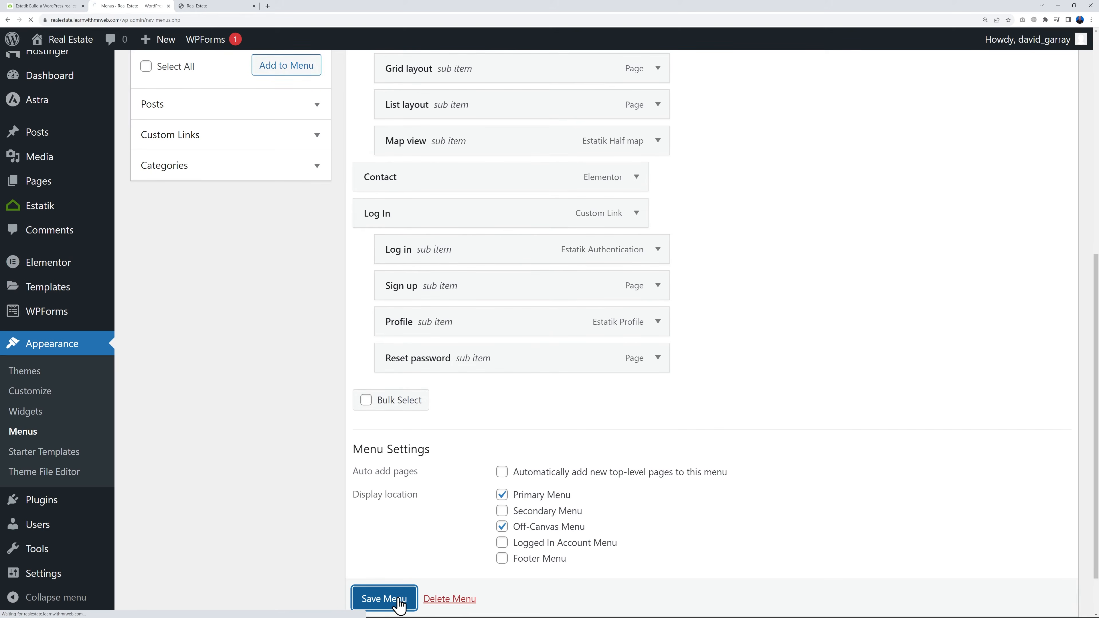
Check the Log In and Listings dropdowns on the live homepage and return to the WordPress admin
left_click(220, 8)
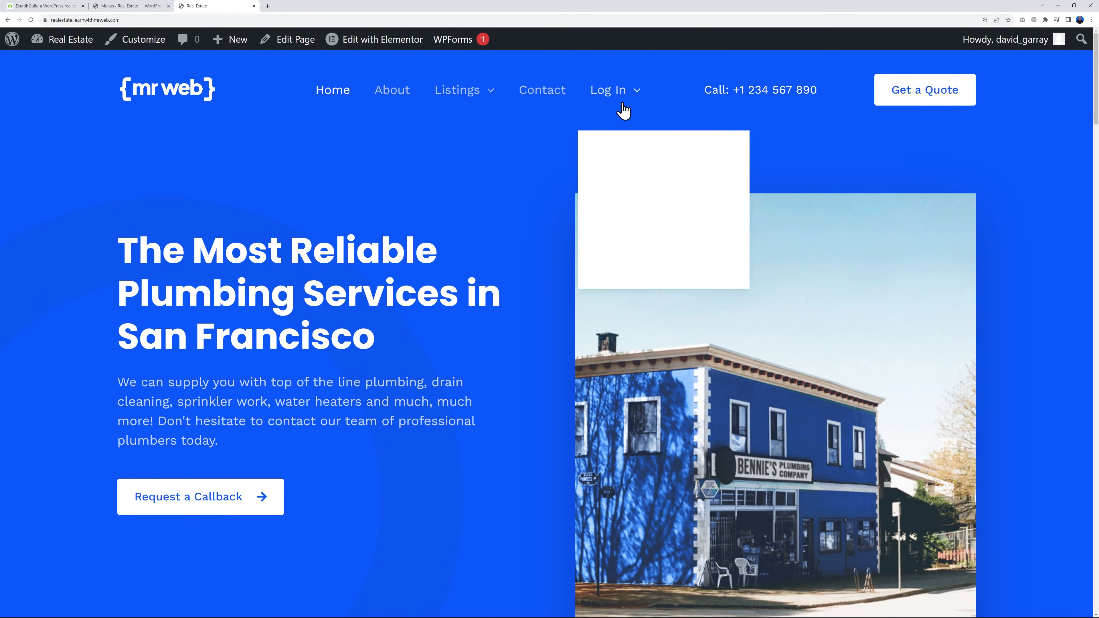
mouse_move(460, 93)
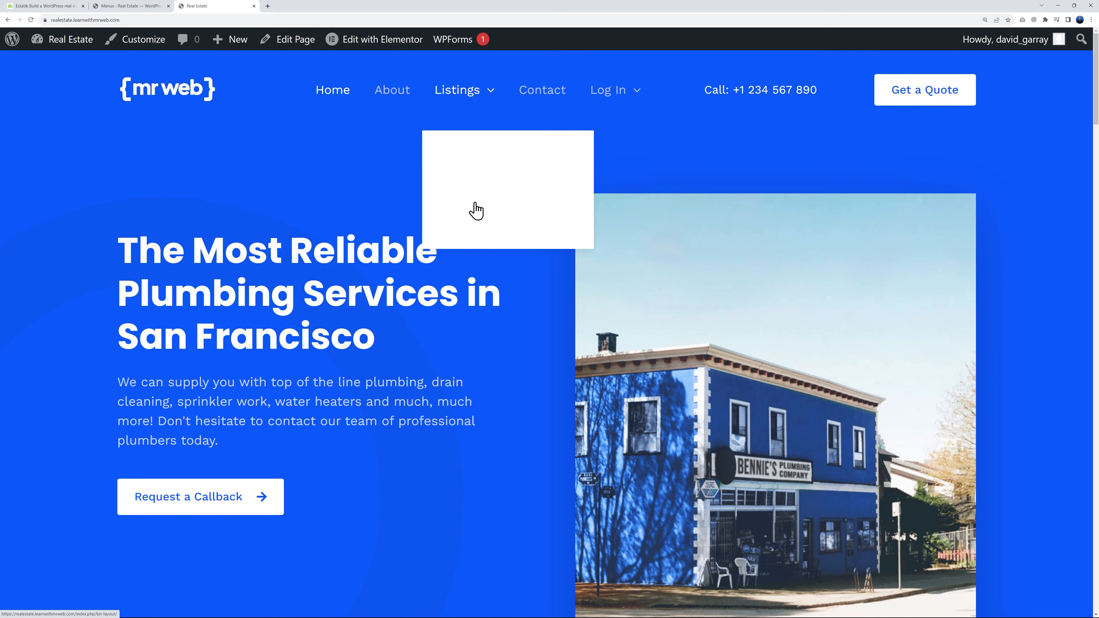
left_click(145, 6)
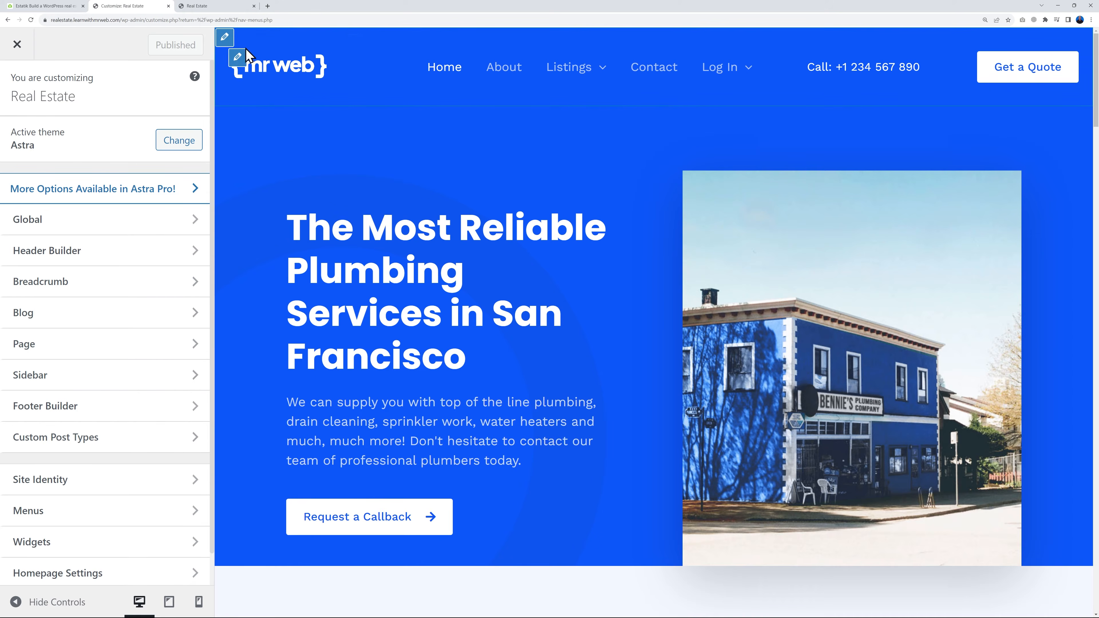
Set the Primary Menu's normal background color to the palette's dark navy swatch and preview the Listings dropdown
left_click(352, 43)
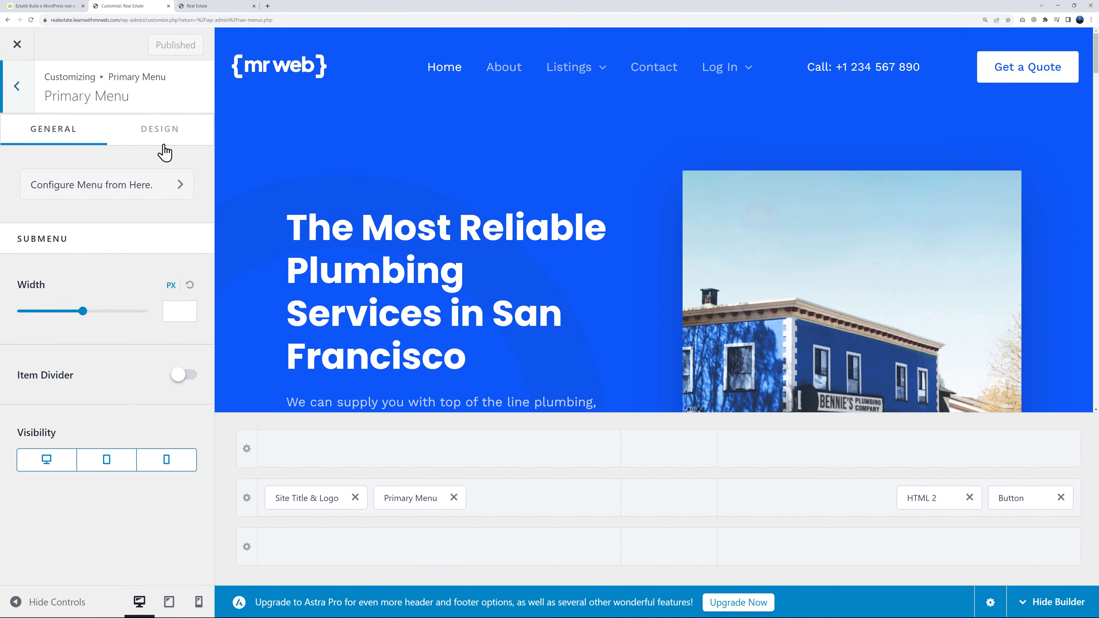
left_click(161, 132)
mouse_move(554, 81)
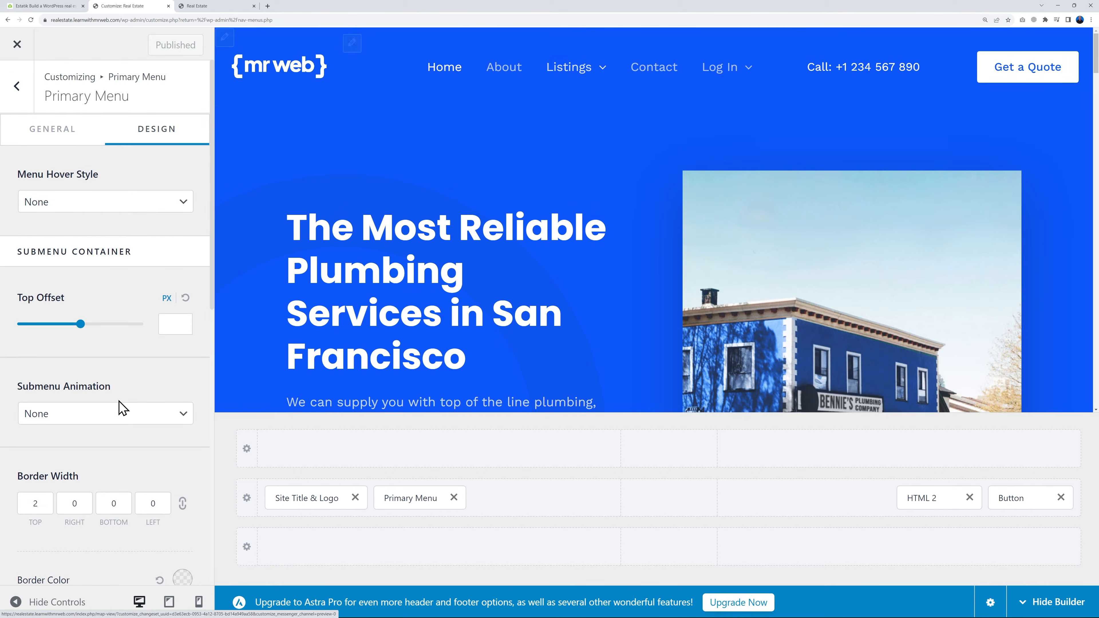
scroll(140, 357, "down", 8)
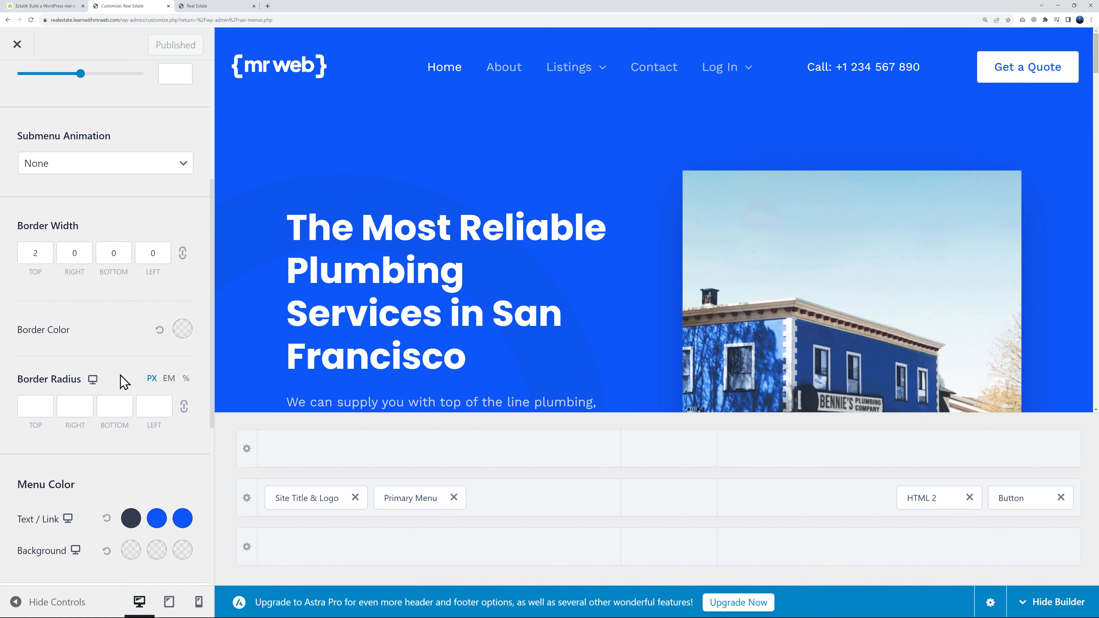
scroll(121, 389, "down", 1)
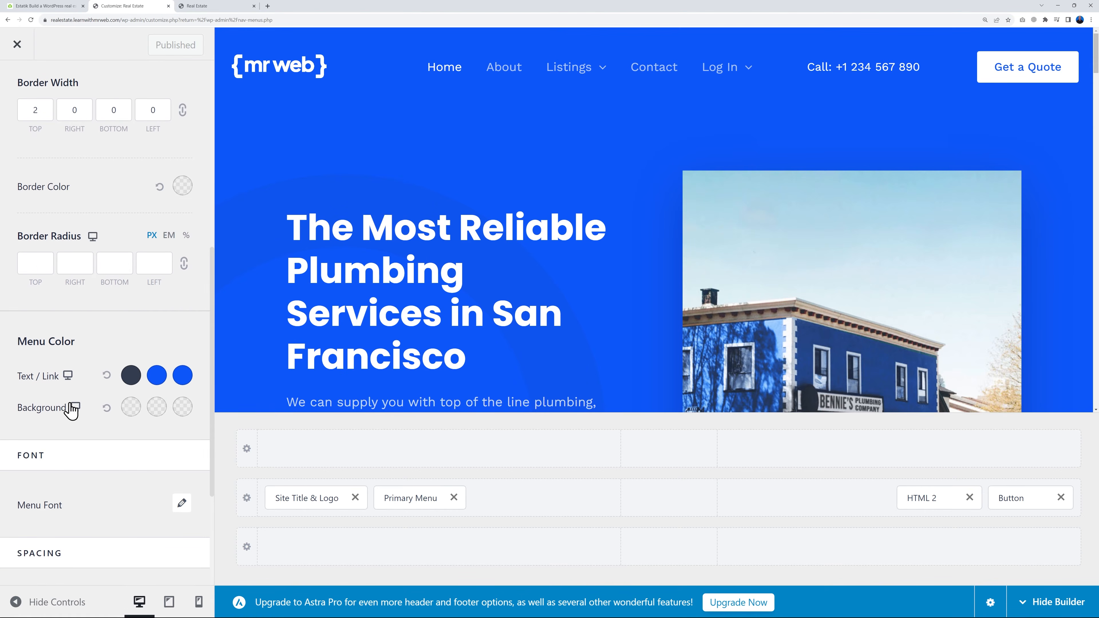
left_click(132, 408)
left_click(142, 477)
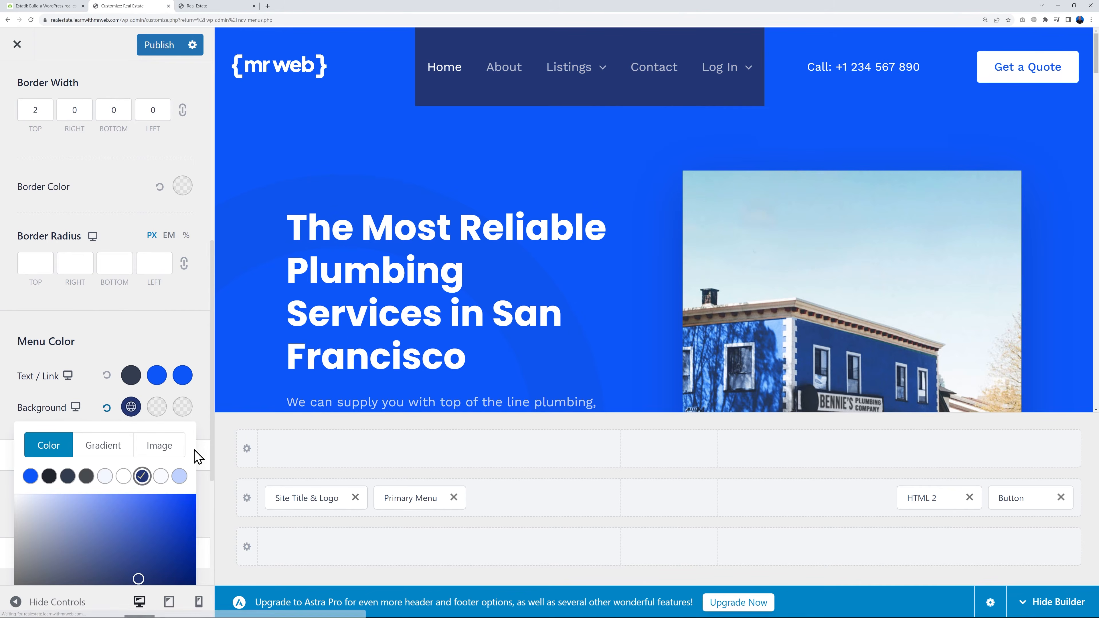
mouse_move(599, 79)
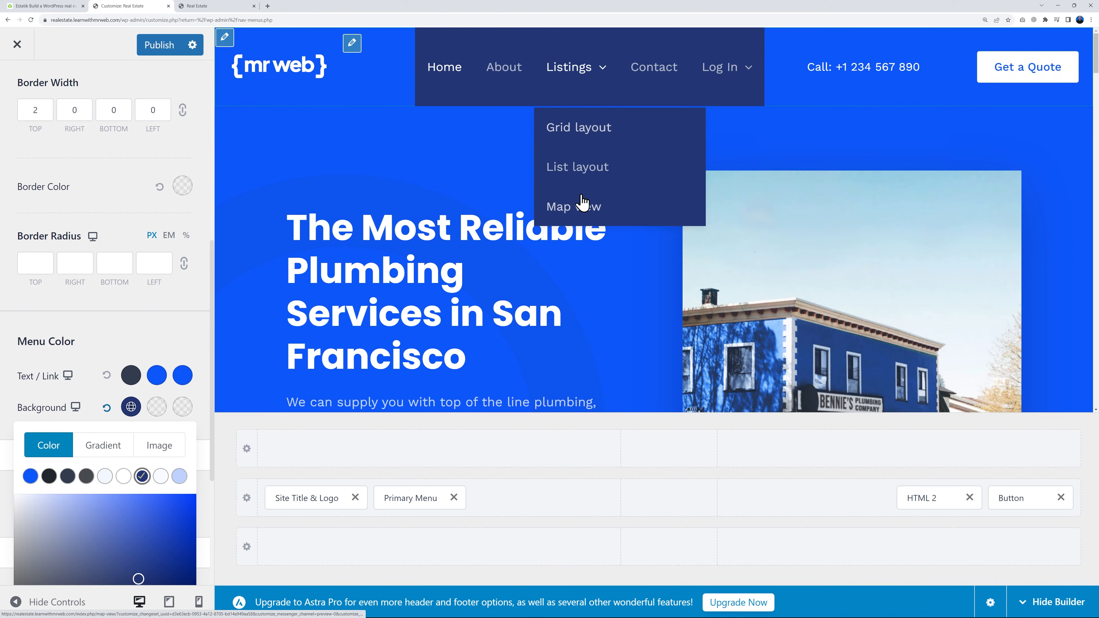
left_click(103, 340)
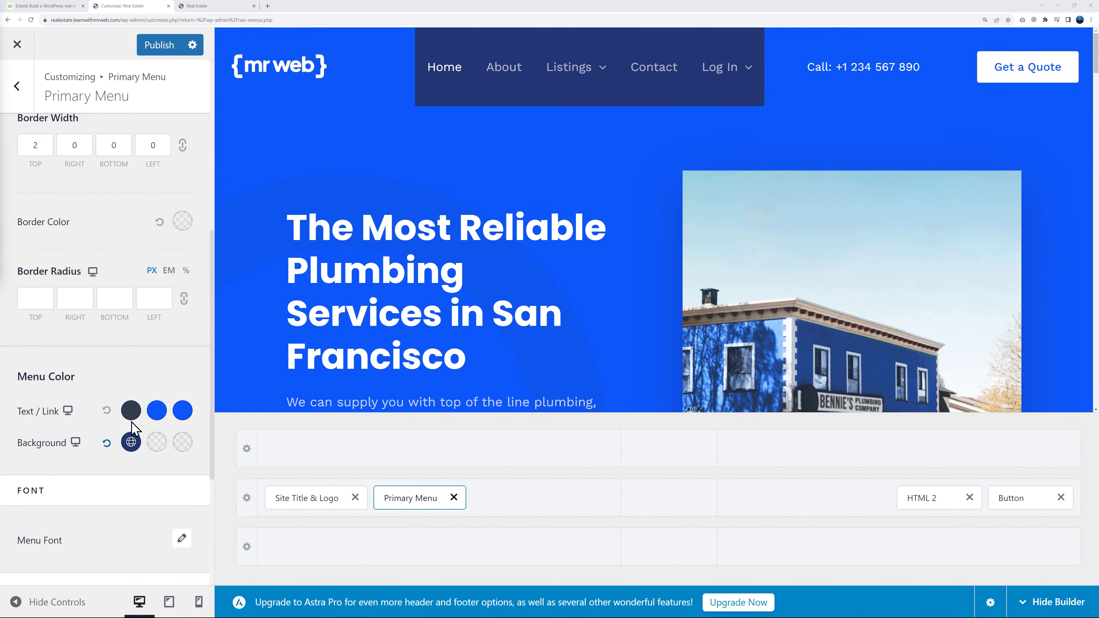
Set the Transparent Header's background overlay to the same dark navy palette color, publish the changes and close the customizer
scroll(142, 454, "up", 1)
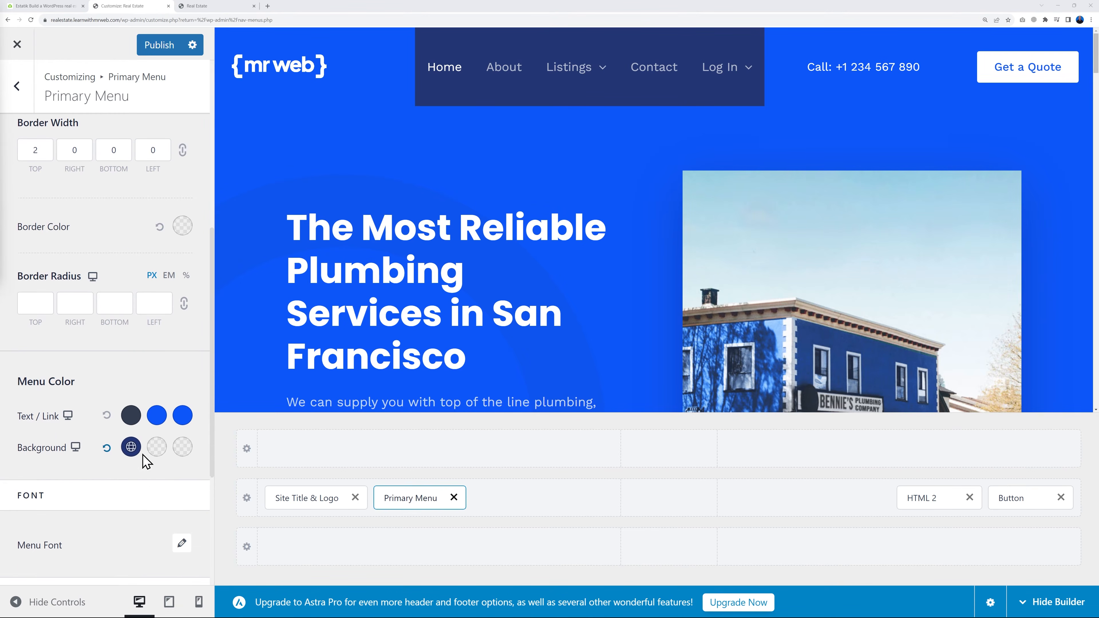
left_click(18, 87)
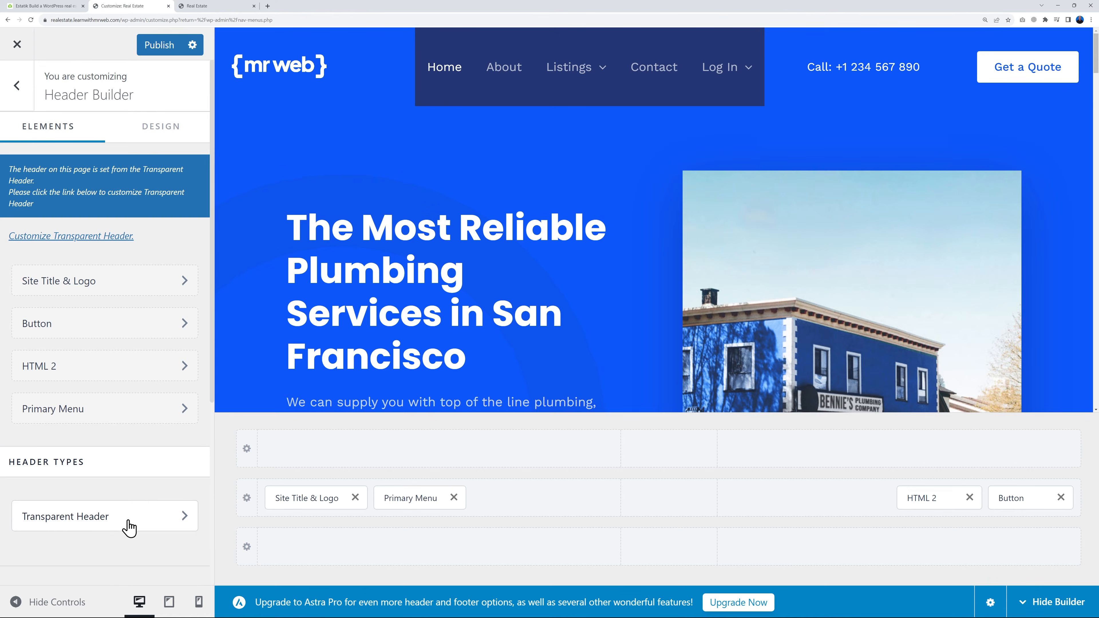
left_click(187, 517)
left_click(158, 132)
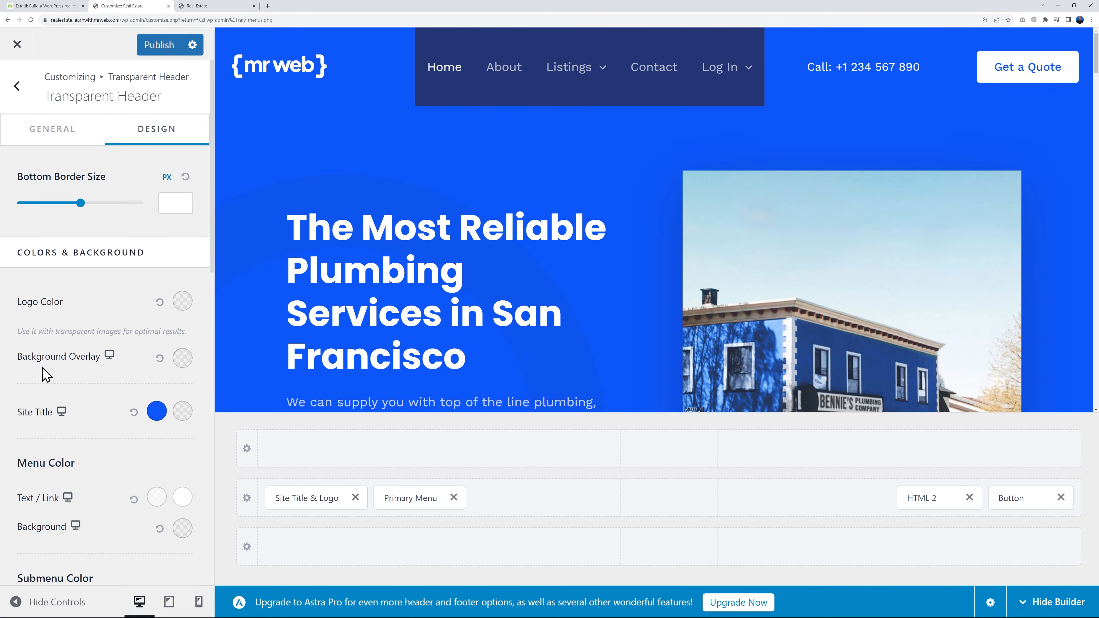
left_click(182, 358)
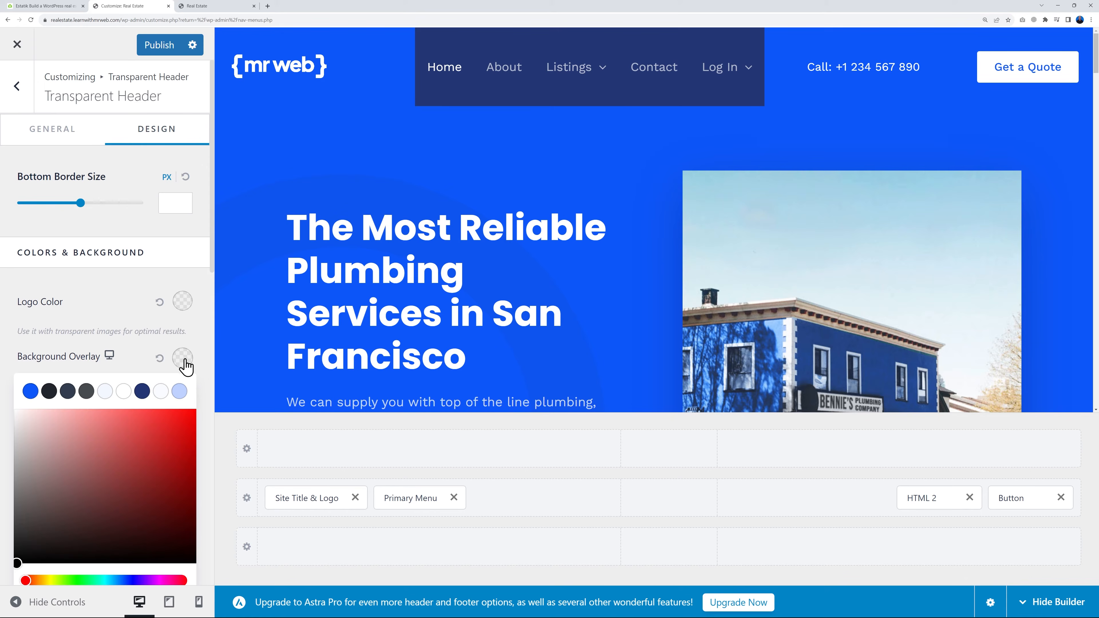
left_click(142, 391)
left_click(129, 318)
mouse_move(611, 67)
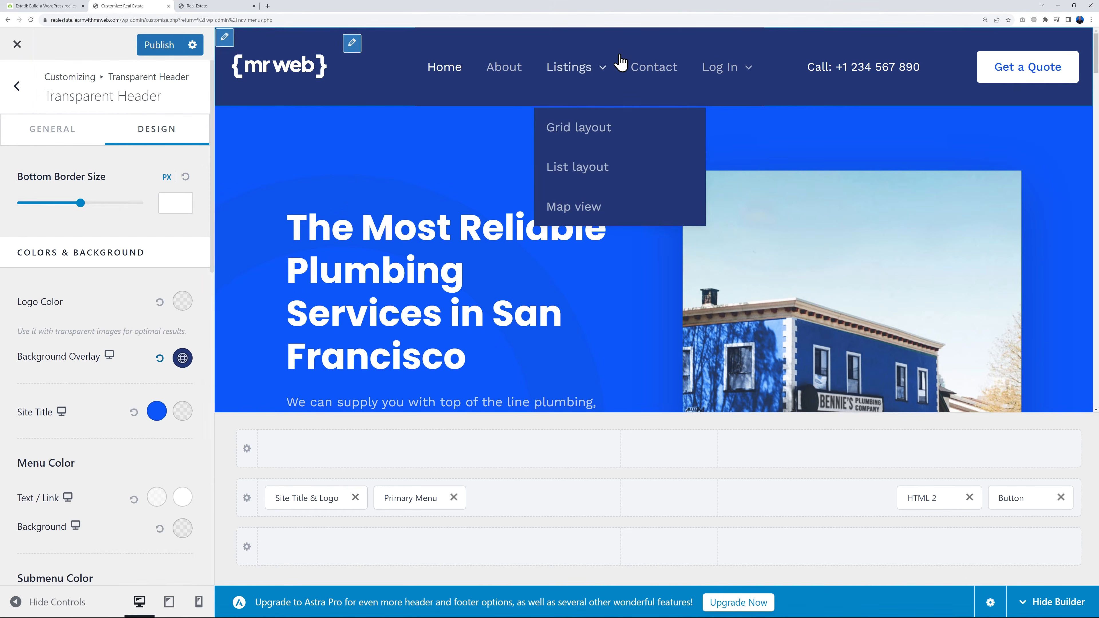
left_click(159, 47)
left_click(17, 46)
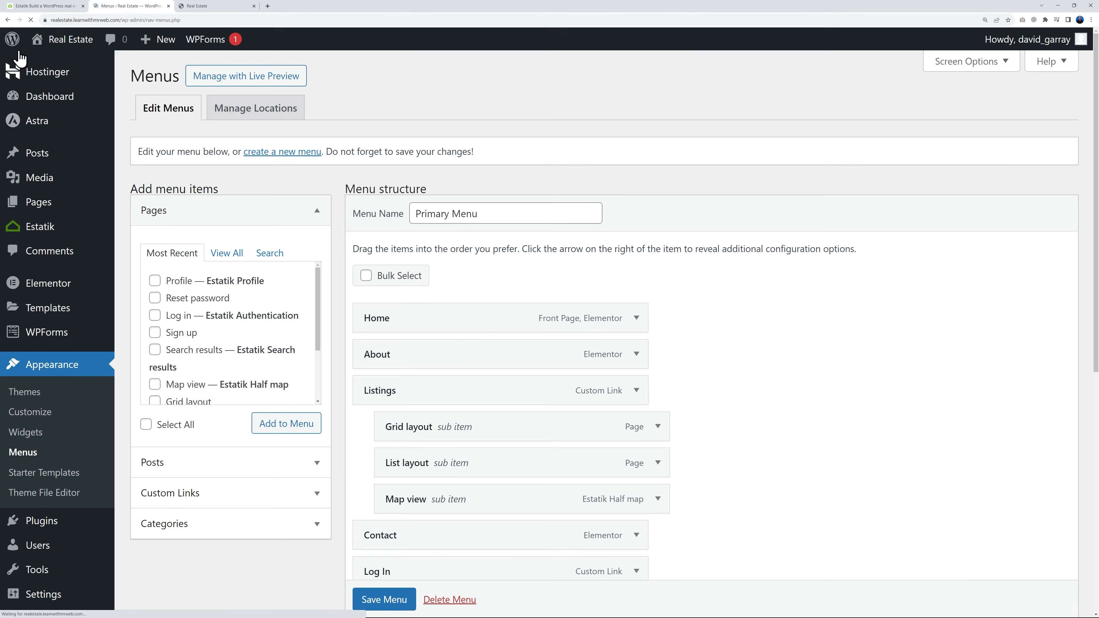
Reload the live homepage and visit the Grid layout, List layout and Map view pages through the Listings dropdown to inspect the header and menu colors
left_click(202, 8)
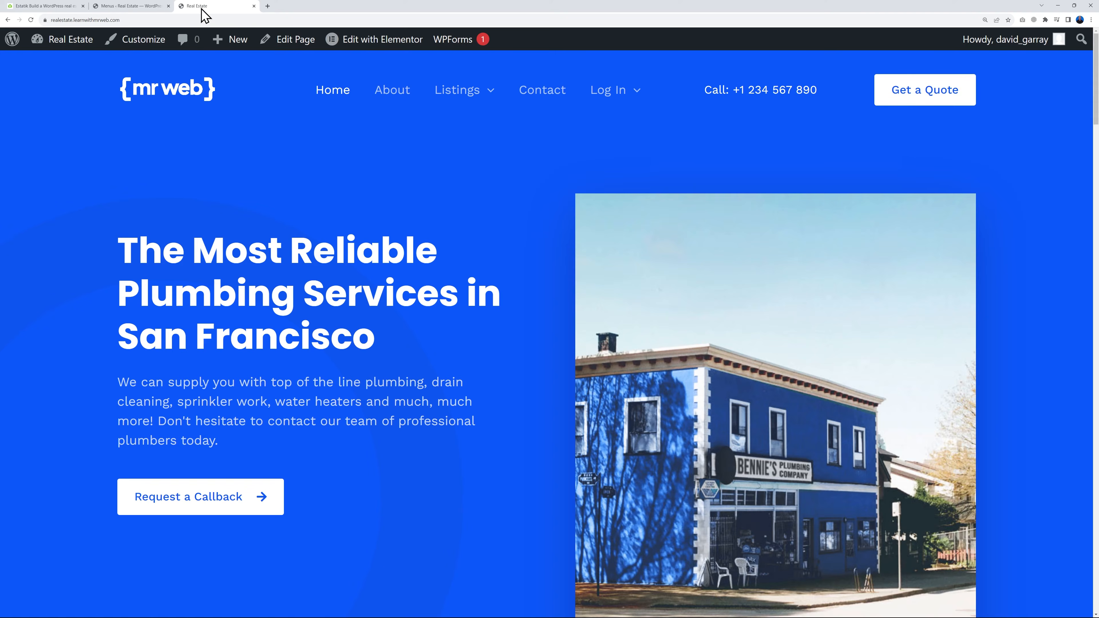
left_click(179, 91)
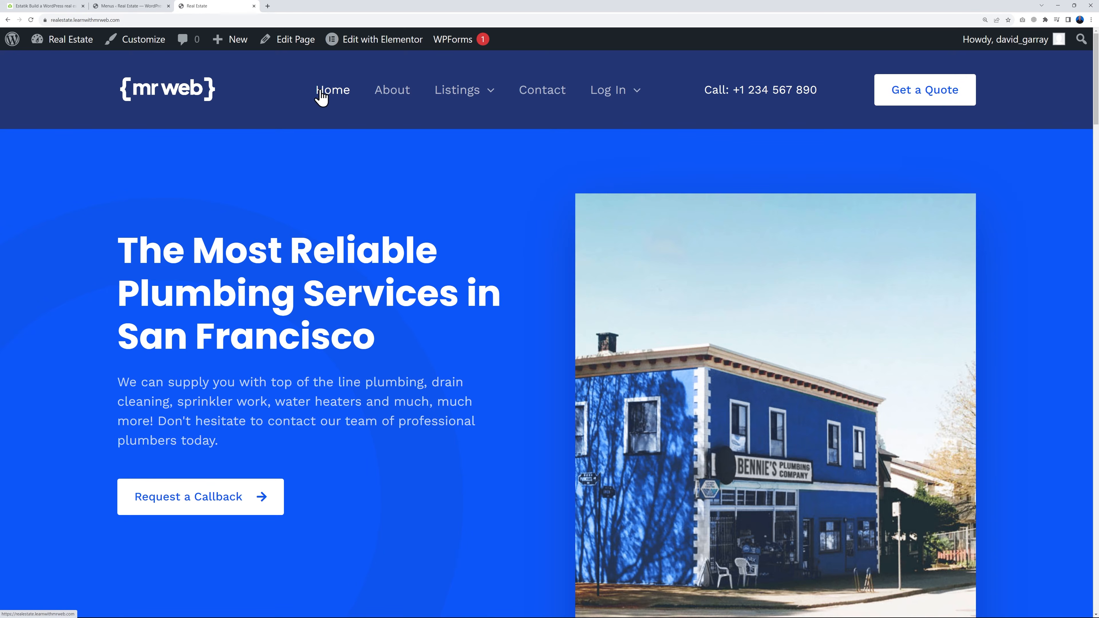
mouse_move(461, 100)
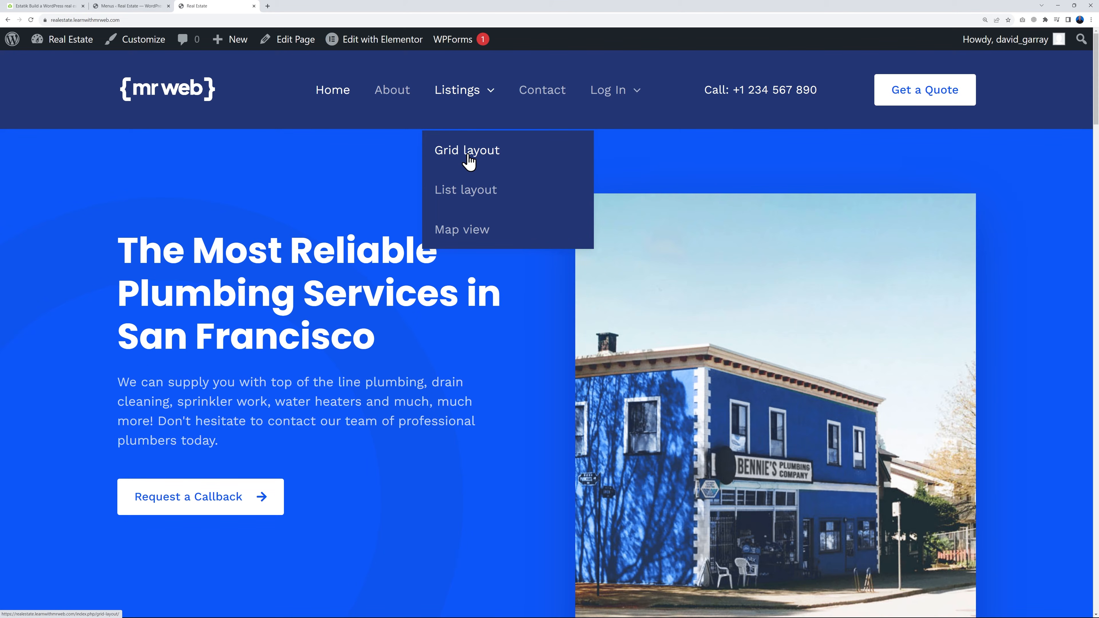
left_click(454, 170)
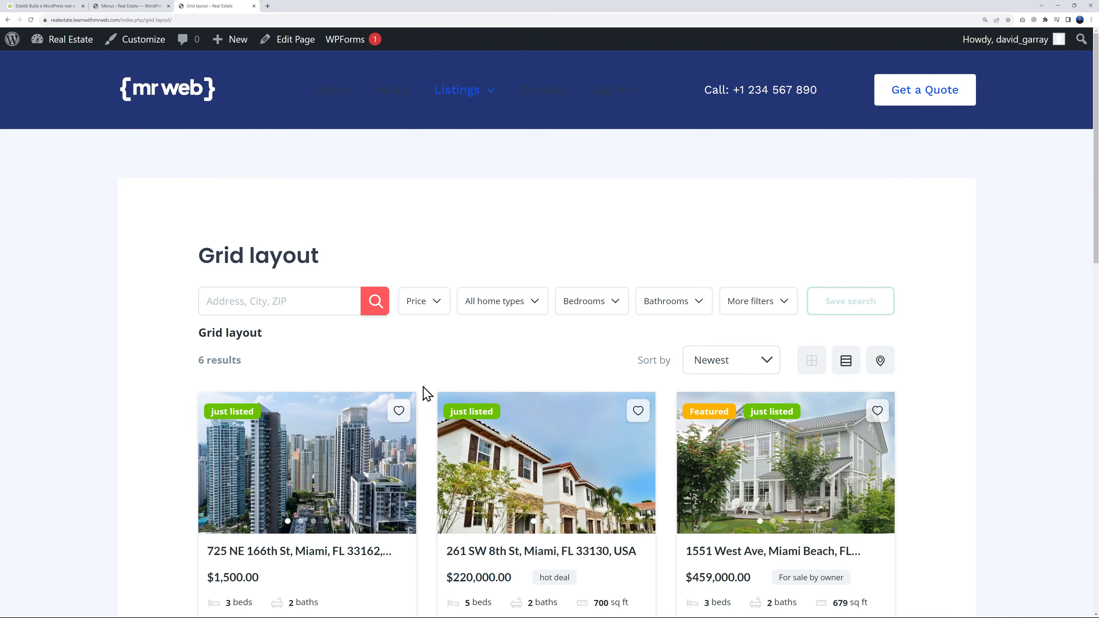
left_click(473, 198)
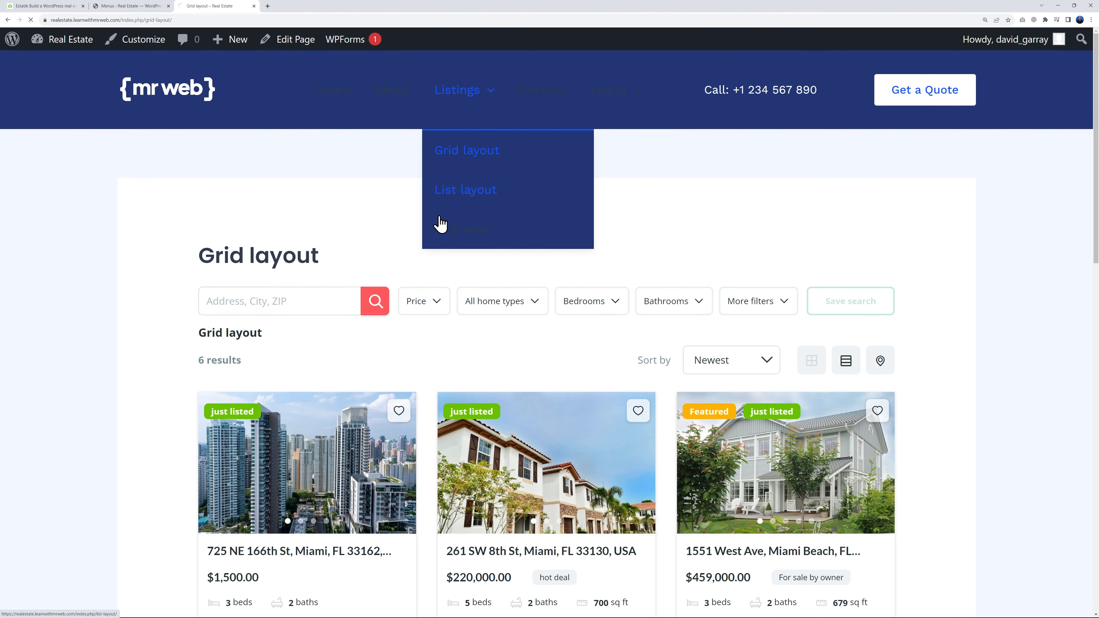
mouse_move(476, 85)
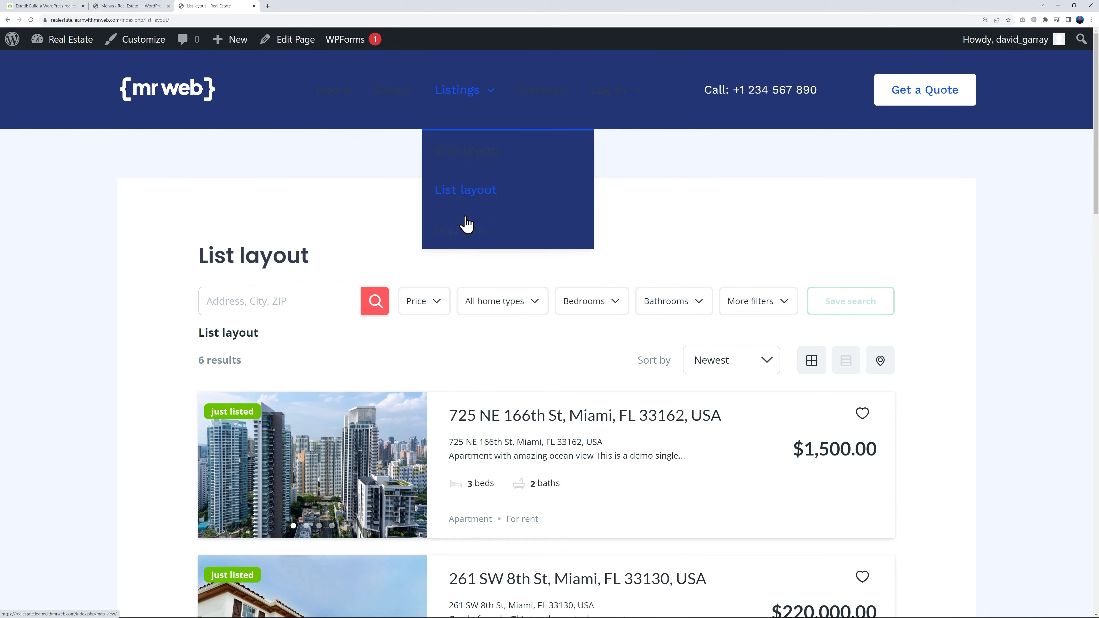
left_click(462, 230)
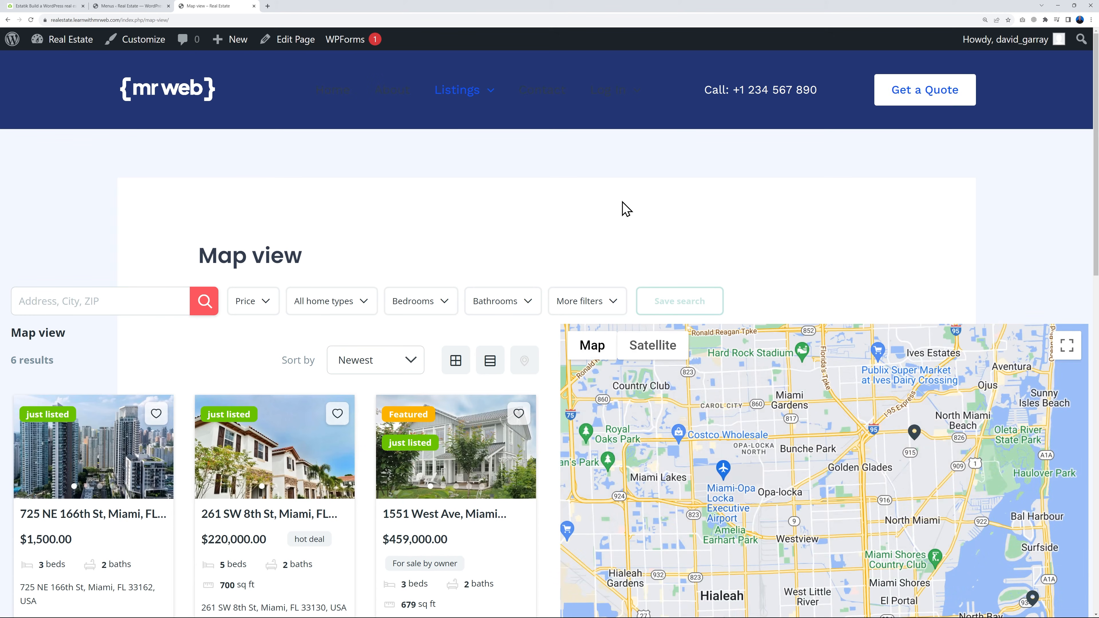
mouse_move(456, 109)
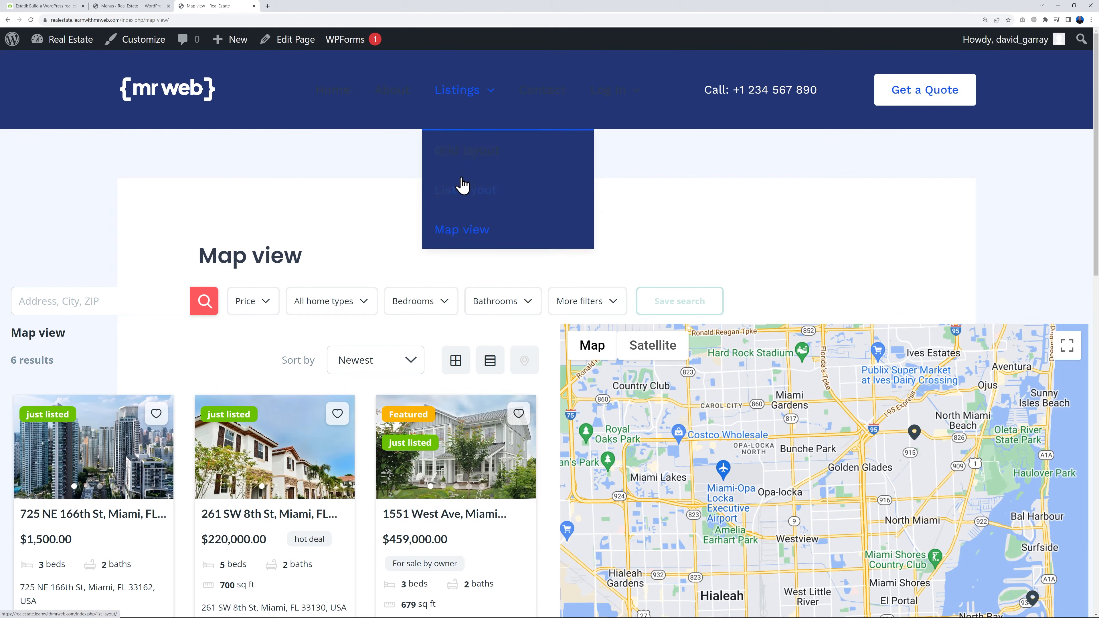
left_click(474, 160)
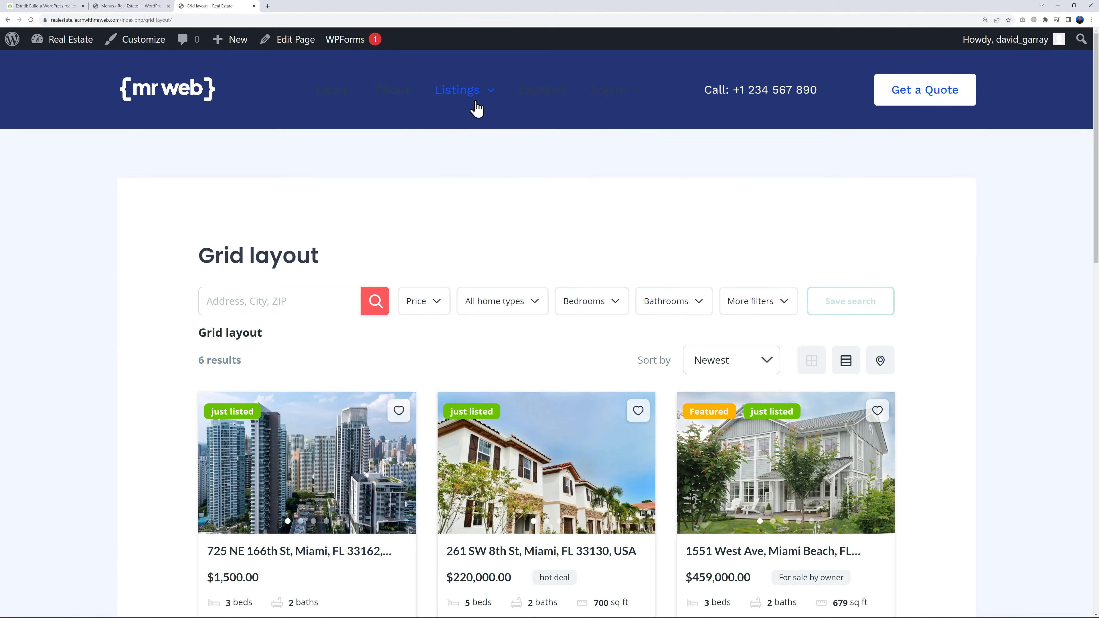
Return to the customizer and load the Grid layout page in its preview to inspect the menu text colors
mouse_move(623, 110)
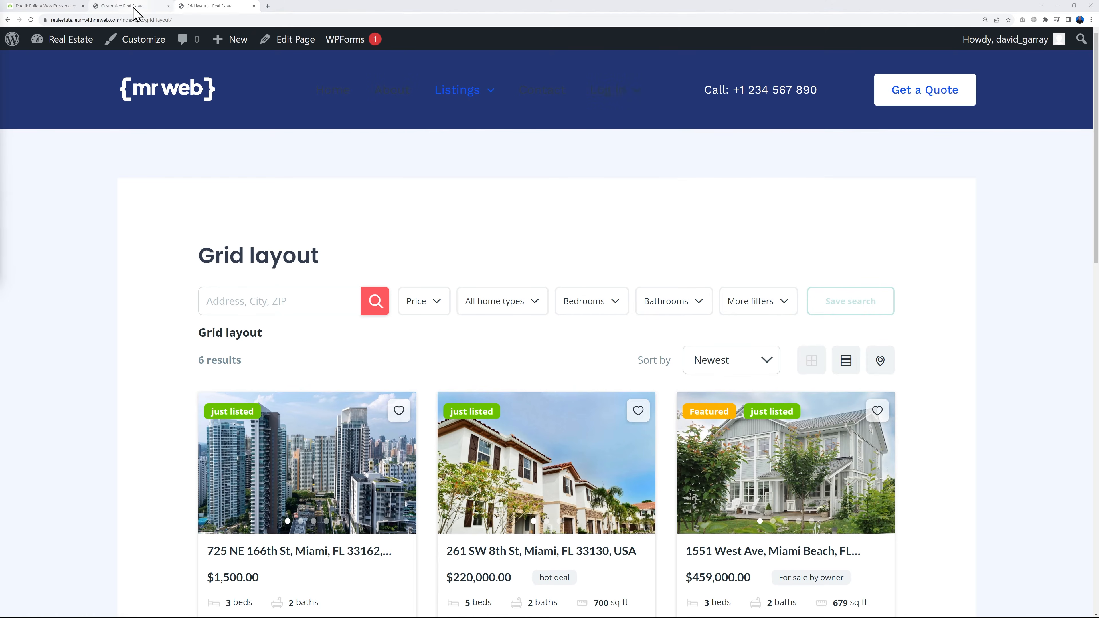
left_click(133, 6)
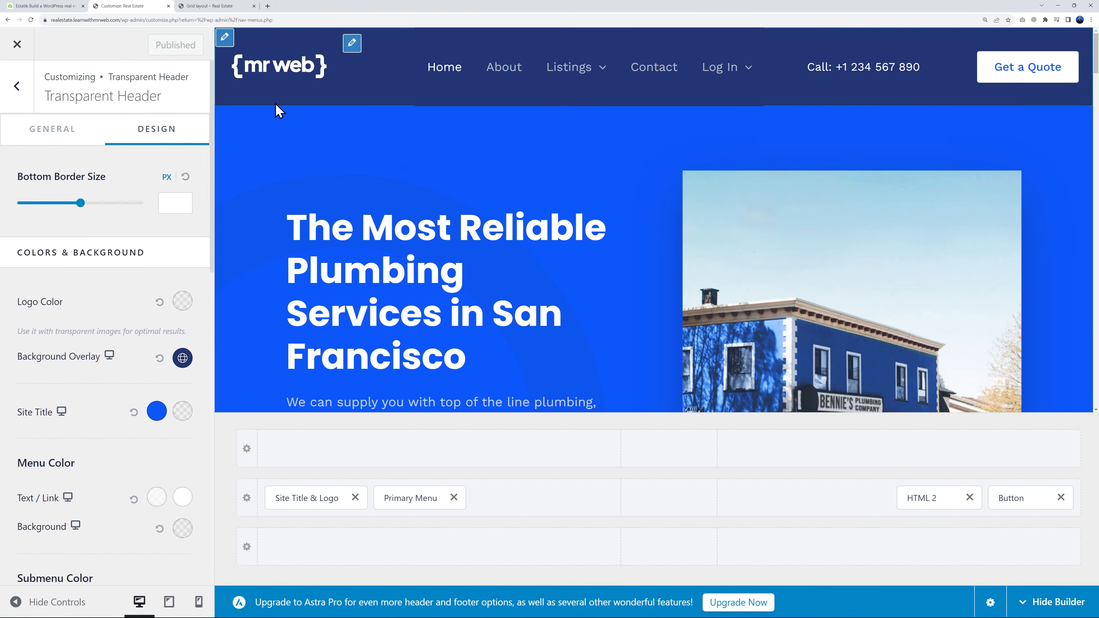
mouse_move(552, 84)
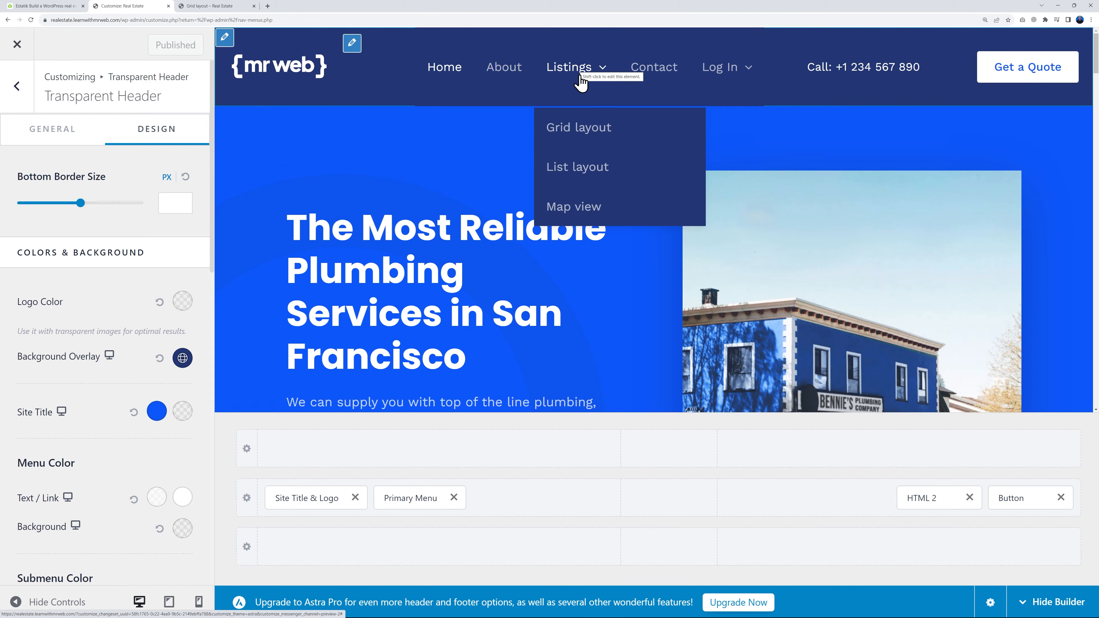
left_click(587, 132)
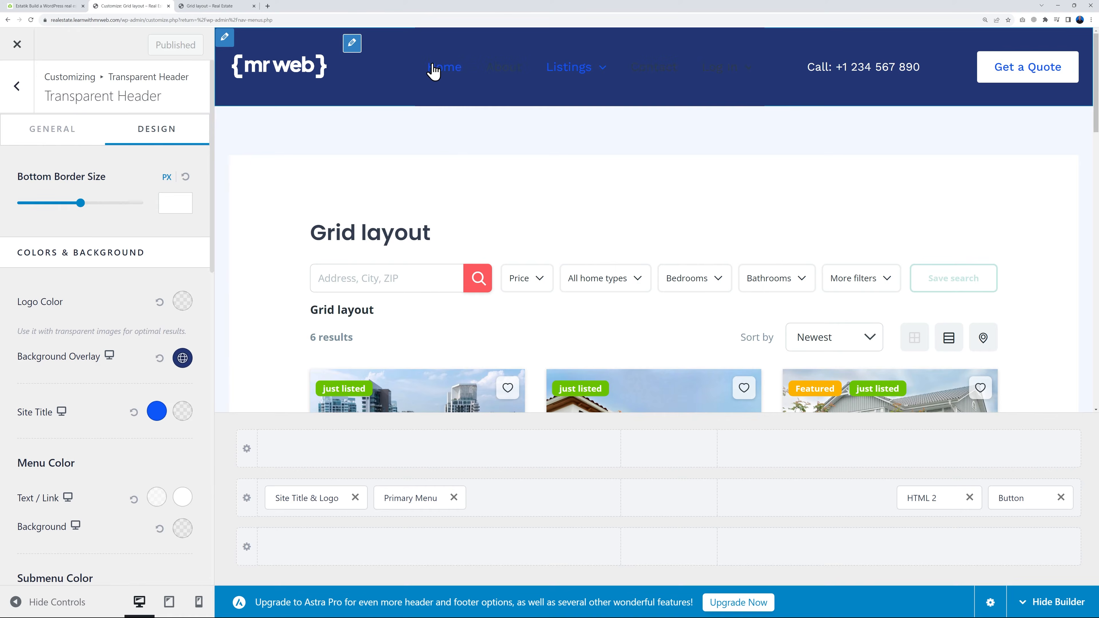
mouse_move(700, 71)
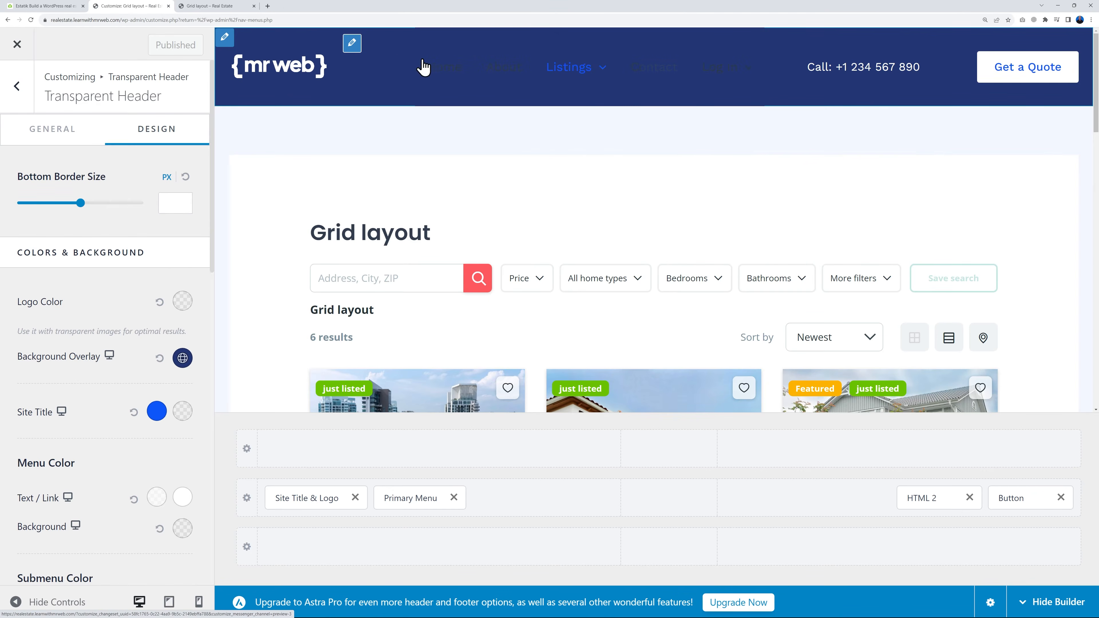
Set the Primary Menu's normal text/link color to the palette's white swatch and publish the change
left_click(352, 43)
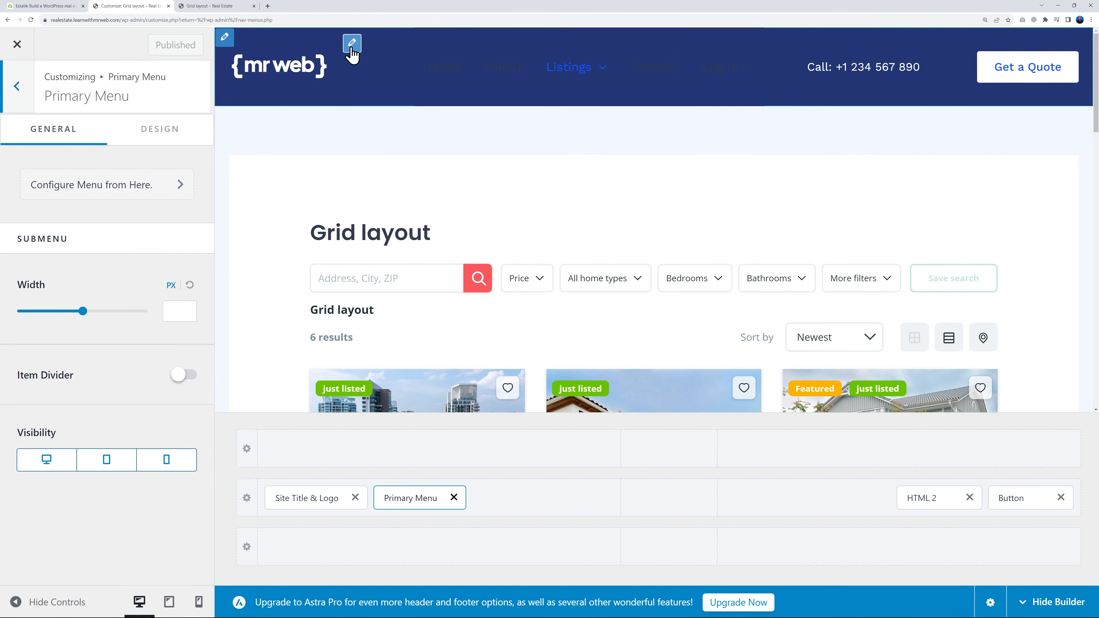
left_click(163, 129)
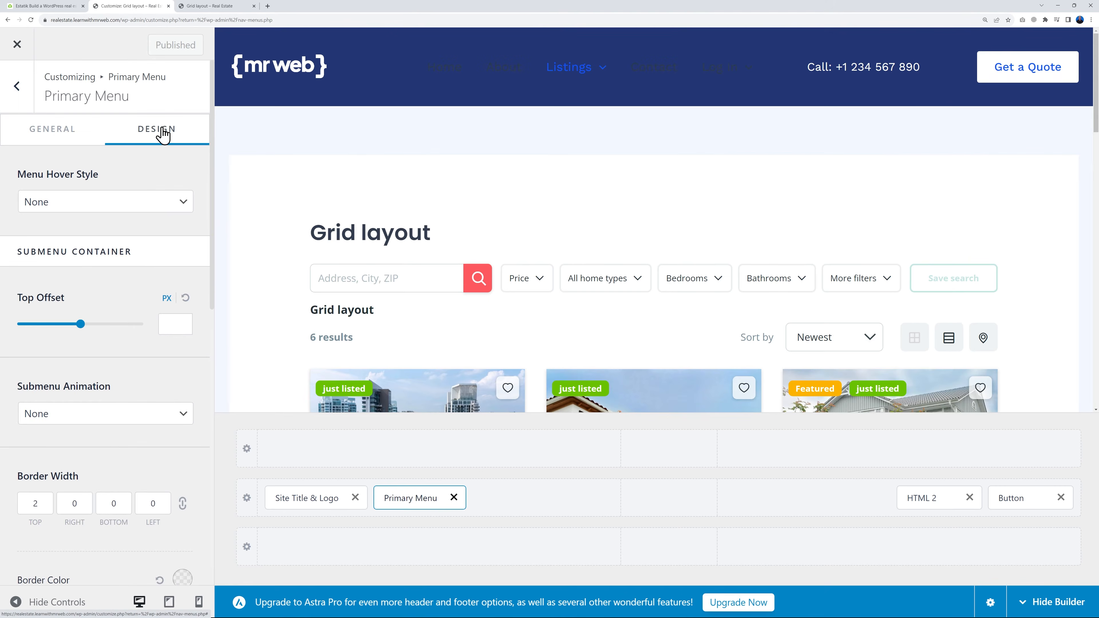
scroll(120, 424, "down", 10)
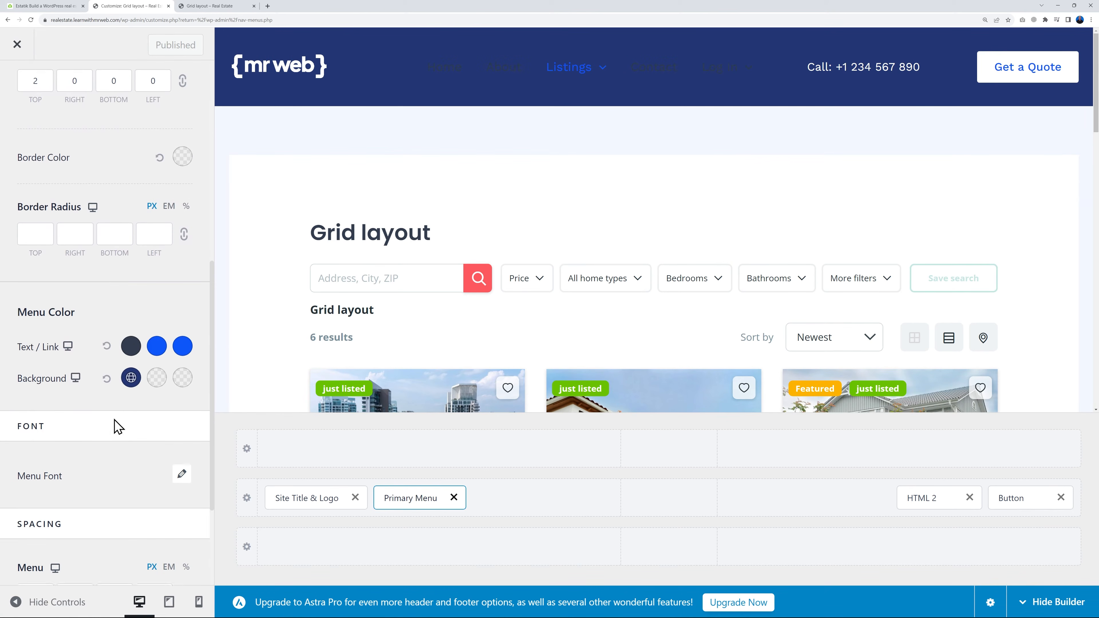
left_click(131, 342)
left_click(124, 373)
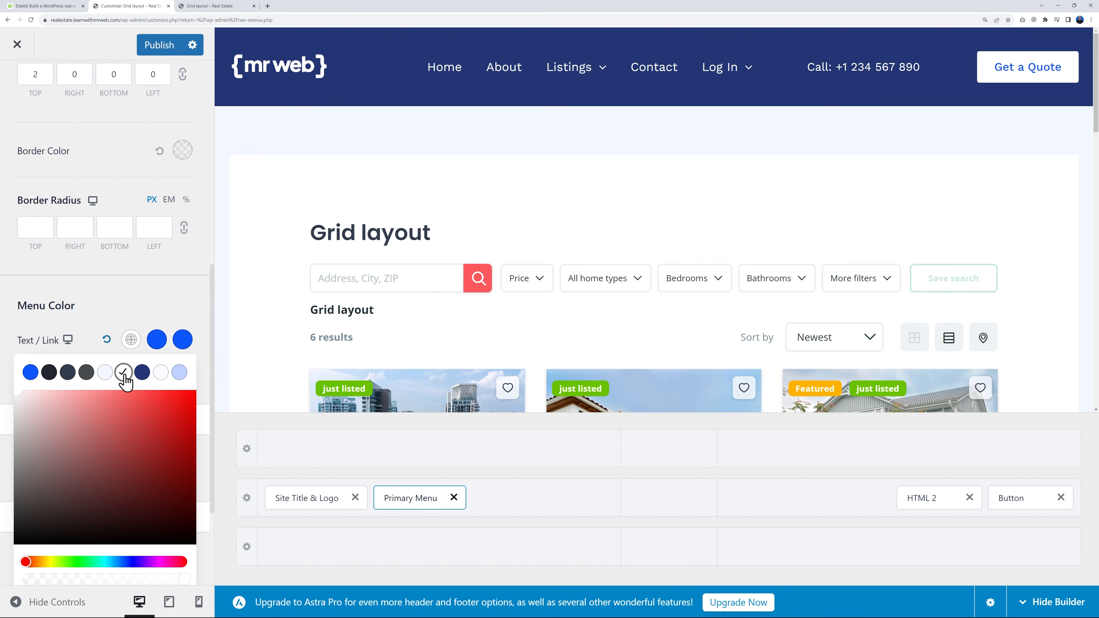
left_click(164, 295)
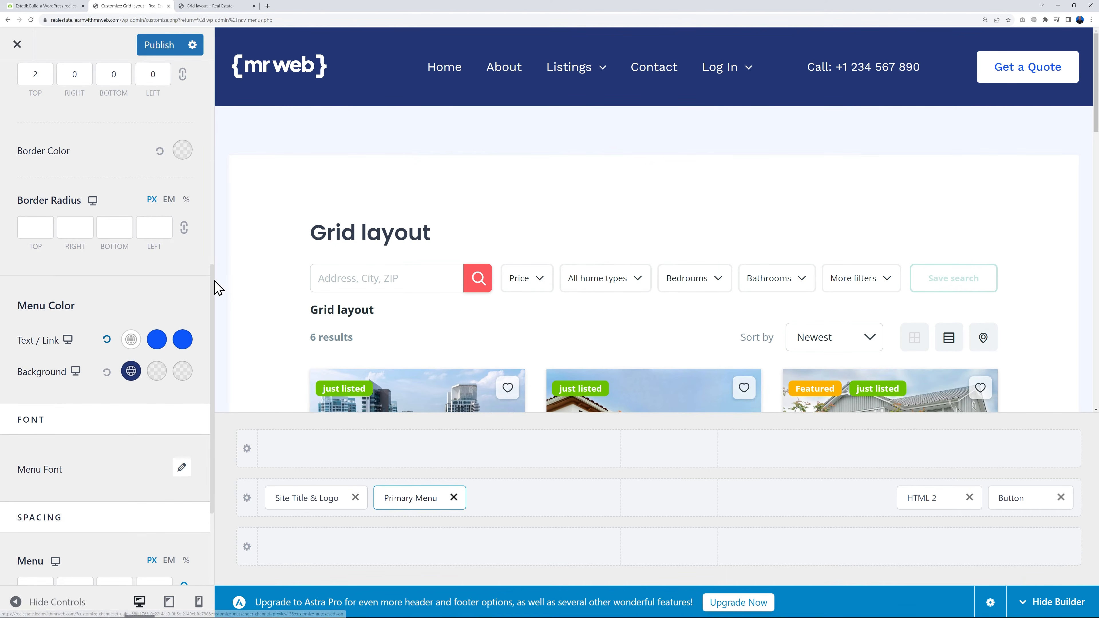
left_click(159, 45)
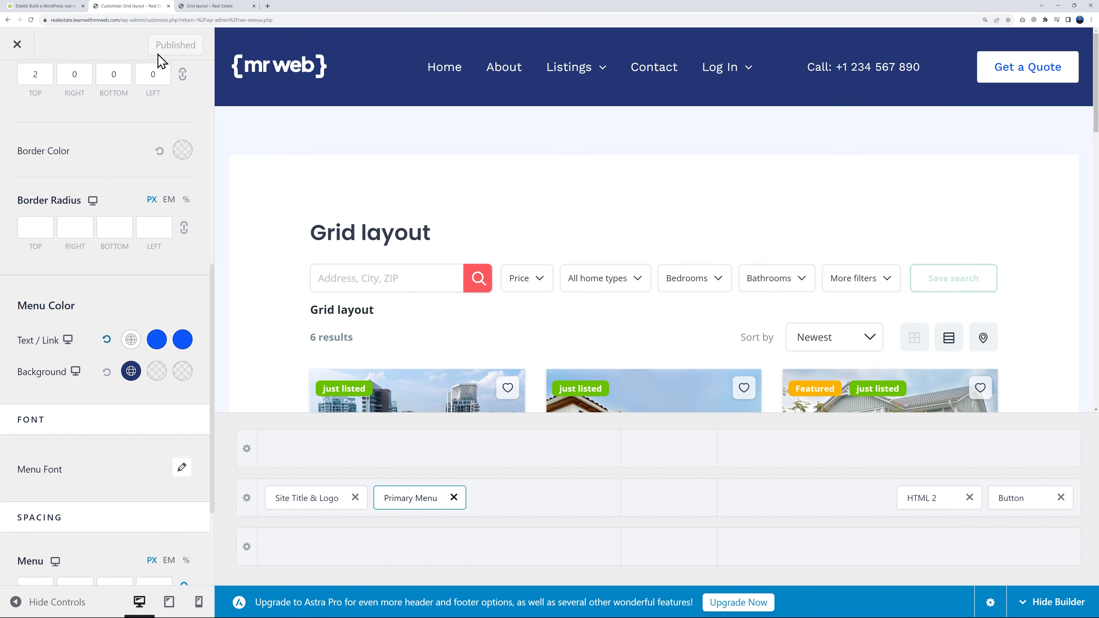
Reload the live Grid layout page and check the header menu, its Log In and Listings dropdowns and the property cards
left_click(211, 6)
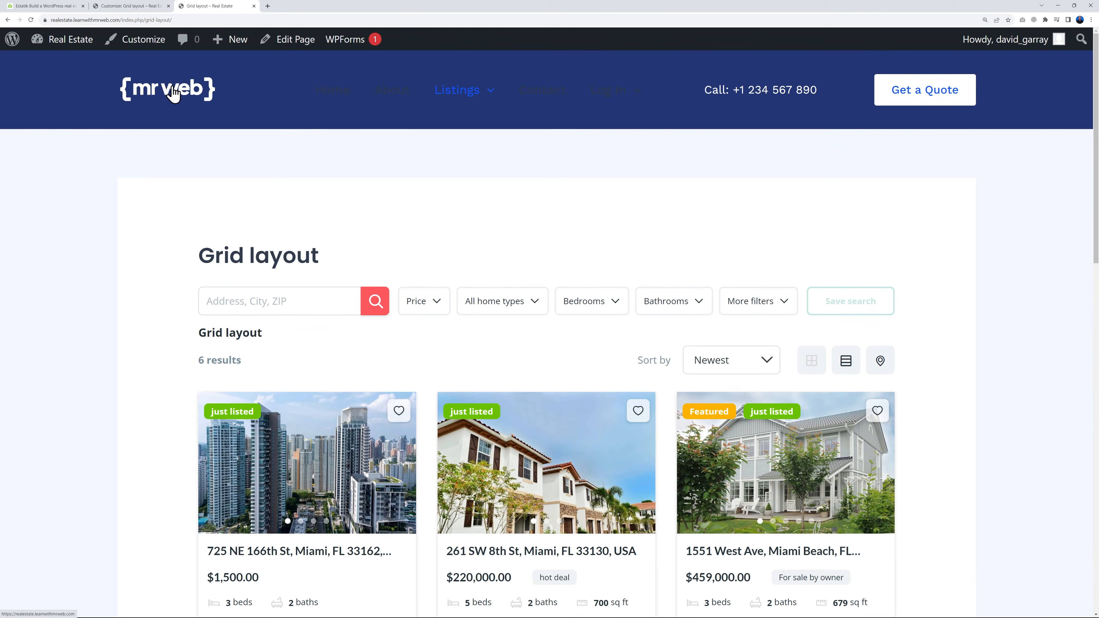
left_click(30, 19)
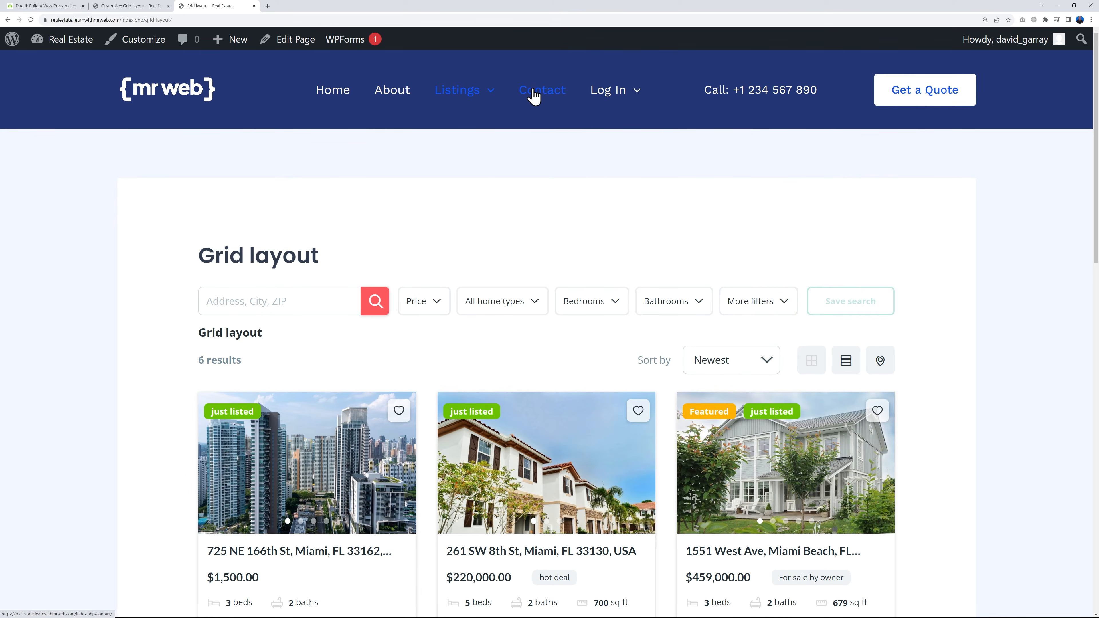
mouse_move(644, 97)
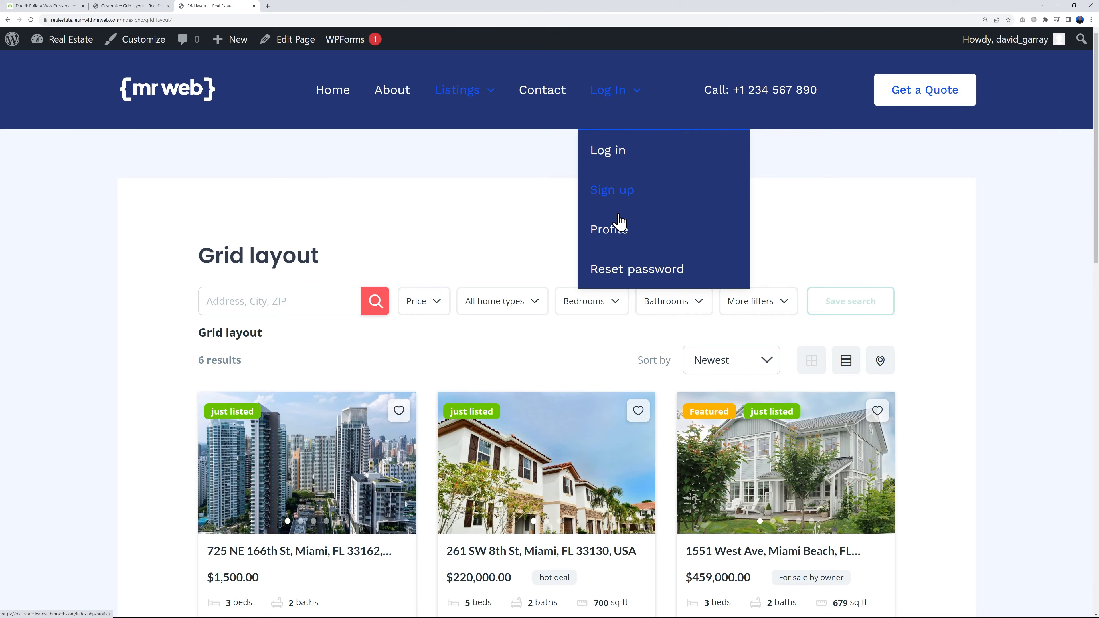
mouse_move(492, 97)
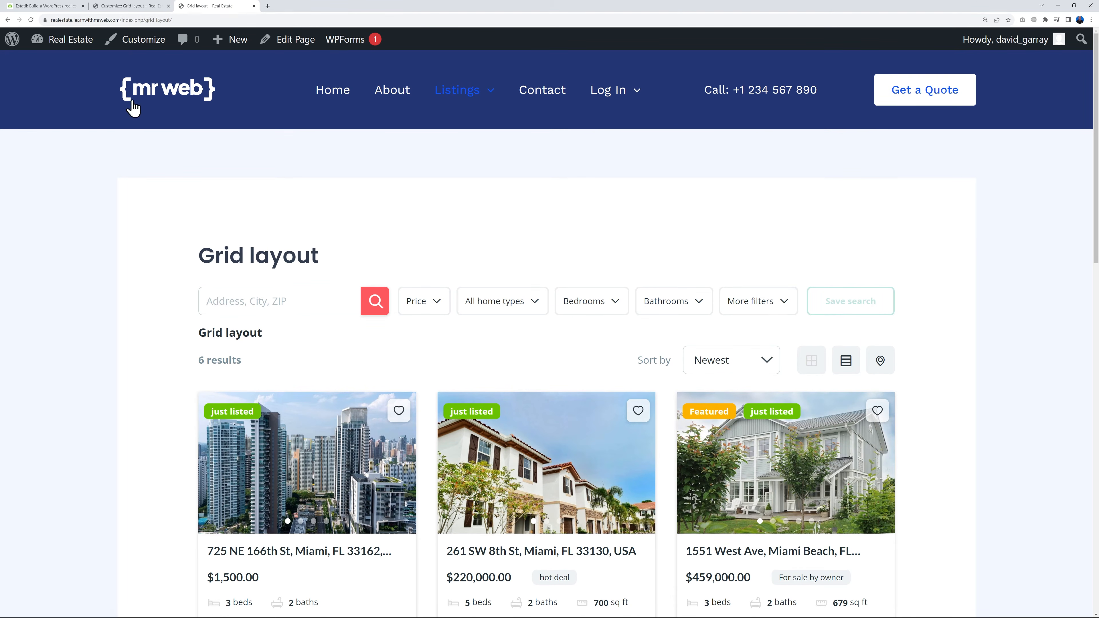
scroll(957, 307, "down", 3)
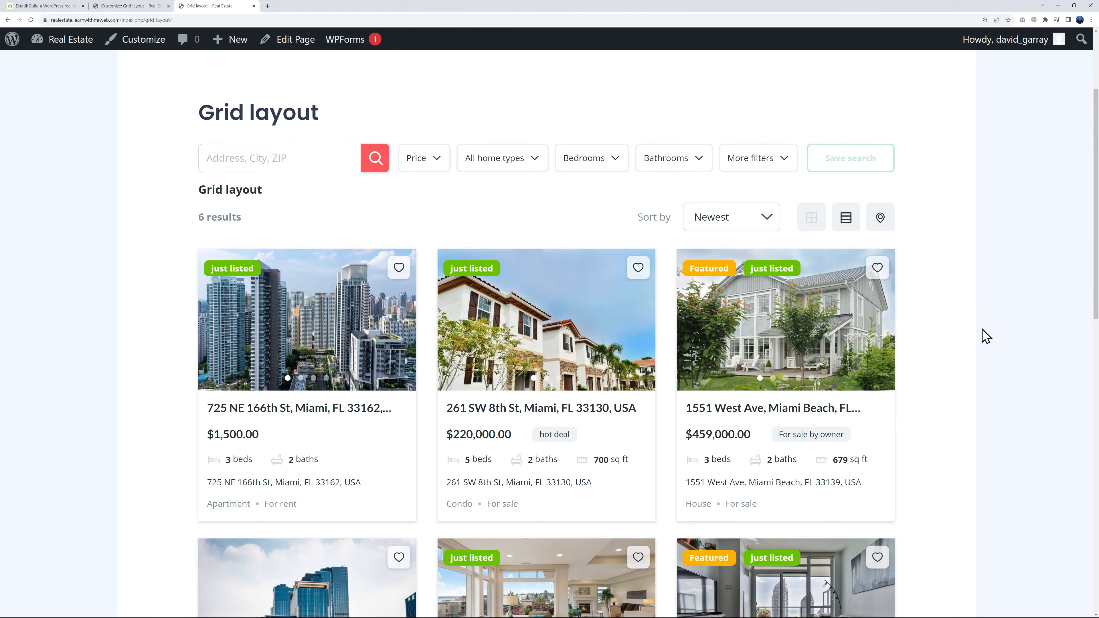
scroll(986, 303, "up", 3)
Open the live homepage and look over its hero and the section below it
left_click(346, 96)
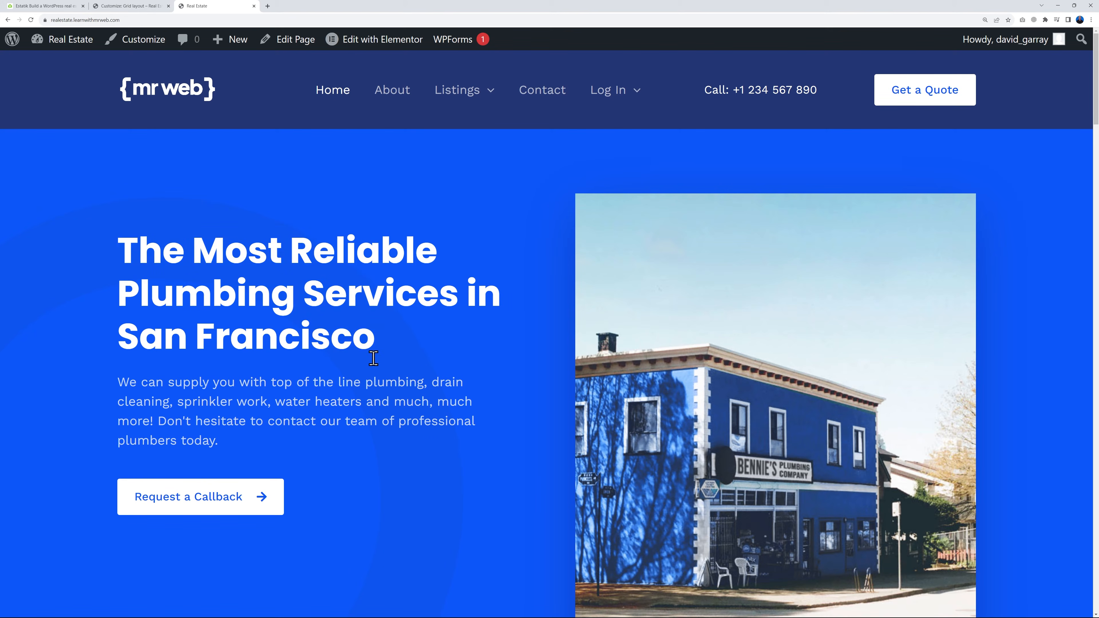
scroll(461, 455, "down", 5)
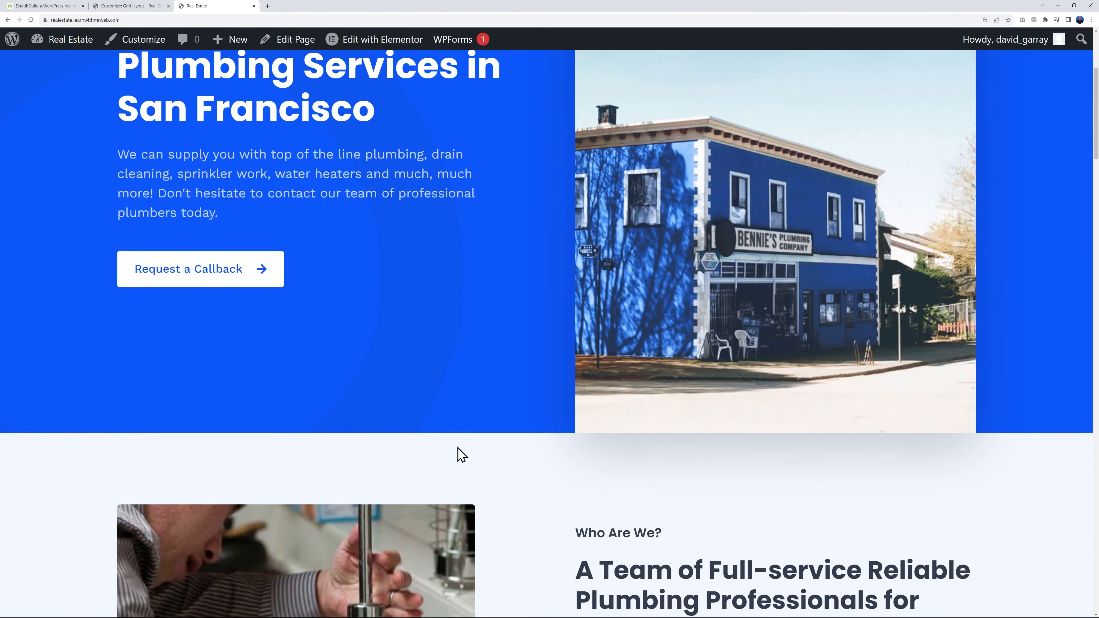
scroll(522, 458, "up", 5)
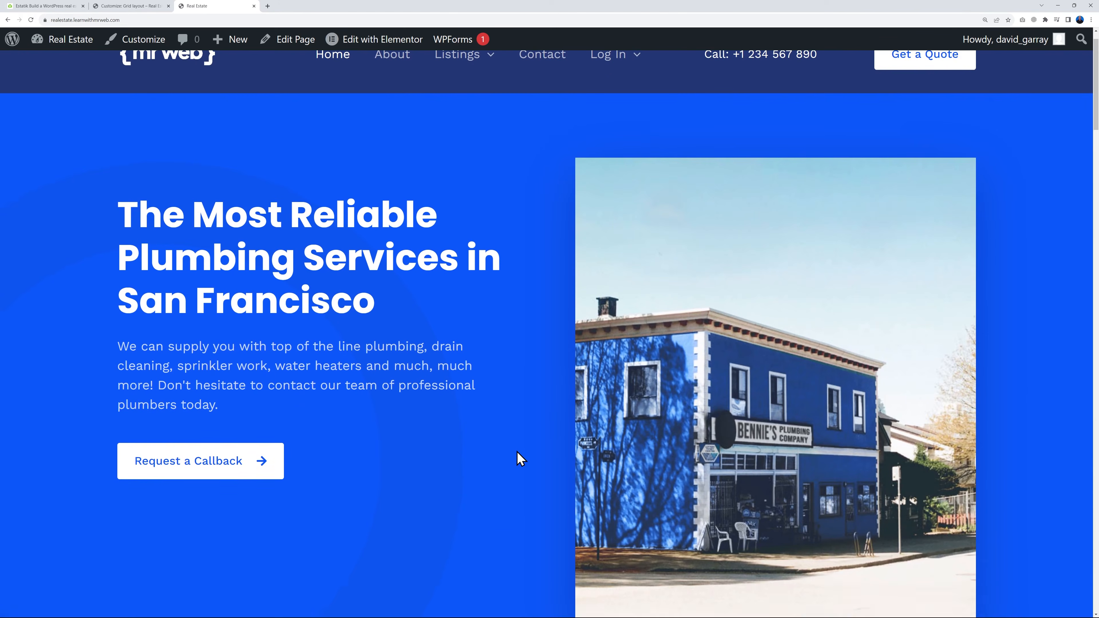
Leave the customizer and open the Home page in the Elementor editor in a new tab from the Pages list
left_click(143, 6)
left_click(33, 44)
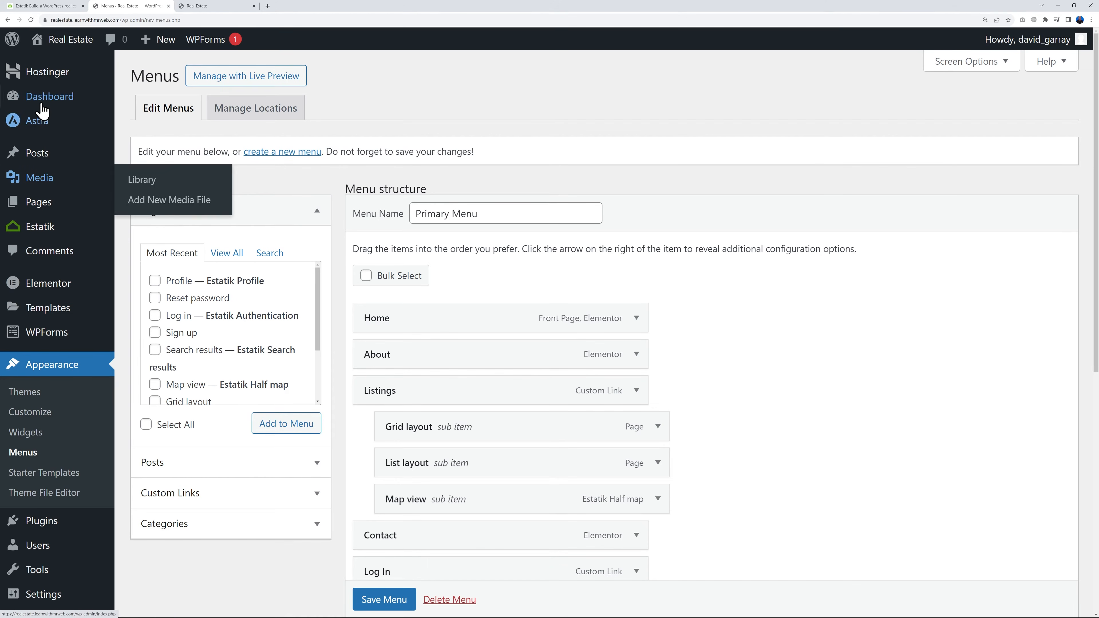
left_click(42, 210)
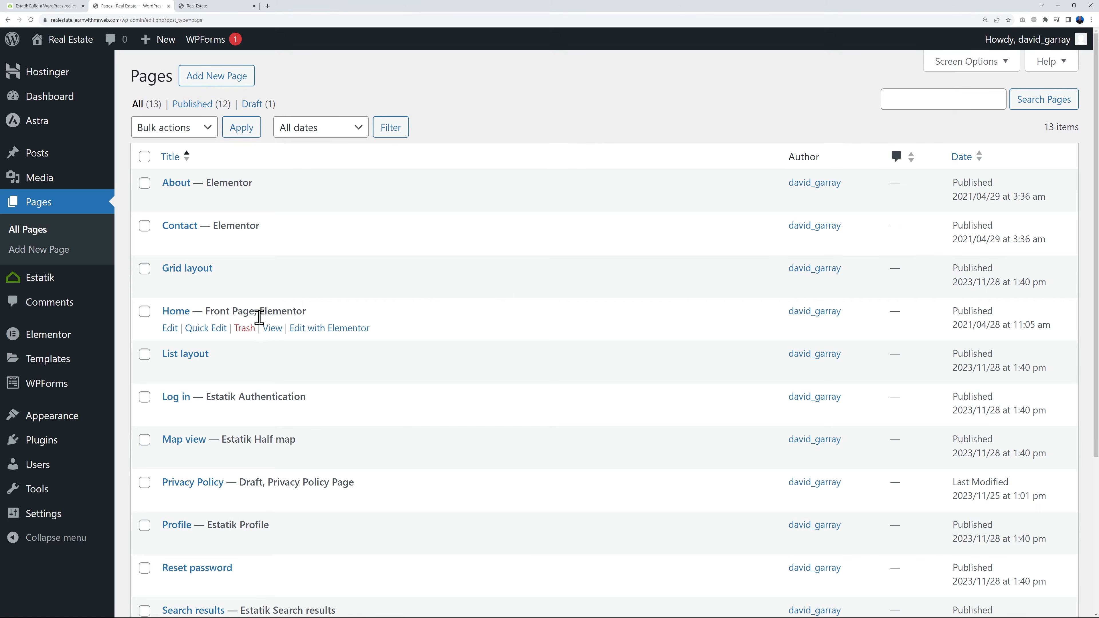
right_click(318, 336)
left_click(334, 346)
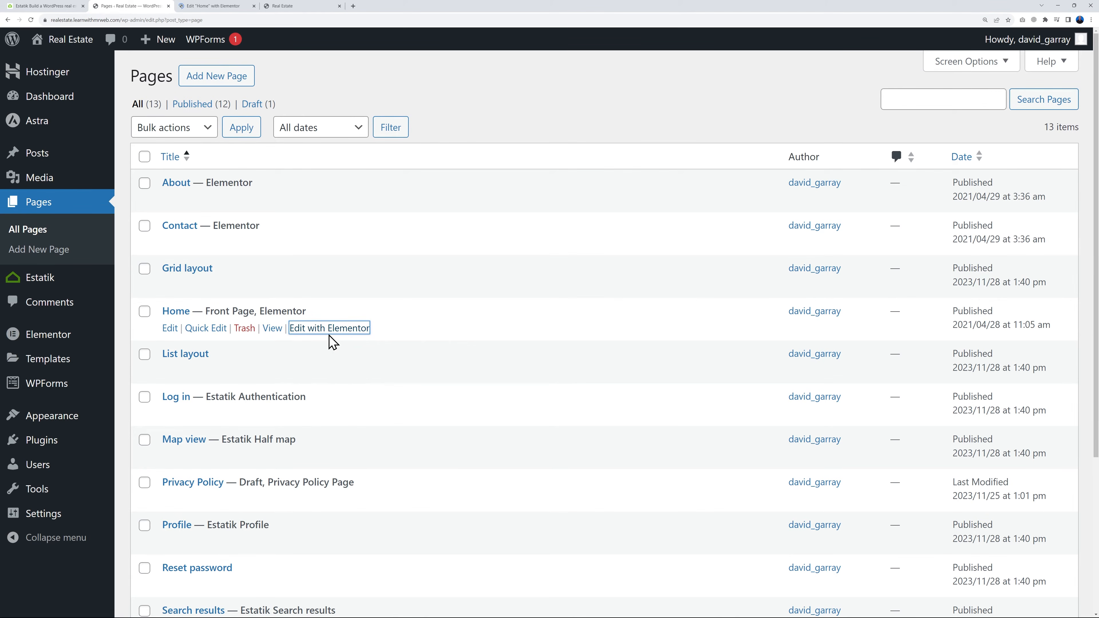
left_click(215, 6)
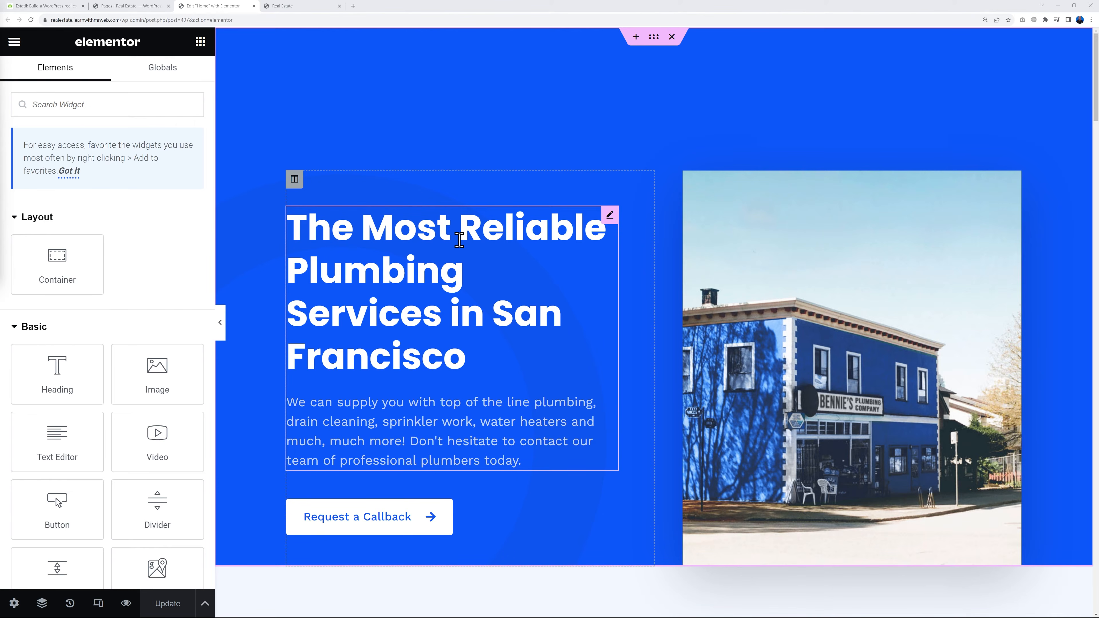
Replace the hero image box's title with "Find the Ideal Home in the San Francisco Area"
left_click(610, 215)
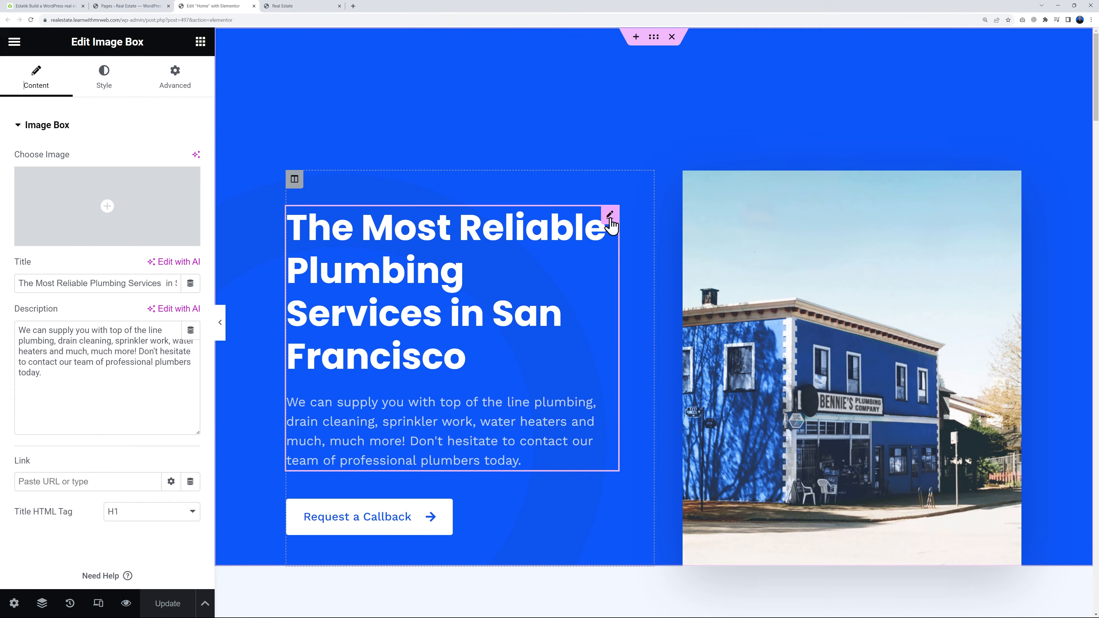
triple_click(111, 284)
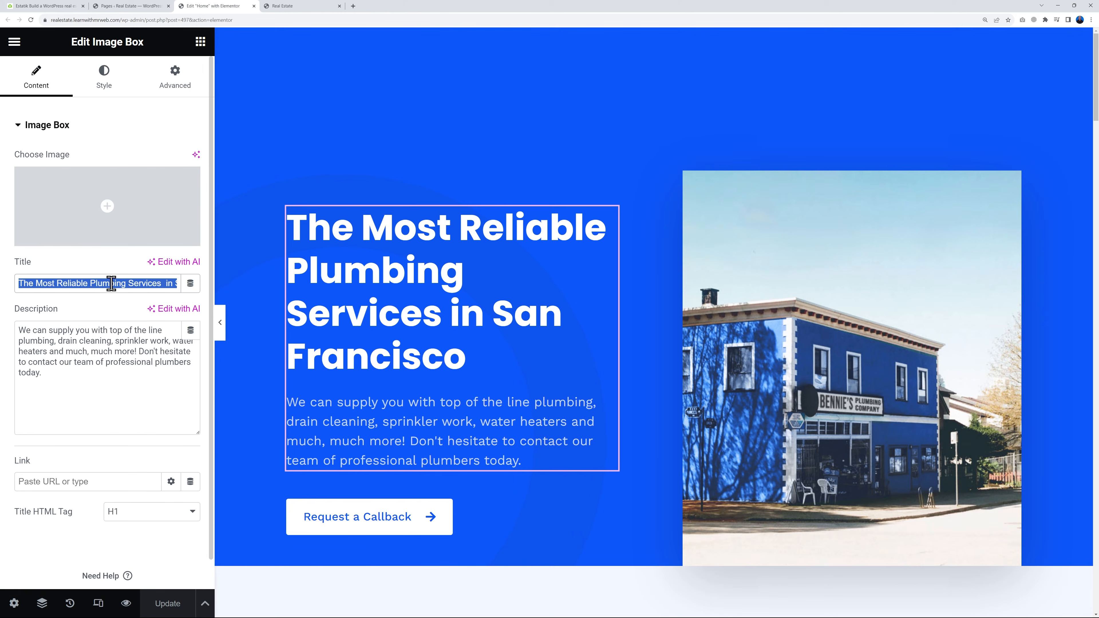
type("Find the Ideal Home in the San Francisco Area")
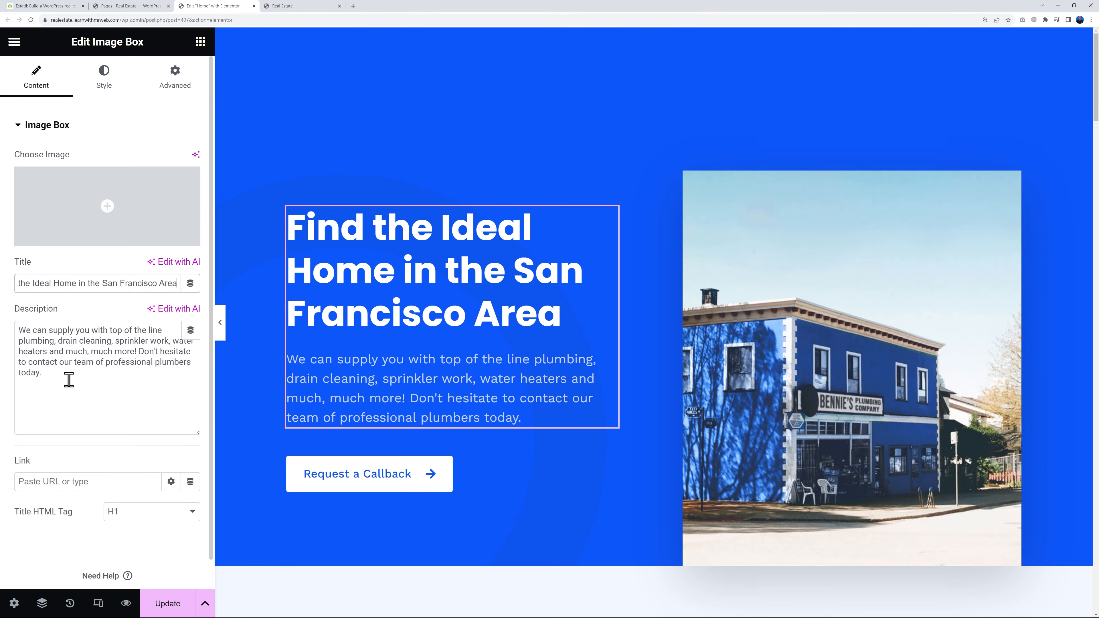
Set the hero description to "Welcome to Mr Web, where finding your perfect home in the heart of San Francisco is more than a promise – it's our expertise."
left_click_drag(68, 380, 10, 333)
type("Welcome to Mr Web, where finding your perfect home in the heart of San Francisco is more than a promise – it's our expertise.")
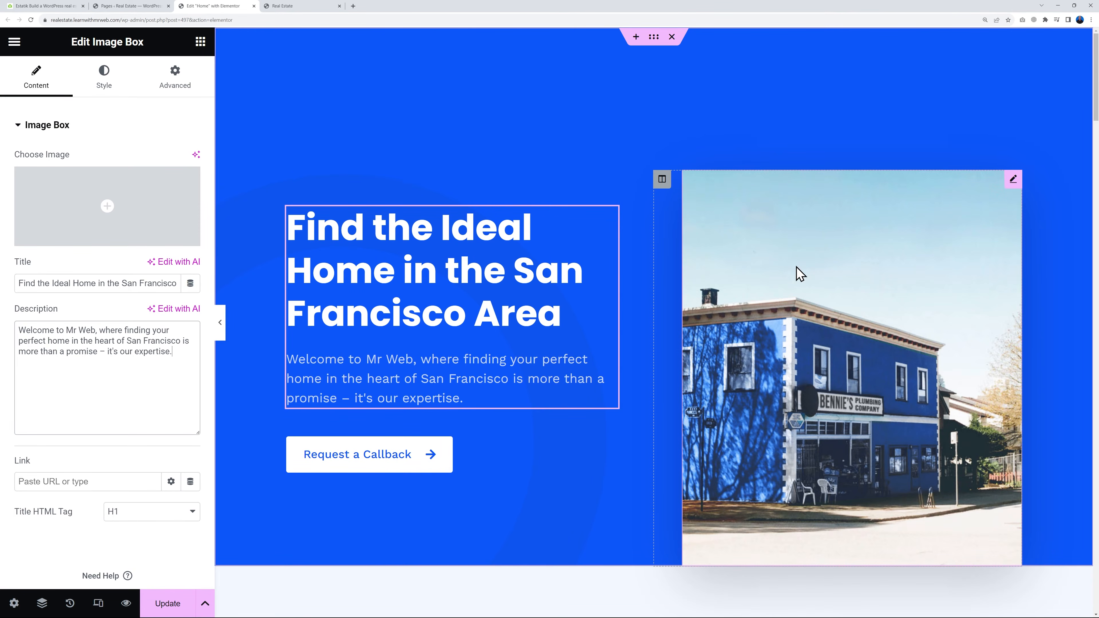
Replace the hero's blue building photo with the living room image 3-4.jpg from the media library
left_click(1010, 182)
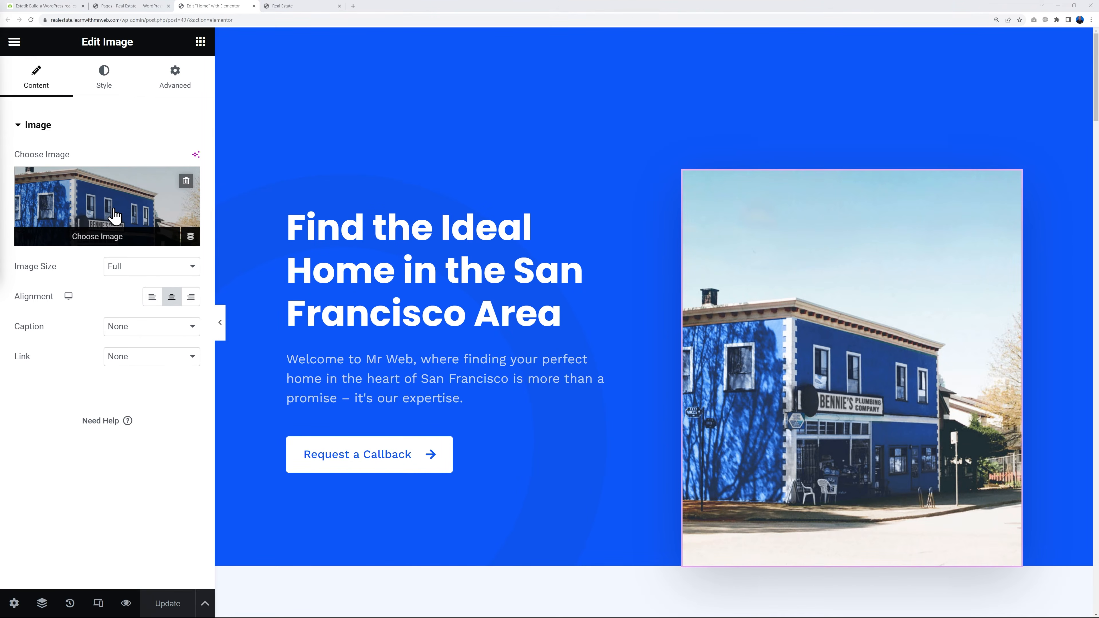
left_click(115, 214)
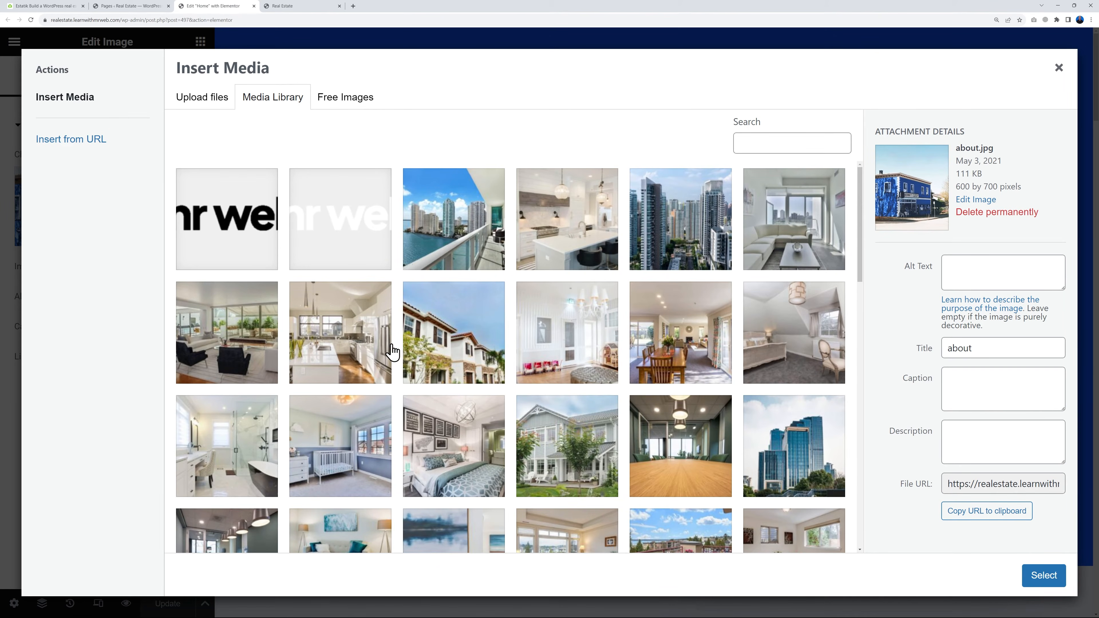
left_click(243, 366)
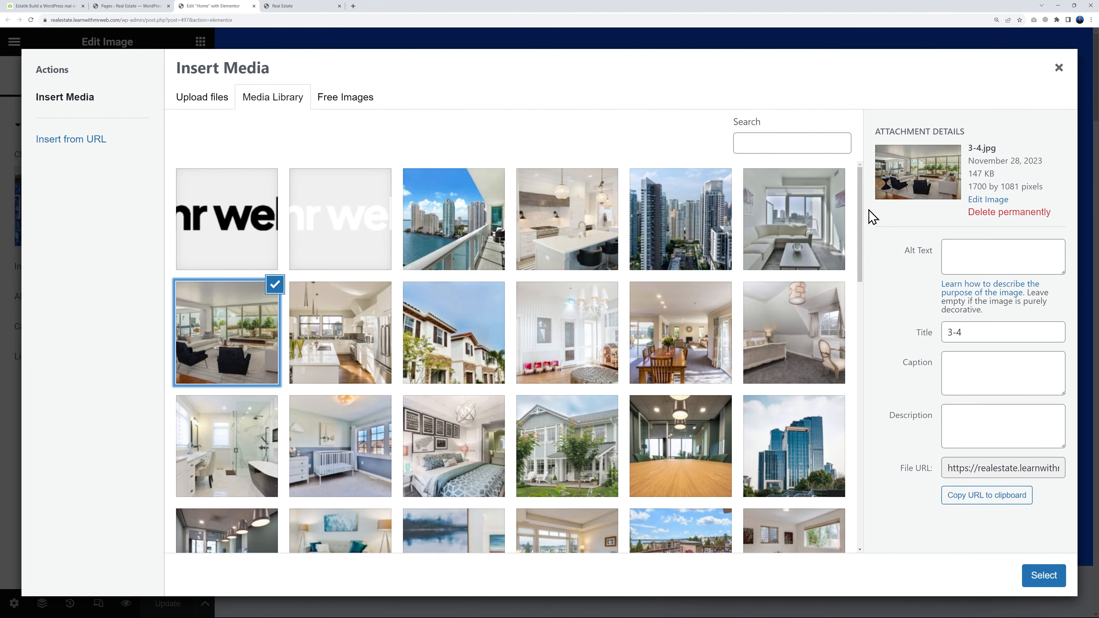
left_click(1044, 576)
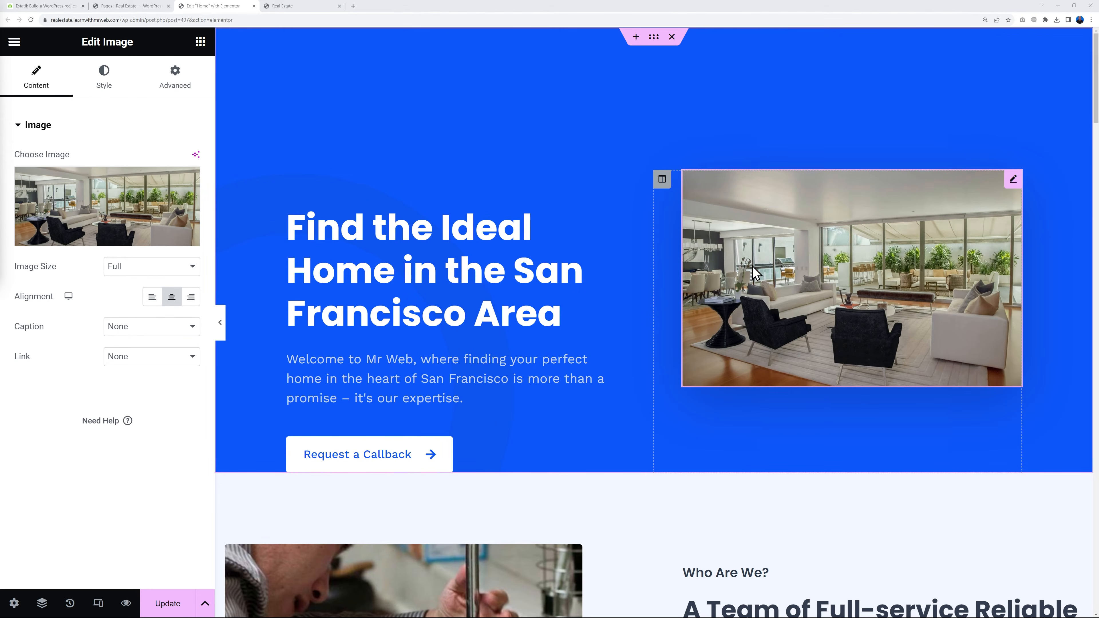
Reopen the hero image's media picker and upload the four Pexels interior photos from the Downloads folder
left_click(118, 216)
left_click(215, 102)
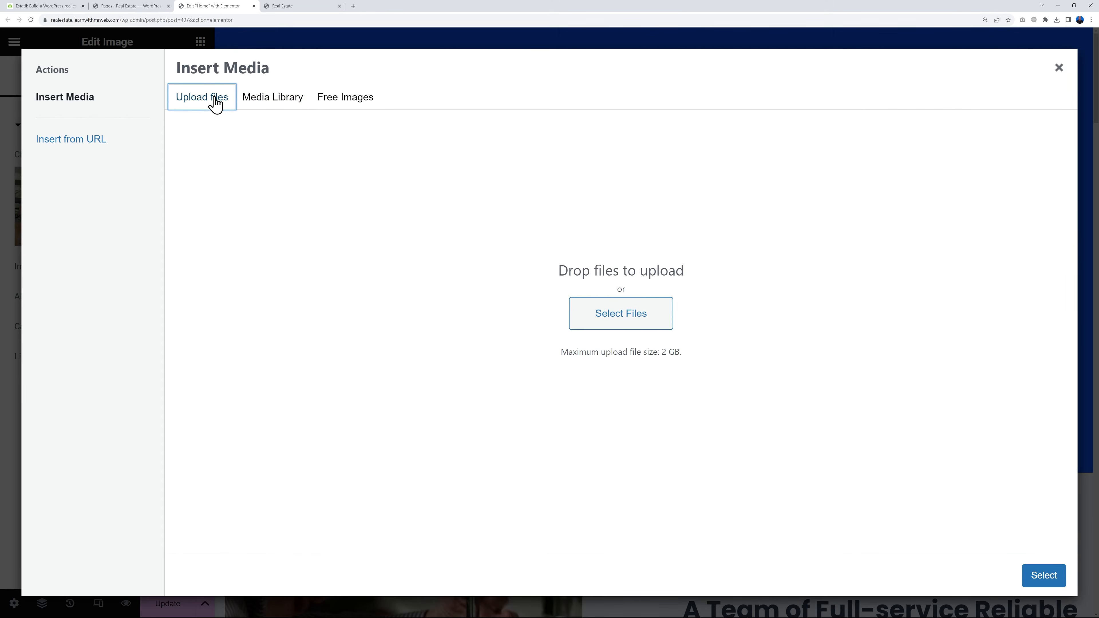
left_click(635, 314)
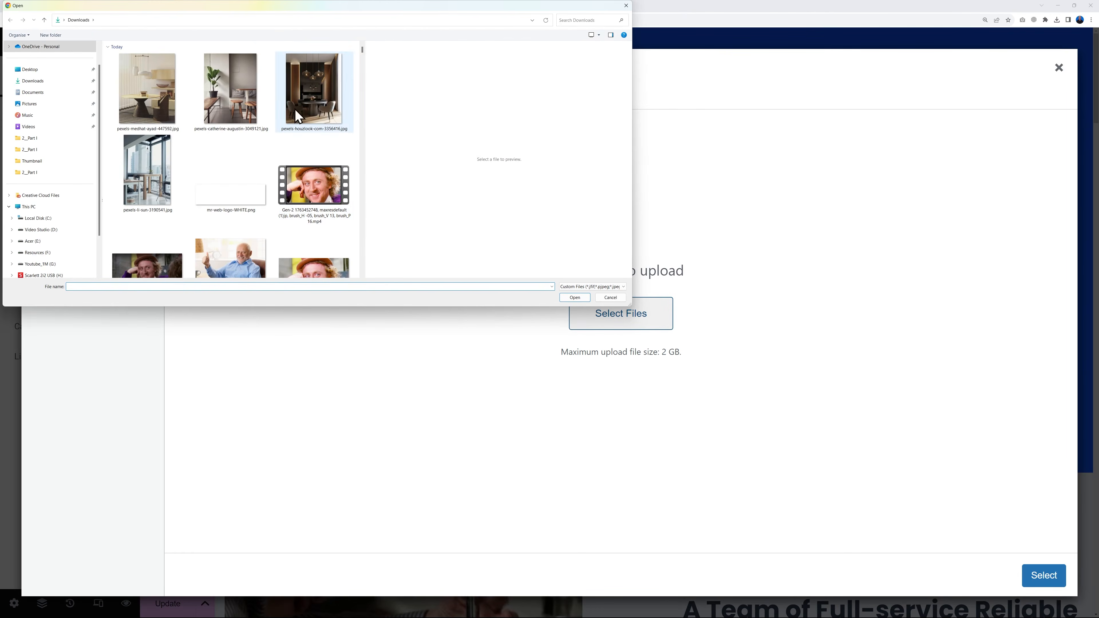
left_click(158, 102)
left_click(232, 100, "ctrl")
left_click(297, 98, "ctrl")
left_click(143, 184, "ctrl")
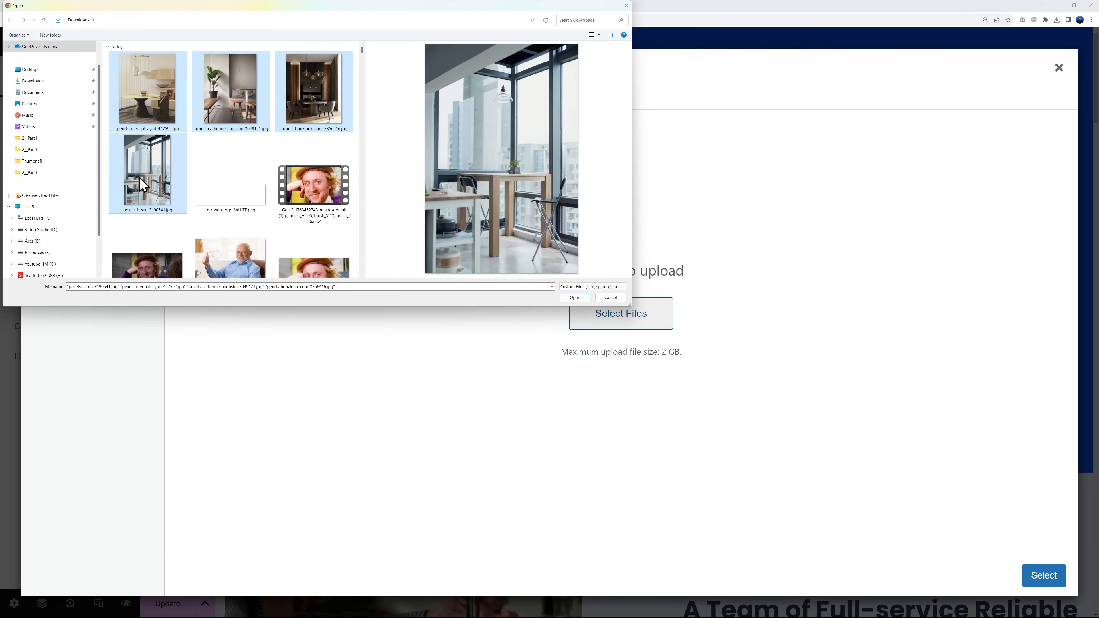
left_click(578, 300)
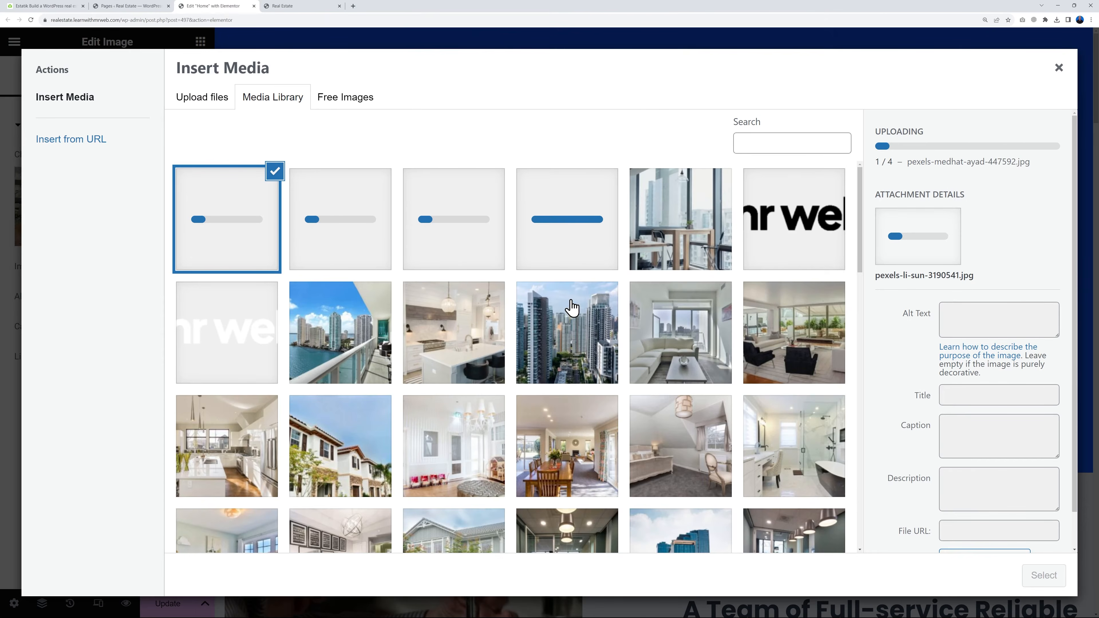
Try the dark dining room photo pexels-houzlook-com-3356416.jpg as the hero image
left_click(349, 241)
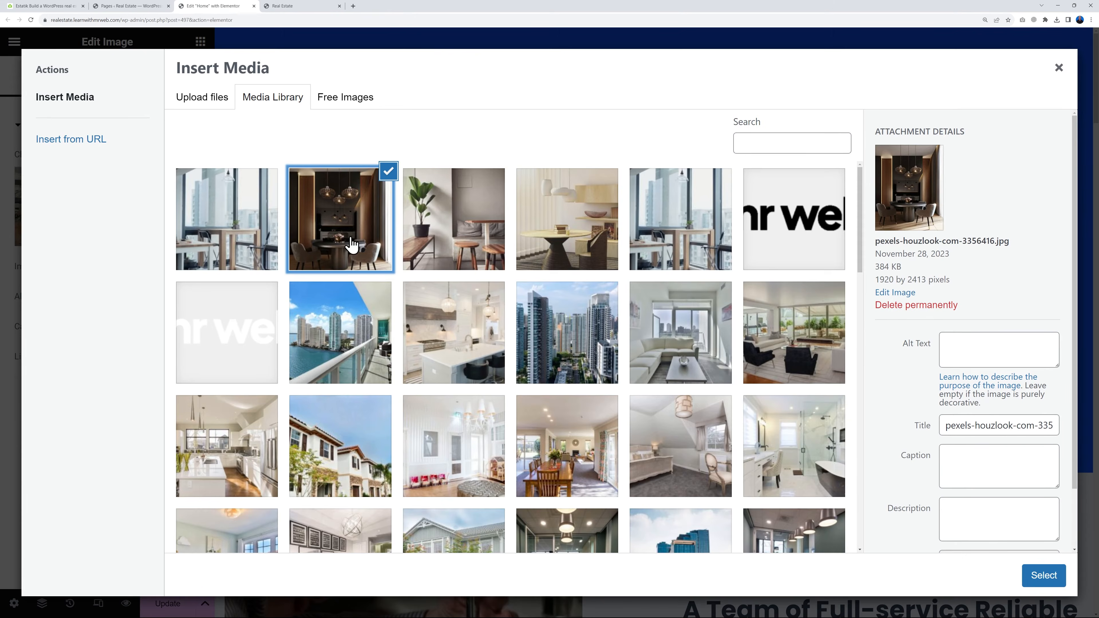
left_click(1043, 576)
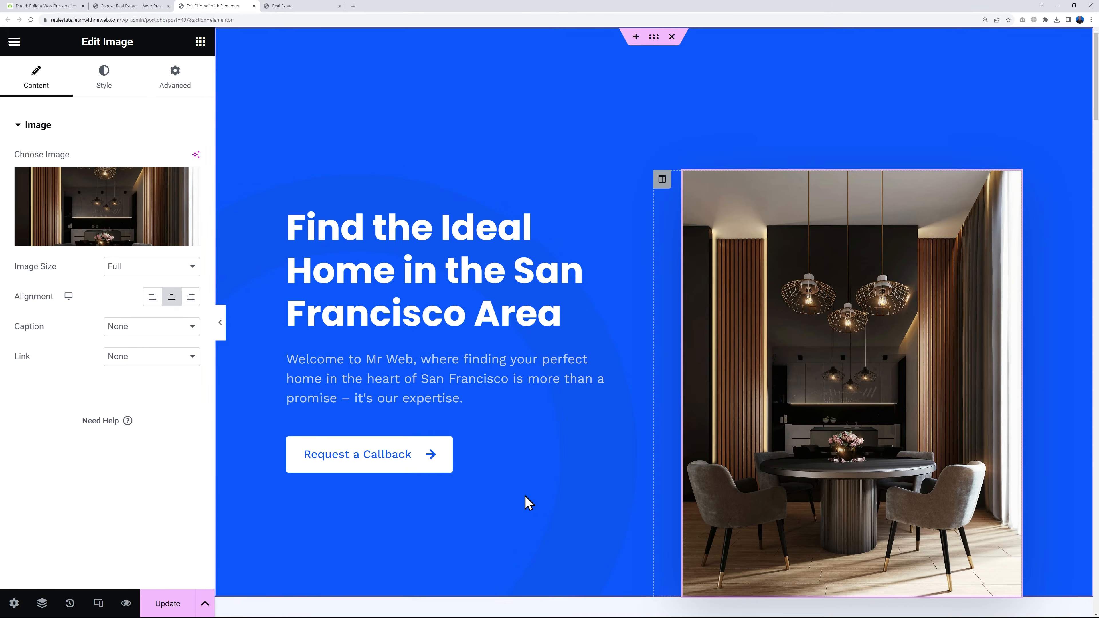
scroll(520, 481, "down", 2)
scroll(520, 481, "up", 2)
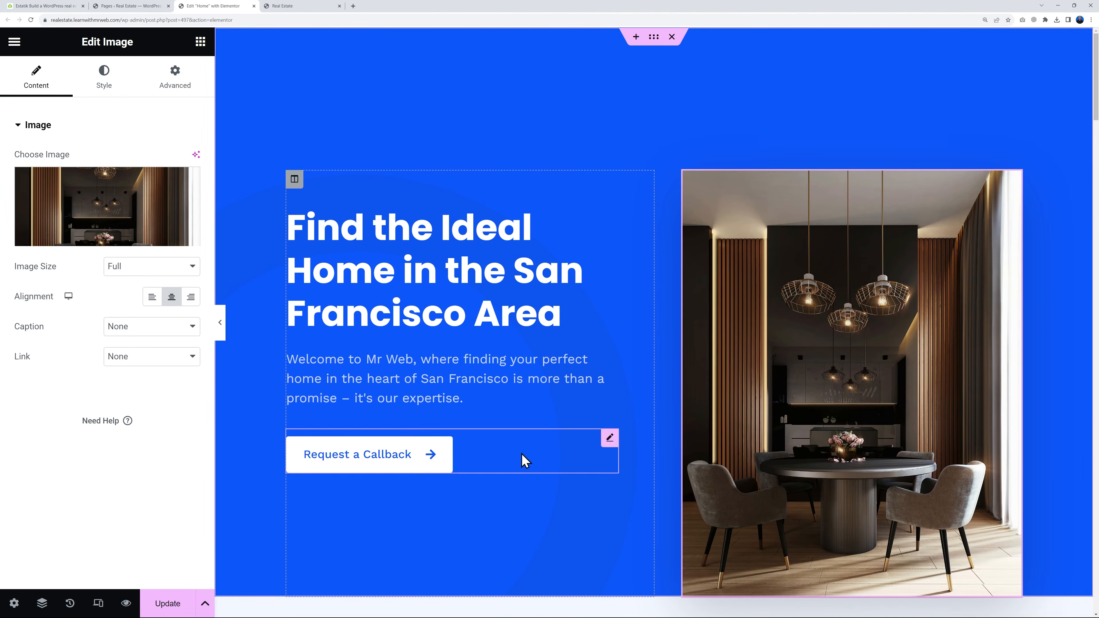
Replace the hero image with the uploaded photo of a potted plant beside wooden stools
left_click(99, 206)
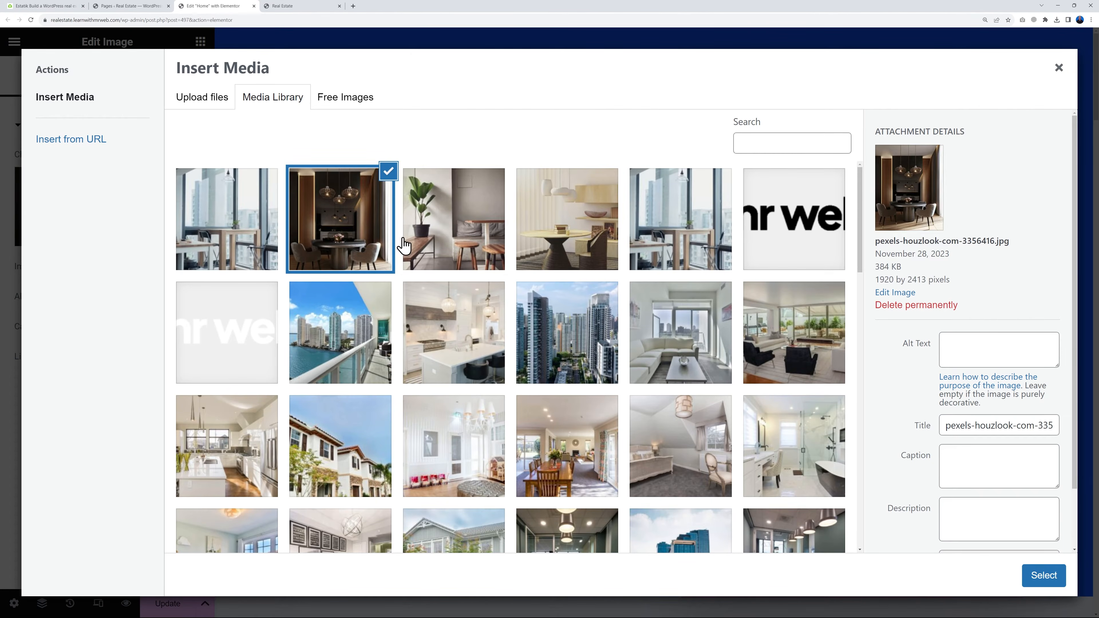
left_click(446, 234)
left_click(1030, 571)
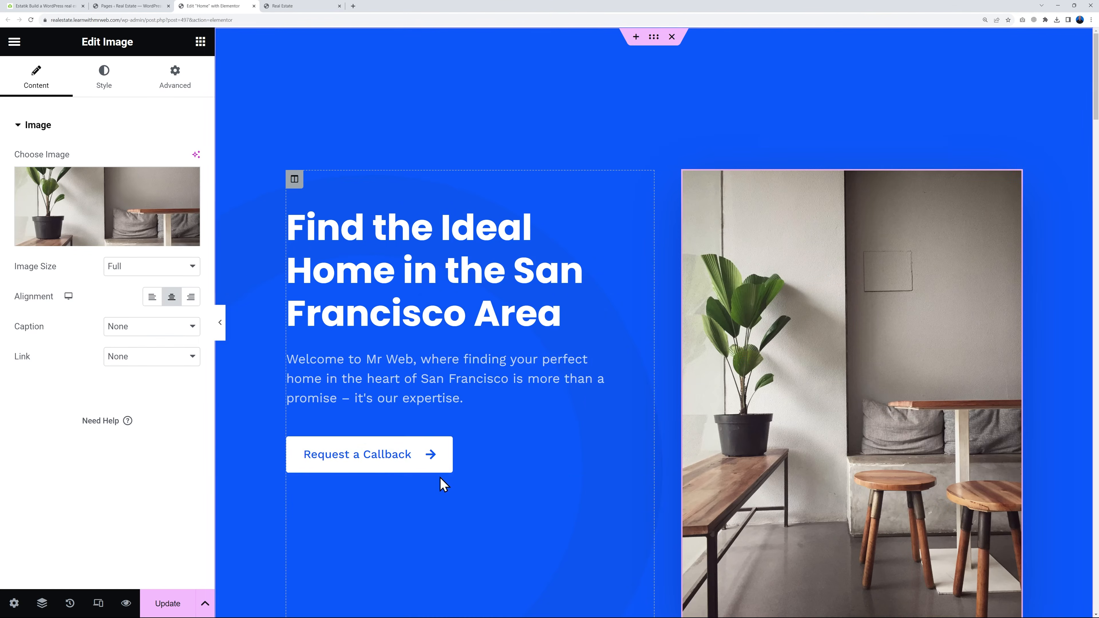
scroll(364, 463, "down", 1)
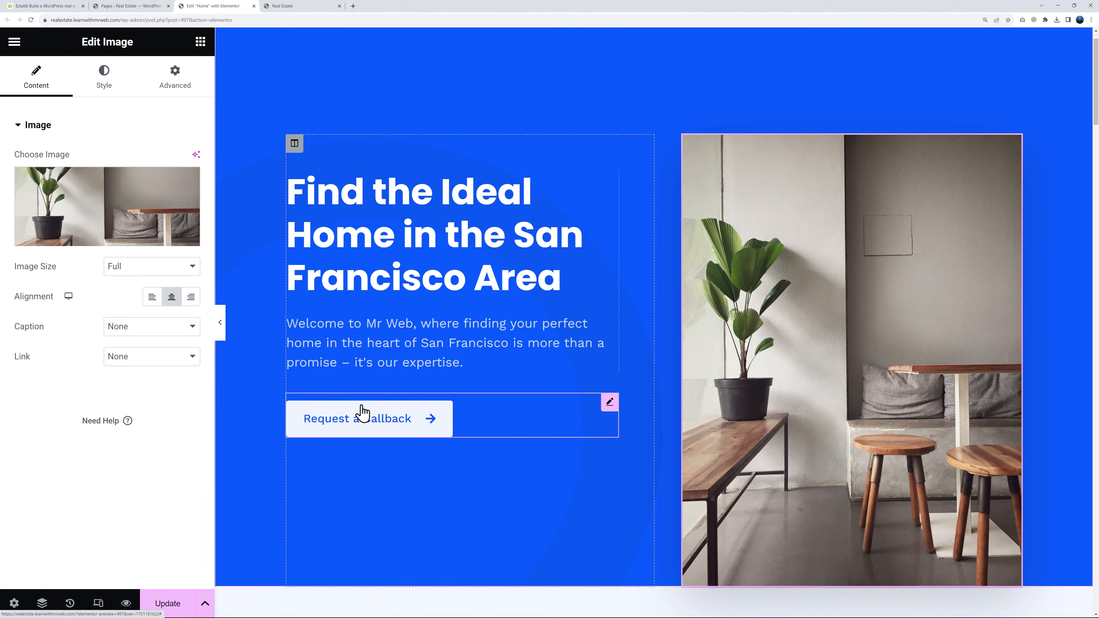
Link the hero's Request a Callback button to the site's Contact page address and update the page
left_click(610, 402)
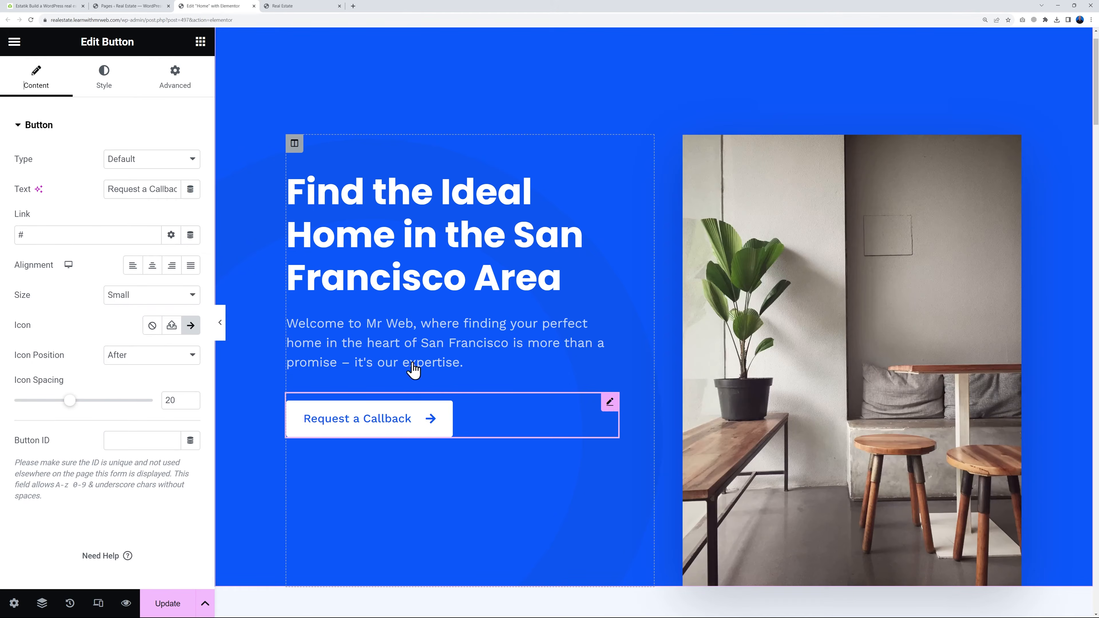
left_click(288, 7)
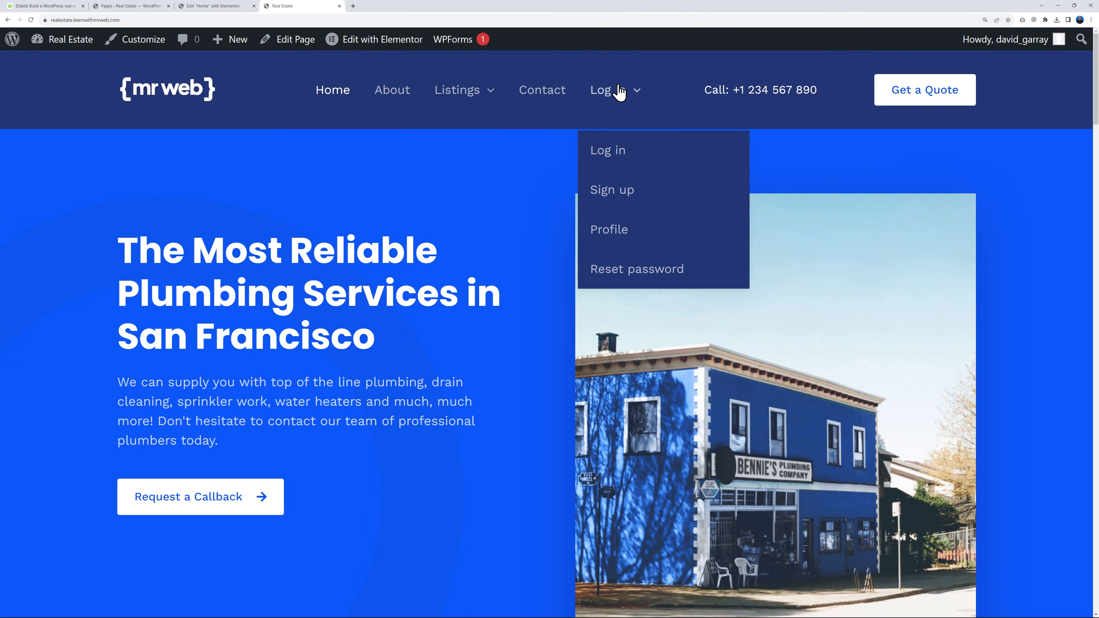
right_click(549, 92)
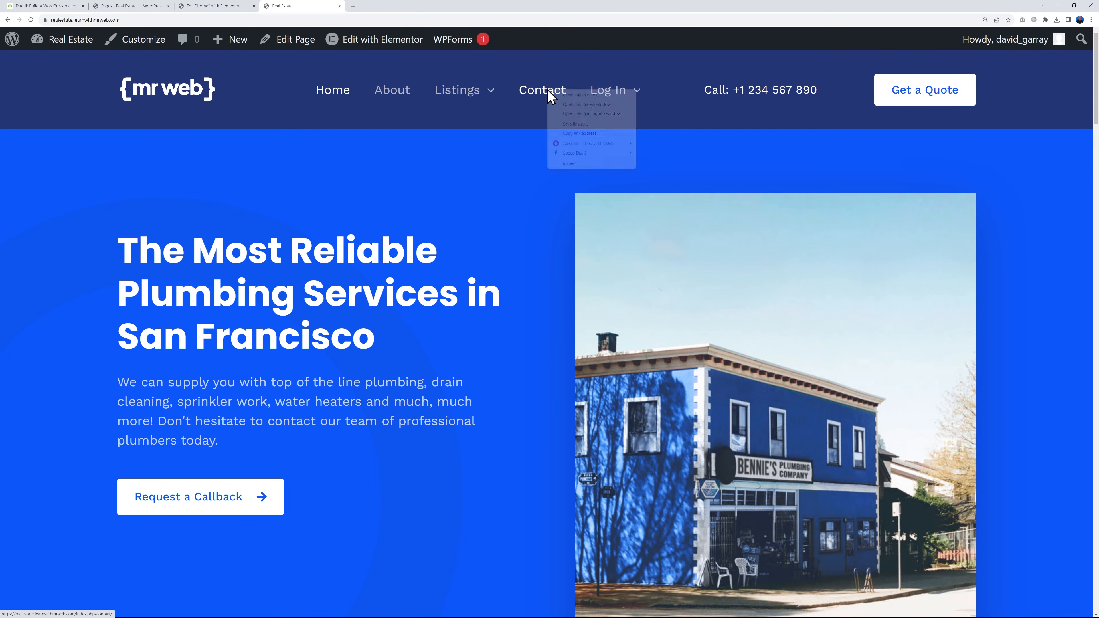
left_click(590, 134)
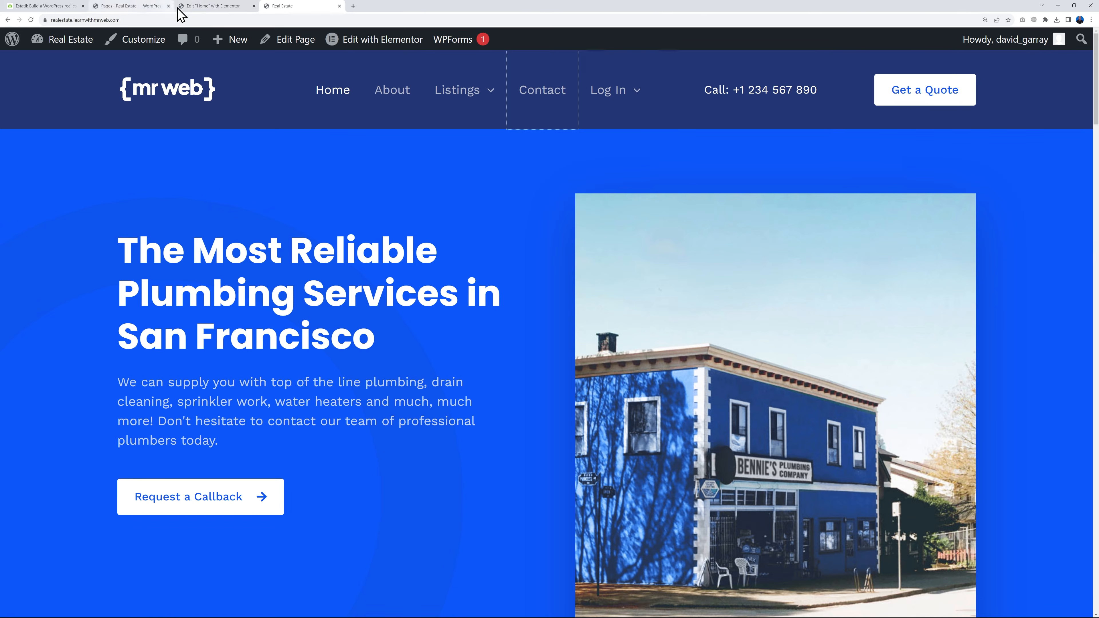
left_click(194, 8)
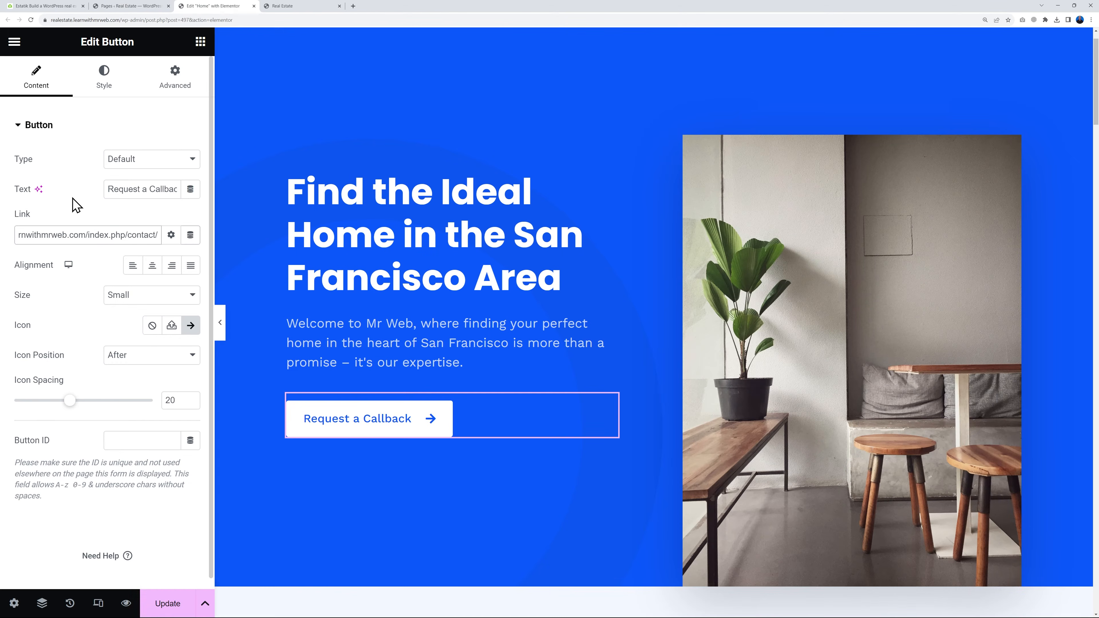
left_click(164, 604)
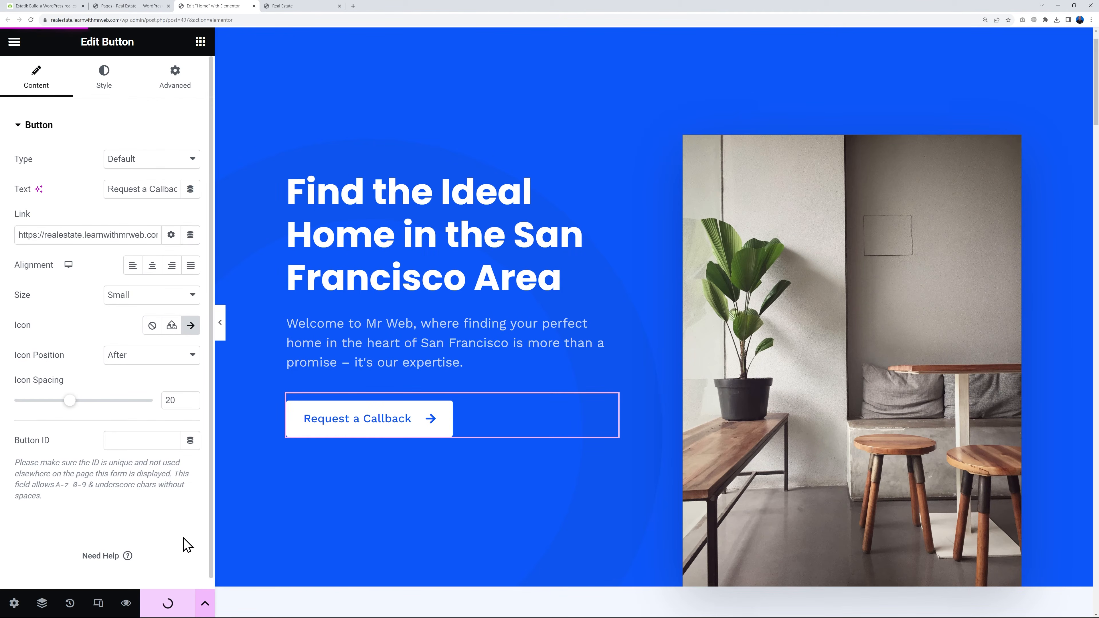
Copy the [es_search_form] shortcode from the Property Search article in the Estatik documentation
scroll(544, 313, "down", 5)
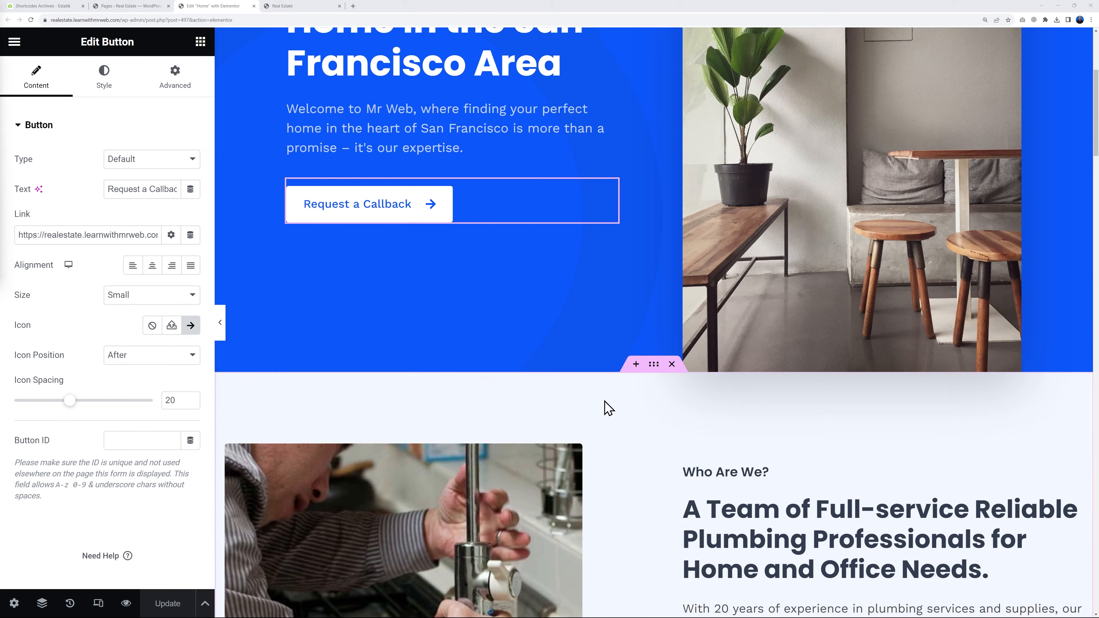
left_click(43, 7)
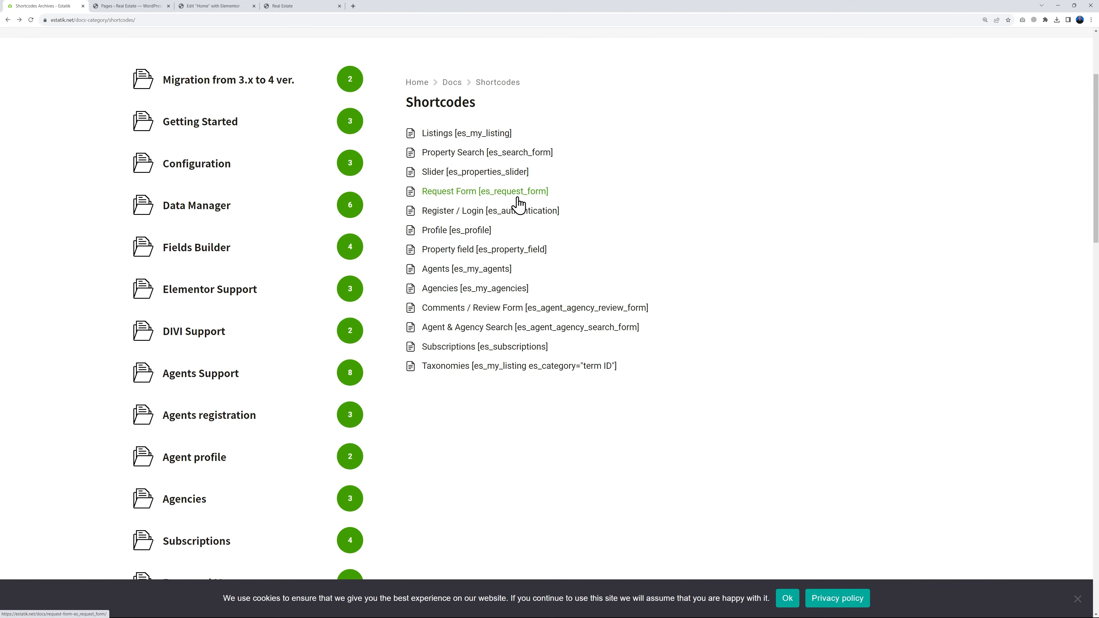
left_click(498, 157)
scroll(647, 289, "down", 2)
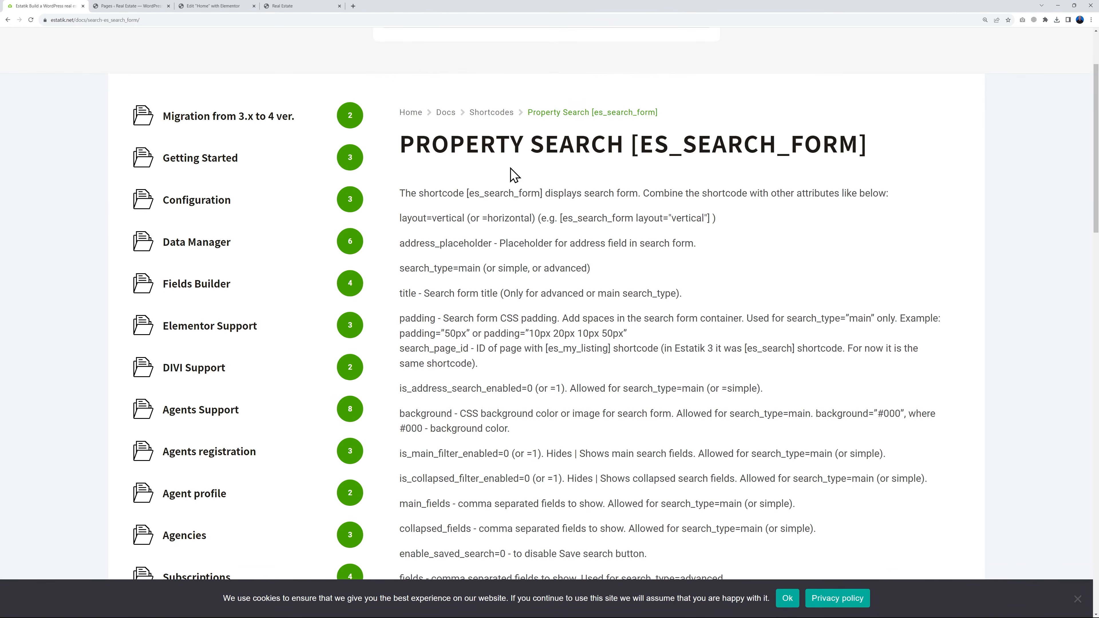
left_click_drag(467, 195, 539, 195)
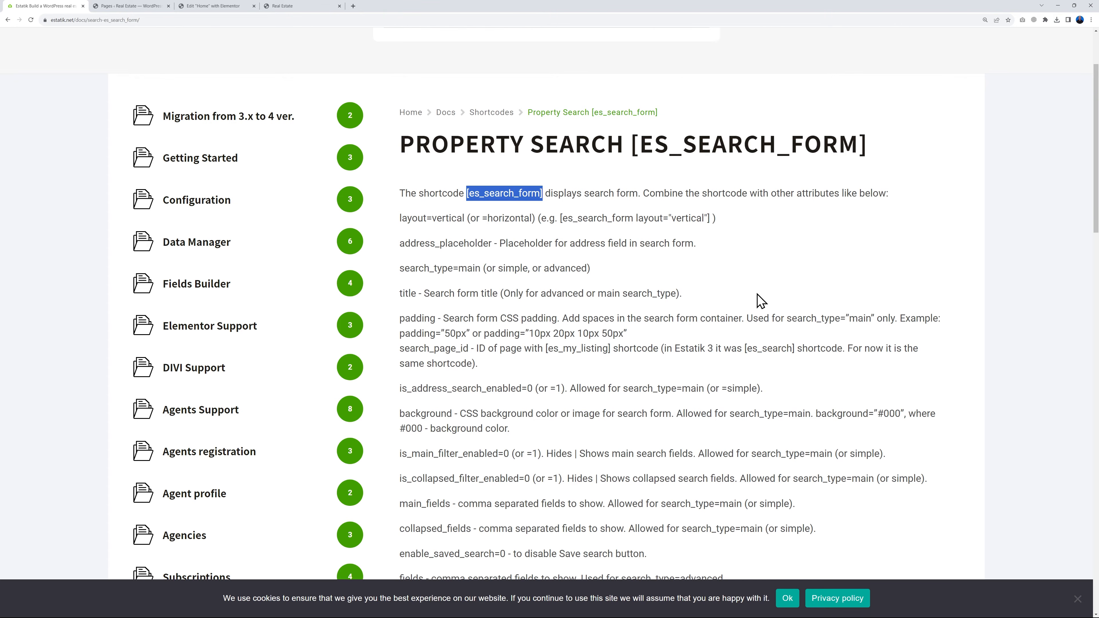
Back in the Elementor editor, add a single row-direction container between the hero and the Who Are We section
left_click(229, 6)
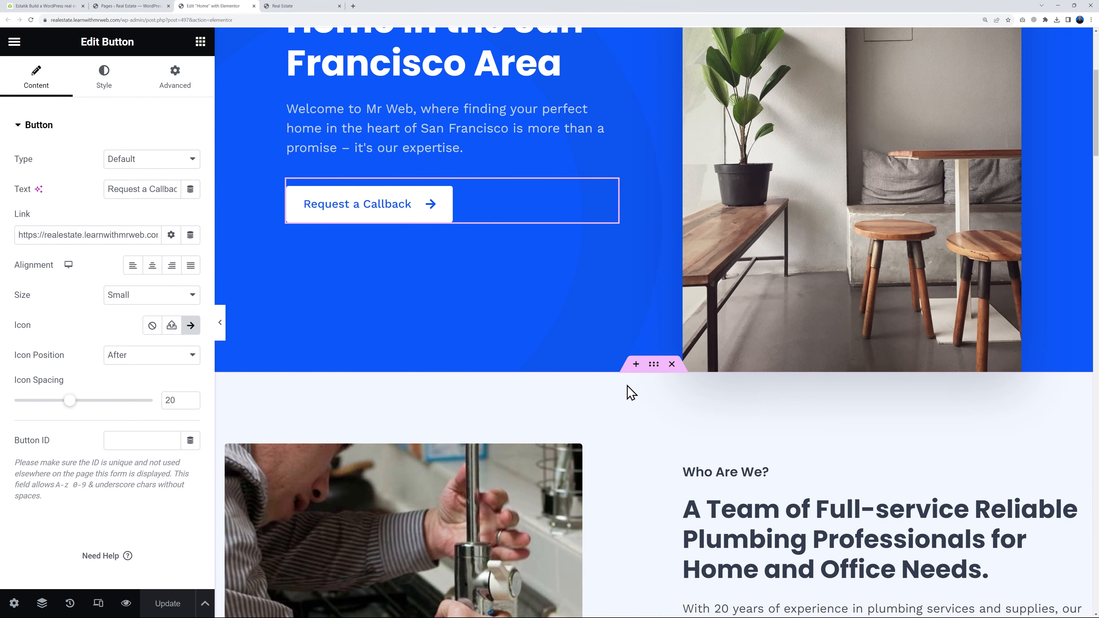
left_click(636, 365)
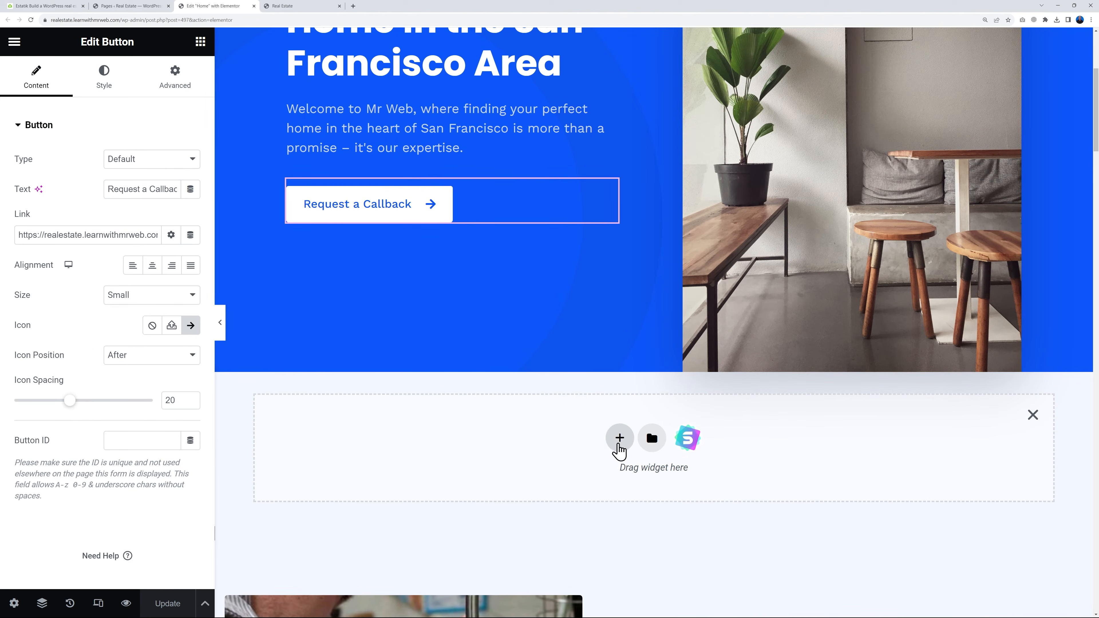
left_click(619, 439)
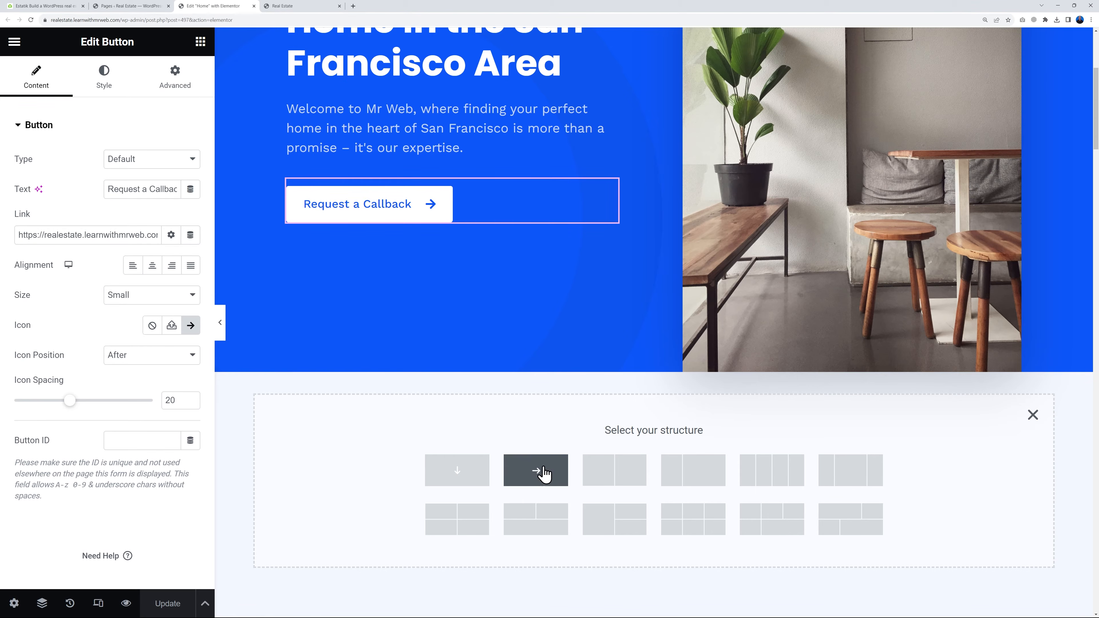
left_click(537, 473)
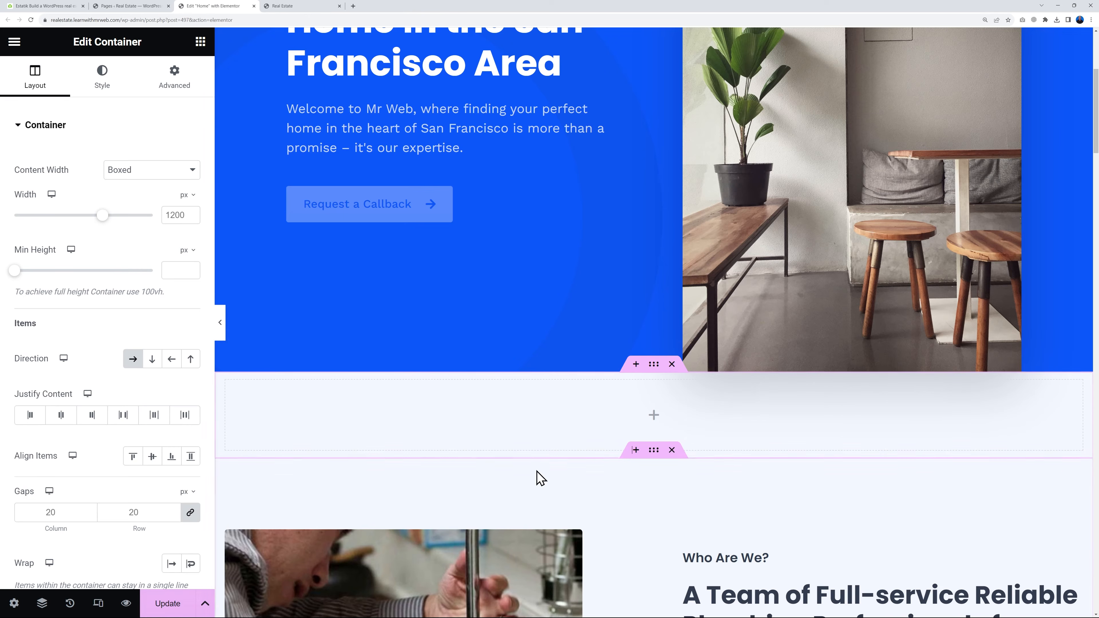
Add a Shortcode widget to the new container with [es_search_form] and look over the rendered search form
left_click(202, 43)
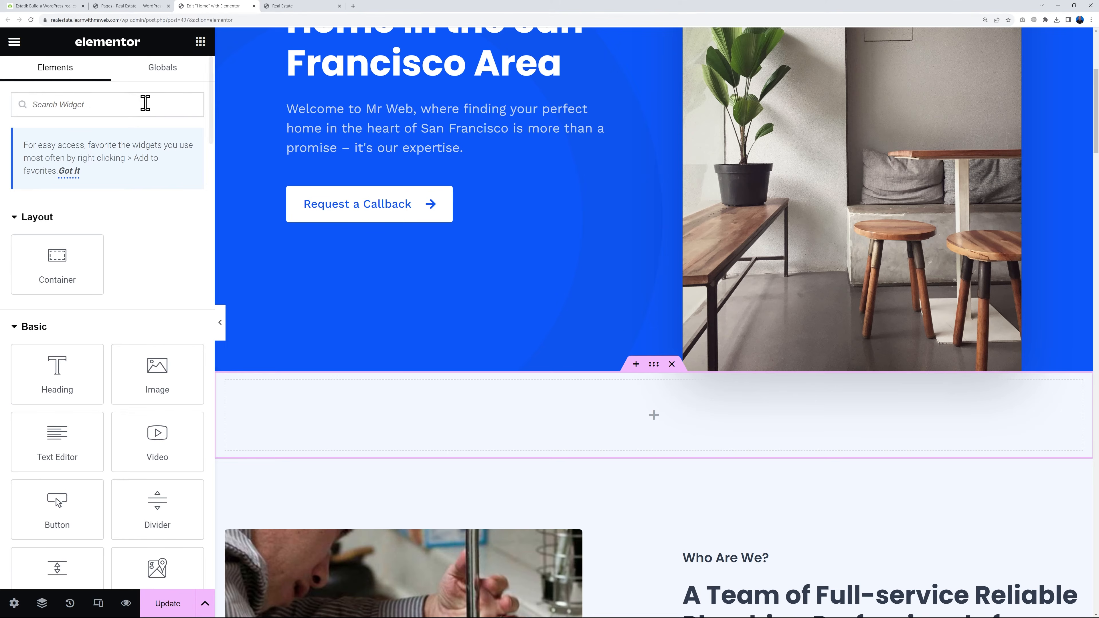
type("short")
left_click_drag(49, 220, 517, 406)
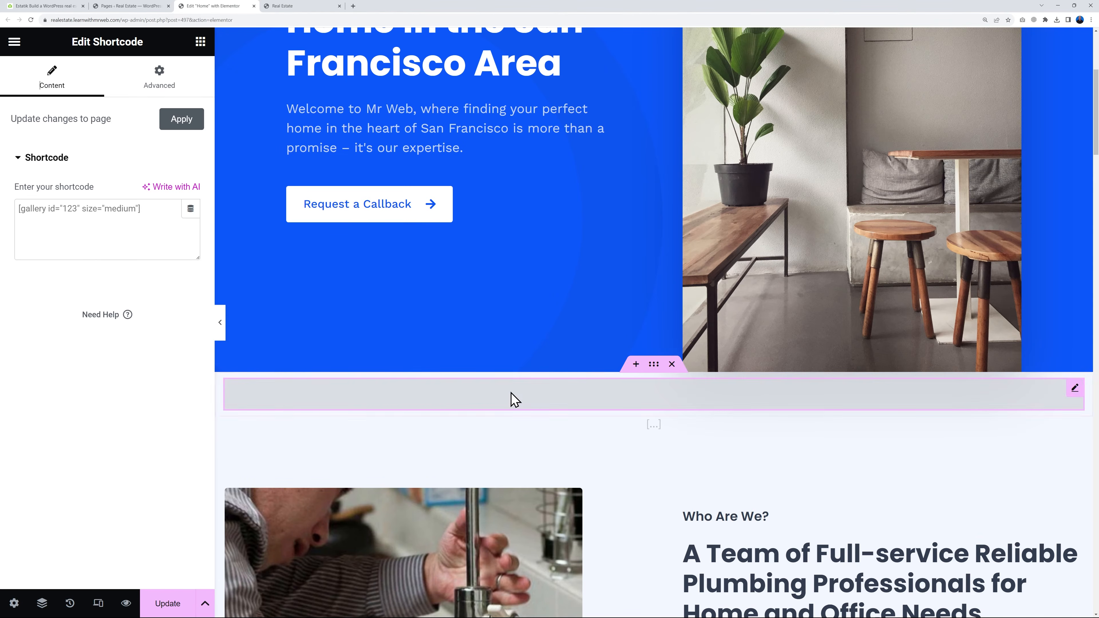
left_click(81, 224)
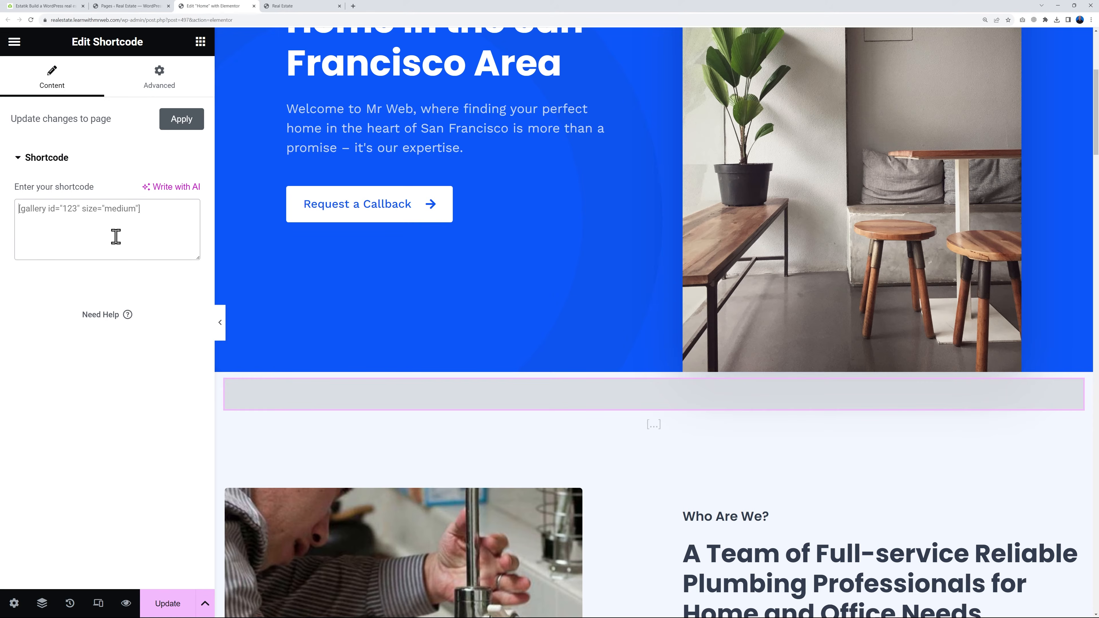
key("ctrl+v")
scroll(666, 419, "down", 5)
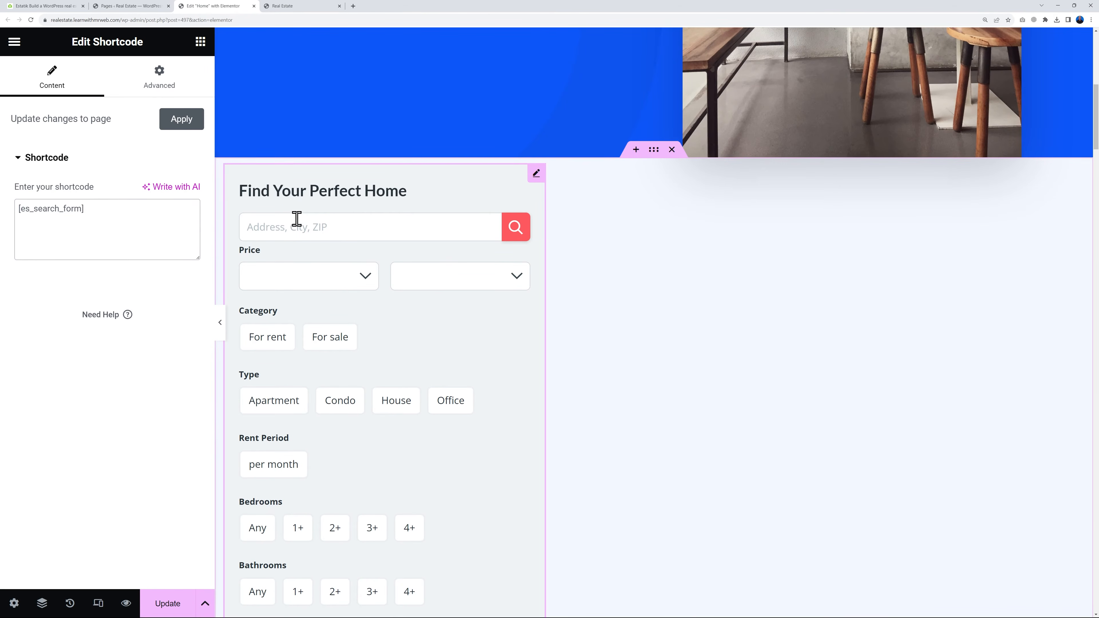
scroll(430, 489, "down", 10)
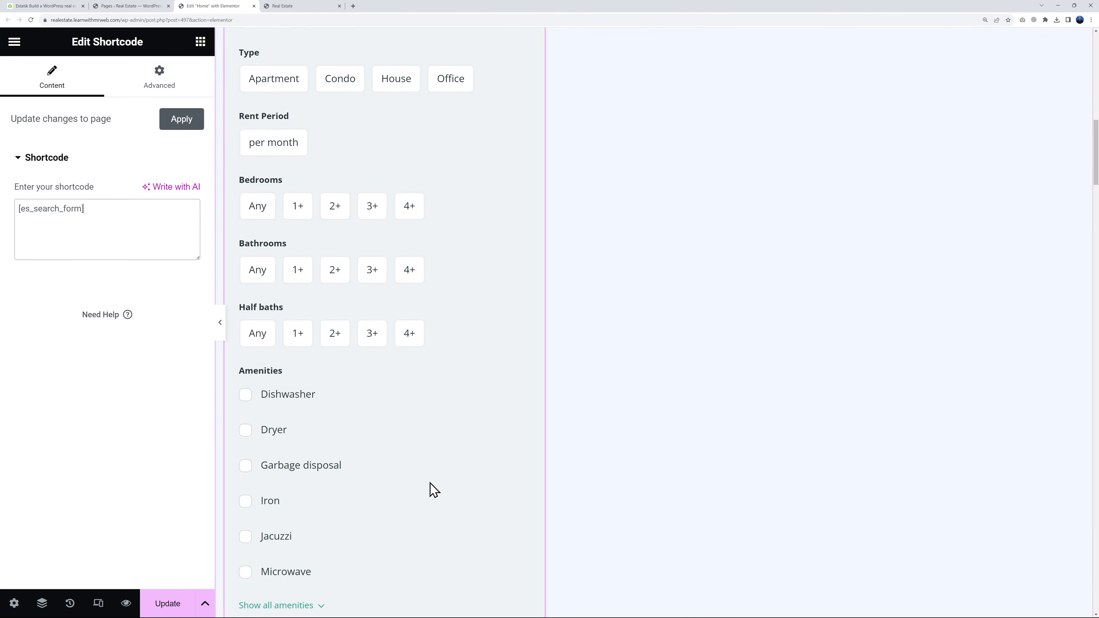
scroll(430, 489, "down", 4)
scroll(430, 489, "up", 12)
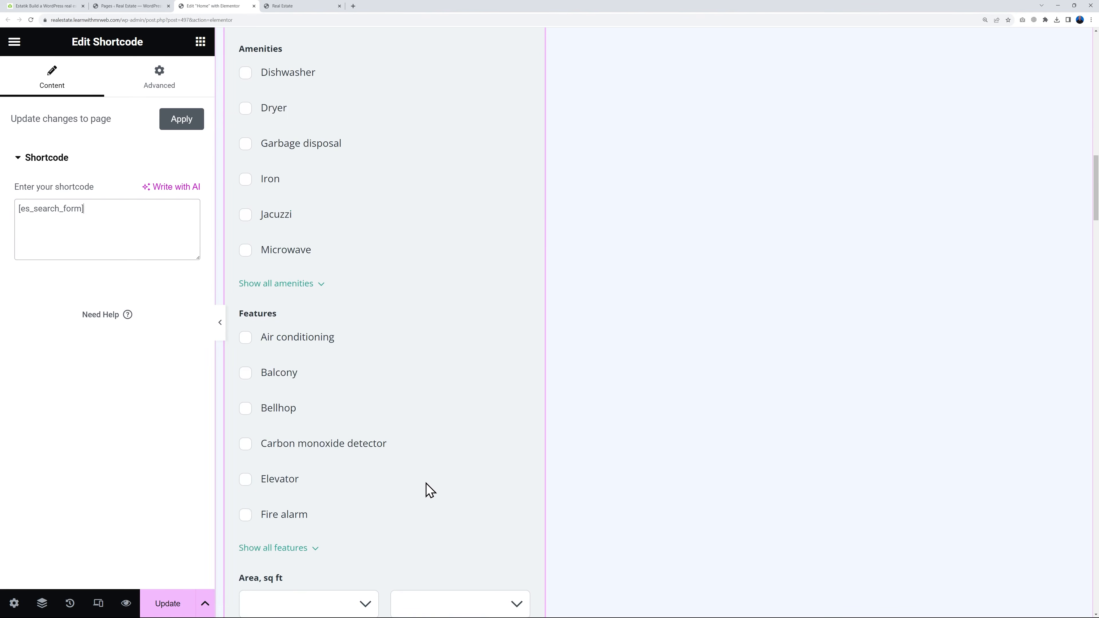
scroll(429, 489, "up", 5)
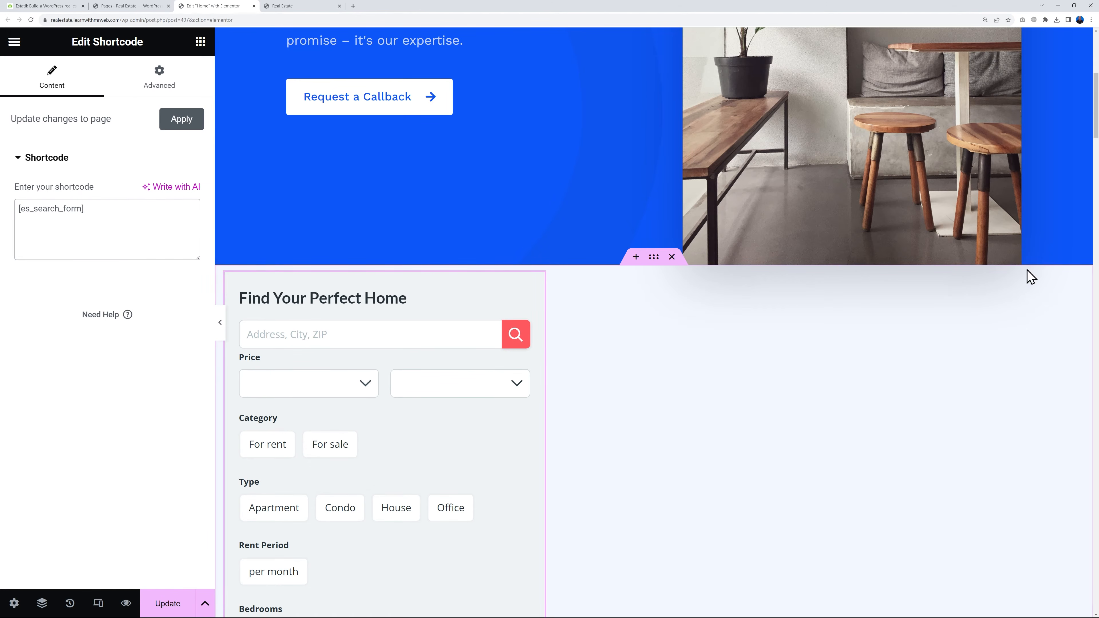
Replace the widget's shortcode with the documentation example [es_search_form layout="vertical"]
left_click(69, 9)
left_click(758, 271)
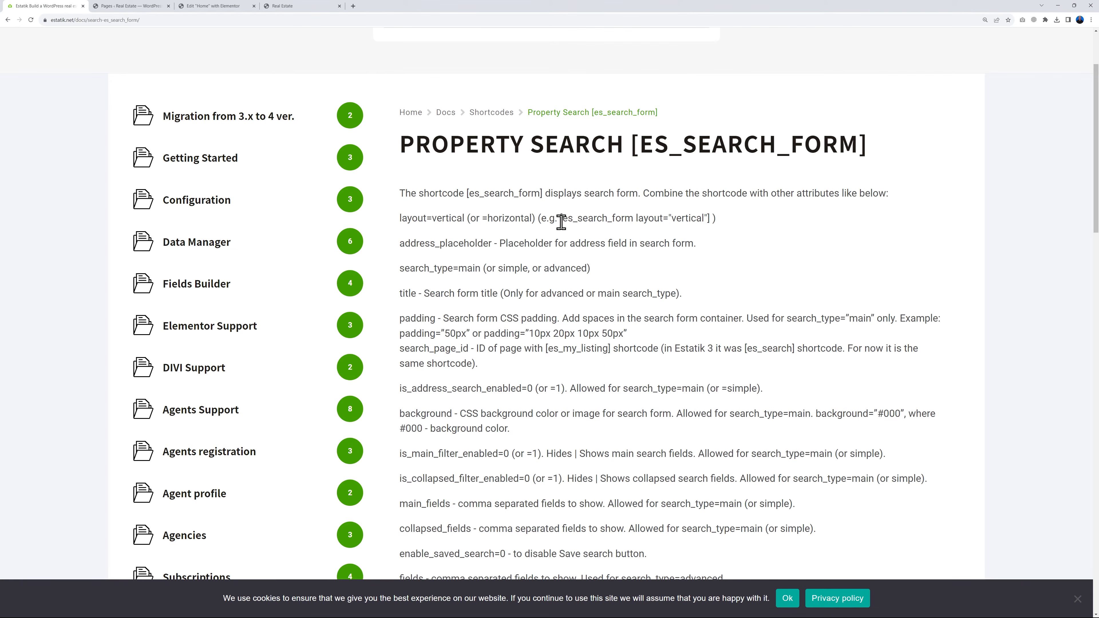
left_click_drag(560, 221, 709, 218)
key("ctrl+c")
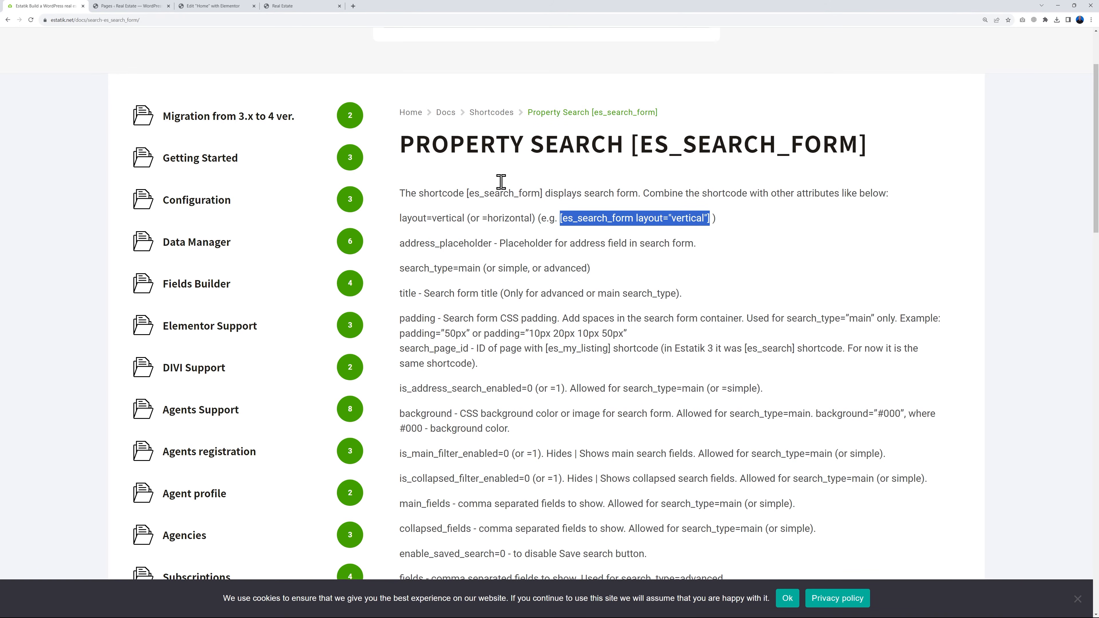
left_click(209, 6)
triple_click(130, 221)
key("ctrl+v")
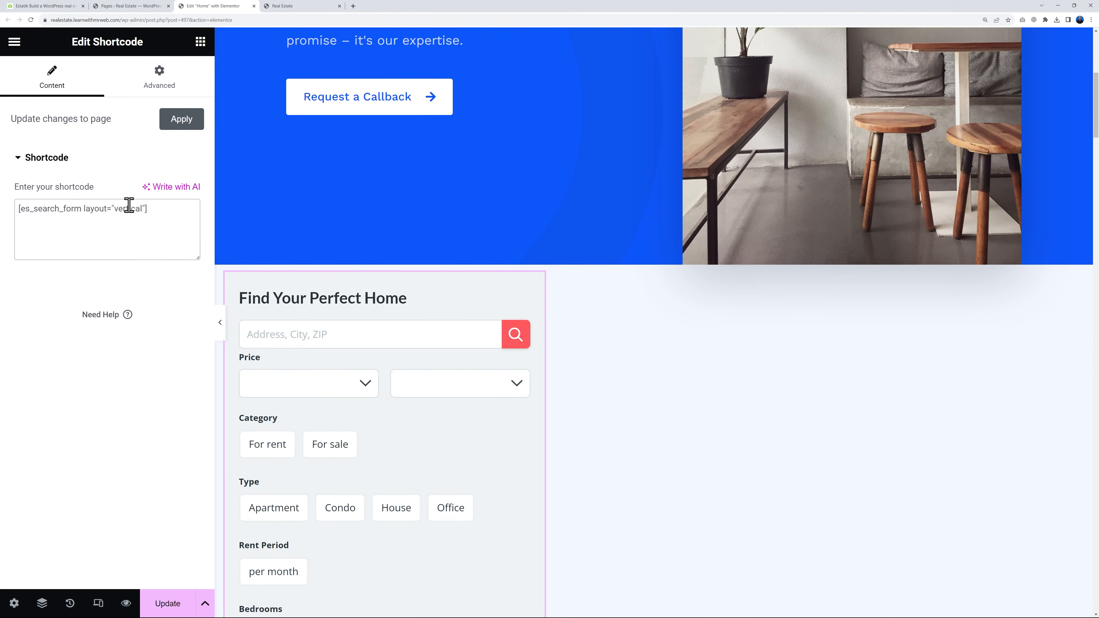
Change the search form shortcode's layout attribute to "horizontal", using the value from the Estatik documentation
left_click(43, 6)
double_click(511, 218)
key("ctrl+c")
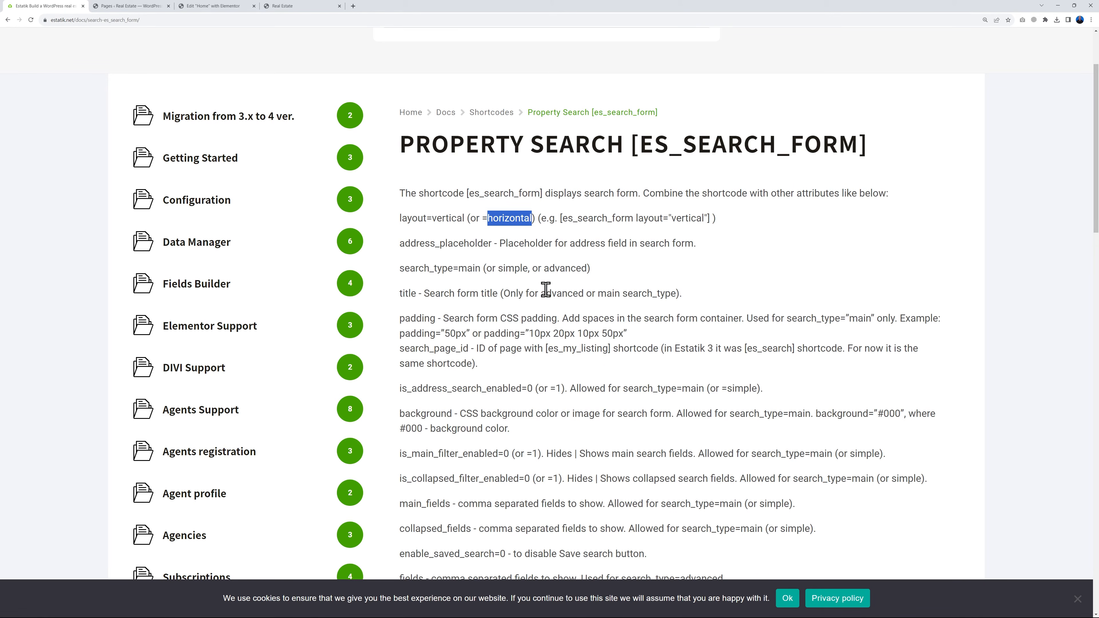
left_click(203, 6)
double_click(123, 209)
key("ctrl+v")
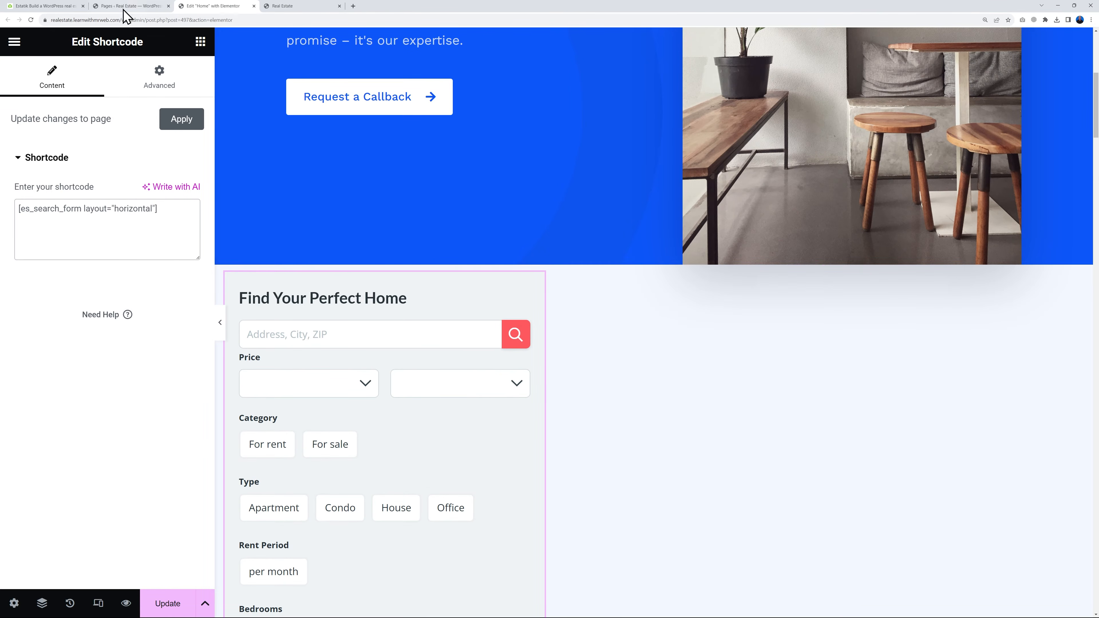
Add the attribute search_type=main from the Estatik documentation to the search form shortcode in the Elementor editor
left_click(58, 6)
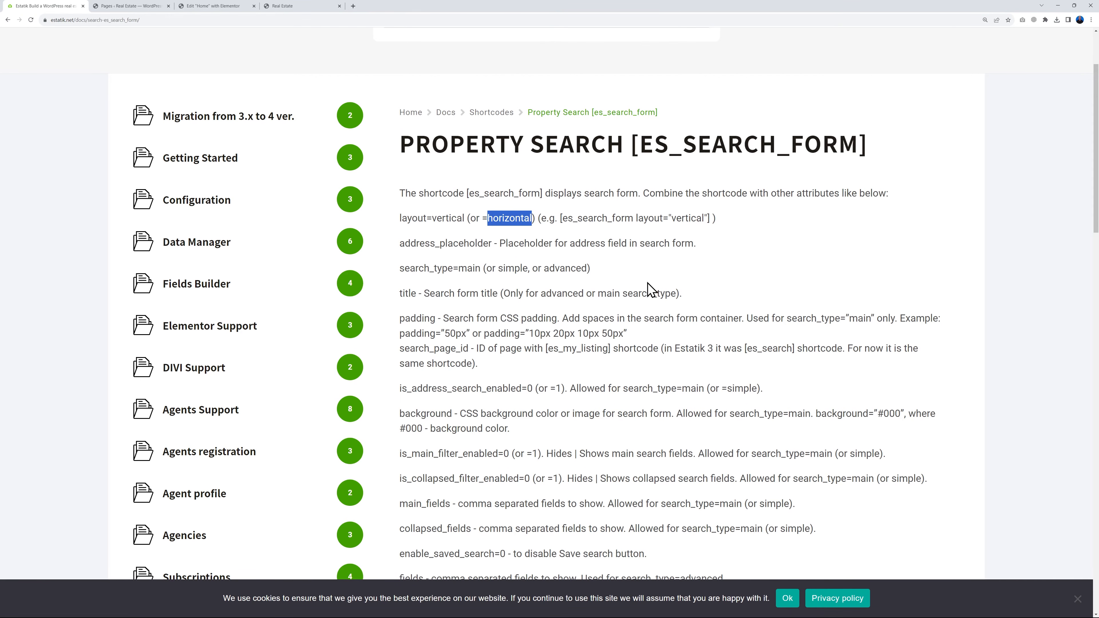
left_click(647, 293)
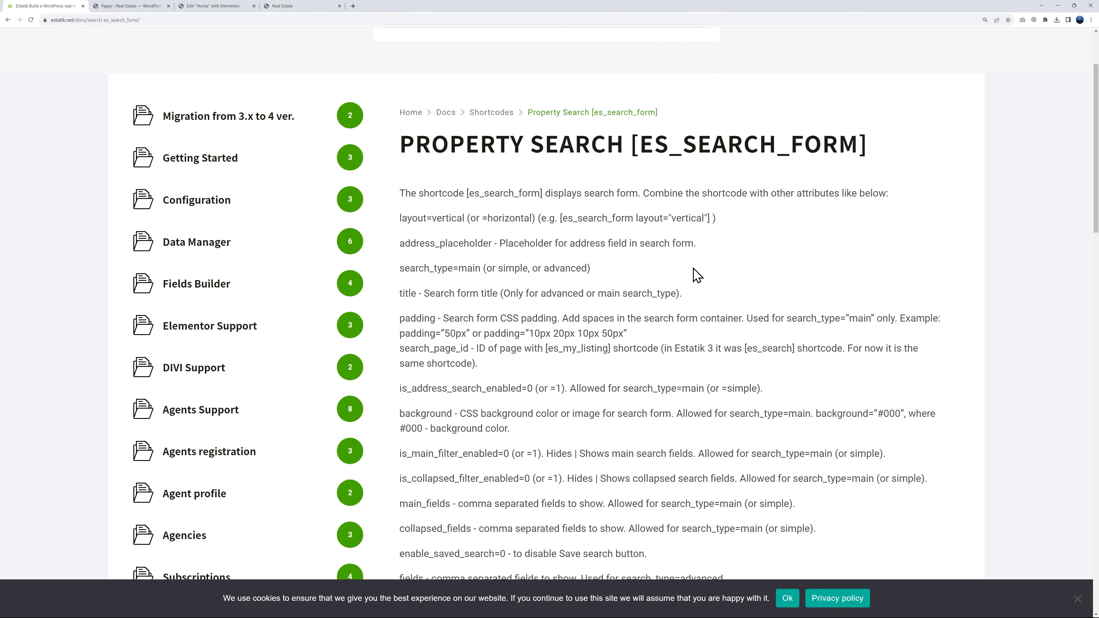
scroll(520, 207, "down", 1)
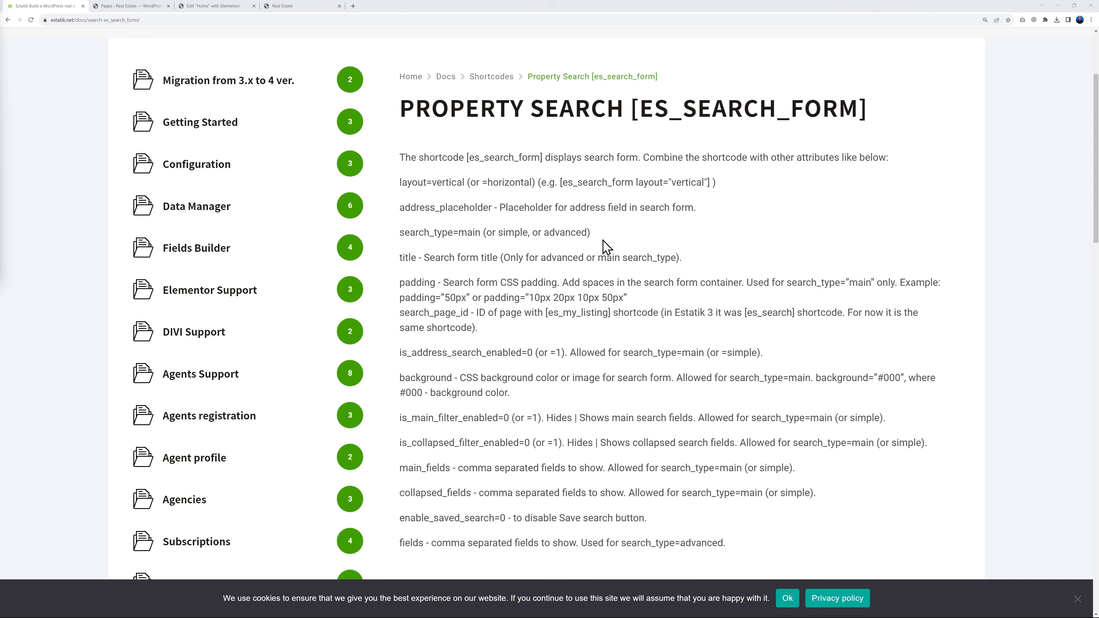
left_click_drag(401, 234, 475, 232)
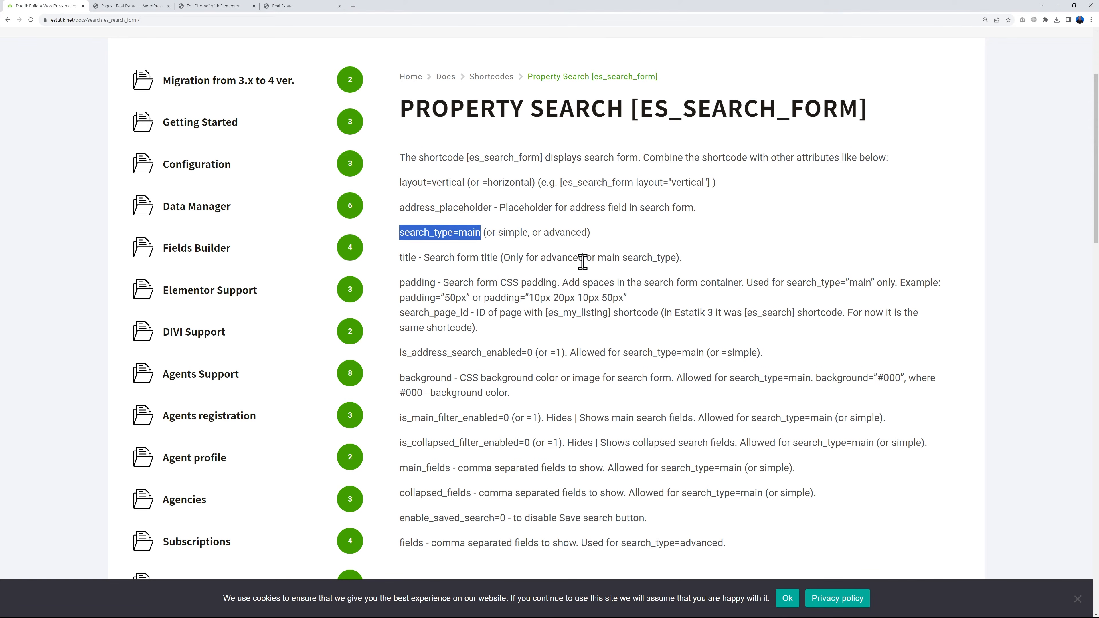
left_click(215, 6)
left_click(155, 209)
type("search_type=main")
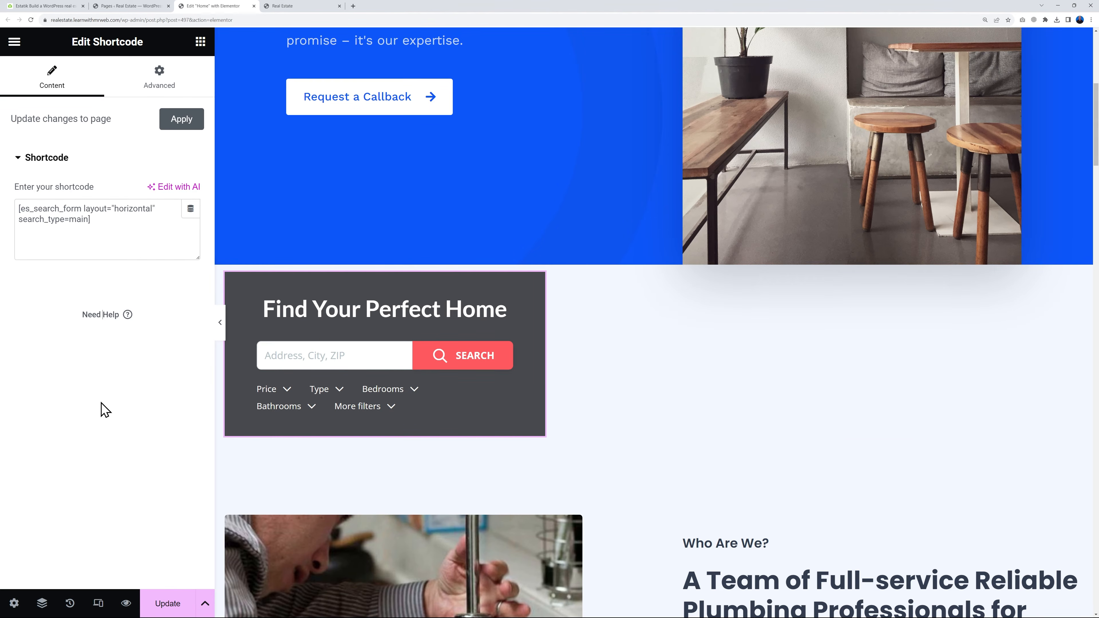
Widen the search form to fill its container and set all the container's margins and padding to 0
left_click_drag(561, 382, 1089, 373)
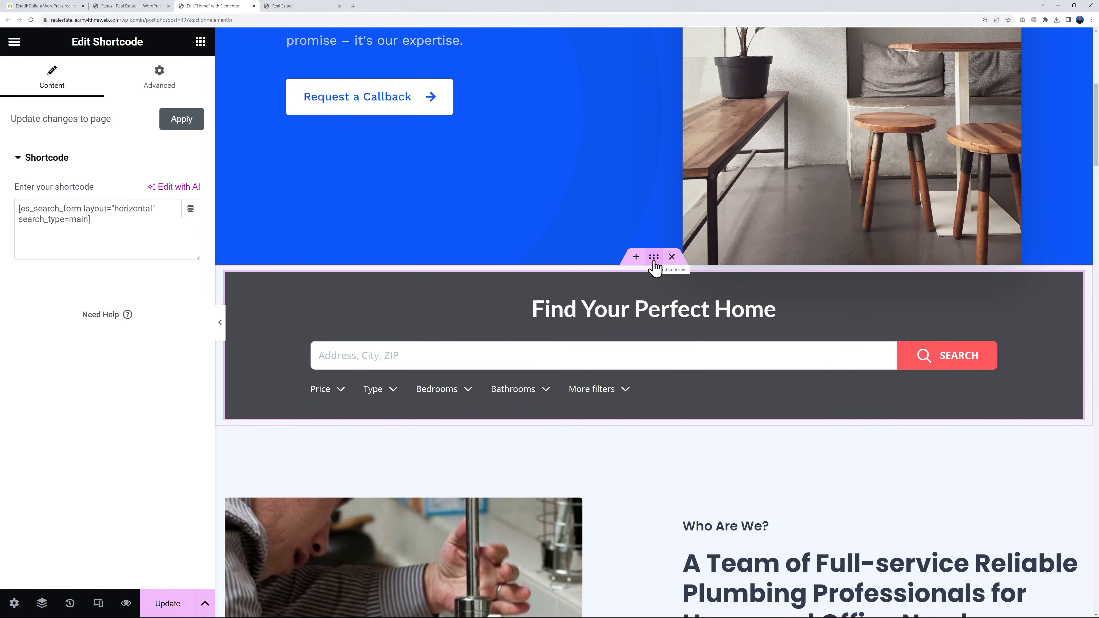
left_click(654, 260)
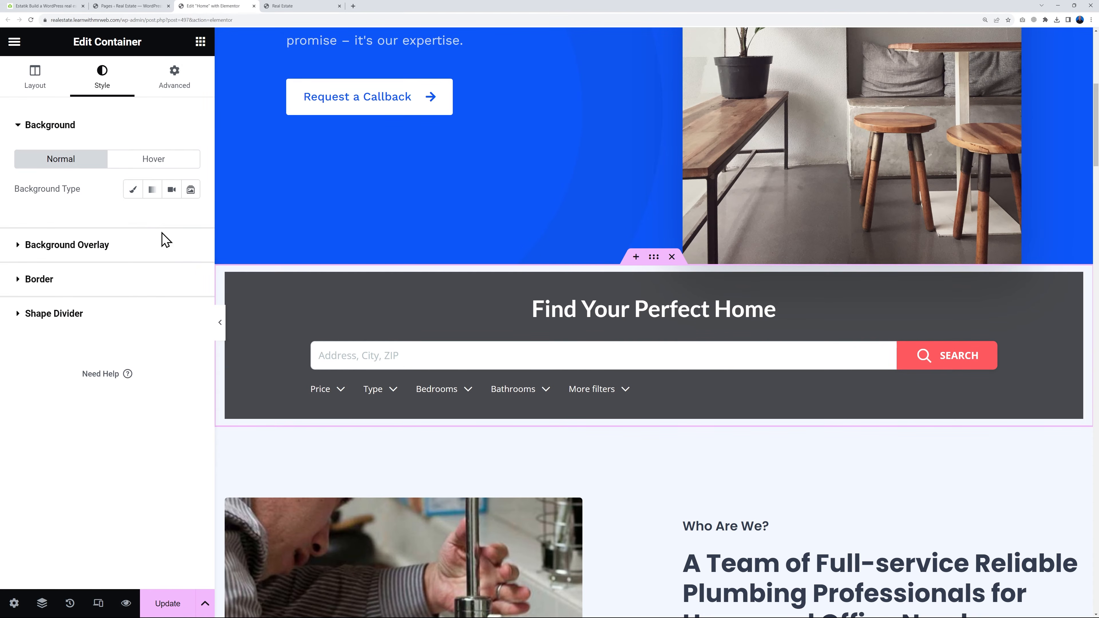
left_click(172, 81)
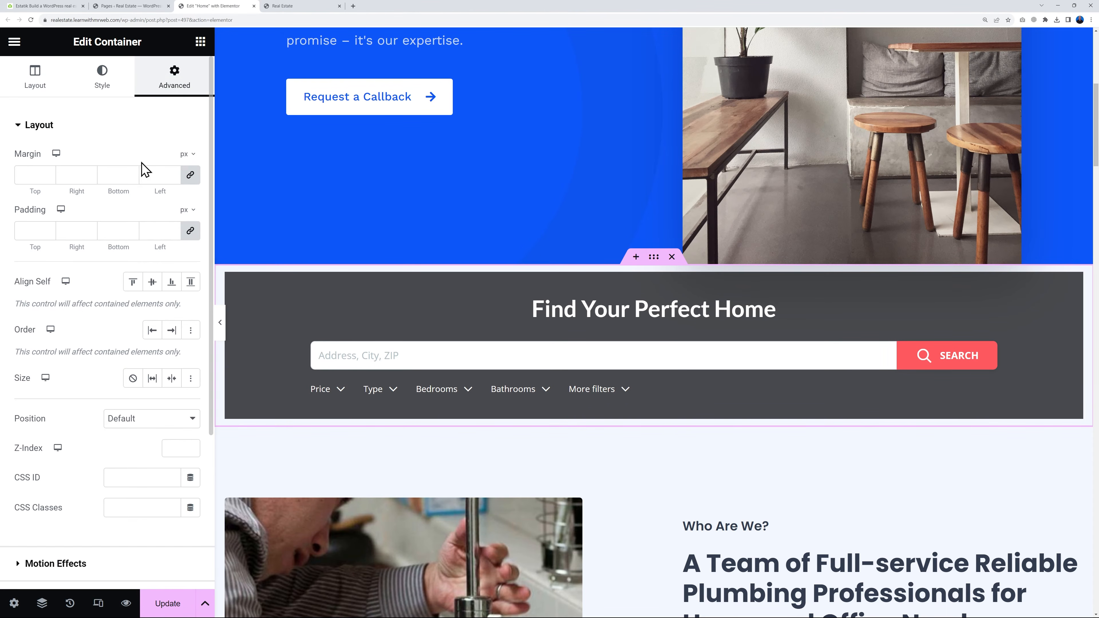
left_click(25, 174)
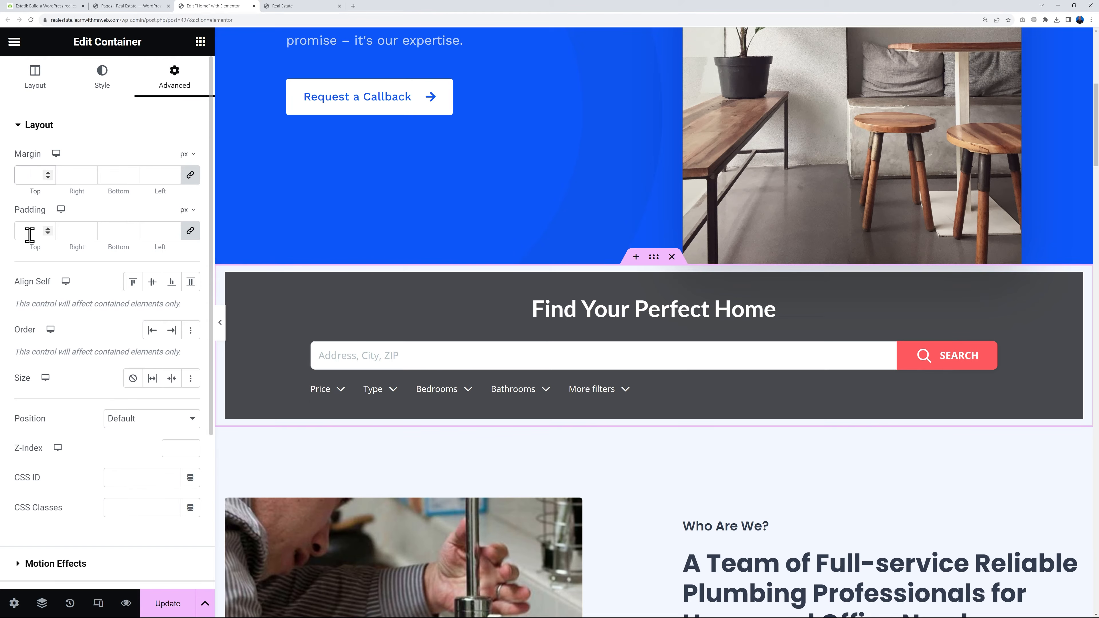
left_click(30, 233)
type("0")
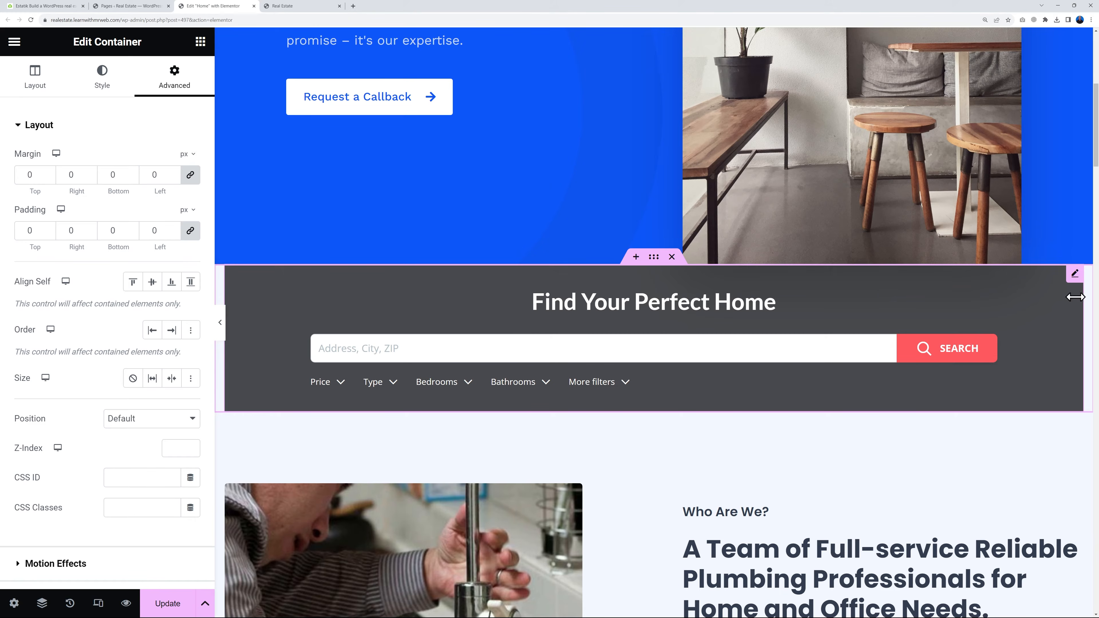
Set the search form container's boxed content width to 100% and save the page
left_click(39, 89)
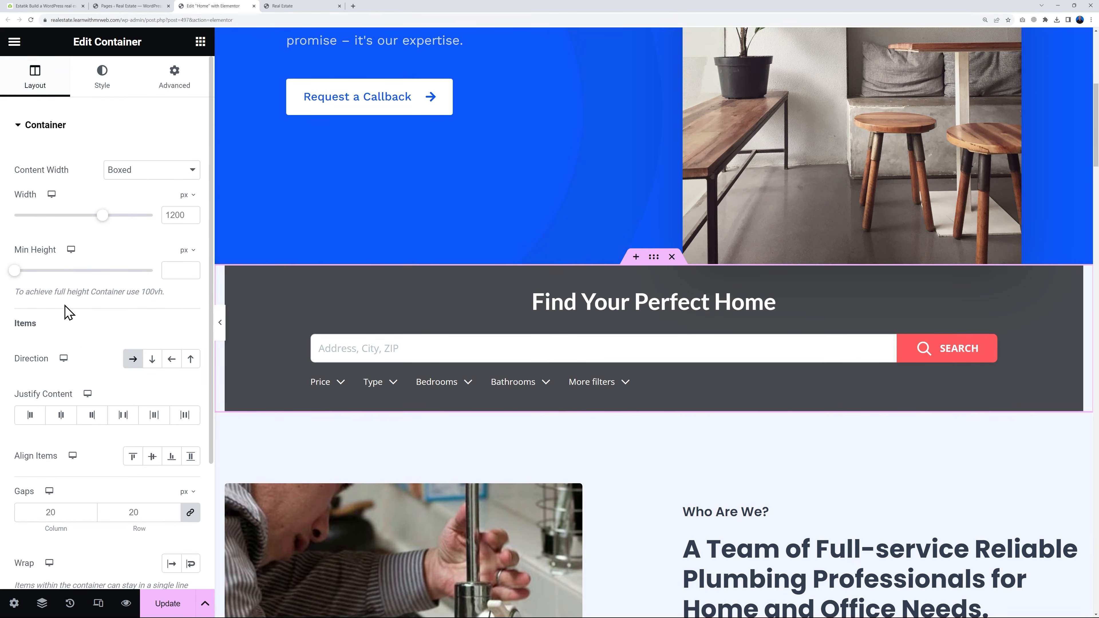
left_click(187, 196)
double_click(175, 215)
type("100")
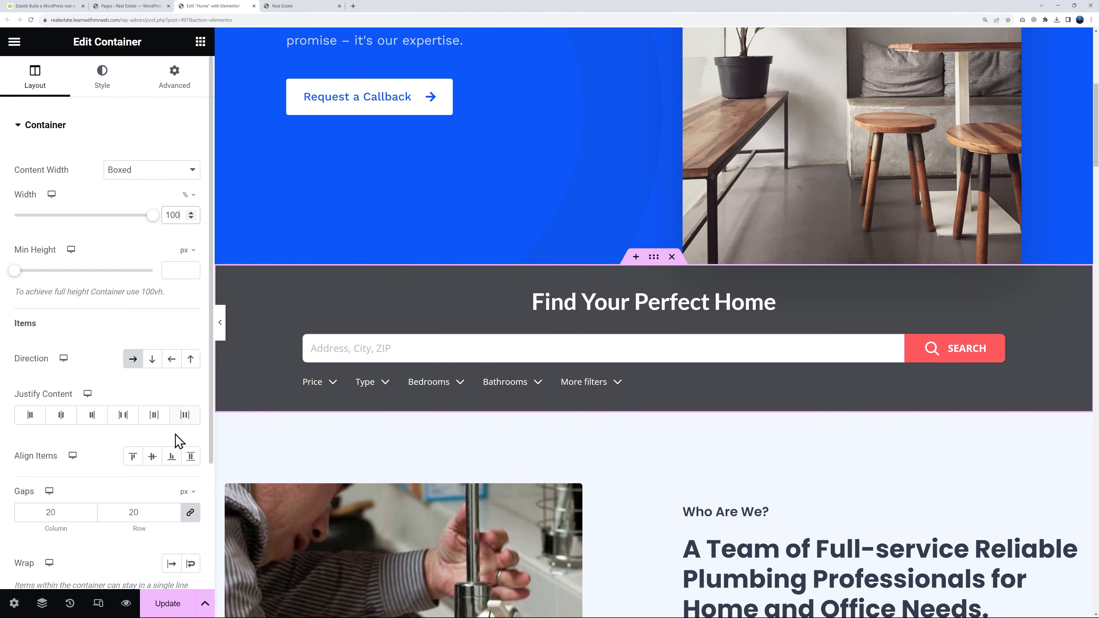
left_click(176, 608)
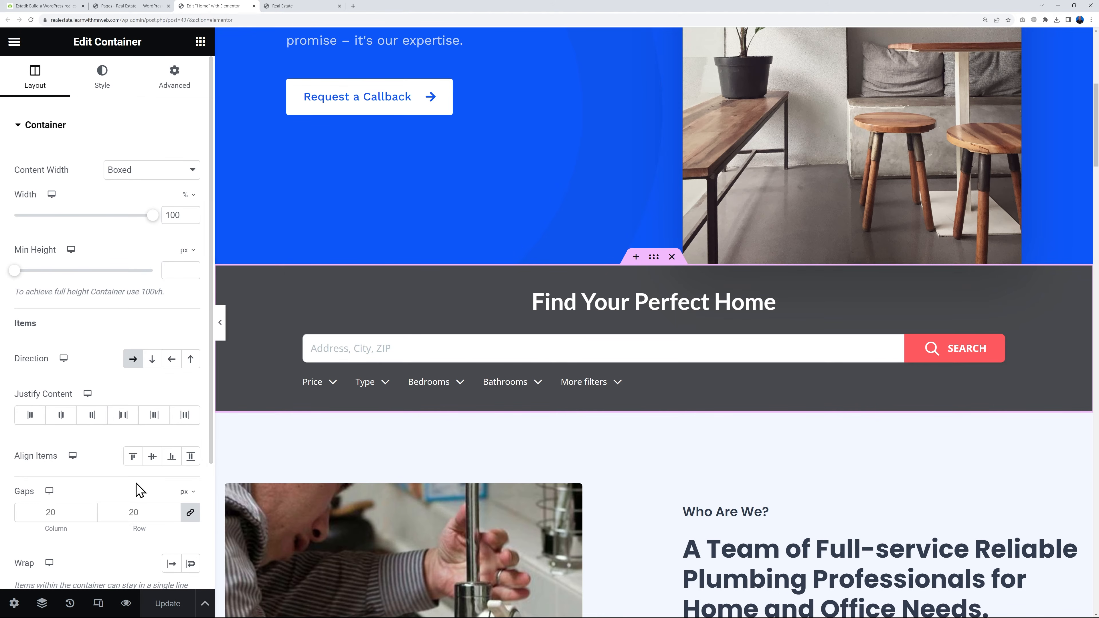
Reload the live home page and look over the search form below the hero
left_click(322, 6)
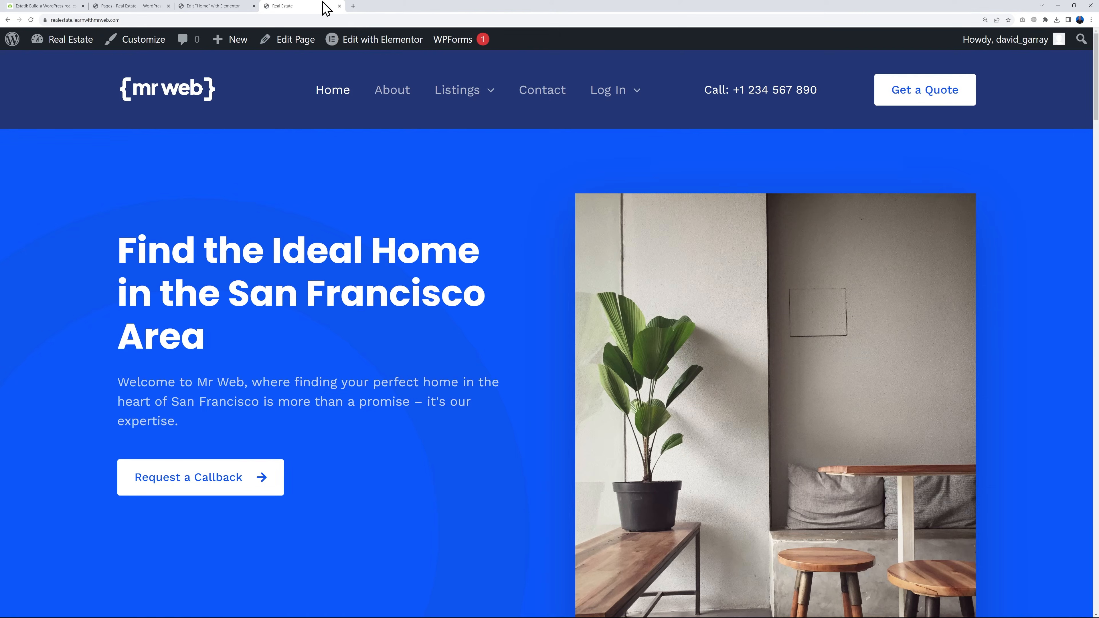
left_click(159, 99)
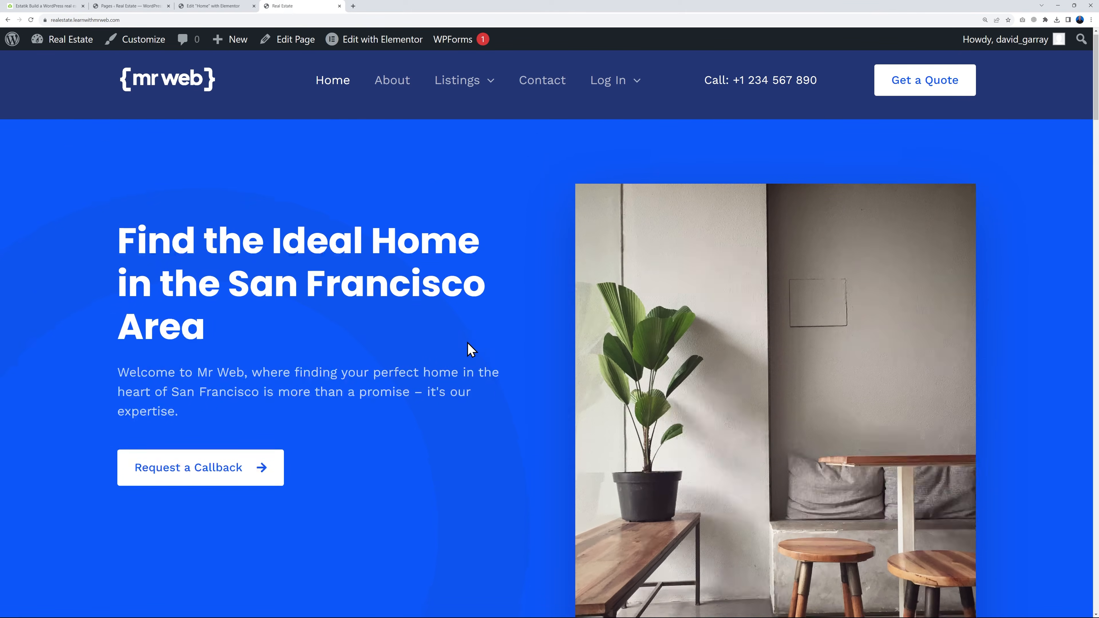
scroll(471, 349, "down", 10)
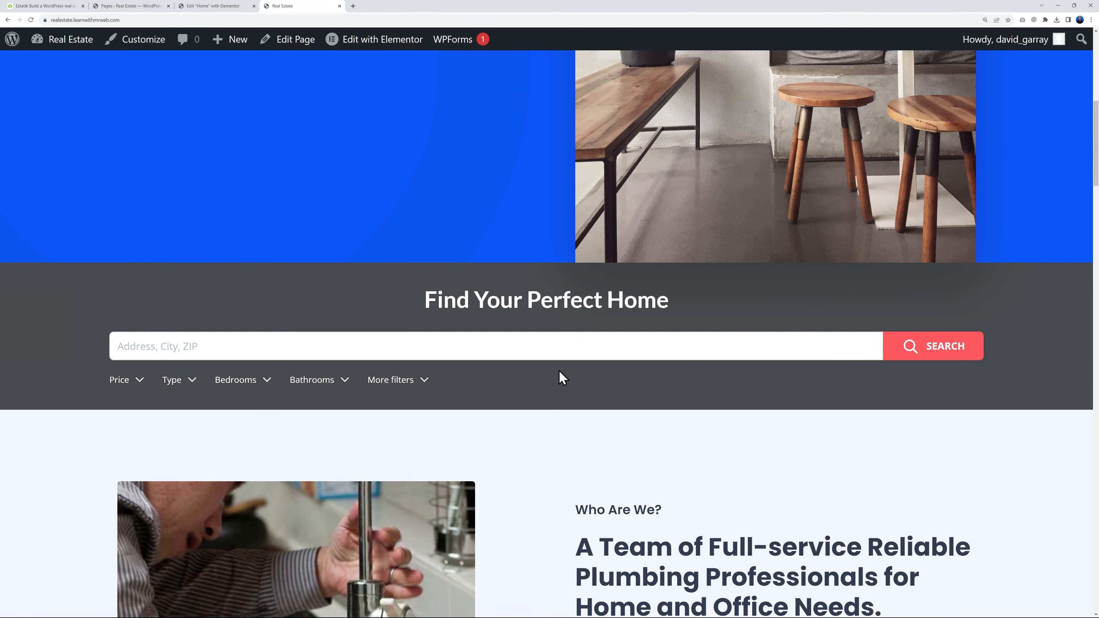
Test the live search form with the Apartment type, look through the results, and return to the form on the home page
left_click(193, 382)
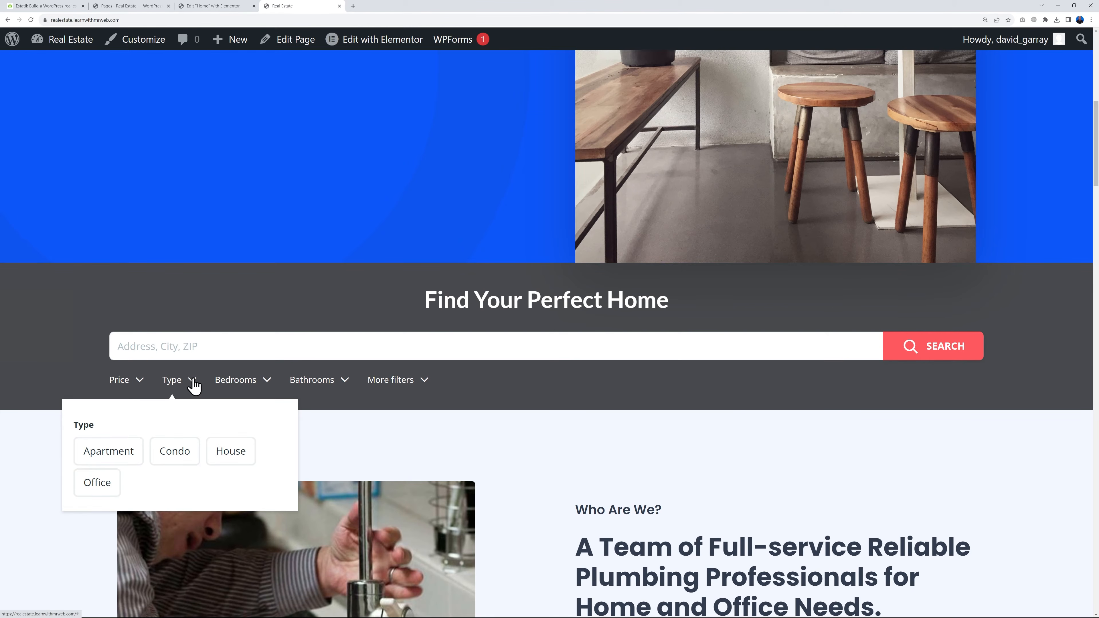
left_click(111, 455)
left_click(918, 353)
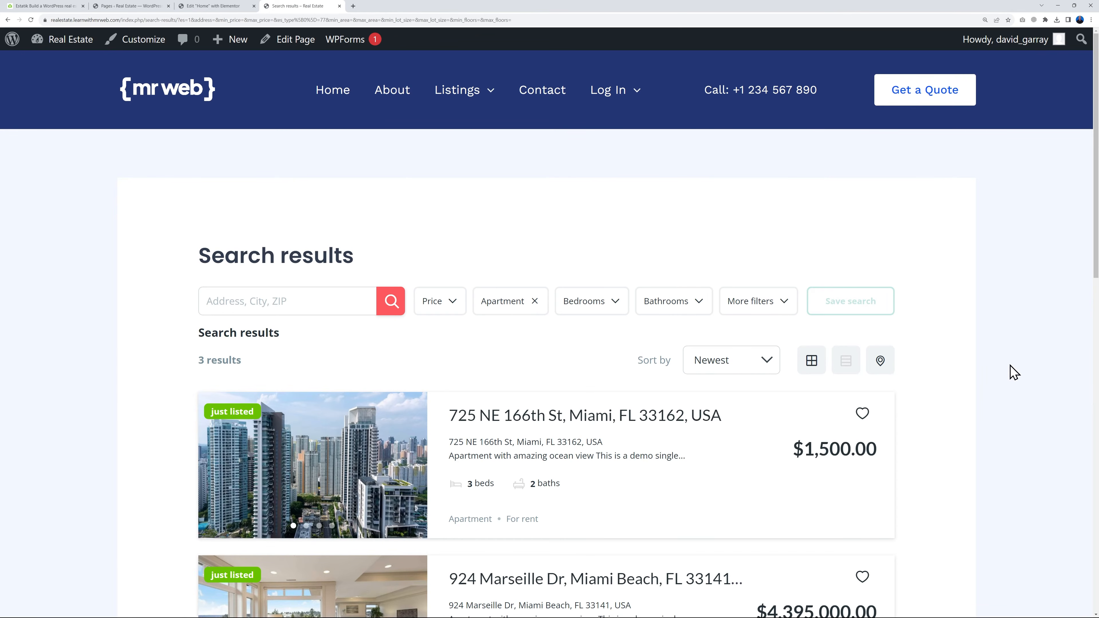
scroll(1014, 371, "down", 13)
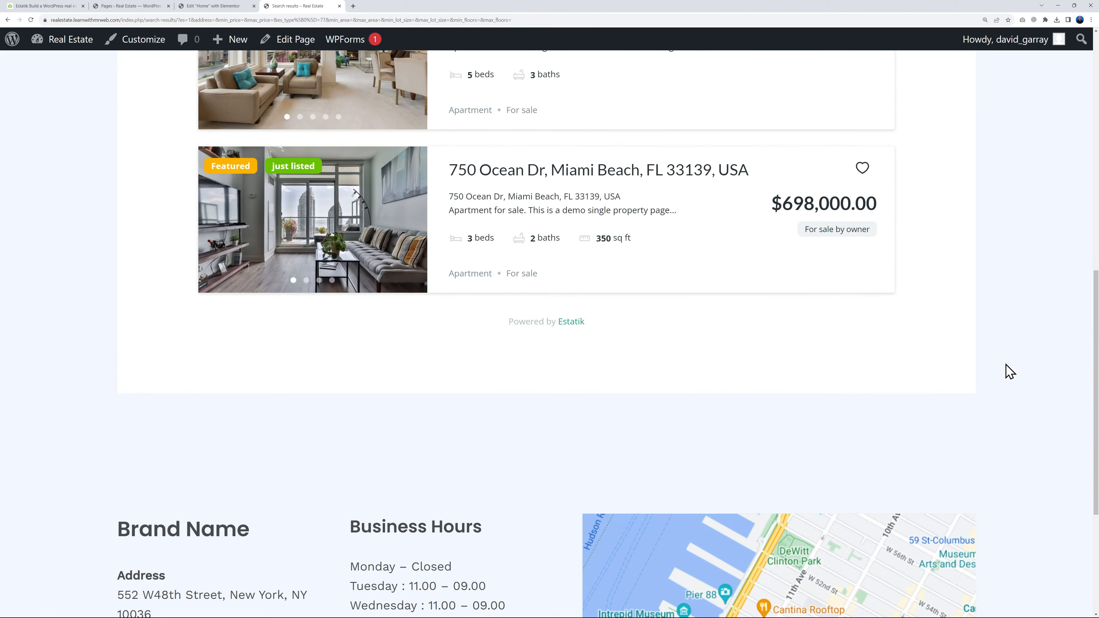
scroll(1010, 371, "up", 13)
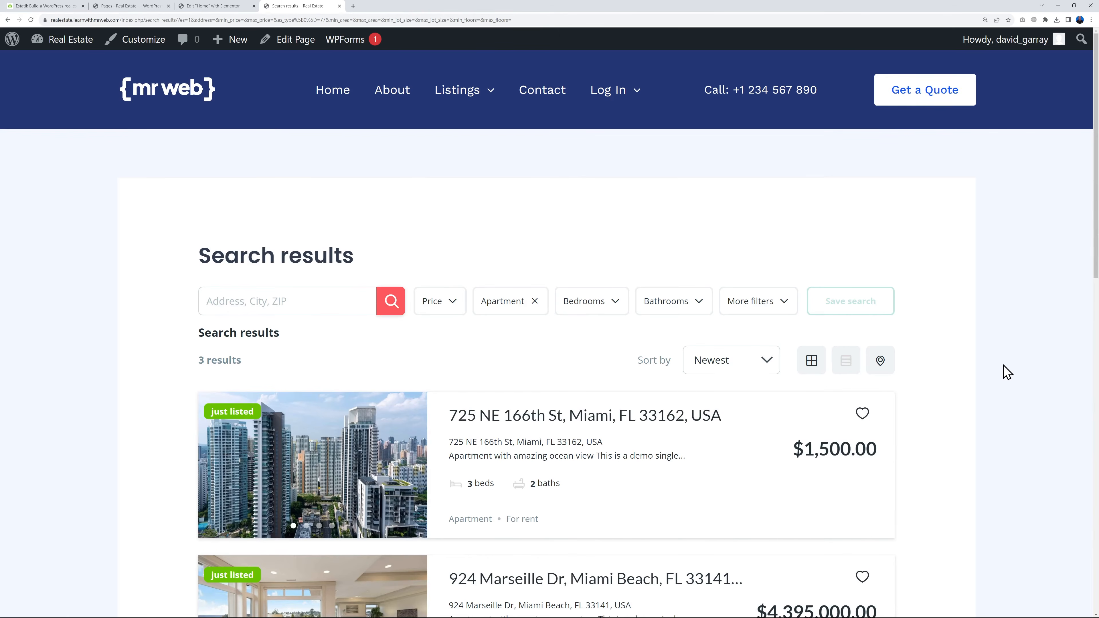
left_click(333, 95)
scroll(970, 407, "down", 7)
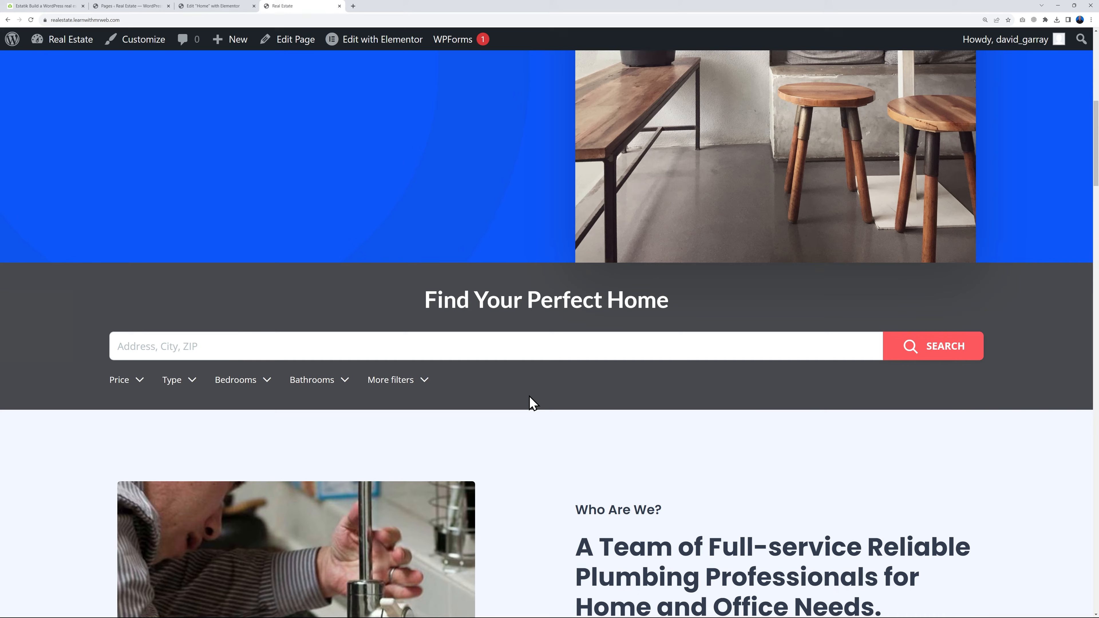
Copy background="#000" from the Estatik documentation and add it to the search form shortcode in Elementor
left_click(62, 6)
left_click(643, 237)
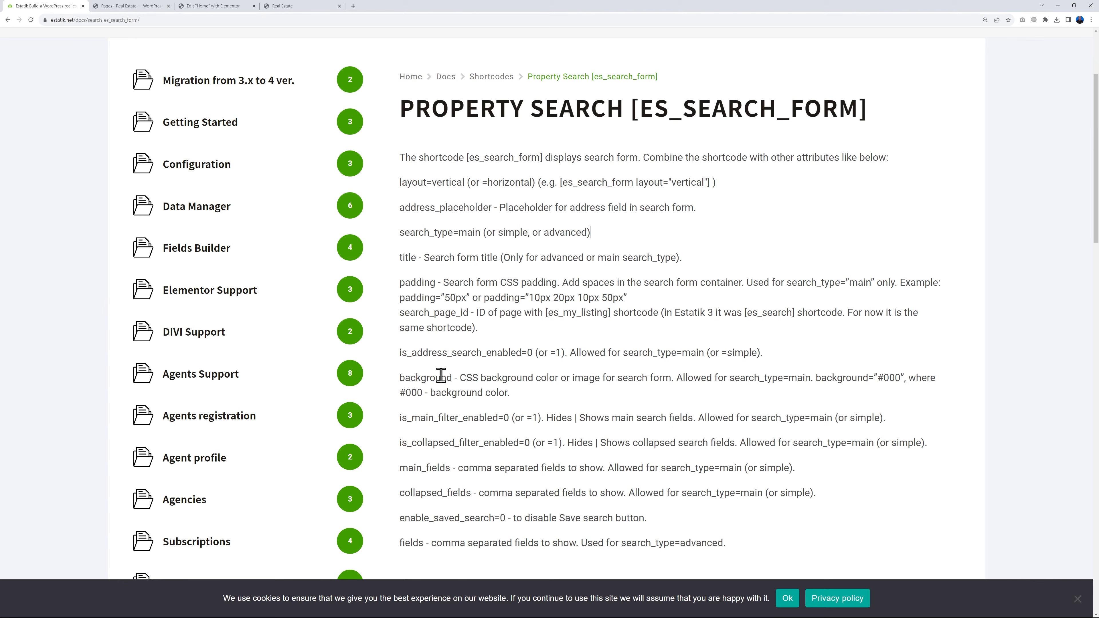
left_click_drag(878, 378, 899, 378)
left_click_drag(817, 378, 899, 377)
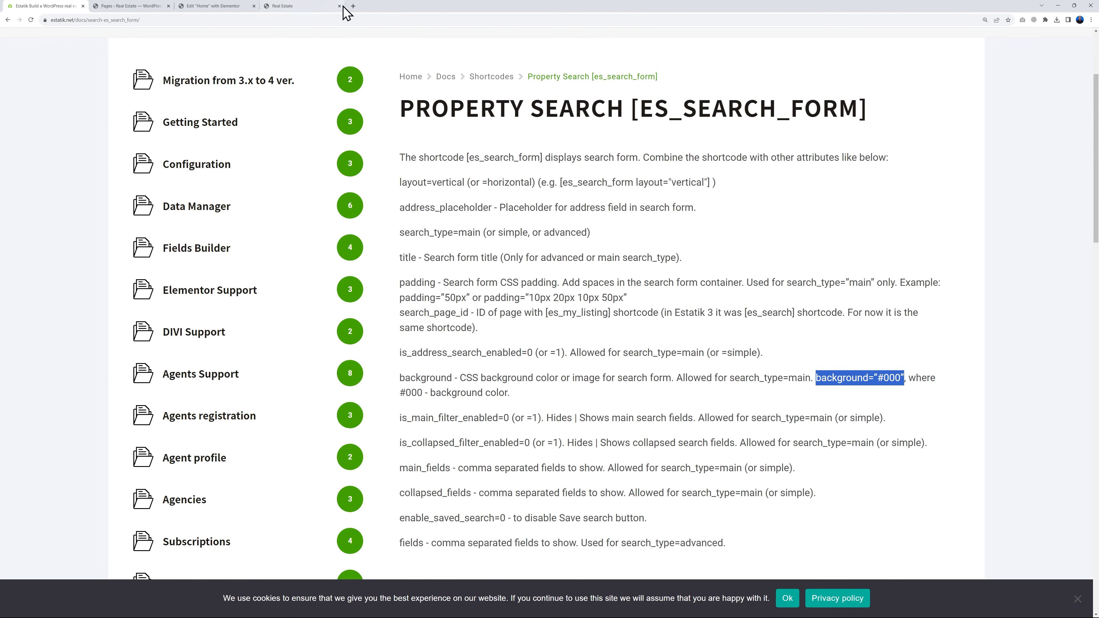
left_click(199, 7)
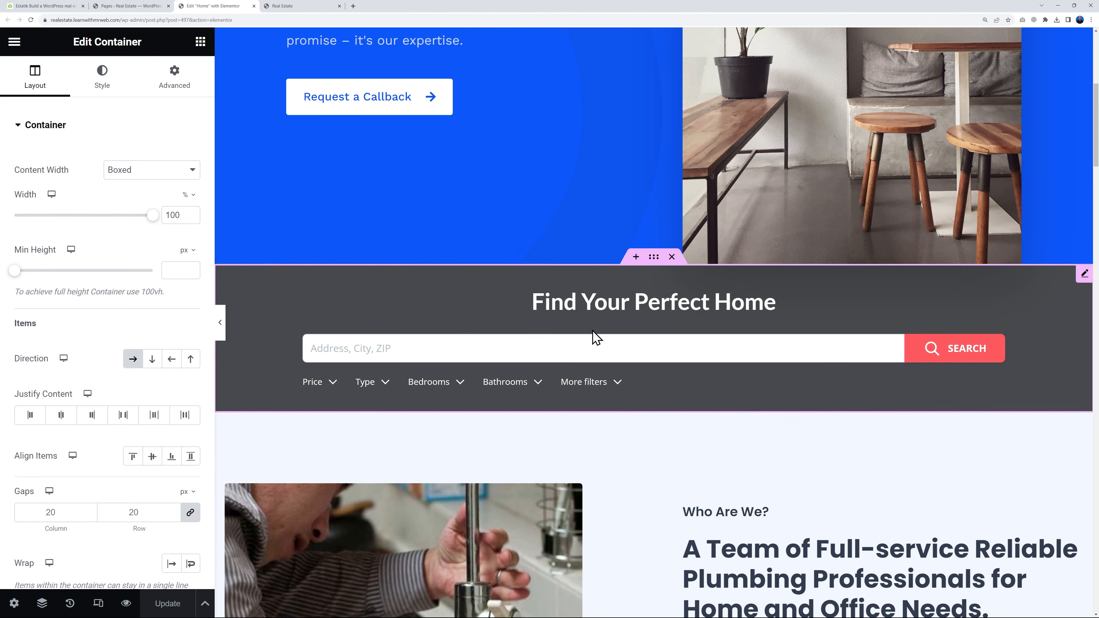
left_click(1083, 277)
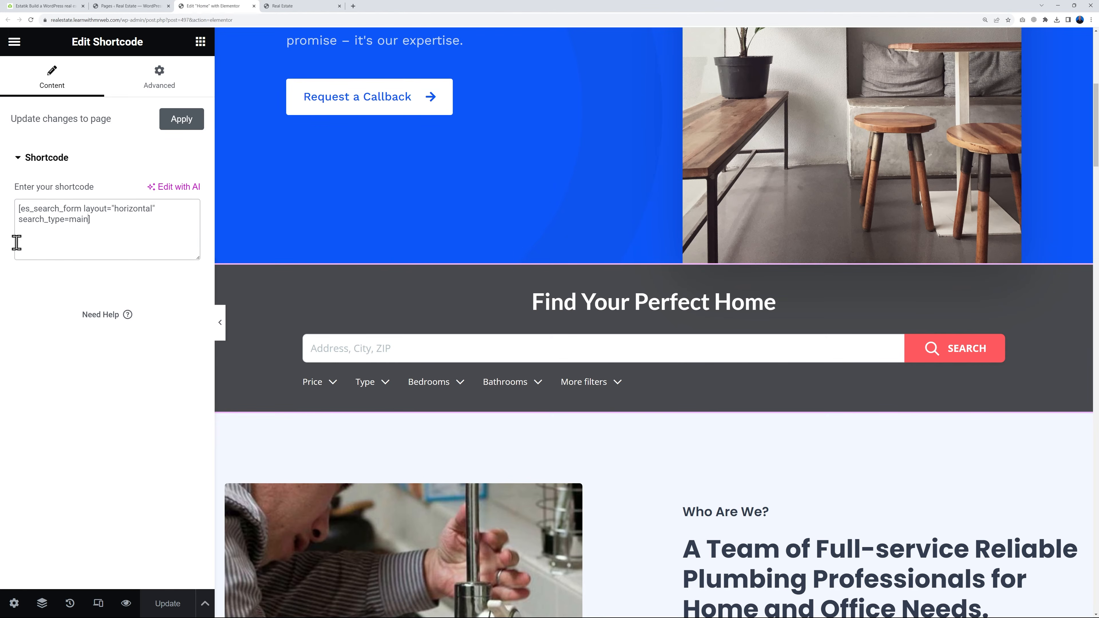
type("background=\"#000\"")
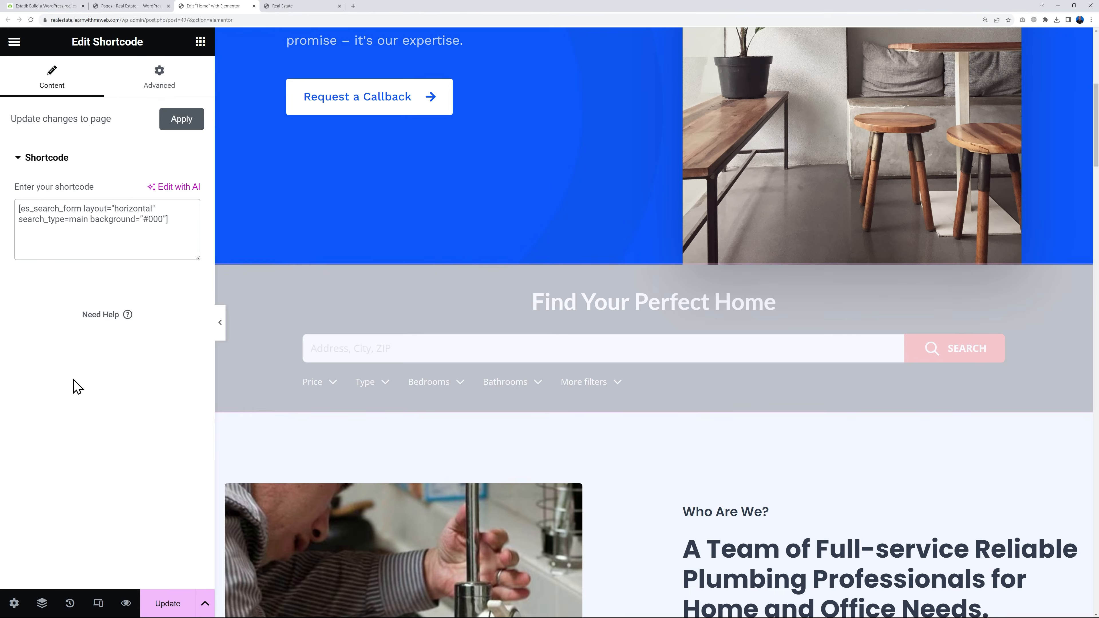
Set the shortcode's background color to #243673, check the form against the hero, and save the page
left_click_drag(149, 224, 164, 224)
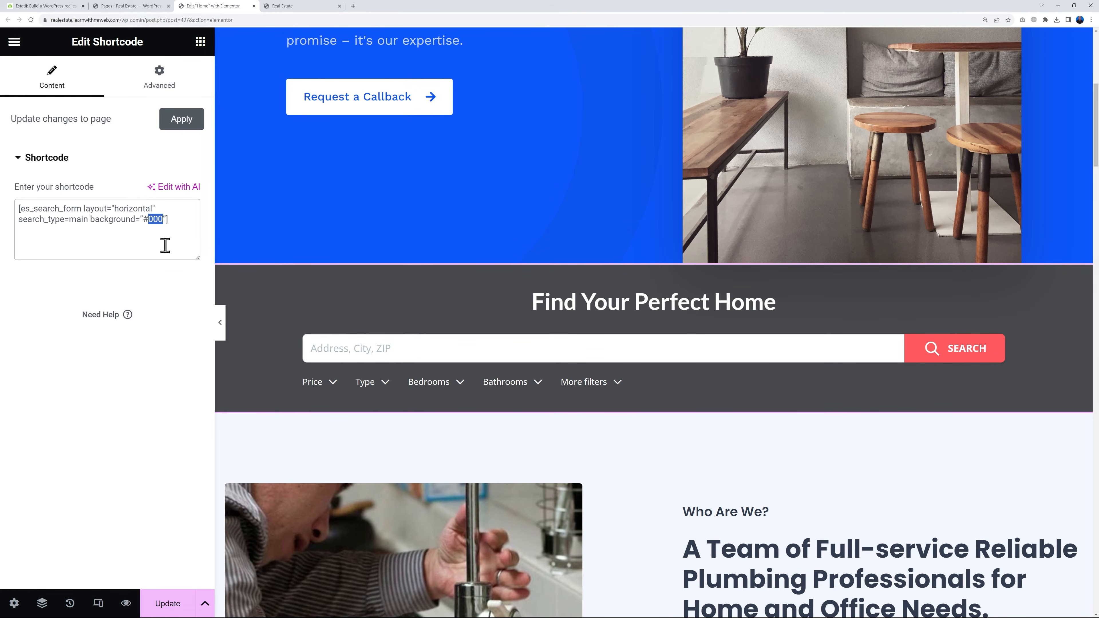
type("243673")
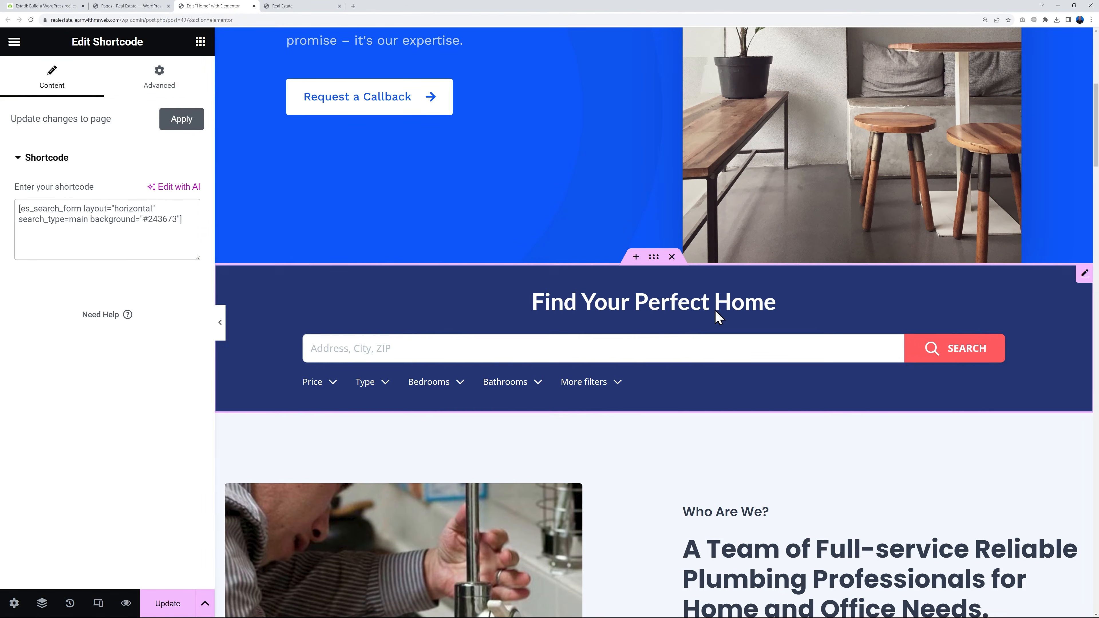
scroll(712, 403, "up", 9)
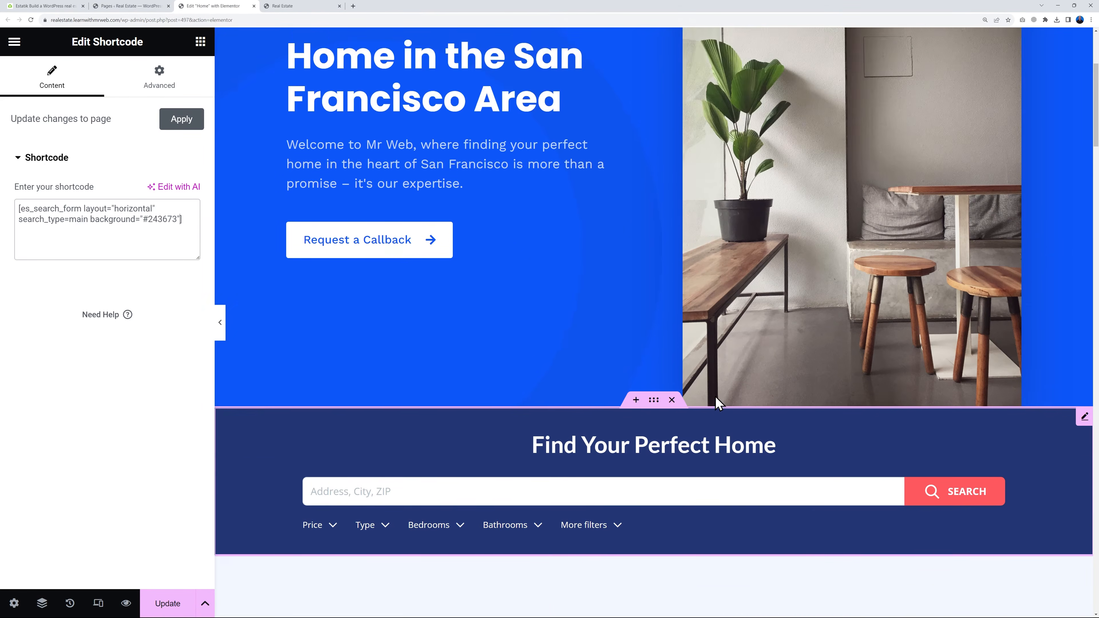
scroll(652, 366, "down", 5)
scroll(652, 366, "down", 3)
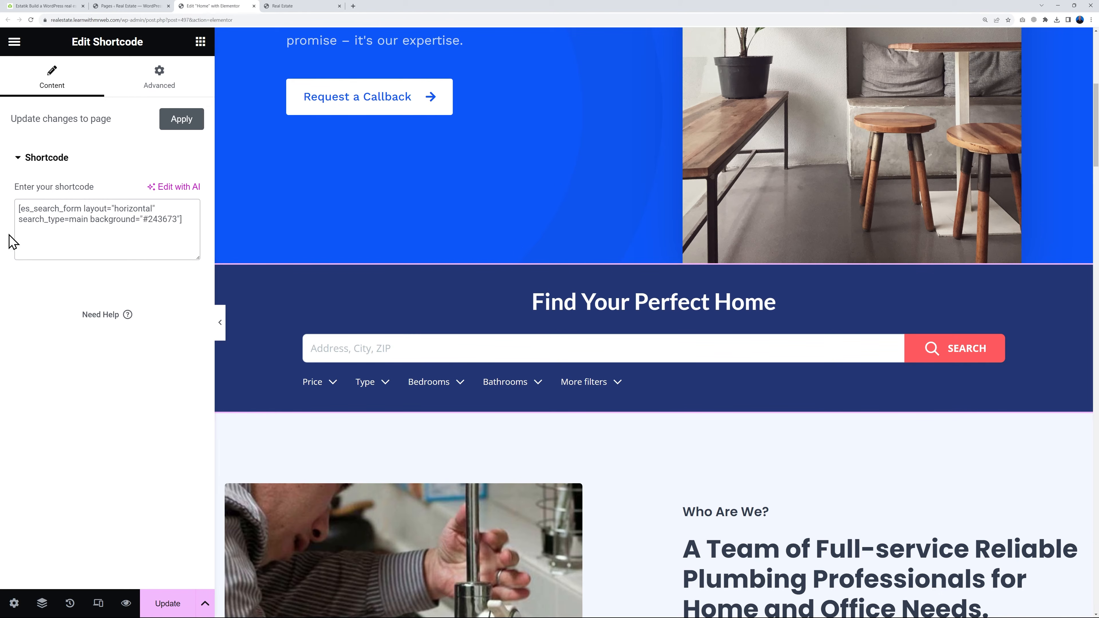
left_click(172, 602)
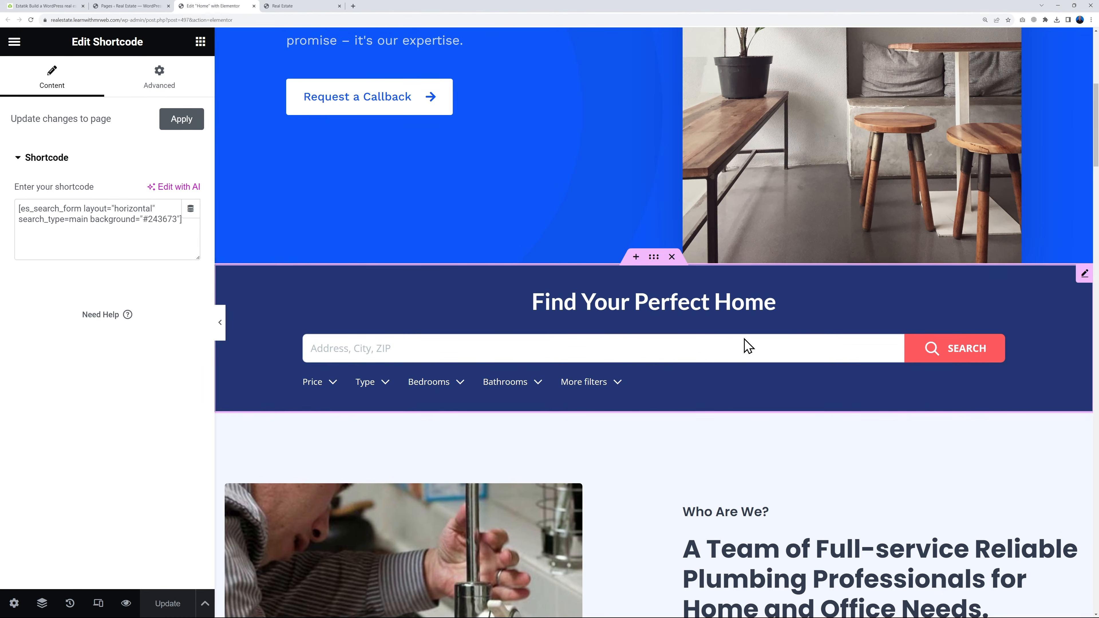
Replace the plumber image beside the "Who Are We?" text with the group photo uploaded from the Downloads folder
scroll(839, 459, "down", 6)
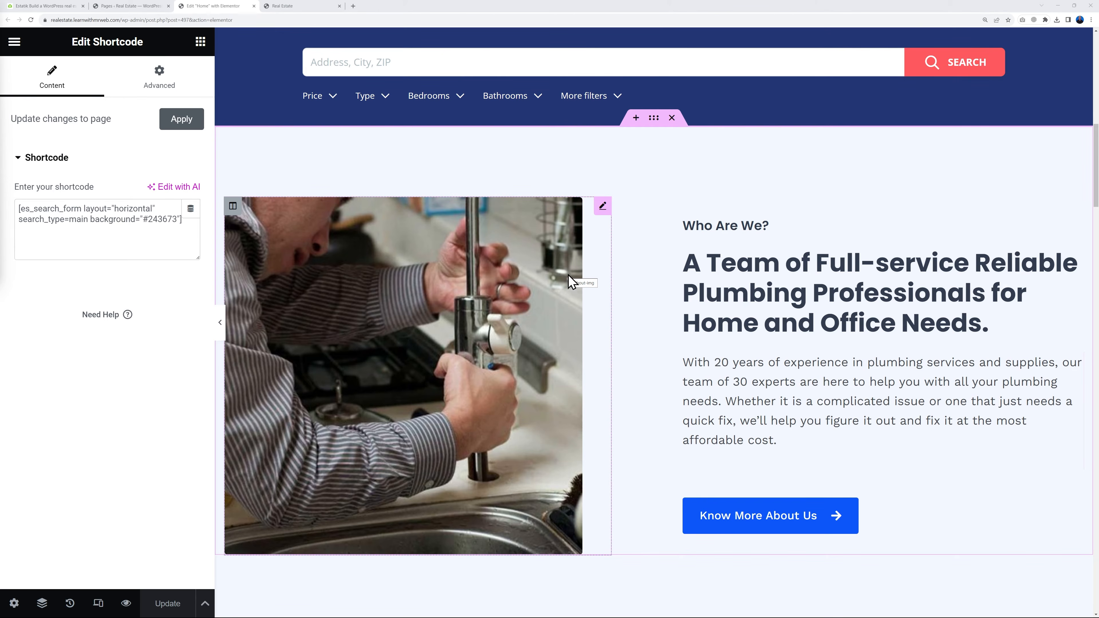
left_click(602, 207)
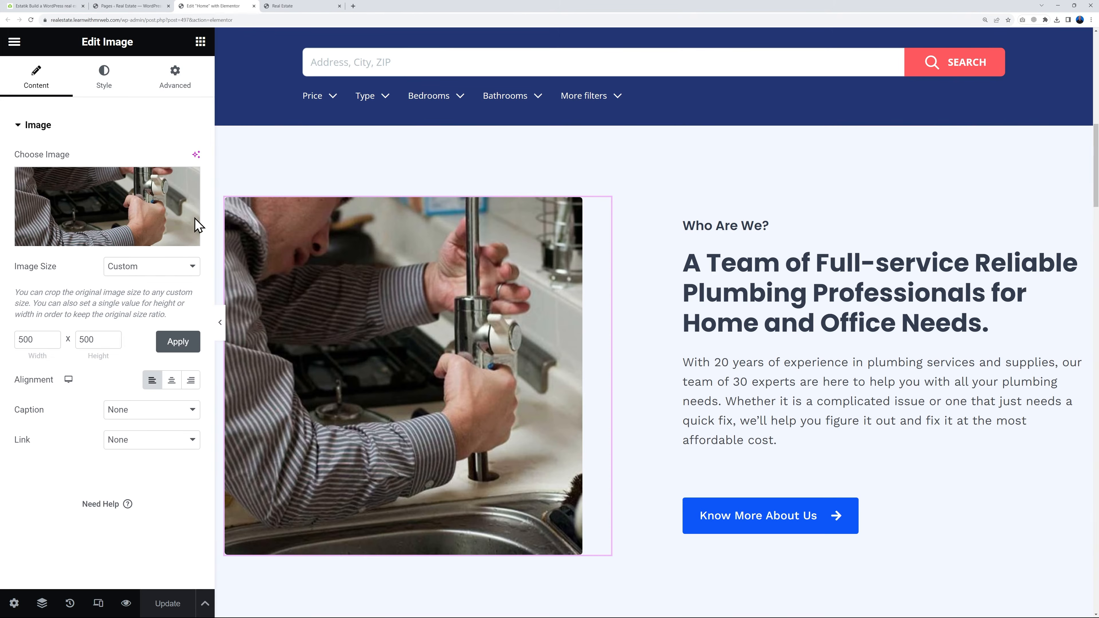
left_click(130, 216)
left_click(198, 103)
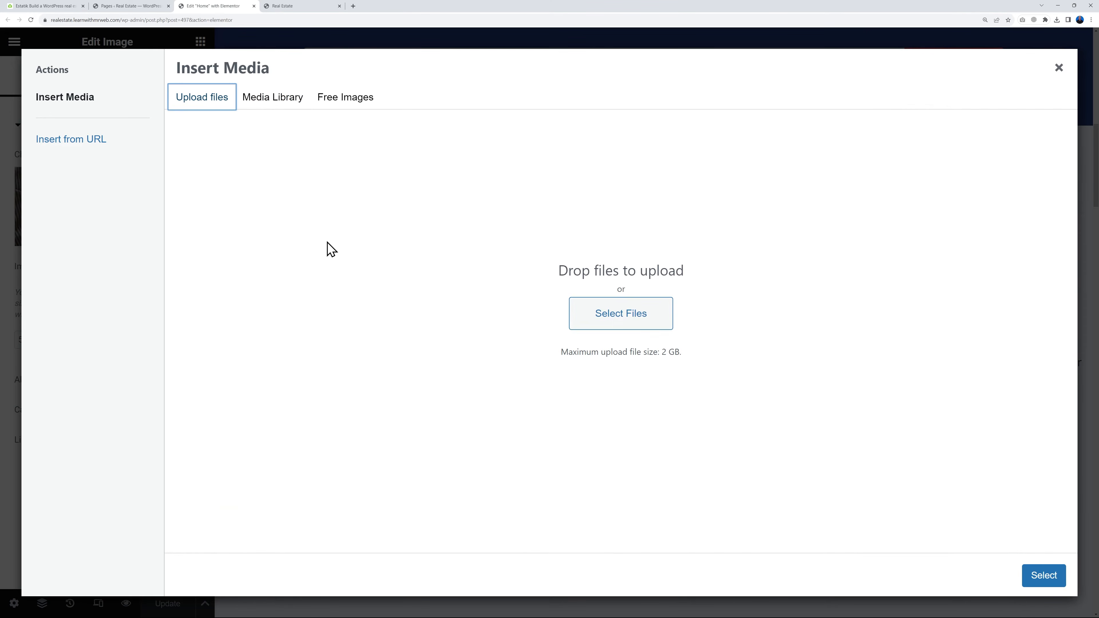
left_click(610, 320)
left_click(158, 105)
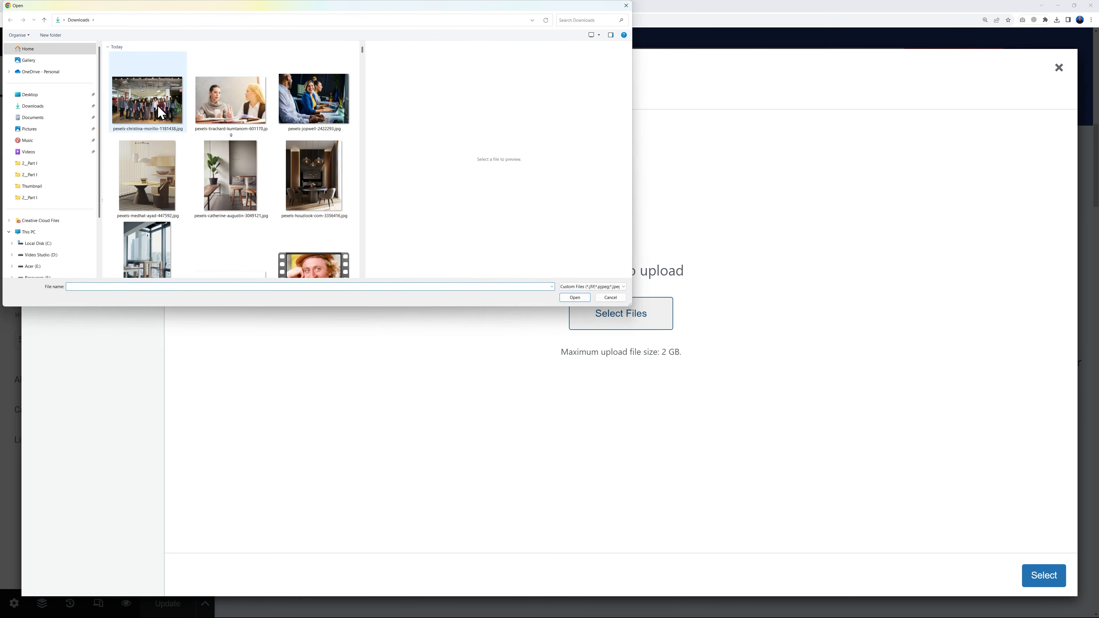
left_click(573, 298)
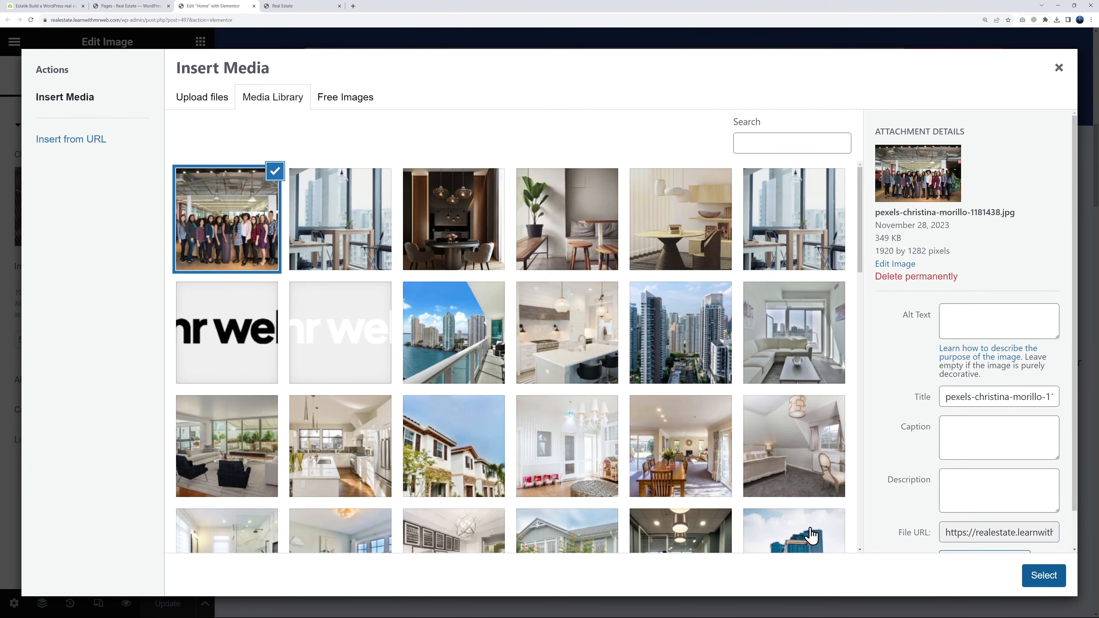
left_click(1043, 575)
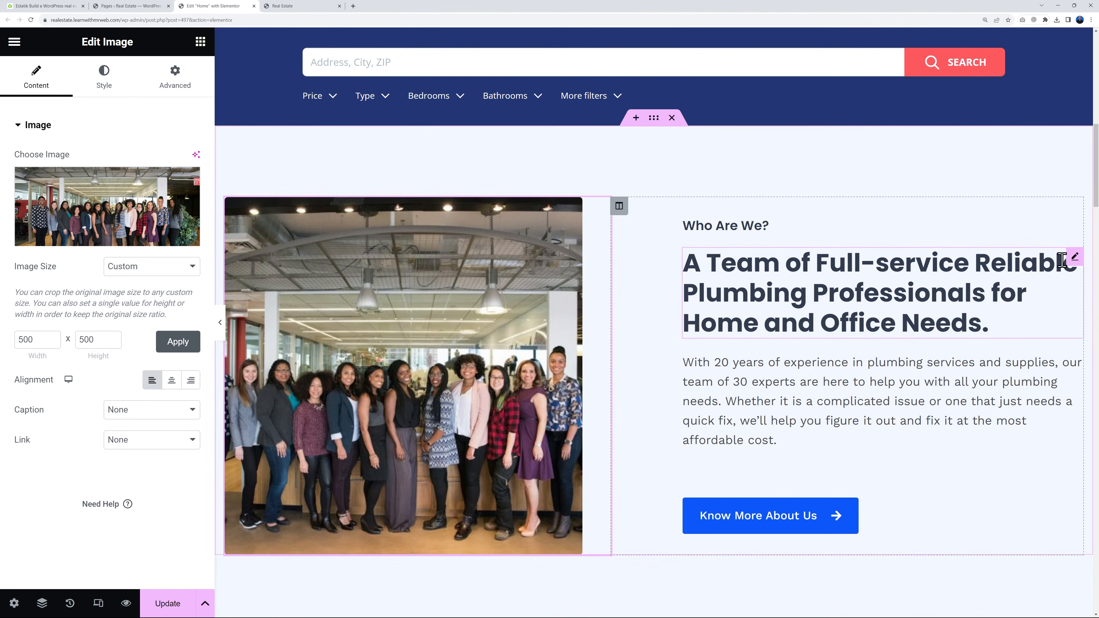
Copy the About page's link address from the live site, set it as the "Know More About Us" button's link, and save the page
left_click(1073, 257)
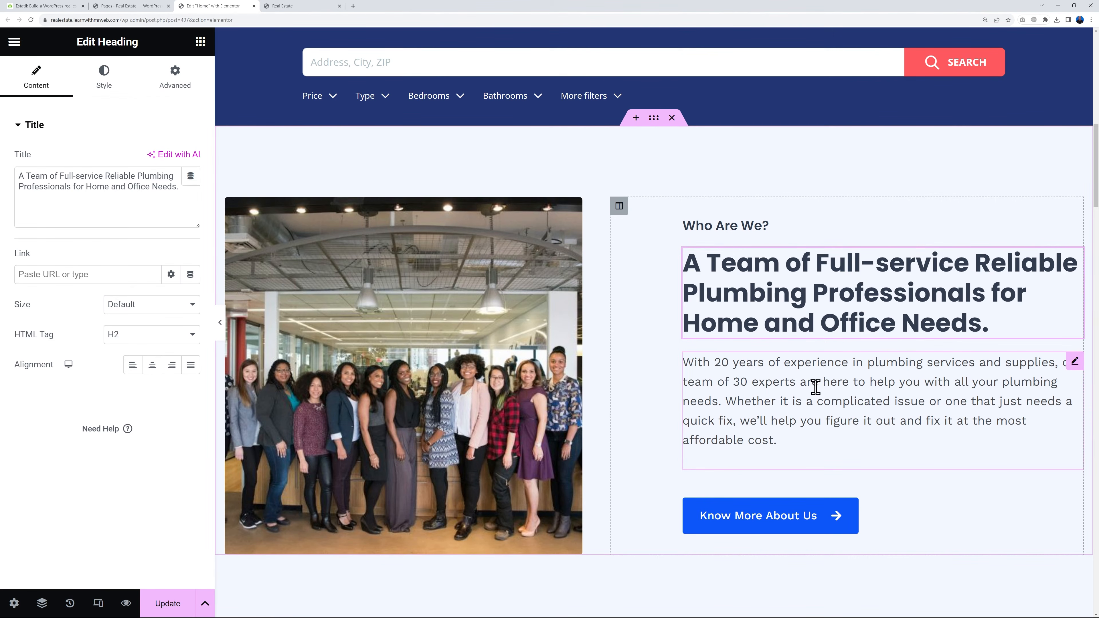
scroll(935, 407, "down", 1)
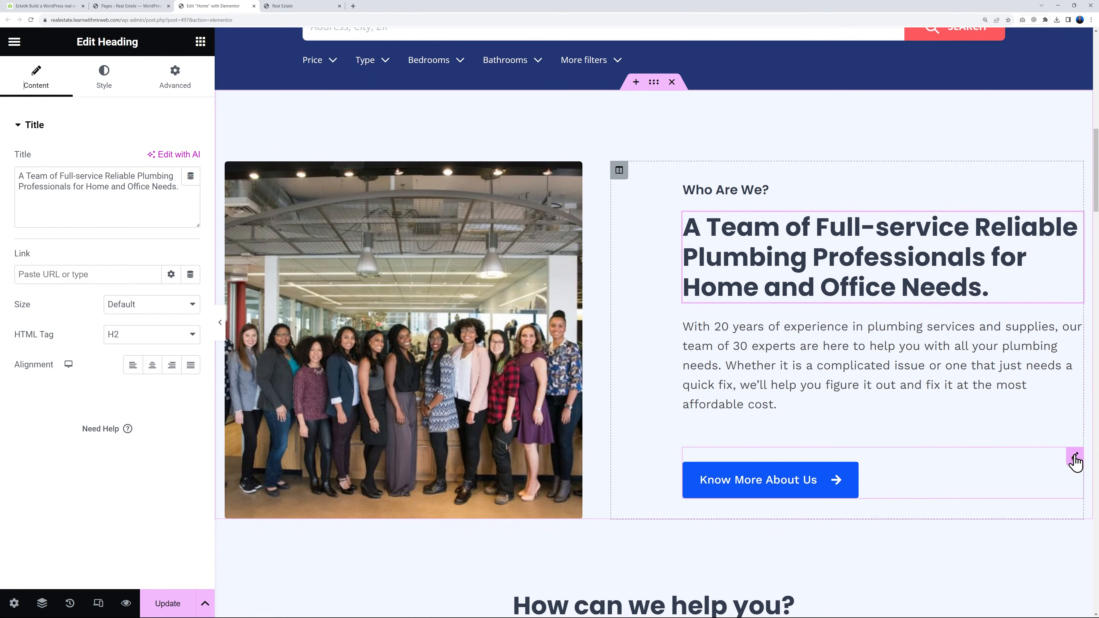
left_click(1075, 458)
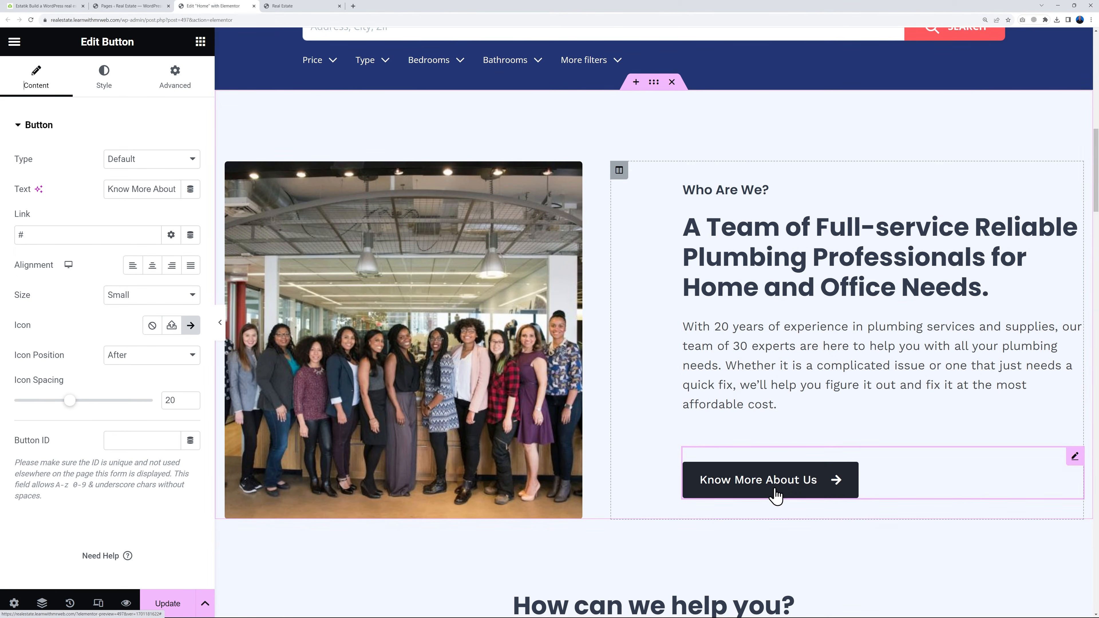
left_click(280, 6)
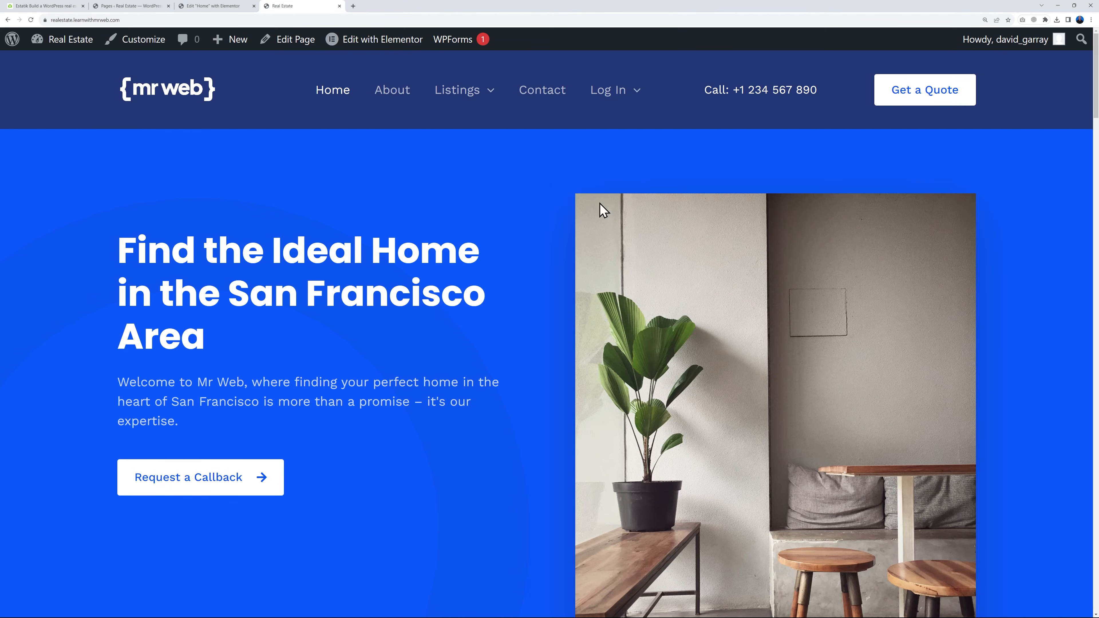
right_click(394, 93)
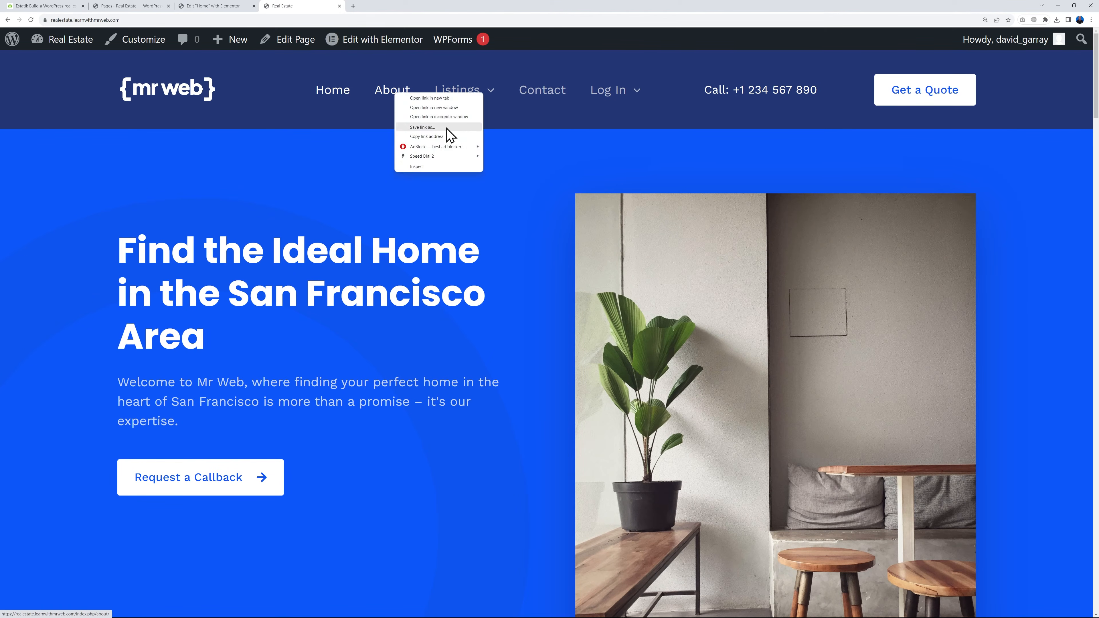
left_click(449, 136)
left_click(207, 9)
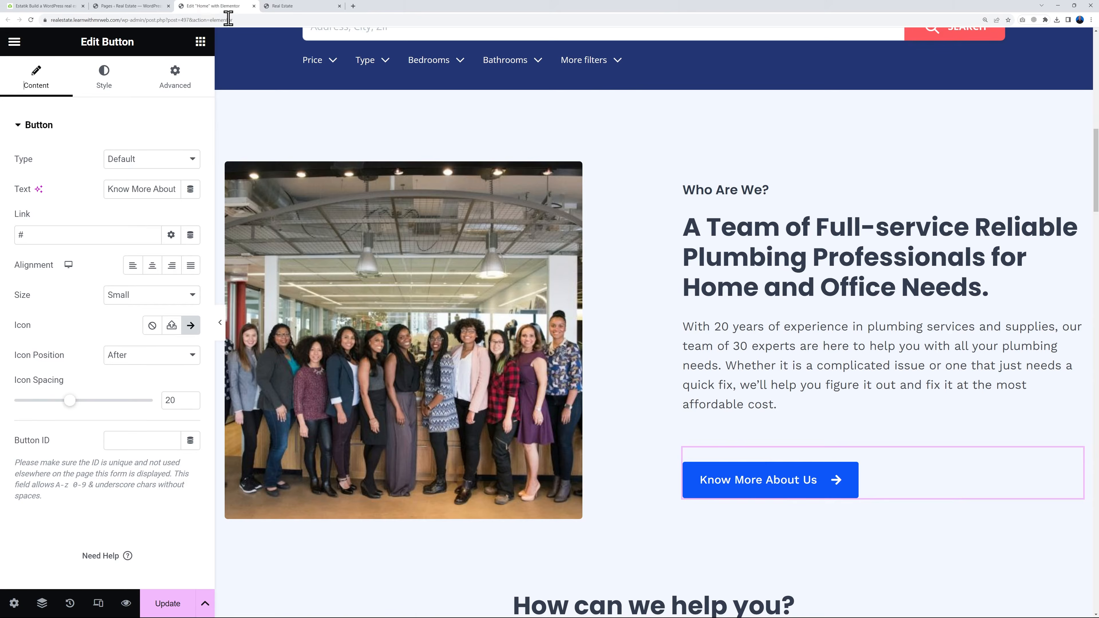
left_click(61, 238)
key("BackSpace")
key("ctrl+v")
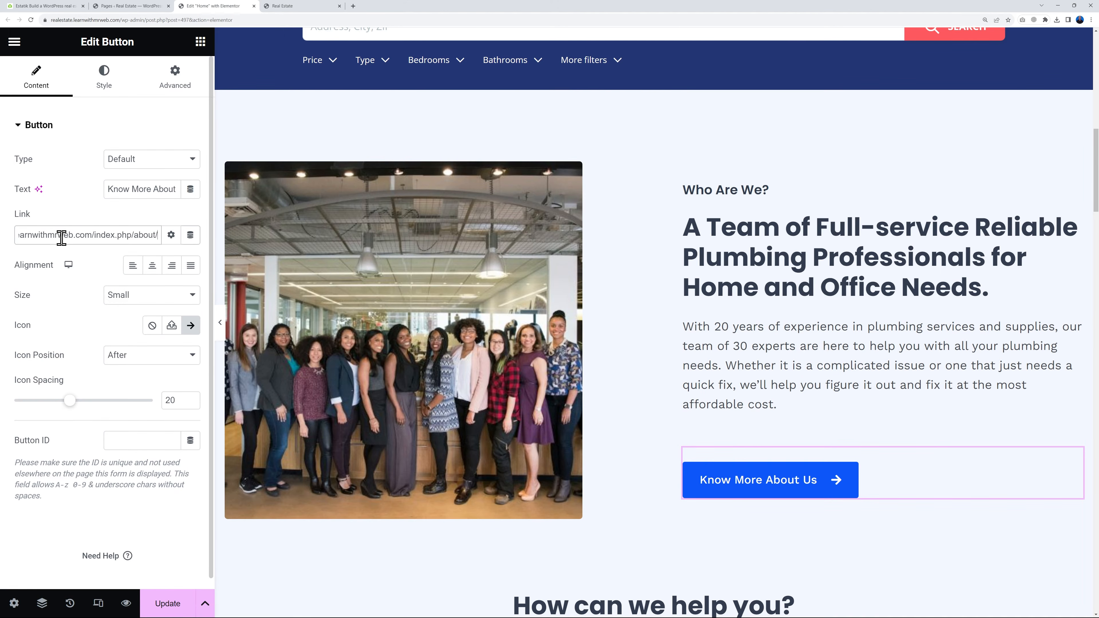
left_click(176, 597)
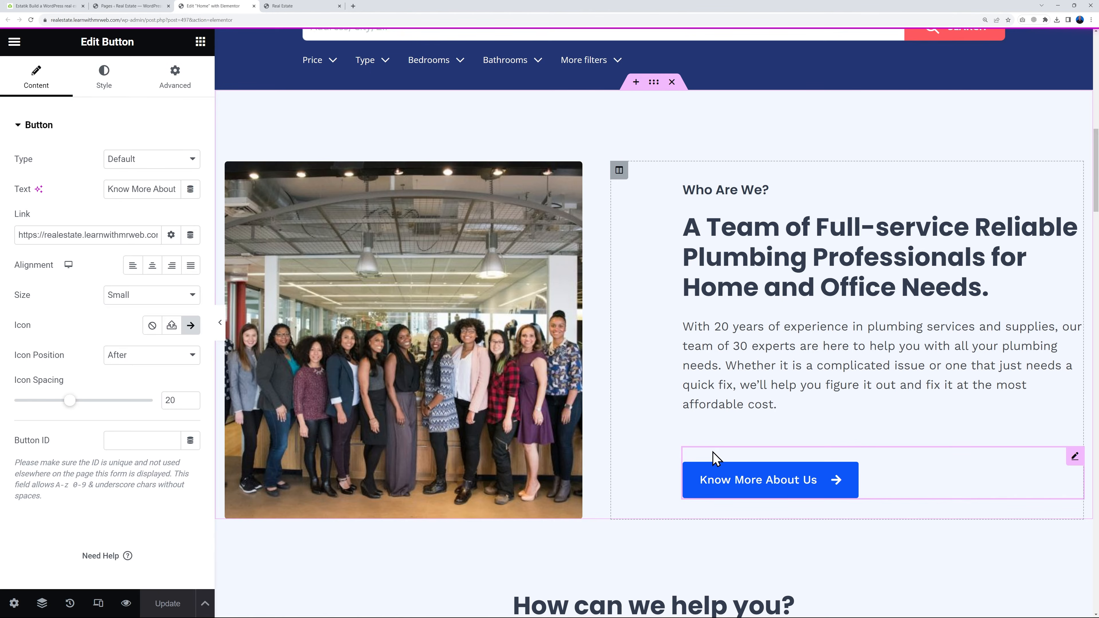
Delete the Drain Cleaning & Repairs and Gas Line Services columns from the "How can we help you?" section
scroll(714, 456, "down", 1)
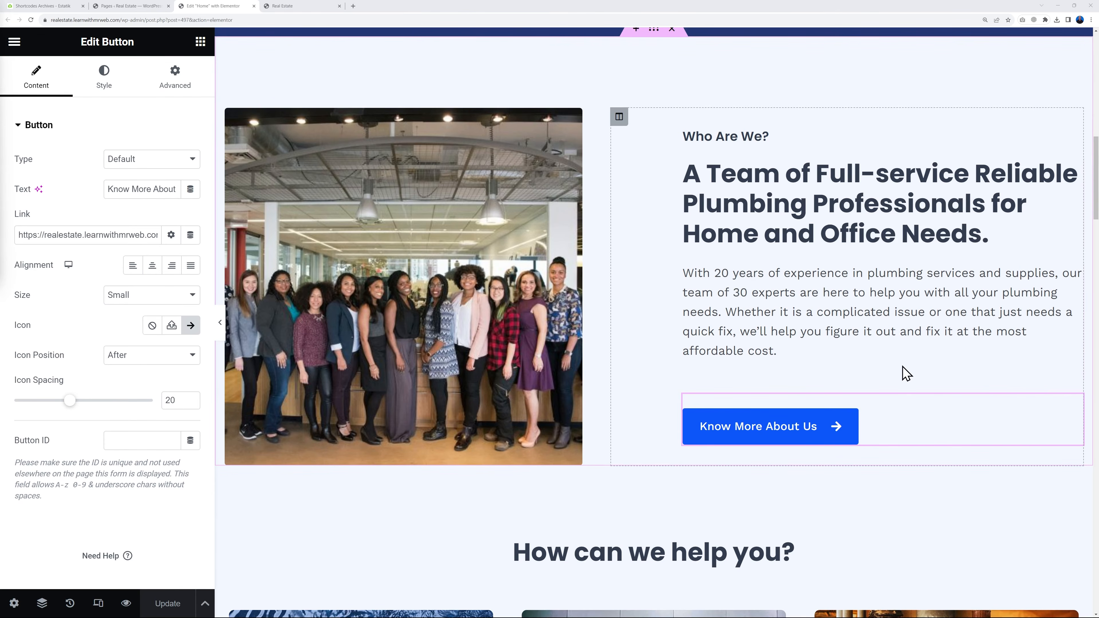
scroll(933, 381, "down", 8)
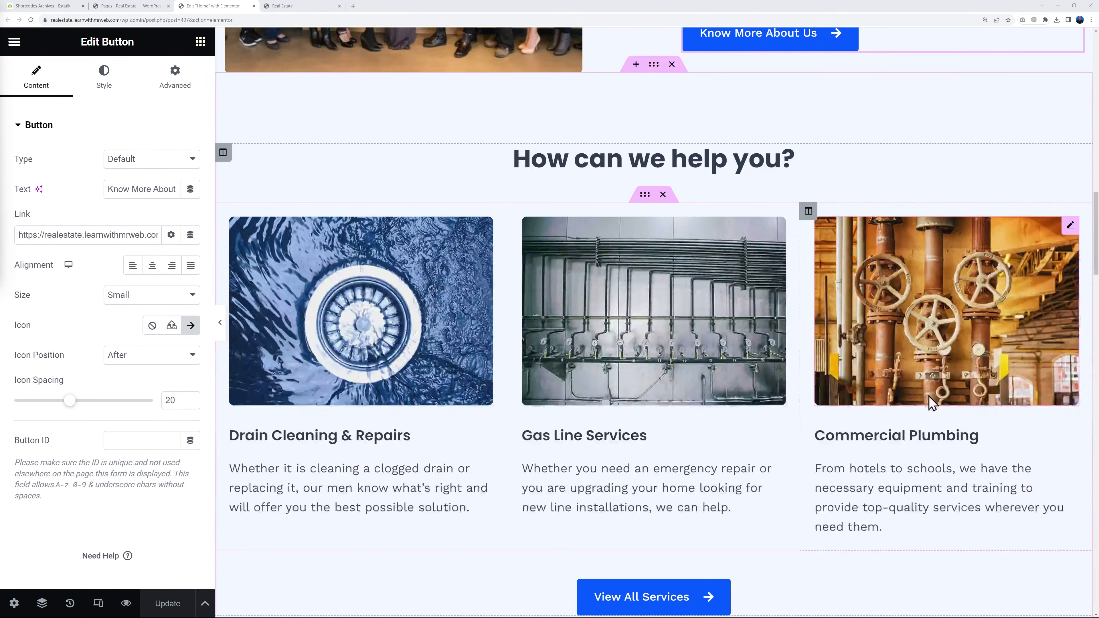
scroll(933, 403, "down", 1)
scroll(786, 139, "down", 1)
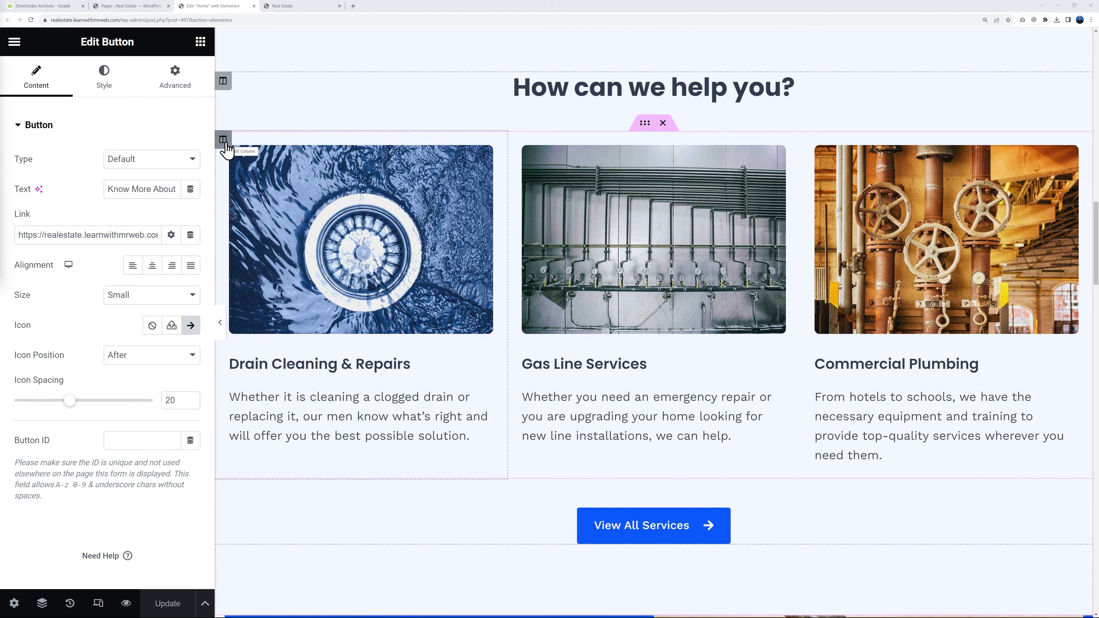
right_click(224, 140)
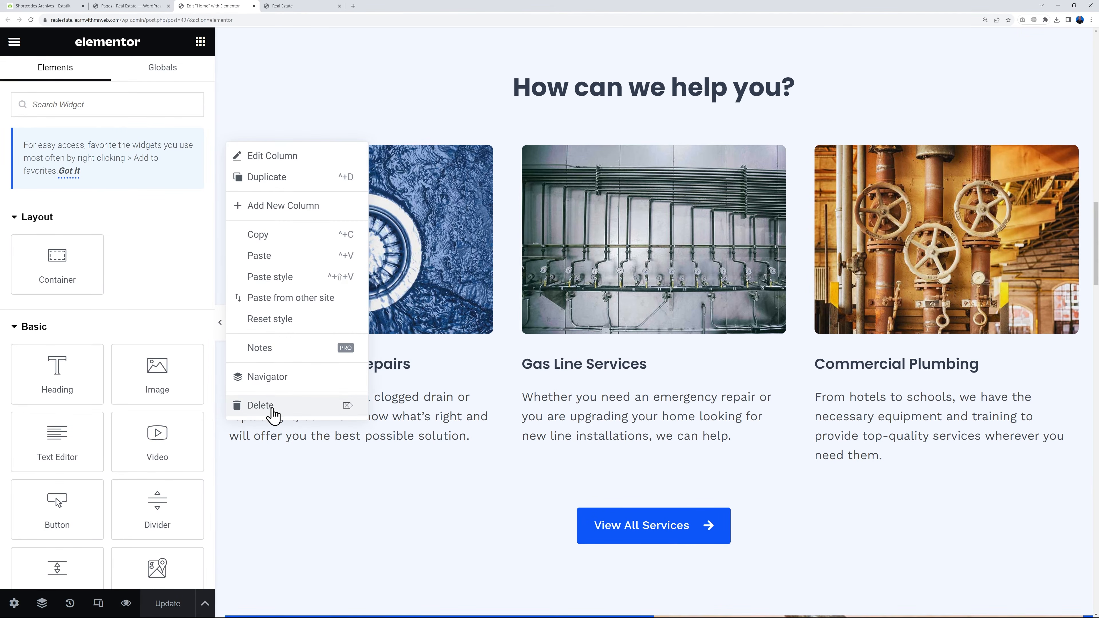
left_click(275, 407)
right_click(223, 140)
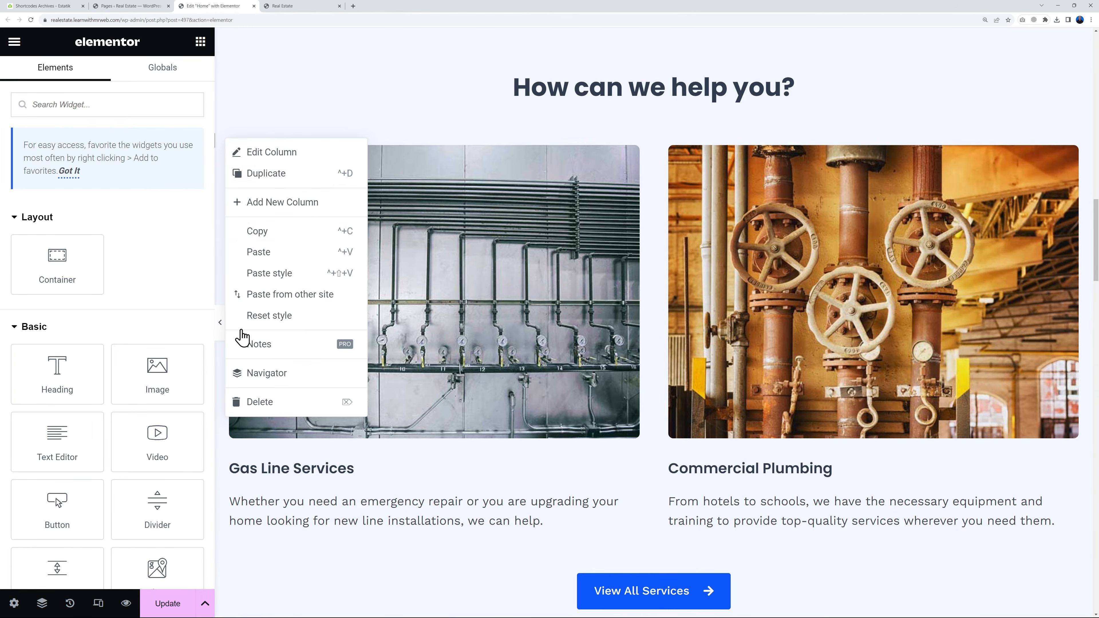
left_click(262, 402)
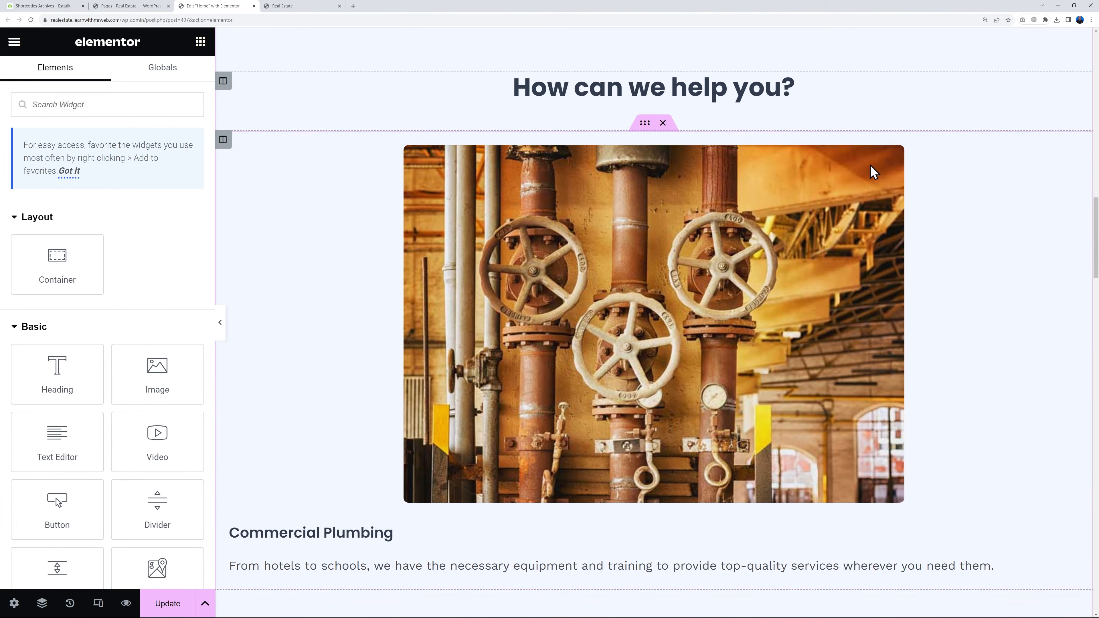
Delete the image, heading and text from the remaining Commercial Plumbing column
right_click(1072, 157)
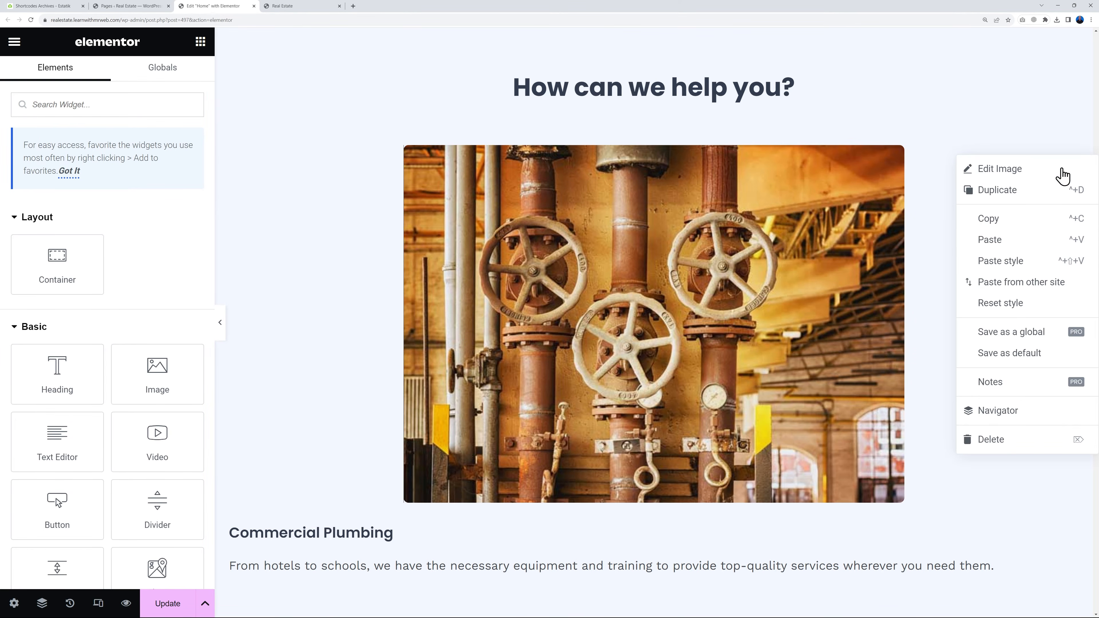
left_click(1028, 441)
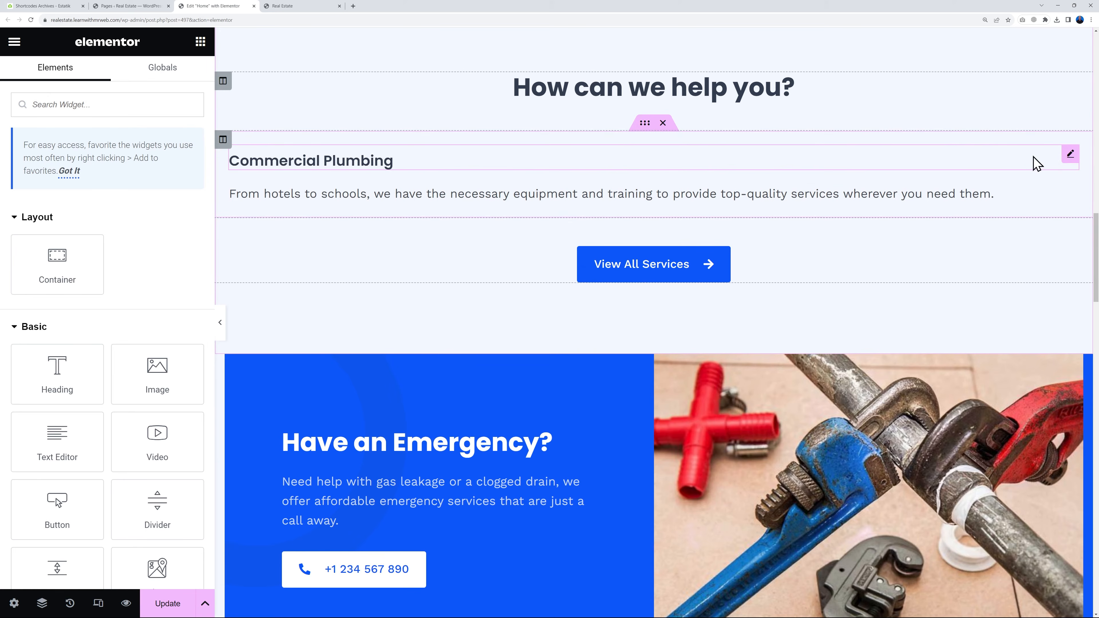
right_click(1068, 157)
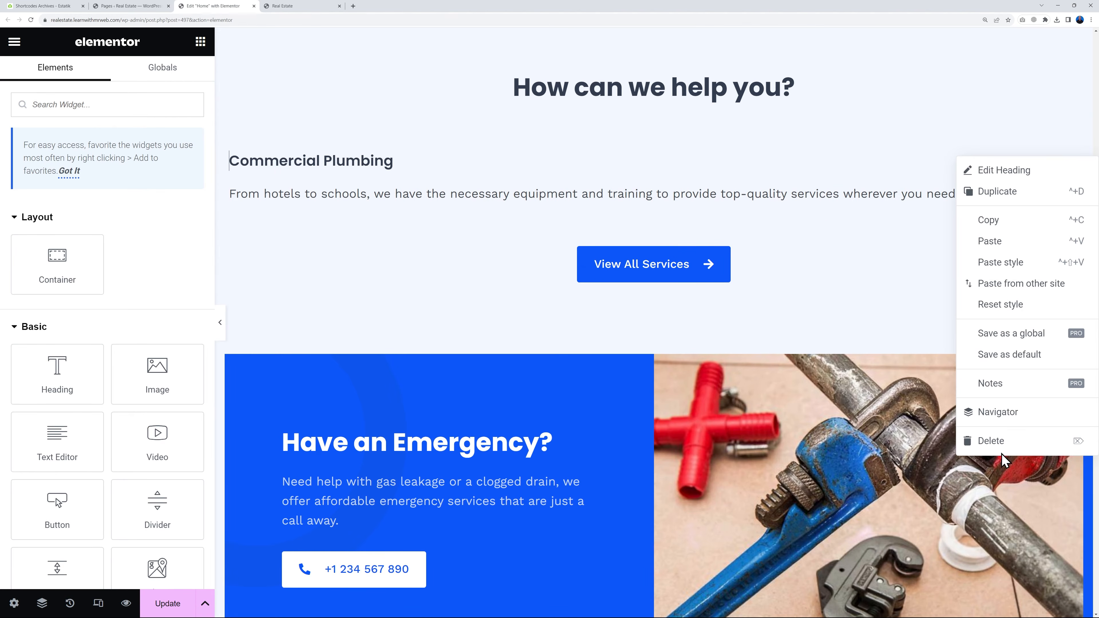
left_click(1004, 444)
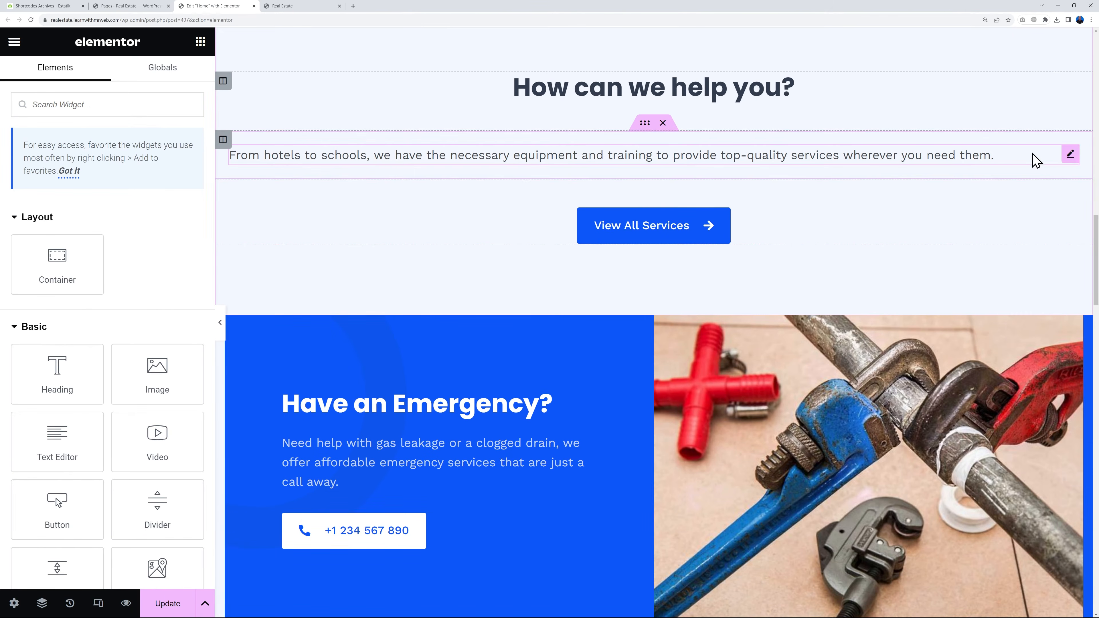
right_click(1068, 156)
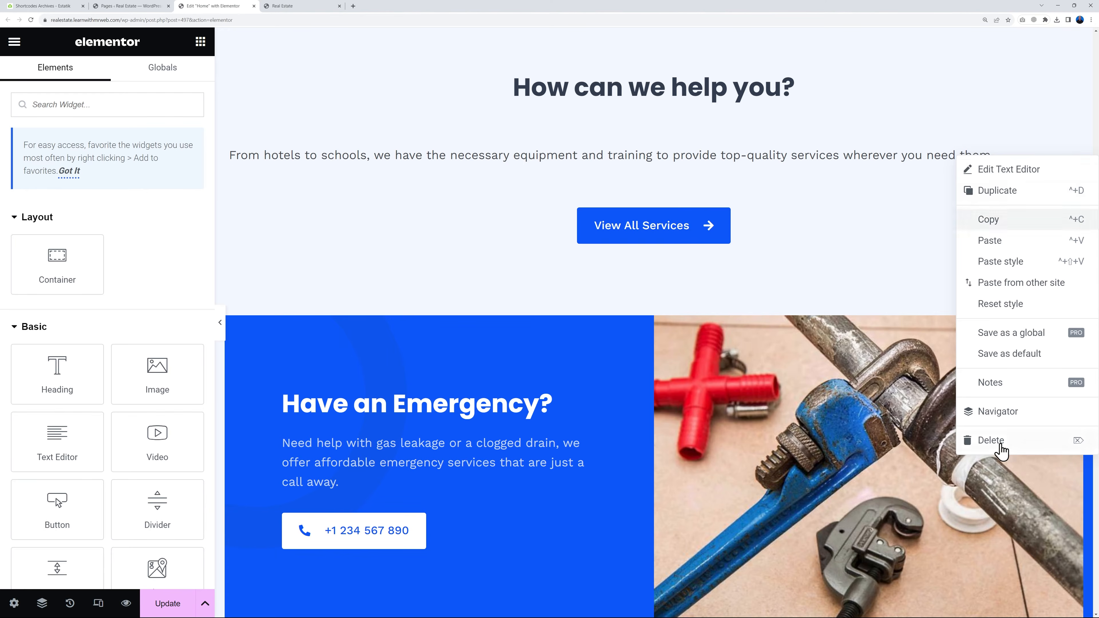
left_click(996, 441)
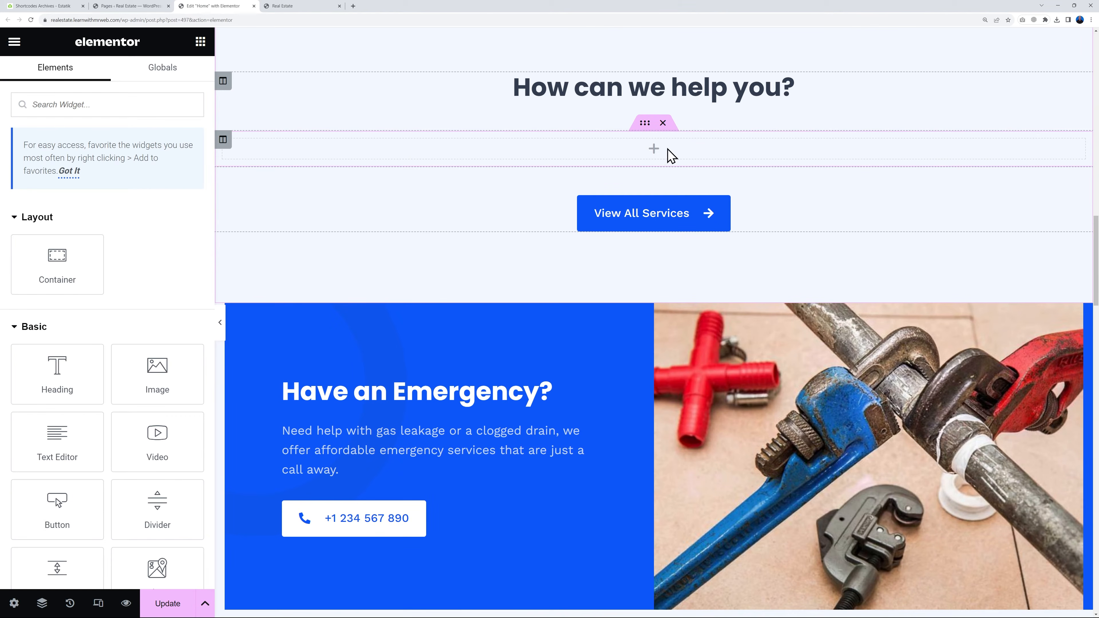
Find the Shortcode widget and place it in the emptied column under "How can we help you?"
left_click(124, 109)
type("s")
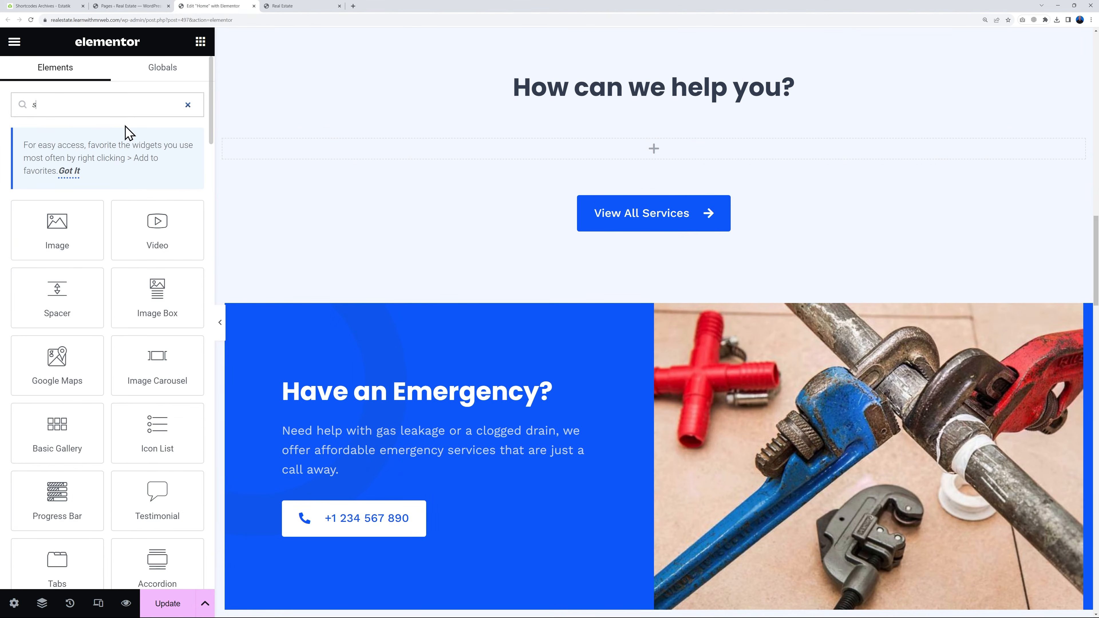
type("hor")
left_click_drag(56, 230, 609, 156)
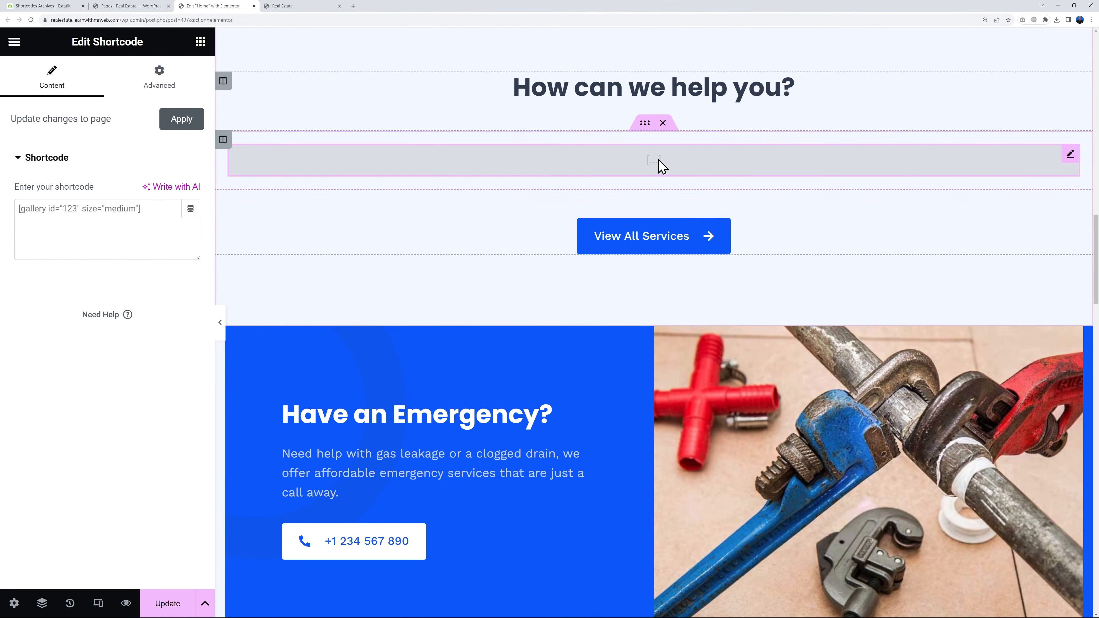
Copy [es_my_listing] from the Listings page of the Estatik documentation, paste it into the new Shortcode widget in Elementor, and look over the listings
left_click(58, 7)
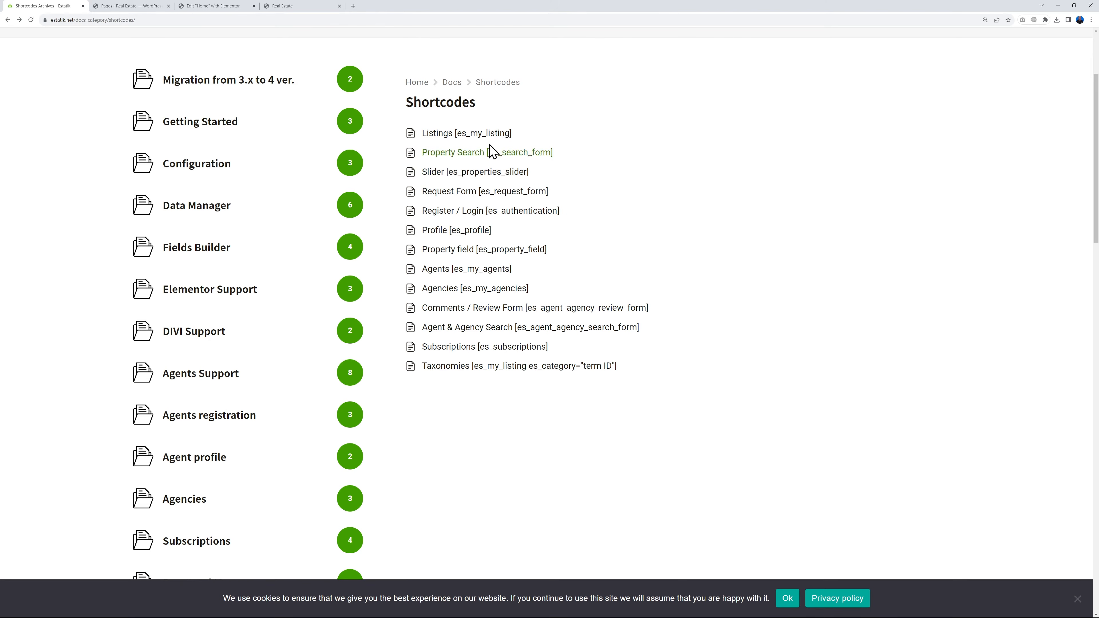
key("ctrl+plus")
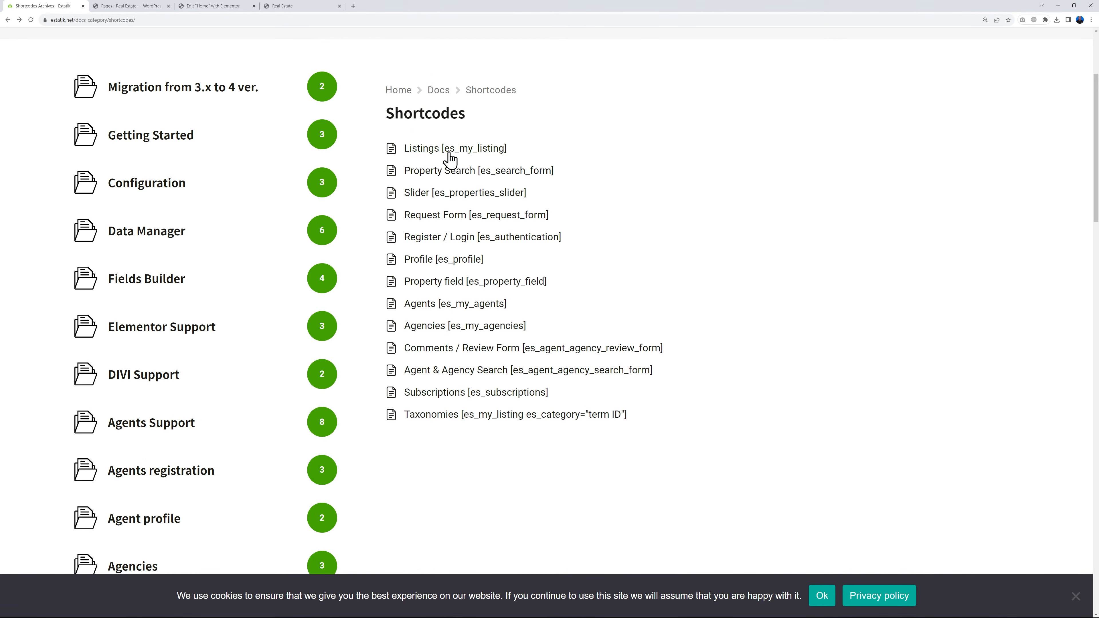
left_click(466, 151)
scroll(840, 366, "down", 4)
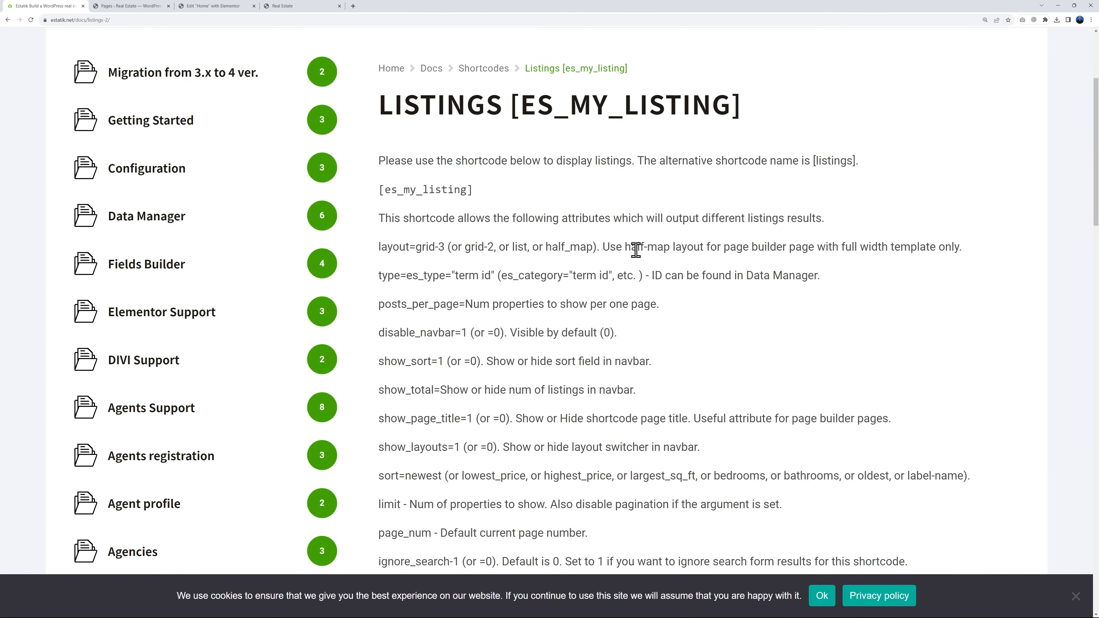
left_click_drag(378, 194, 501, 201)
key("ctrl+c")
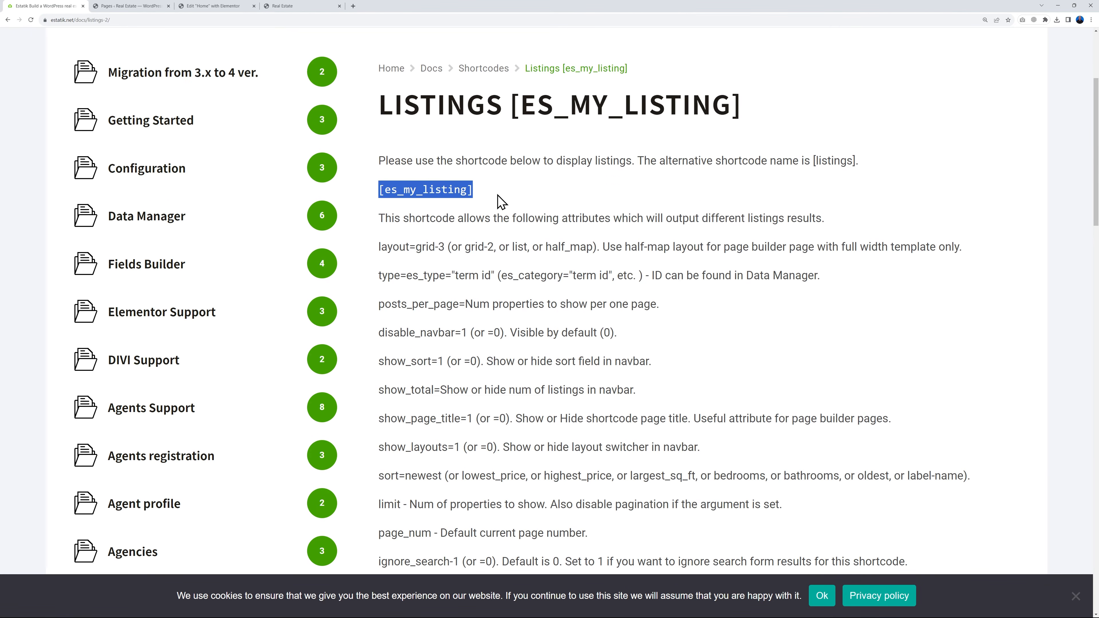
left_click(201, 6)
left_click(101, 212)
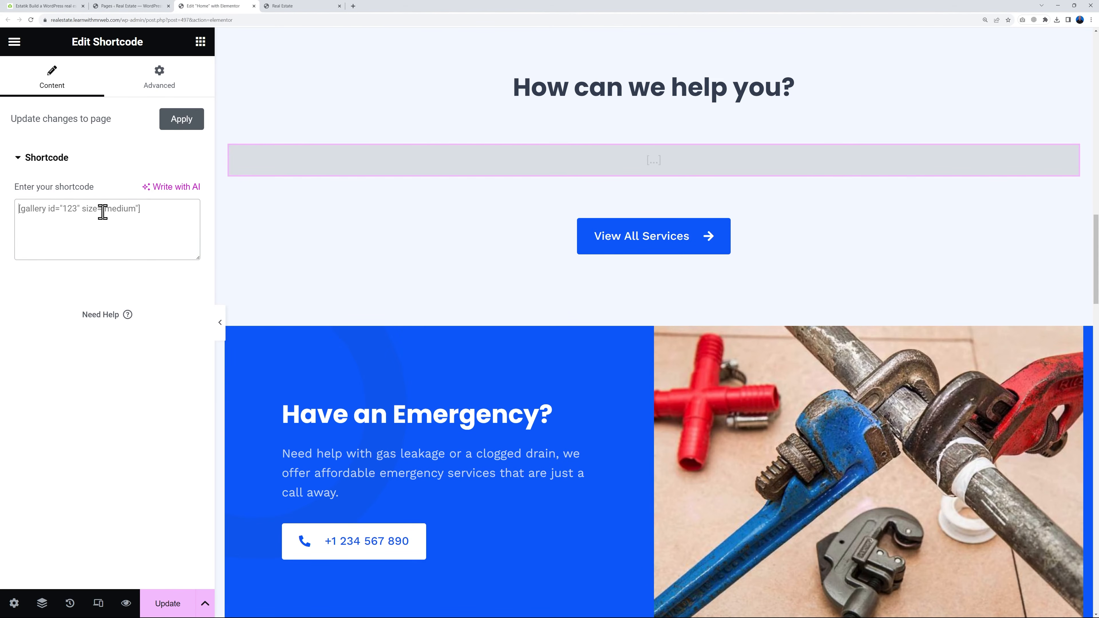
key("ctrl+v")
scroll(650, 311, "down", 9)
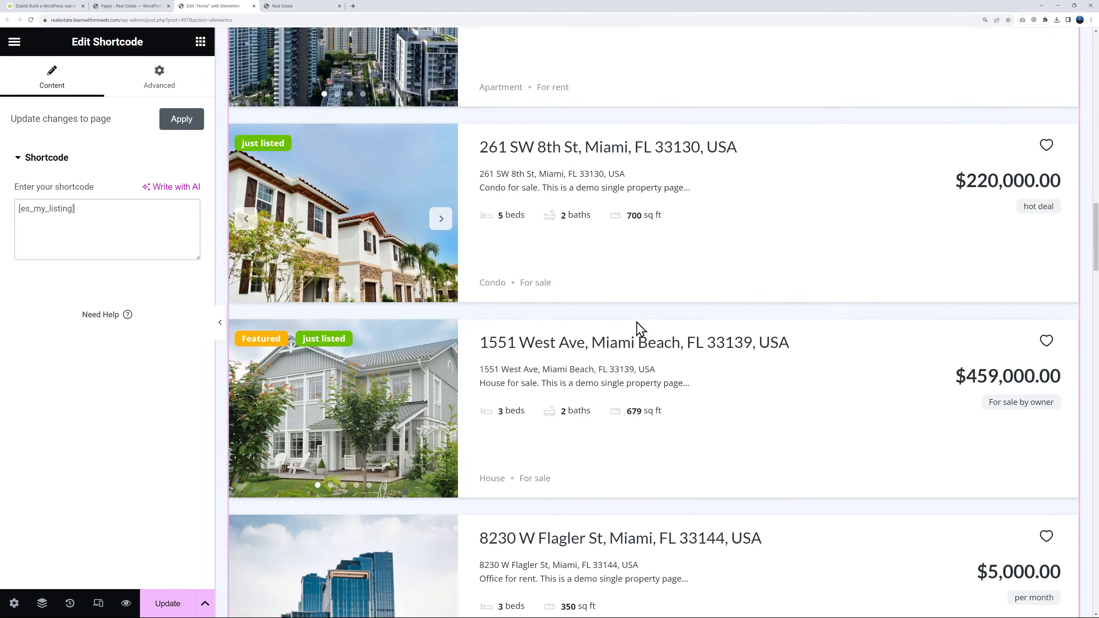
scroll(676, 367, "down", 7)
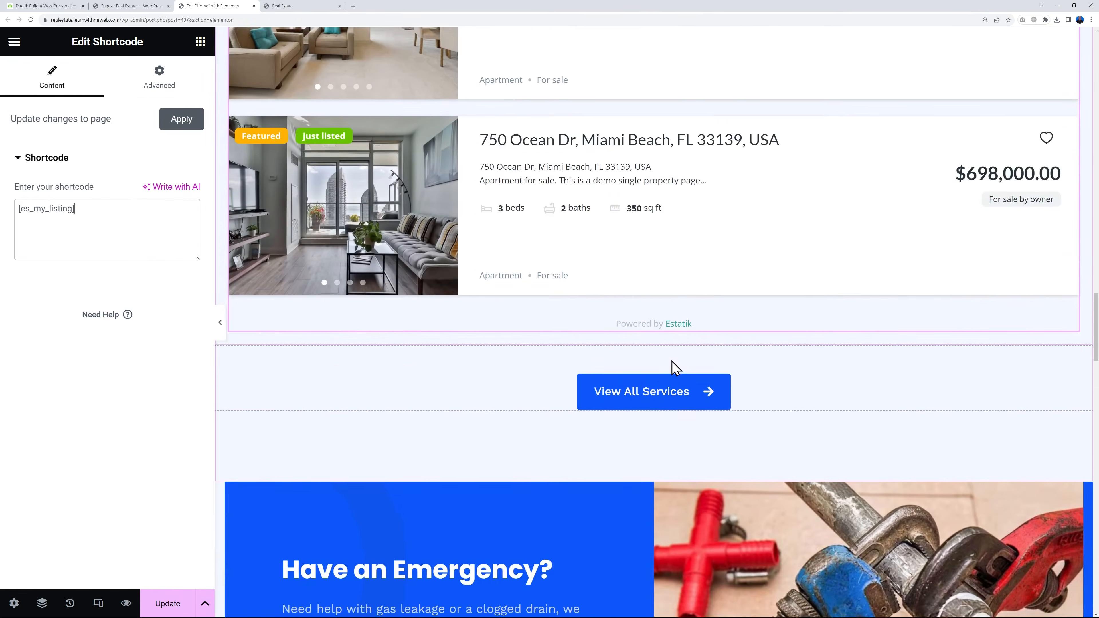
Preview the property listings under "How can we help you?" in the grid view and look over the cards
scroll(676, 368, "up", 14)
scroll(675, 366, "up", 8)
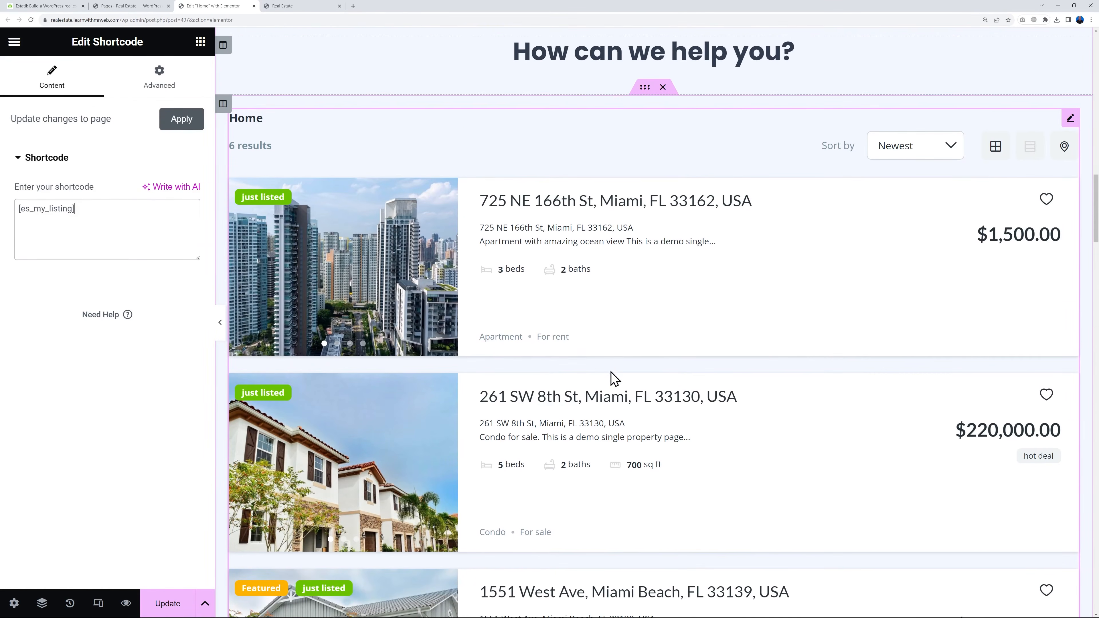
left_click(994, 150)
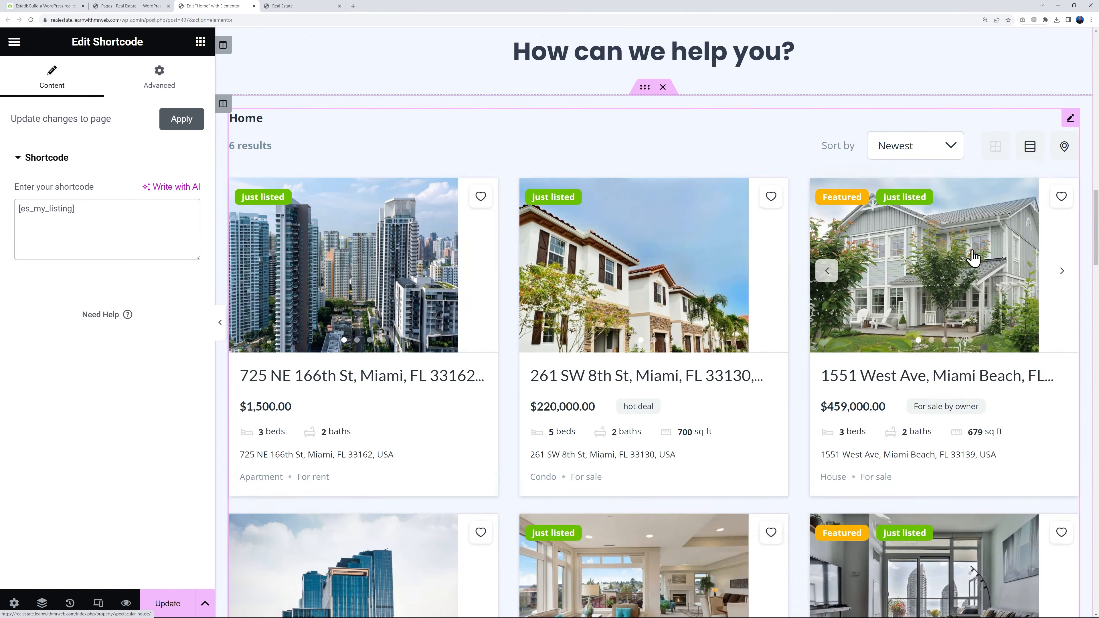
scroll(1025, 123, "down", 1)
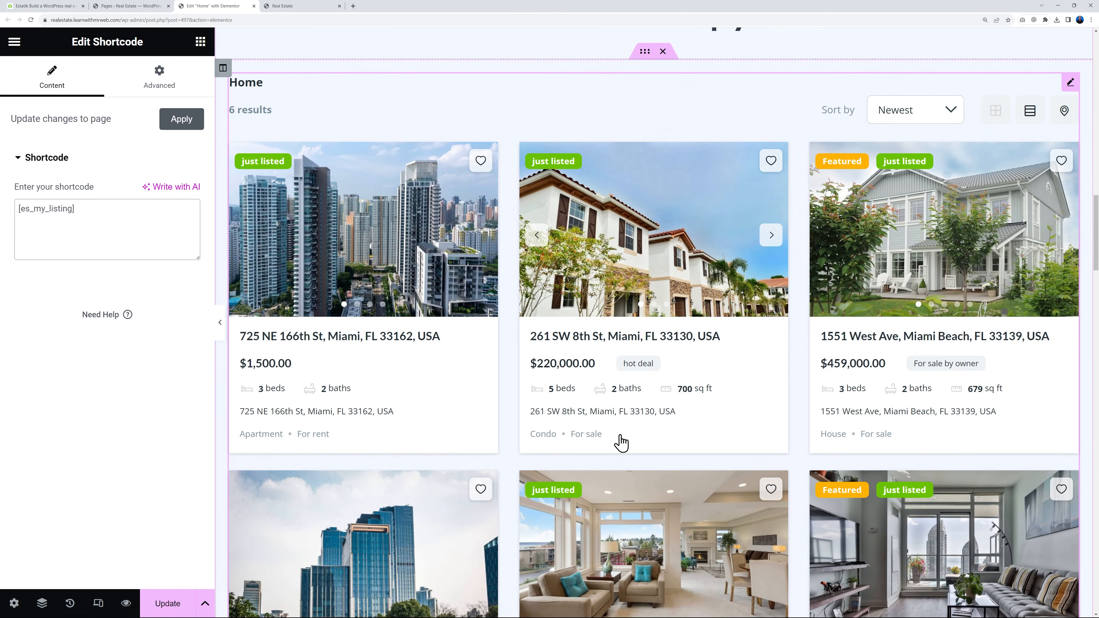
scroll(606, 359, "down", 2)
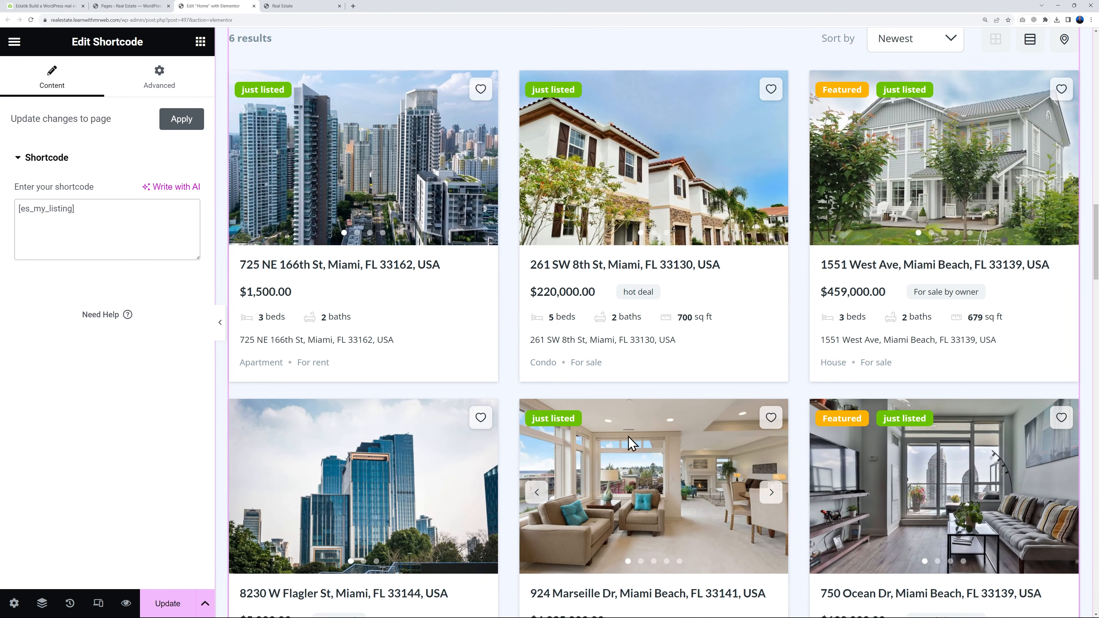
scroll(783, 431, "up", 3)
scroll(783, 431, "down", 1)
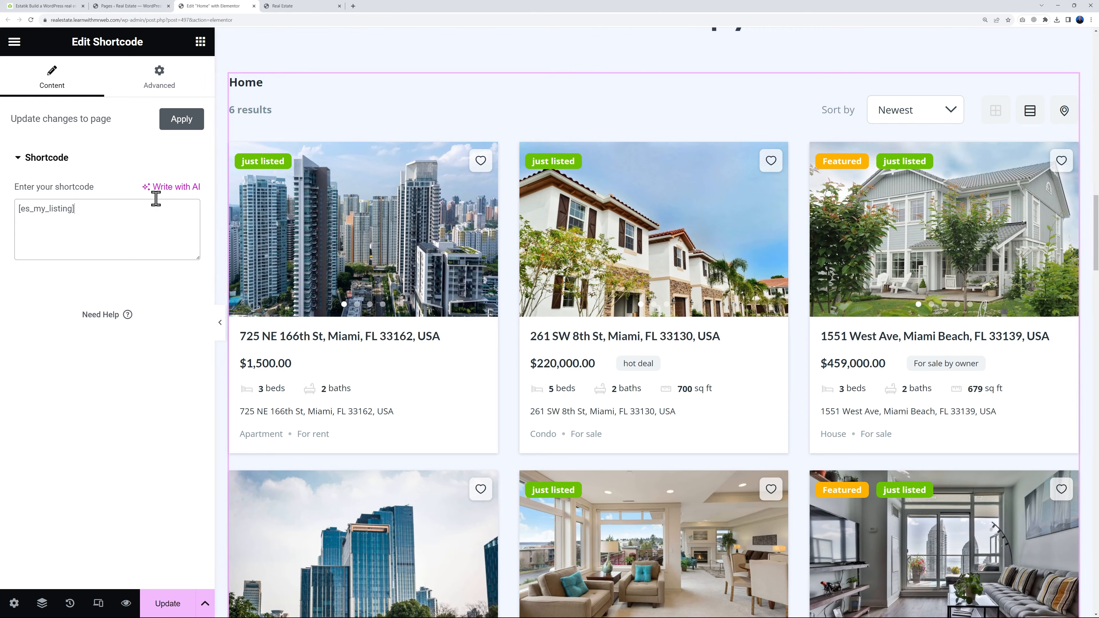
Copy layout=grid-3 from the Estatik Listings documentation, add it to the shortcode as [es_my_listing layout=grid-3], and update the page
left_click(49, 7)
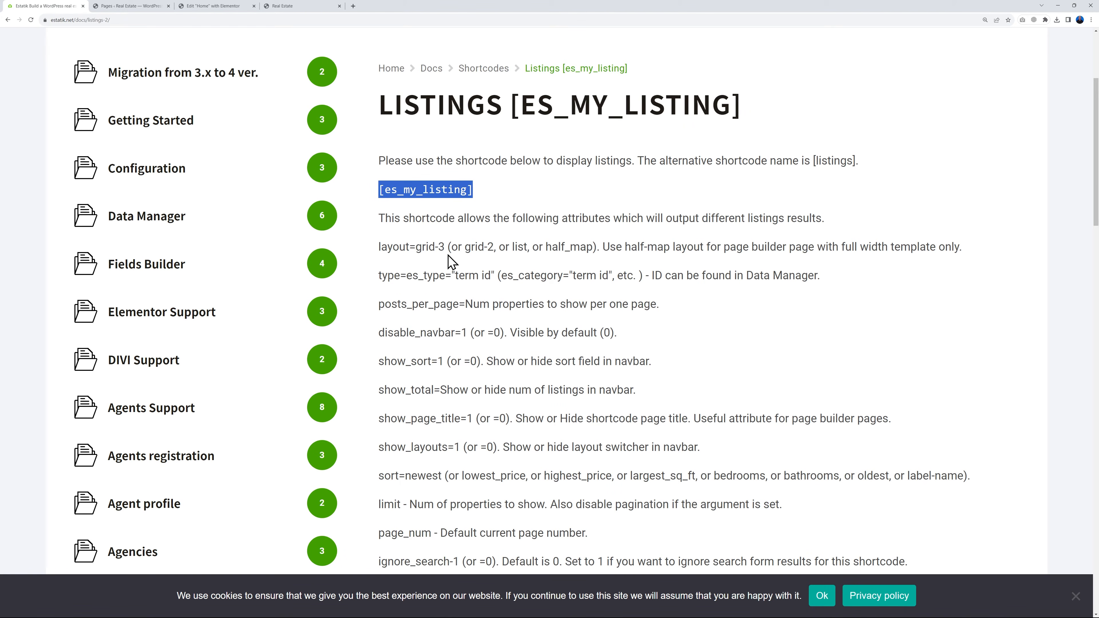
left_click_drag(416, 248, 442, 247)
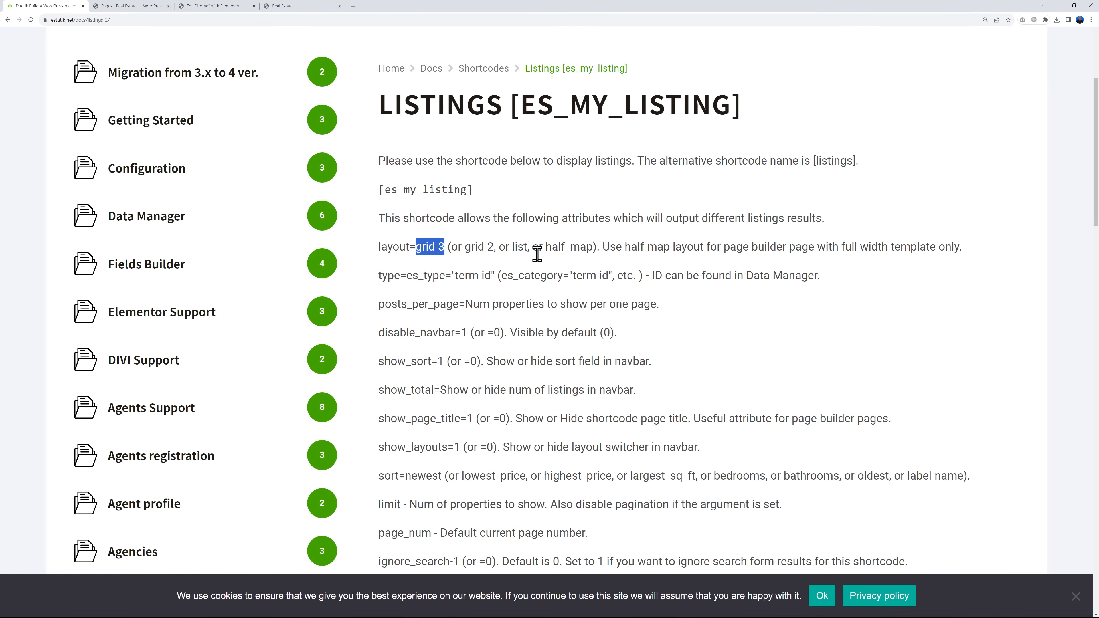
left_click_drag(379, 247, 444, 247)
key("ctrl+c")
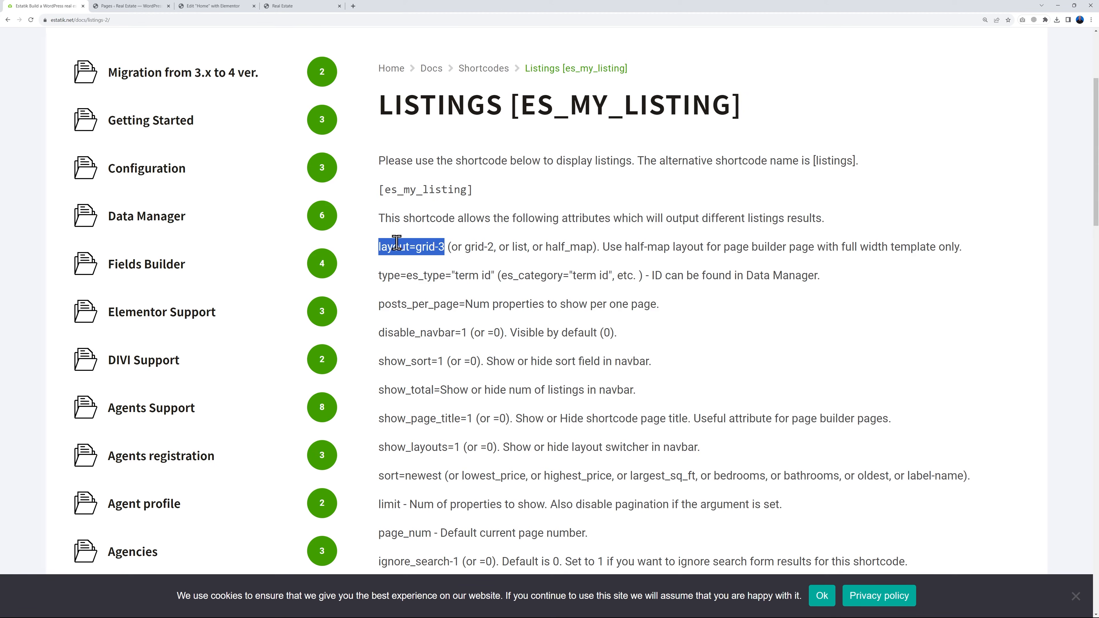
left_click(220, 5)
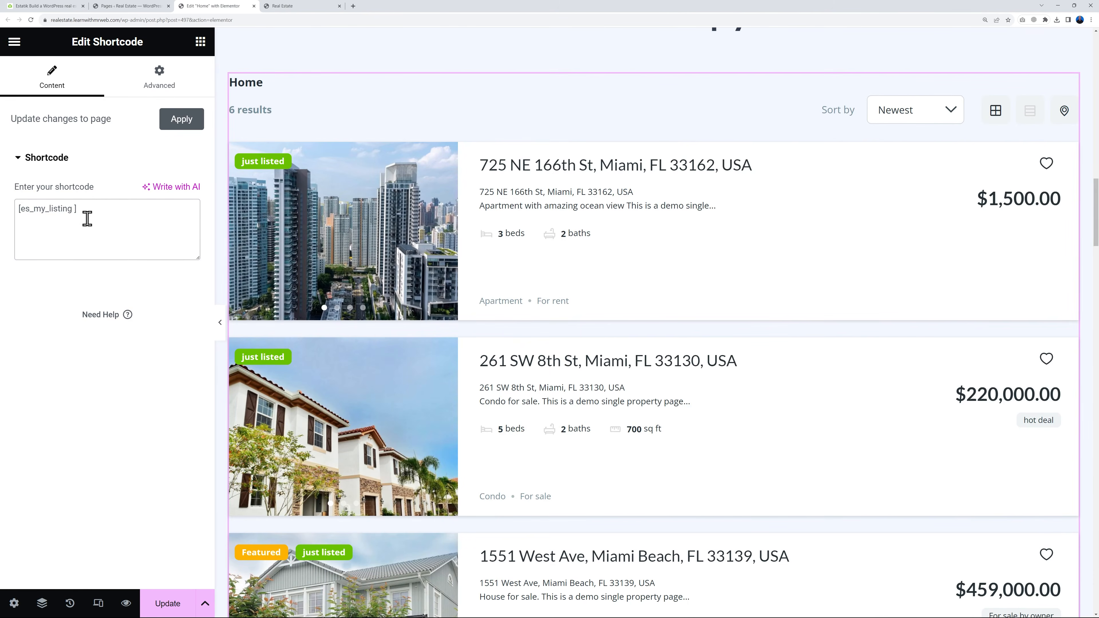
key("ctrl+v")
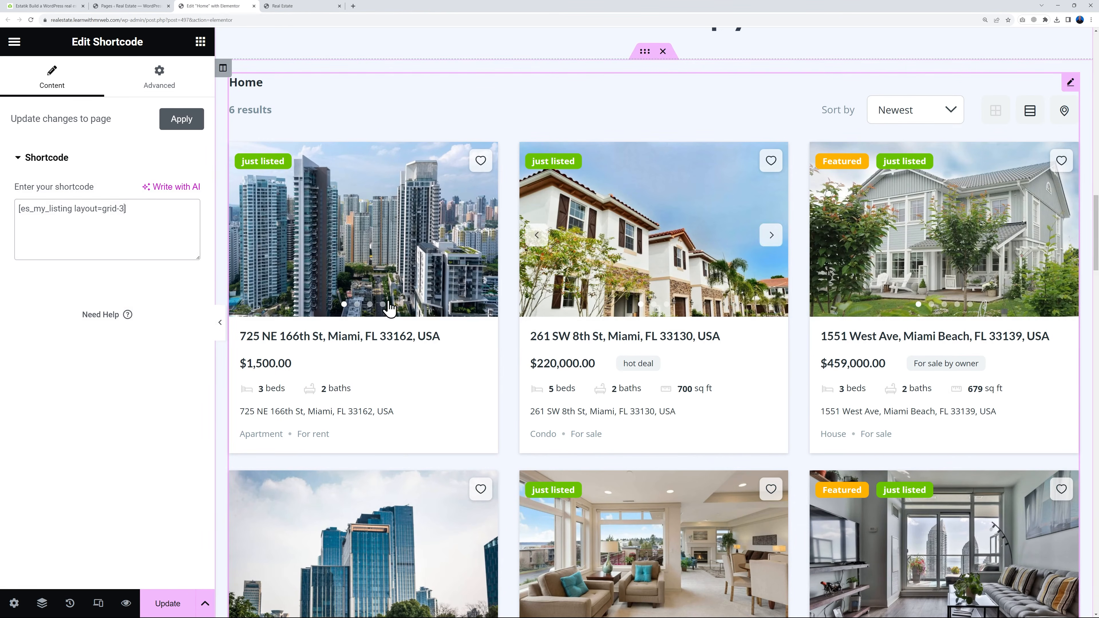
left_click(169, 603)
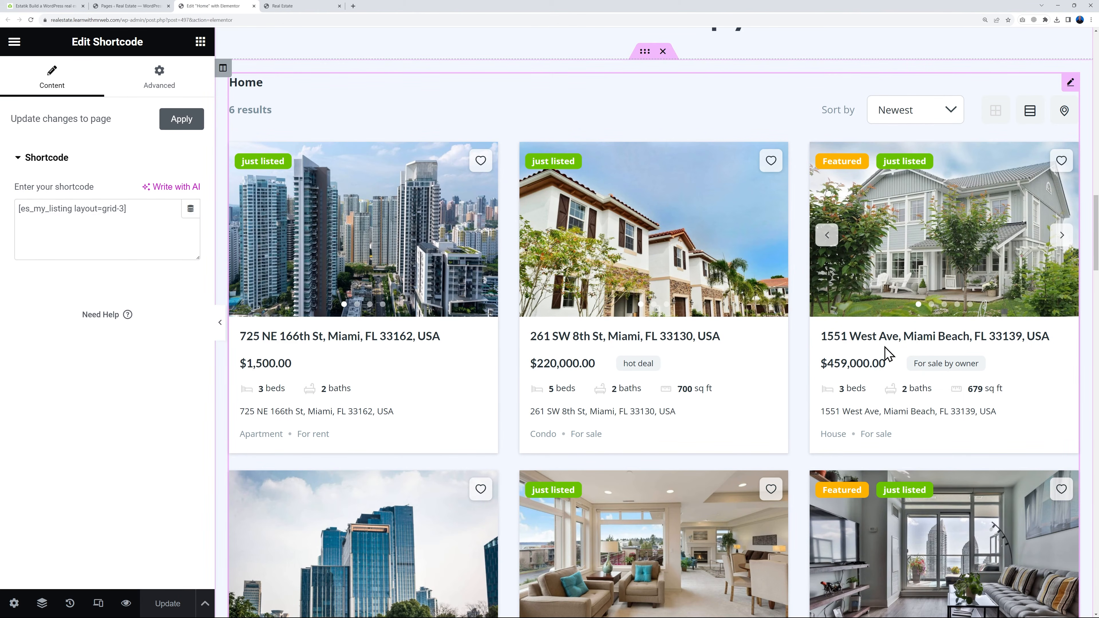
Change the text of the "View All Services" button below the listings to "View All Properties"
scroll(886, 353, "down", 10)
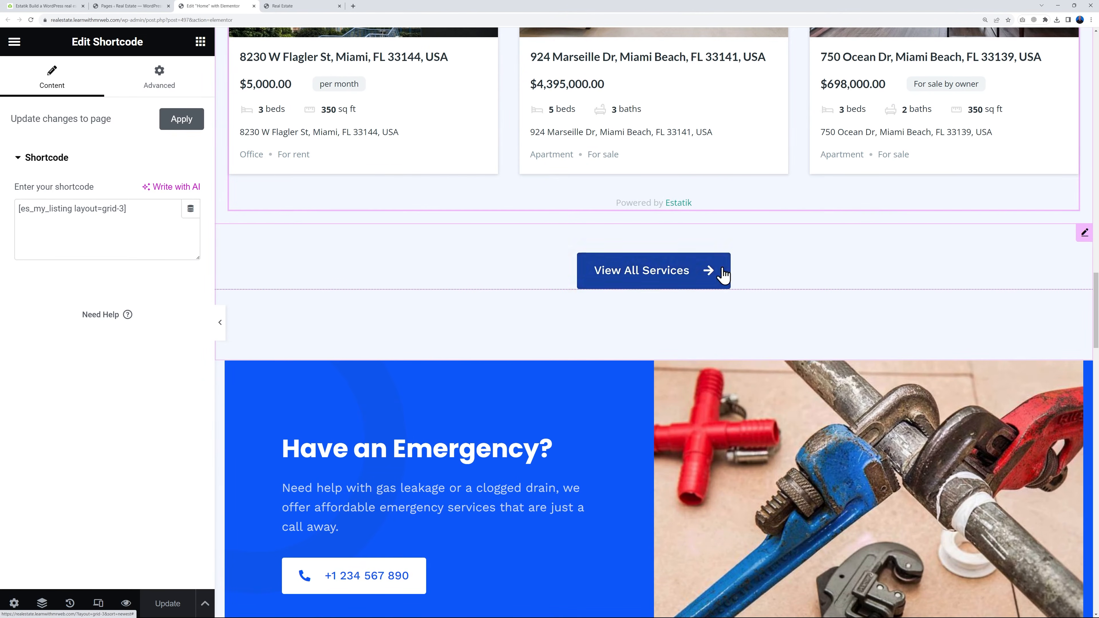
left_click(1085, 236)
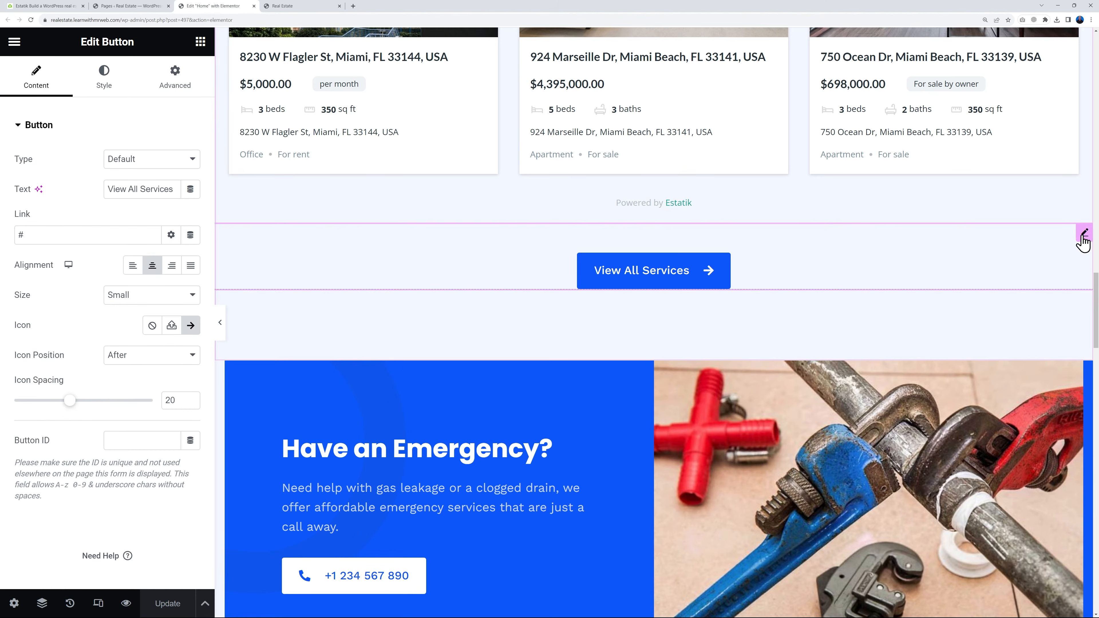
double_click(142, 189)
type("Properties")
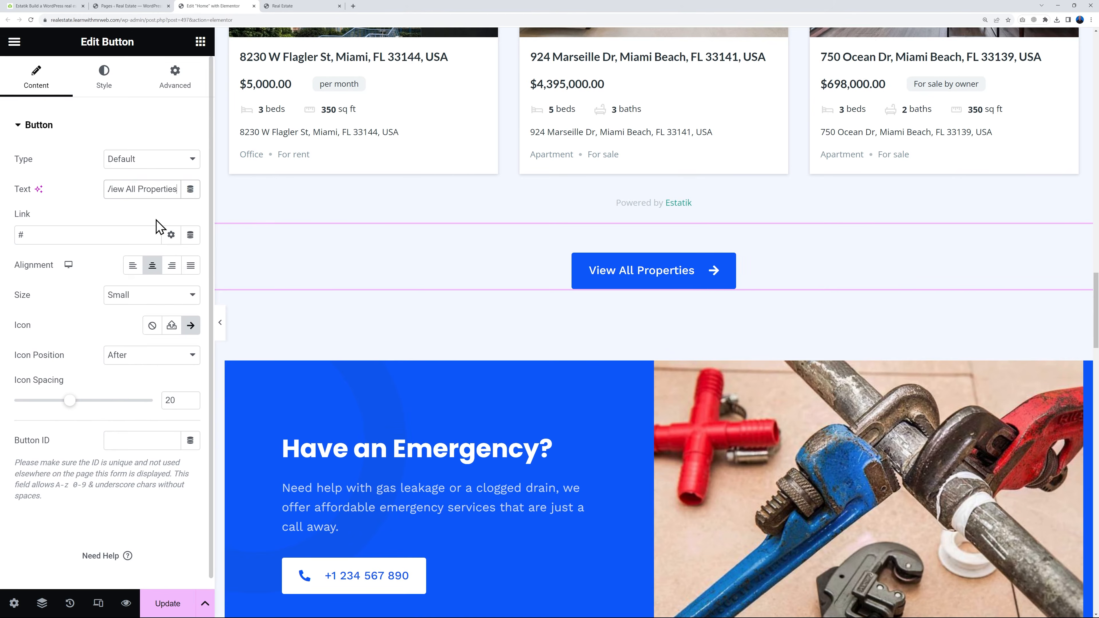
Copy the Grid layout page's address from the live site's Listings navigation, set it as the View All Properties button link, and update the page
left_click(298, 6)
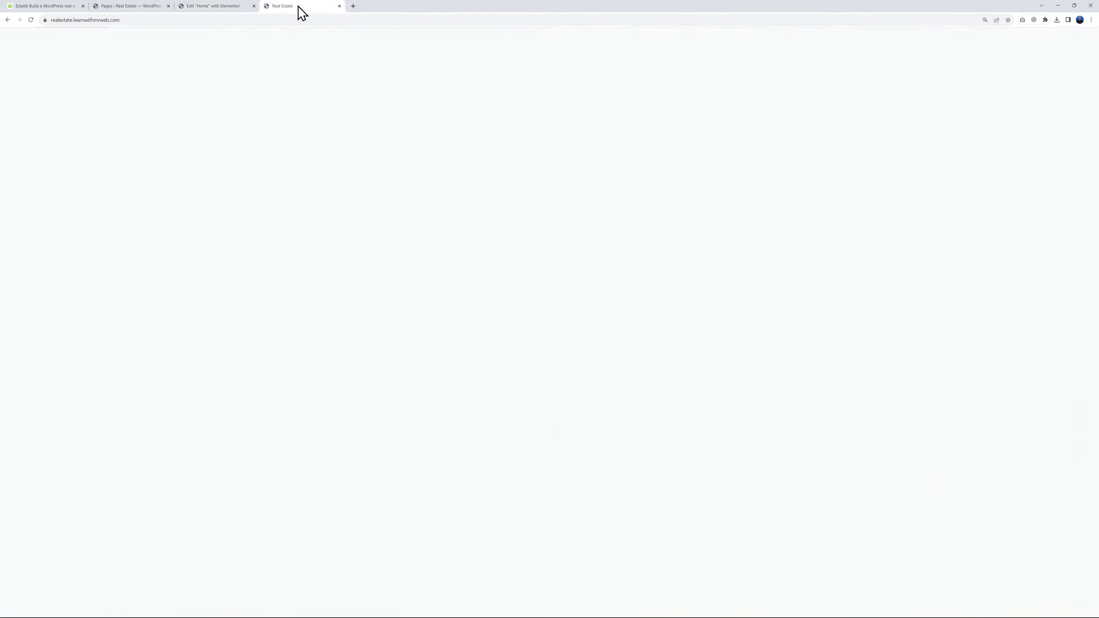
mouse_move(461, 91)
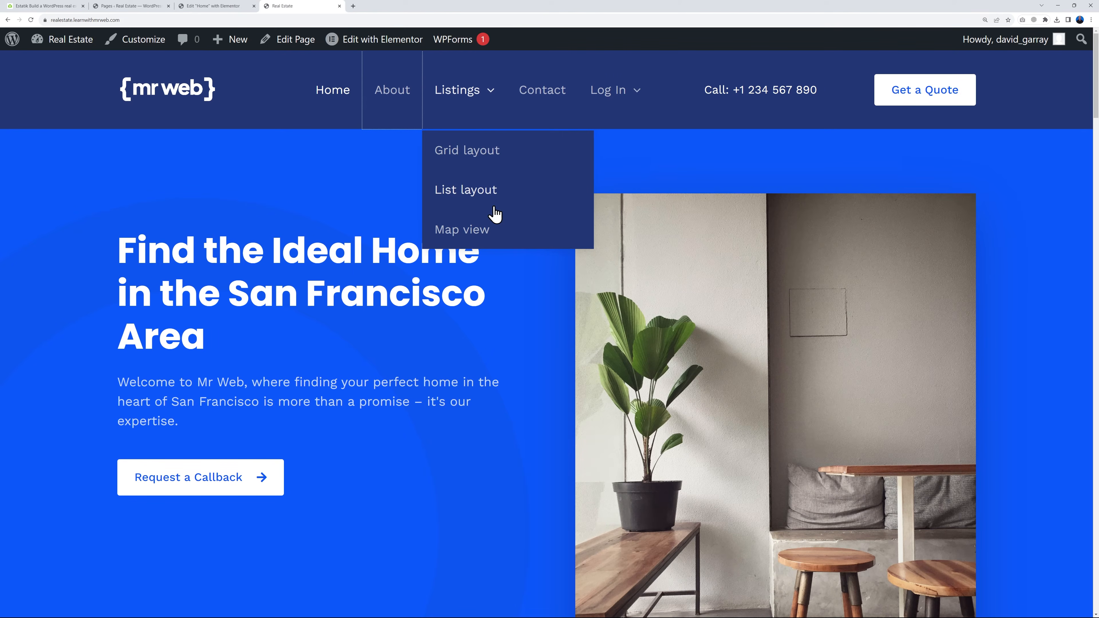
right_click(471, 152)
left_click(502, 196)
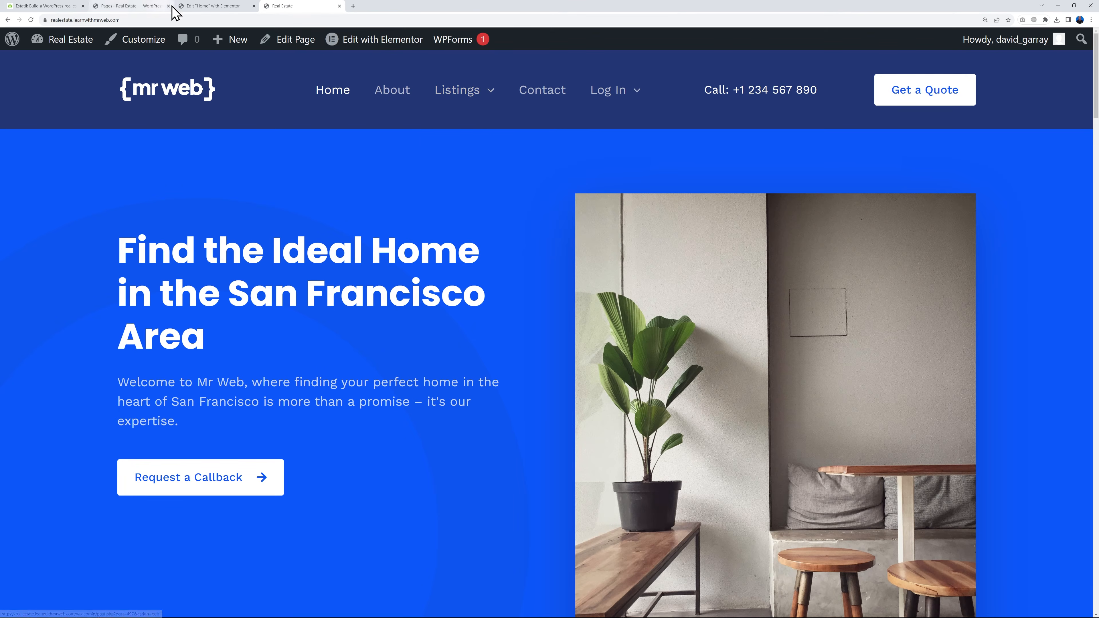
left_click(212, 6)
triple_click(46, 234)
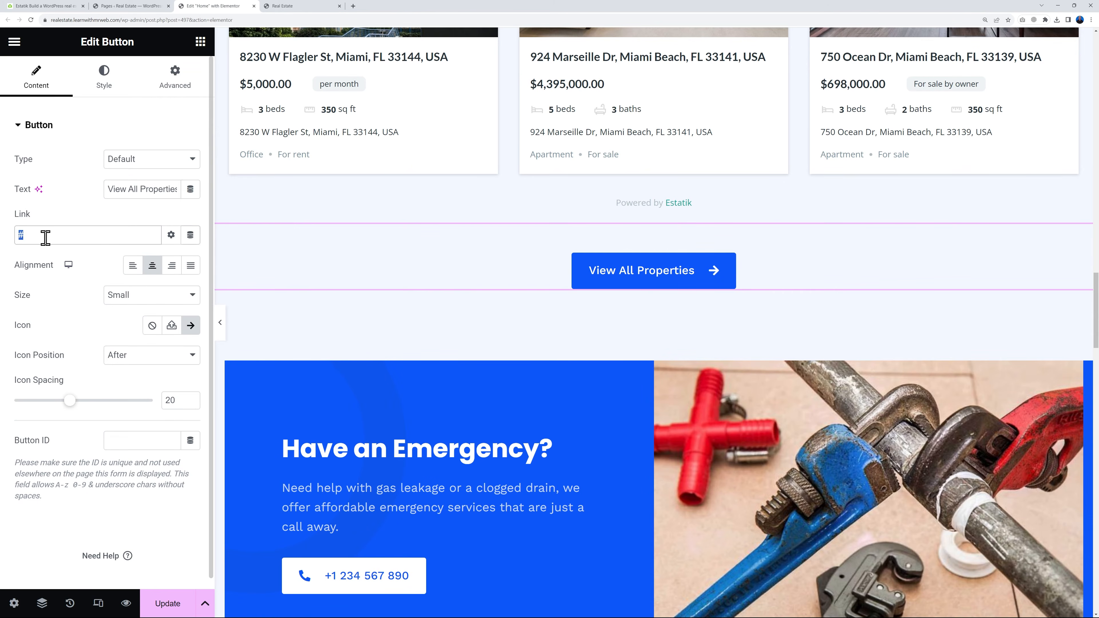
key("ctrl+v")
left_click(173, 606)
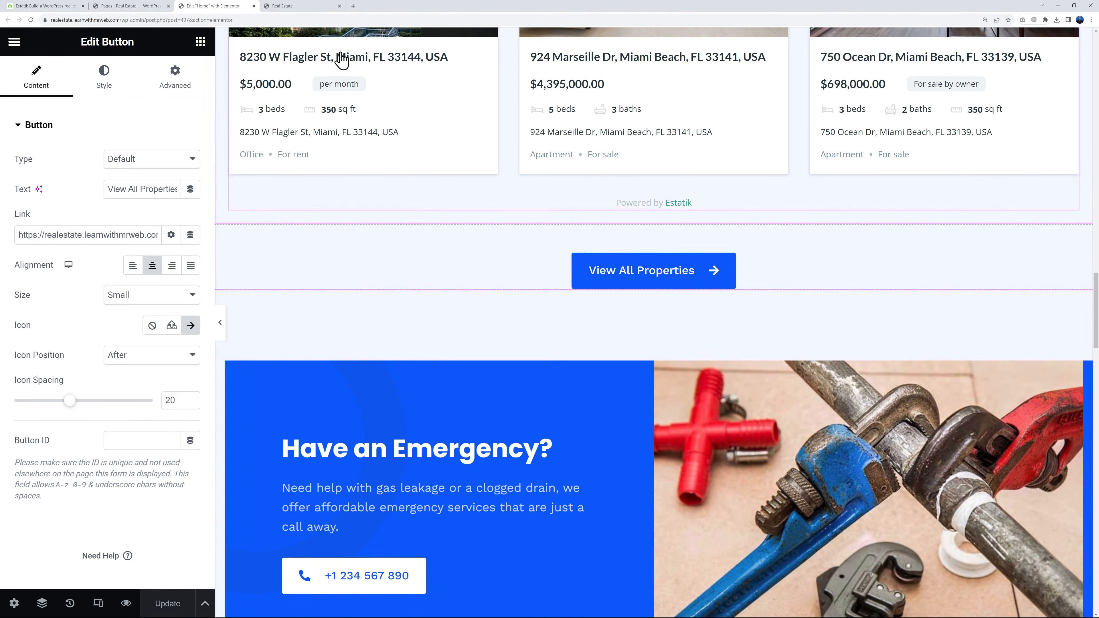
Reload the live Home page and check the search form, property grid and View All Properties button
left_click(298, 6)
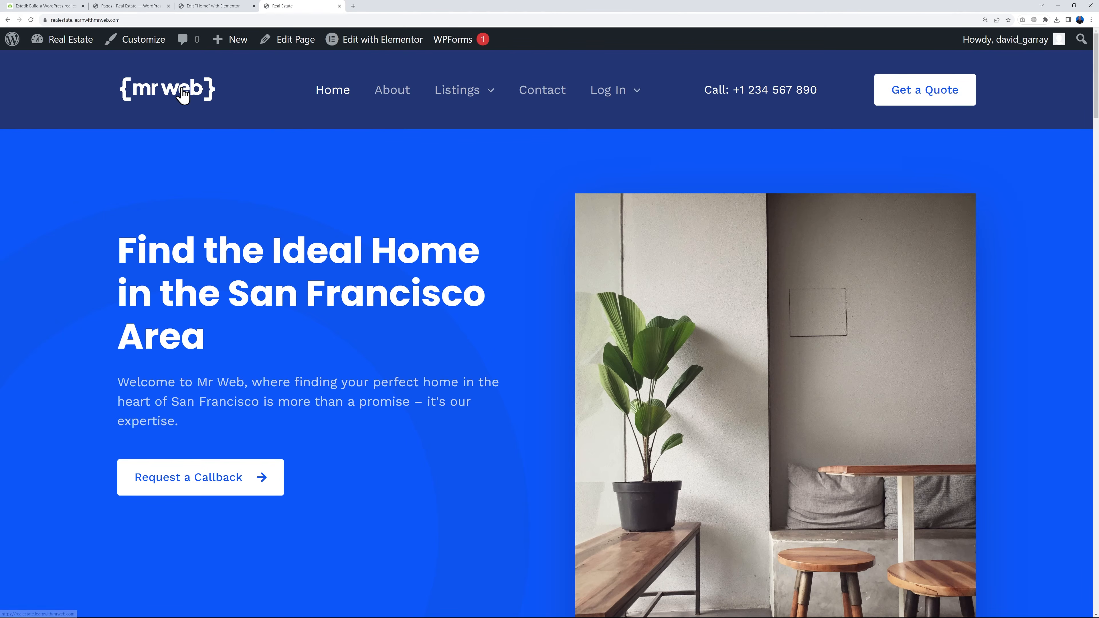
left_click(30, 20)
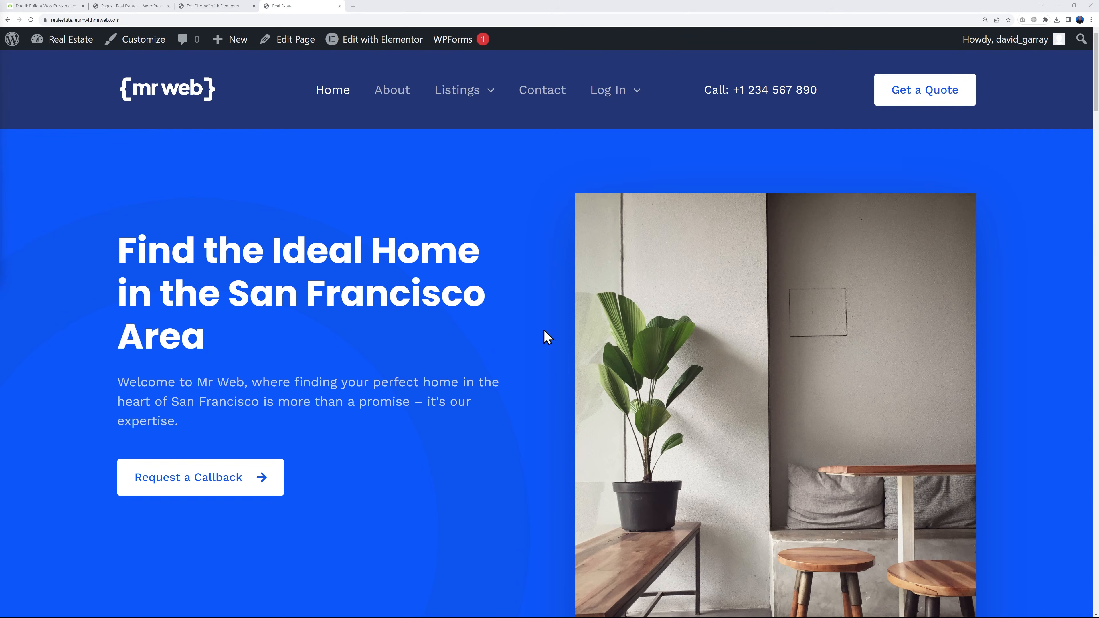
scroll(810, 340, "down", 8)
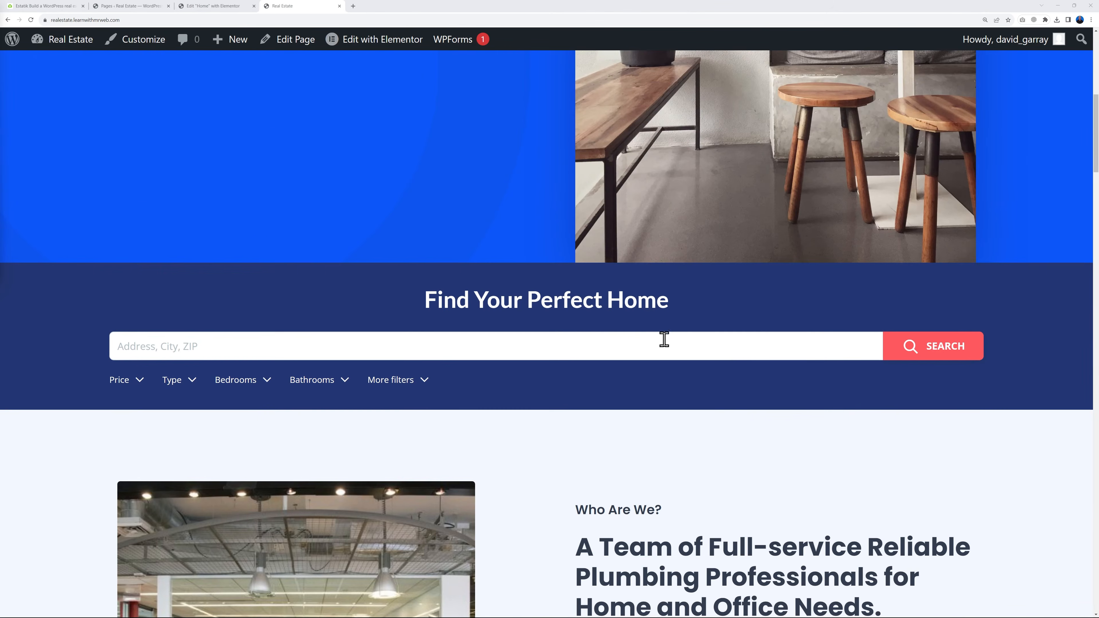
scroll(811, 339, "down", 5)
scroll(812, 339, "down", 10)
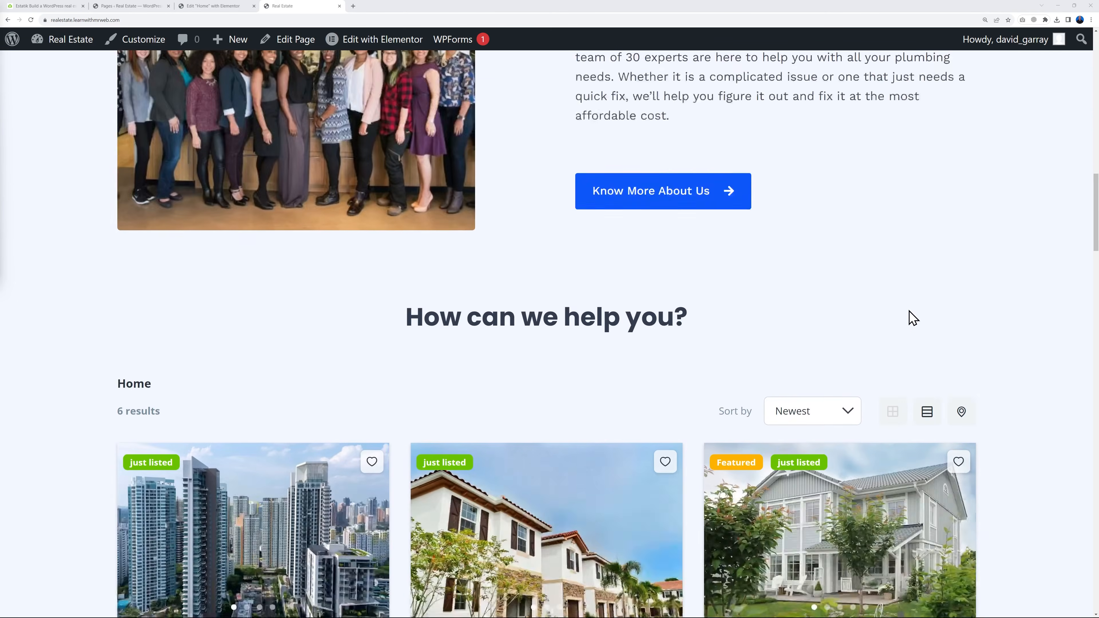
scroll(1038, 303, "down", 10)
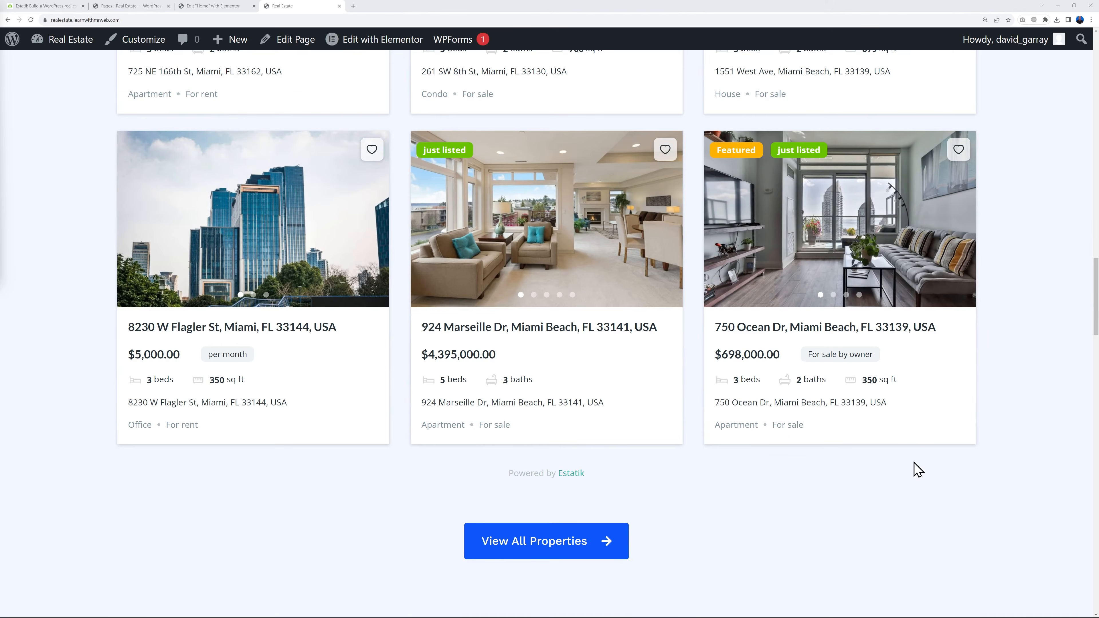
Test the View All Properties button on the live site, look over the Grid layout page, and return to the Home page
scroll(915, 469, "down", 2)
left_click(601, 483)
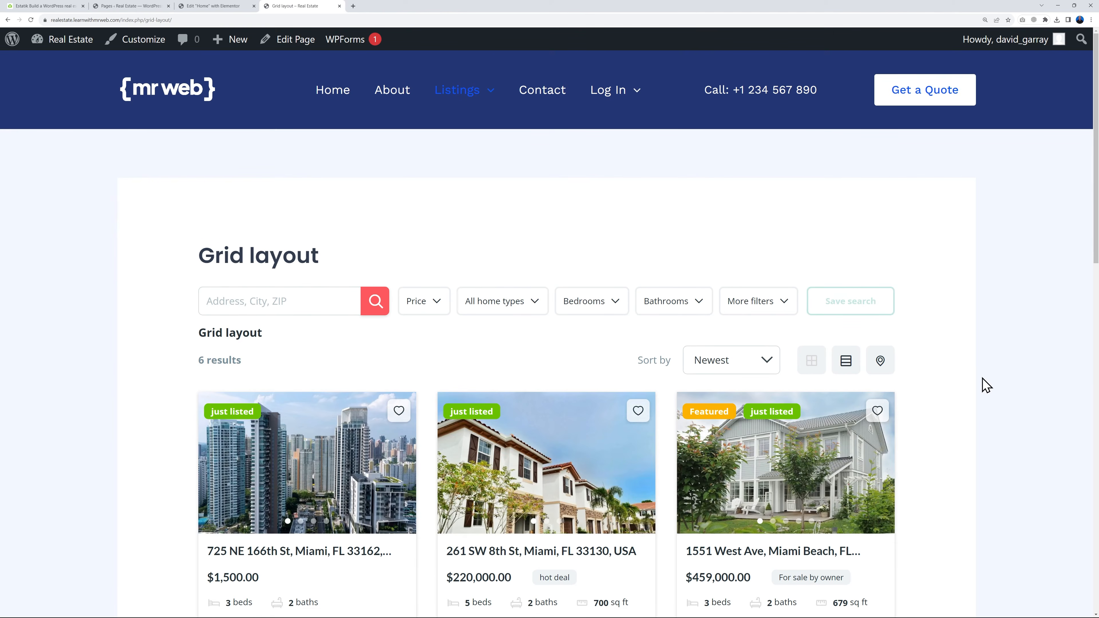
scroll(987, 385, "down", 15)
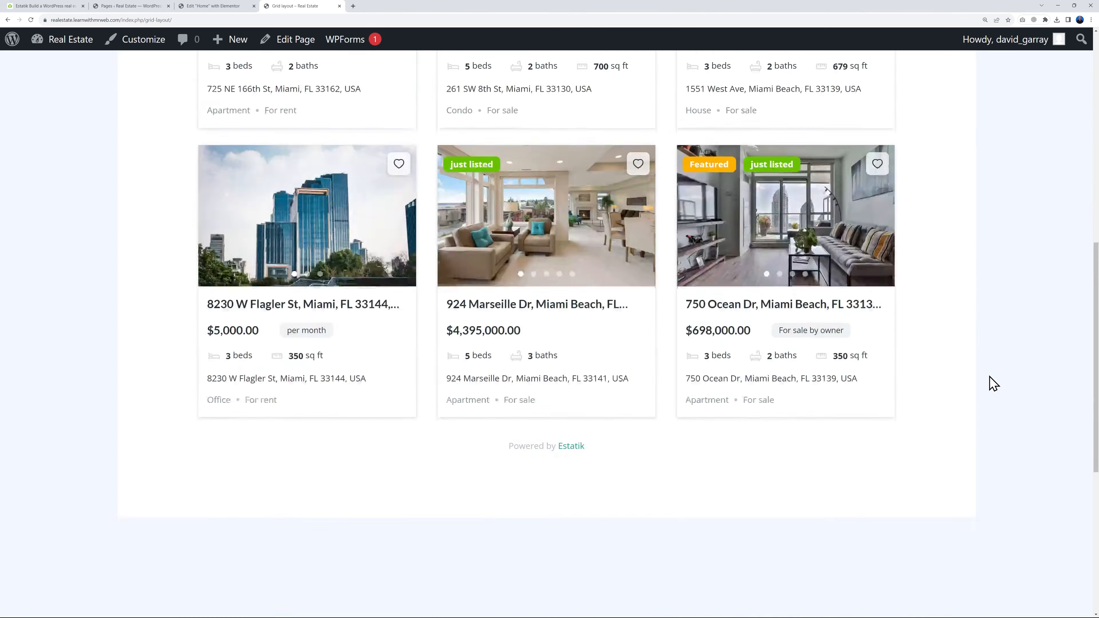
scroll(996, 381, "down", 3)
scroll(999, 378, "up", 20)
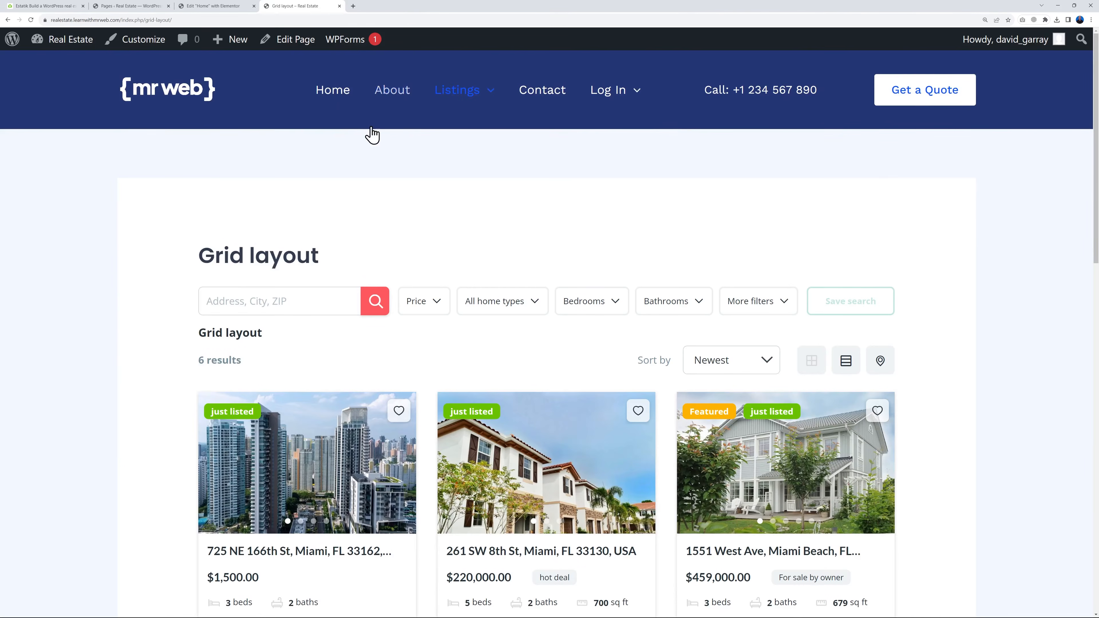
left_click(205, 97)
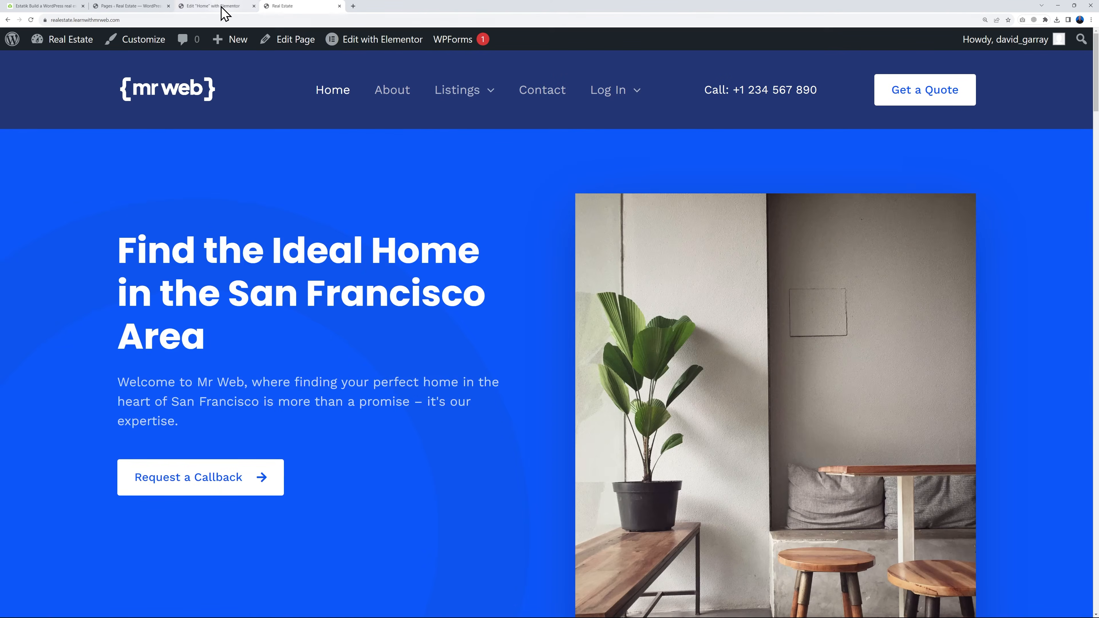
Back in the Elementor editor, change the "Have an Emergency?" heading to "Request a Quote"
left_click(218, 8)
scroll(437, 211, "down", 5)
left_click(588, 191)
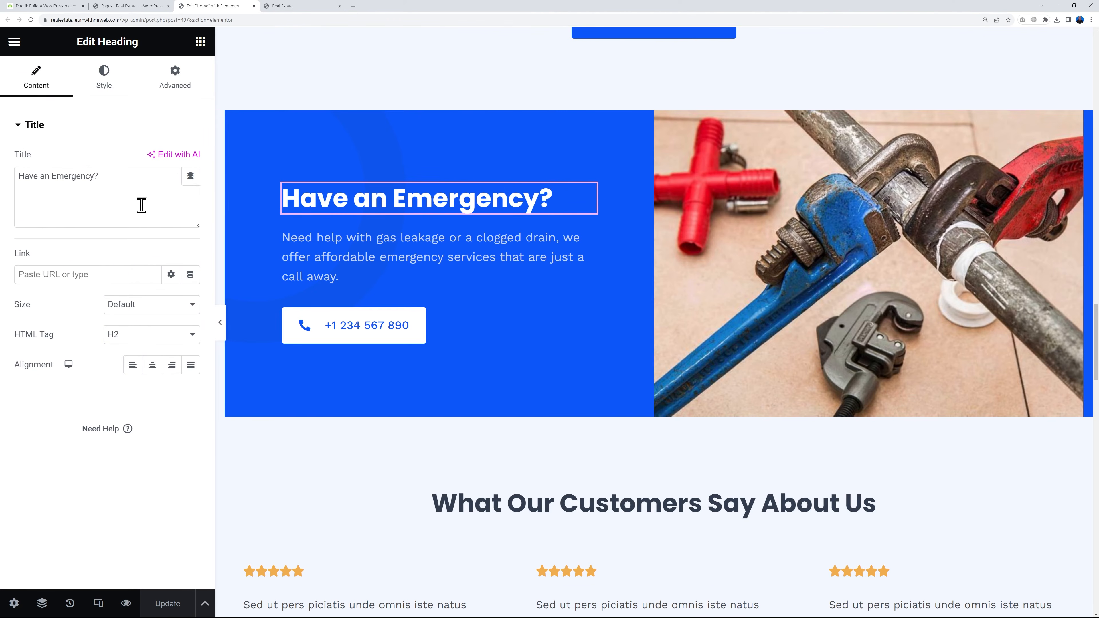
triple_click(114, 186)
type("Re")
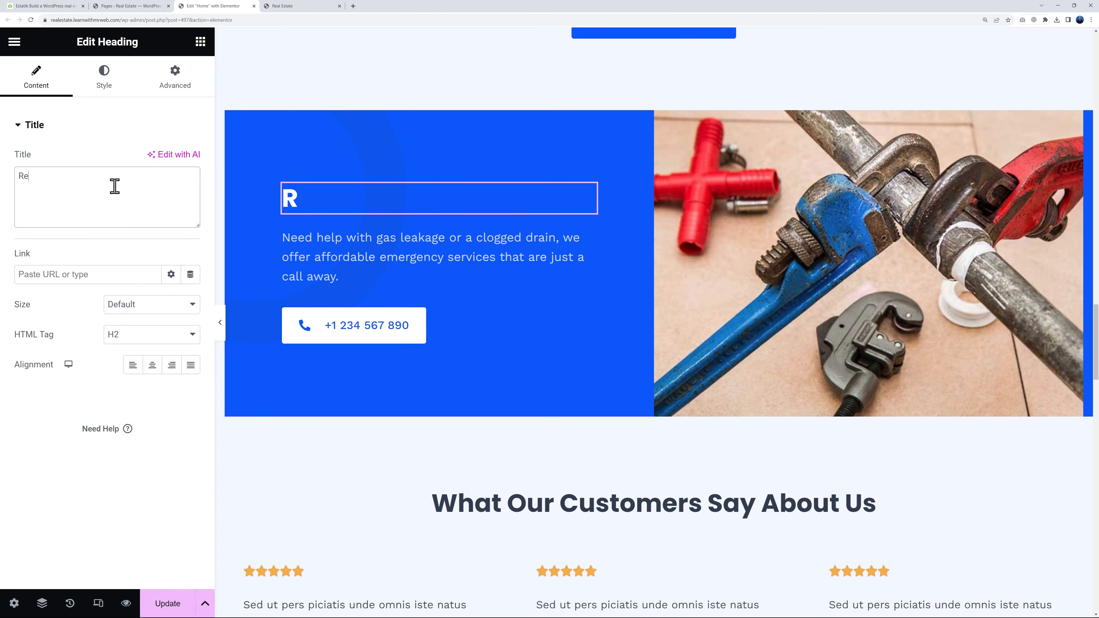
type("quest a Quote")
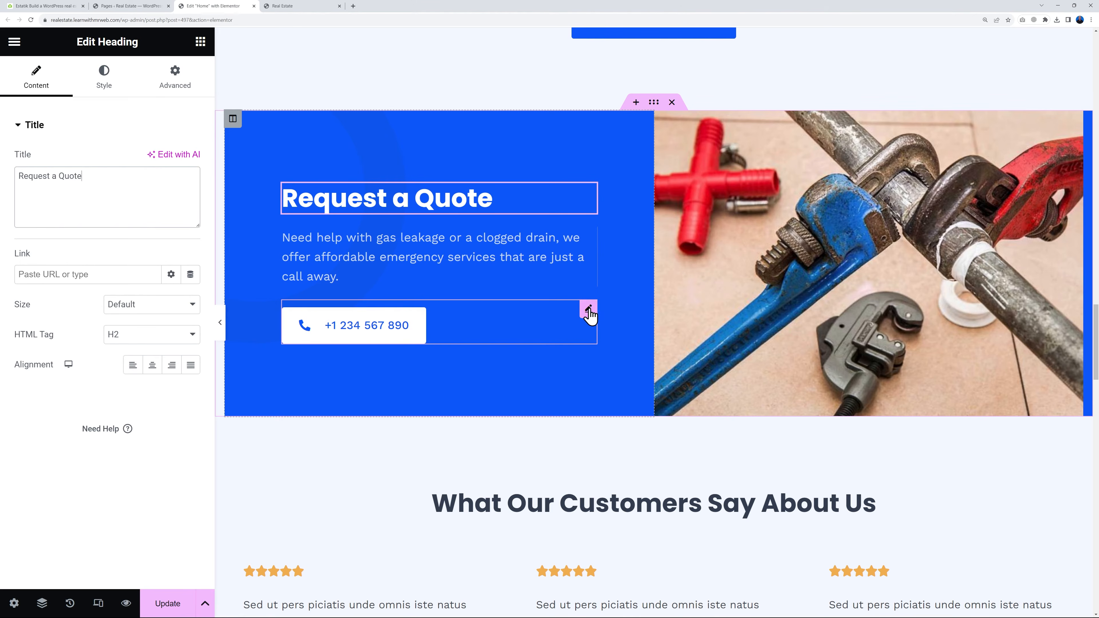
Replace the plumbing photo beside the Request a Quote heading with the living room image 3-4.jpg from the media library and update the page
left_click(587, 308)
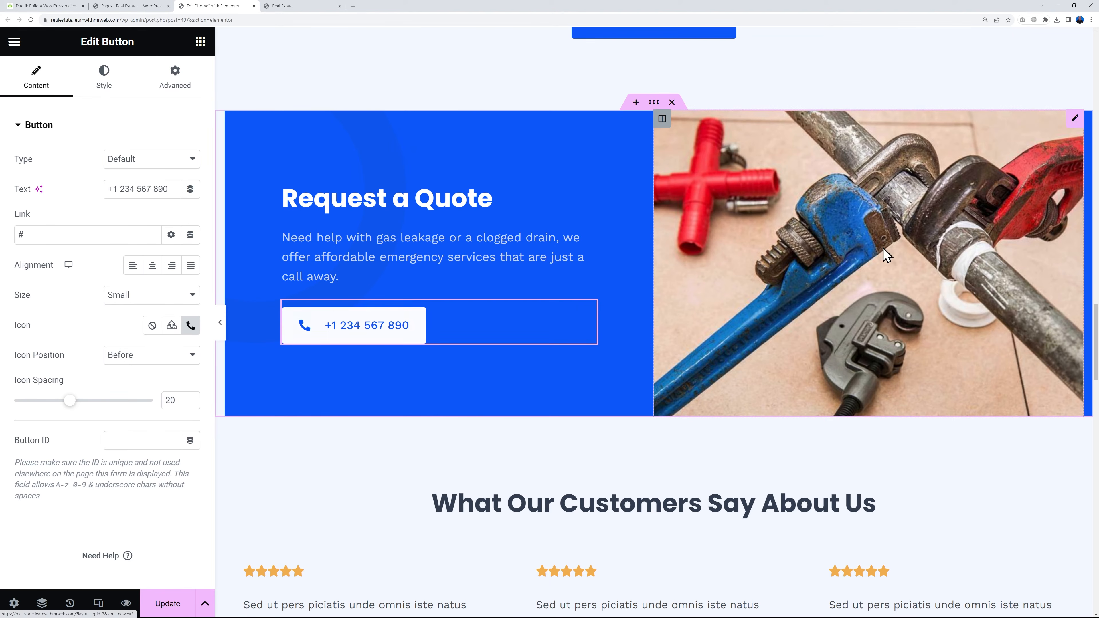
left_click(1074, 120)
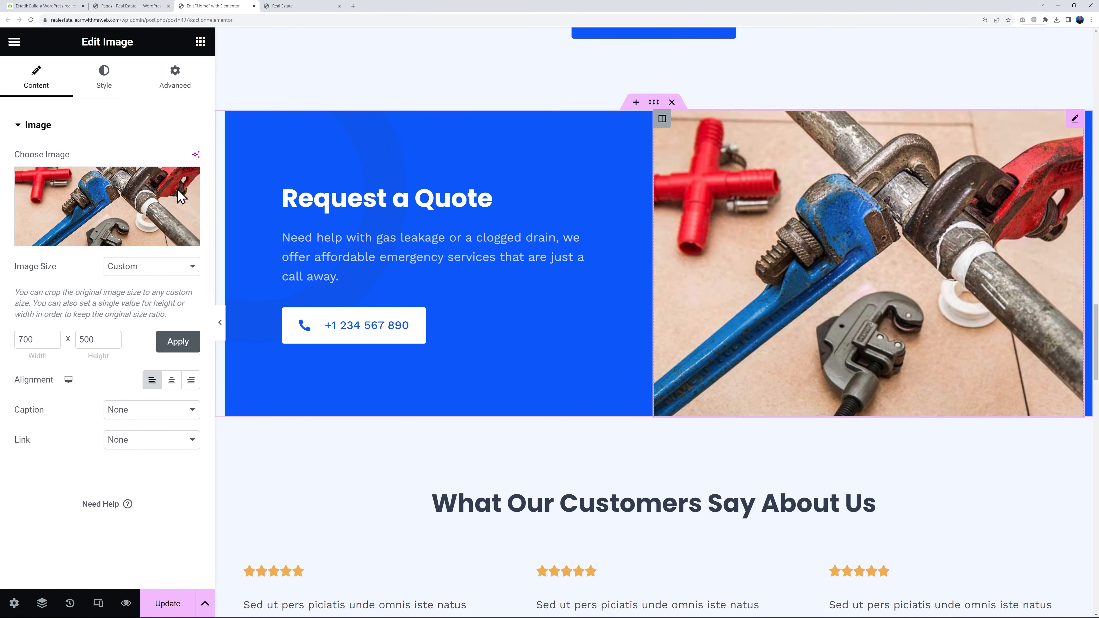
left_click(147, 194)
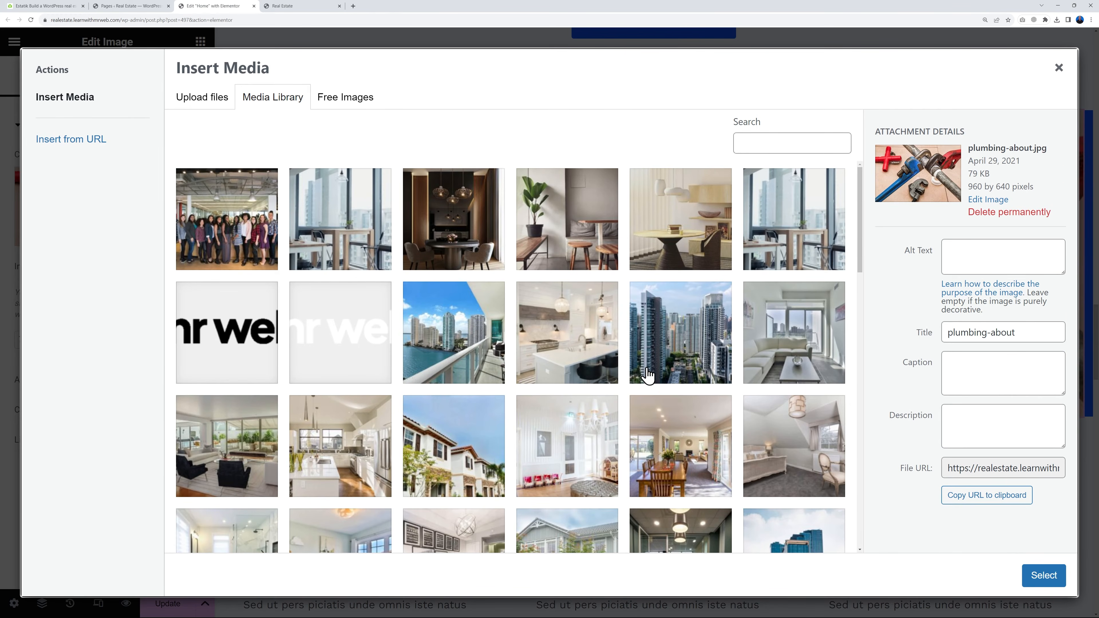
scroll(680, 445, "down", 1)
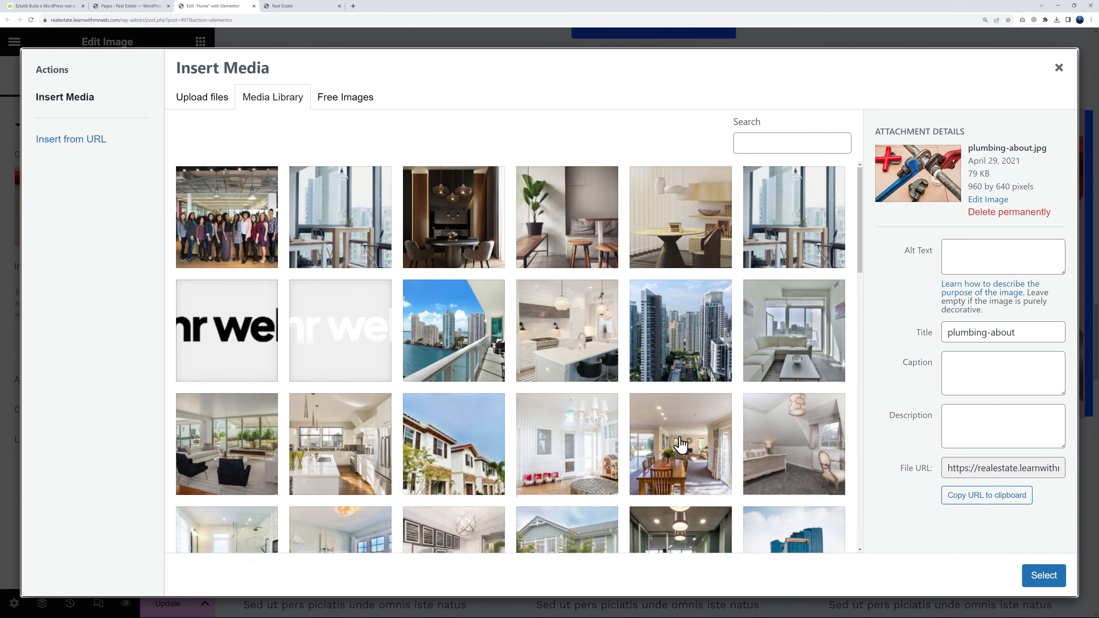
scroll(681, 445, "down", 2)
left_click(225, 395)
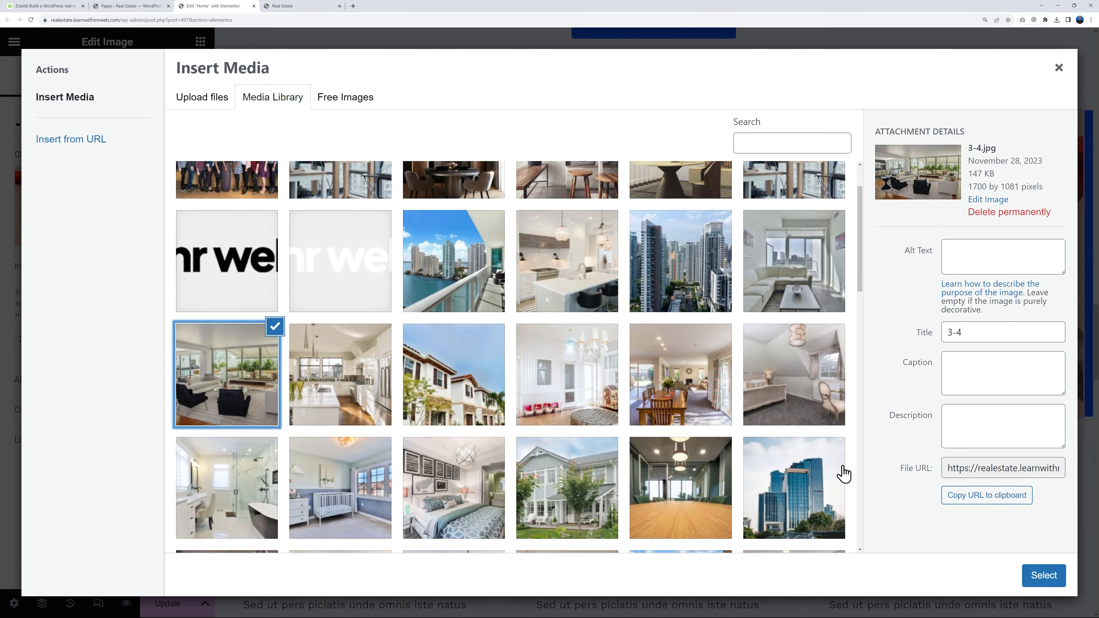
left_click(1043, 575)
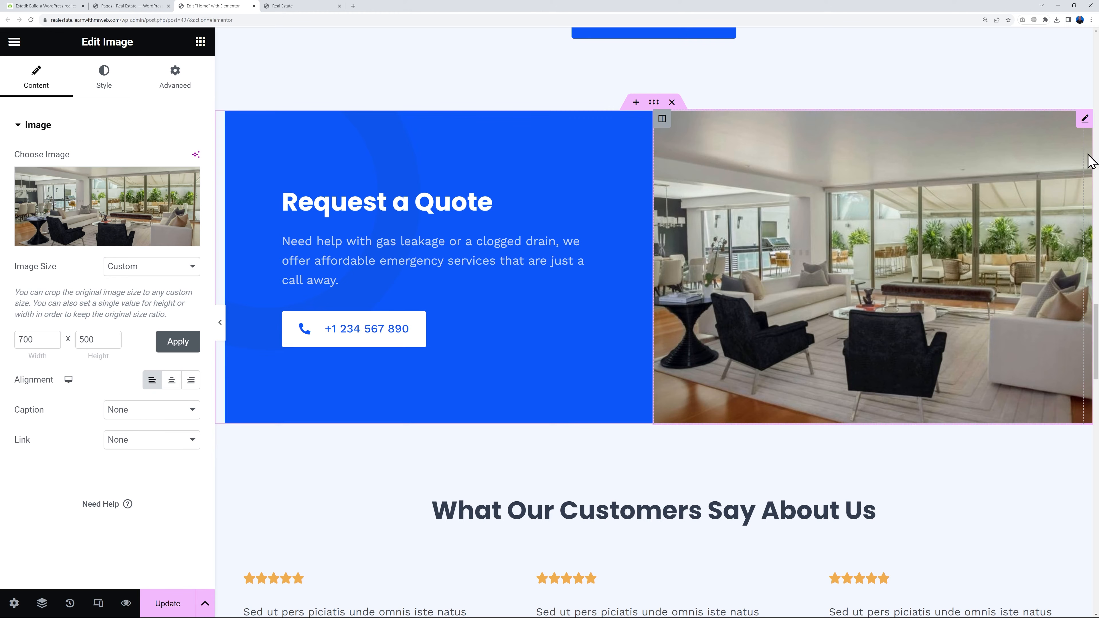
left_click(181, 606)
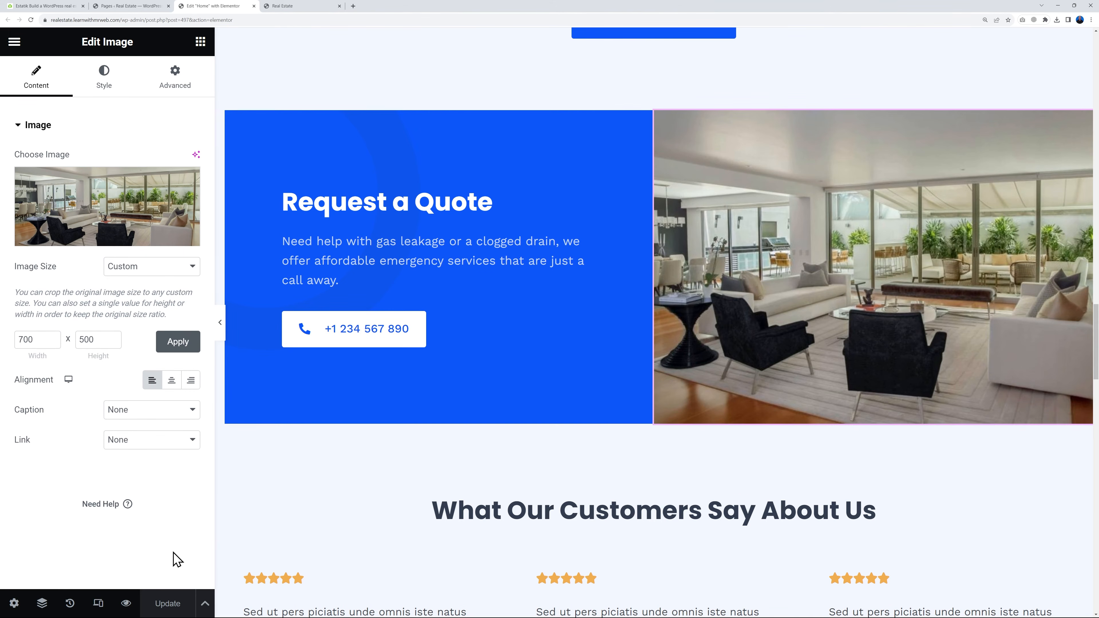
Open the first testimonial under What Our Customers Say About Us and examine its editable content text, image and name fields
scroll(977, 357, "down", 5)
scroll(991, 362, "down", 1)
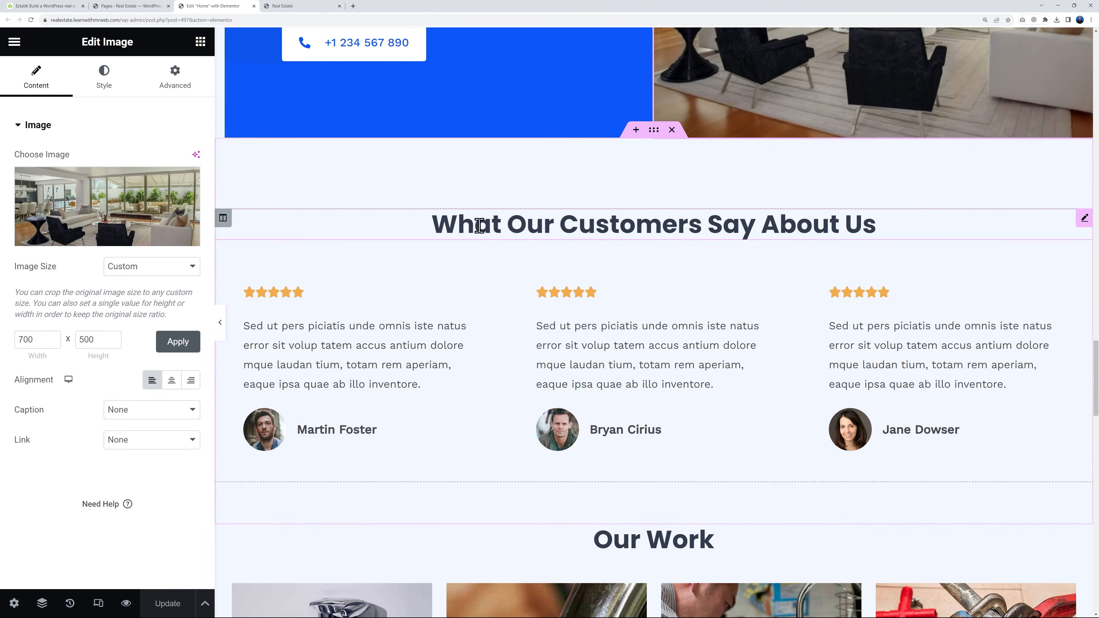
scroll(945, 246, "down", 2)
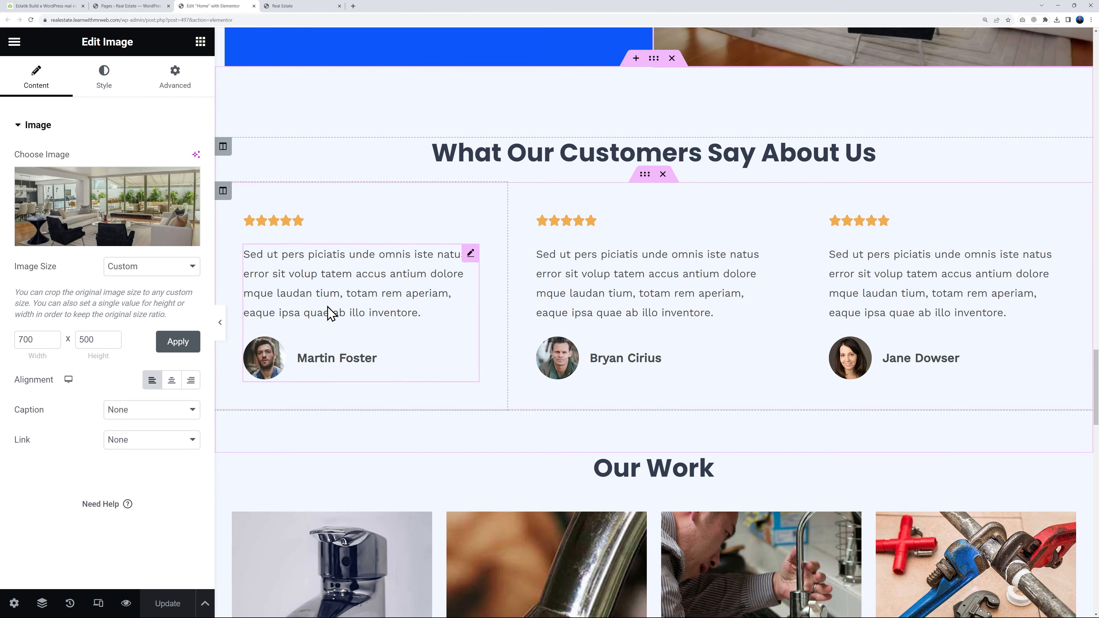
left_click(471, 253)
scroll(464, 221, "down", 1)
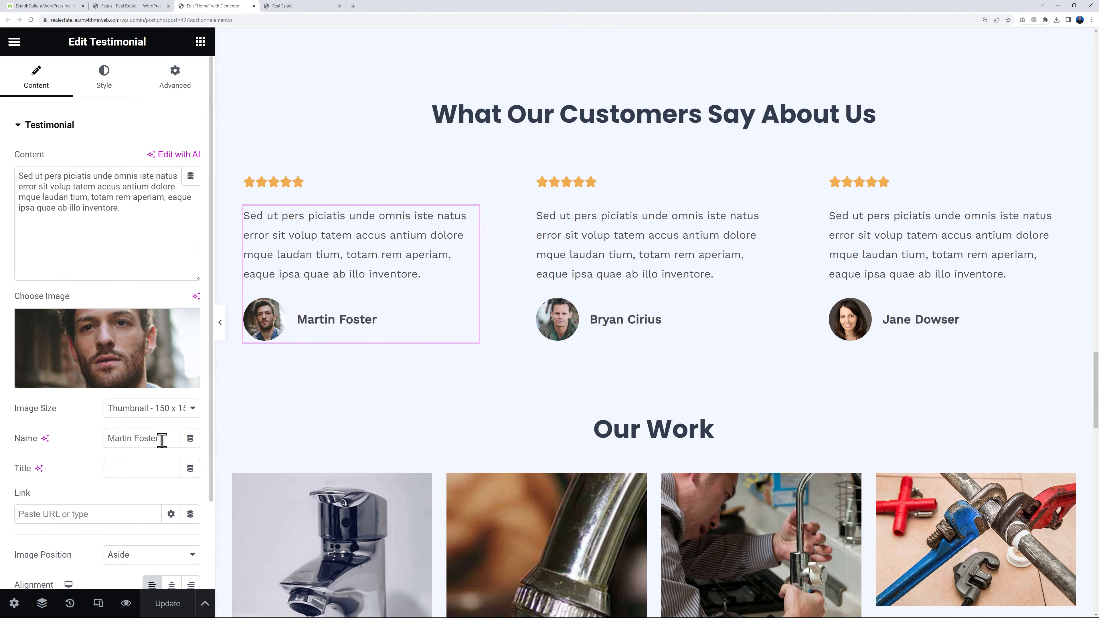
left_click_drag(22, 179, 130, 214)
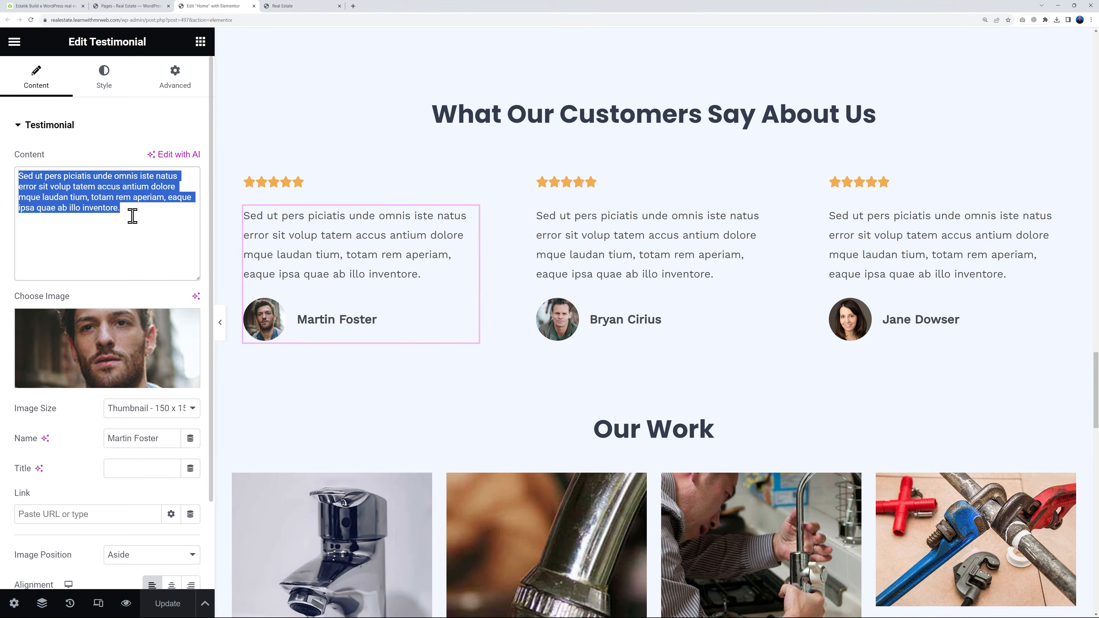
left_click(130, 215)
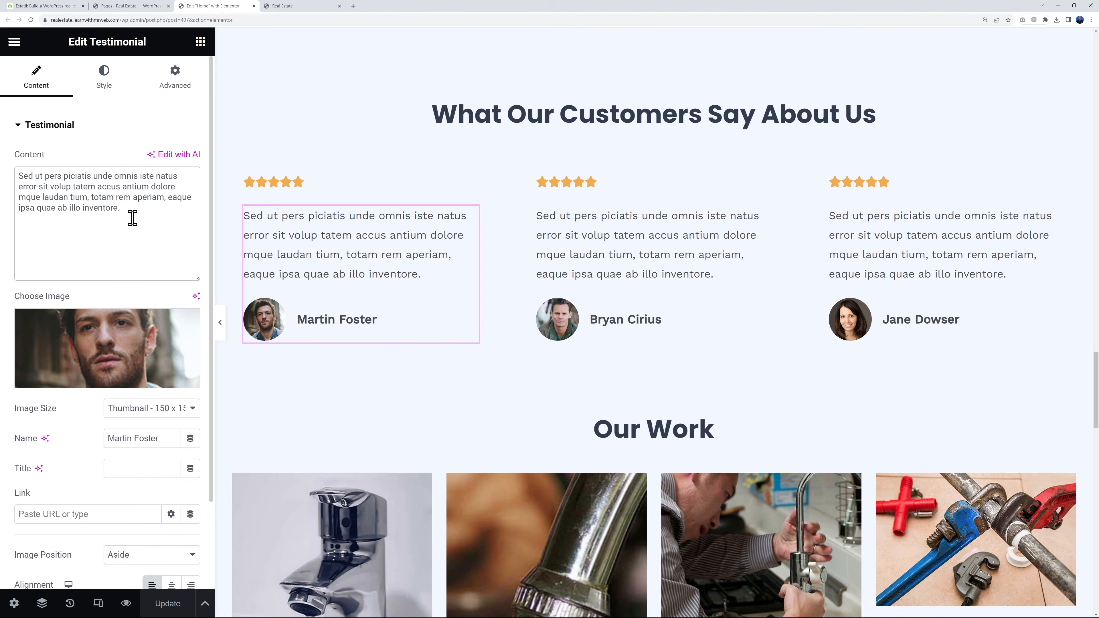
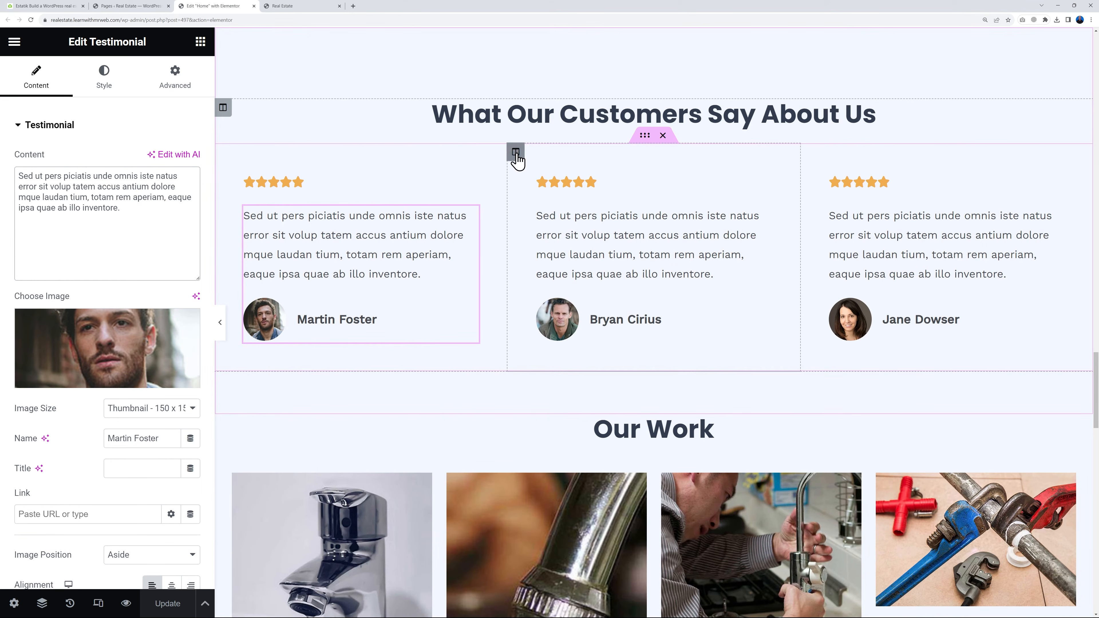
Duplicate the middle testimonial column under What Our Customers Say About Us, and delete one of the two identical columns
right_click(518, 156)
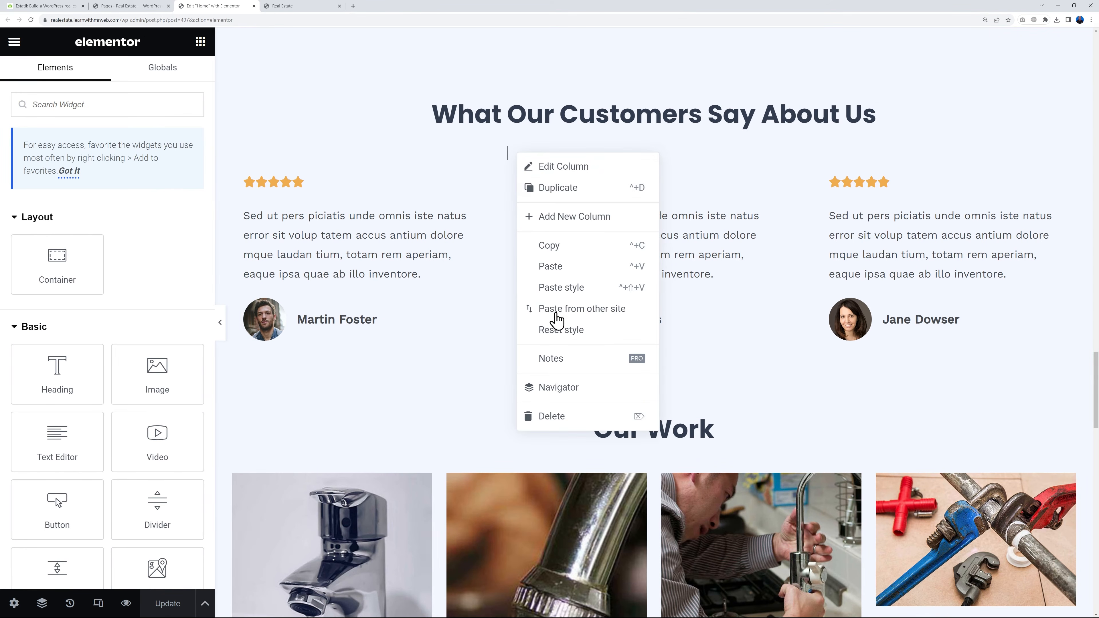
left_click(558, 188)
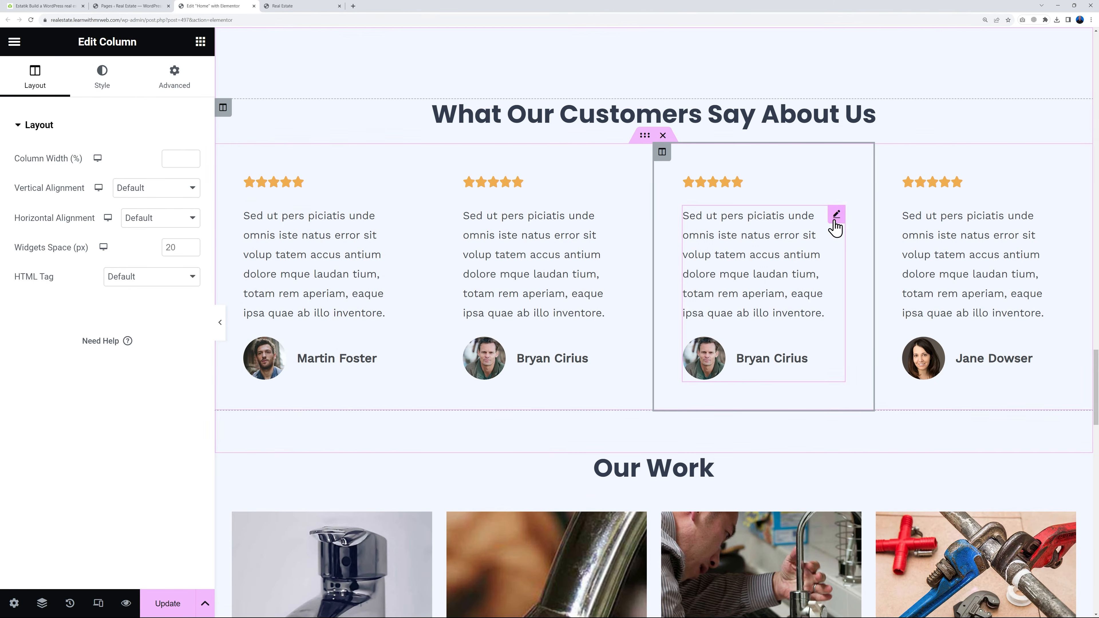
left_click(833, 216)
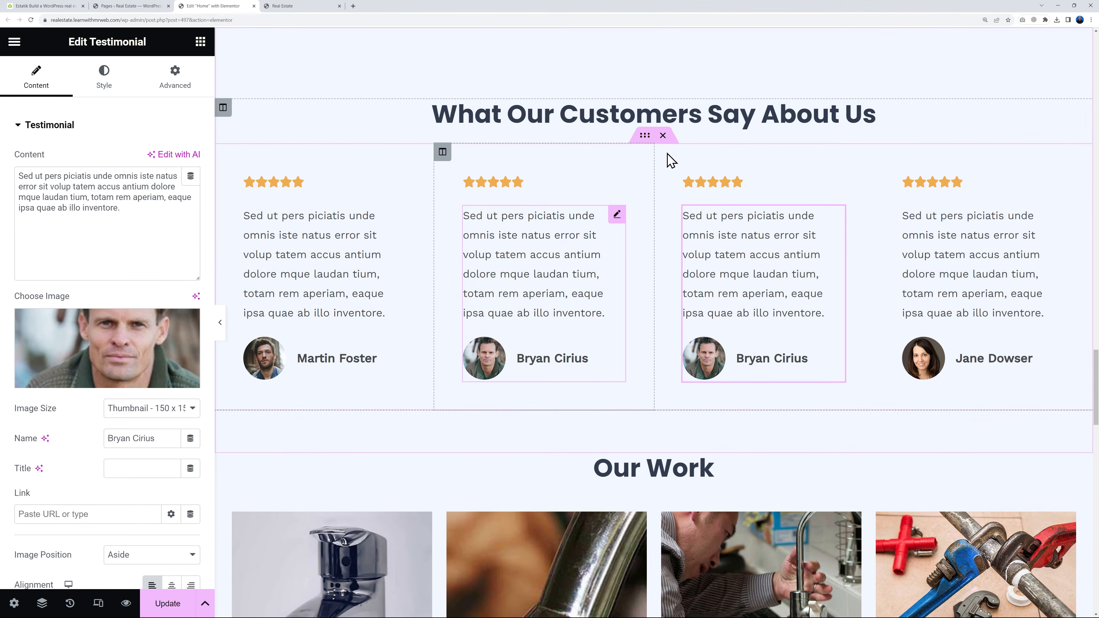
right_click(442, 161)
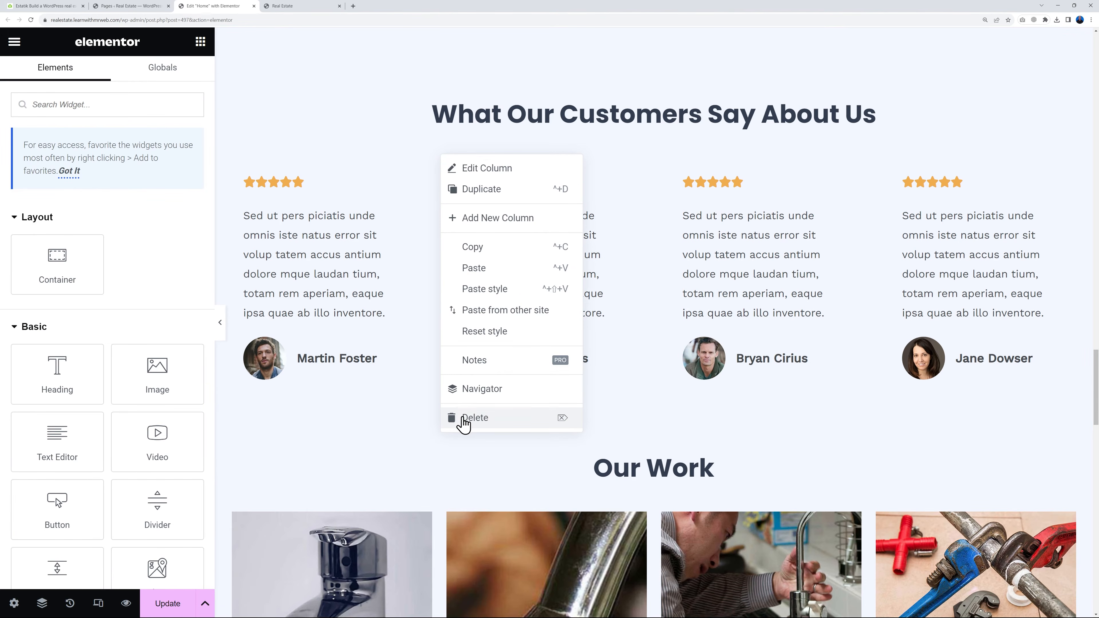
left_click(450, 415)
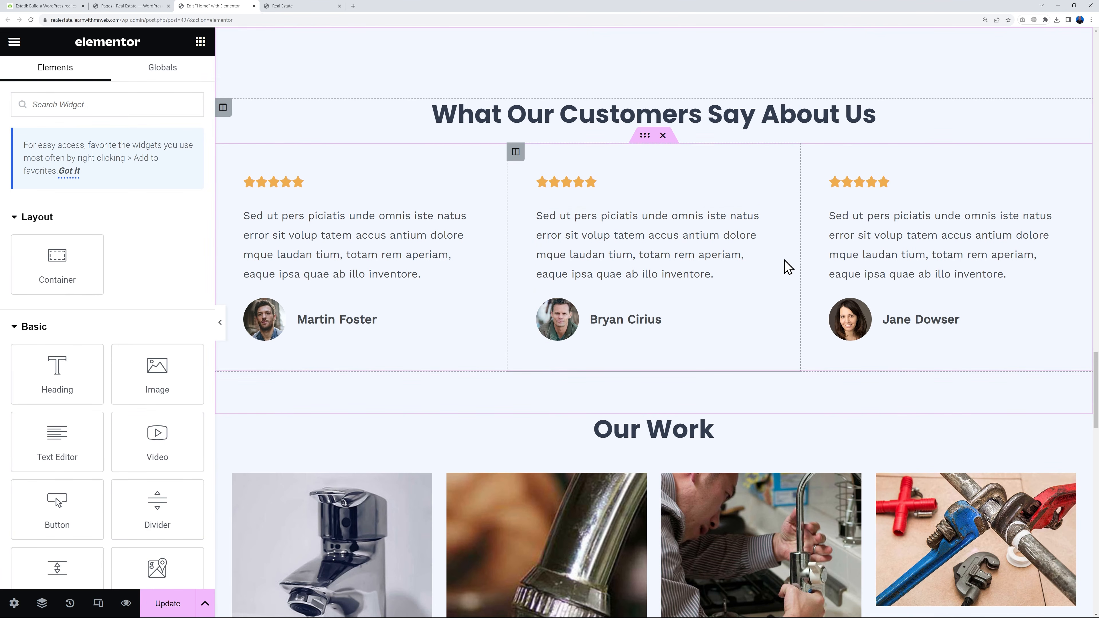
Delete all four plumbing photo columns beneath the Our Work heading so only an empty column is left
scroll(962, 252, "down", 5)
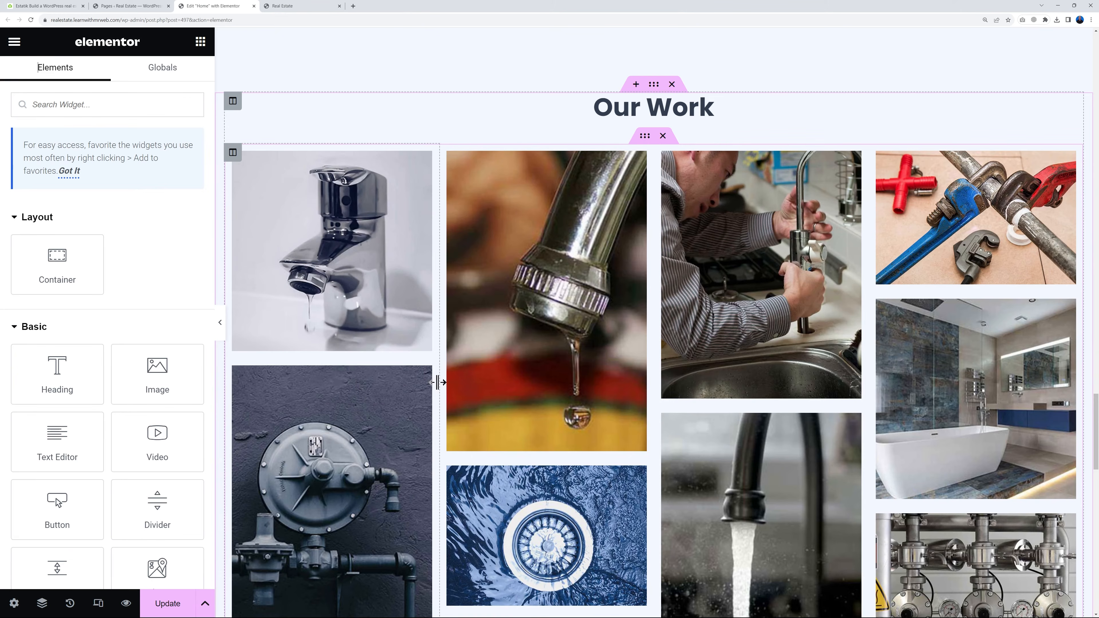
scroll(861, 434, "down", 2)
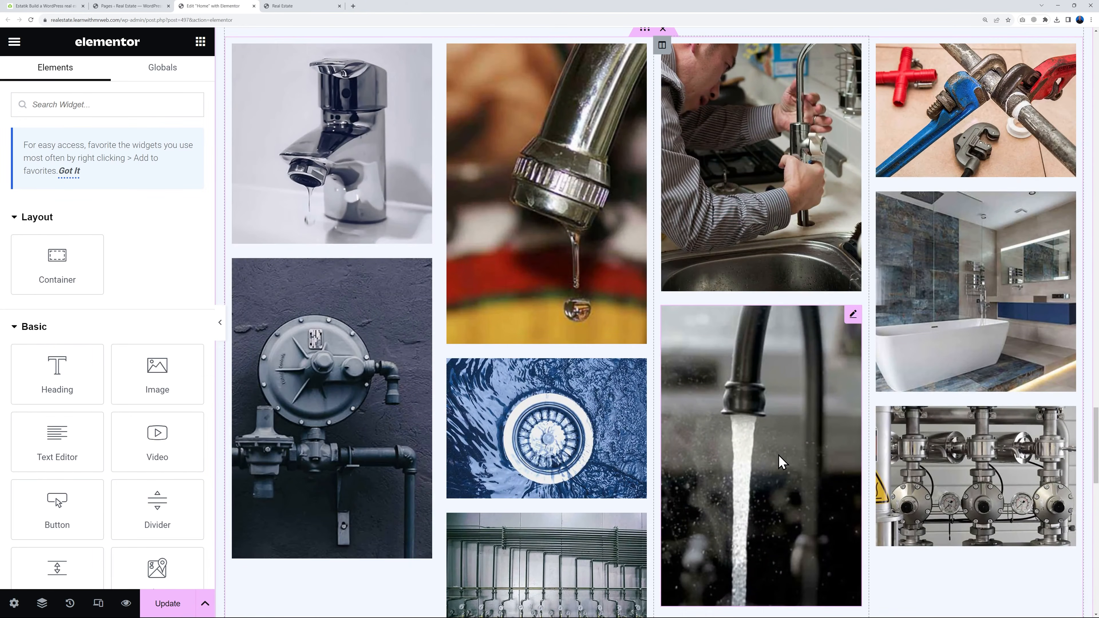
scroll(779, 463, "up", 1)
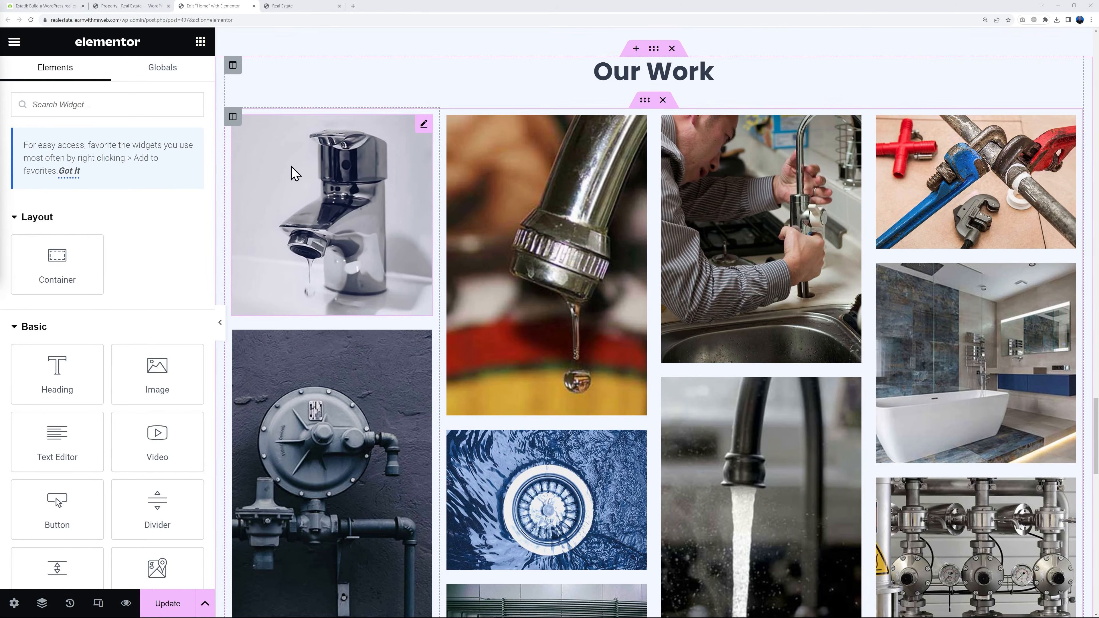
right_click(235, 124)
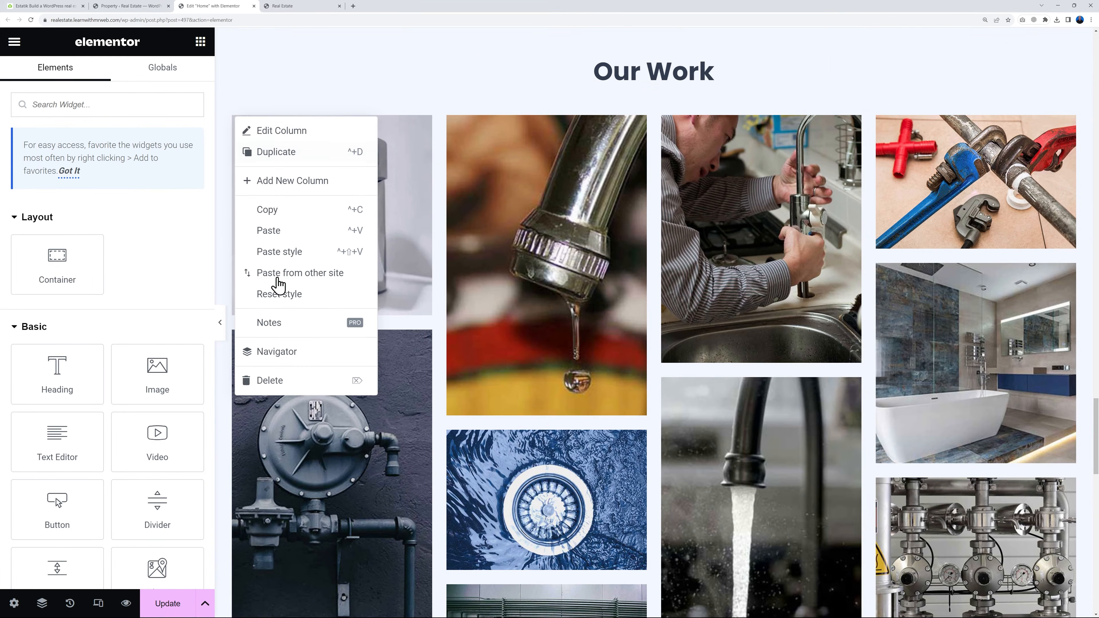
left_click(270, 380)
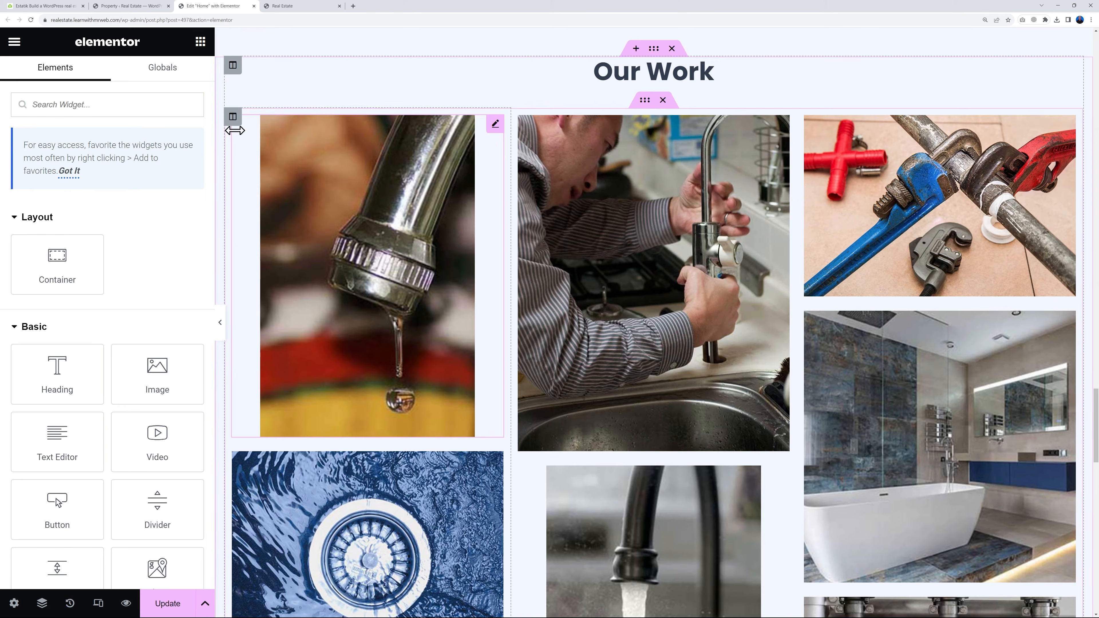
right_click(235, 124)
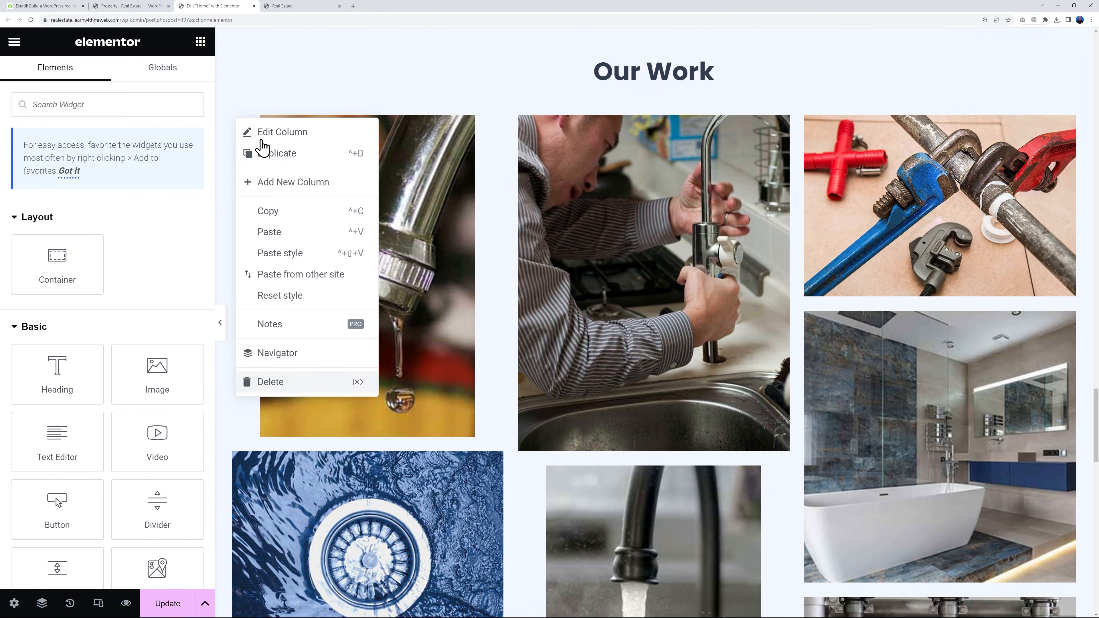
key("Delete")
right_click(233, 116)
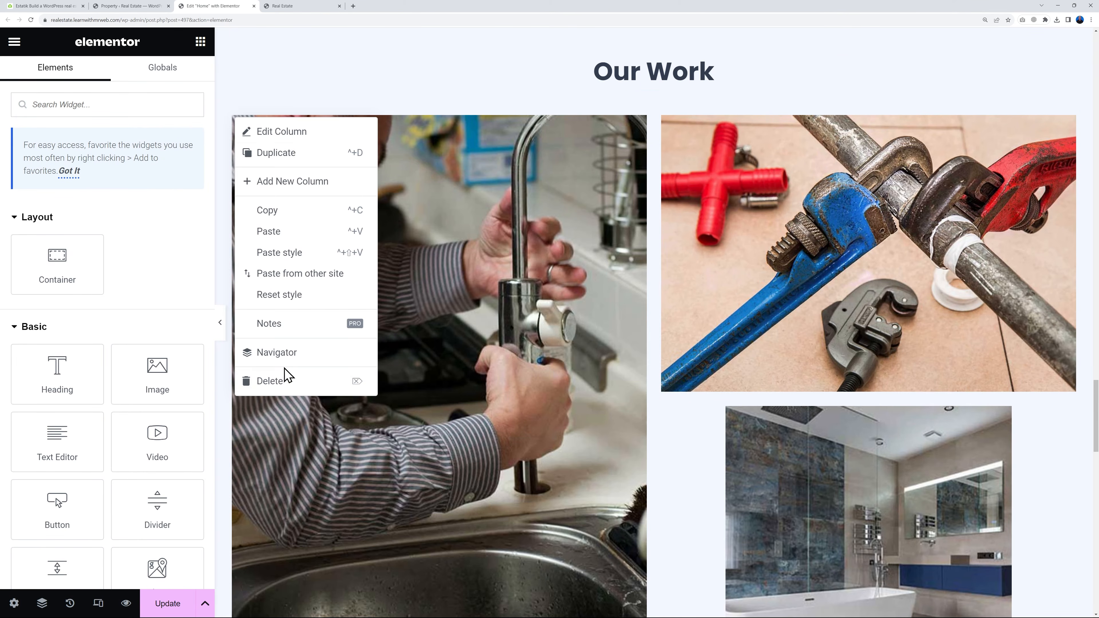
left_click(275, 381)
right_click(232, 119)
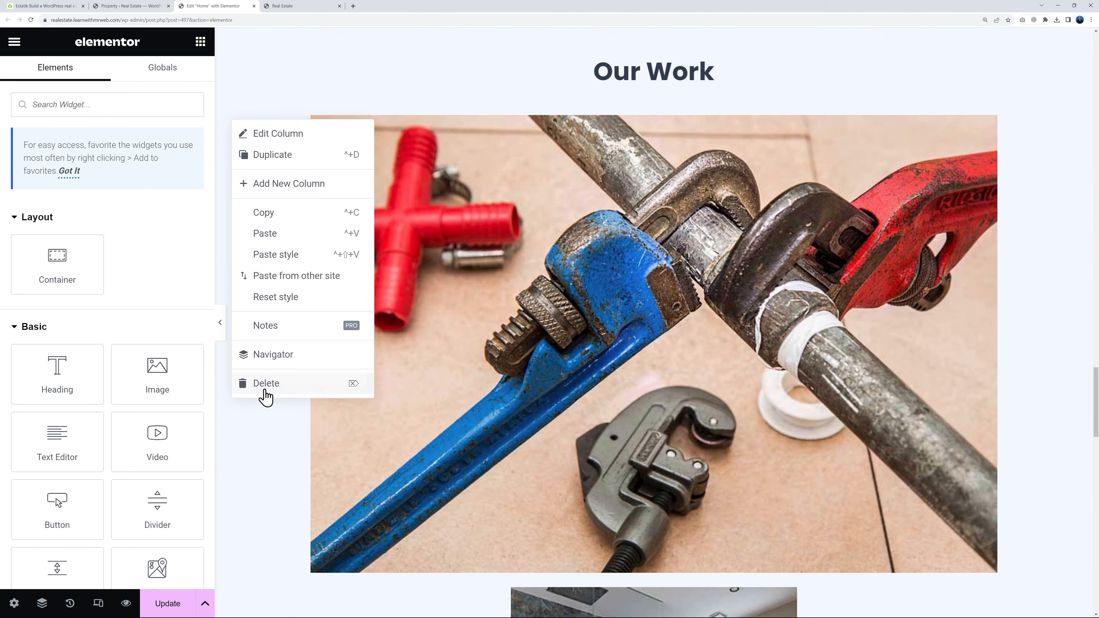
left_click(264, 385)
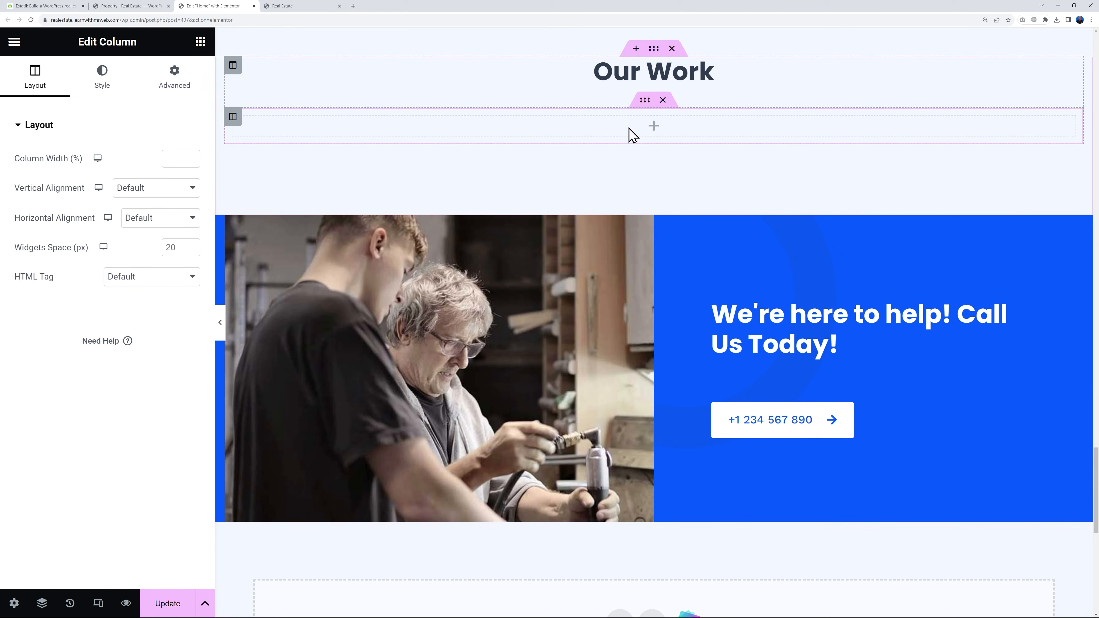
Find the Shortcode widget and place it in the empty column below the Our Work heading
left_click(201, 42)
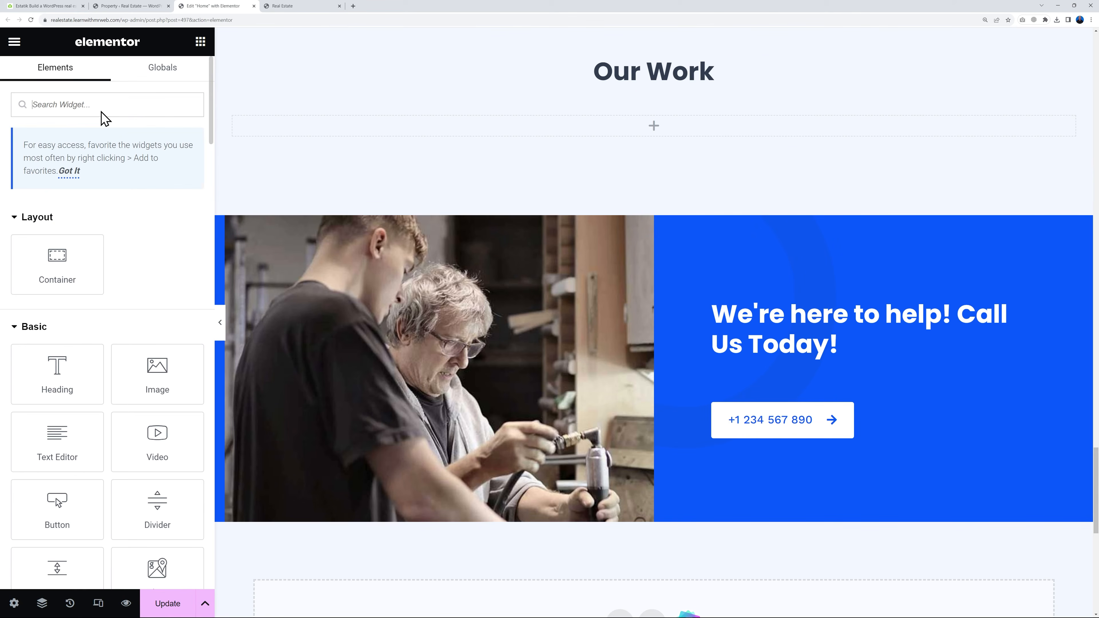
type("short")
left_click_drag(66, 235, 624, 132)
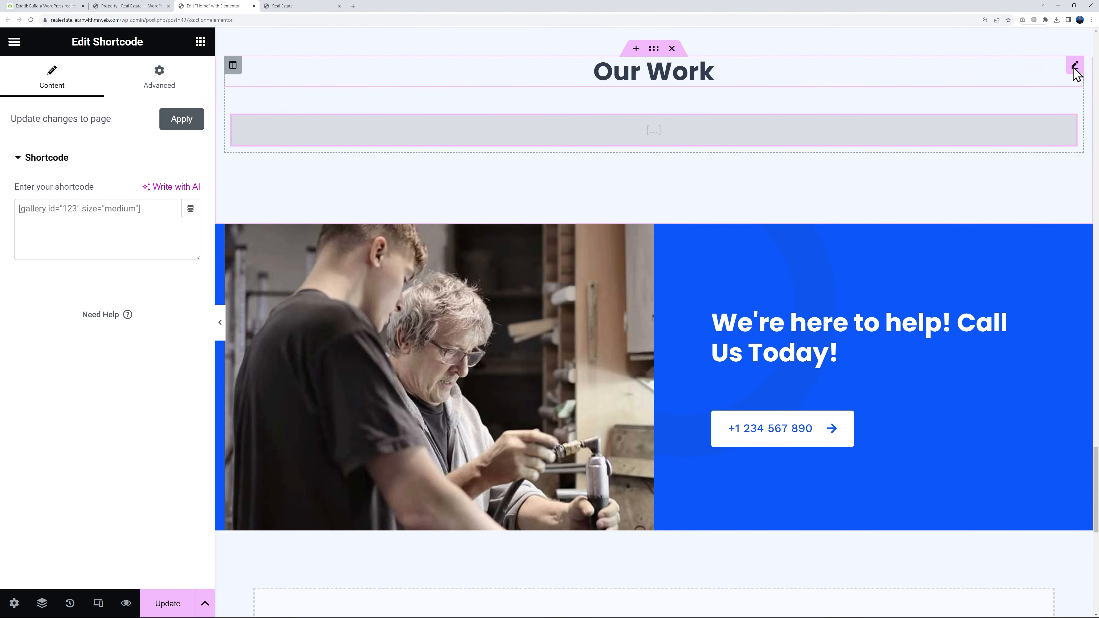
Change the "Our Work" heading text to "Price Drop"
left_click(1075, 66)
double_click(118, 183)
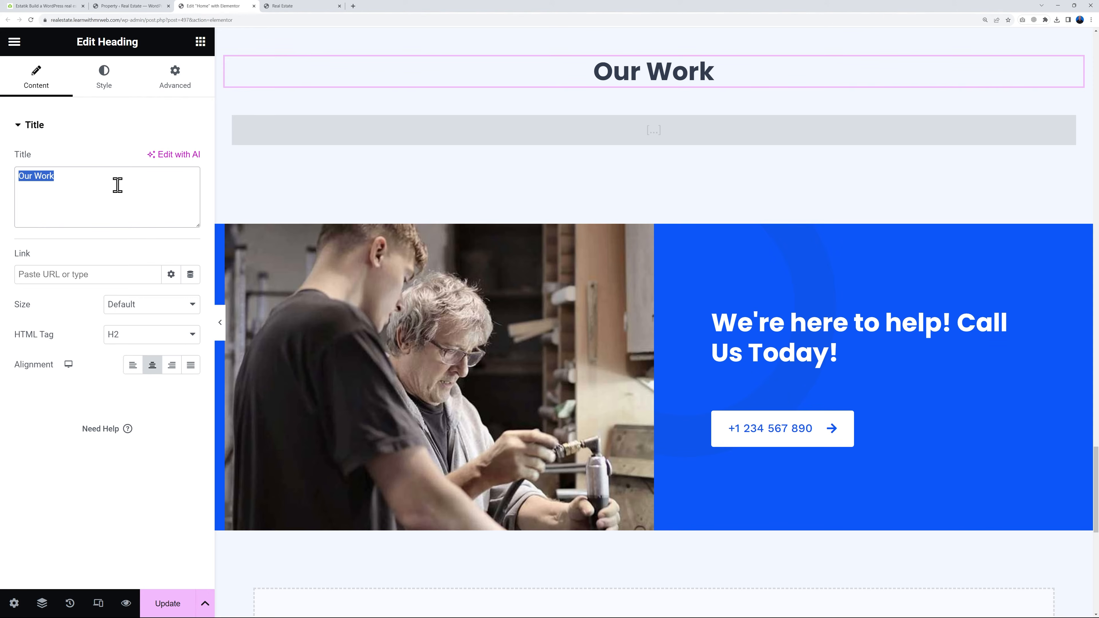
type("Price Drop")
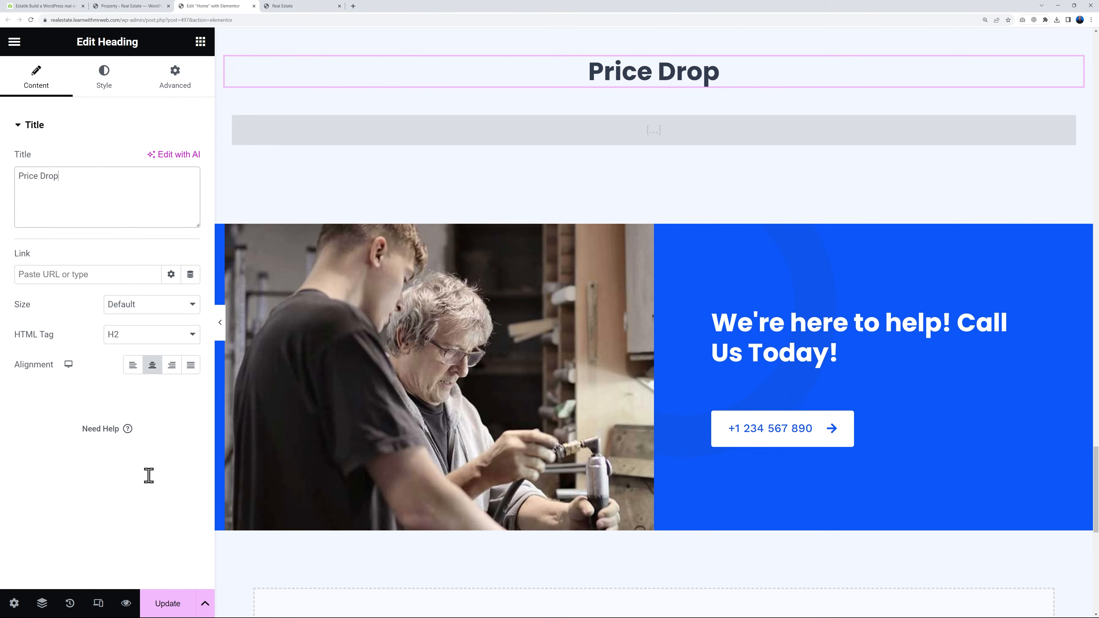
Open the Shortcode widget for editing, and copy [es_my_listing] from the Estatik Listings documentation page
mouse_move(486, 138)
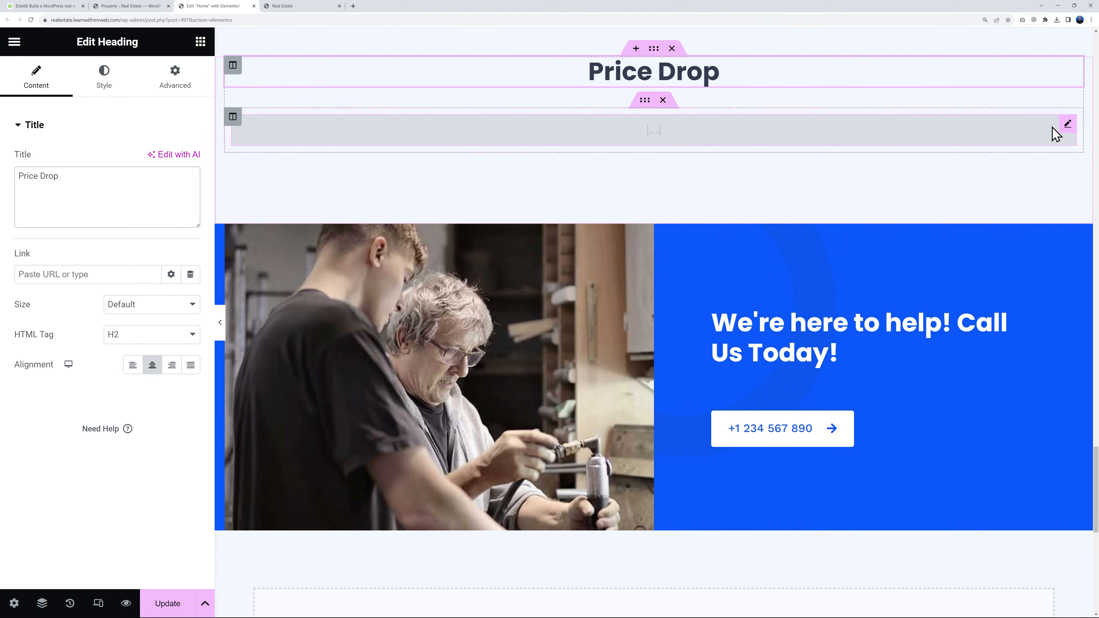
left_click(1067, 126)
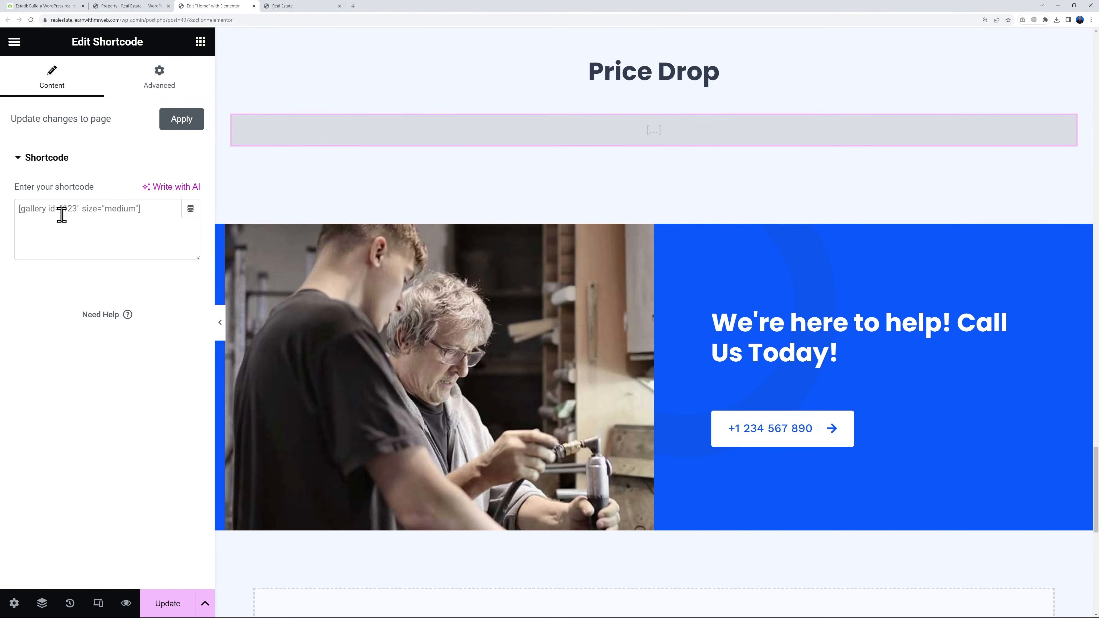
left_click(56, 6)
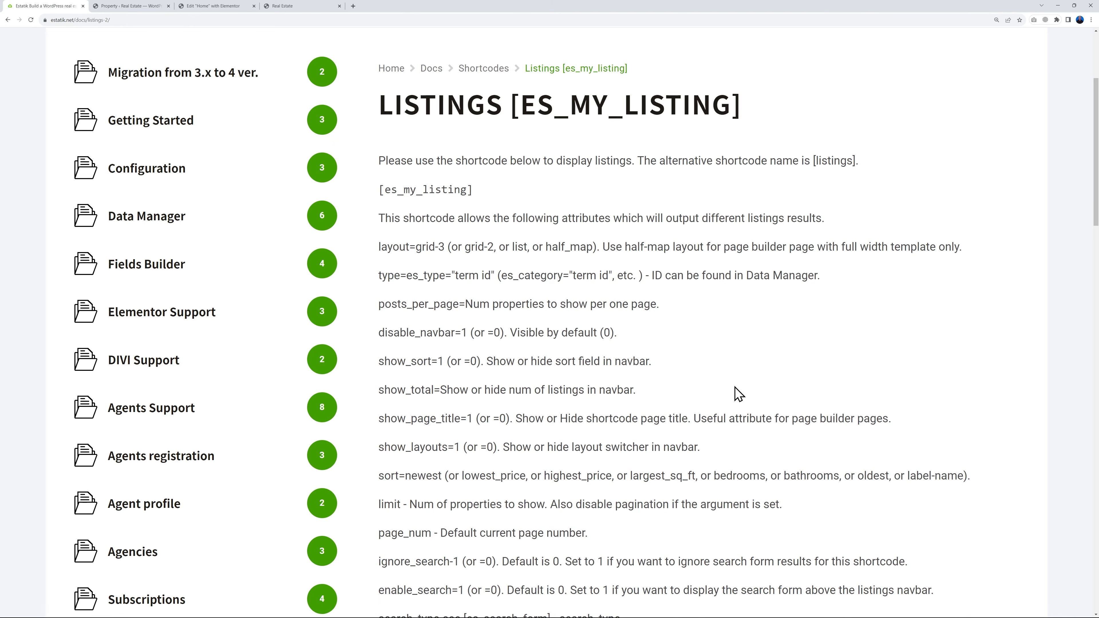
scroll(738, 394, "up", 1)
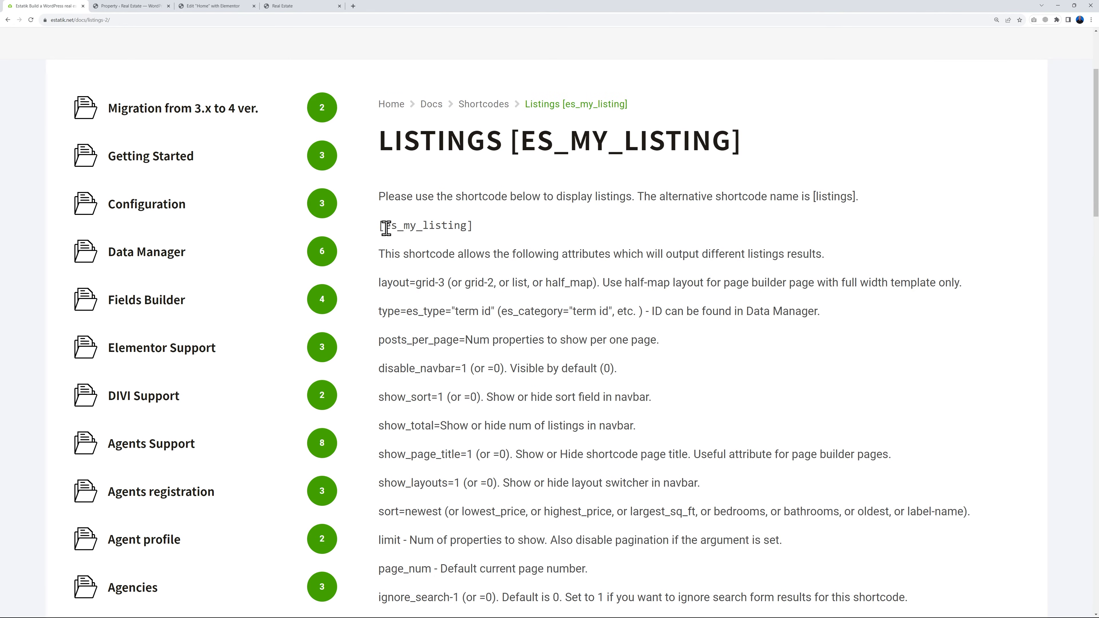
left_click_drag(379, 227, 516, 232)
key("ctrl+c")
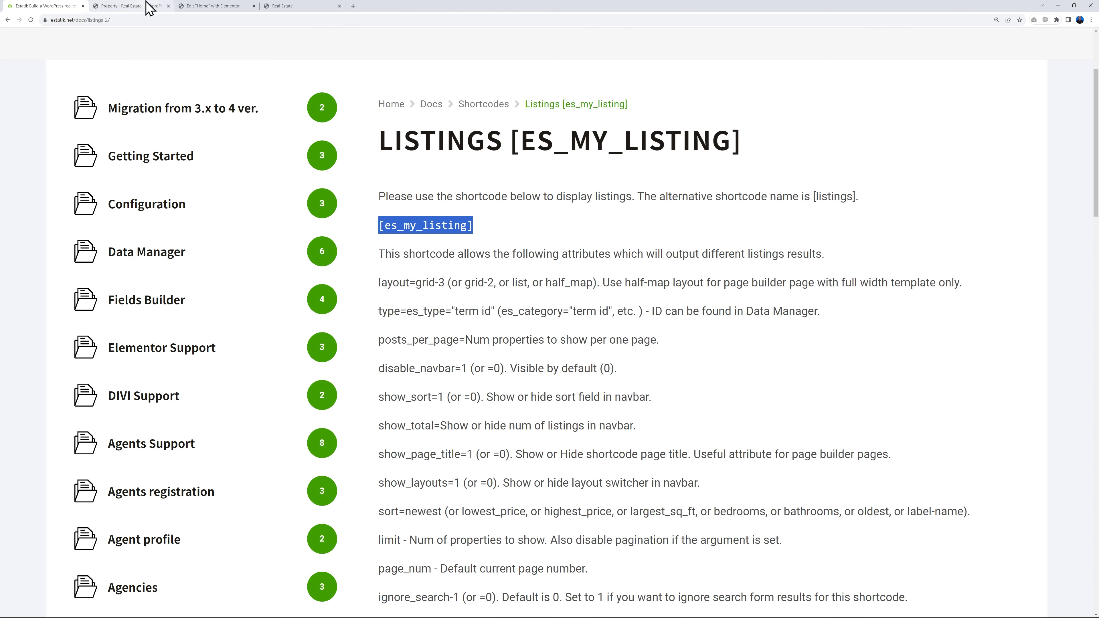
Back in the Elementor editor, add a Shortcode widget to the empty column below Our Work and enter [es_my_listing]
left_click(192, 8)
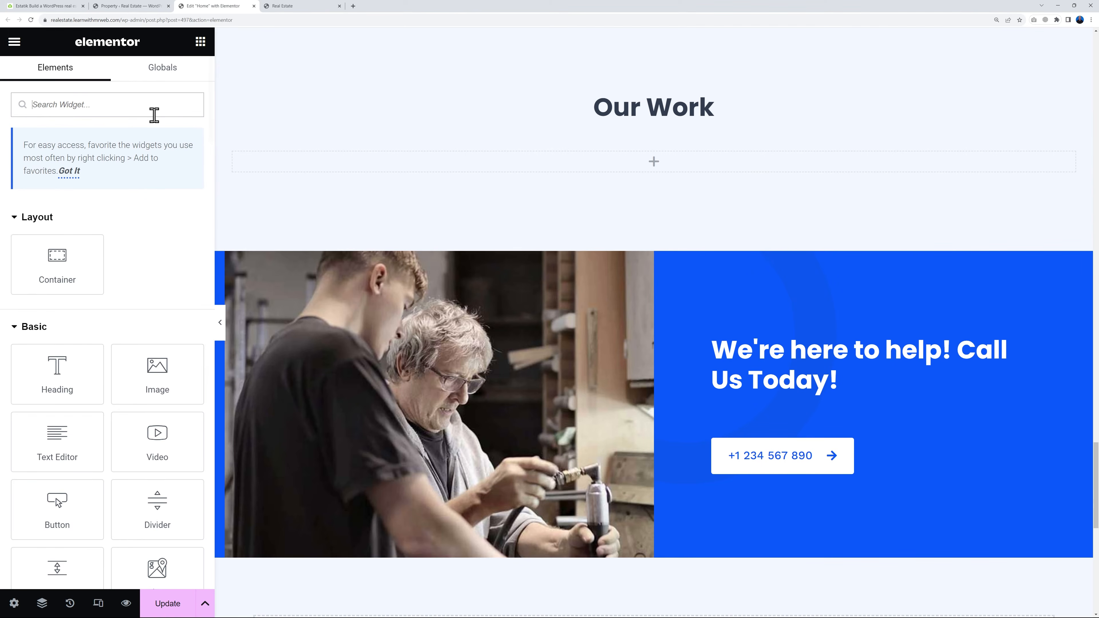
type("short")
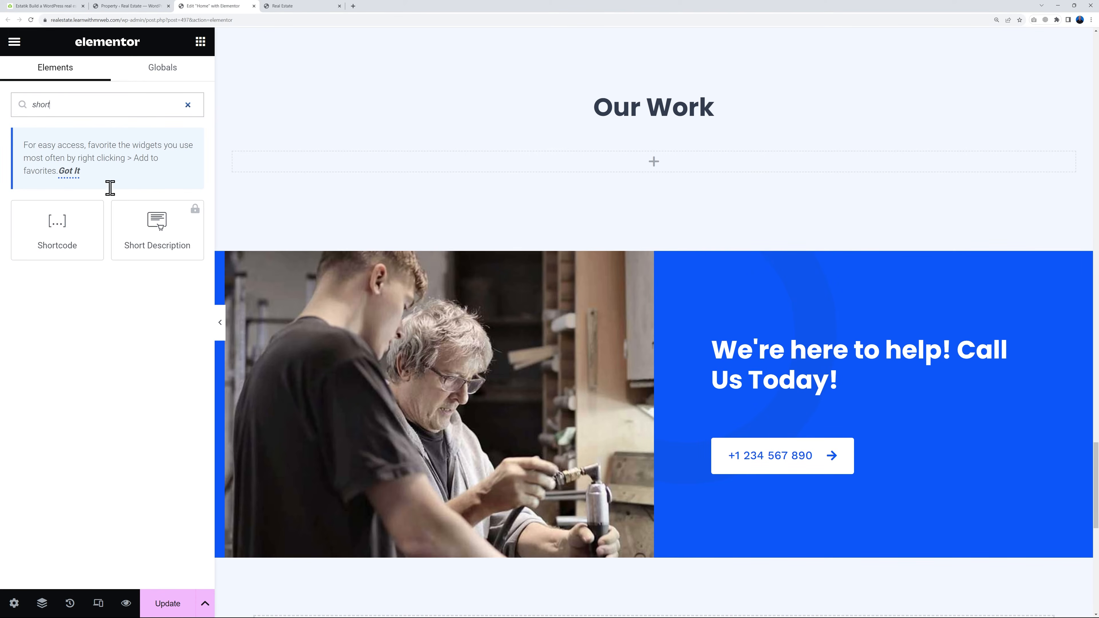
left_click_drag(67, 227, 657, 178)
left_click(123, 226)
key("ctrl+v")
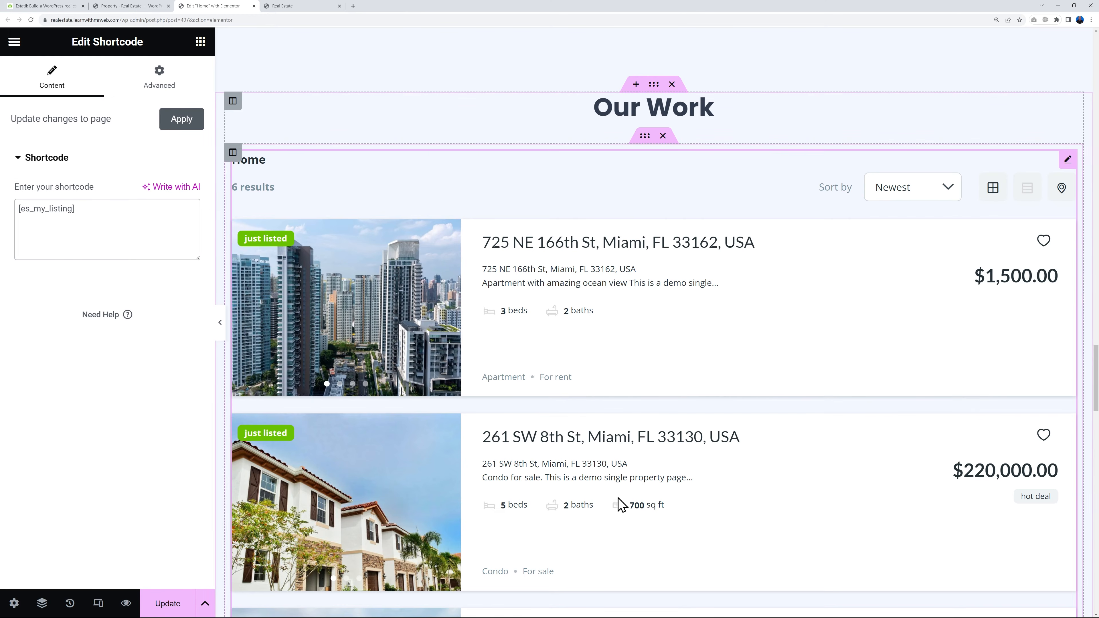
Look up the layout attribute in the Estatik documentation, extend the shortcode to [es_my_listing layout=list], and check the property listings
left_click(44, 6)
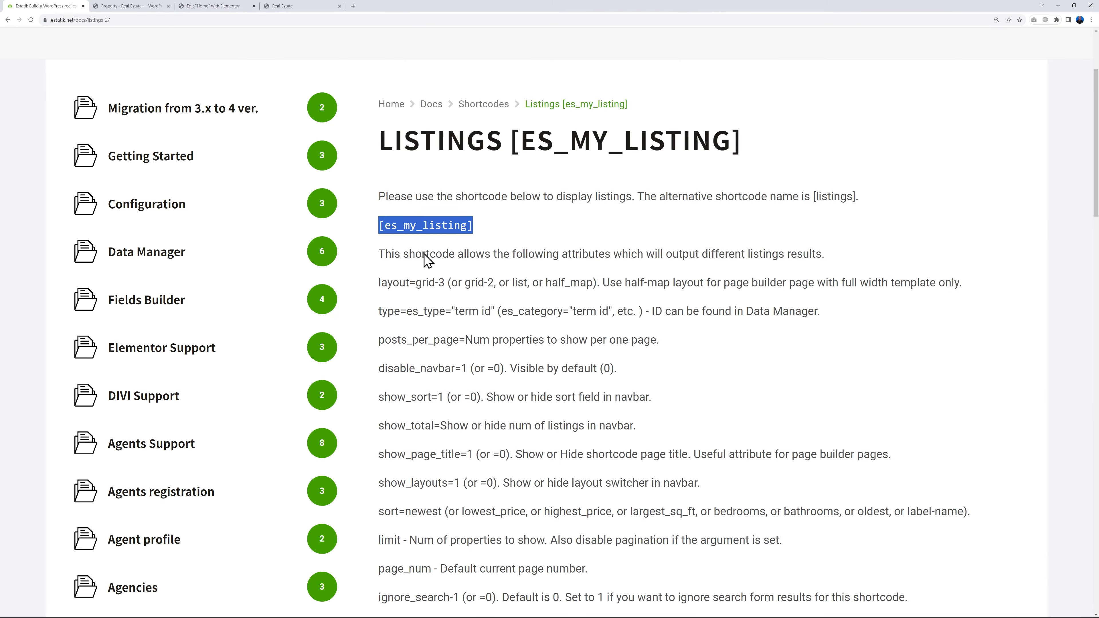
left_click(510, 286)
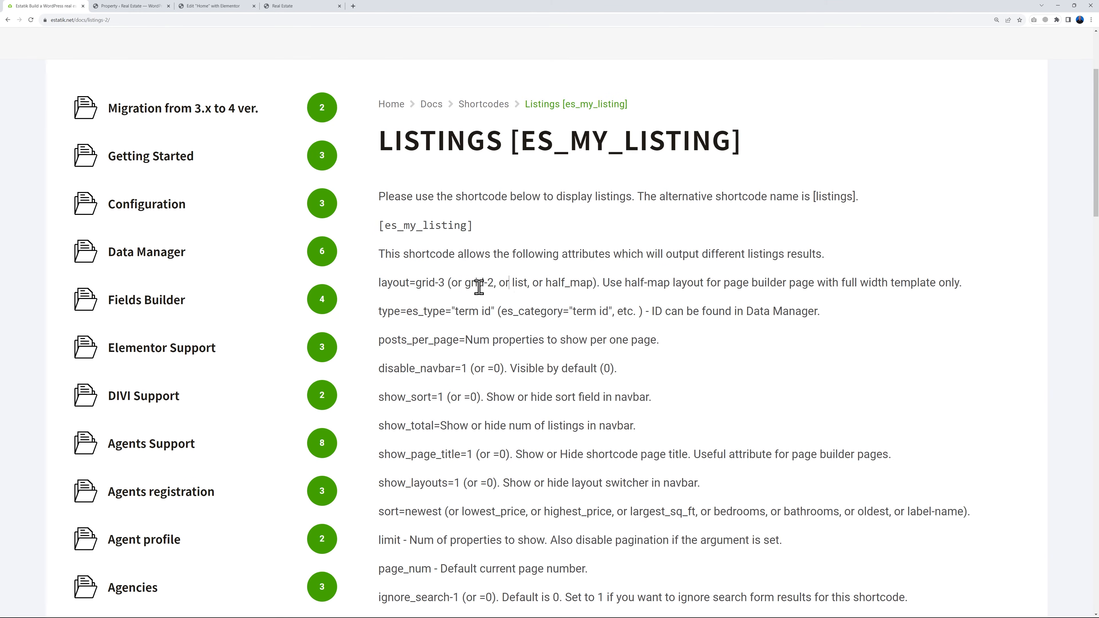
left_click_drag(377, 283, 406, 284)
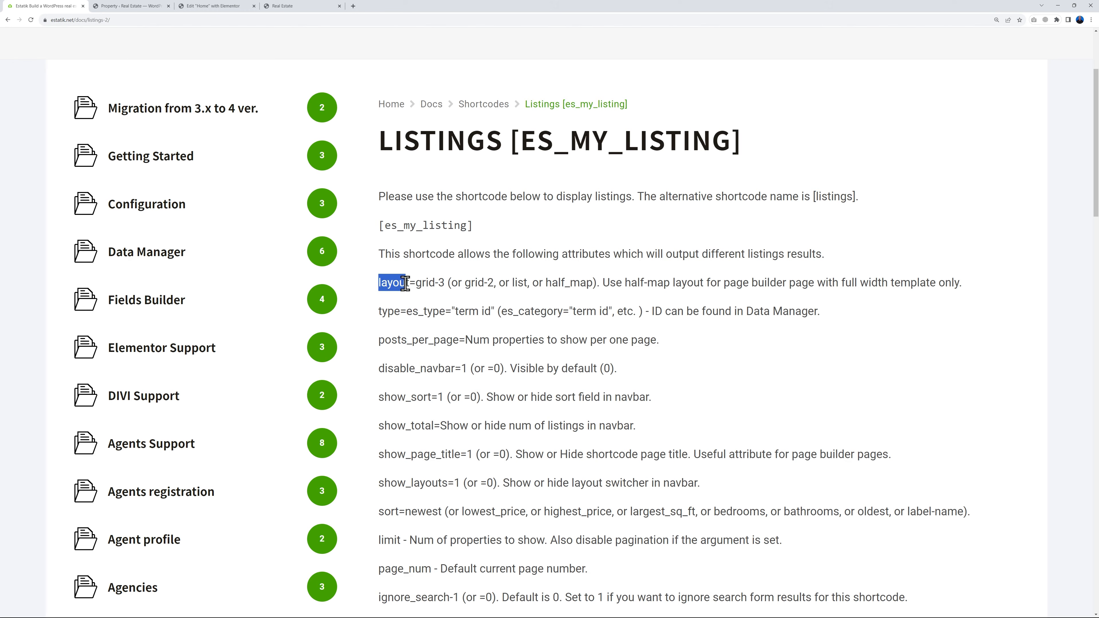
left_click(238, 6)
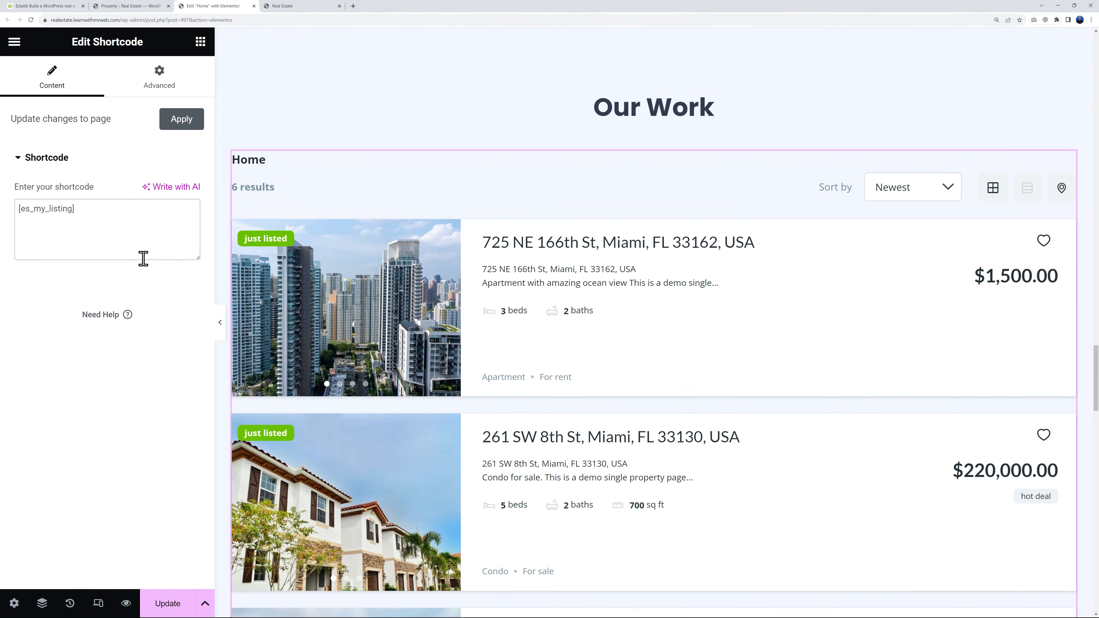
left_click(75, 210)
type("layout=list")
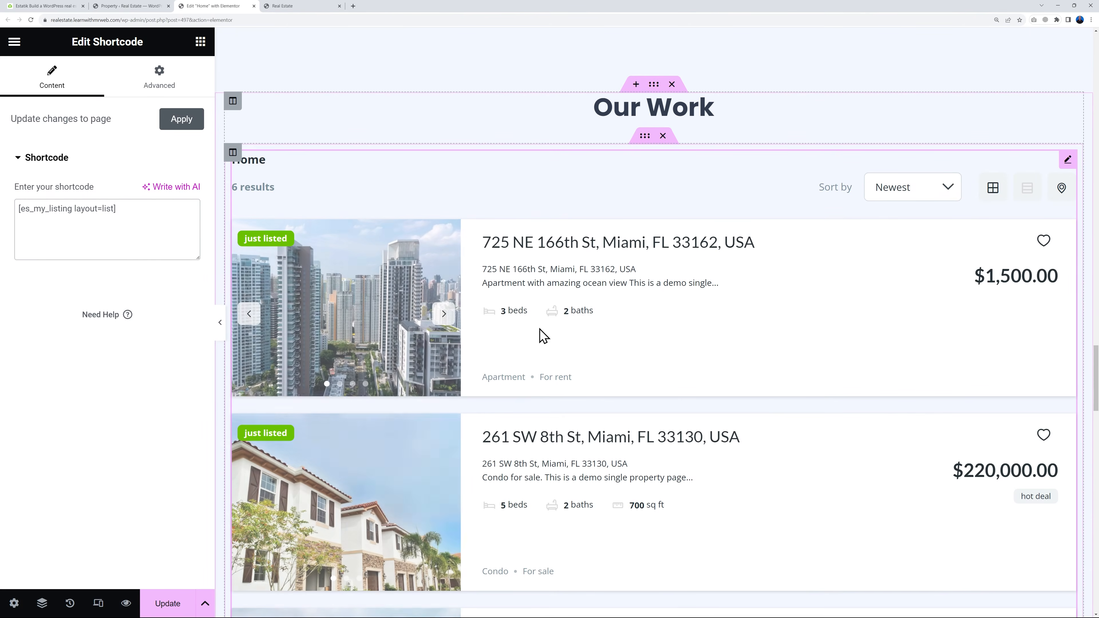
scroll(777, 411, "down", 3)
scroll(775, 413, "down", 1)
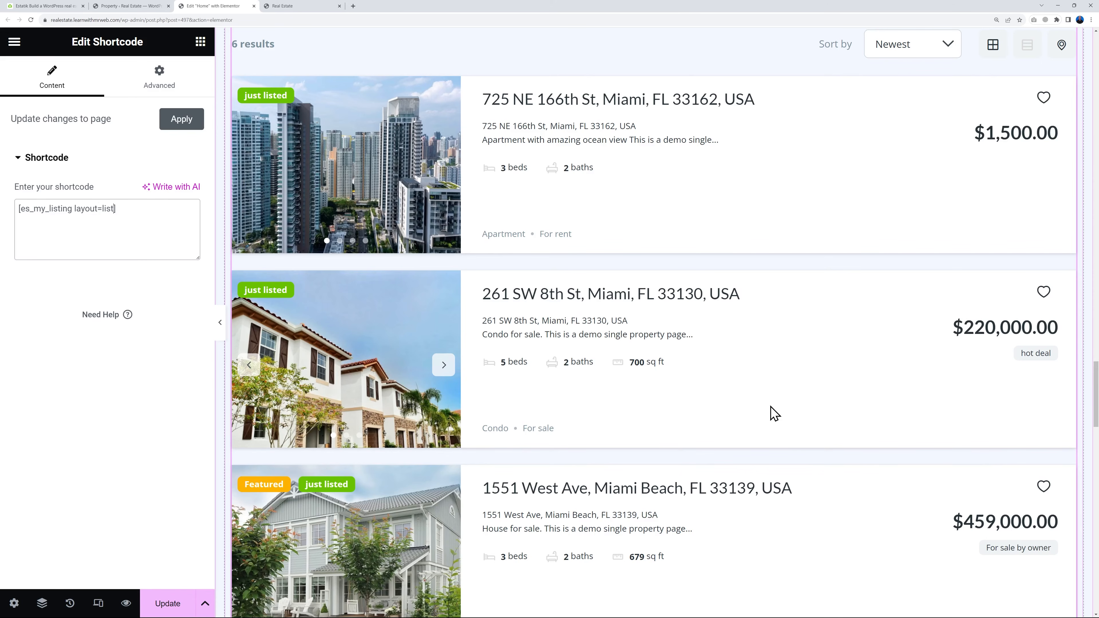
scroll(766, 416, "up", 2)
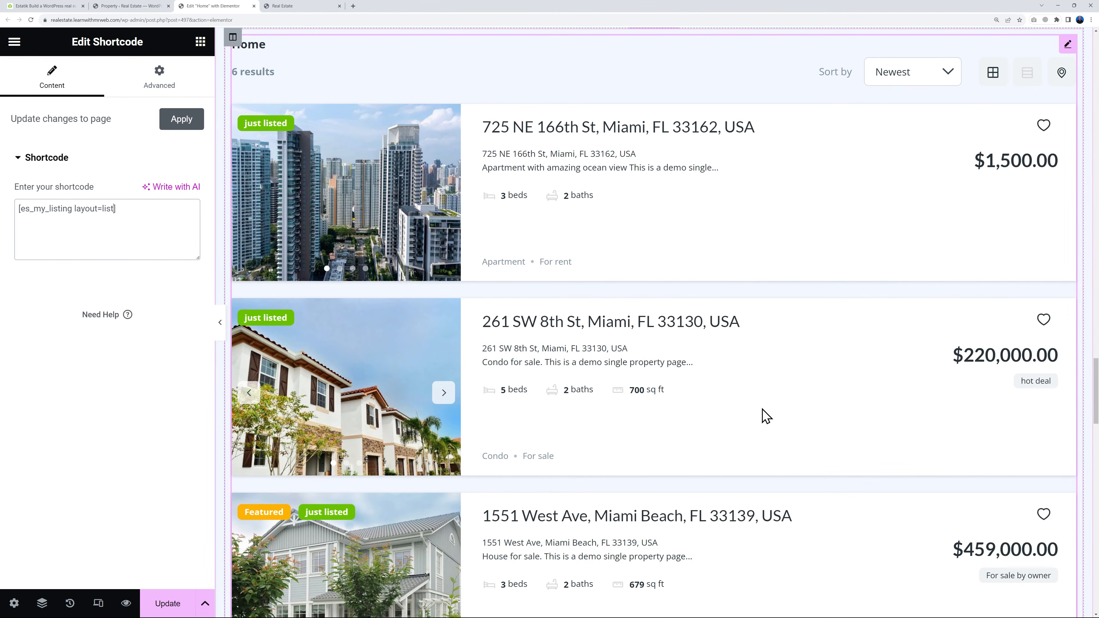
Copy the type=es_type="term id" attribute from the Estatik documentation and add it after layout=list in the Our Work shortcode
left_click(76, 7)
left_click(462, 338)
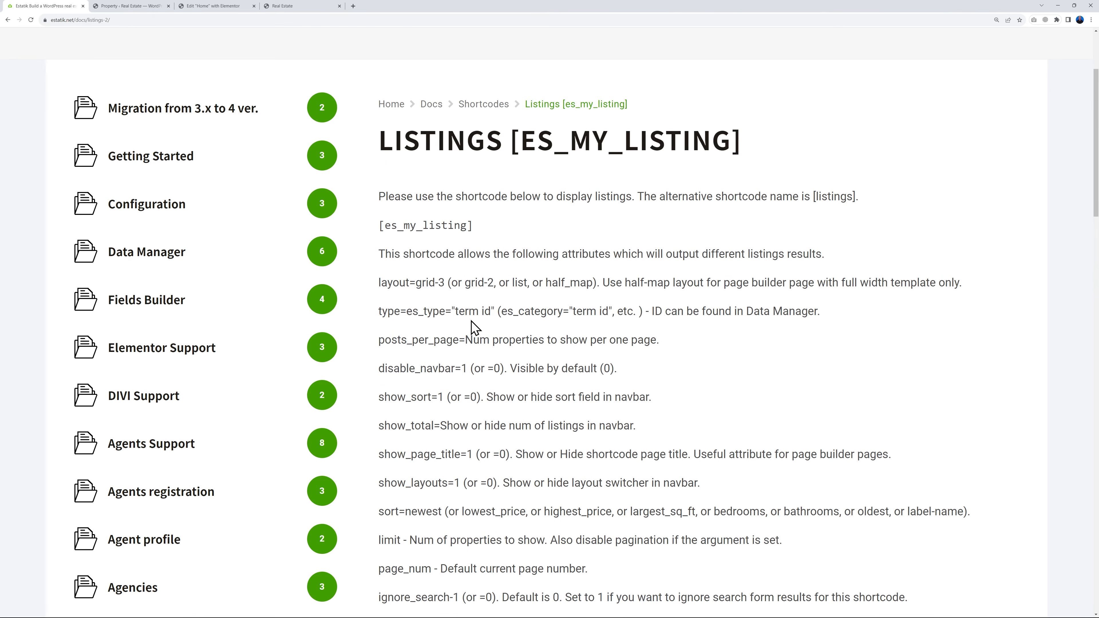
left_click_drag(379, 314, 489, 315)
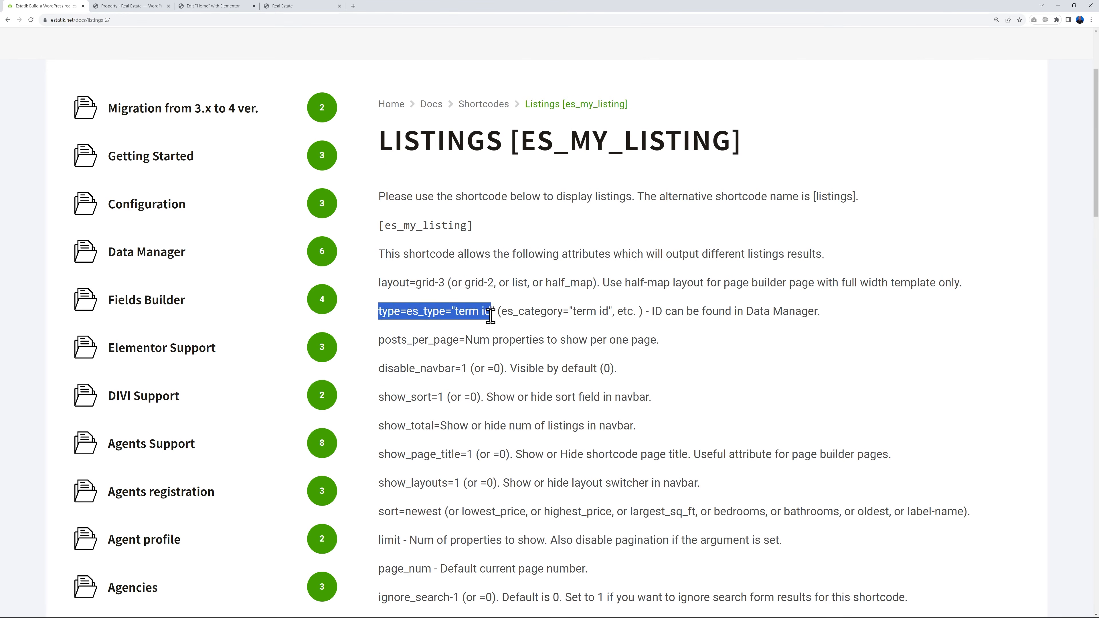
left_click(212, 7)
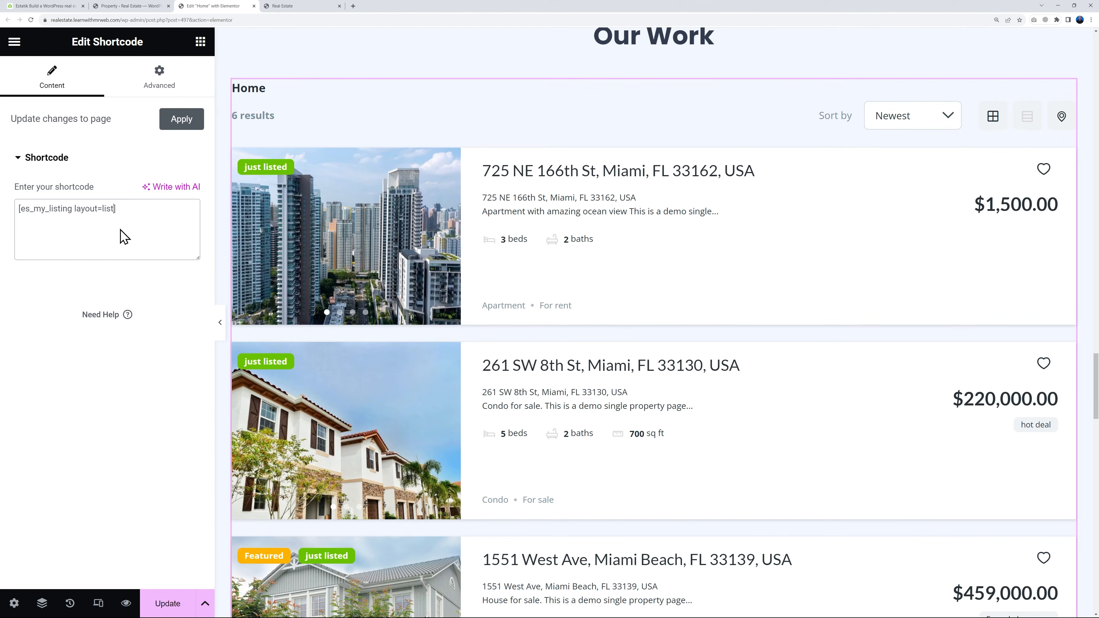
type("type=es_type \"term id\"")
Look up the term IDs of the property types in Estatik's Data manager on the WordPress dashboard
left_click(133, 8)
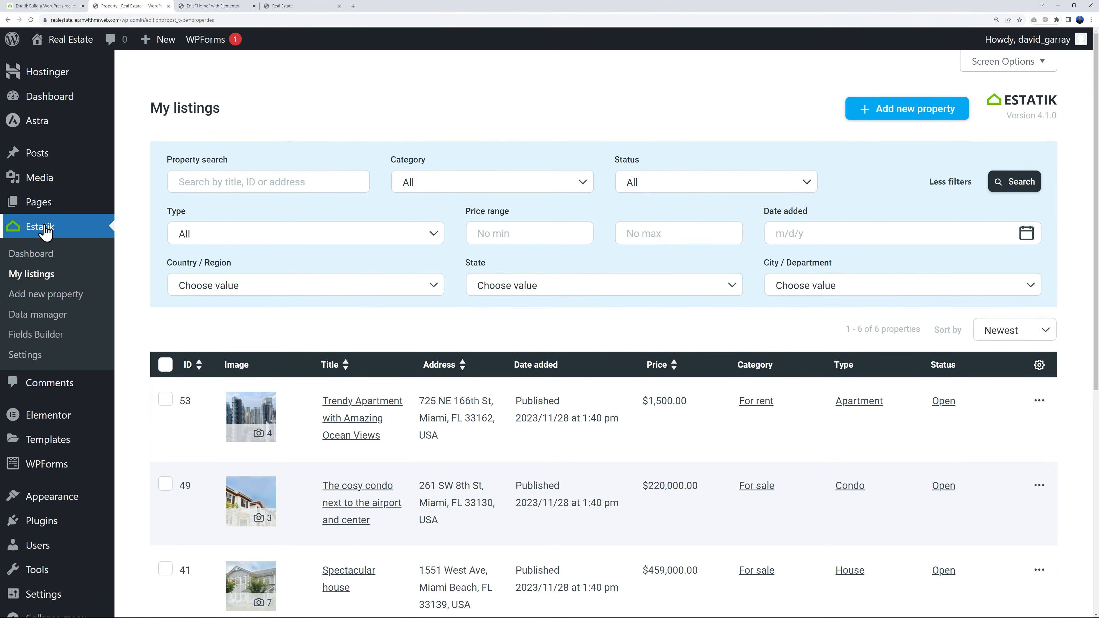
left_click(45, 323)
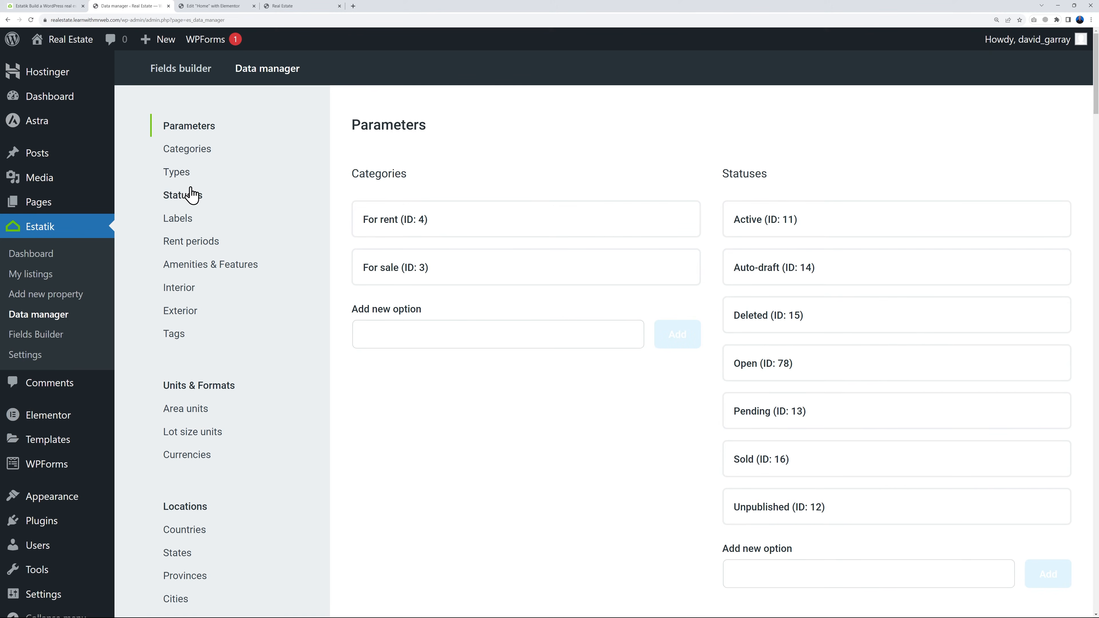
left_click(214, 6)
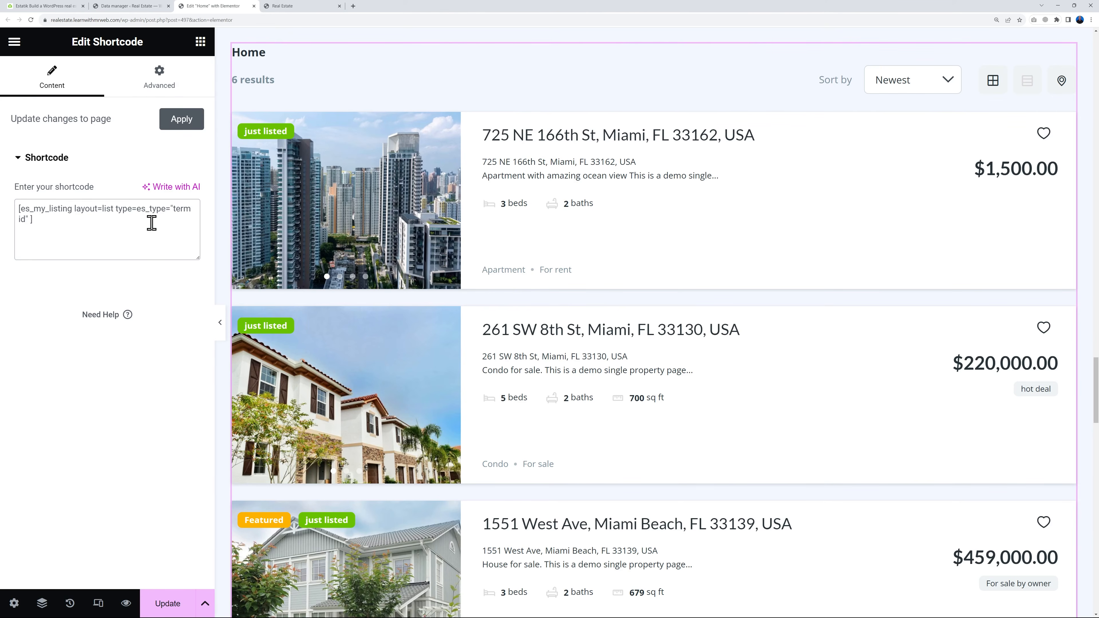
left_click(154, 6)
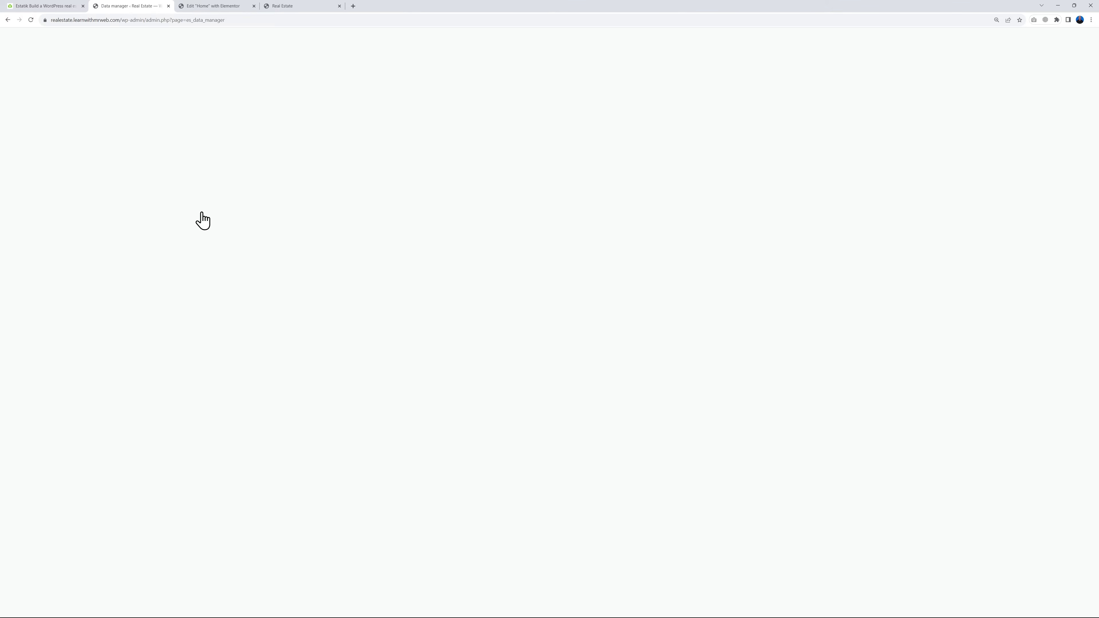
left_click(182, 181)
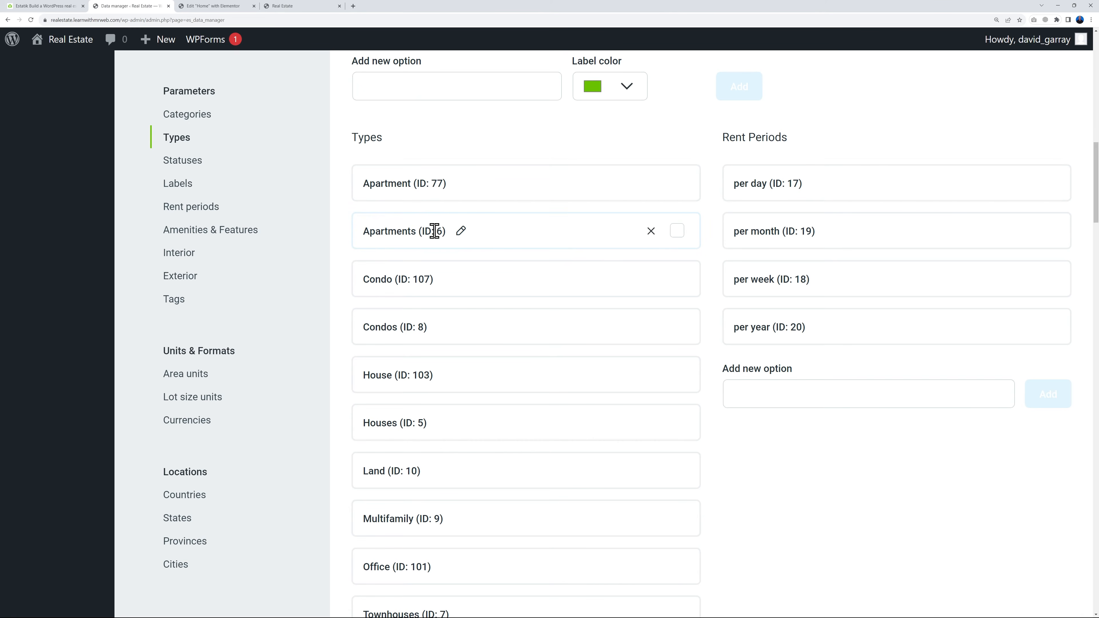
Back in the Elementor editor, replace the term id placeholder so the shortcode reads [es_my_listing layout=list type=es_type="6" ]
left_click(212, 6)
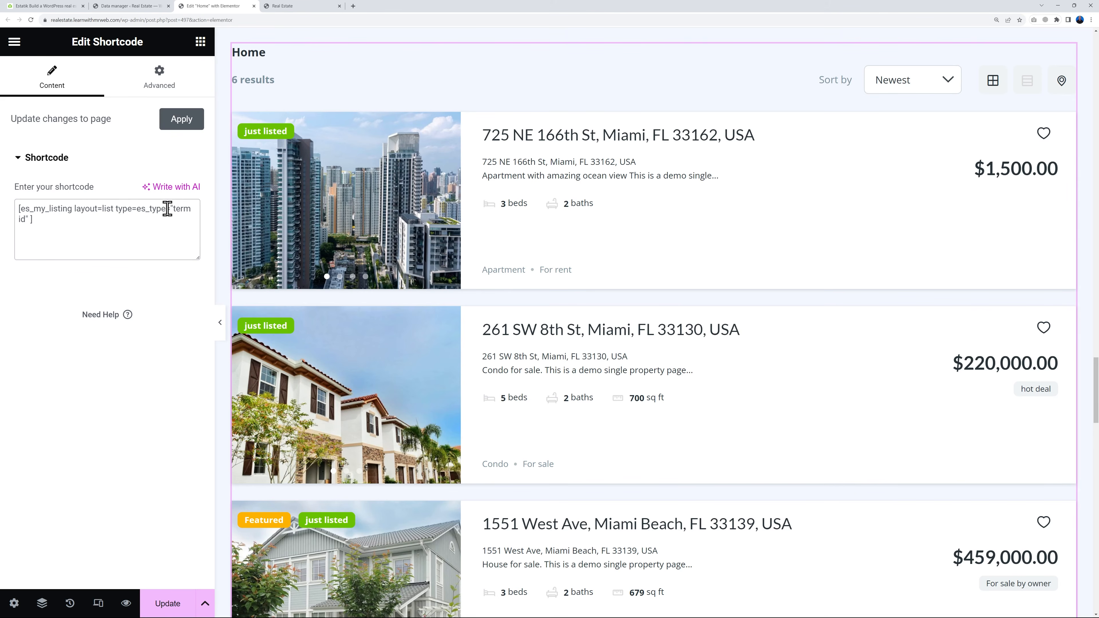
key("Delete")
key("Delete")
key("Delete")
key("Delete")
key("Delete")
key("Delete")
key("Delete")
type("6")
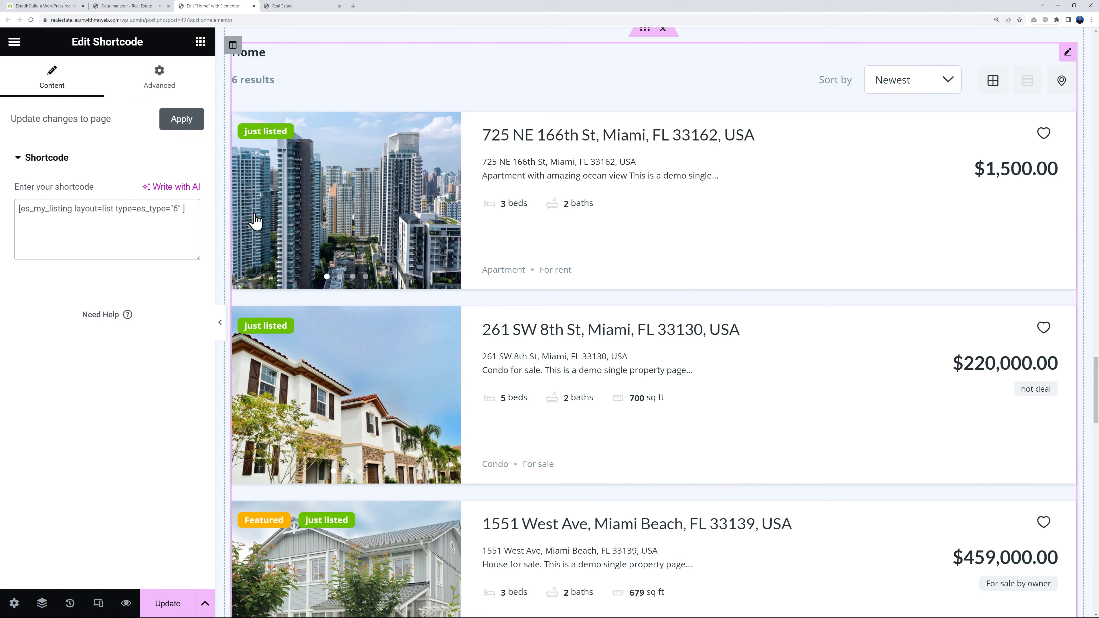
Review the es_type and es_category attributes in the Estatik documentation and the matching type and category IDs in Data manager
left_click(130, 7)
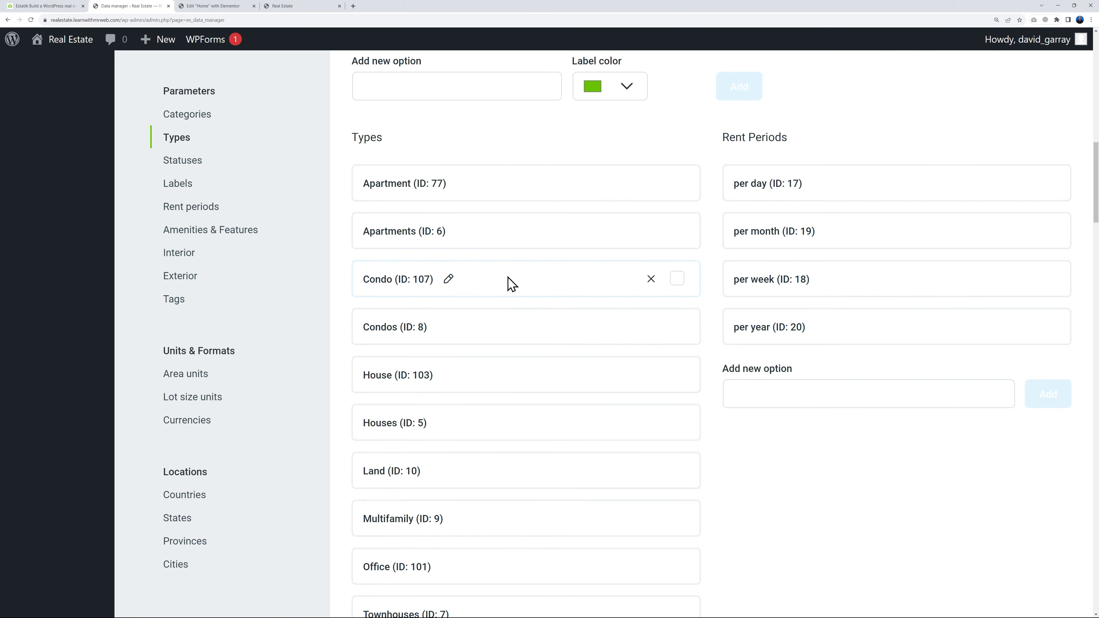
left_click(212, 6)
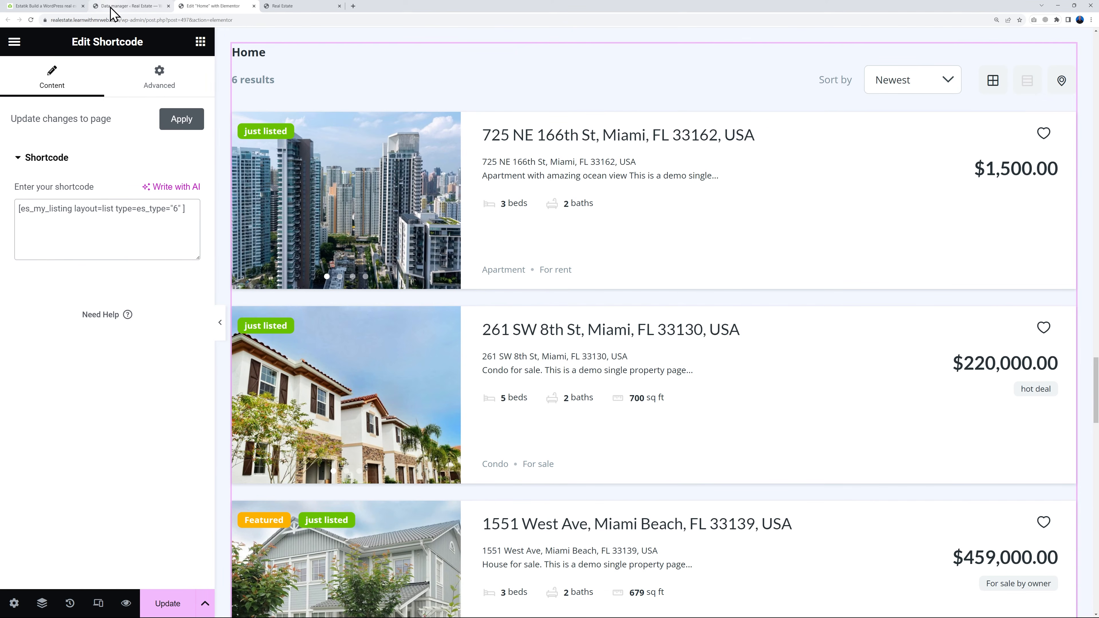
left_click(124, 7)
left_click(55, 7)
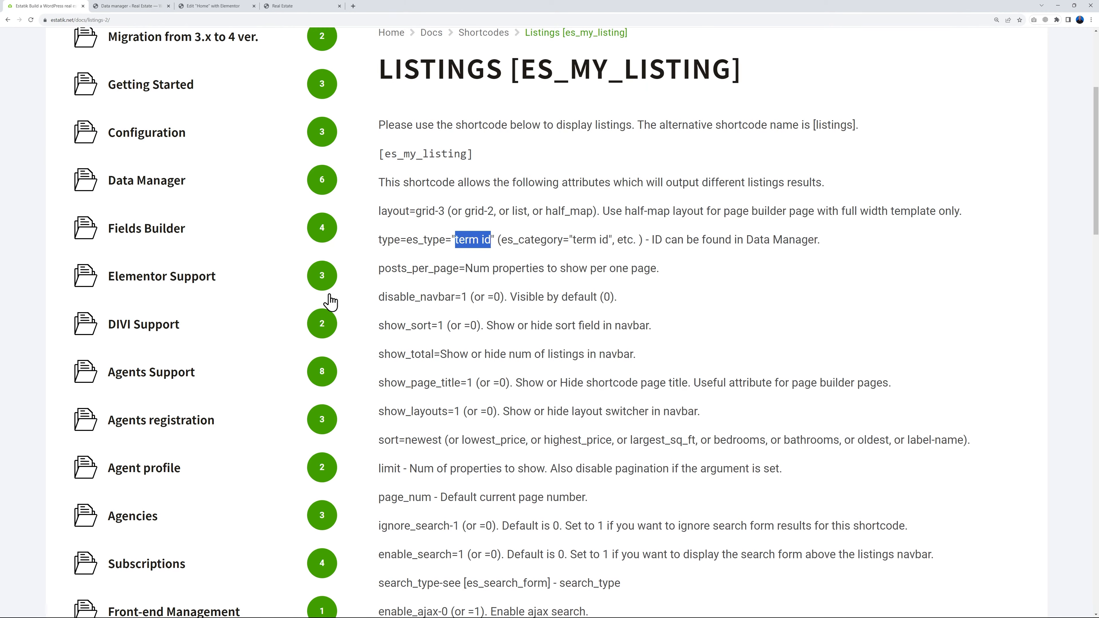
left_click(511, 264)
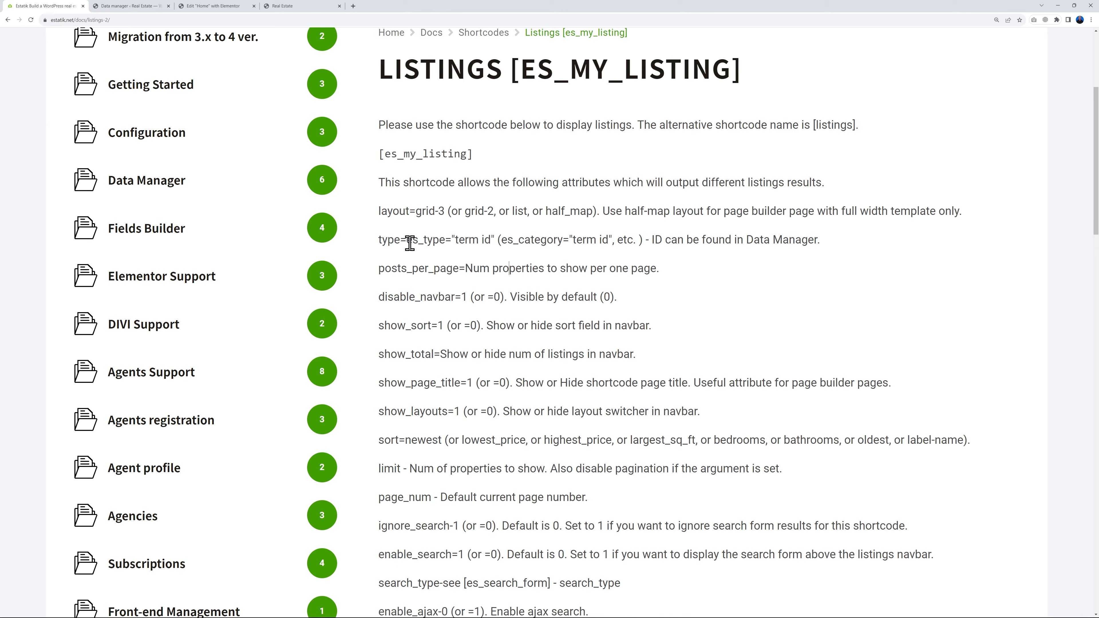
left_click_drag(408, 243, 565, 240)
left_click(480, 267)
left_click(566, 264)
left_click(116, 7)
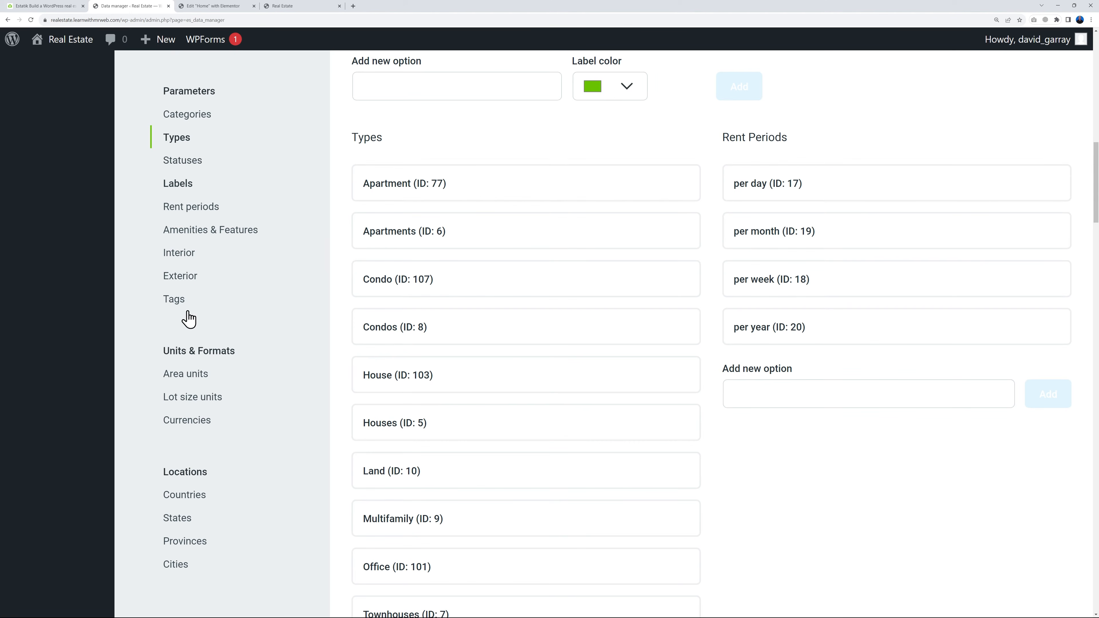
left_click(187, 121)
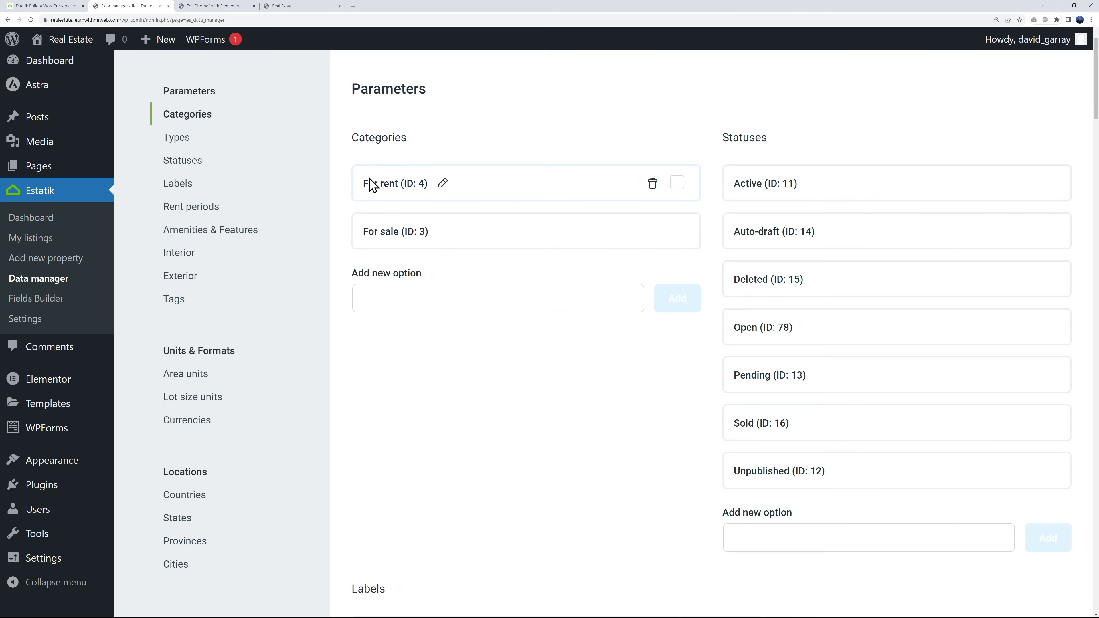
Save the Home page with the edited shortcode in Elementor and look over the listings and surrounding sections
left_click(219, 7)
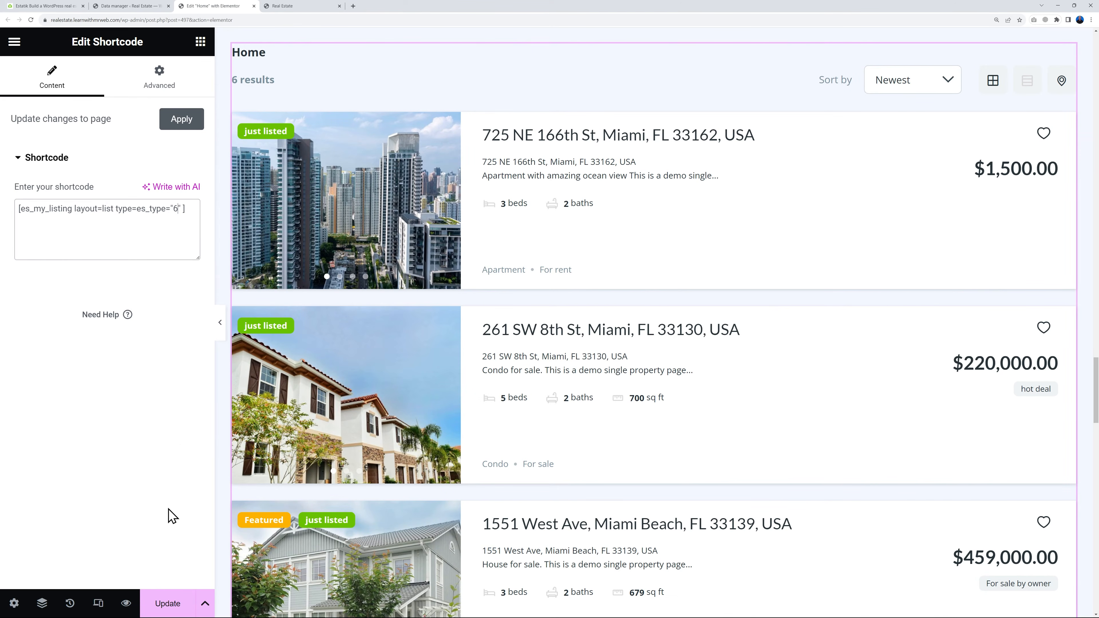
left_click(169, 603)
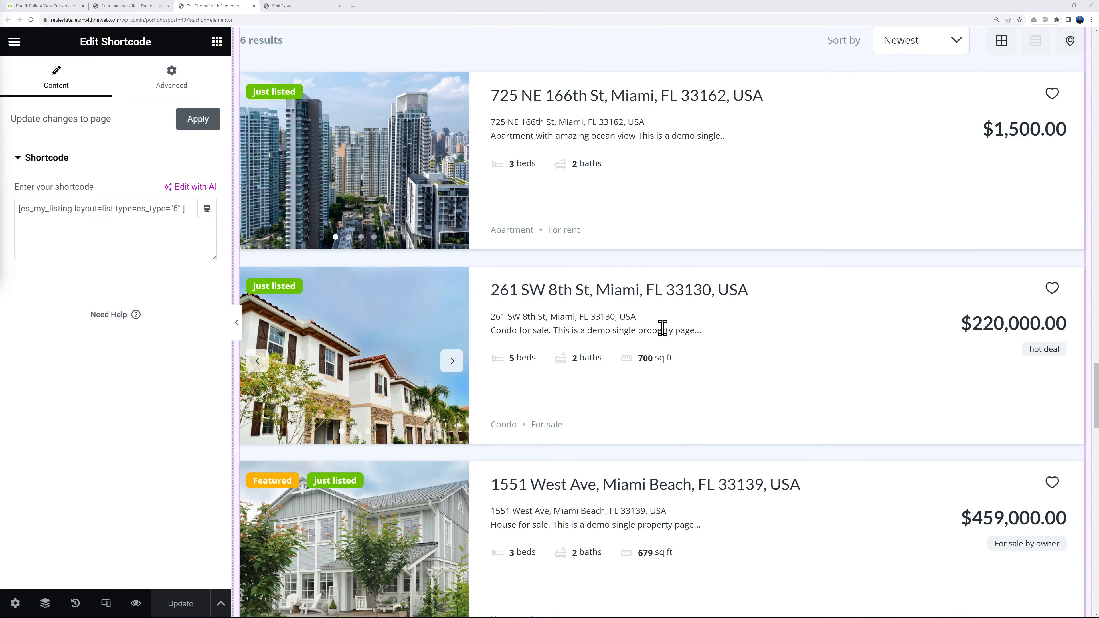
scroll(768, 368, "down", 10)
scroll(770, 376, "down", 8)
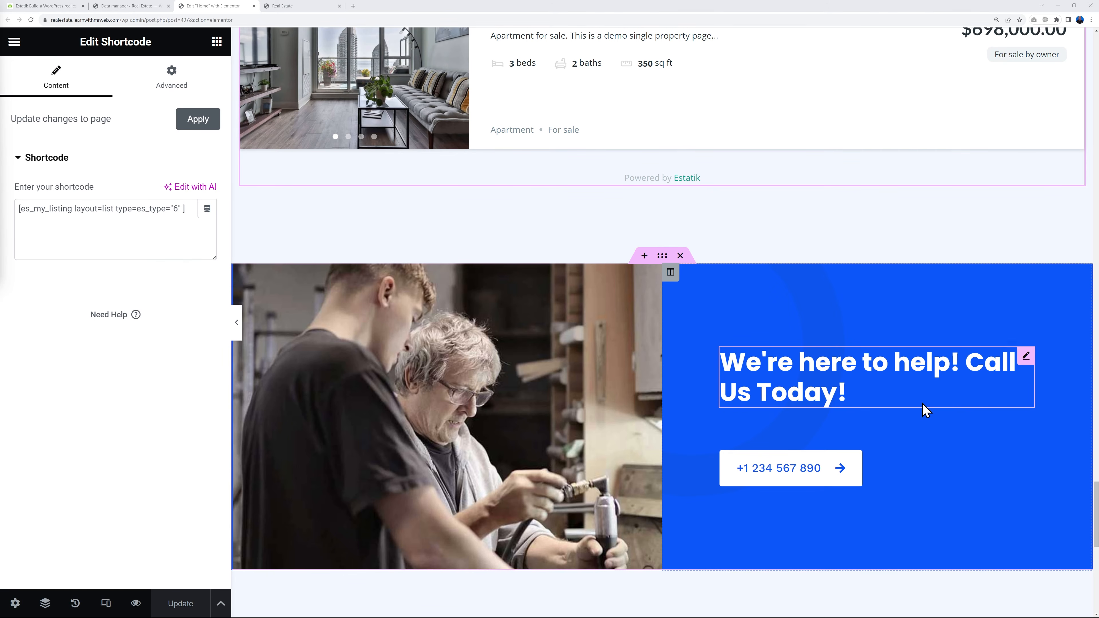
scroll(923, 403, "up", 20)
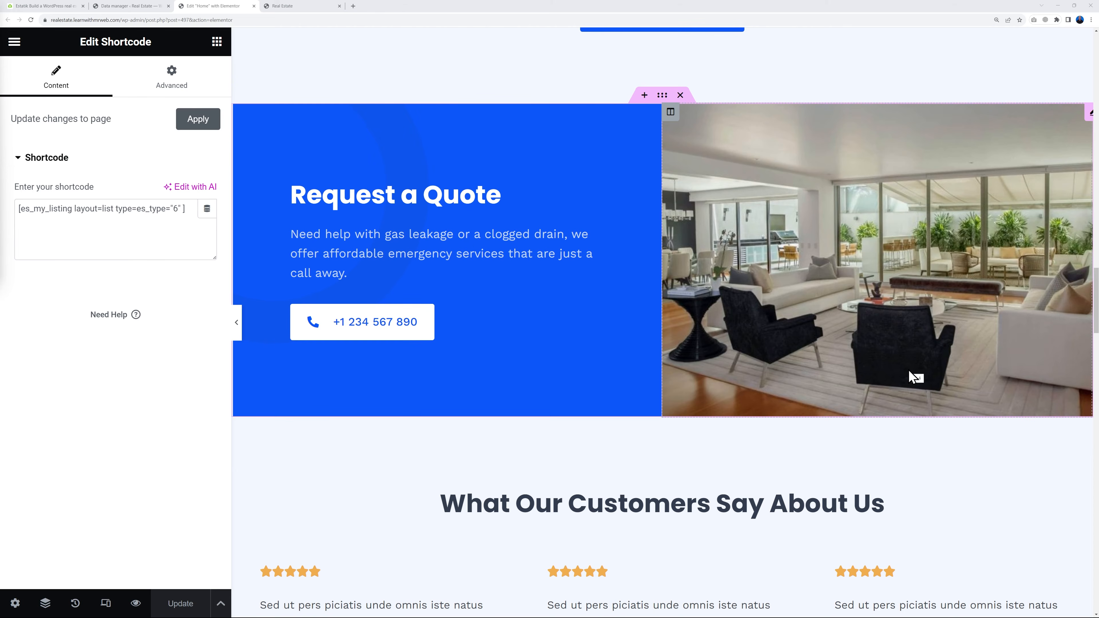
Delete the column with the workshop photo from the "We're here to help! Call Us Today!" section
scroll(913, 376, "down", 15)
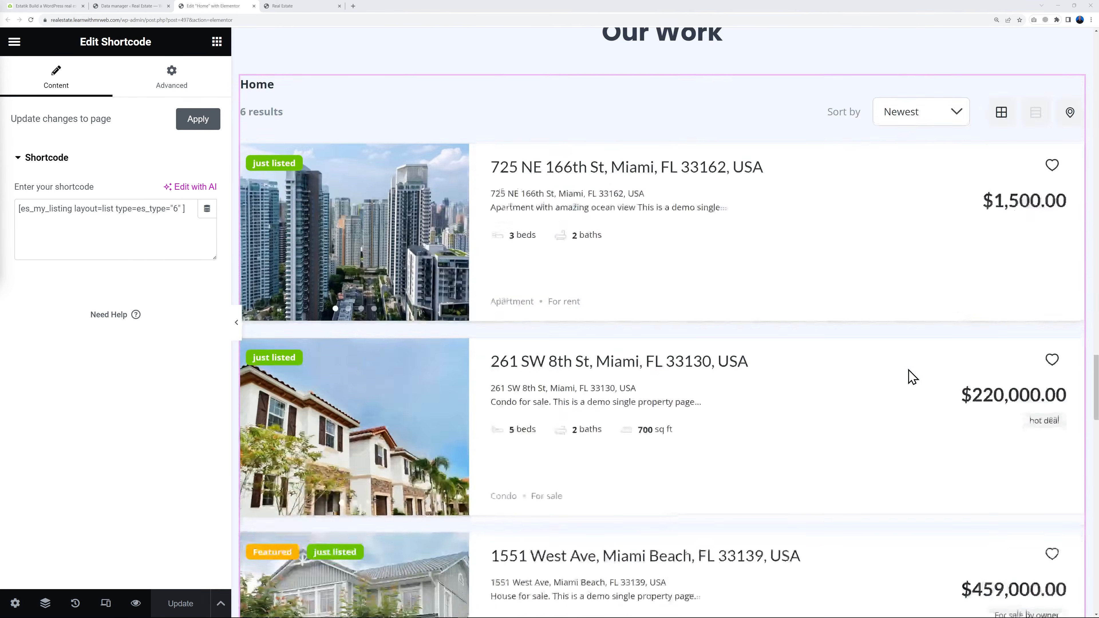
scroll(913, 376, "down", 15)
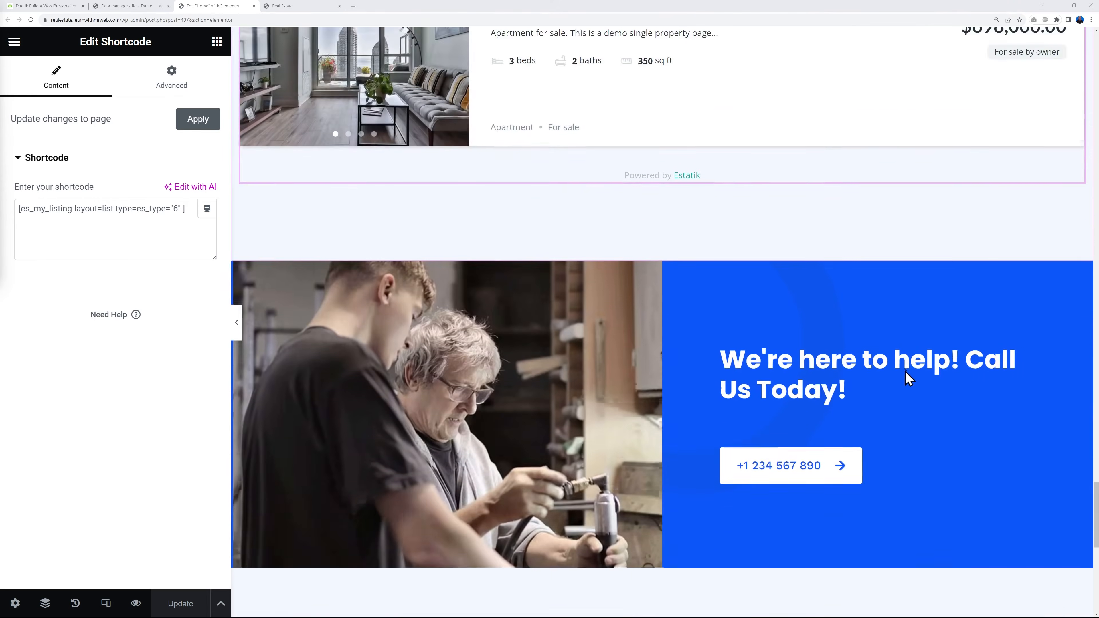
scroll(908, 378, "down", 2)
right_click(246, 213)
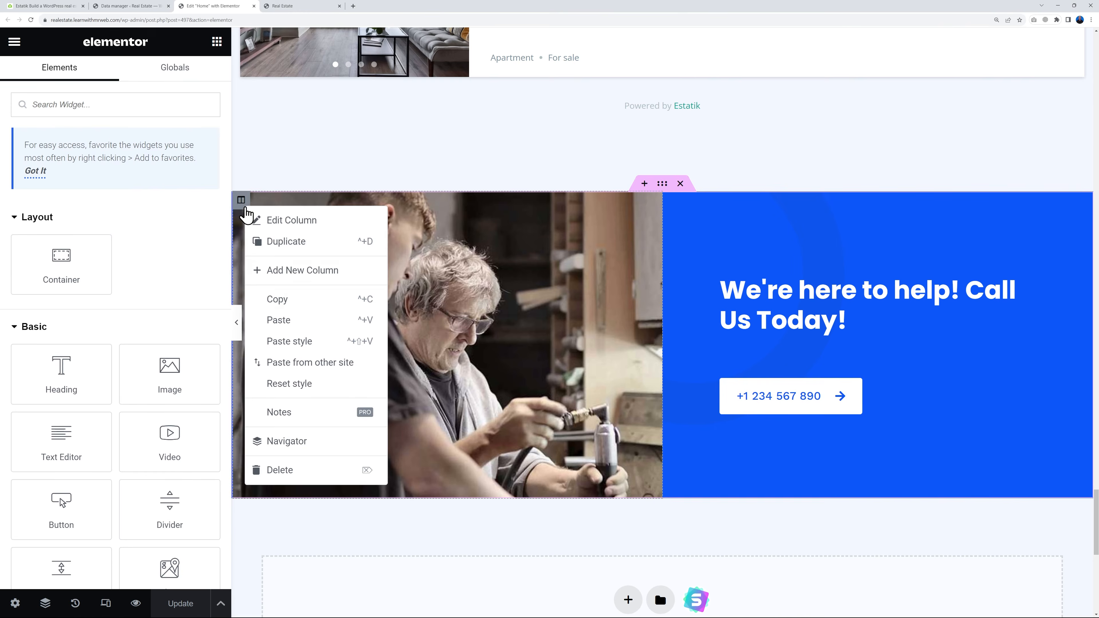
left_click(279, 471)
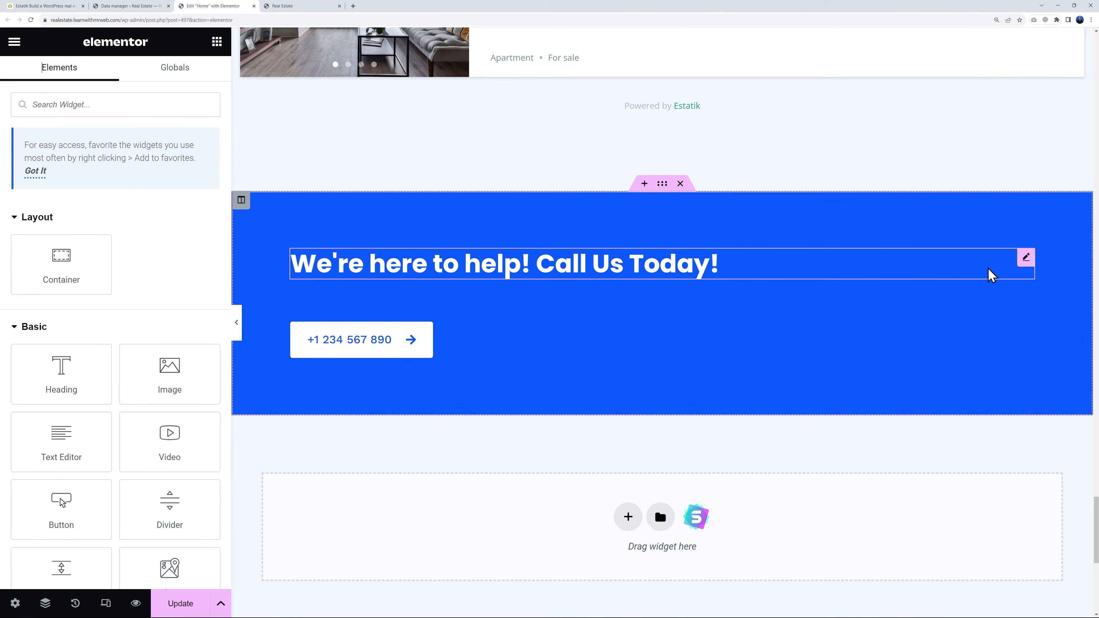
Centre-align the "We're here to help! Call Us Today!" heading and its phone number button, and update the page
left_click(1026, 258)
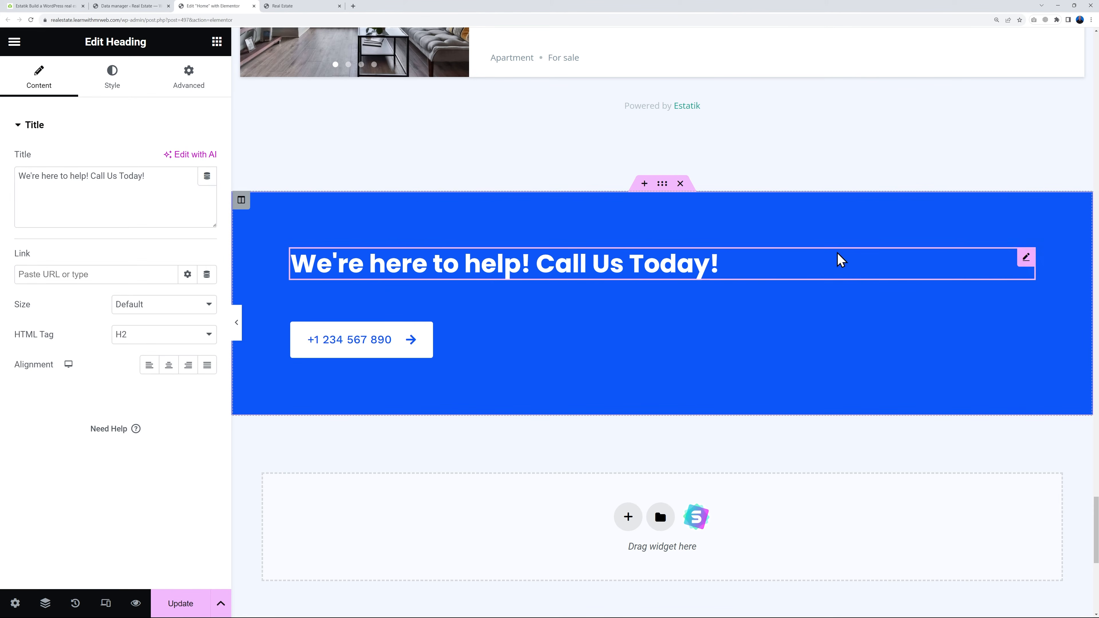
left_click(167, 368)
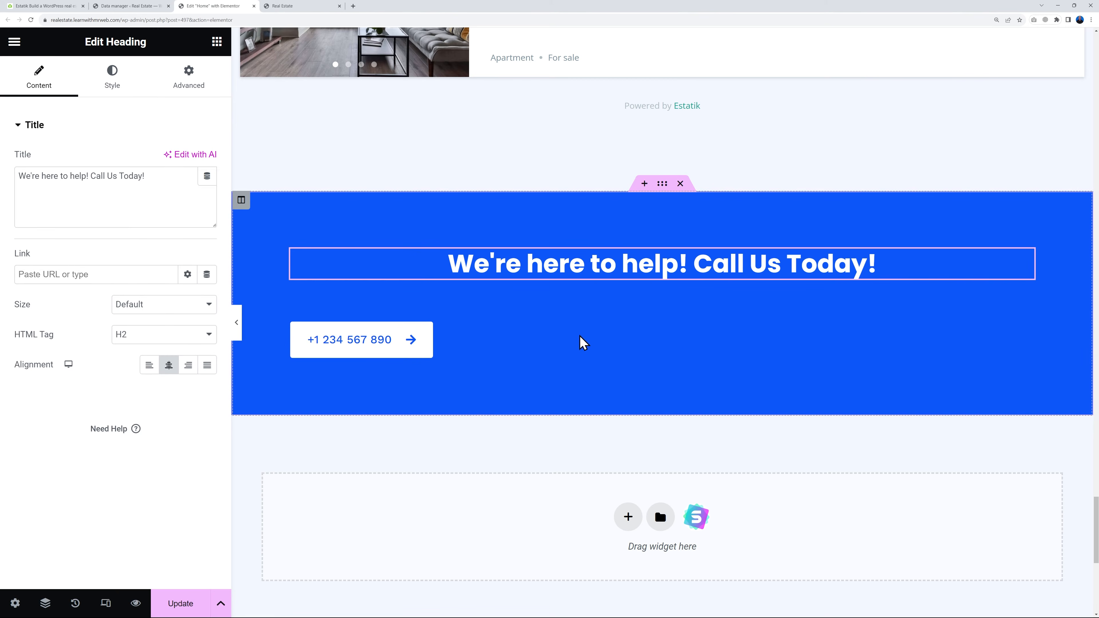
left_click(465, 355)
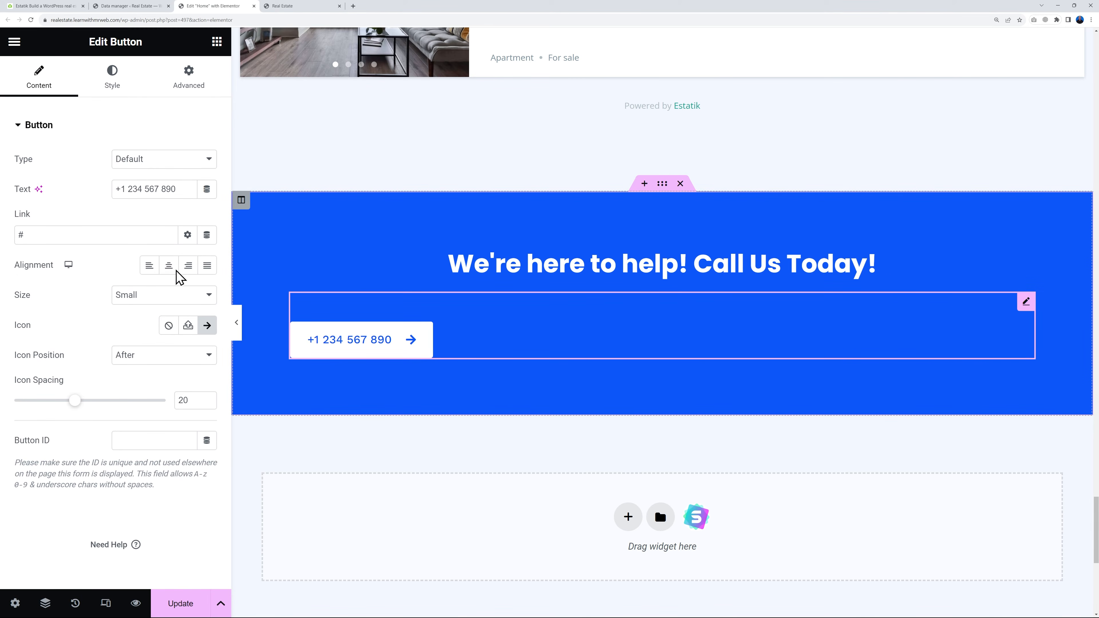
left_click(169, 266)
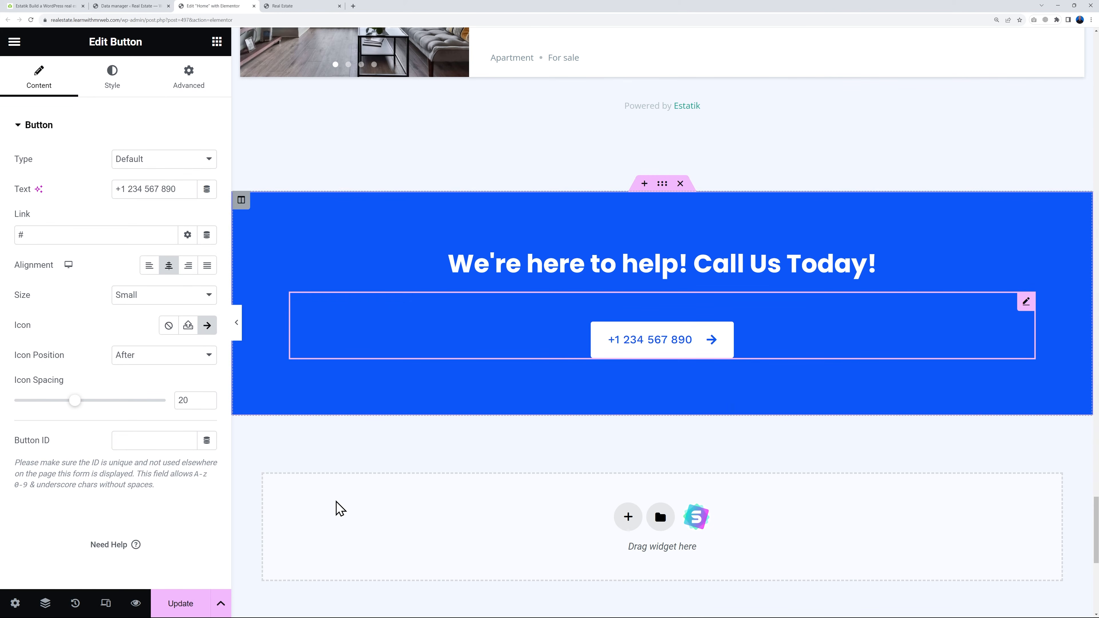
left_click(180, 602)
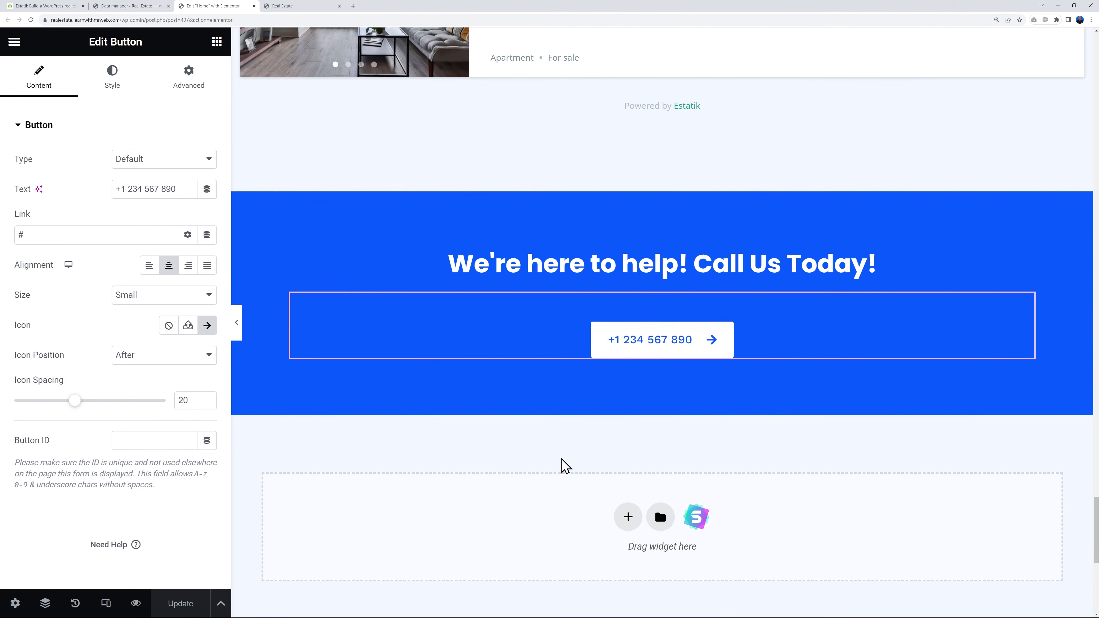
Reload the live home page and review its sections from the hero down through the Our Work property listings
left_click(298, 8)
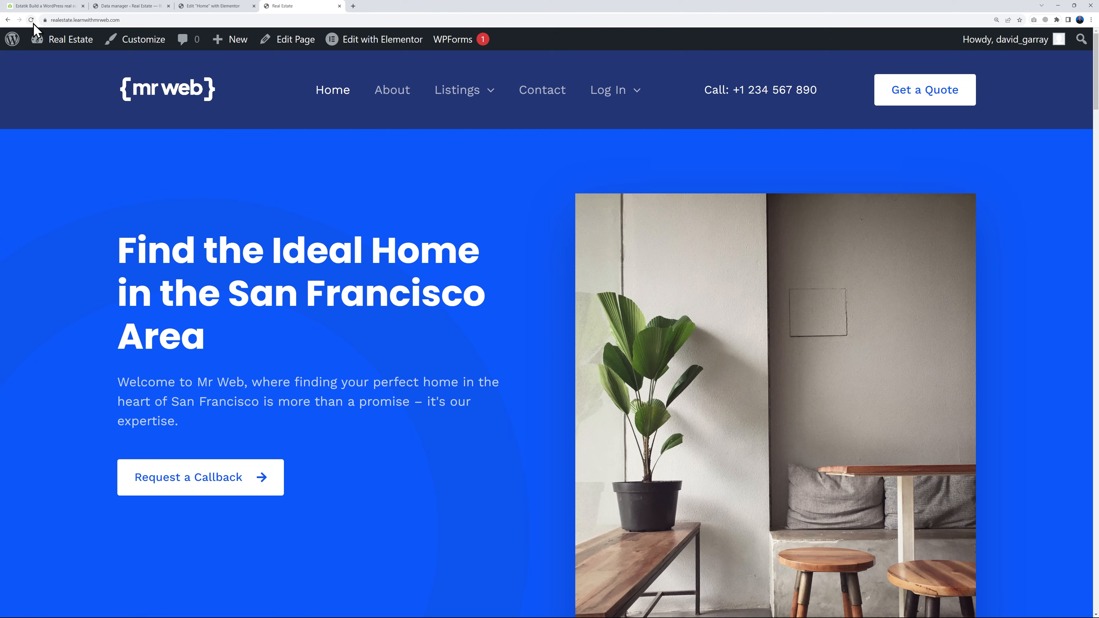
left_click(32, 22)
scroll(964, 363, "down", 10)
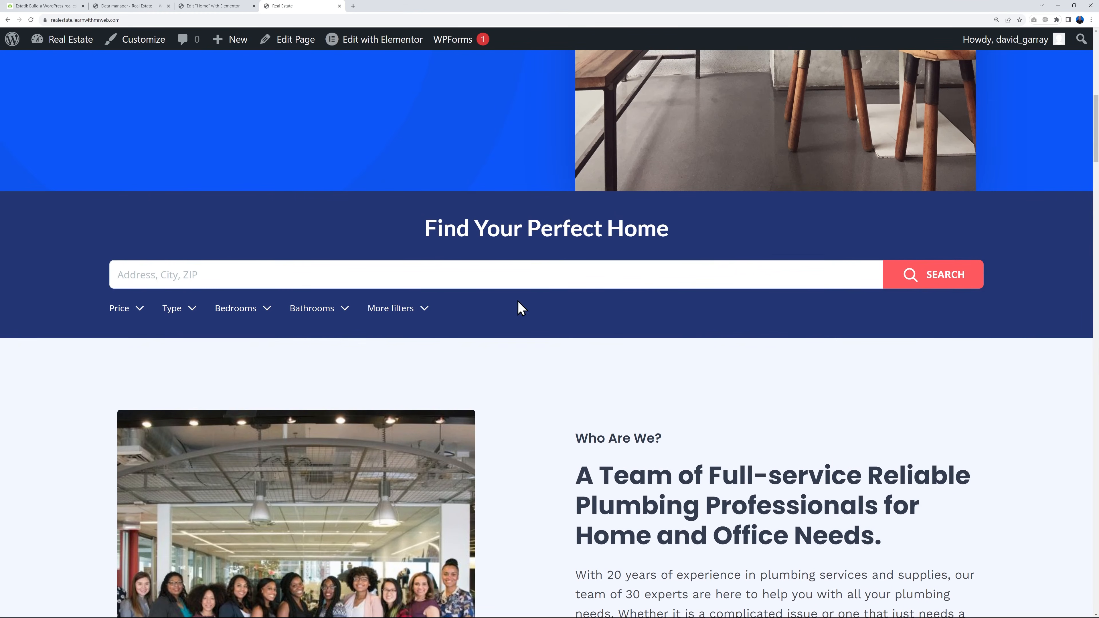
scroll(755, 288, "down", 6)
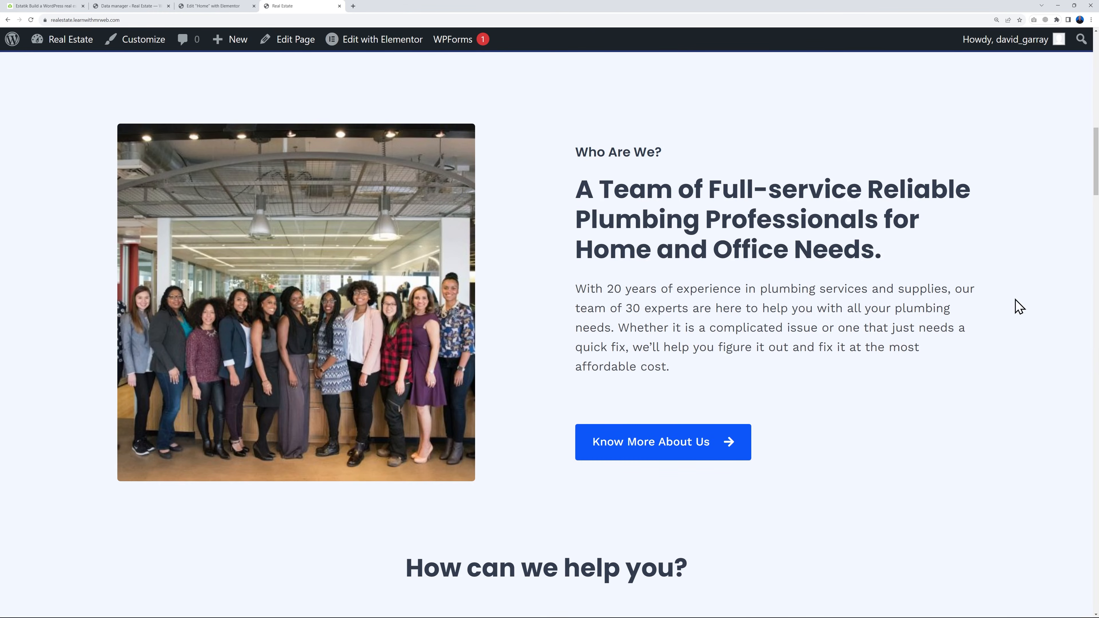
scroll(1012, 299, "down", 13)
scroll(1043, 316, "down", 10)
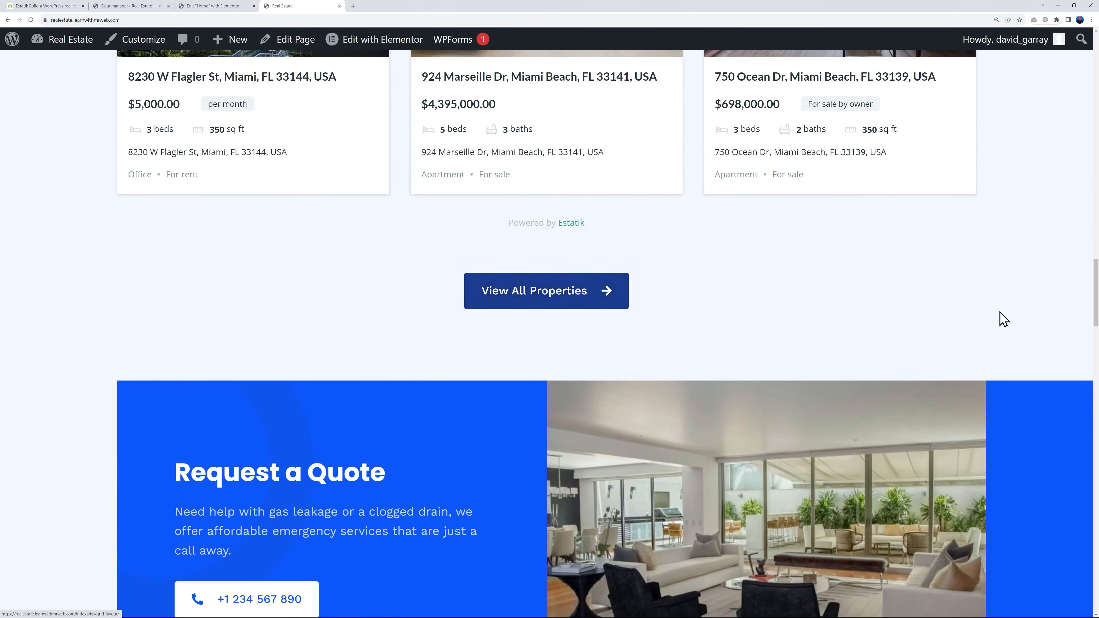
scroll(1004, 320, "down", 5)
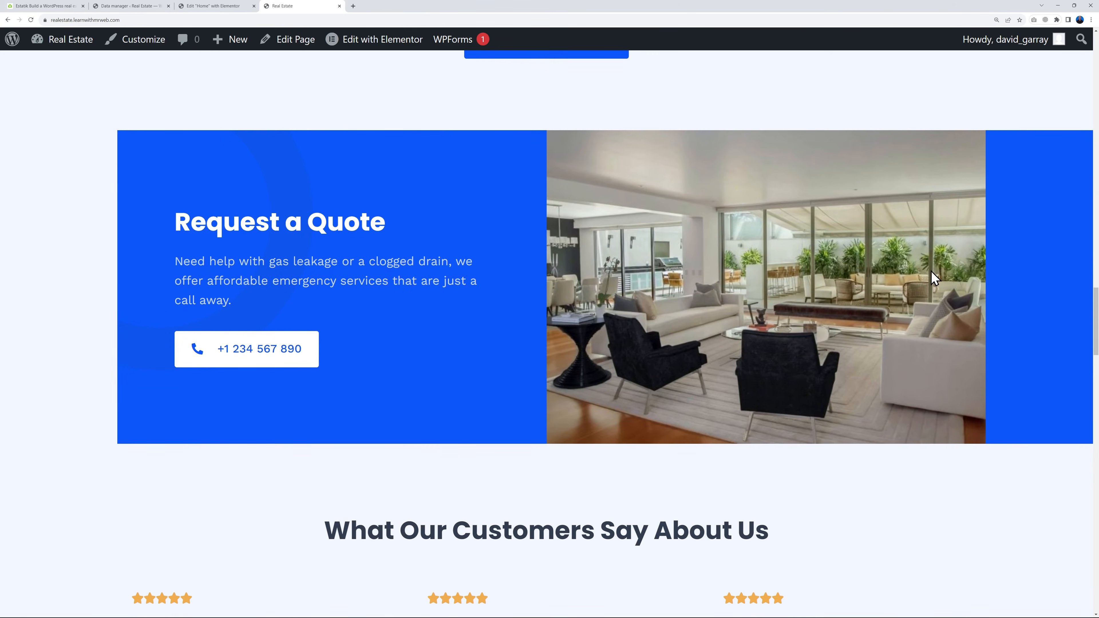
scroll(1004, 277, "down", 6)
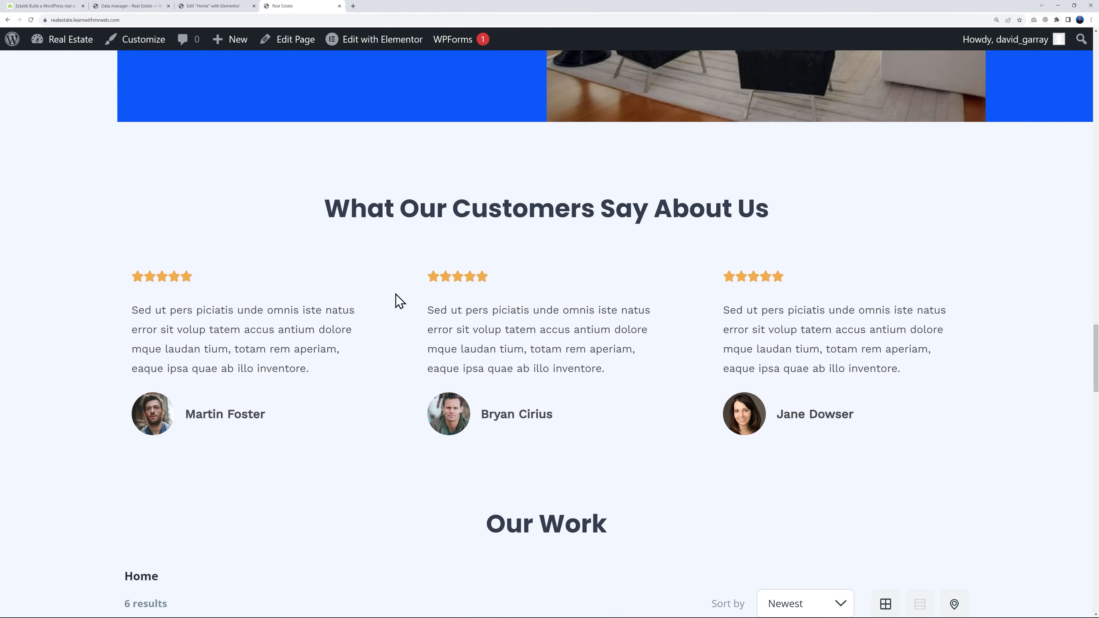
scroll(1050, 400, "down", 8)
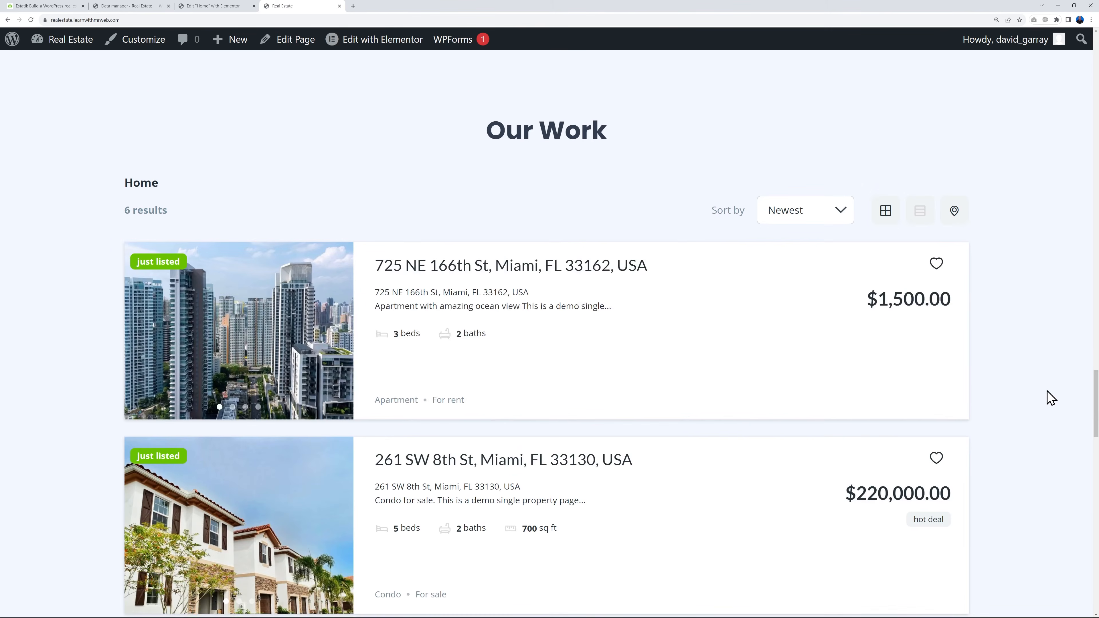
scroll(1050, 395, "down", 13)
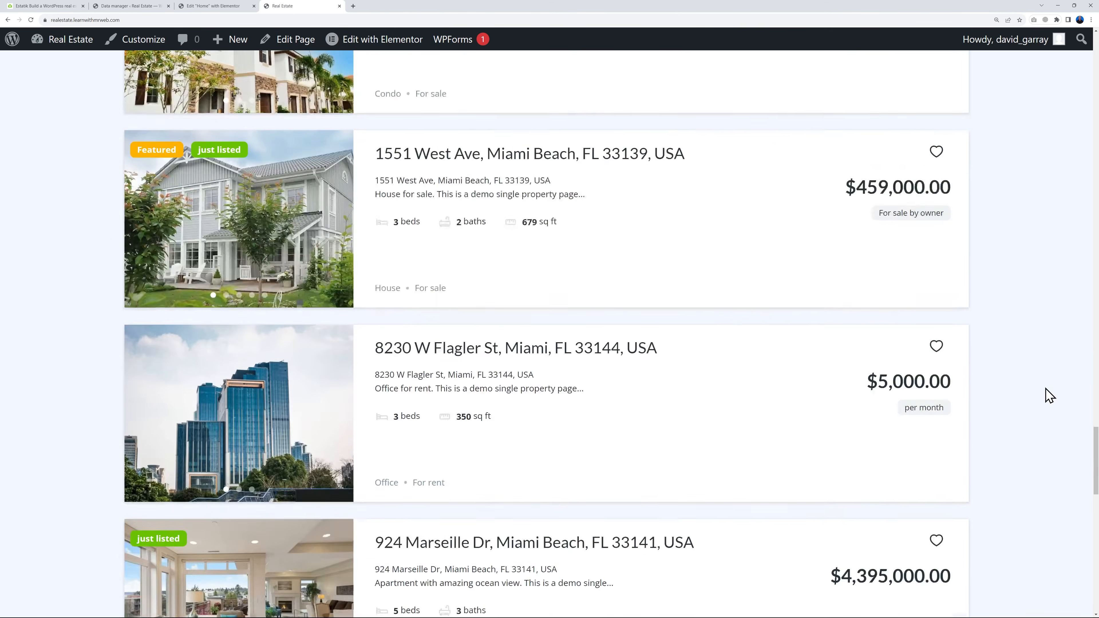
Review the rest of the live home page, from the remaining property listings through the call-to-action section to the footer
scroll(1051, 395, "down", 12)
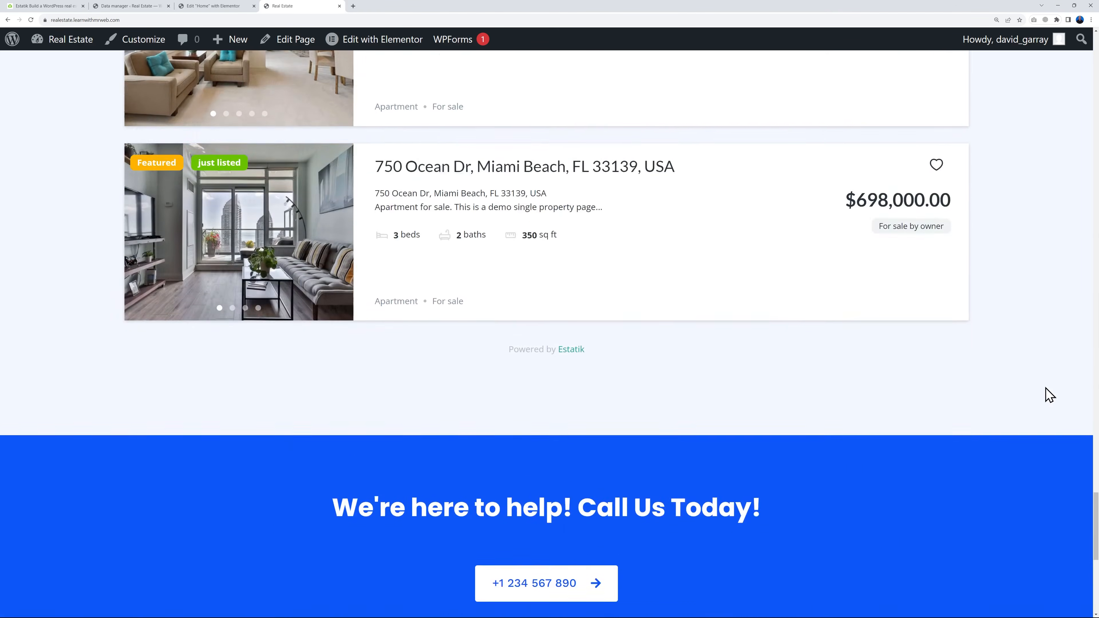
scroll(1050, 396, "down", 2)
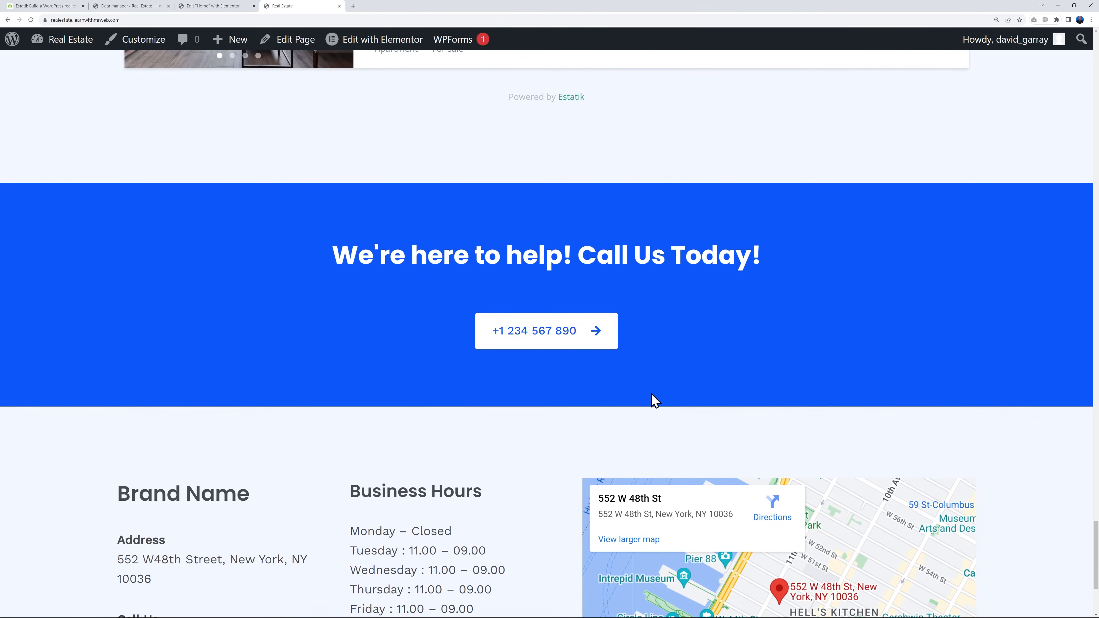
scroll(1067, 393, "down", 4)
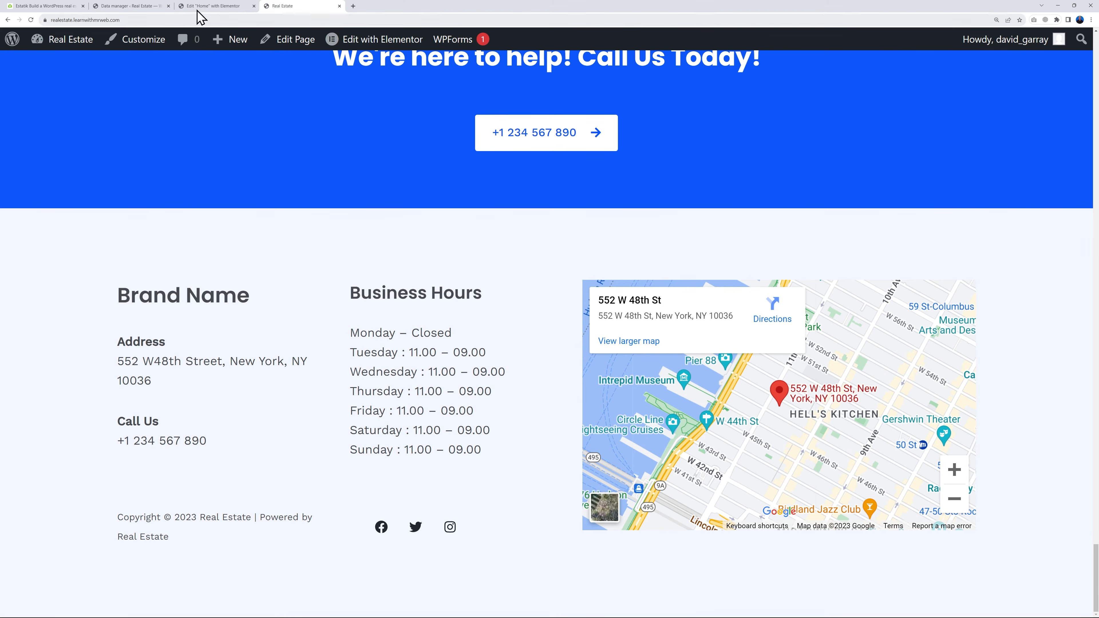
Switch to the WordPress dashboard and open the Widgets page to reach the footer widget areas
left_click(132, 6)
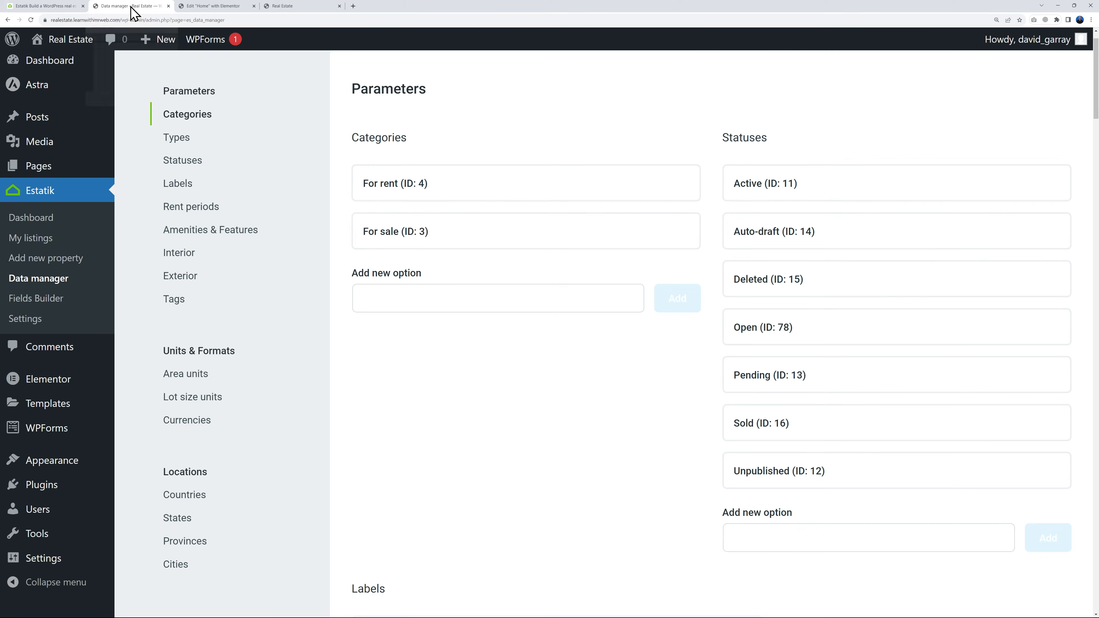
mouse_move(49, 469)
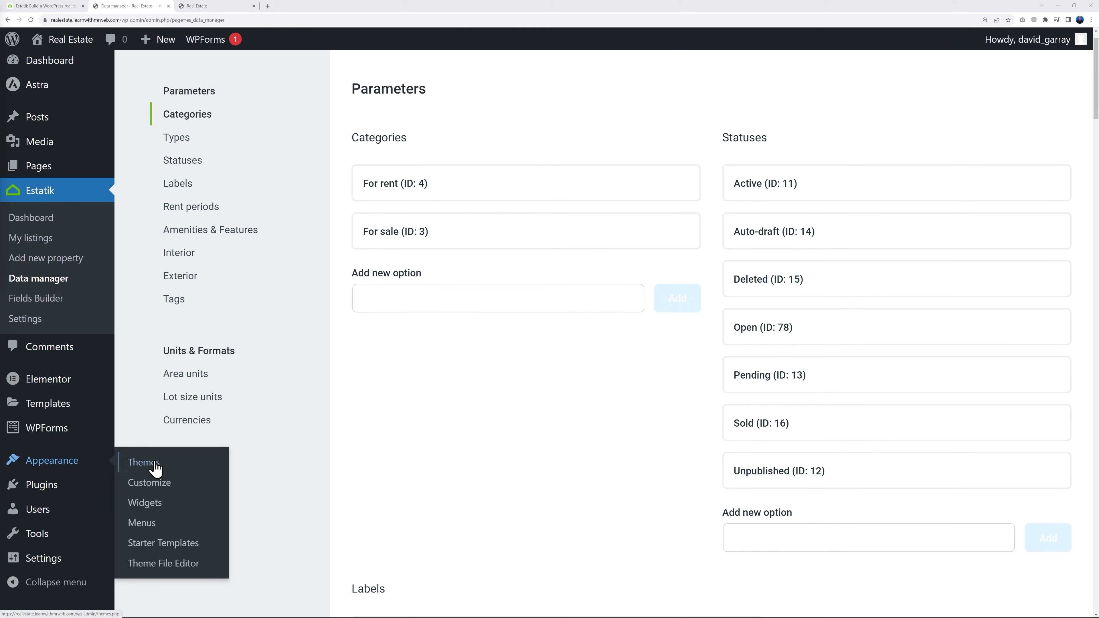
left_click(146, 503)
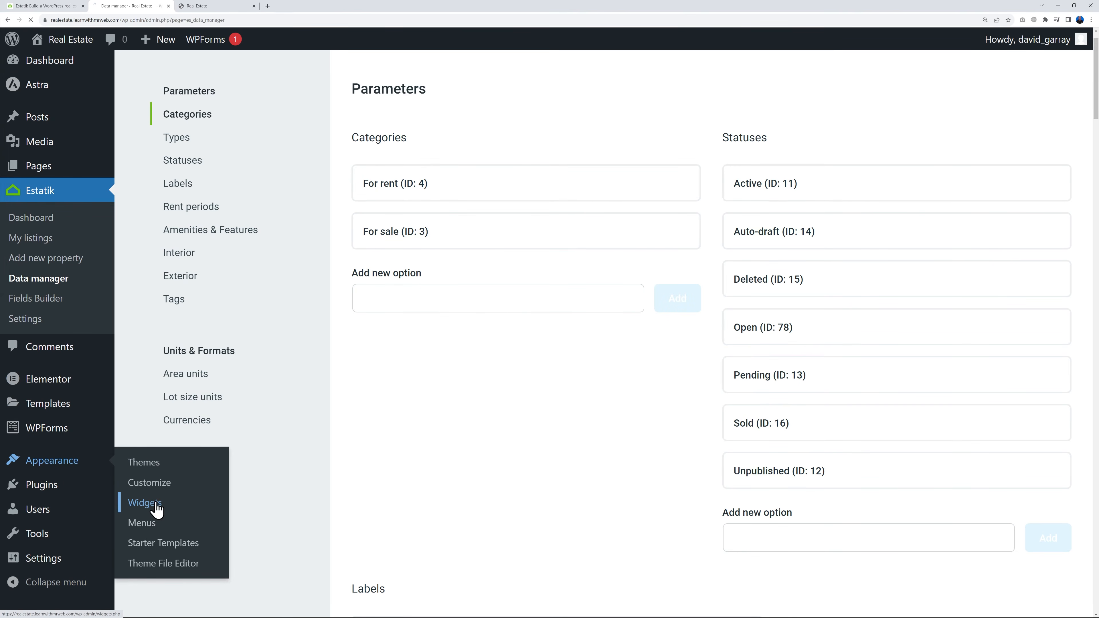
left_click(731, 115)
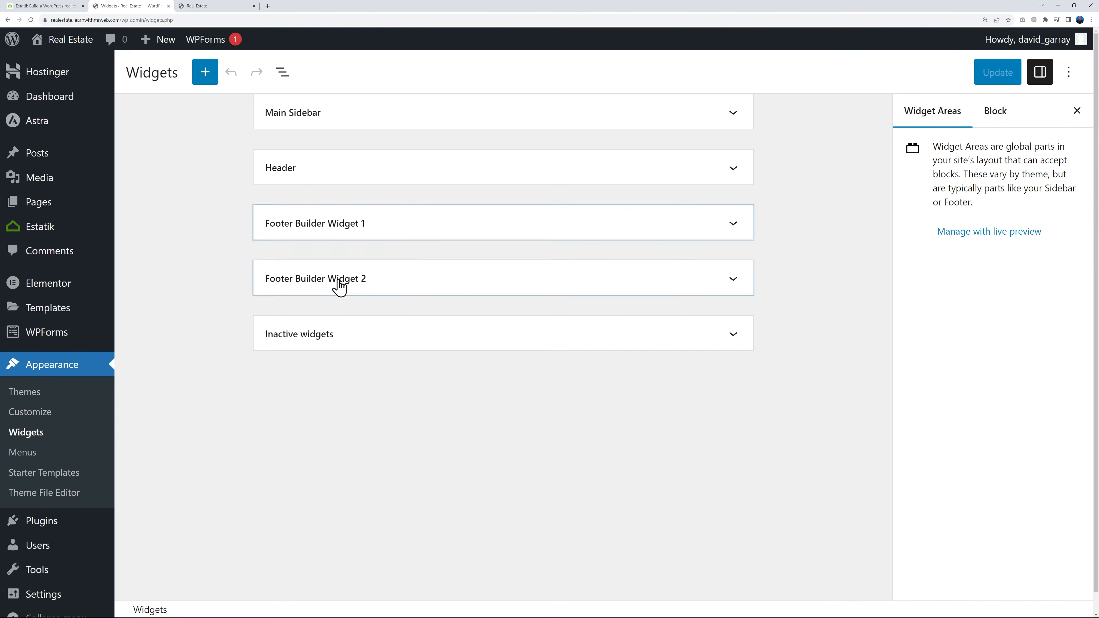
Examine the Brand Name text widget with its address and phone details in Footer Builder Widget 1, then collapse the area
left_click(726, 230)
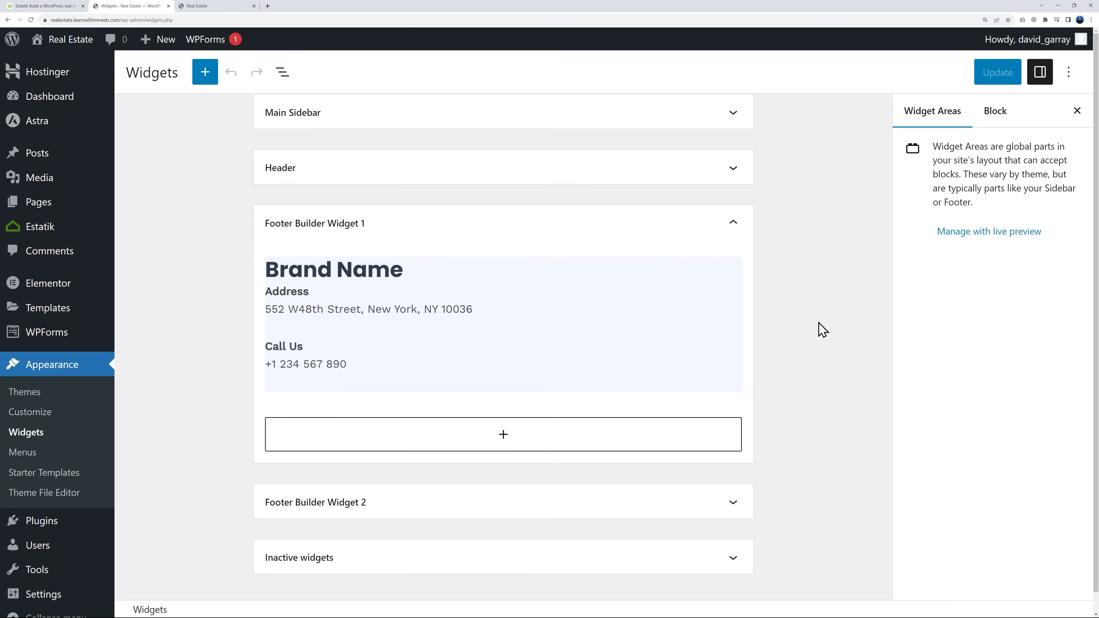
left_click(395, 321)
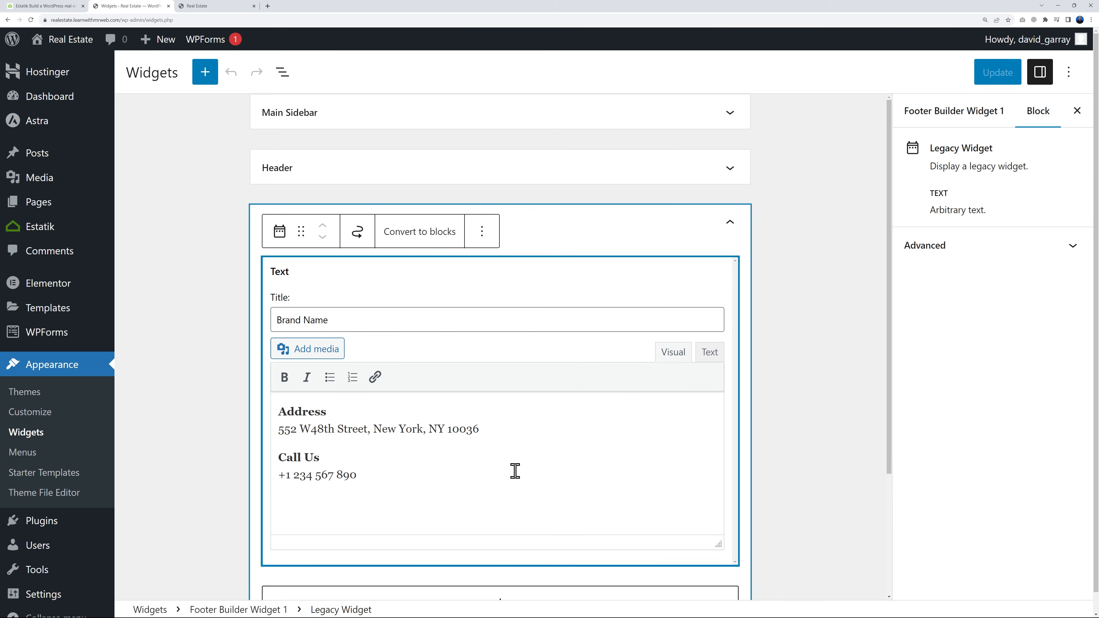
scroll(515, 472, "down", 1)
left_click_drag(277, 397, 486, 397)
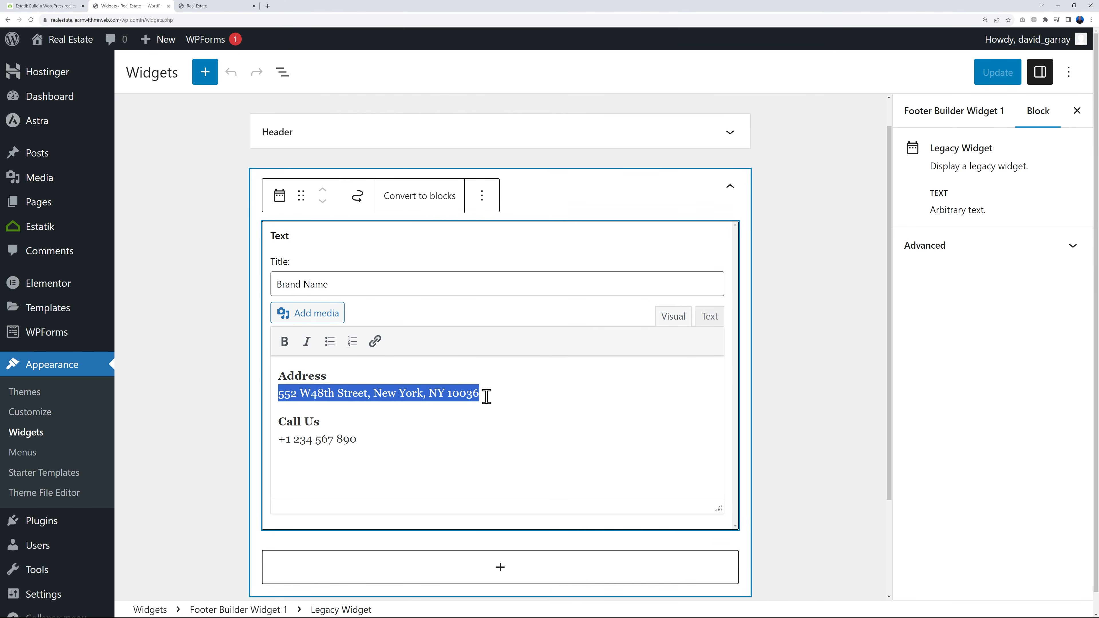
left_click(501, 394)
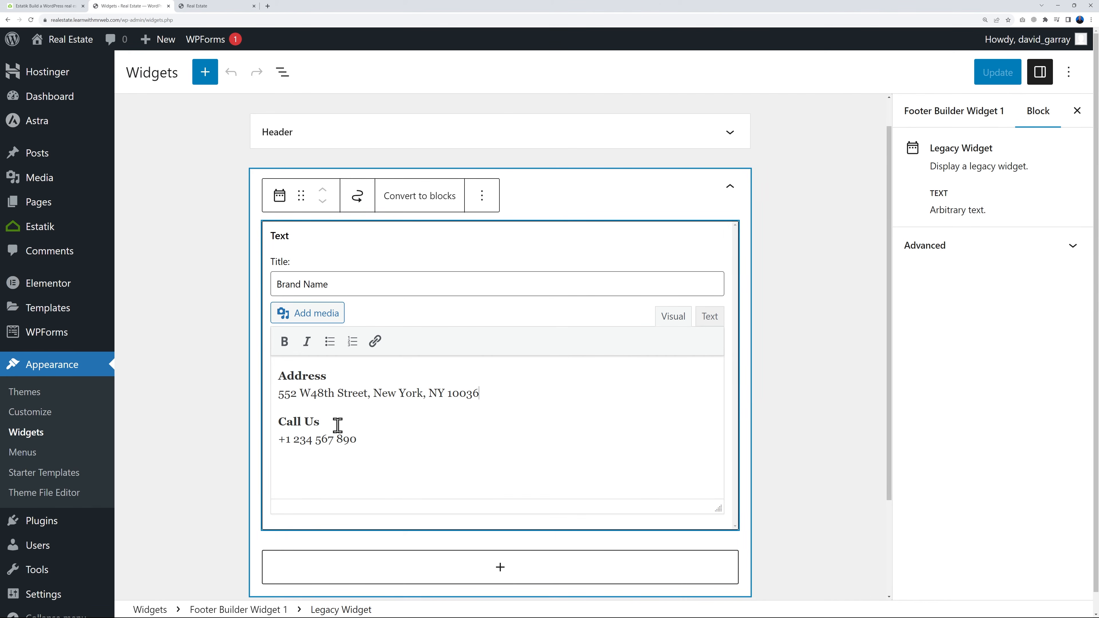
scroll(779, 401, "down", 2)
scroll(814, 424, "down", 1)
scroll(805, 294, "up", 3)
left_click(734, 224)
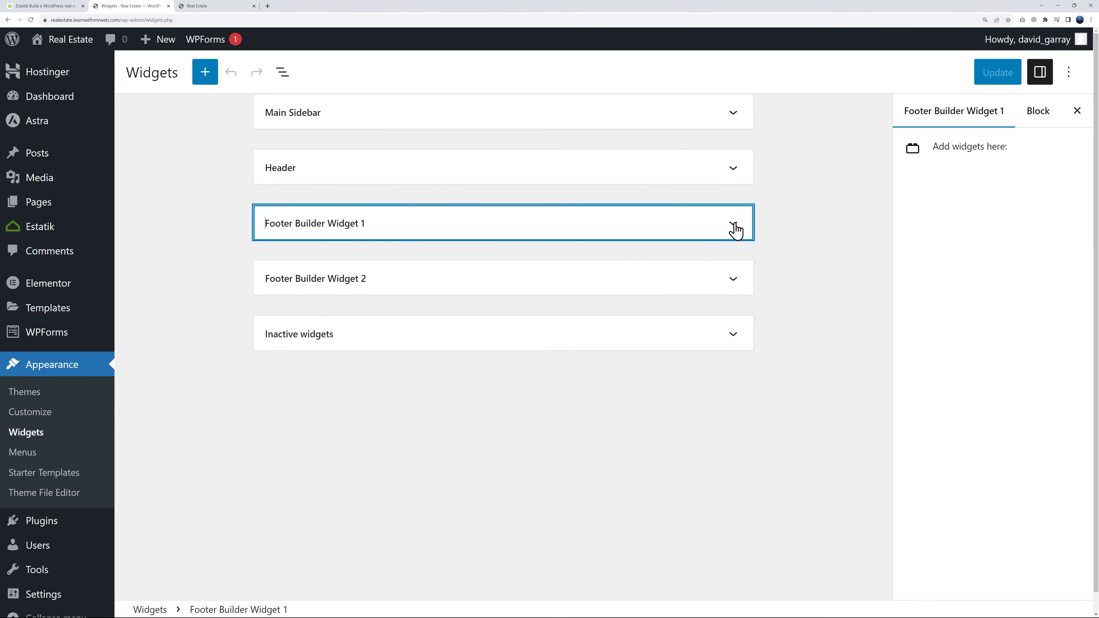
Examine the Business Hours text widget and its opening times in Footer Builder Widget 2
left_click(733, 280)
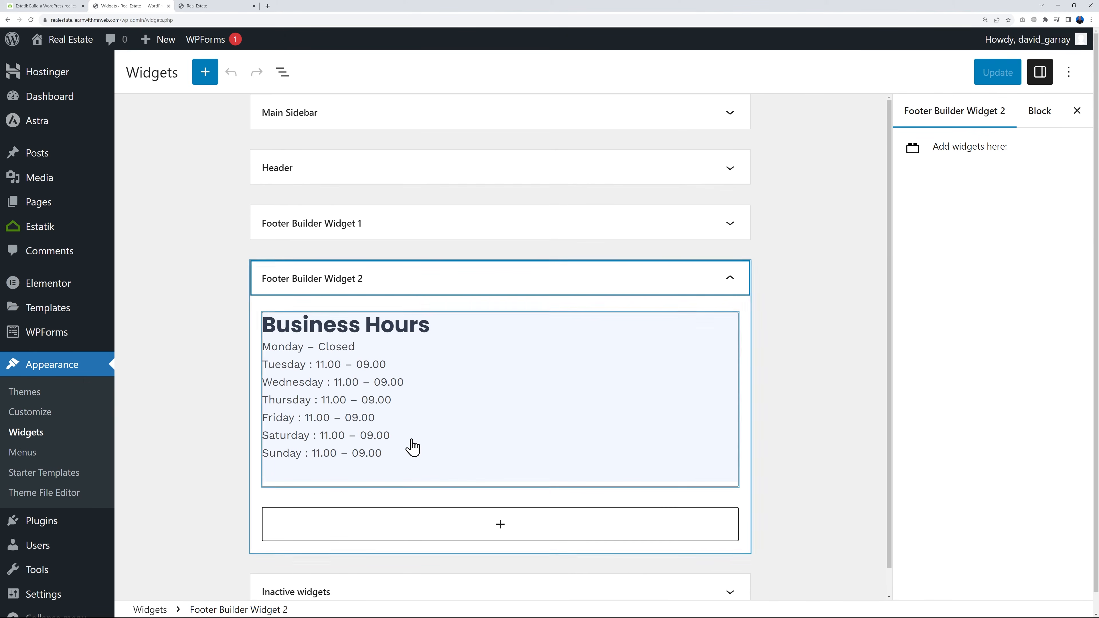
left_click(330, 348)
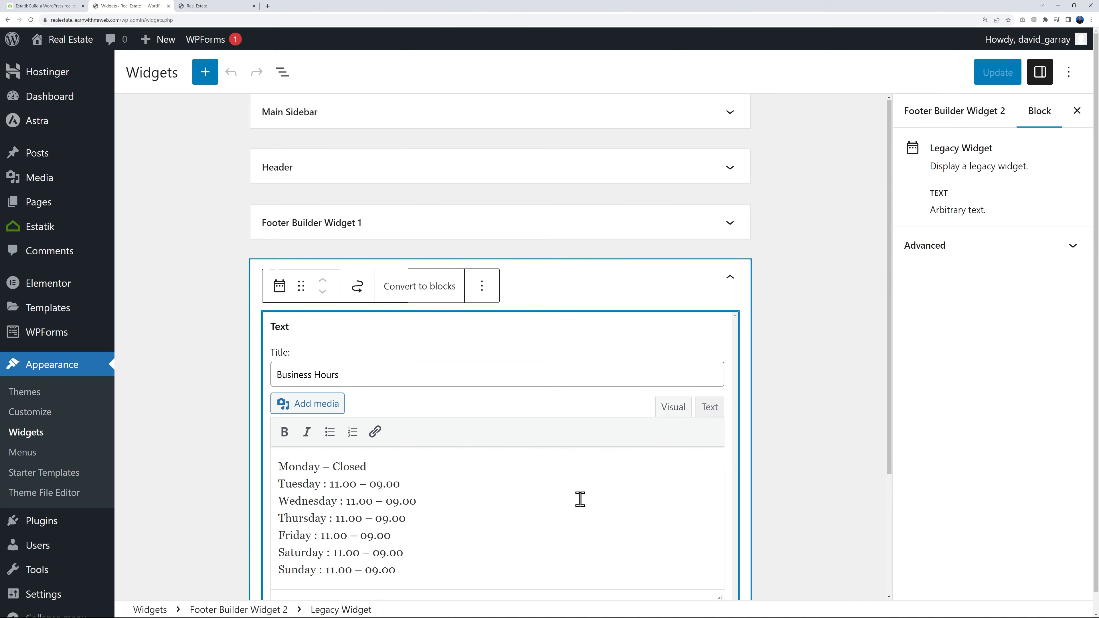
scroll(580, 500, "down", 3)
left_click_drag(334, 342, 393, 343)
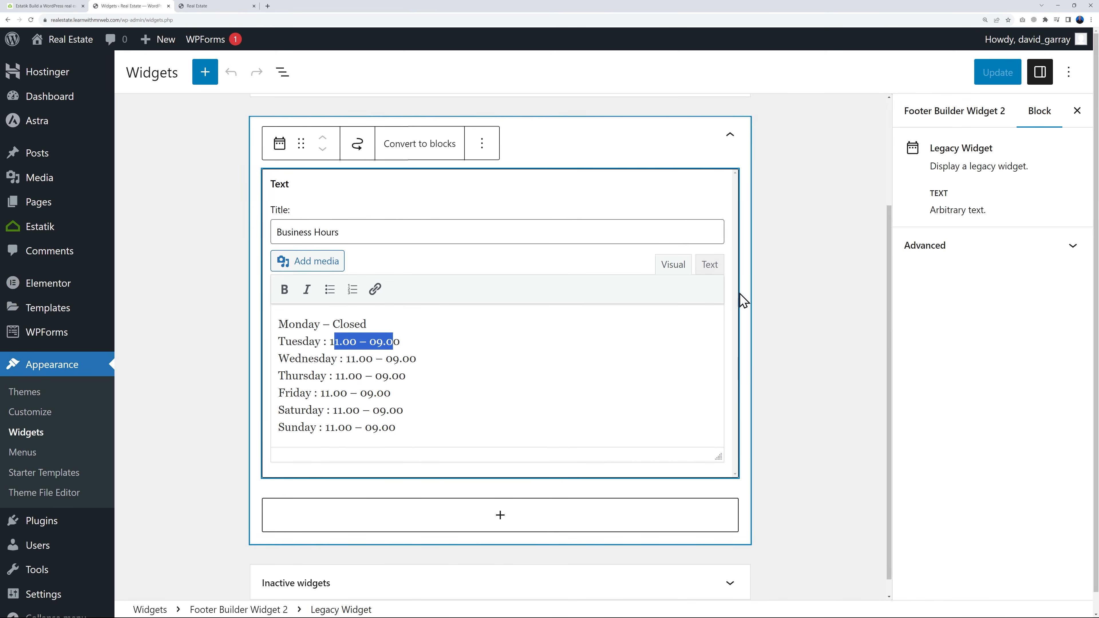
left_click(729, 135)
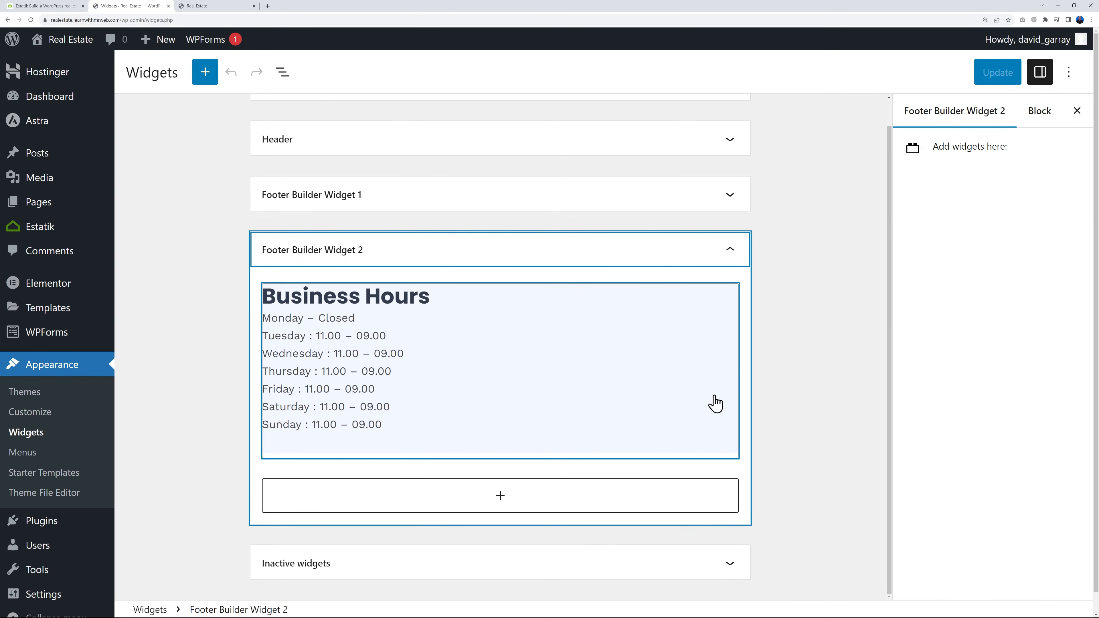
Check the map in the live footer, then open that map's HTML 1 element for editing in the theme Customizer
left_click(204, 6)
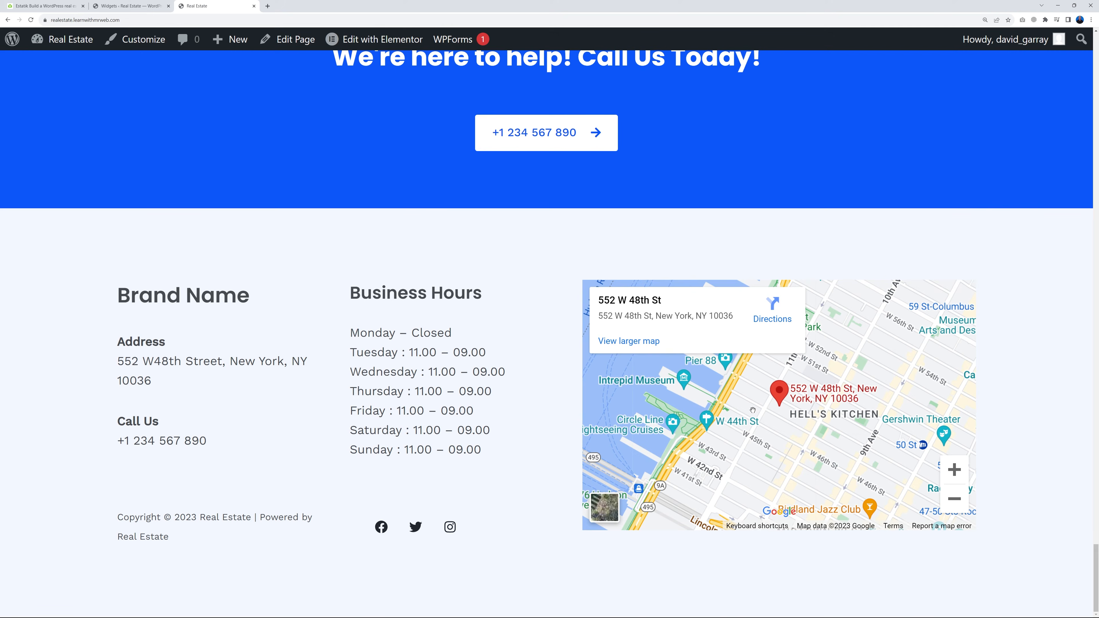
left_click(130, 6)
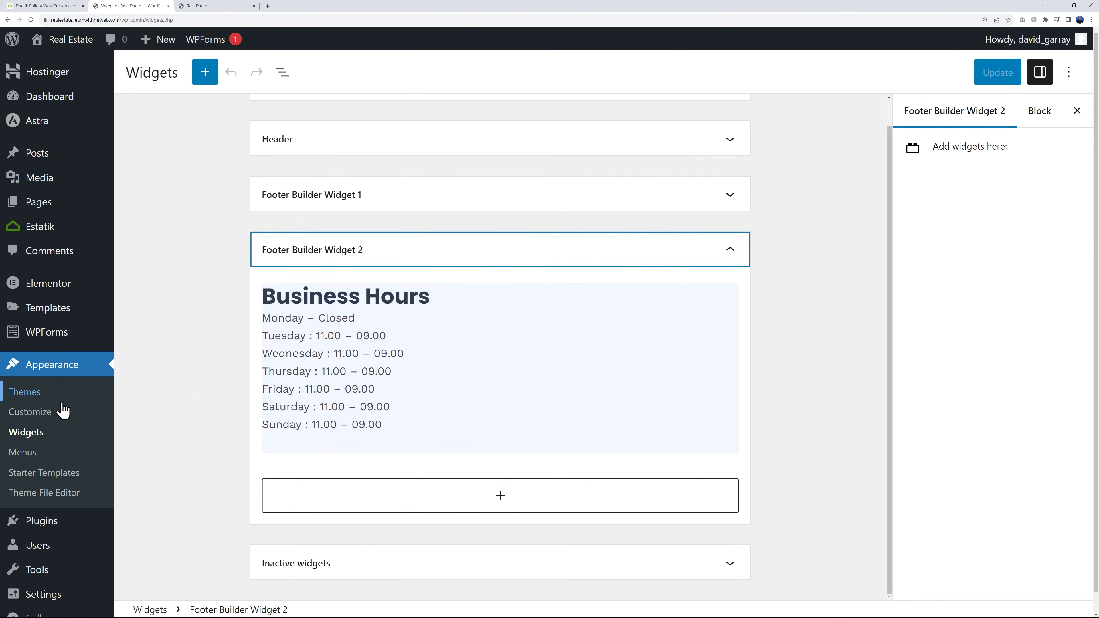
left_click(43, 417)
scroll(628, 263, "down", 10)
scroll(628, 262, "down", 15)
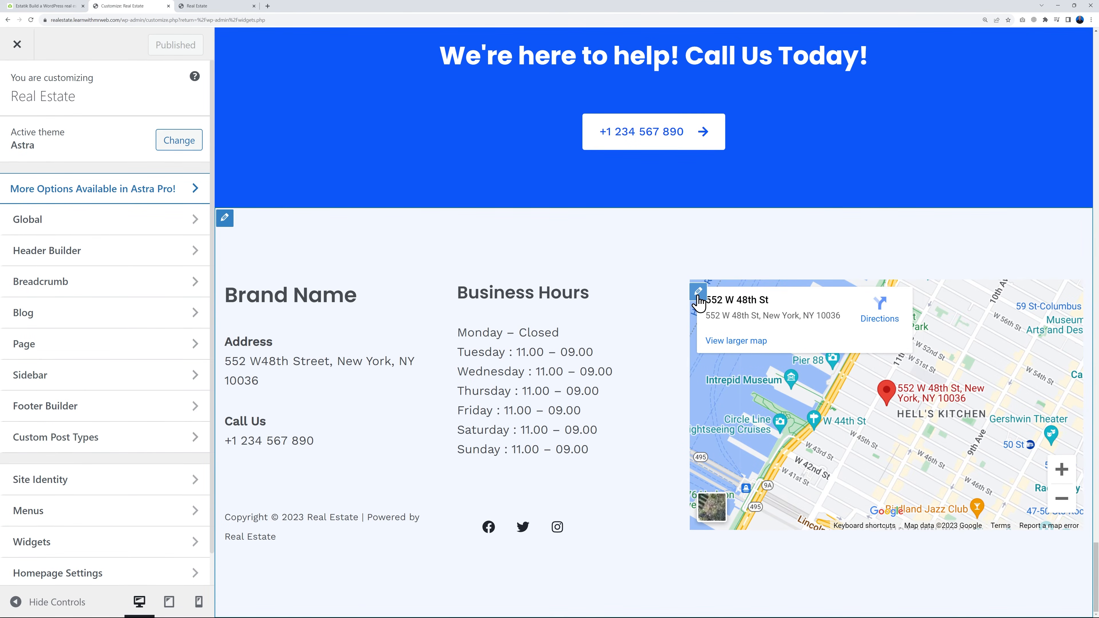
left_click(698, 295)
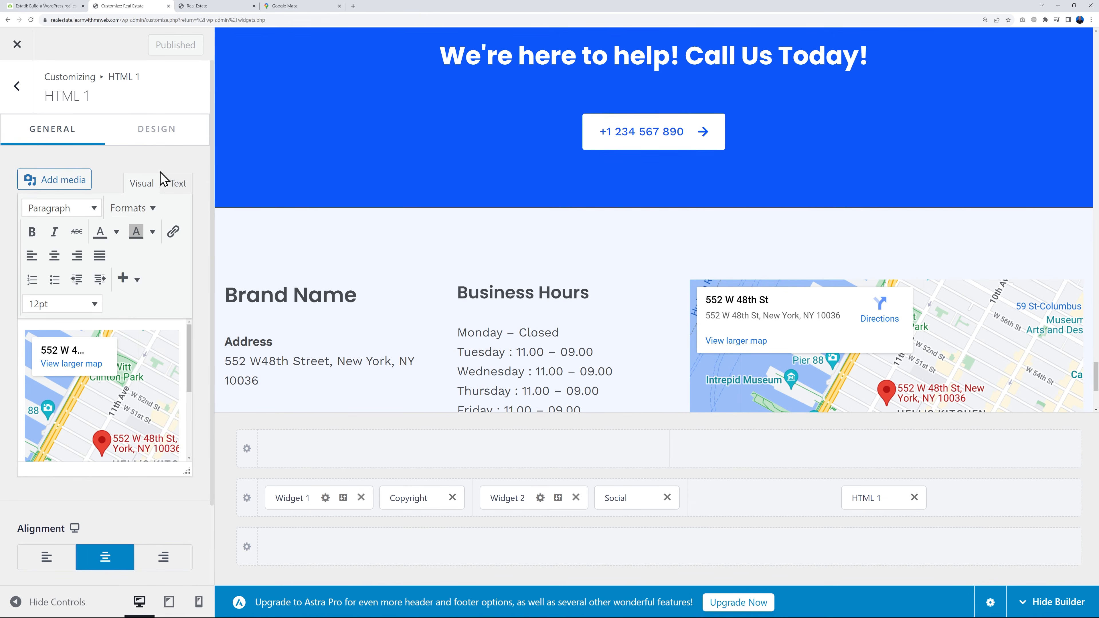
Show the raw iframe embed code of the footer map in the HTML 1 element
left_click(174, 184)
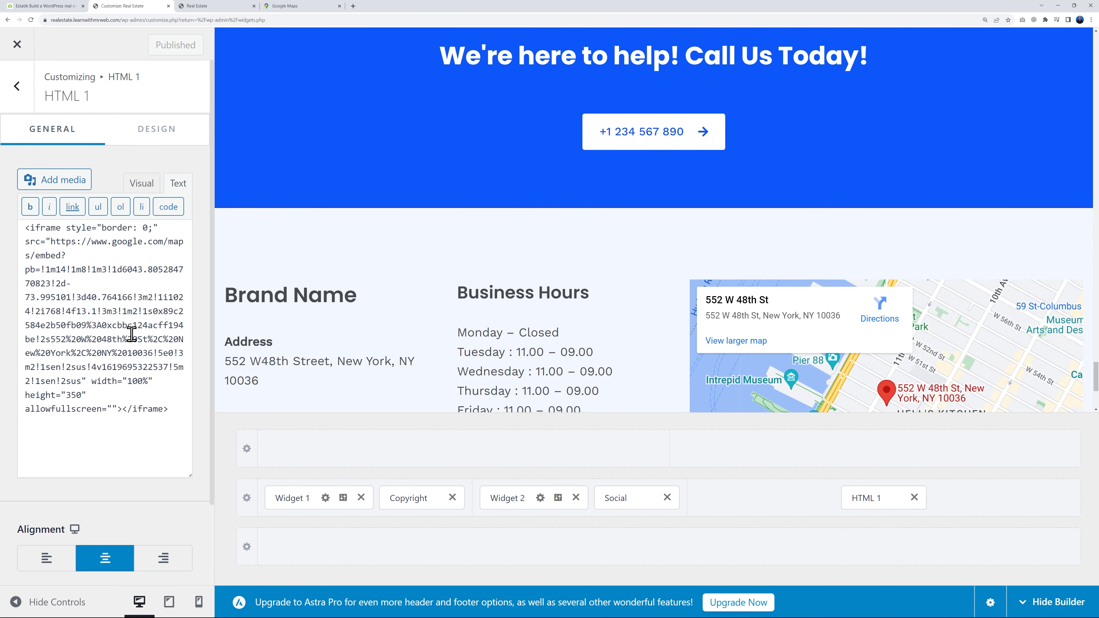
double_click(57, 256)
left_click(82, 319)
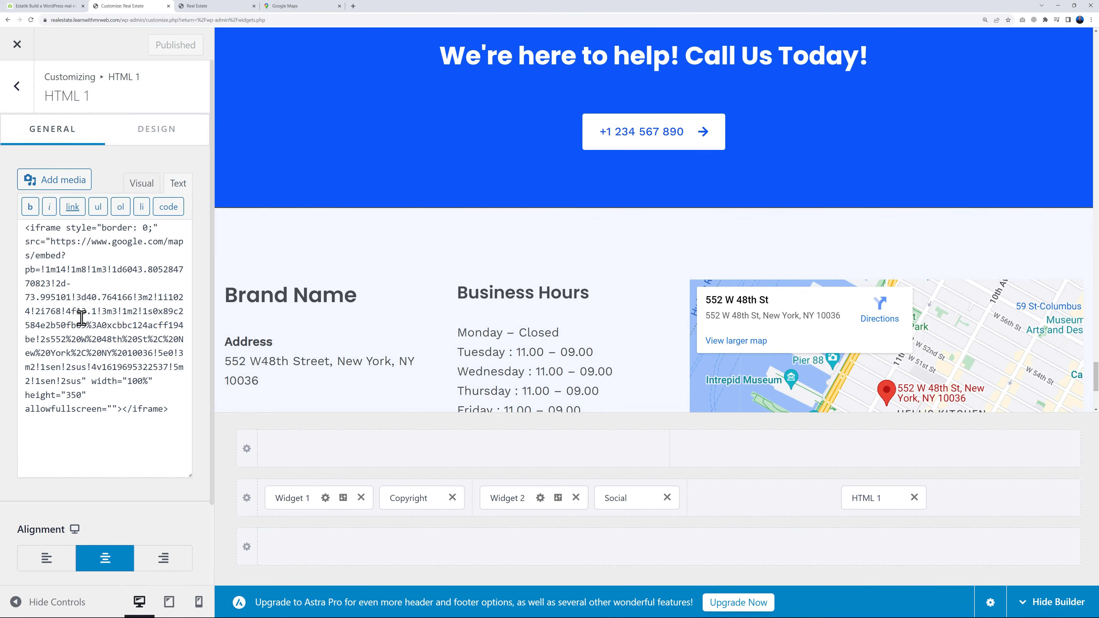
Switch to Google Maps and copy the embed HTML for the displayed central London map
left_click(279, 6)
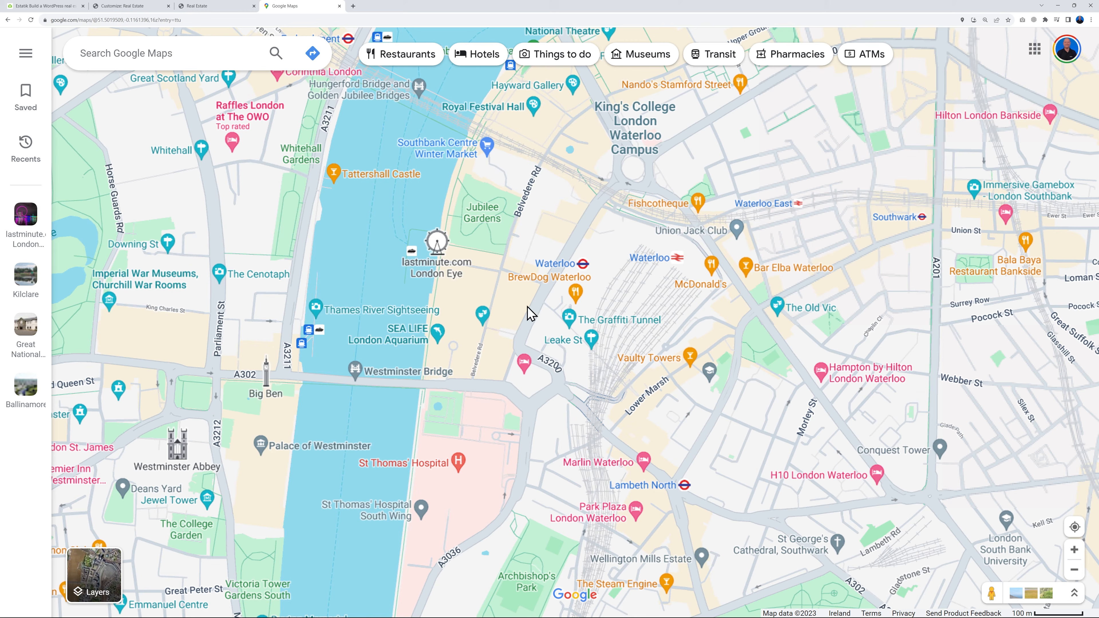
left_click(22, 63)
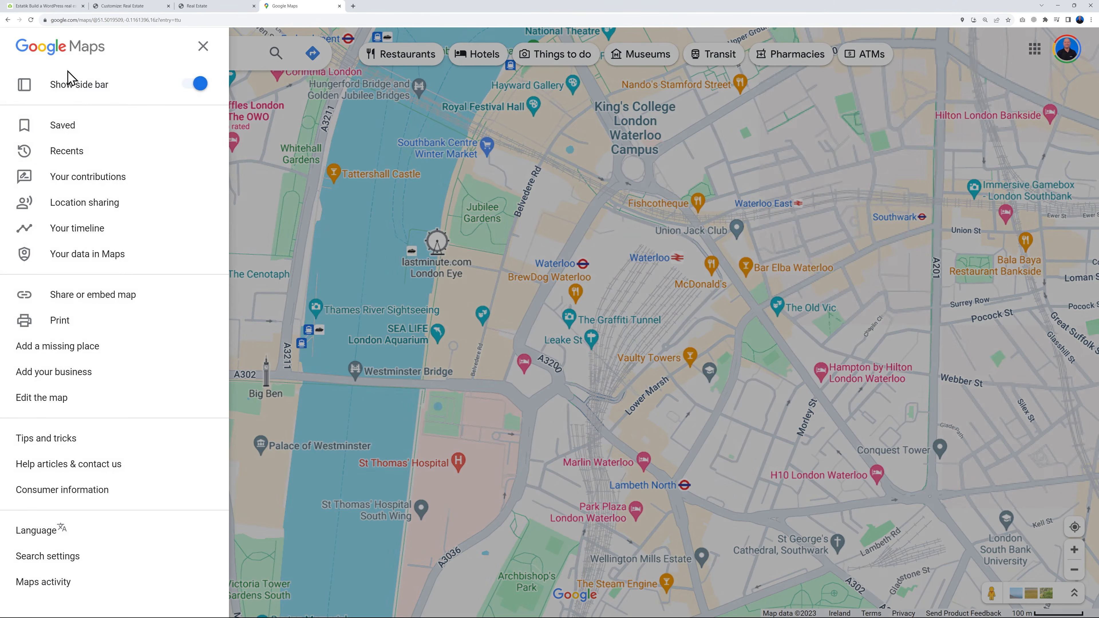
left_click(89, 301)
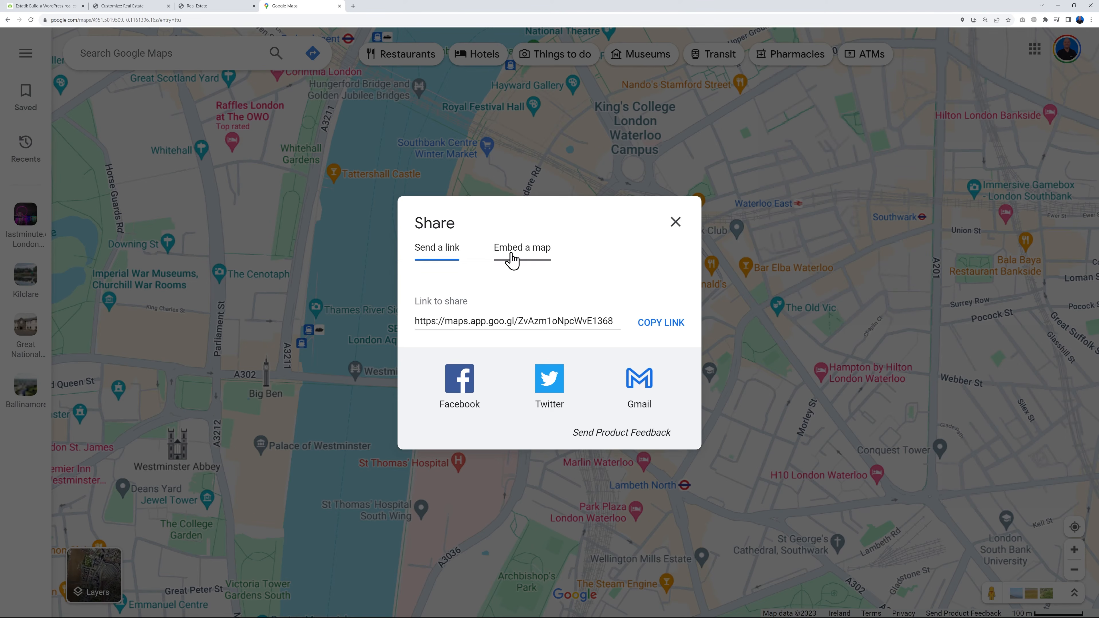
left_click(515, 259)
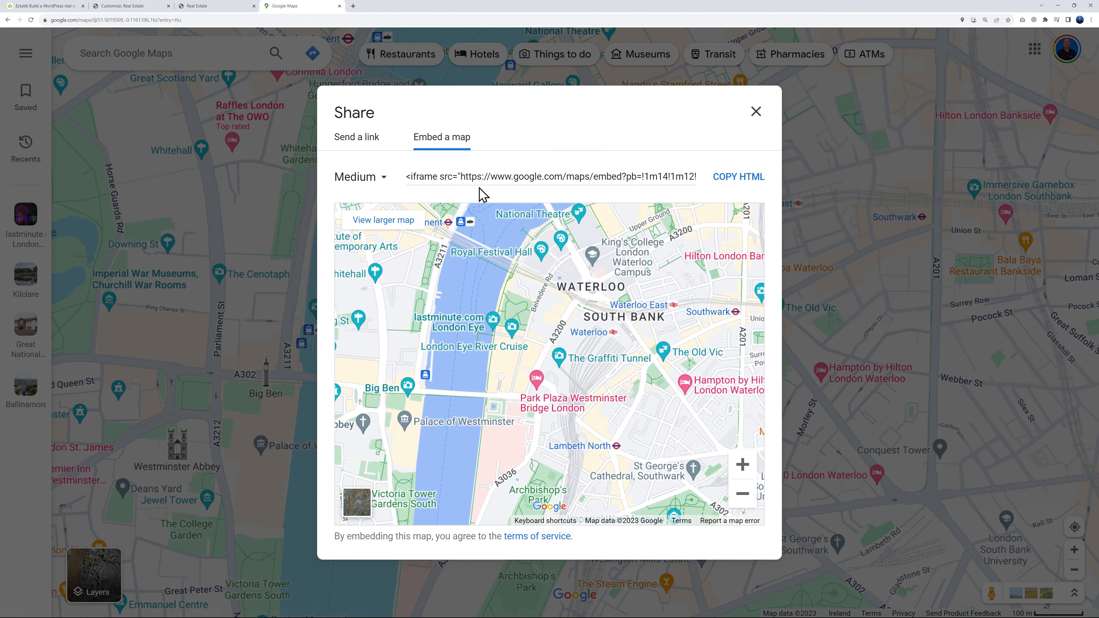
left_click(747, 182)
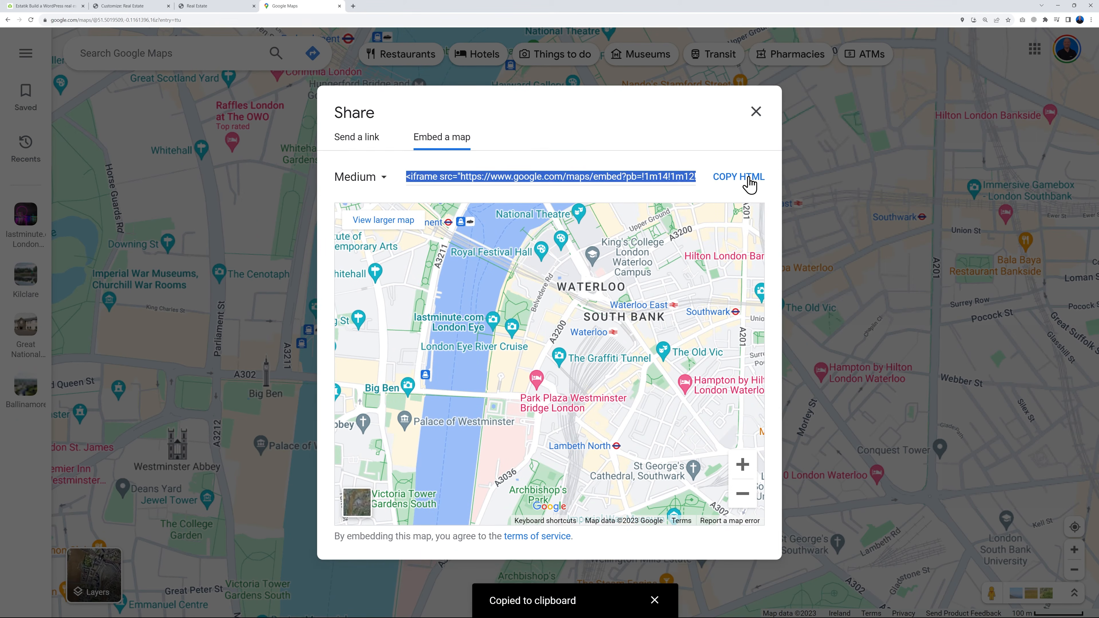
Replace the whole embed code in the footer's HTML 1 element with the copied Google Maps iframe code
left_click(135, 9)
key("ctrl+a")
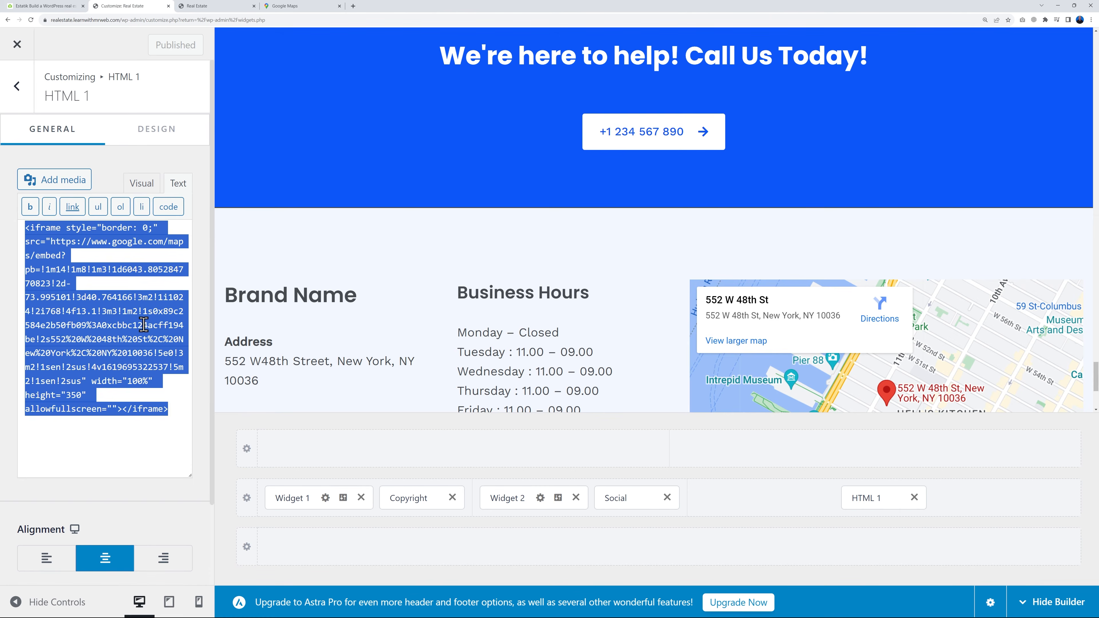
key("BackSpace")
key("ctrl+v")
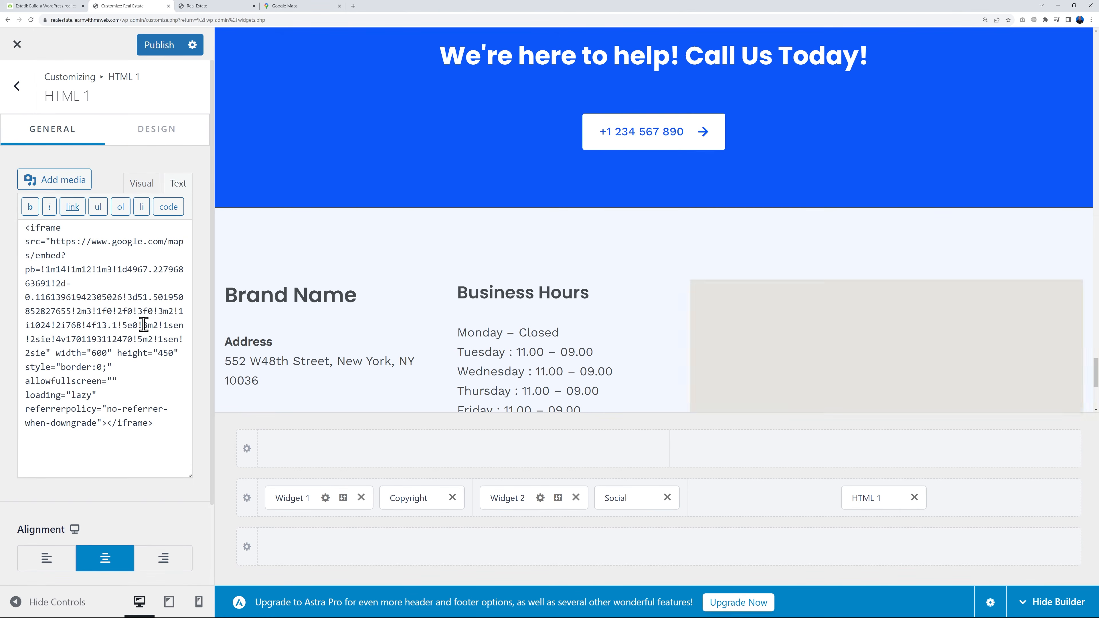
scroll(670, 337, "down", 3)
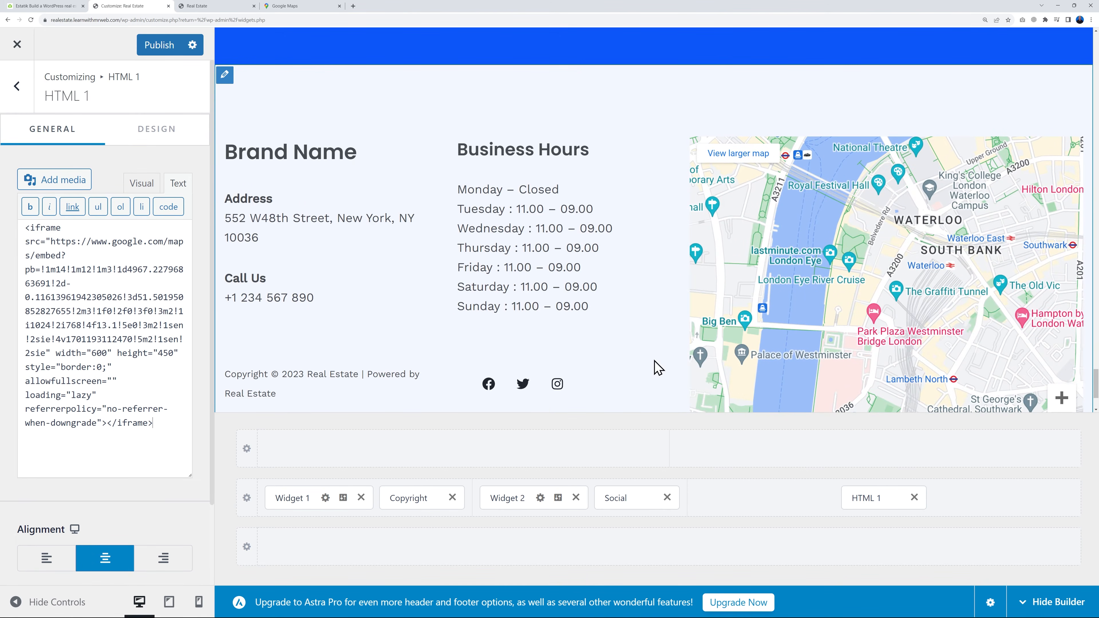
Publish the footer map change and reload the live home page to check it
left_click(159, 52)
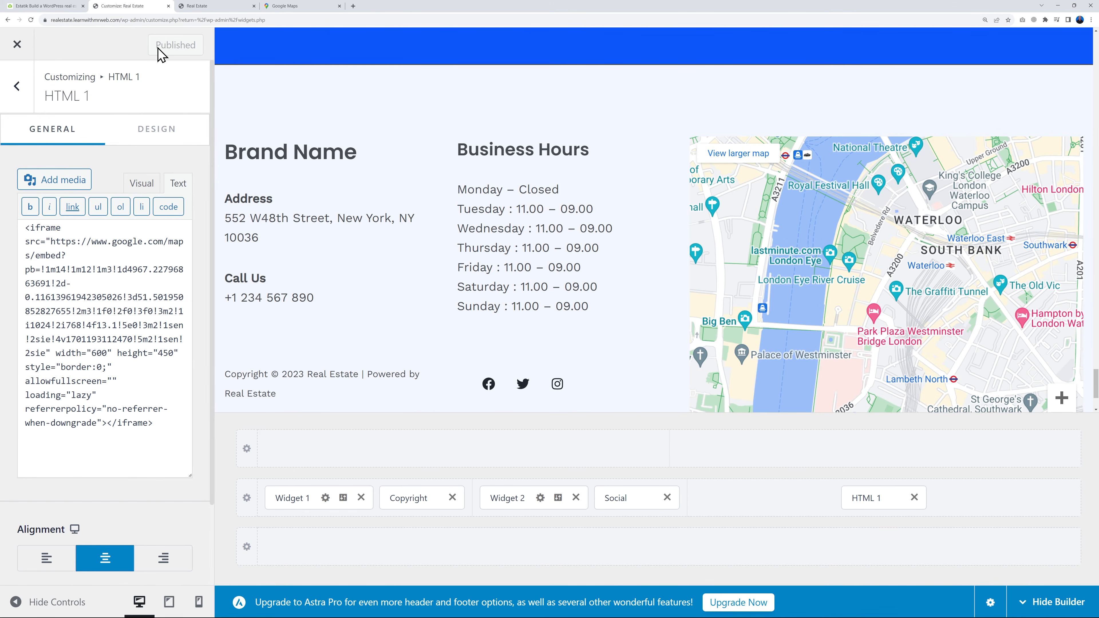
left_click(229, 6)
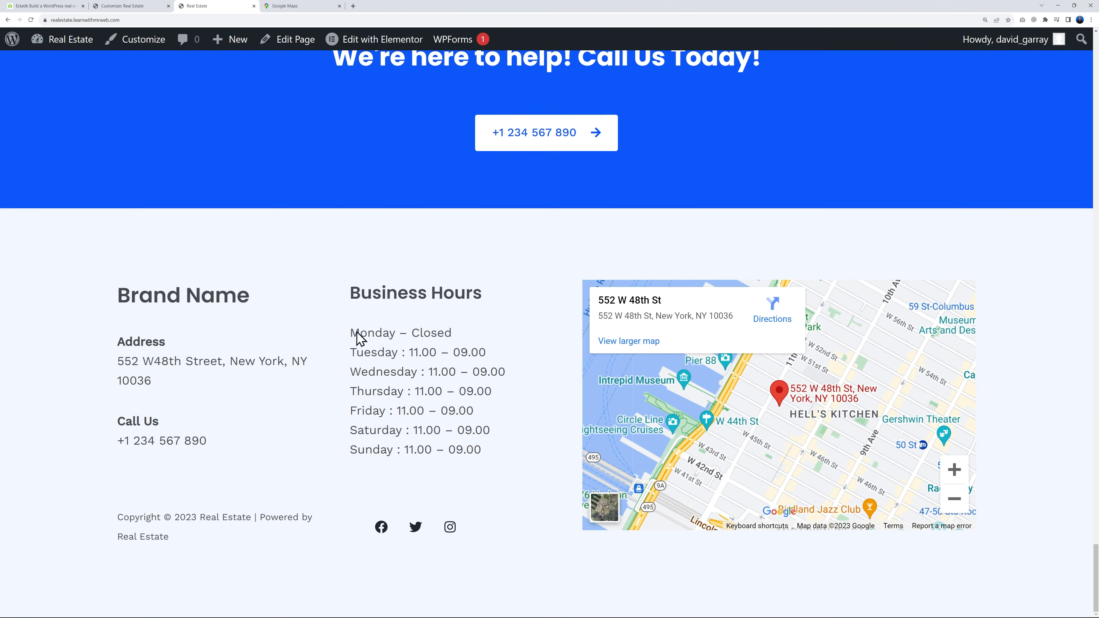
key("F5")
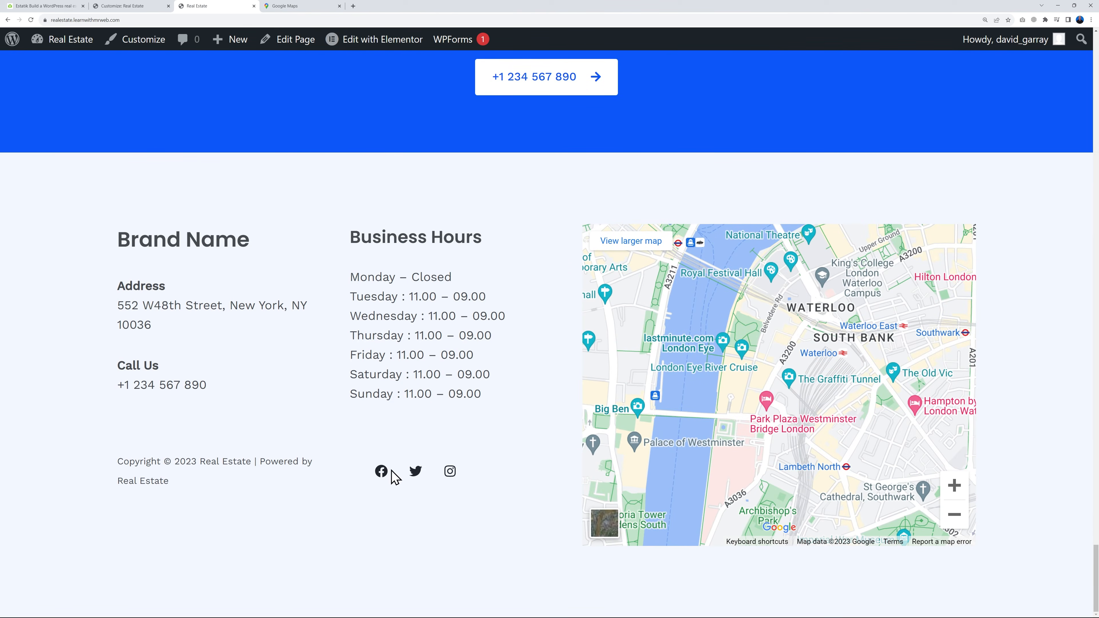
Return to the Customizer and replace the Facebook entry's icon in the footer's Social Icons with the X logo
left_click(118, 6)
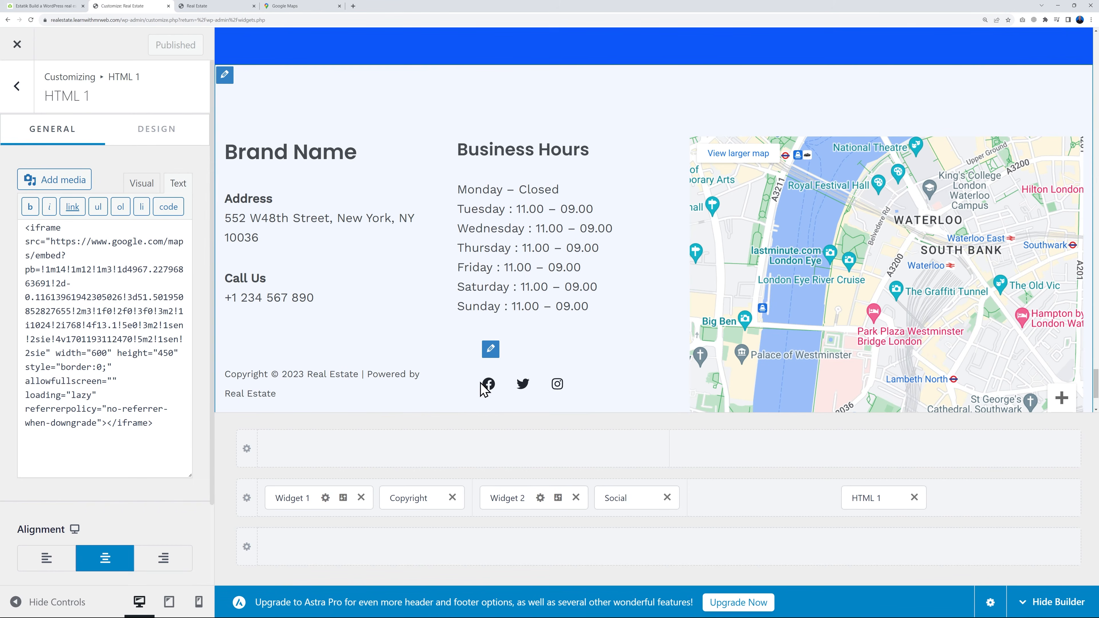
left_click(490, 350)
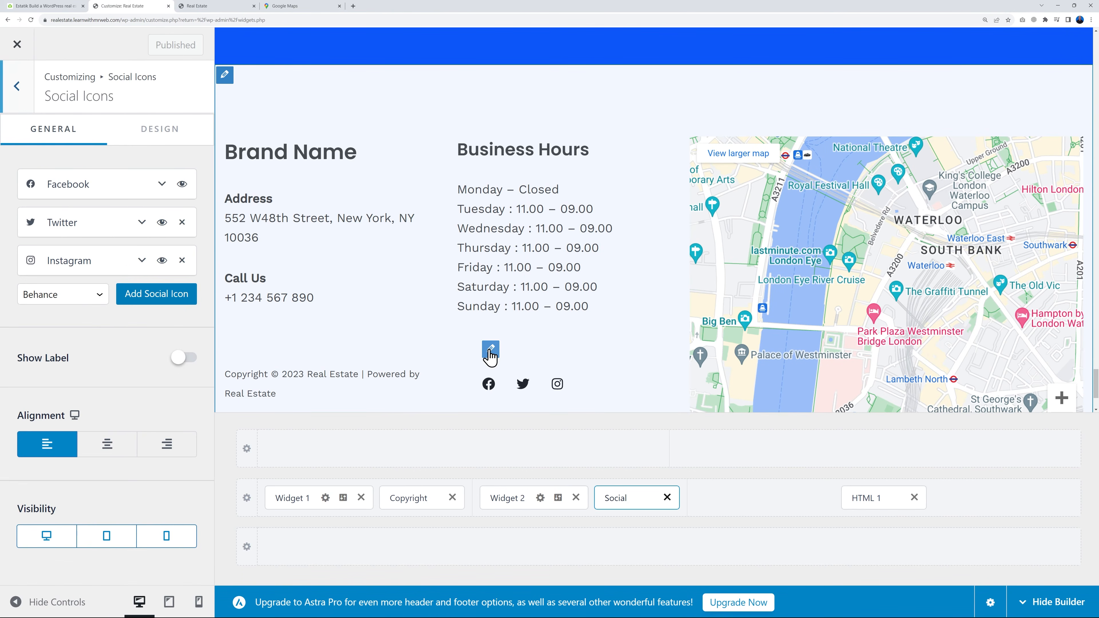
left_click(163, 188)
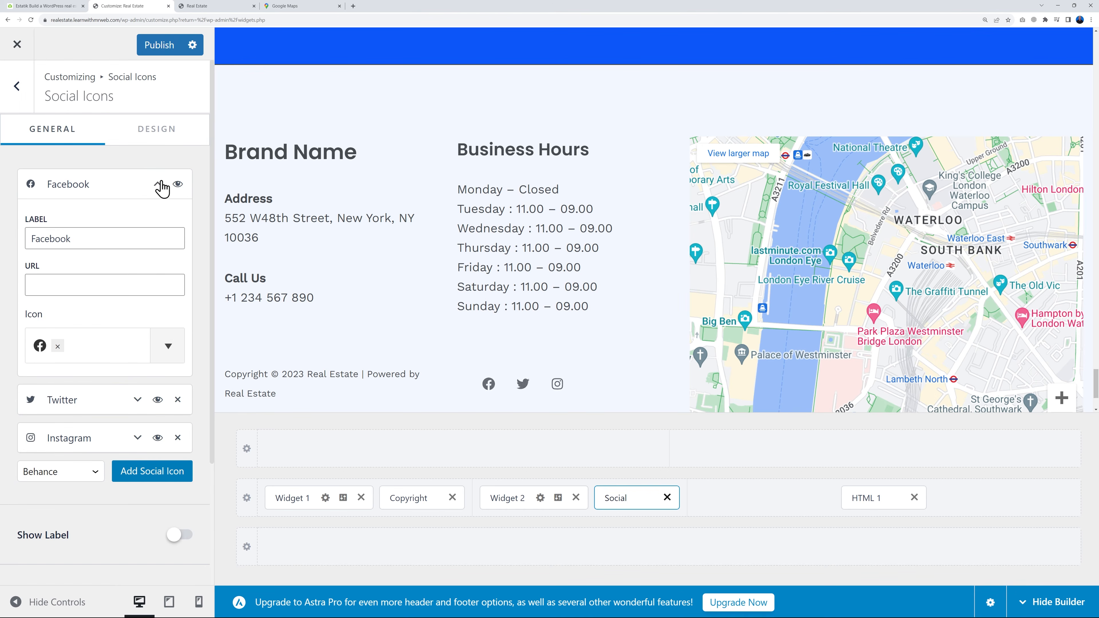
left_click_drag(61, 239, 101, 239)
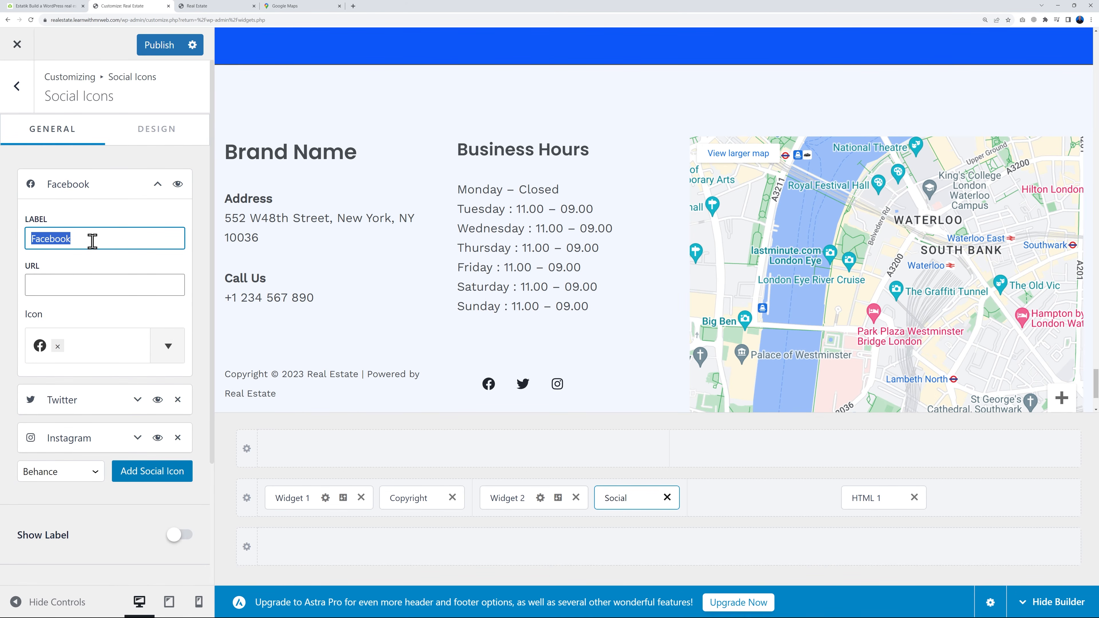
left_click(168, 347)
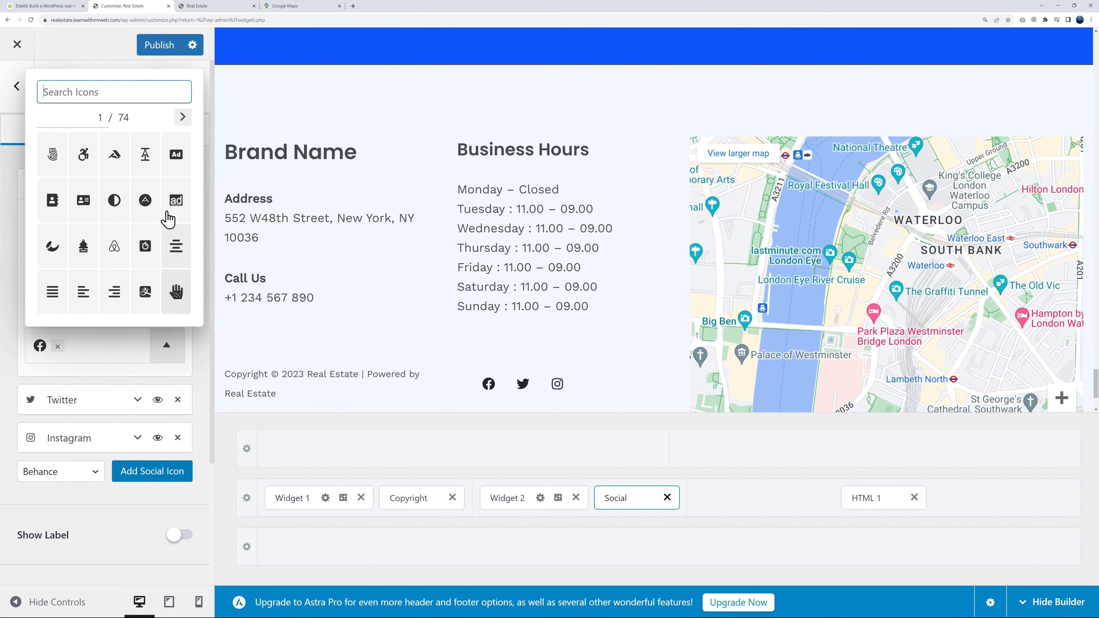
type("twitt")
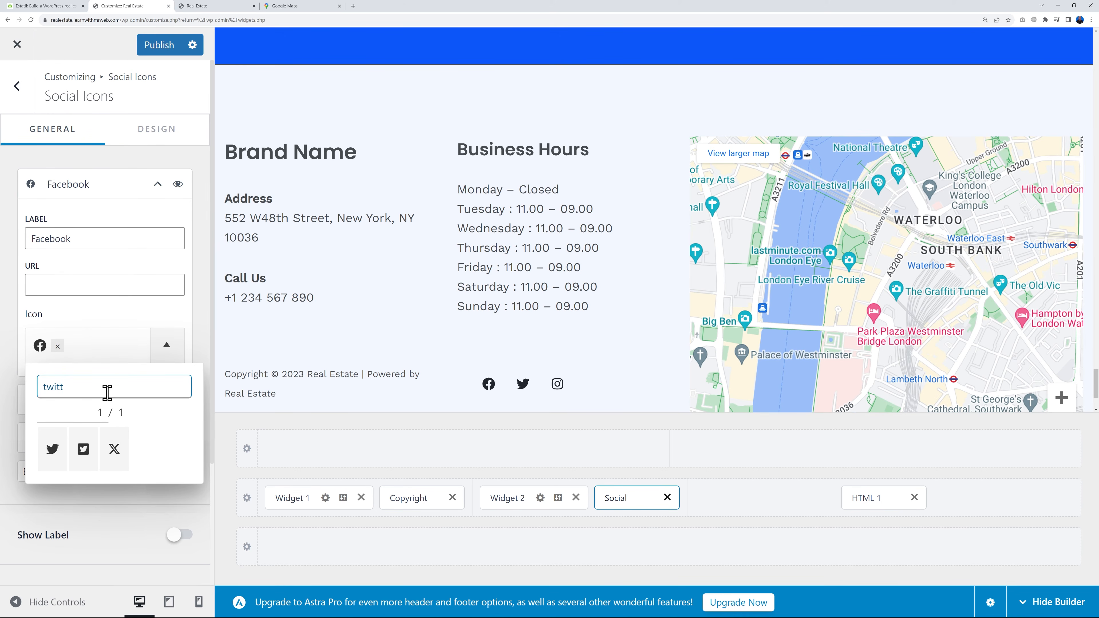
left_click(120, 450)
Relabel the former Facebook social icon entry as X, publish the footer change and collapse the entry
double_click(88, 238)
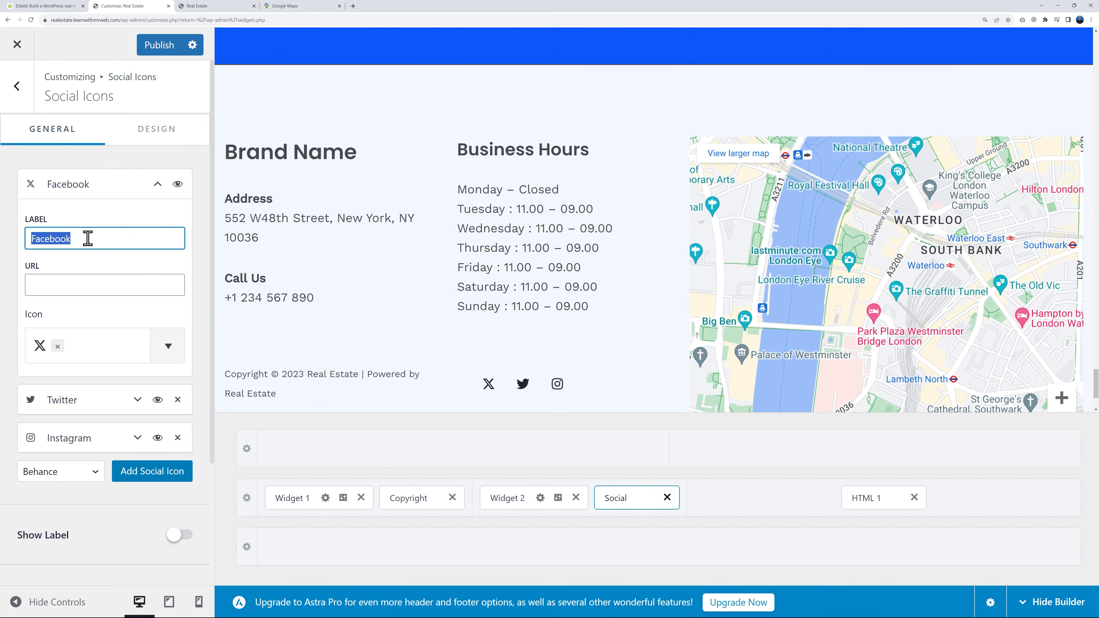
type("X")
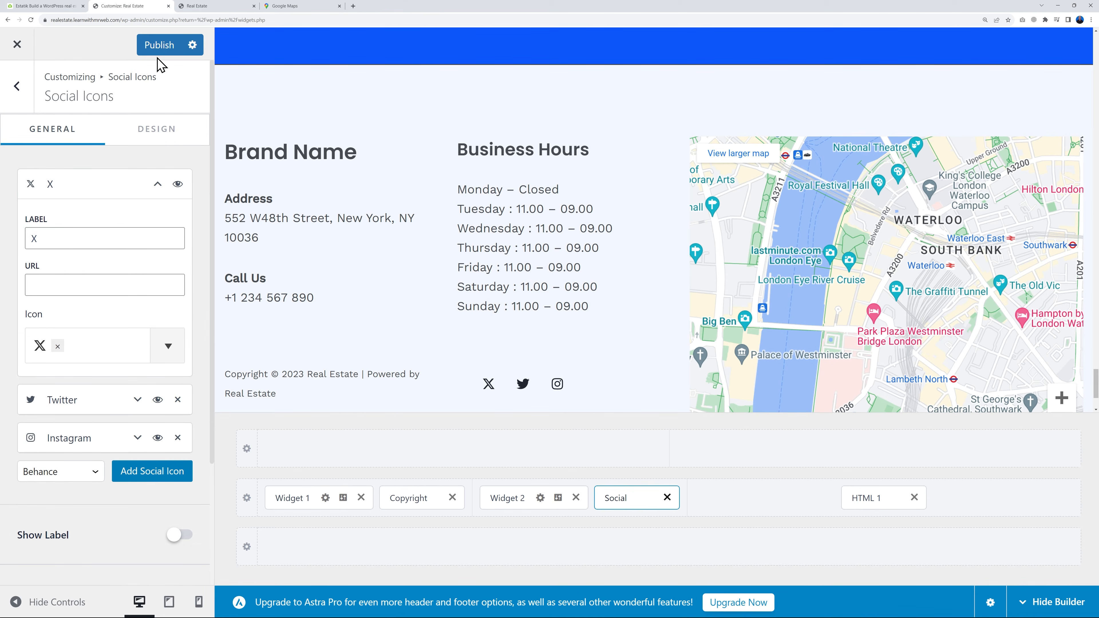
left_click(58, 285)
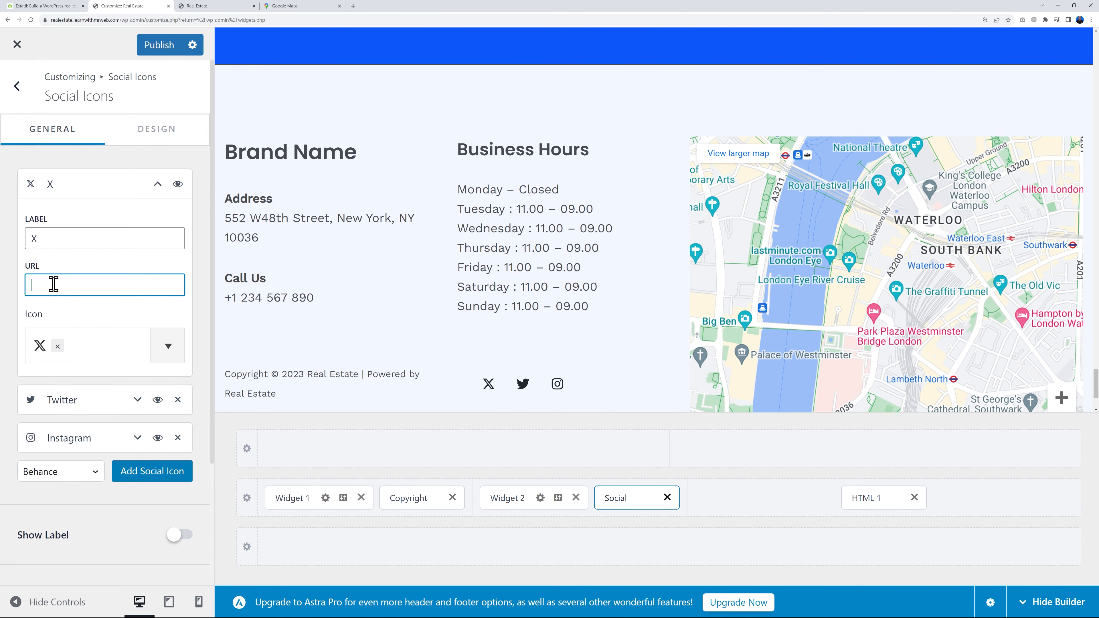
left_click(155, 45)
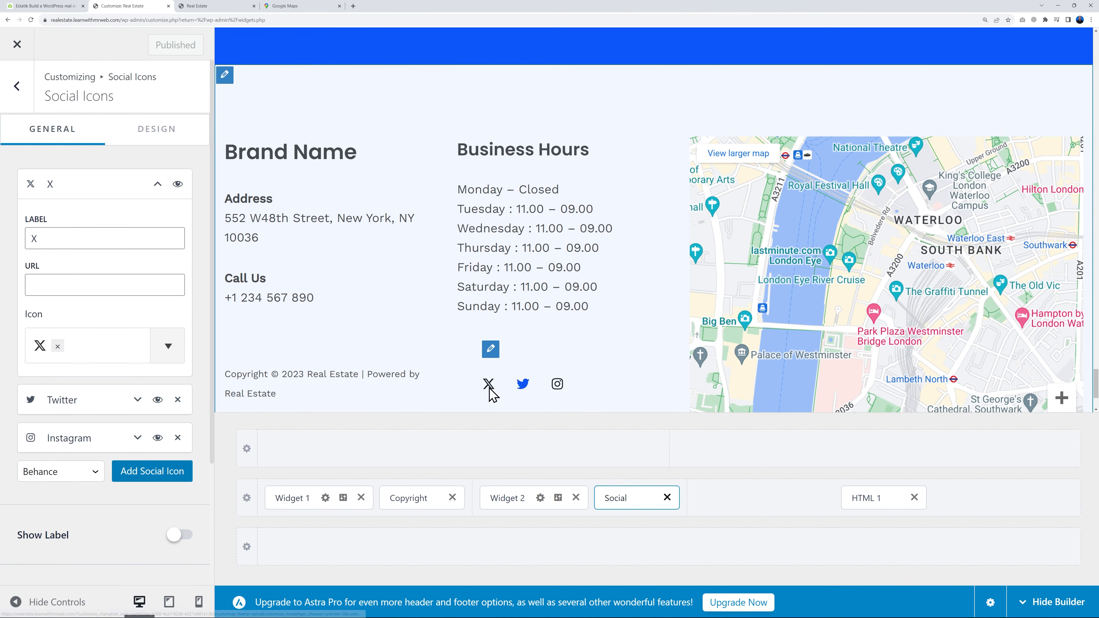
left_click(158, 185)
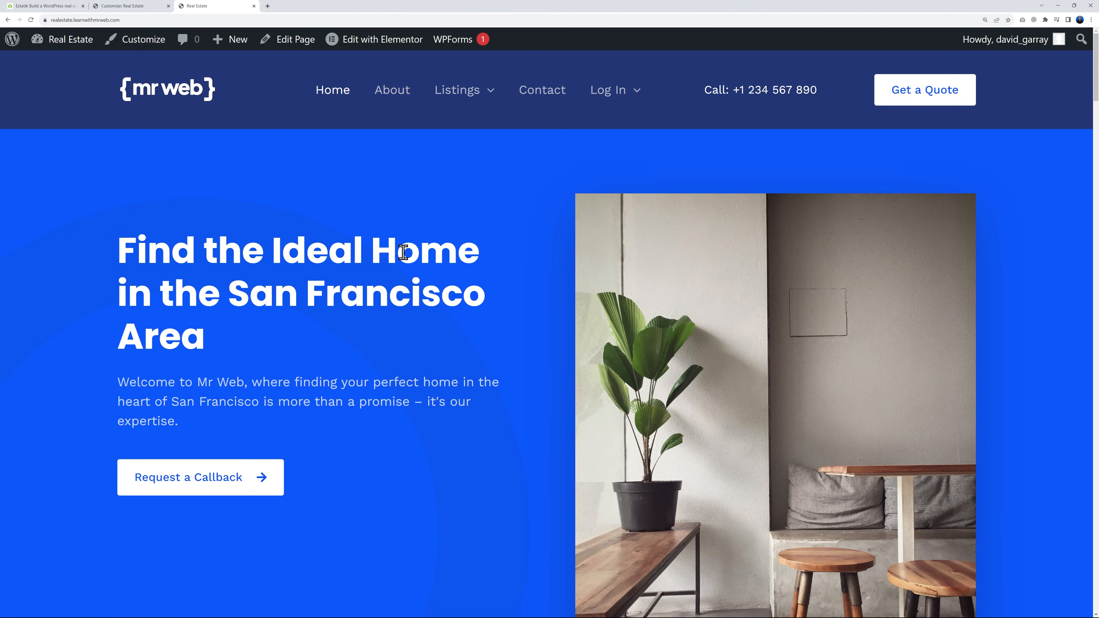
View the live Contact page and examine its consultation text and message form
left_click(553, 96)
scroll(1033, 311, "down", 5)
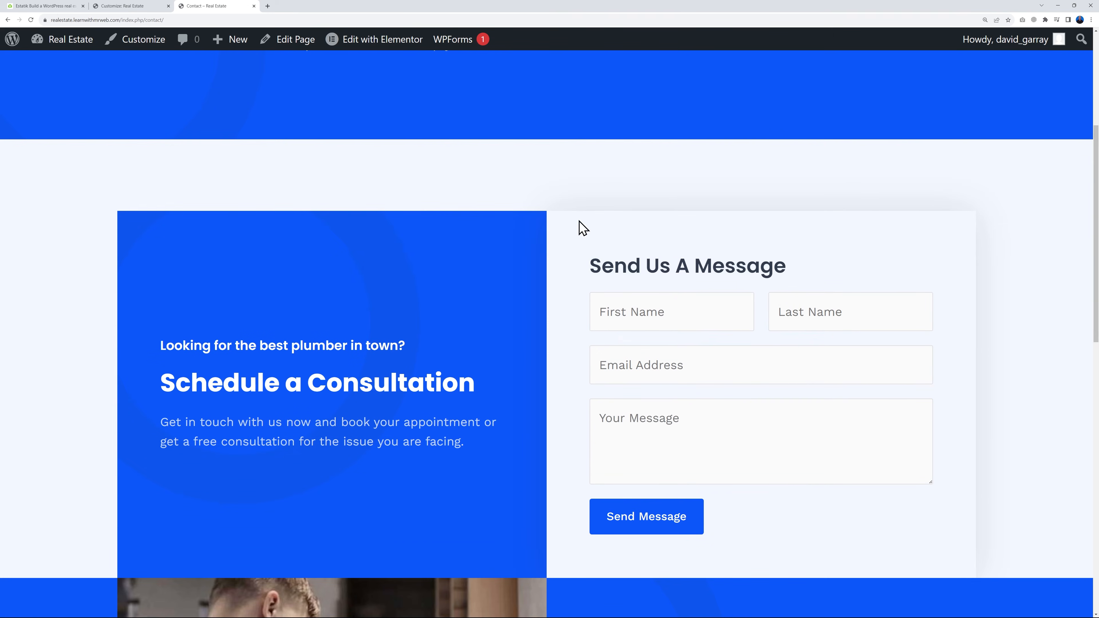
scroll(863, 394, "down", 5)
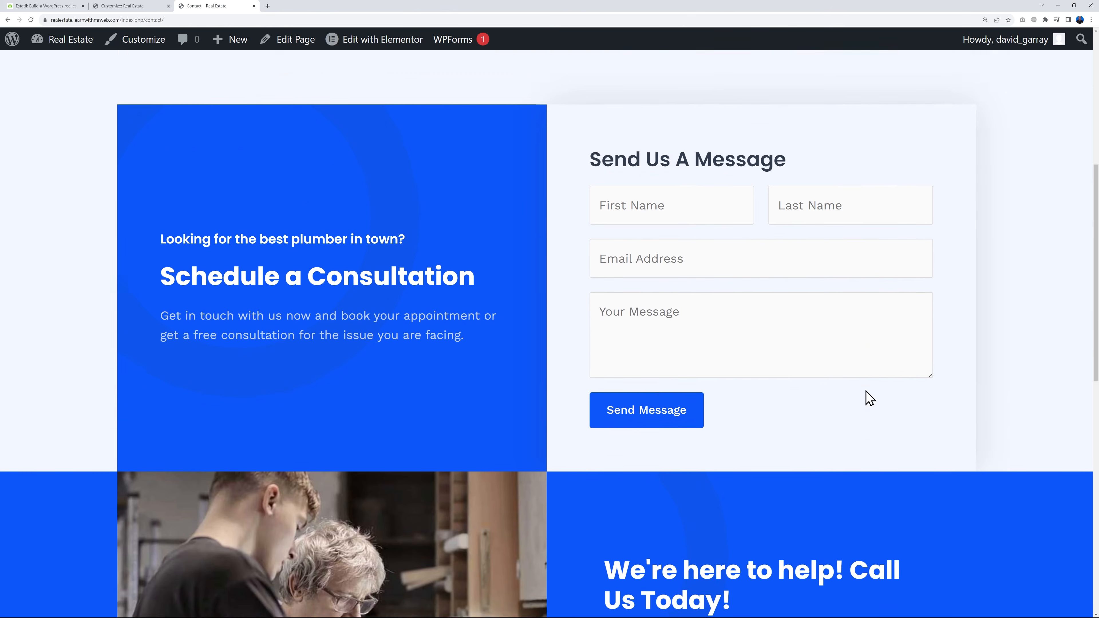
scroll(840, 468, "up", 3)
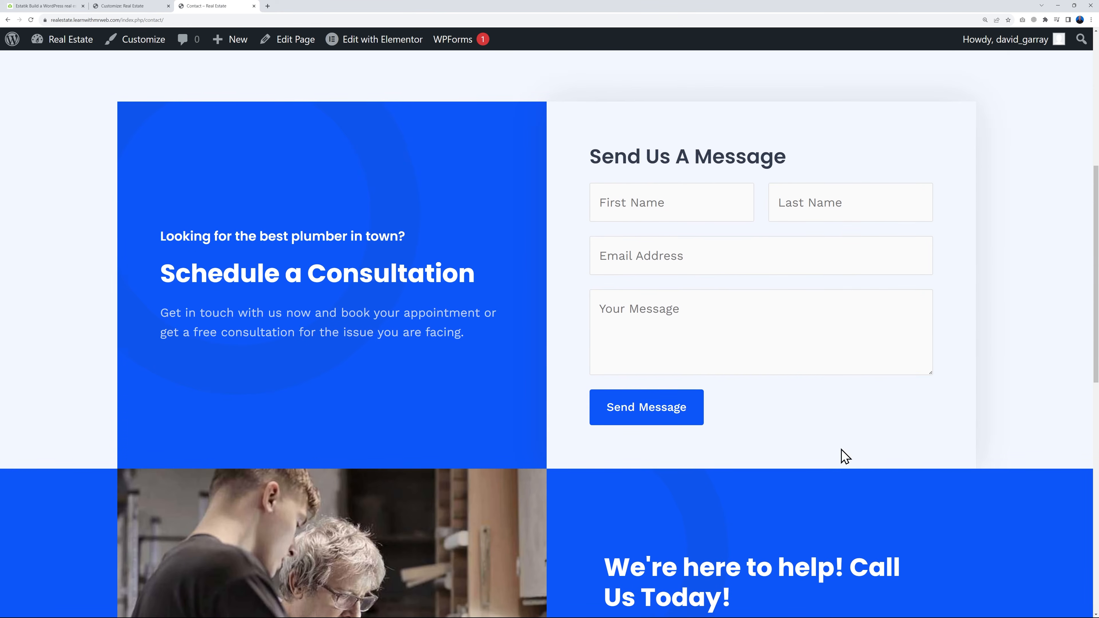
Leave the Customizer and open the Contact page from the WordPress pages list for editing with Elementor in a new tab
left_click(132, 6)
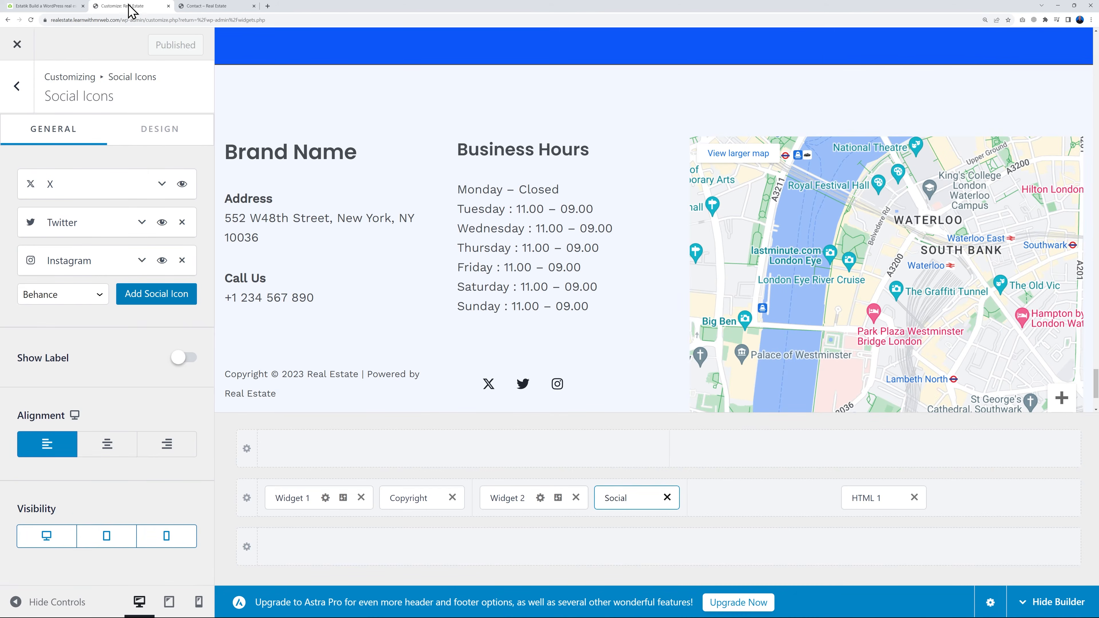
left_click(17, 44)
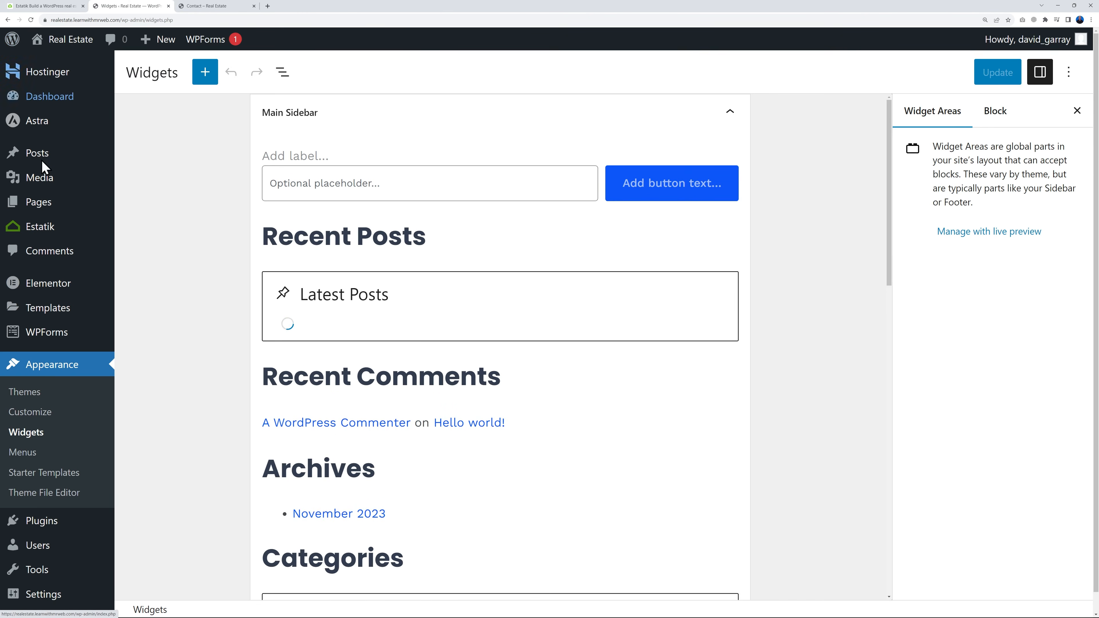
mouse_move(74, 210)
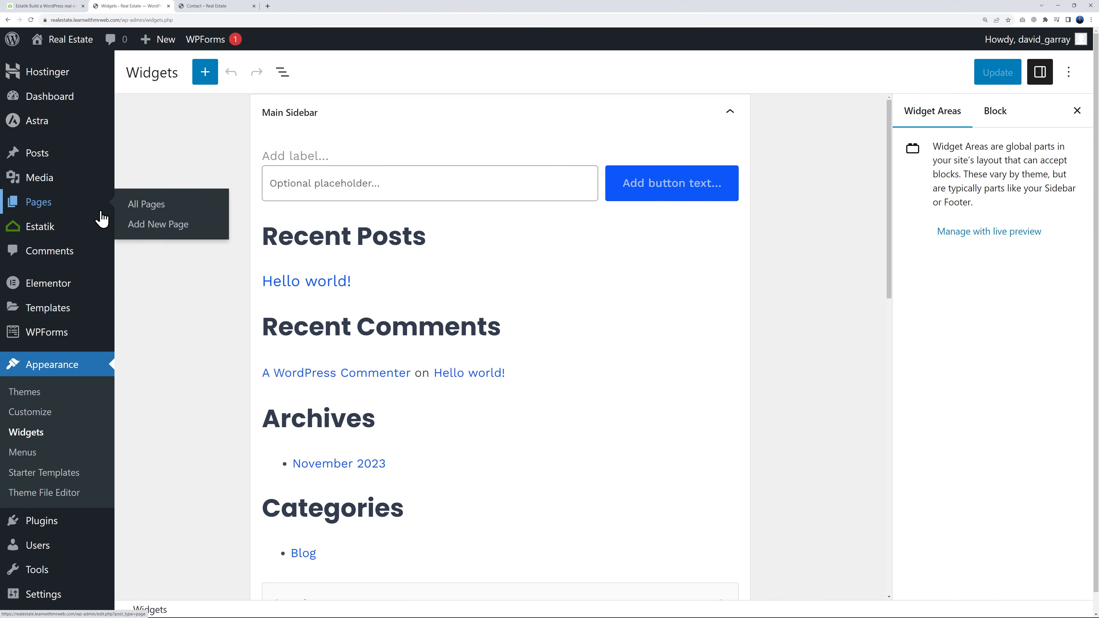
left_click(135, 211)
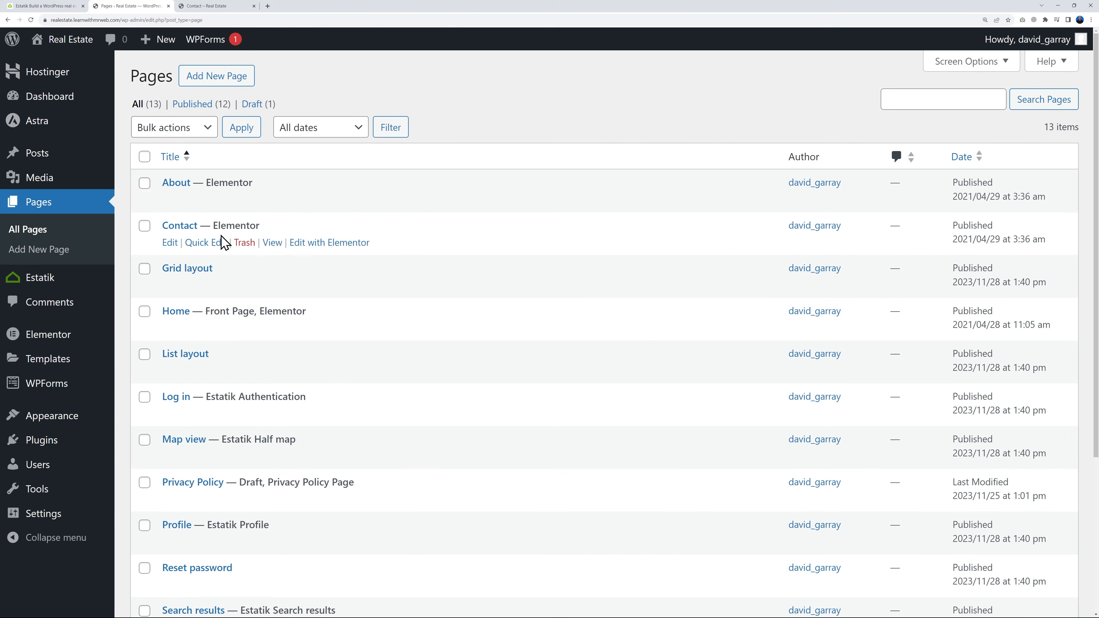
scroll(368, 327, "down", 2)
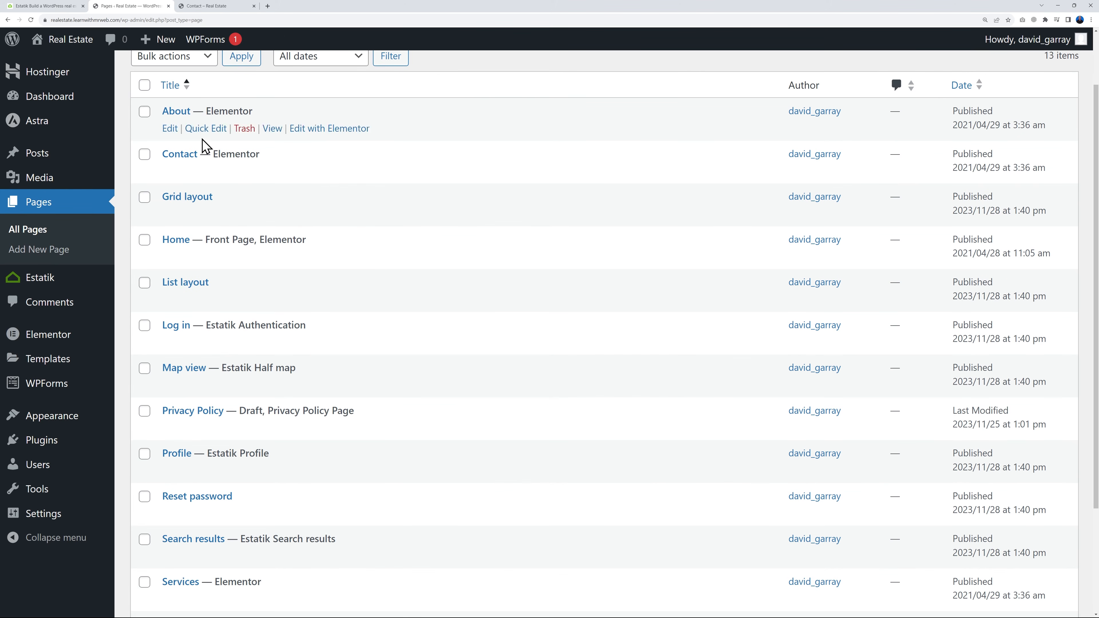
right_click(329, 173)
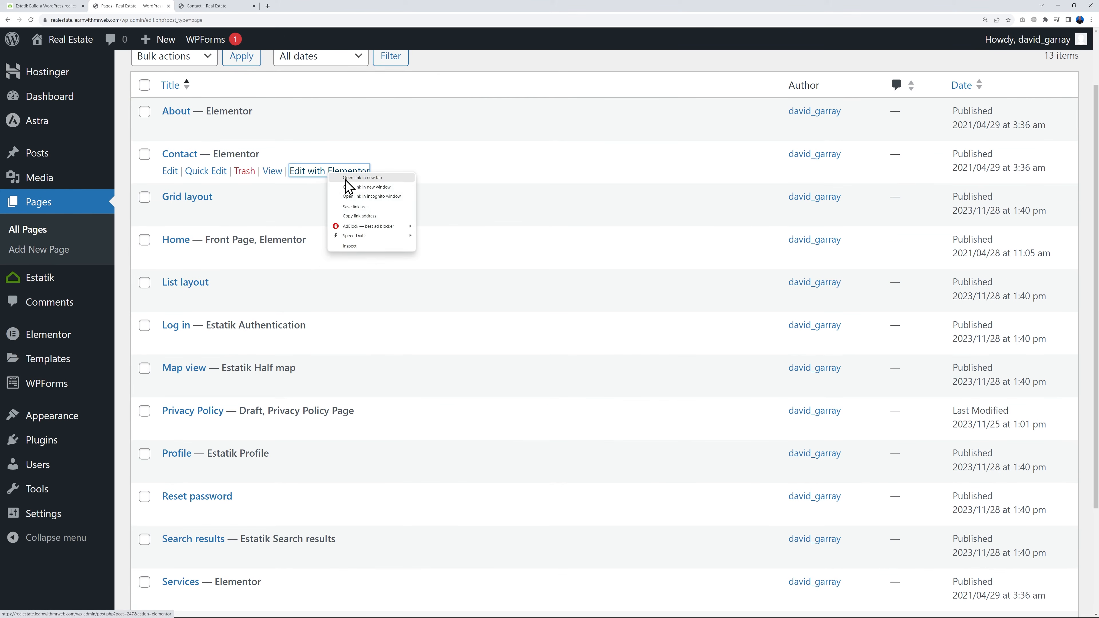
left_click(362, 178)
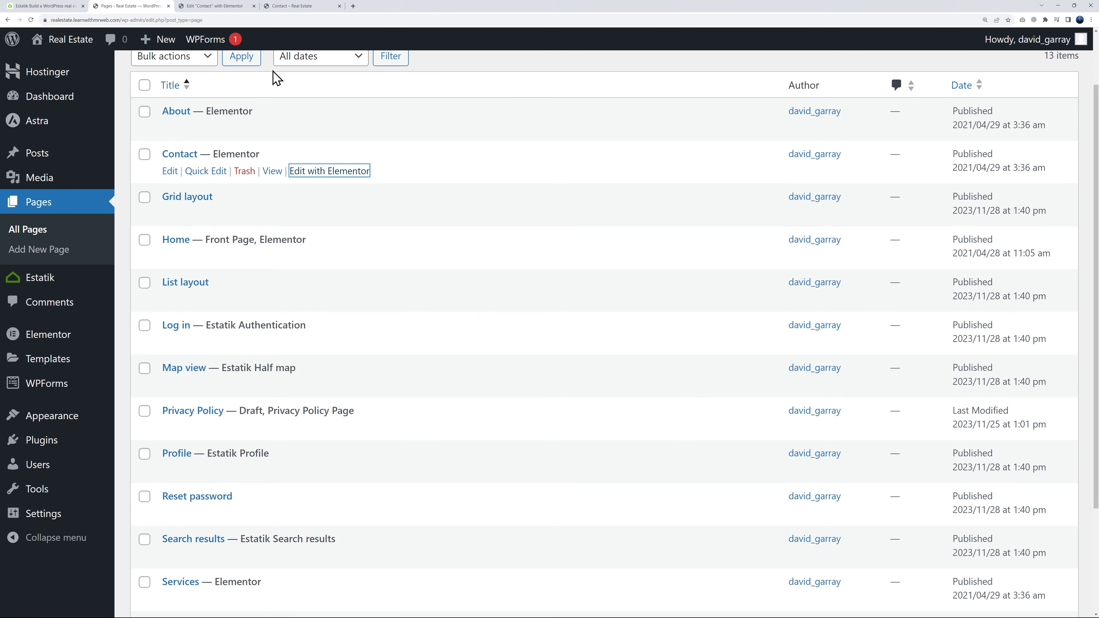
left_click(219, 6)
Change the heading above the contact form from "Send Us A Message" to "Request a Quote"
scroll(596, 224, "down", 3)
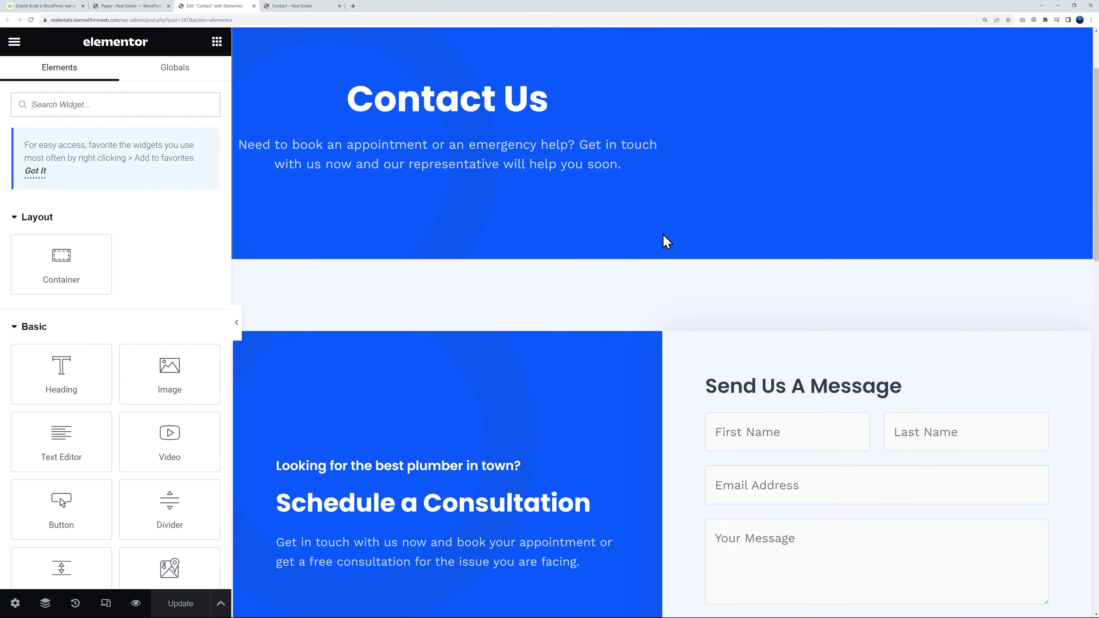
scroll(632, 250, "down", 3)
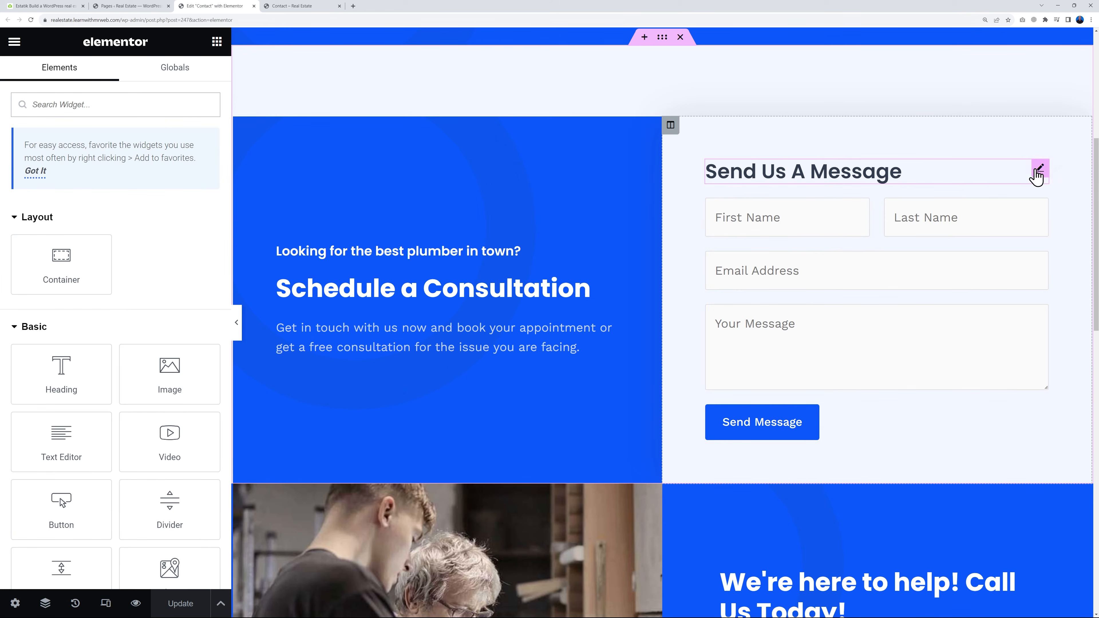
left_click(1041, 168)
left_click_drag(96, 176, 18, 176)
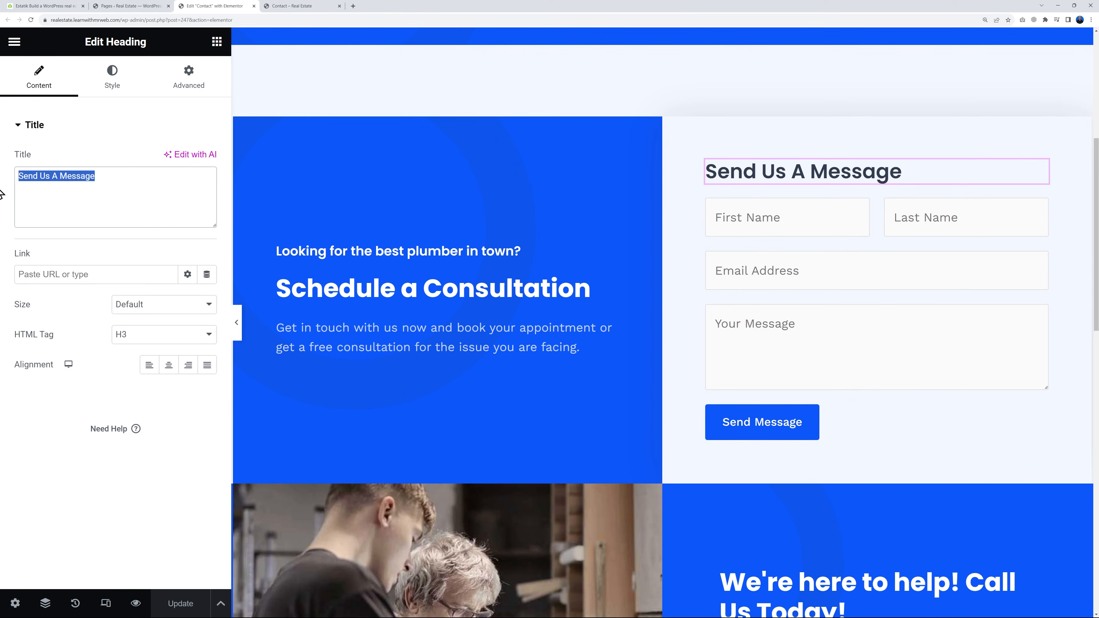
type("Request a Quote")
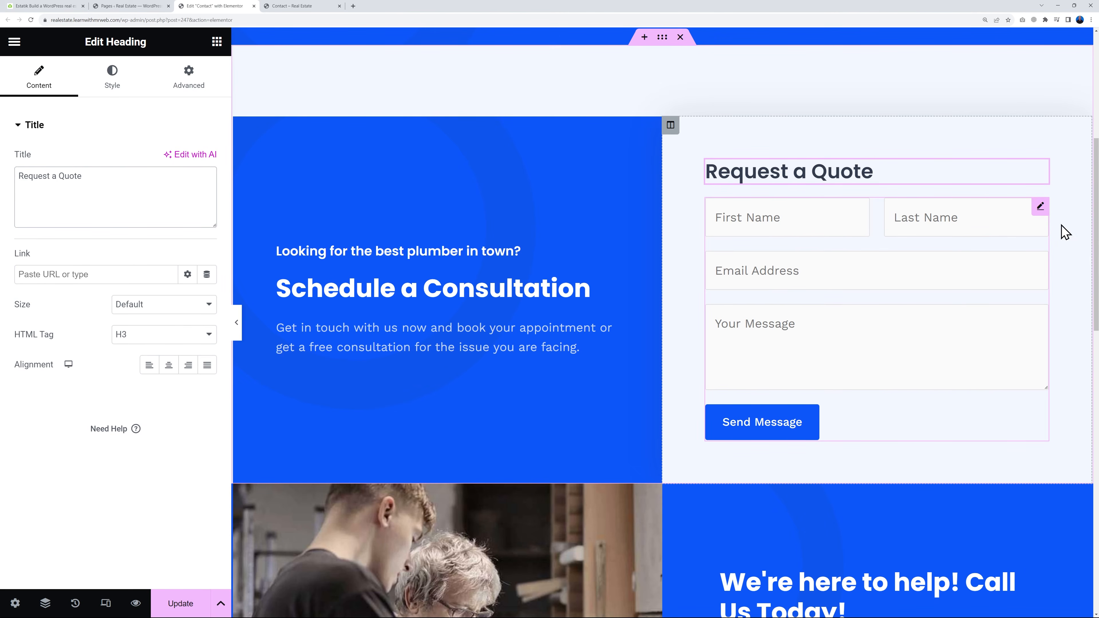
Inspect the WPForms widget below the heading and check which forms it offers for selection
left_click(1040, 207)
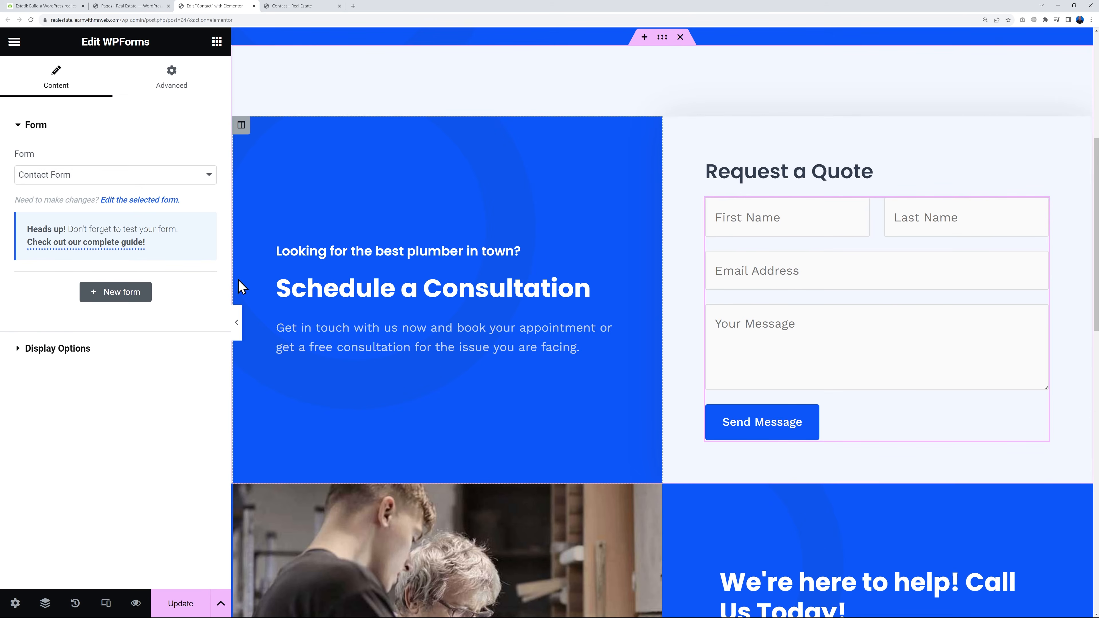
left_click(192, 177)
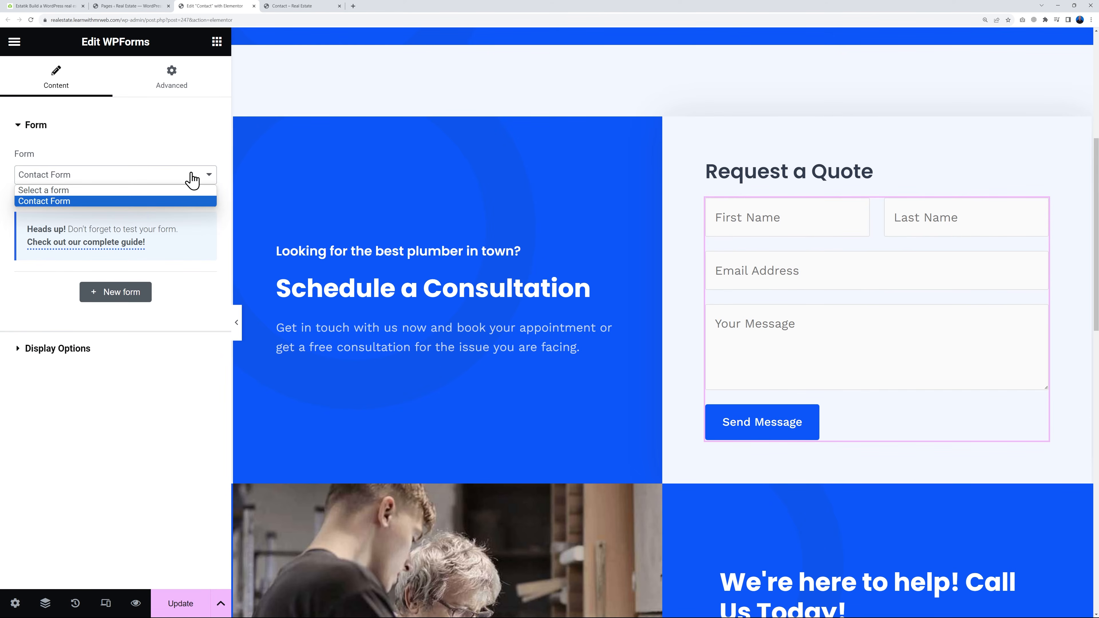
left_click(190, 178)
Switch back to the WordPress dashboard and open Contact Form in the WPForms builder
left_click(127, 6)
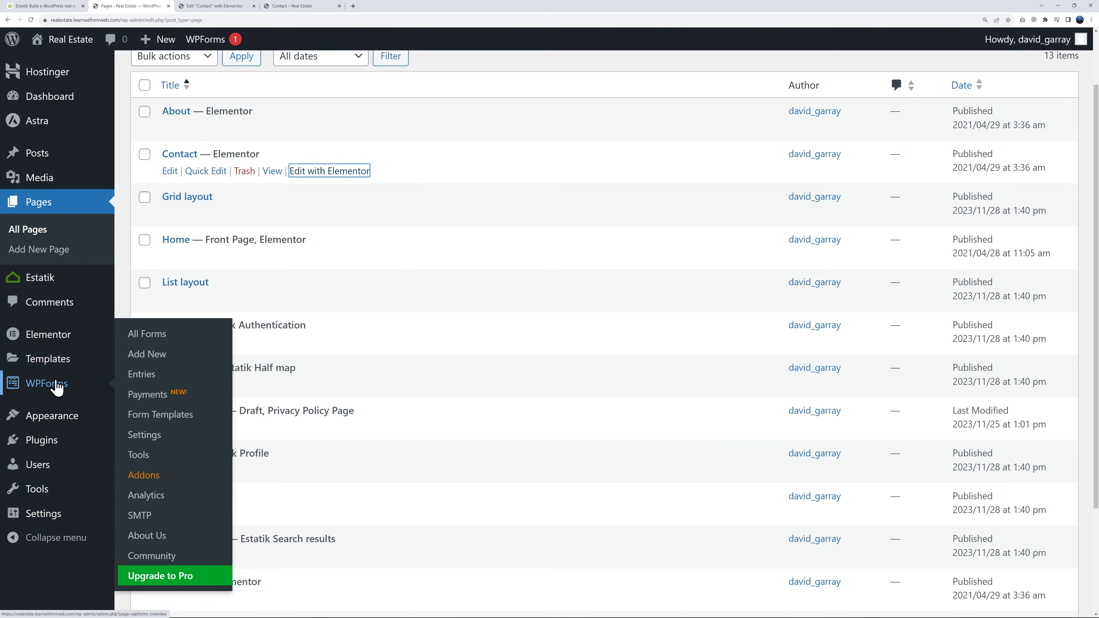
left_click(42, 394)
scroll(417, 336, "down", 3)
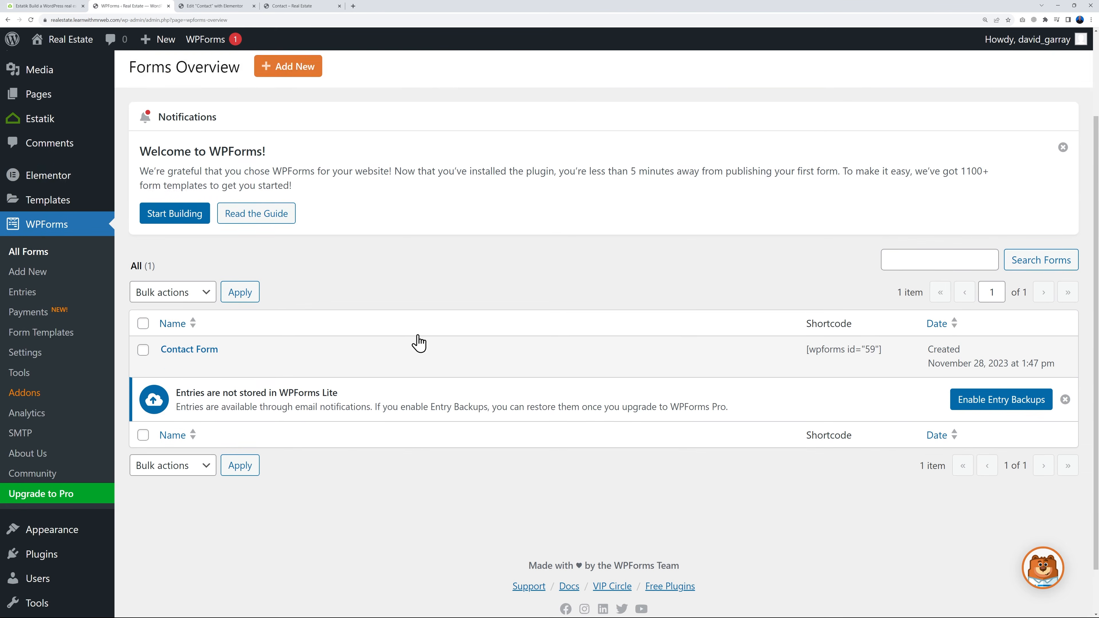
left_click(170, 330)
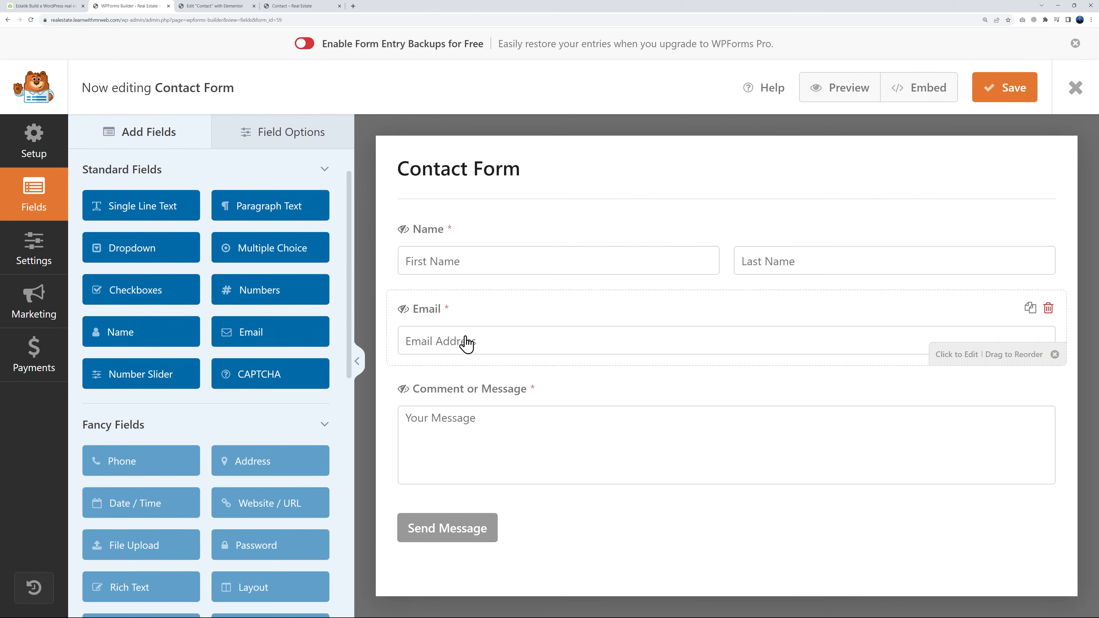
Add a Single Line Text field between Email and Comment or Message, and label it "Phone Number"
left_click_drag(155, 209, 491, 399)
left_click(499, 397)
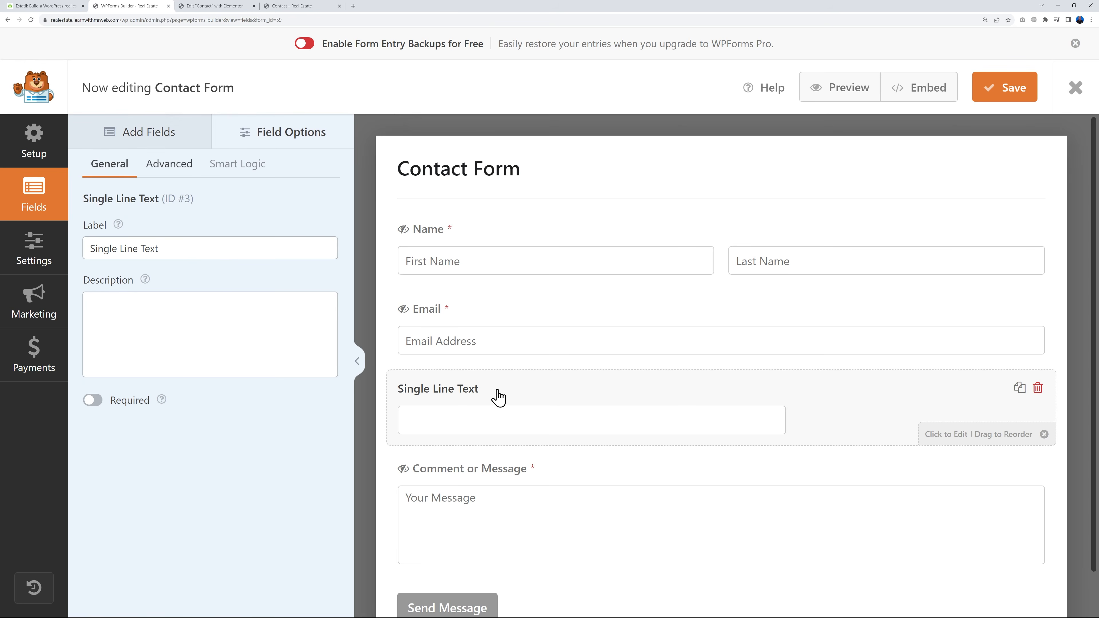
triple_click(177, 248)
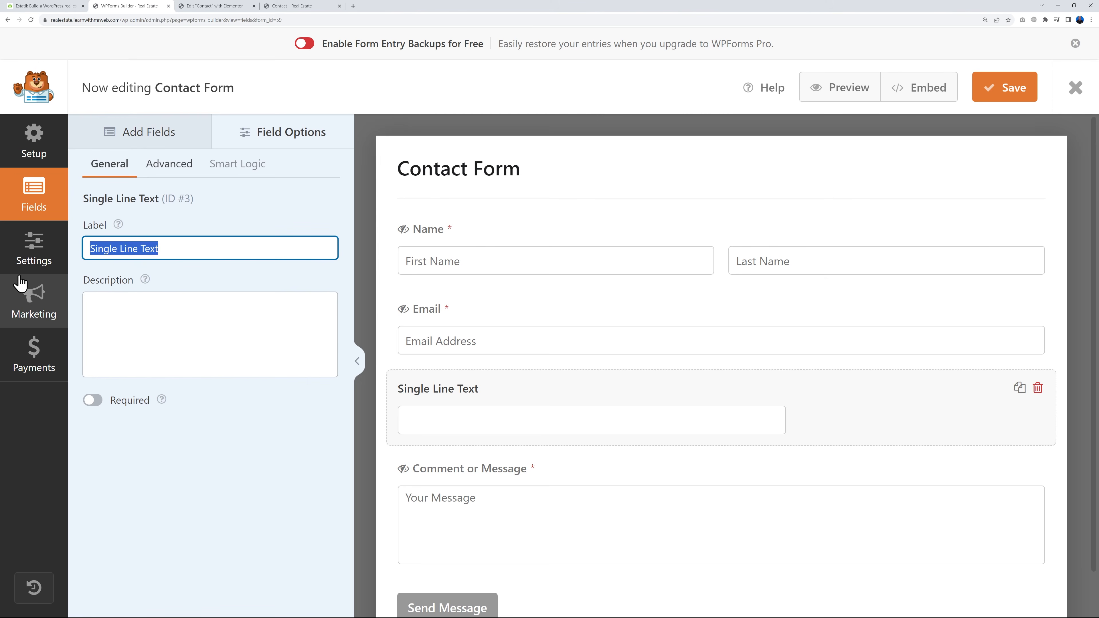
type("Phone Number")
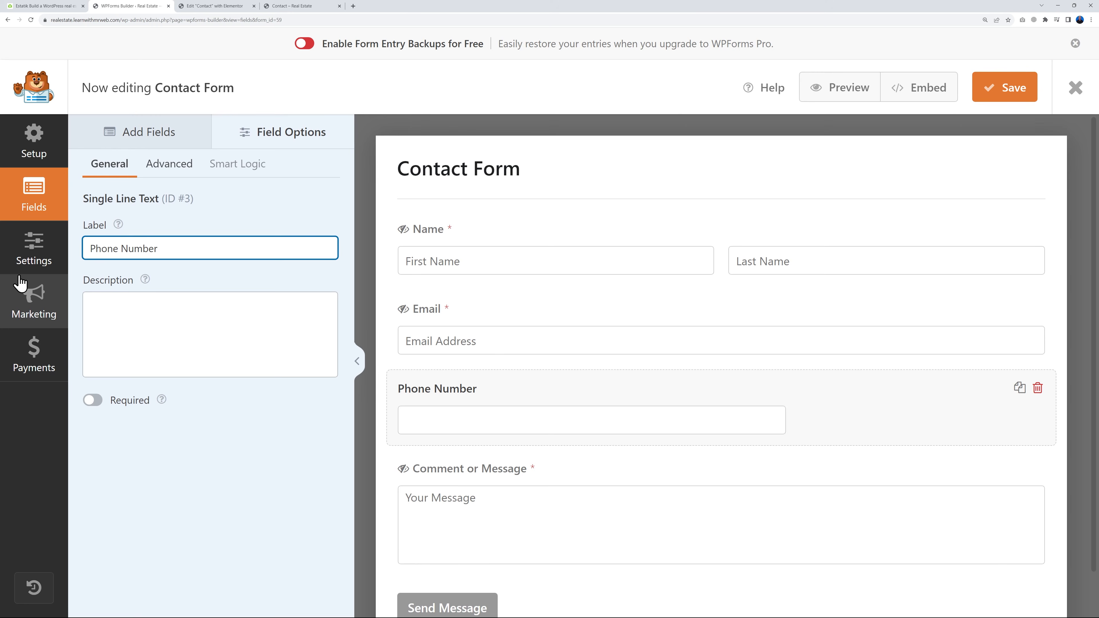
Make the Phone Number field required and open its advanced options
left_click(118, 336)
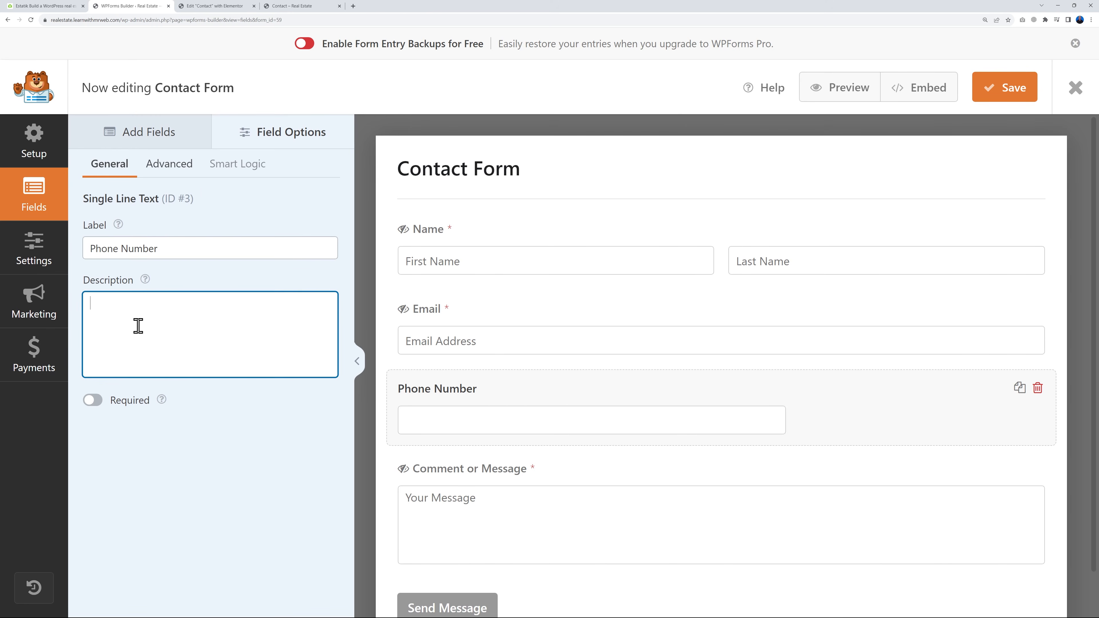
left_click(182, 175)
left_click(111, 166)
left_click(96, 400)
left_click(171, 173)
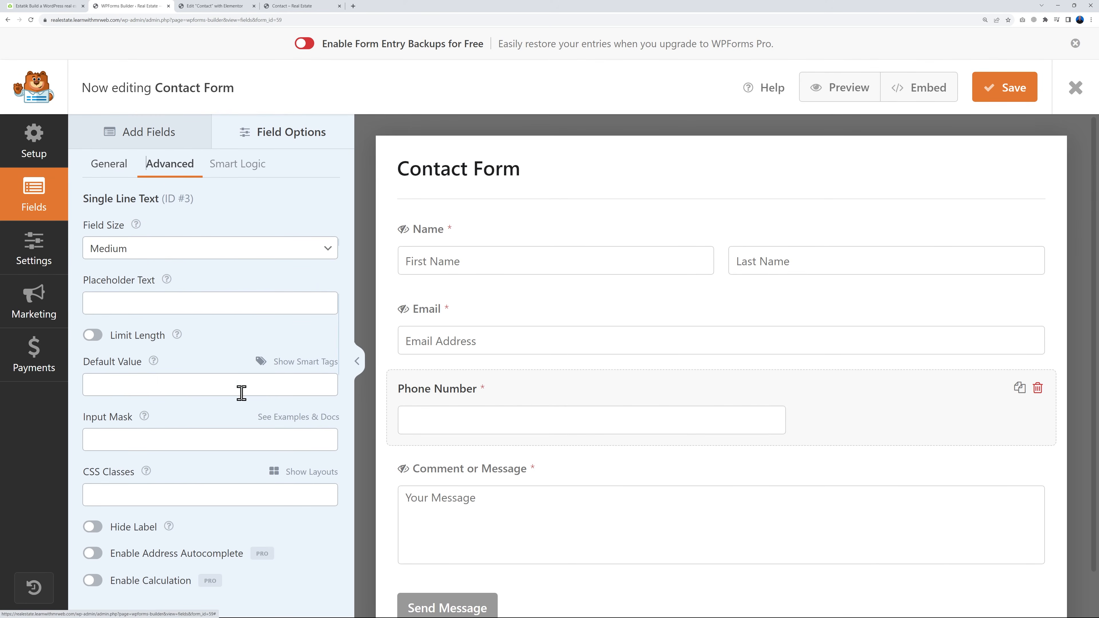
Try the Large and Small field sizes on the Phone Number field
left_click(326, 257)
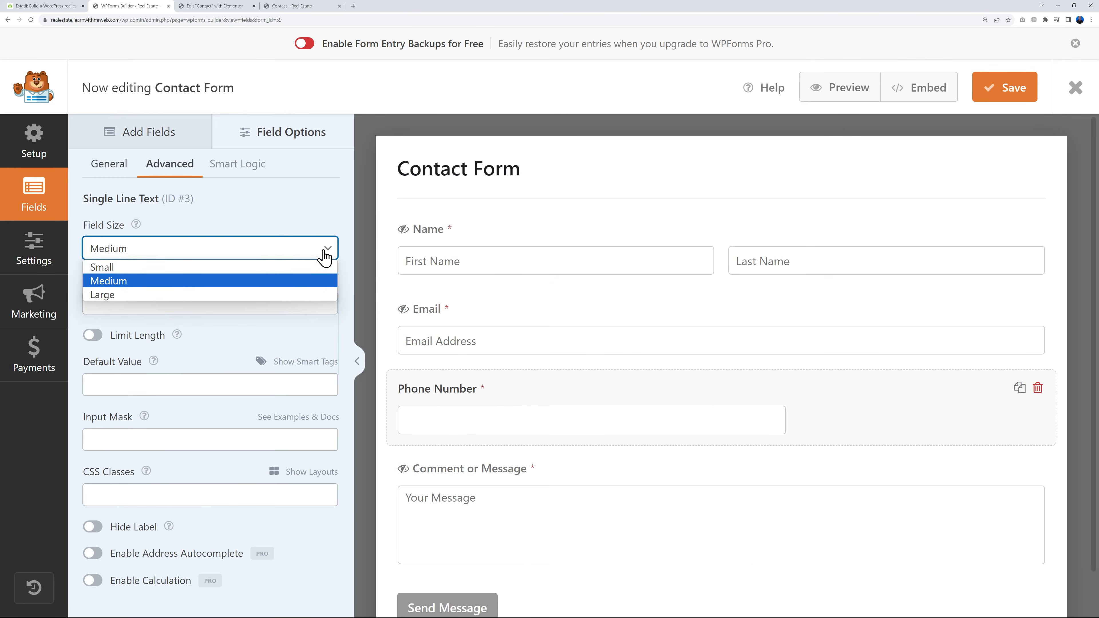
left_click(162, 294)
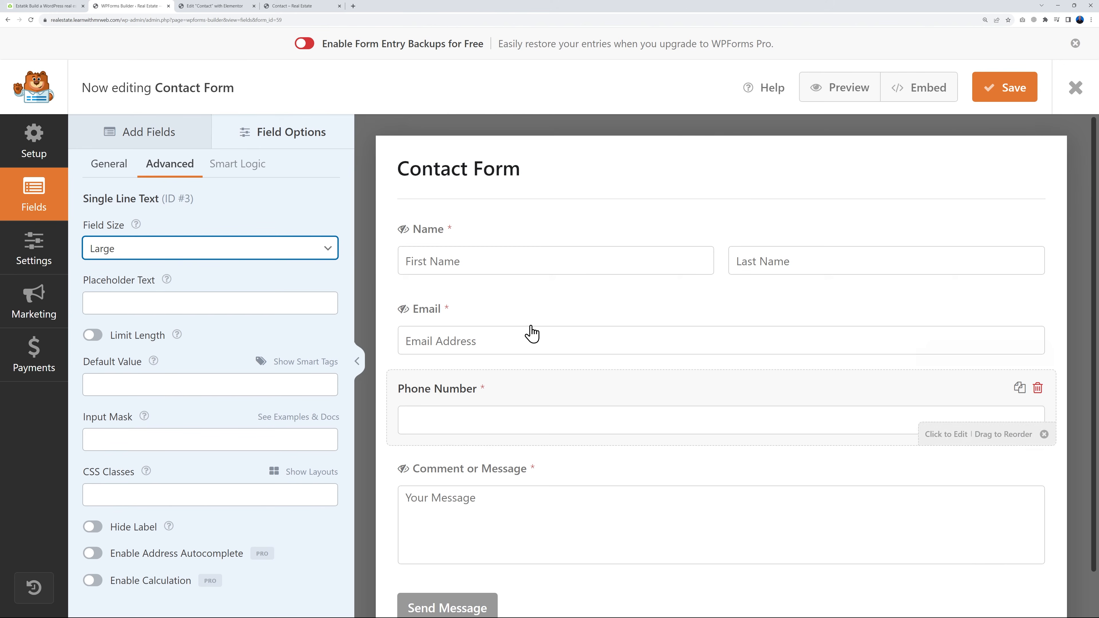
left_click(333, 254)
left_click(259, 266)
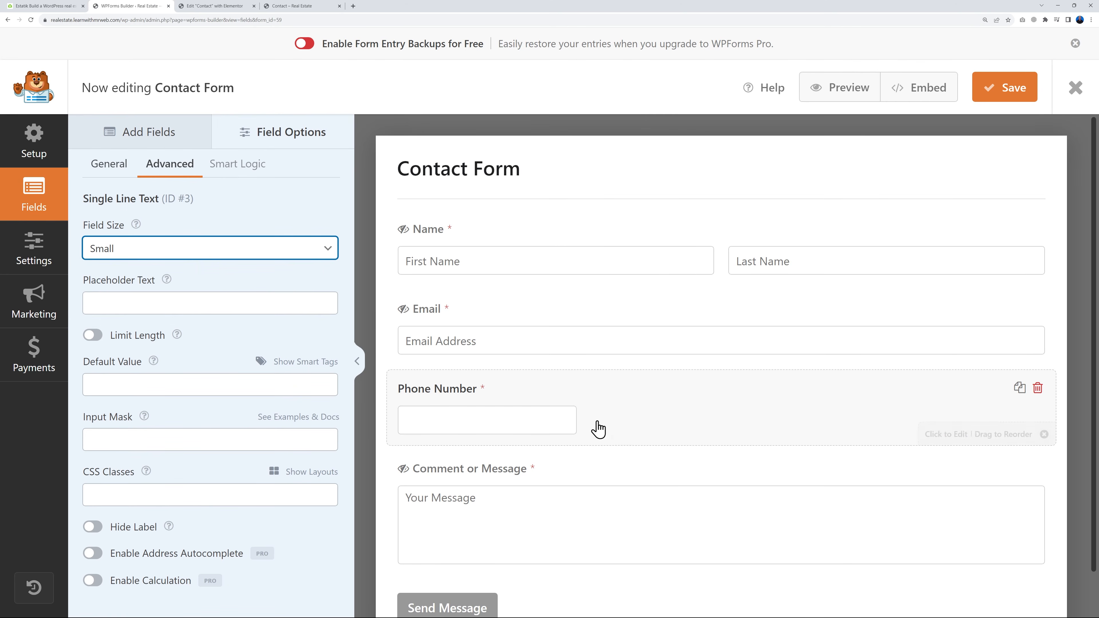
Set the Phone Number field's size to Medium and save the form
left_click(316, 259)
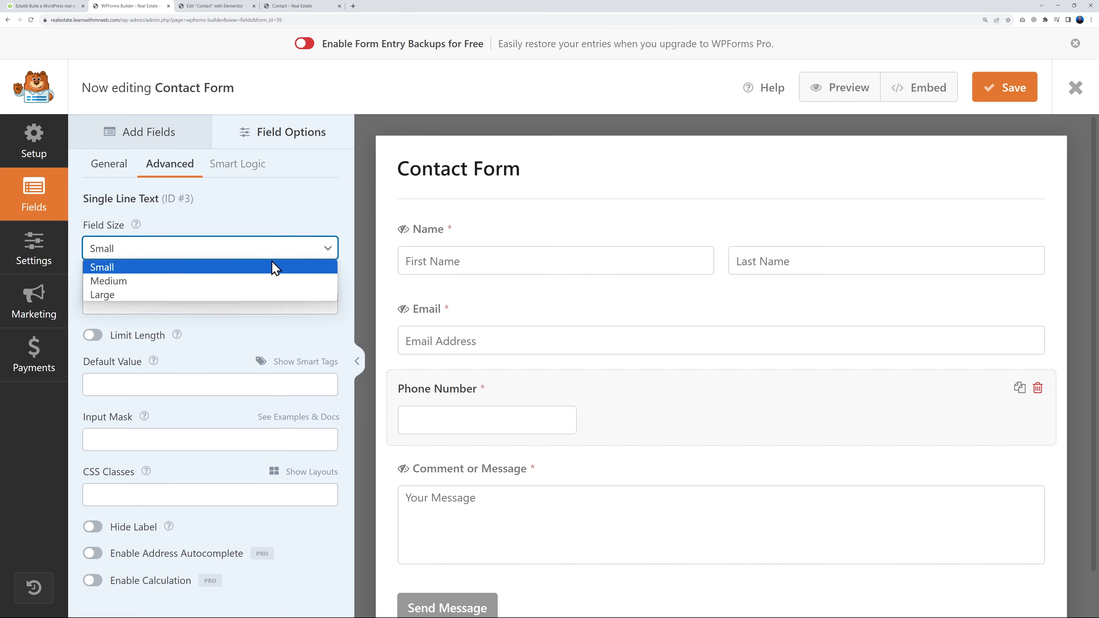
left_click(164, 281)
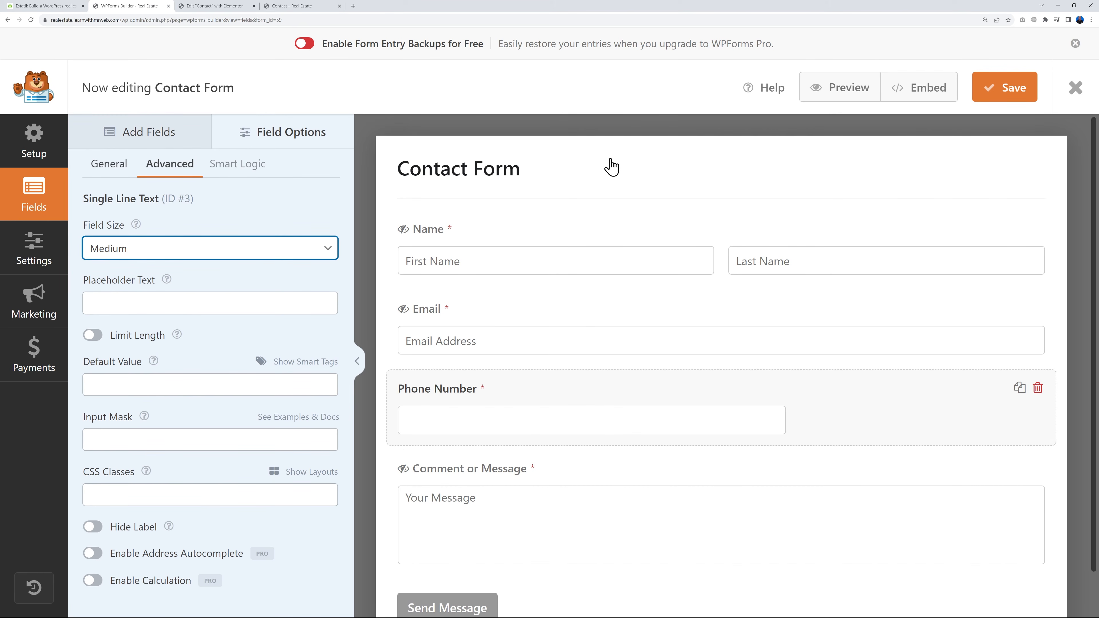
left_click(996, 93)
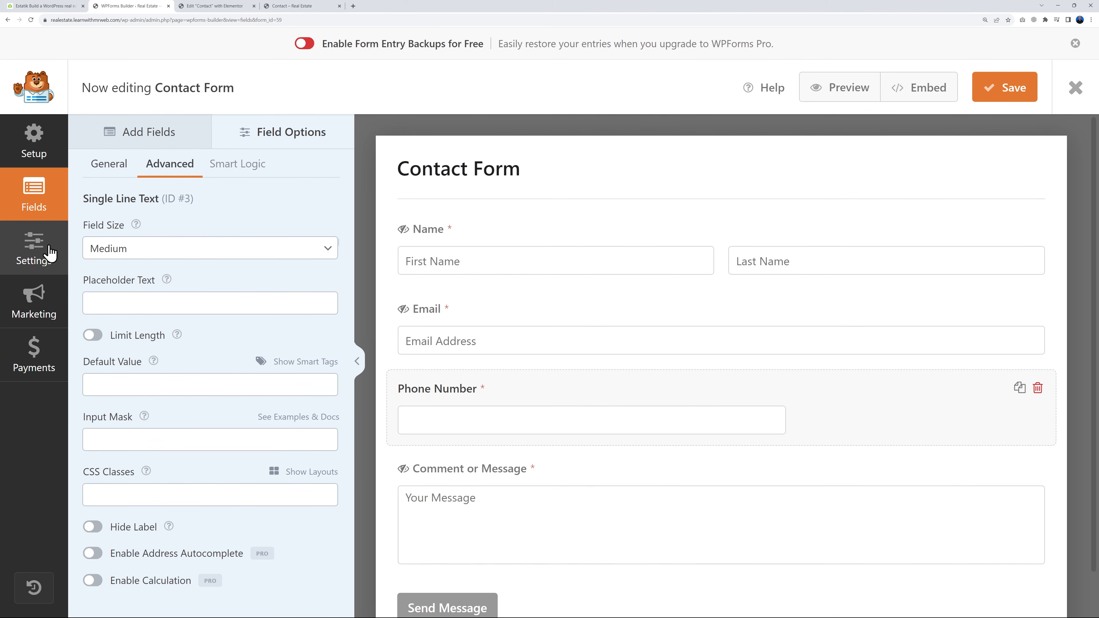
Open the form's notification settings and set Send To Email Address to the business's email address
left_click(51, 253)
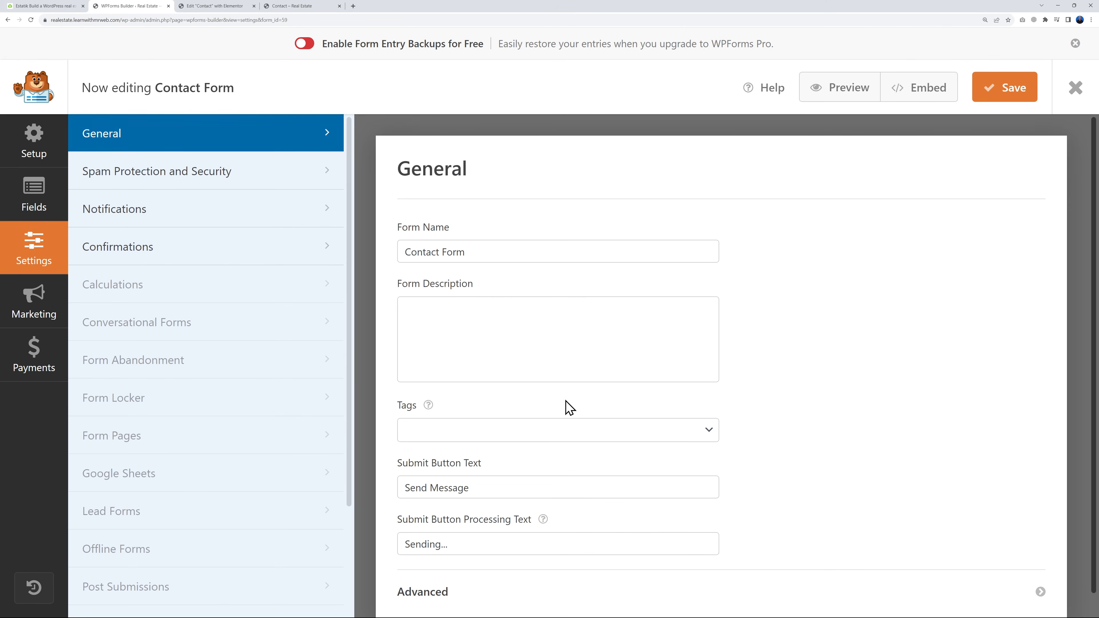
left_click(152, 217)
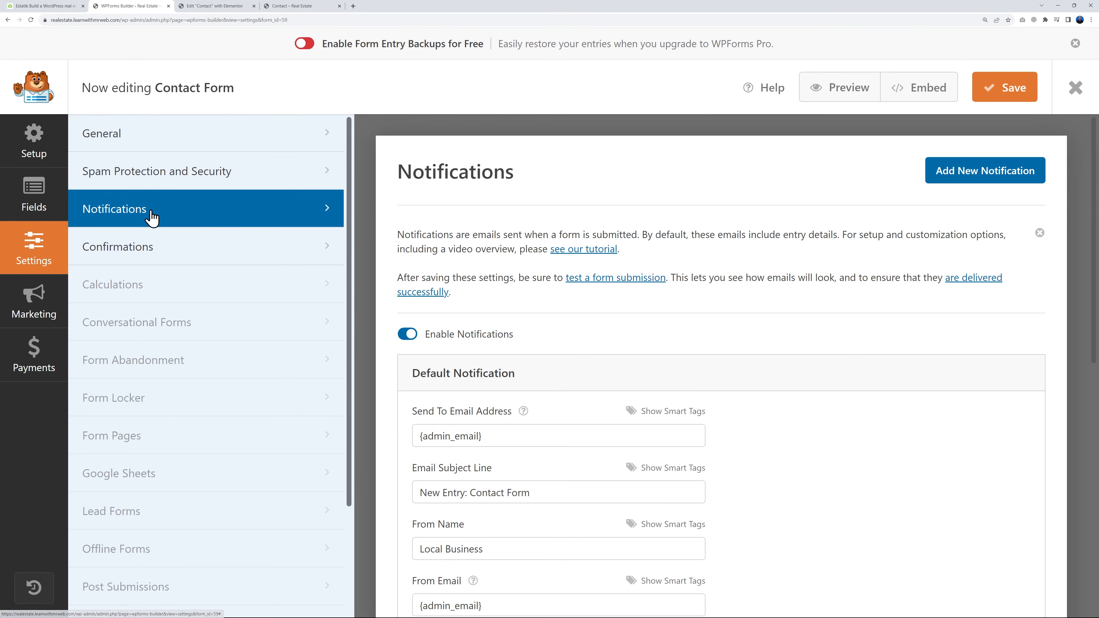
scroll(848, 400, "down", 5)
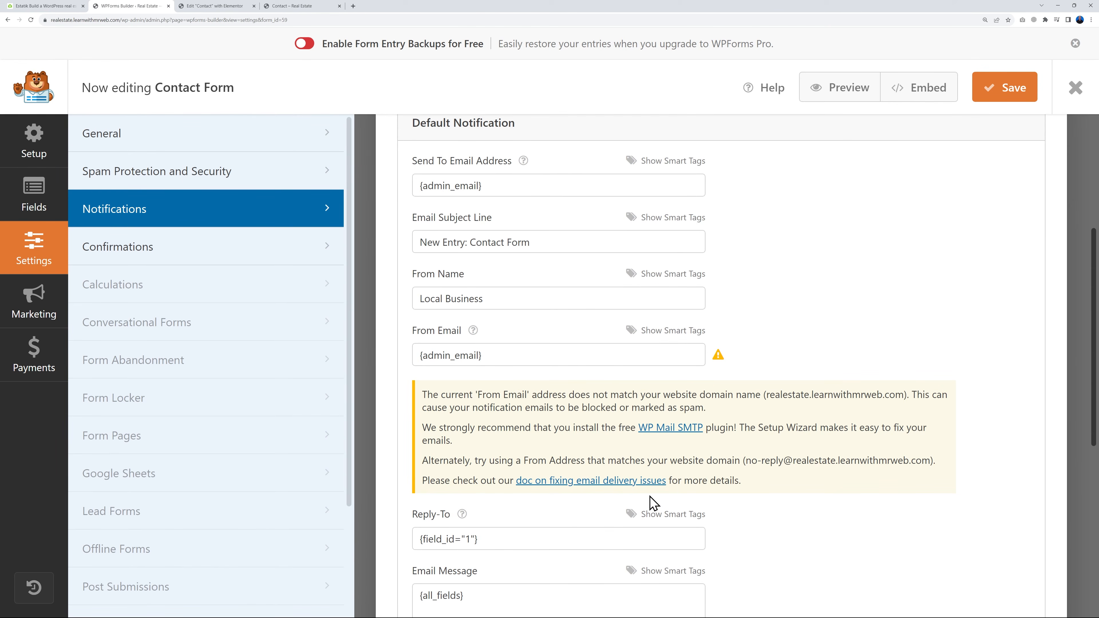
left_click_drag(422, 191, 521, 194)
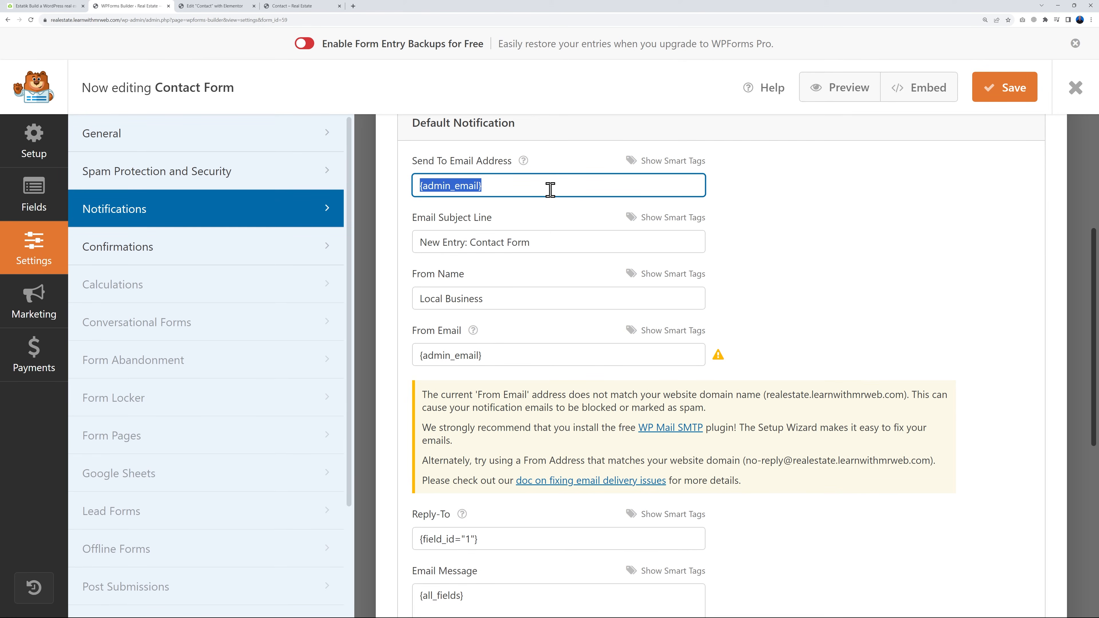
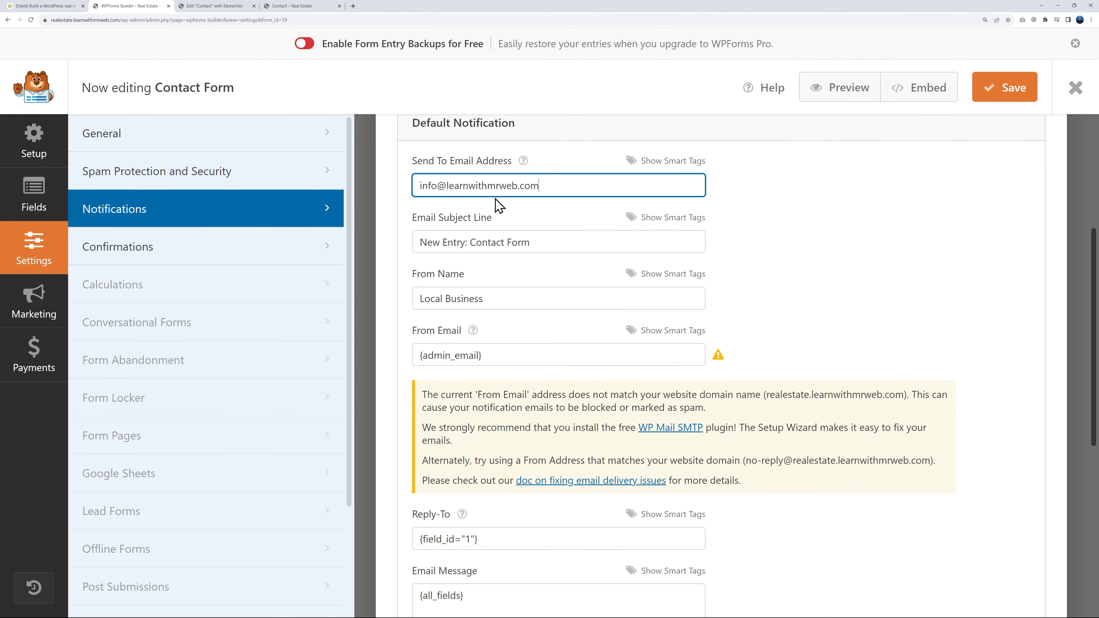
Set the default notification's From Email to the same business email address and save the form
left_click_drag(518, 350, 424, 355)
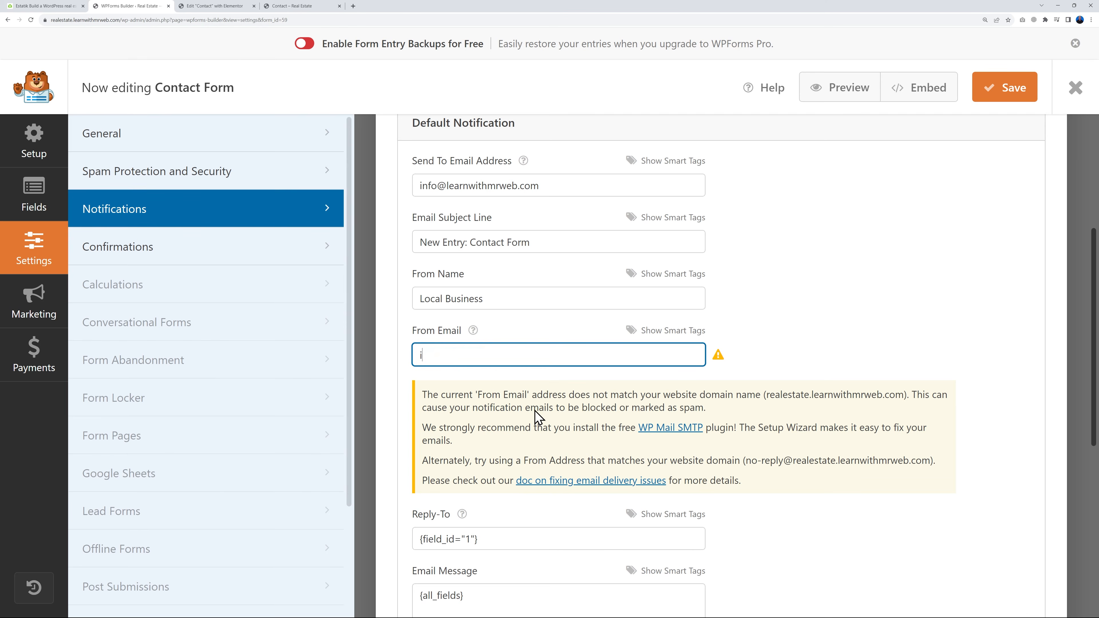
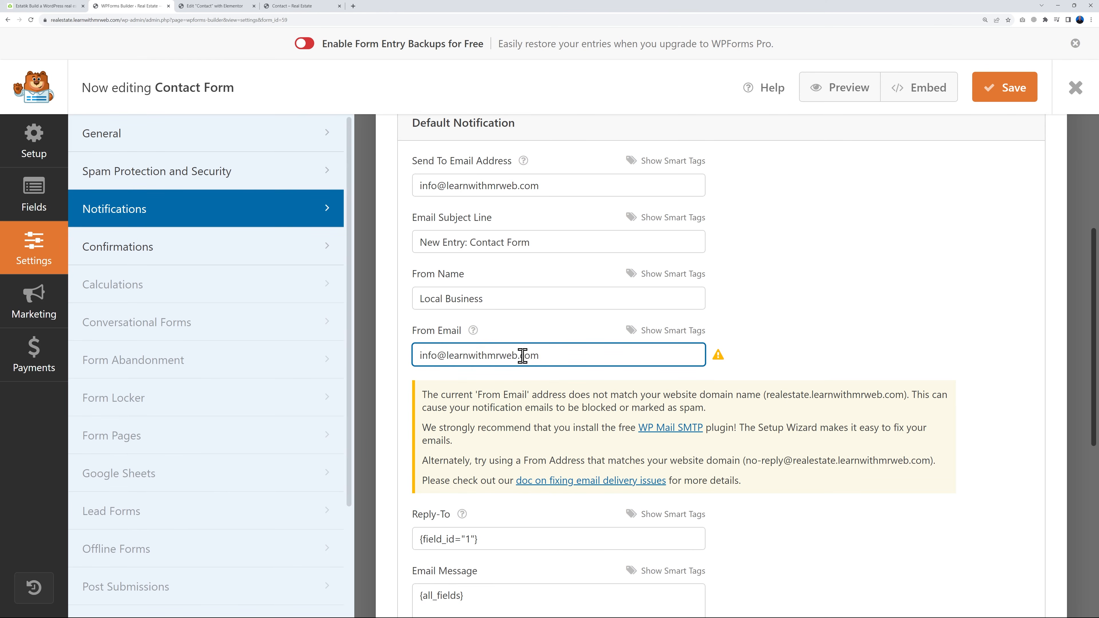
left_click(857, 325)
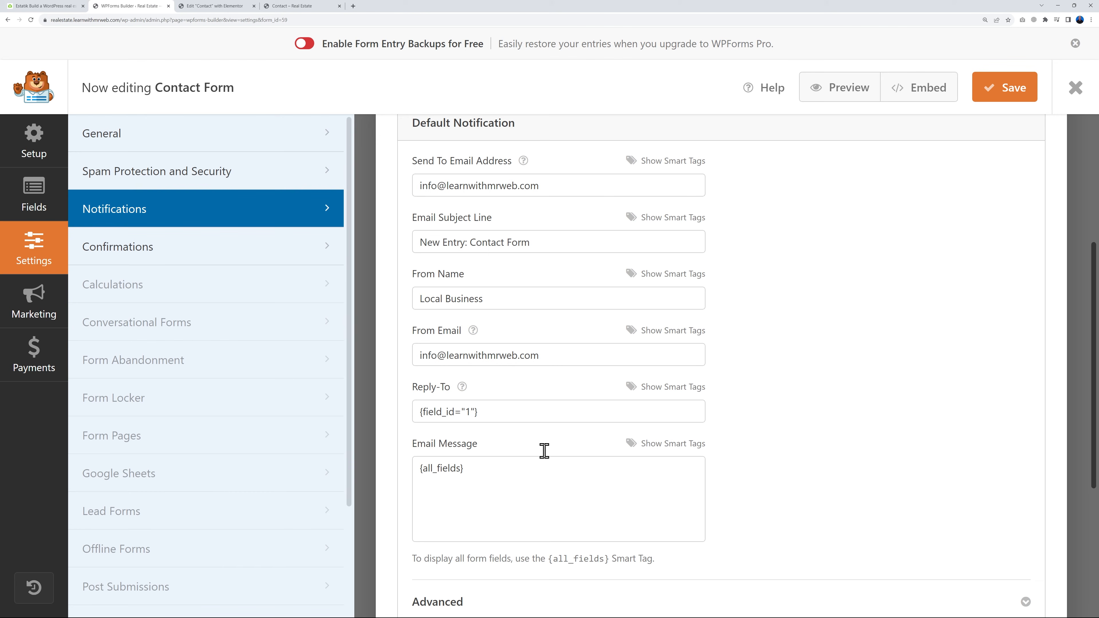
left_click(988, 98)
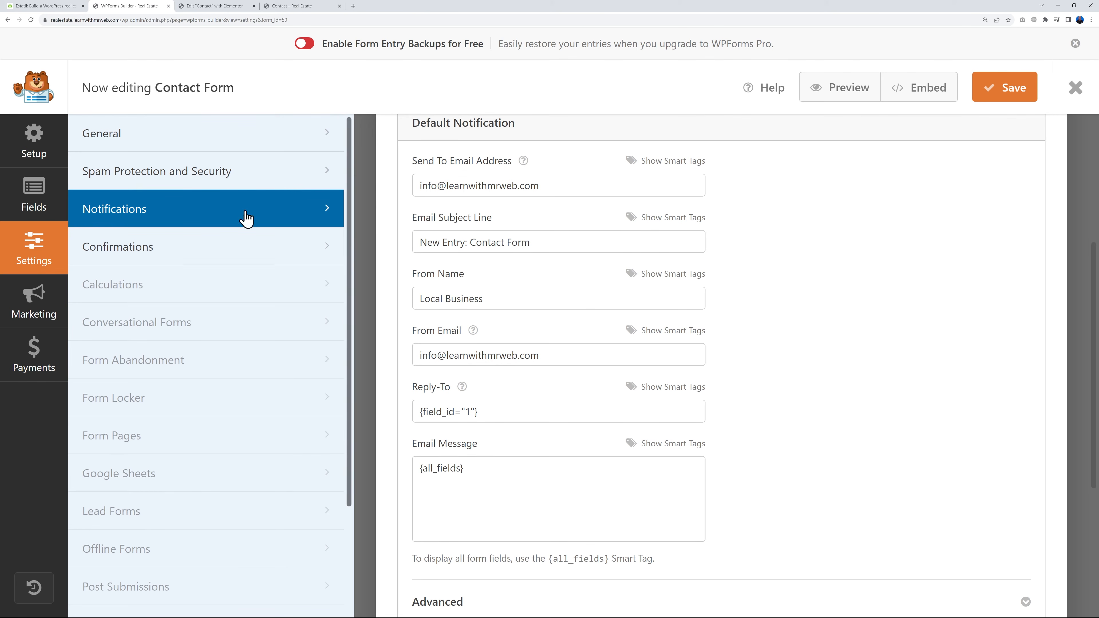
Review the default message in the form's confirmation settings, then save the form and exit the form builder
left_click(141, 247)
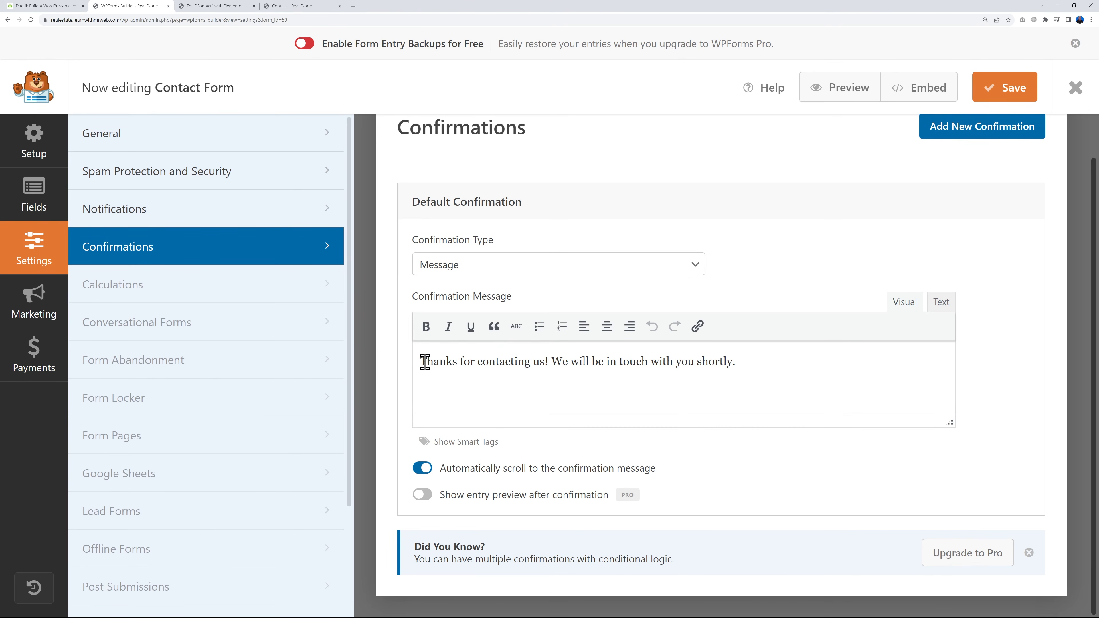
left_click_drag(422, 362, 741, 373)
left_click(744, 368)
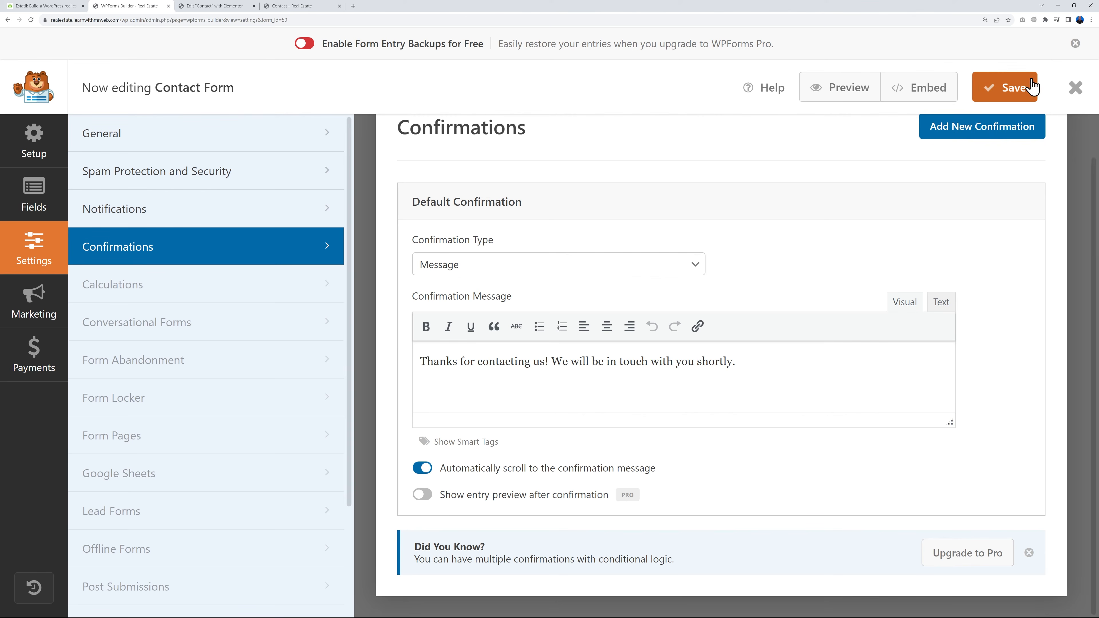
left_click(1024, 91)
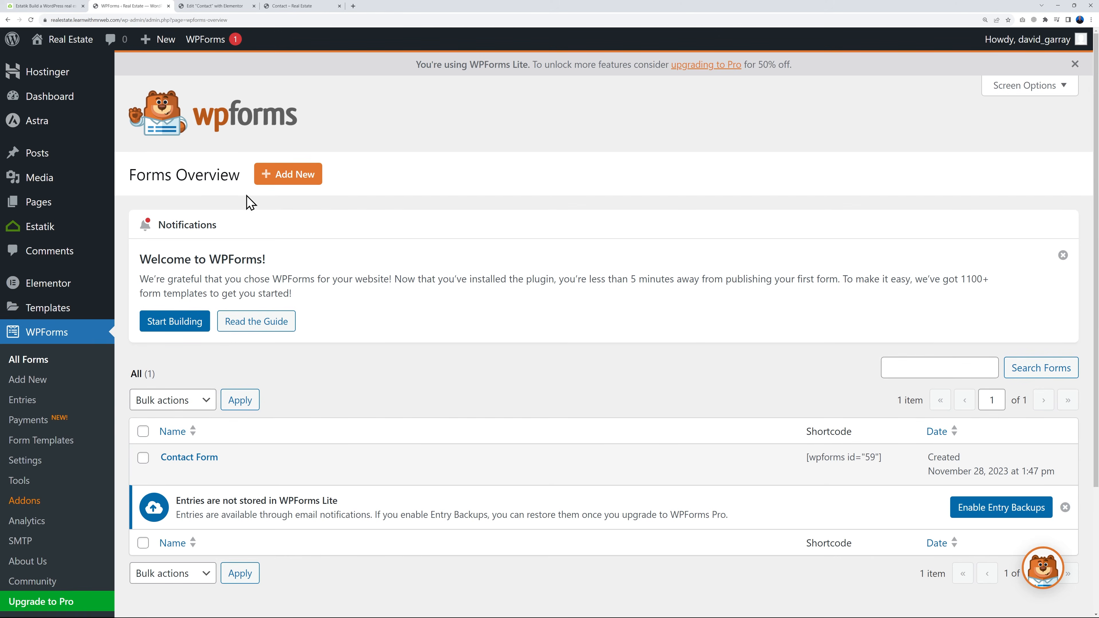
Update the Contact page in Elementor and reload the editor to check the Request a Quote form
left_click(214, 6)
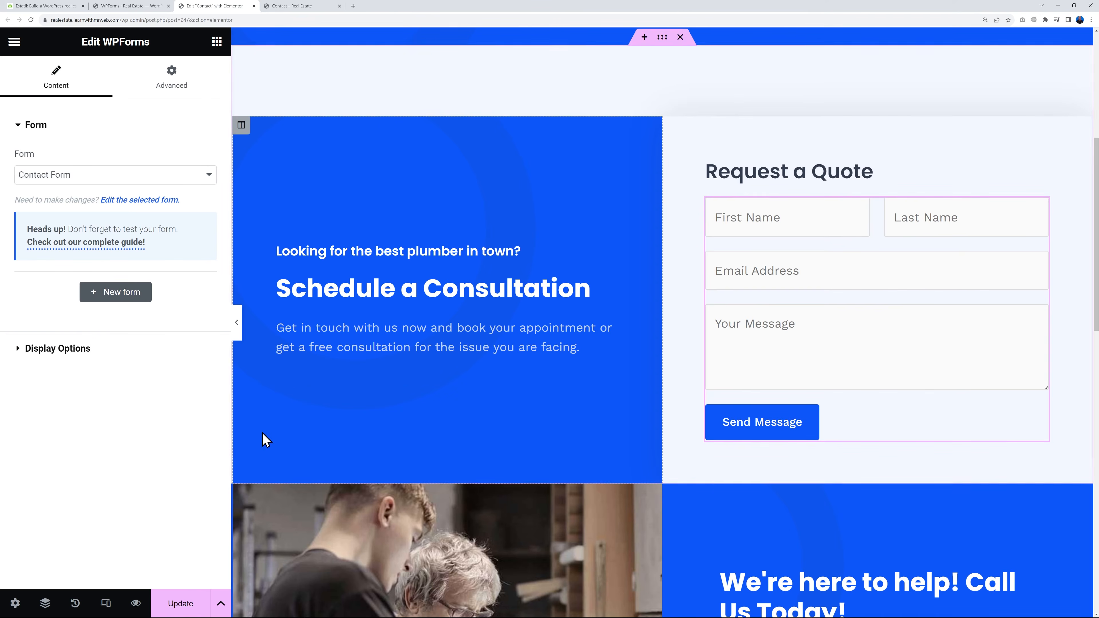
left_click(181, 597)
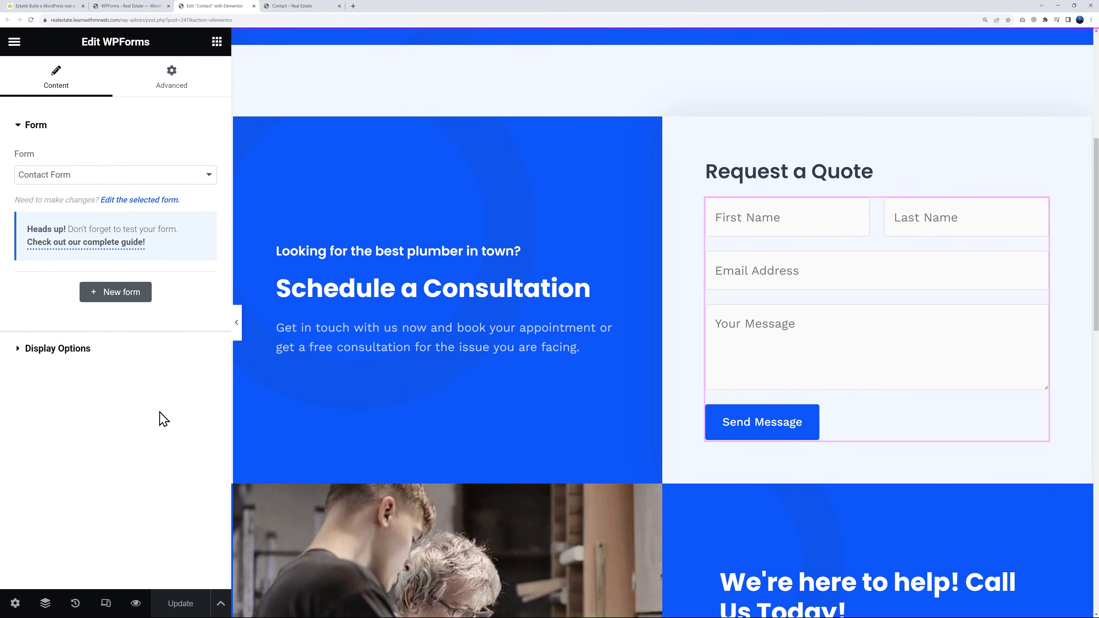
left_click(32, 20)
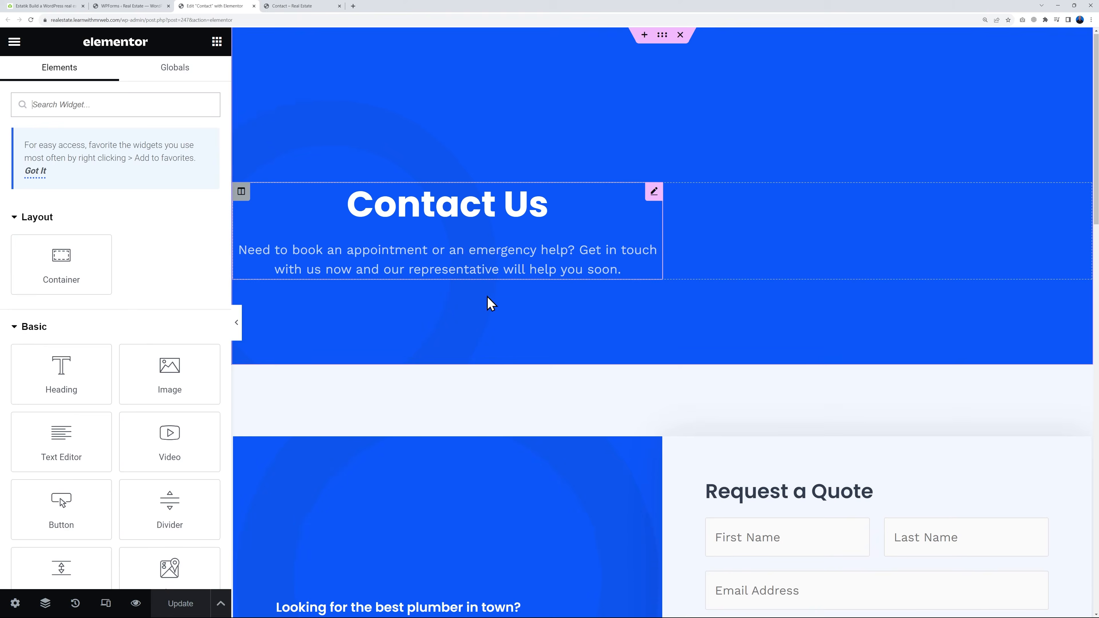
scroll(550, 403, "down", 5)
scroll(846, 314, "down", 2)
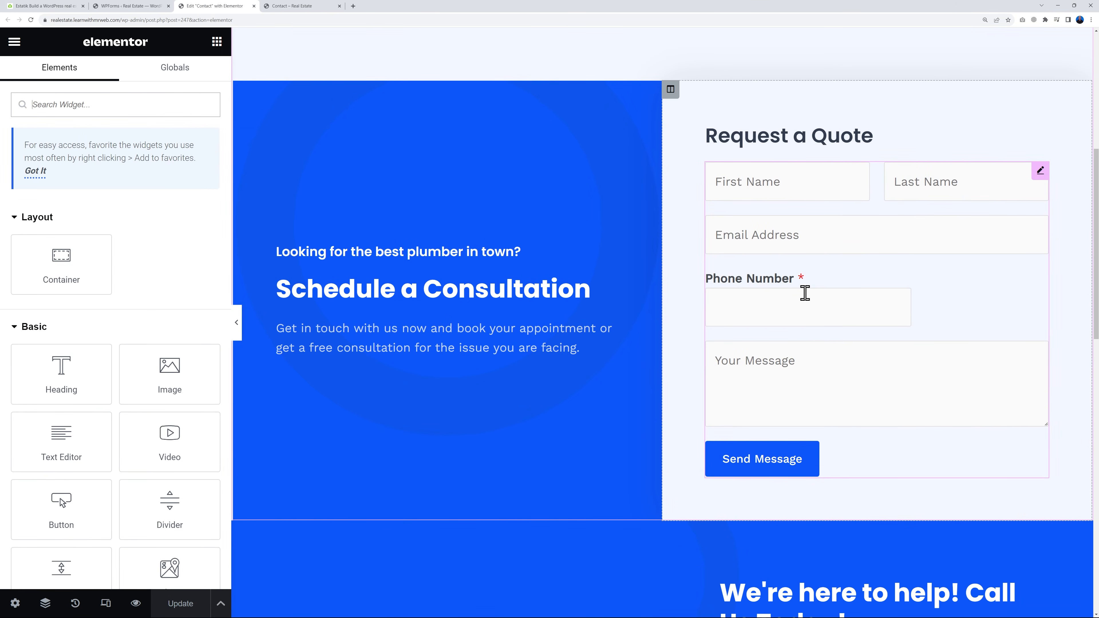
Replace the image beside "We're here to help! Call Us Today!" with the team group photo from the media library
scroll(806, 296, "down", 7)
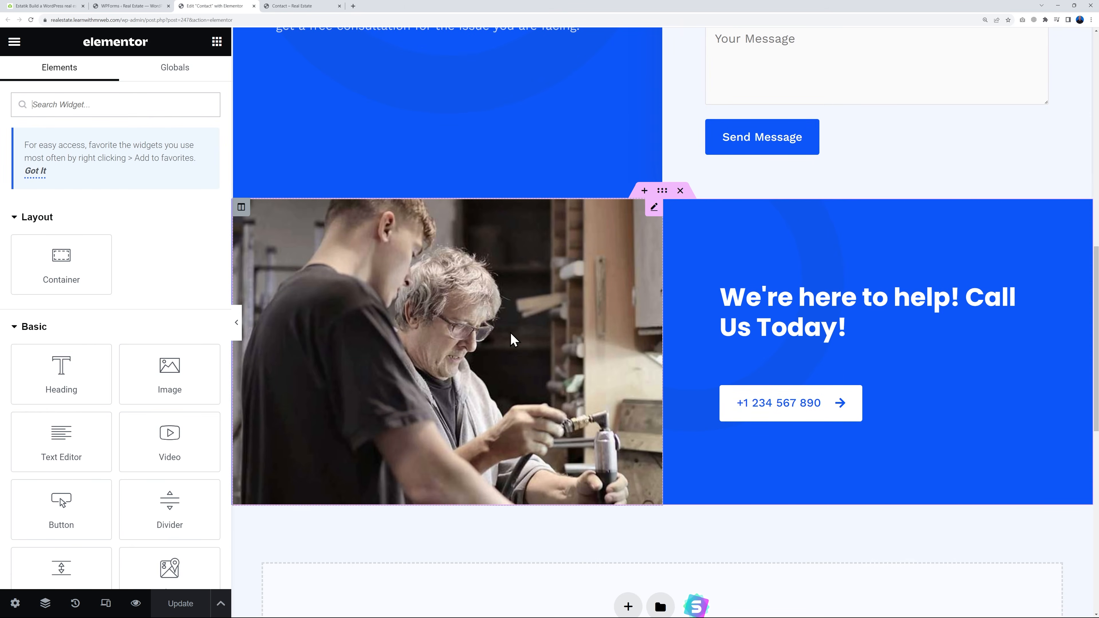
left_click(654, 219)
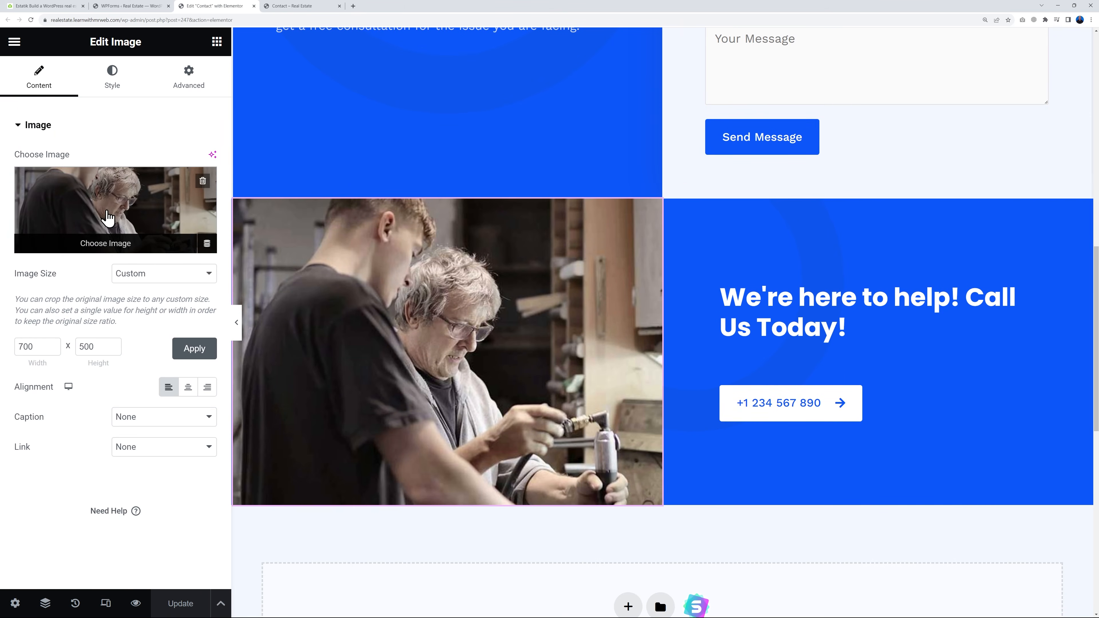
left_click(146, 216)
left_click(225, 233)
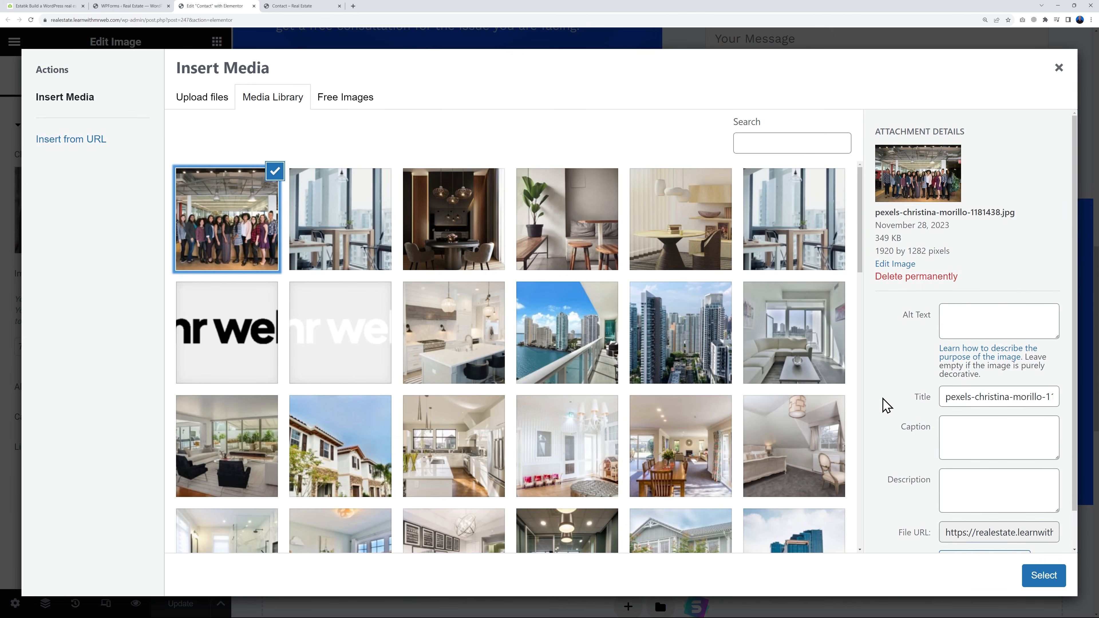
left_click(1044, 581)
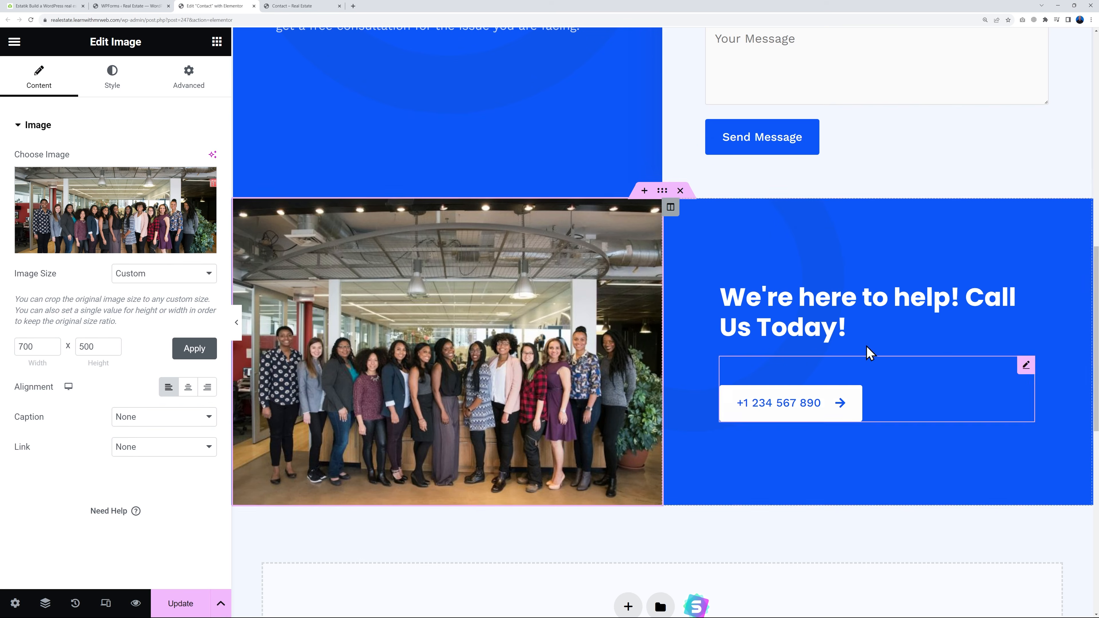
Inspect the settings of the phone number button beside the team photo and update the Contact page
left_click(1027, 366)
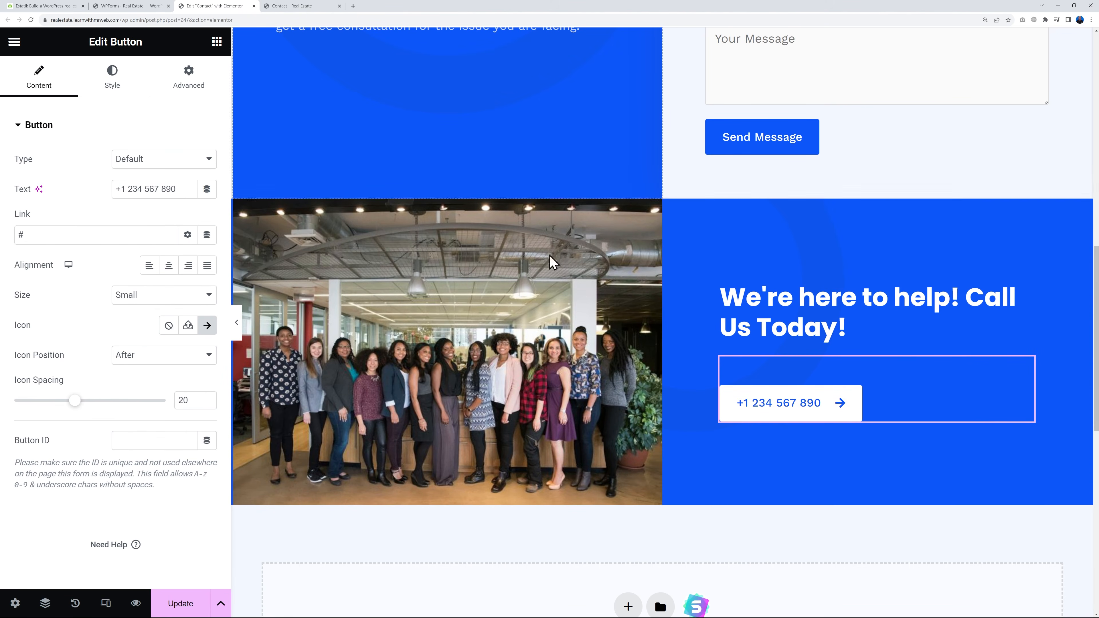
left_click(195, 604)
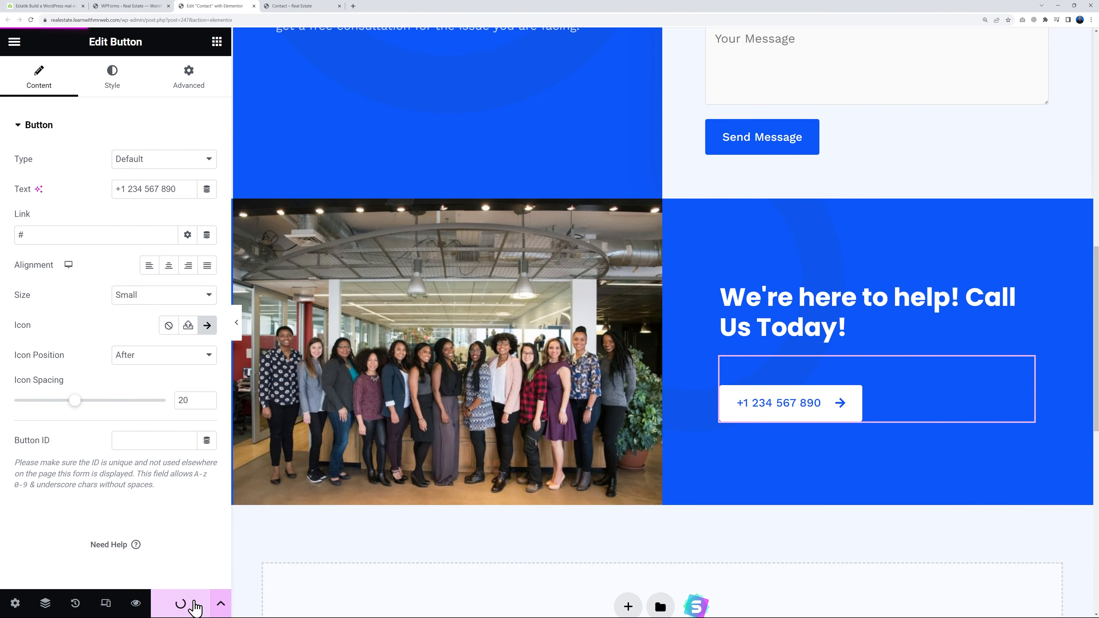
scroll(646, 327, "up", 8)
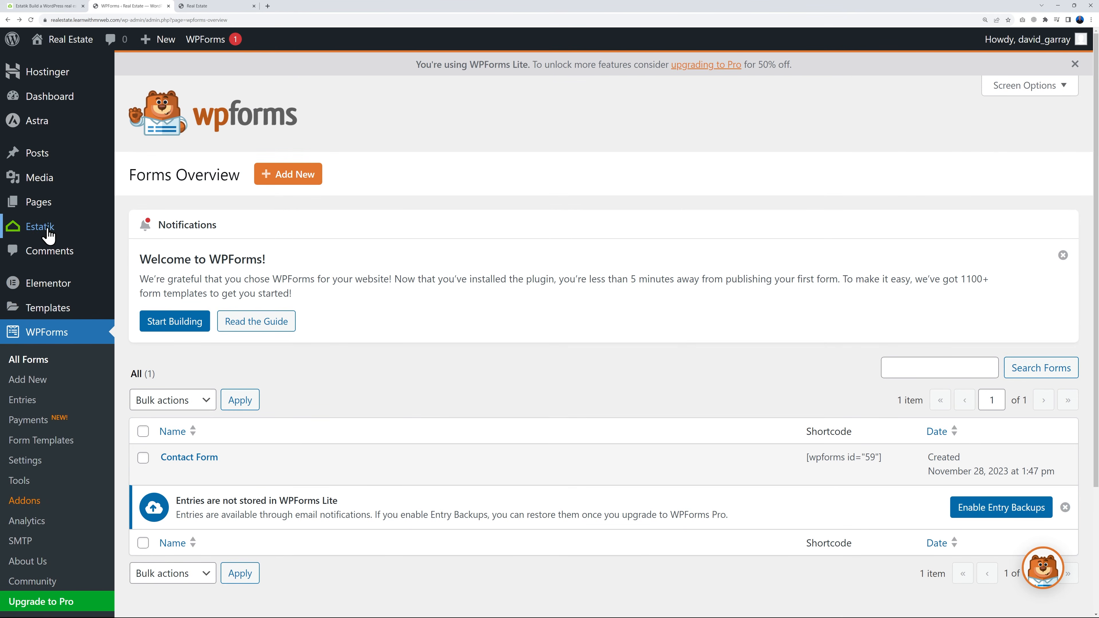
Open Estatik's My listings in the dashboard, then switch to the live site and browse the Grid layout listings page
mouse_move(45, 234)
left_click(150, 250)
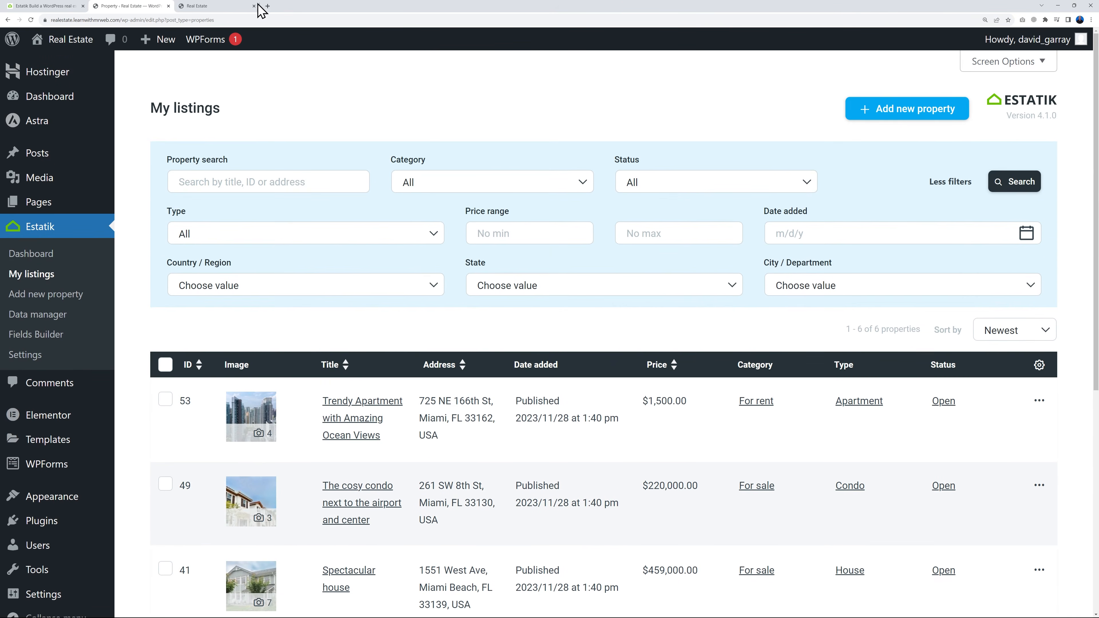
left_click(257, 6)
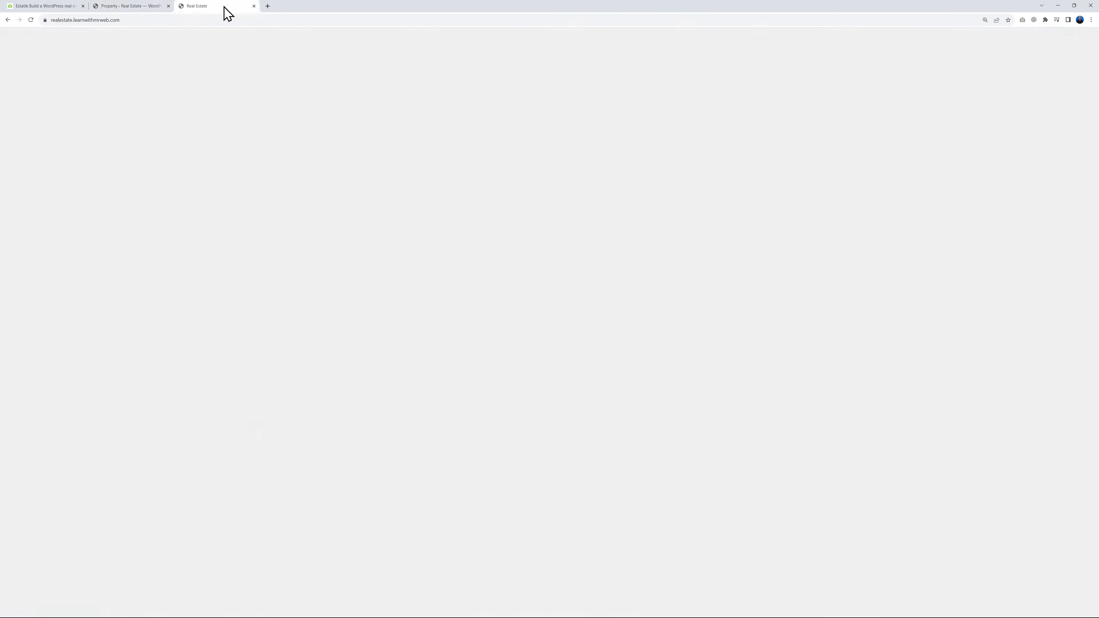
mouse_move(462, 106)
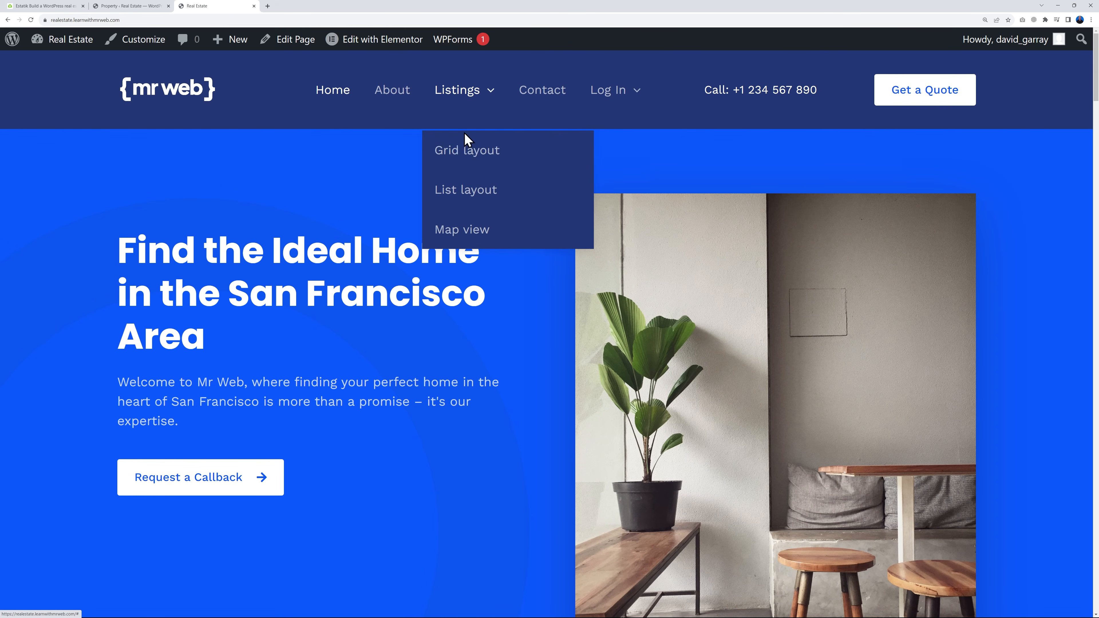
left_click(466, 156)
scroll(1052, 383, "down", 4)
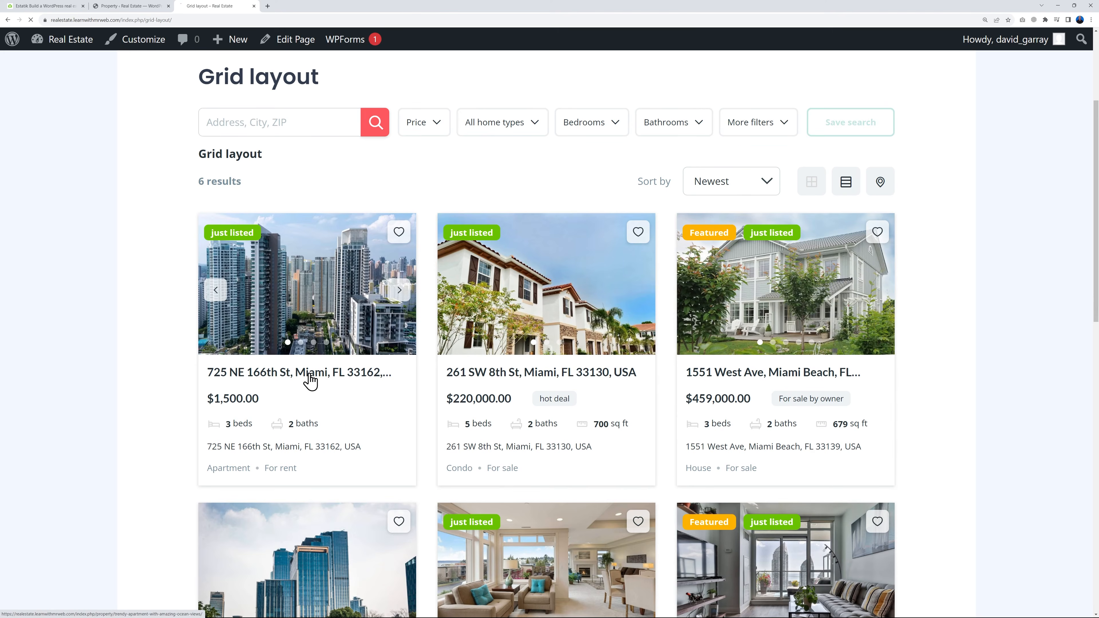
Open the Trendy Apartment with Amazing Ocean Views listing and look through its gallery and property details
left_click(308, 382)
scroll(944, 307, "down", 3)
scroll(949, 307, "down", 1)
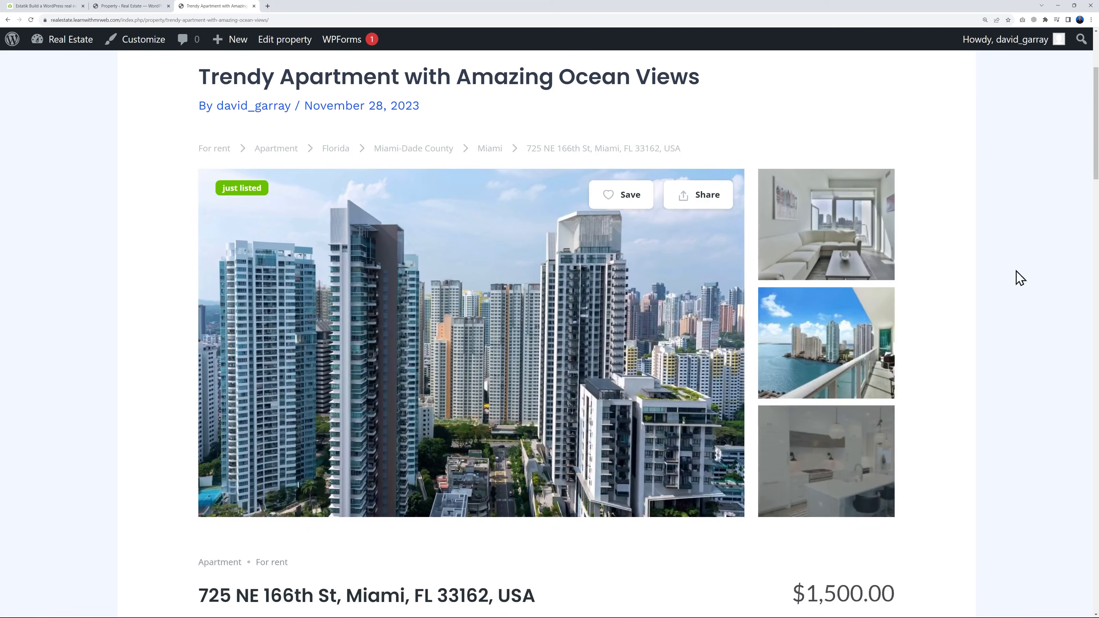
scroll(922, 353, "down", 8)
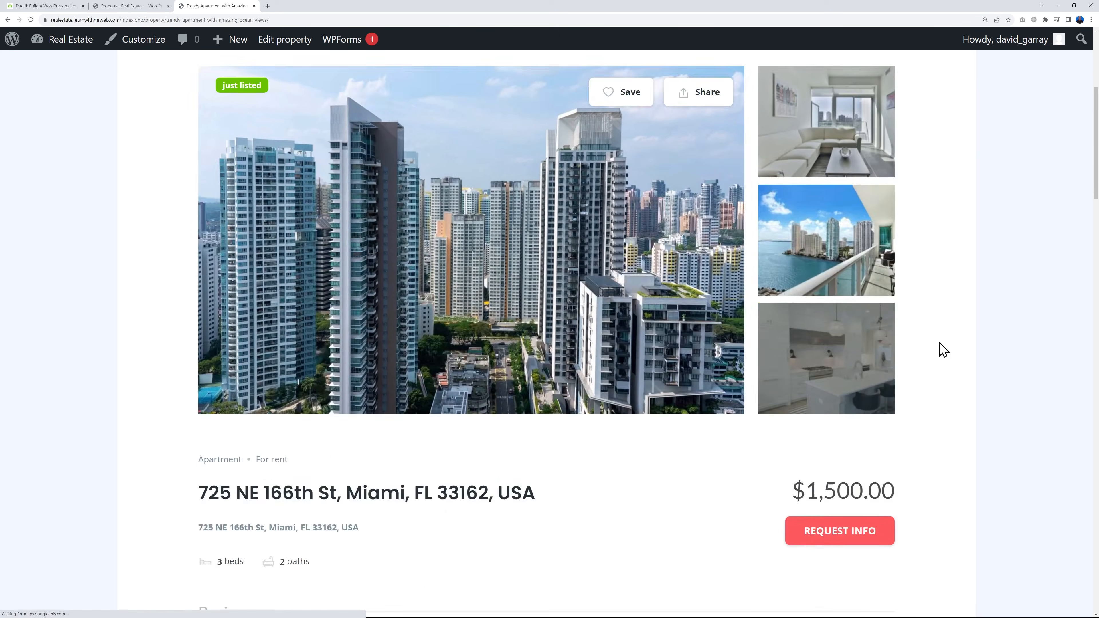
Review the Trendy Apartment listing's basics, description, open house and map, and expand its full amenities and features list
scroll(471, 190, "down", 1)
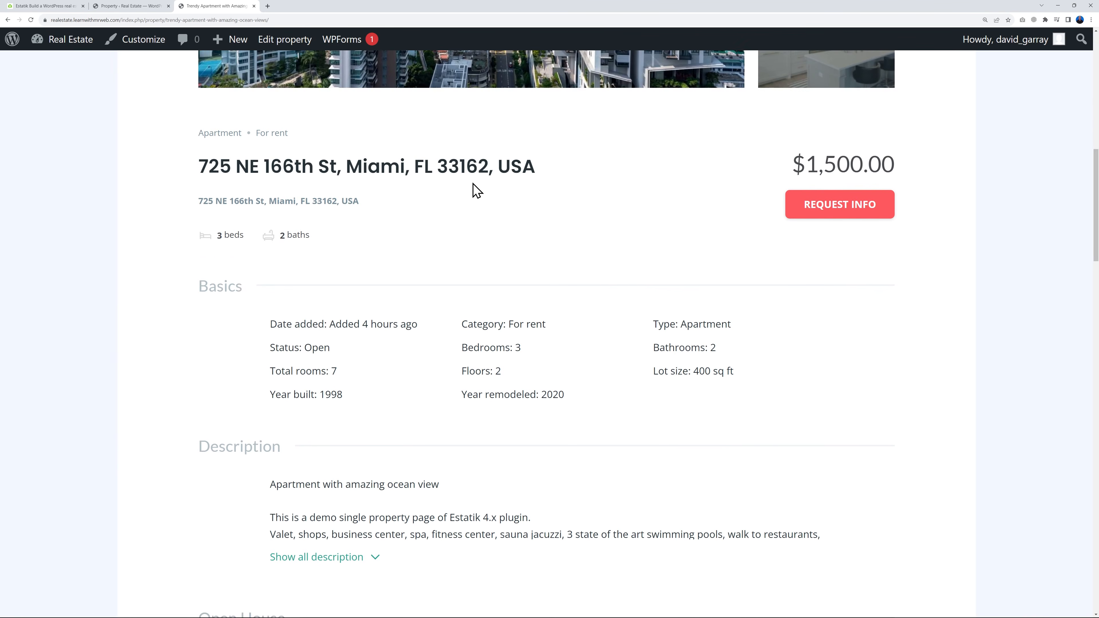
scroll(316, 216, "down", 1)
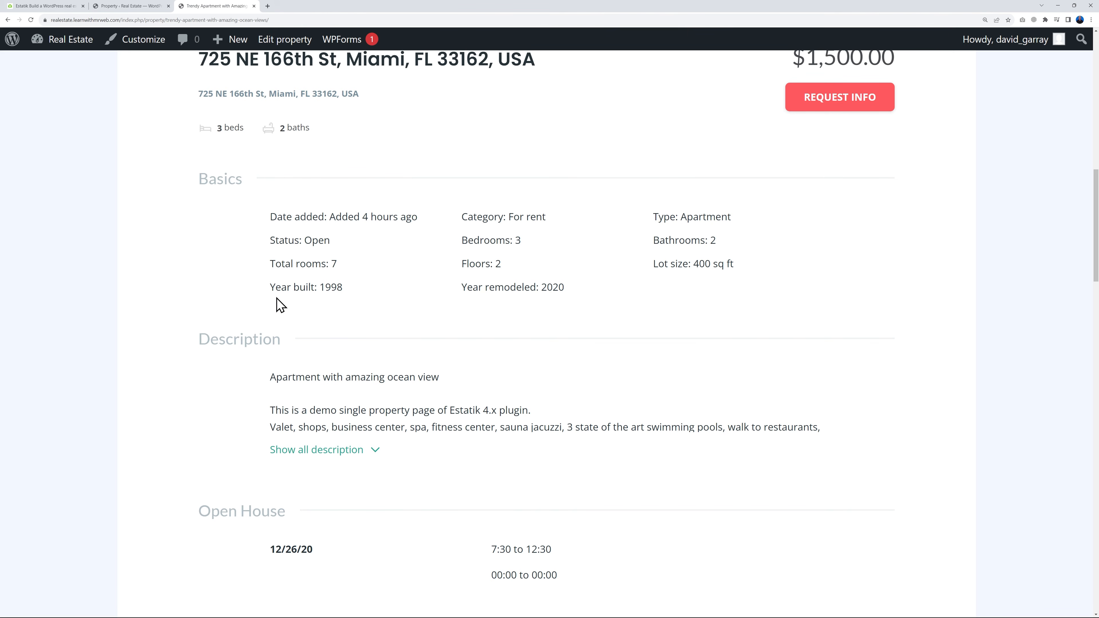
scroll(816, 320, "down", 11)
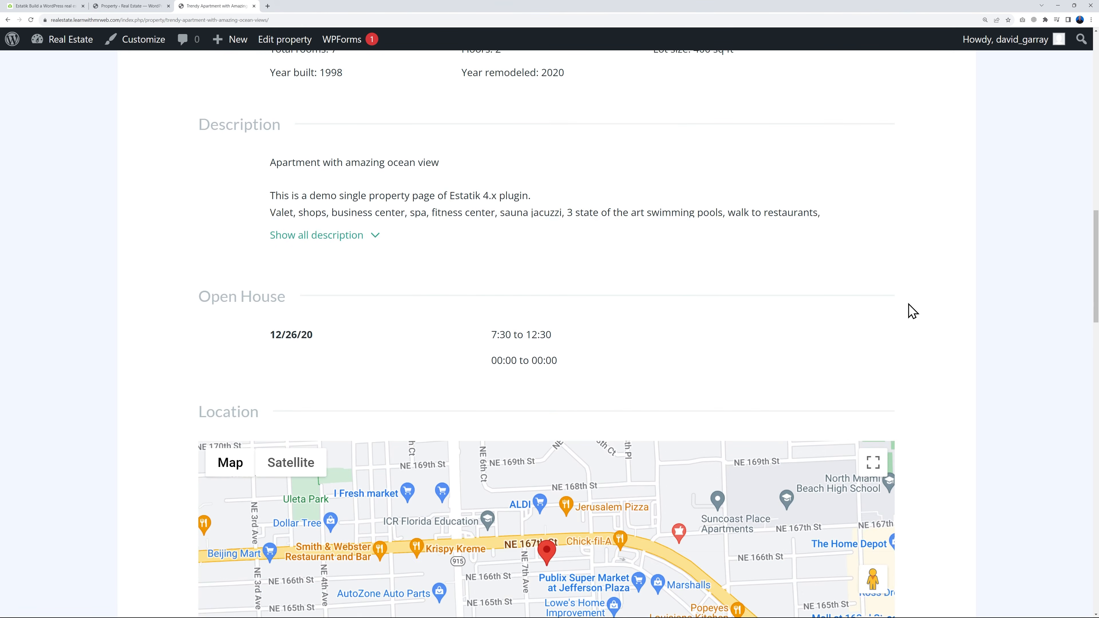
scroll(1017, 305, "down", 3)
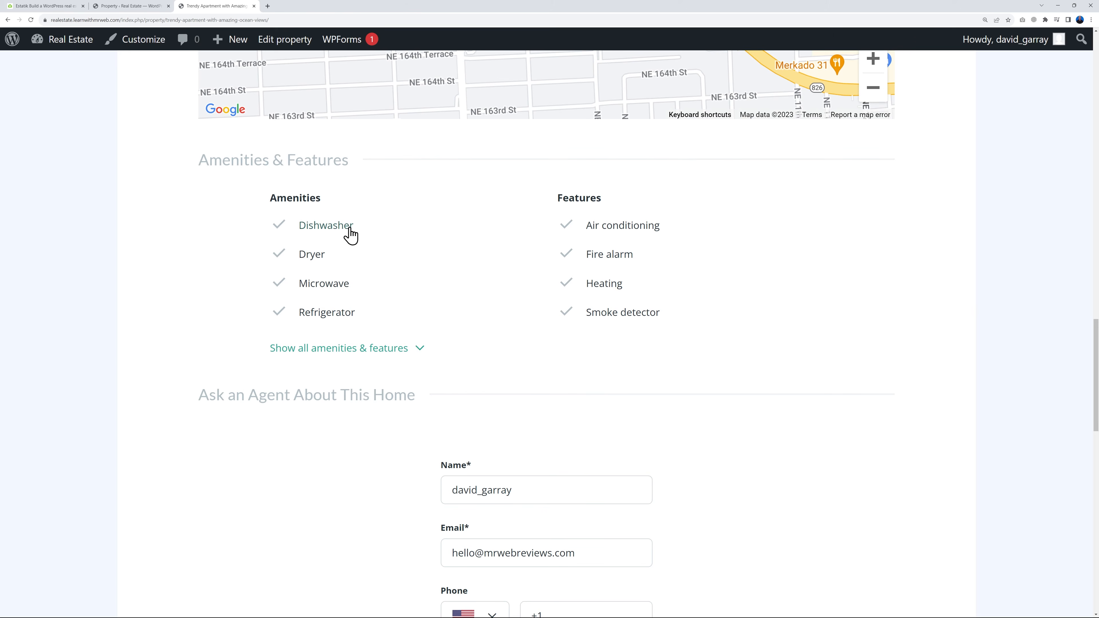
left_click(420, 352)
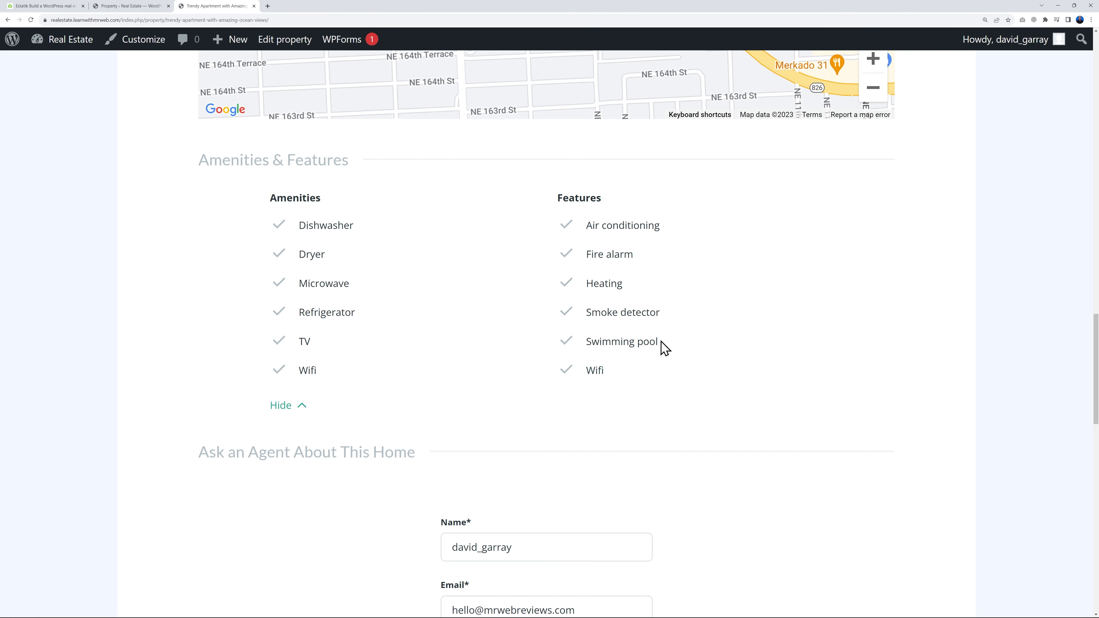
scroll(1034, 411, "up", 15)
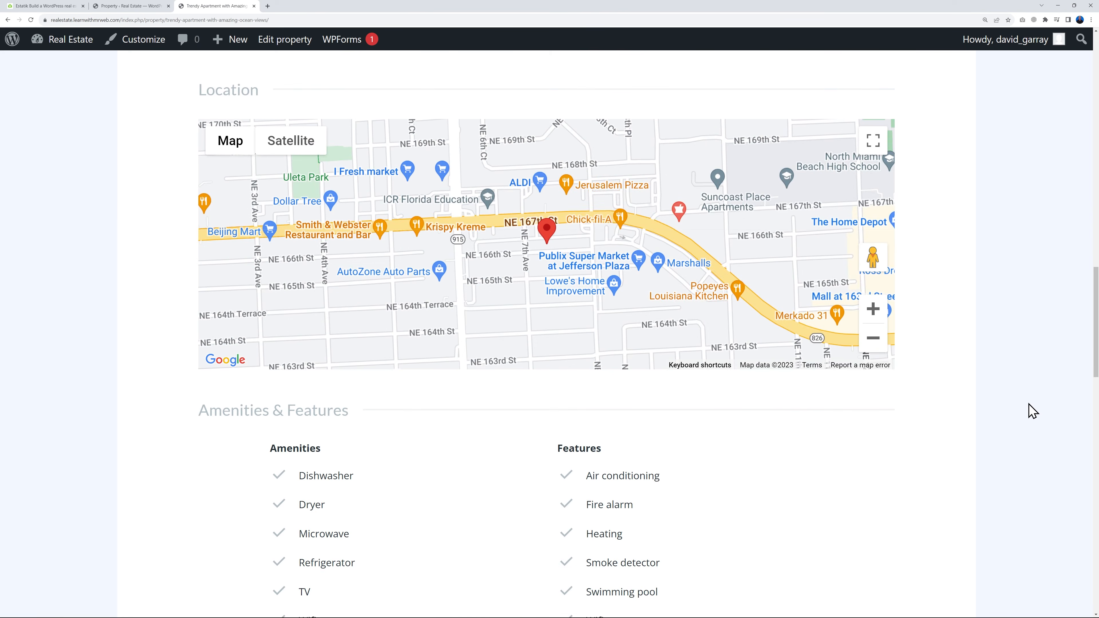
scroll(1002, 391, "up", 2)
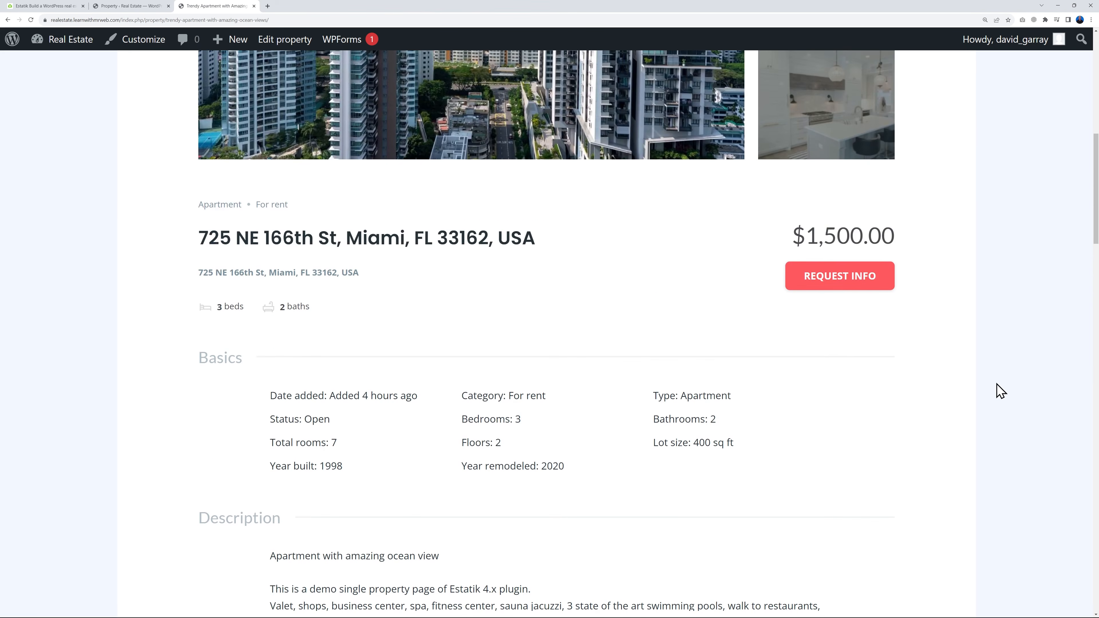
scroll(1001, 391, "up", 1)
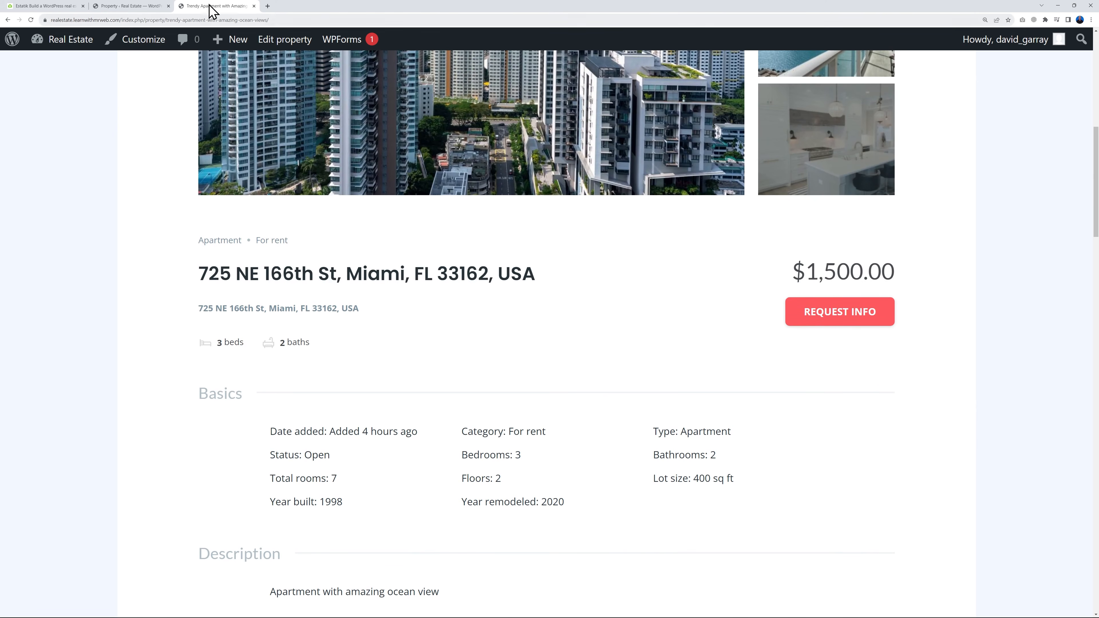
Return to the dashboard, open Estatik's Fields Builder and open the Amenities field of the Amenities & Features section for editing
left_click(137, 7)
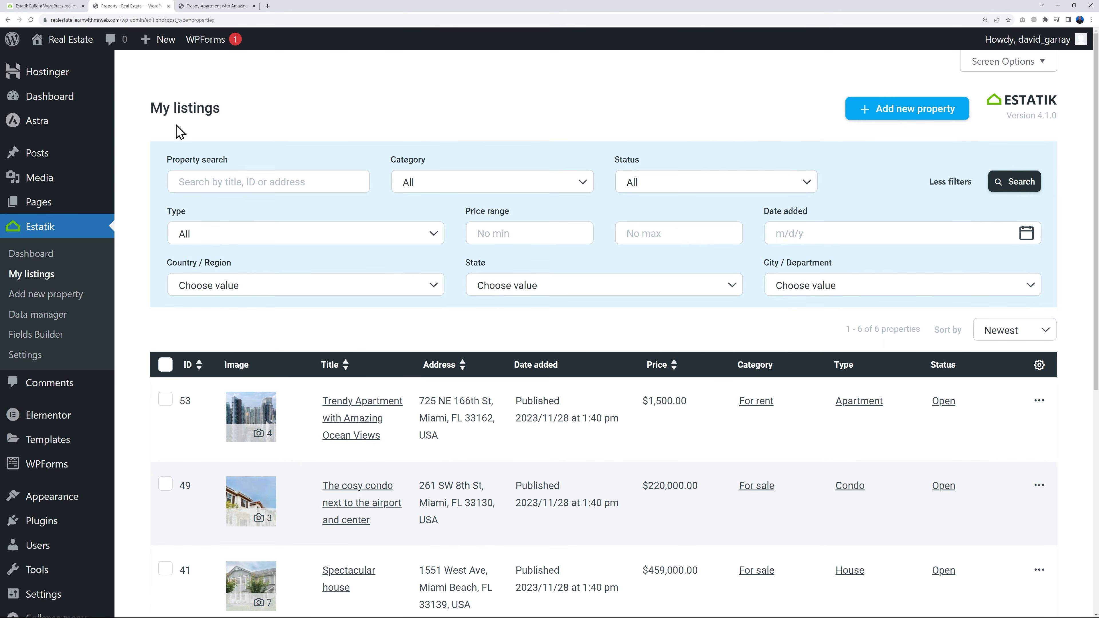
left_click(38, 337)
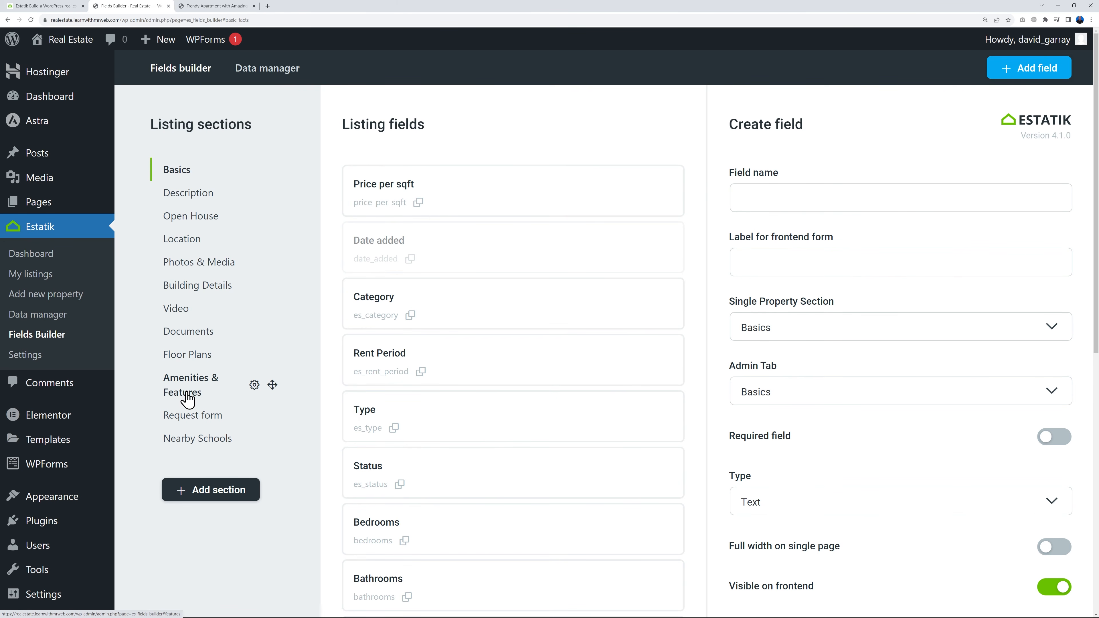
left_click(188, 400)
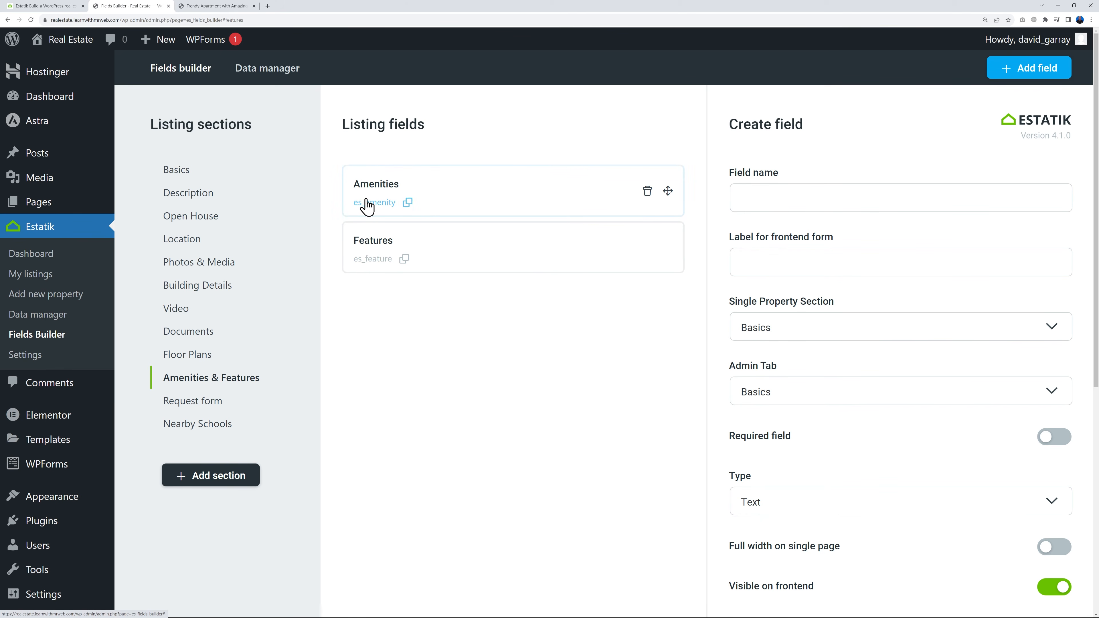
left_click(409, 205)
Add the option "Garden Upkeep" to the end of the Amenities field's options and save the changes
scroll(948, 328, "down", 6)
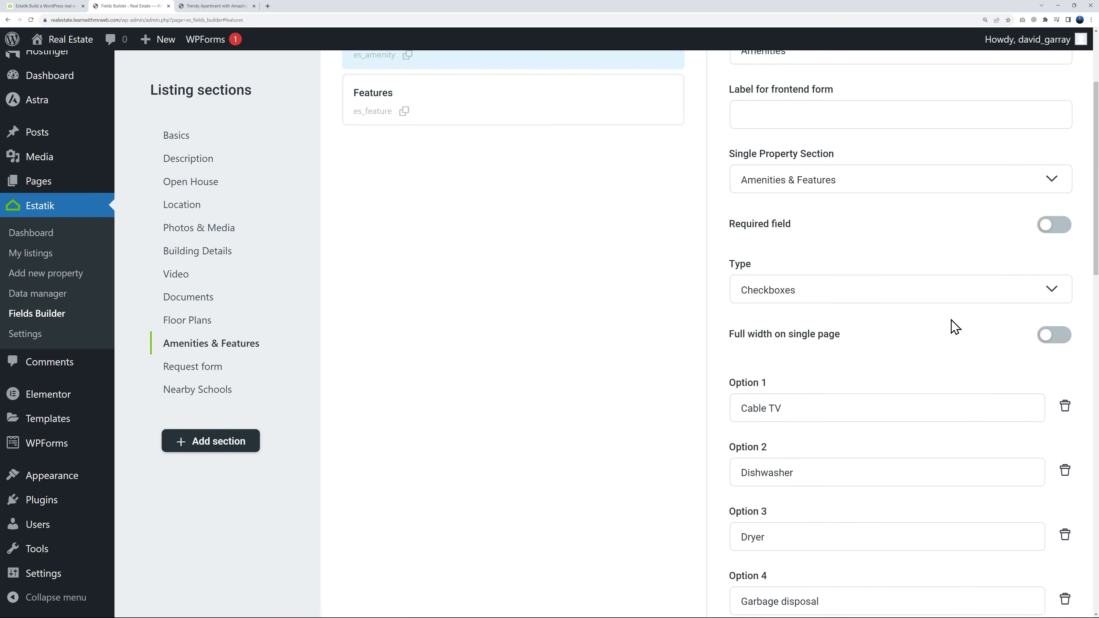
scroll(941, 309, "up", 1)
scroll(928, 293, "down", 2)
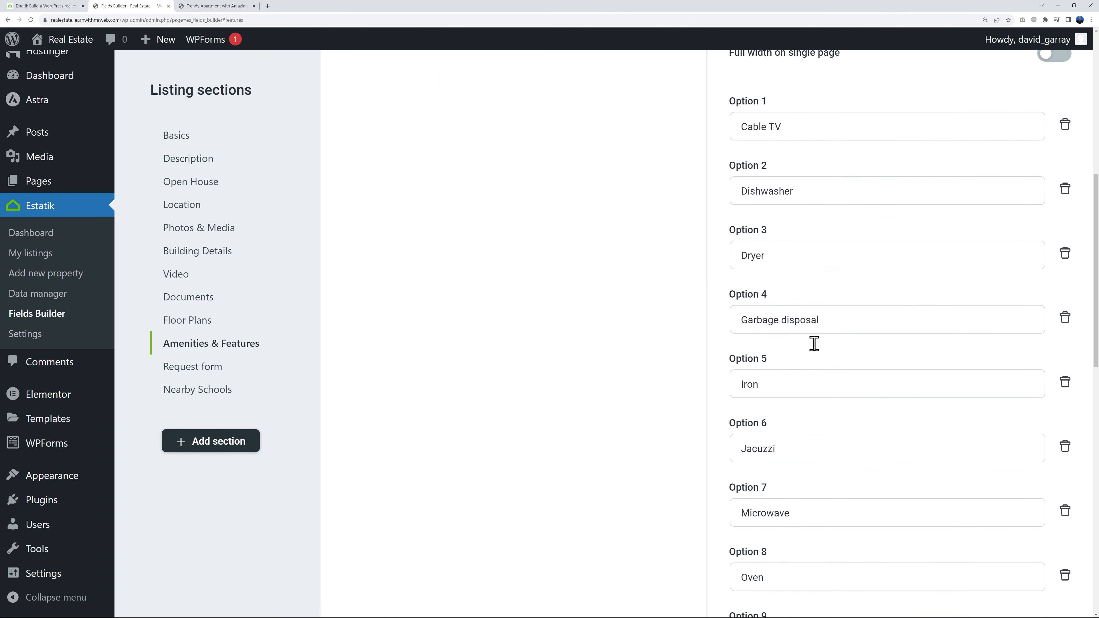
scroll(871, 390, "down", 7)
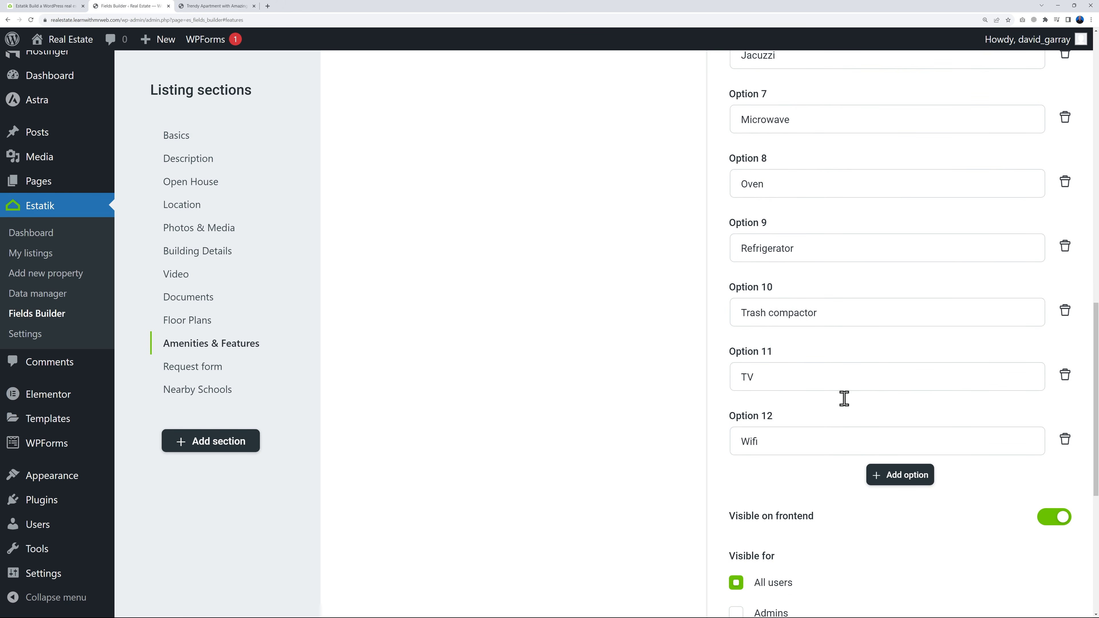
left_click(902, 481)
left_click(795, 507)
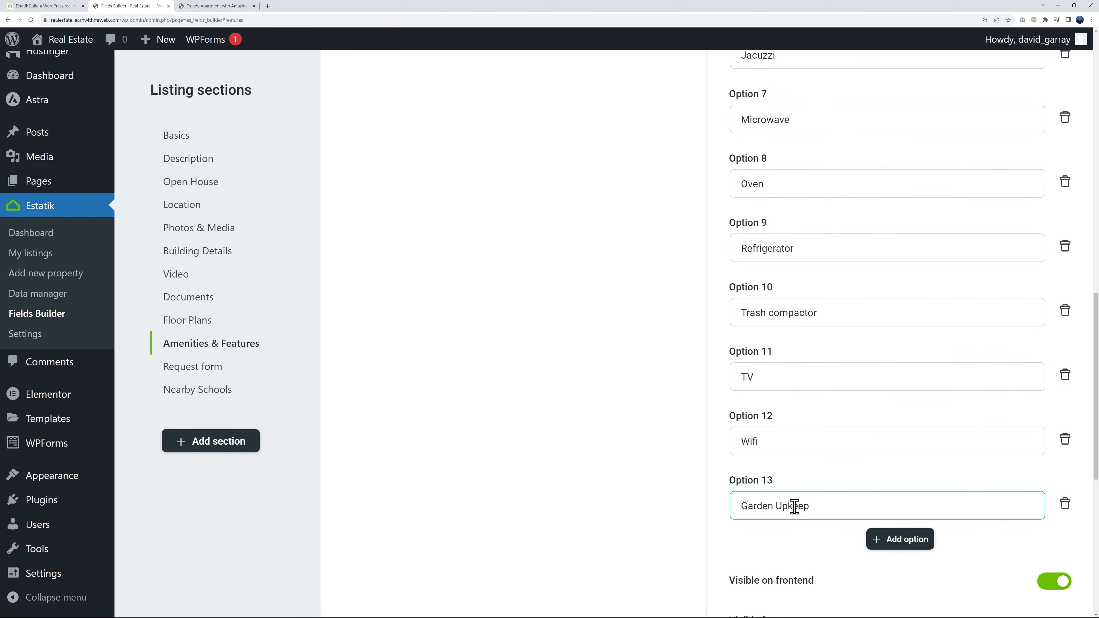
left_click(805, 536)
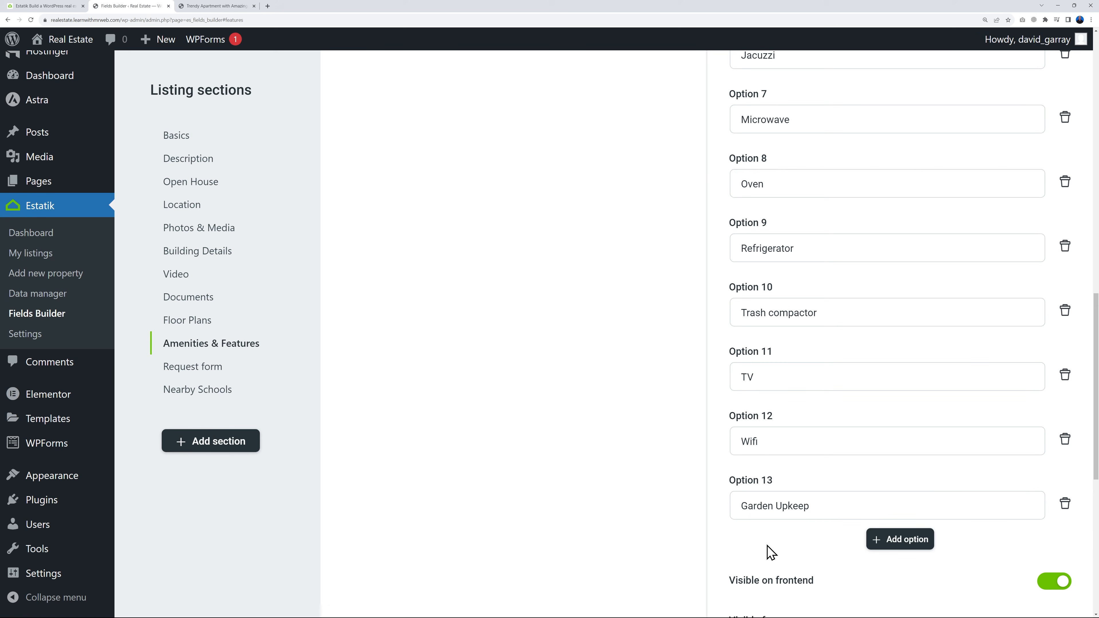
scroll(991, 502, "down", 10)
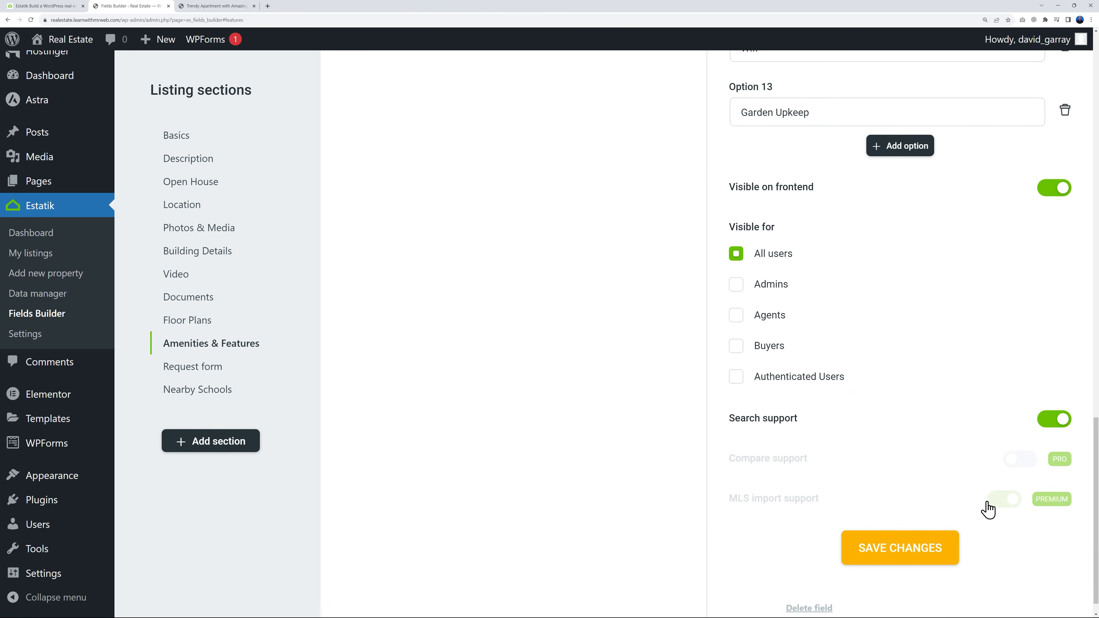
left_click(909, 535)
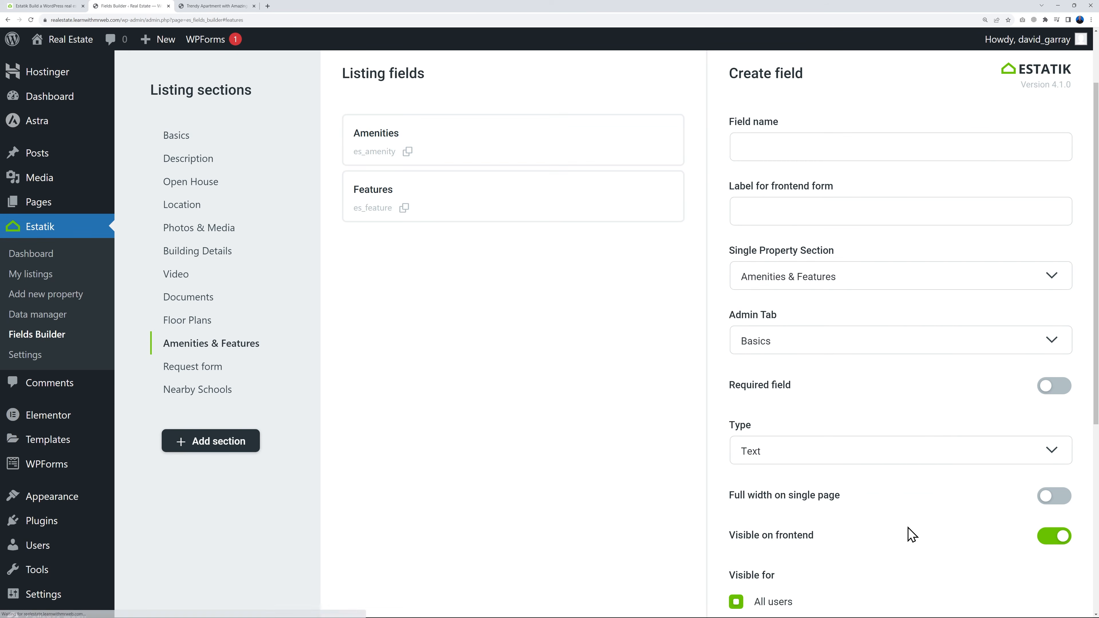
Open the Features field in the Amenities & Features section and examine its options and visibility settings
scroll(891, 515, "down", 5)
scroll(797, 503, "down", 3)
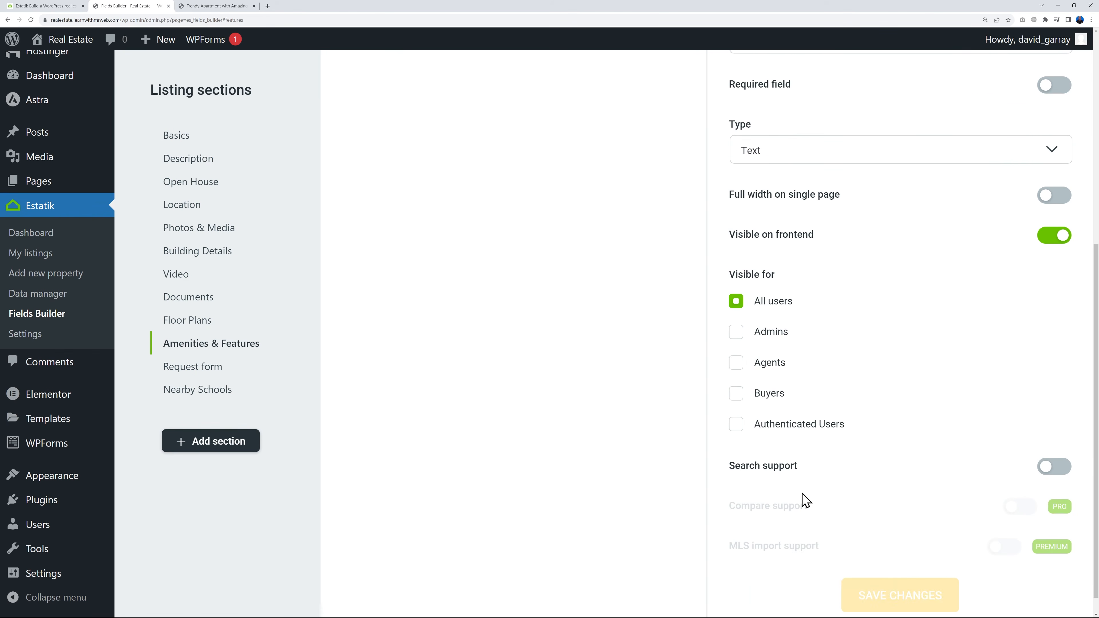
scroll(805, 499, "up", 4)
scroll(805, 476, "up", 2)
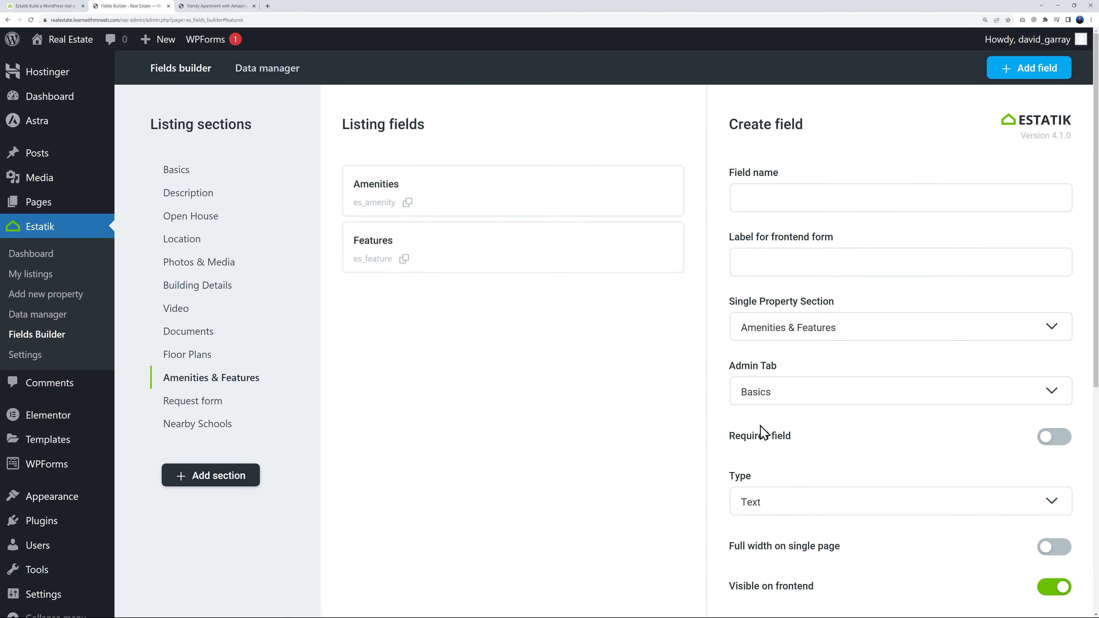
left_click(383, 250)
scroll(944, 378, "down", 9)
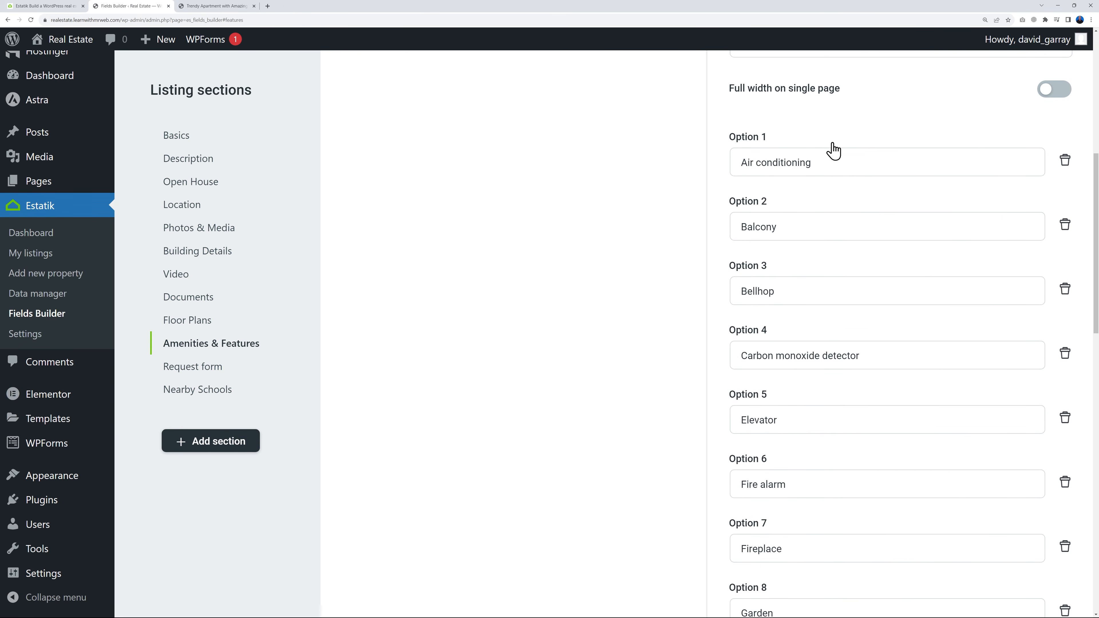
scroll(911, 344, "down", 3)
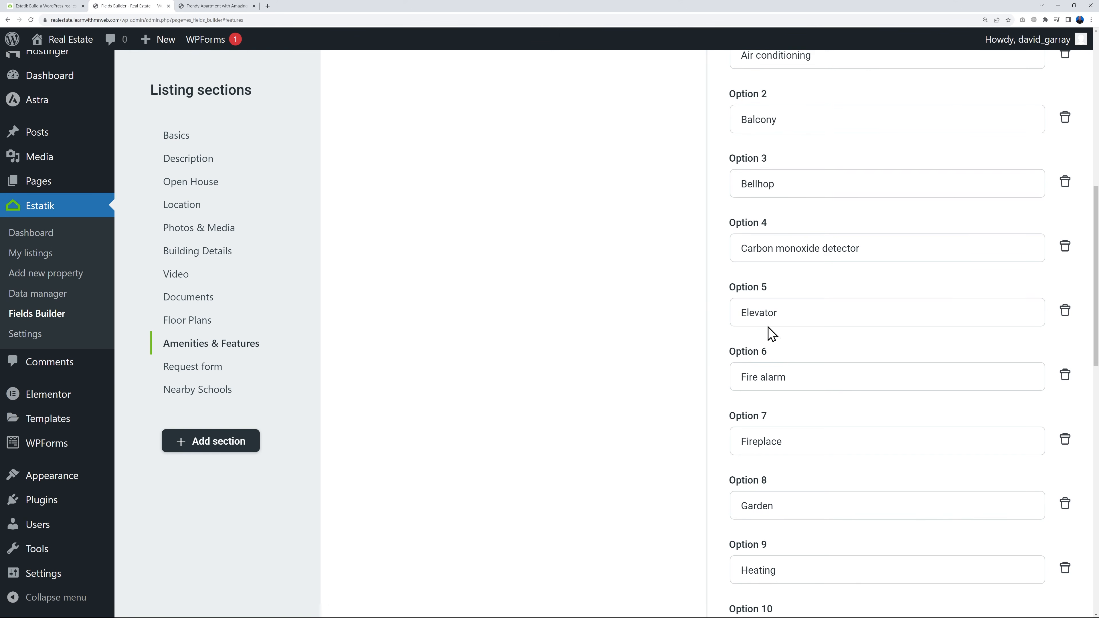
scroll(796, 346, "down", 3)
scroll(795, 410, "down", 6)
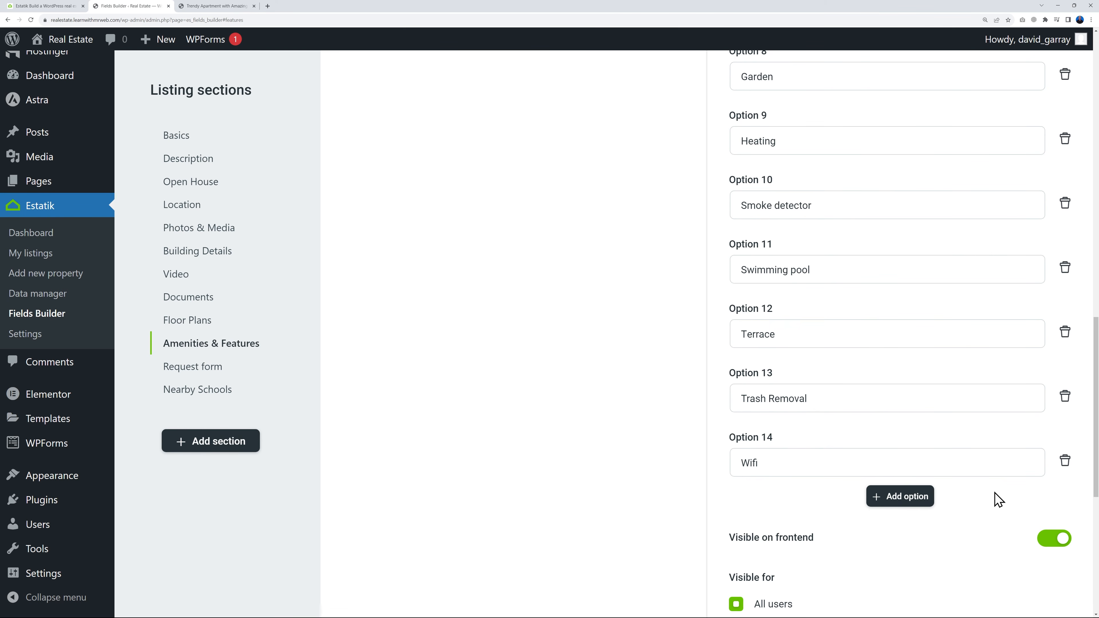
scroll(998, 497, "down", 8)
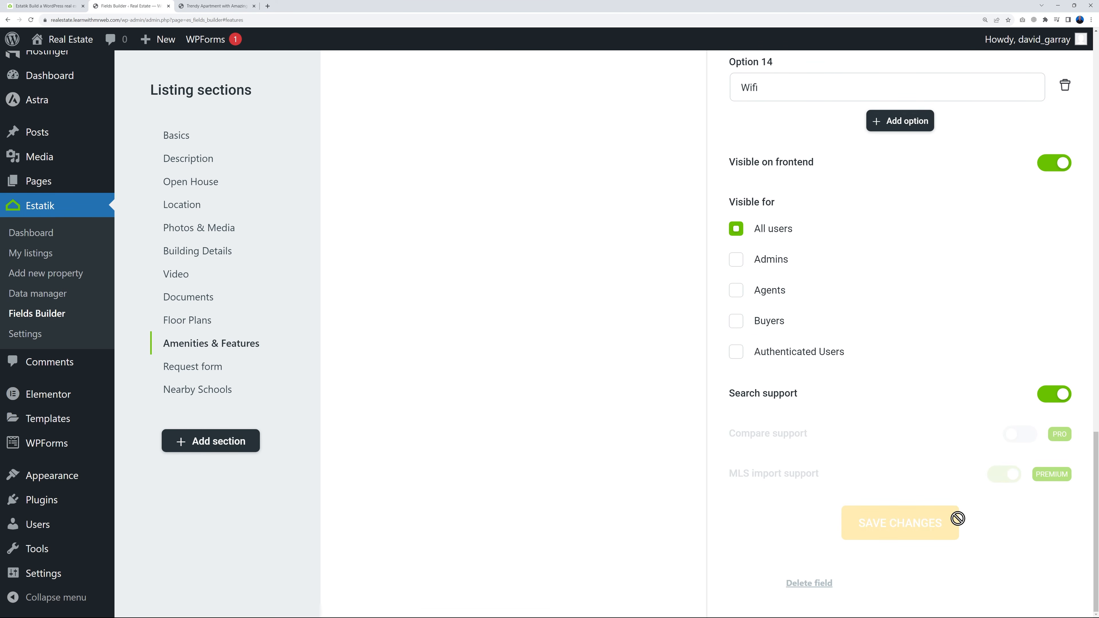
scroll(958, 519, "up", 20)
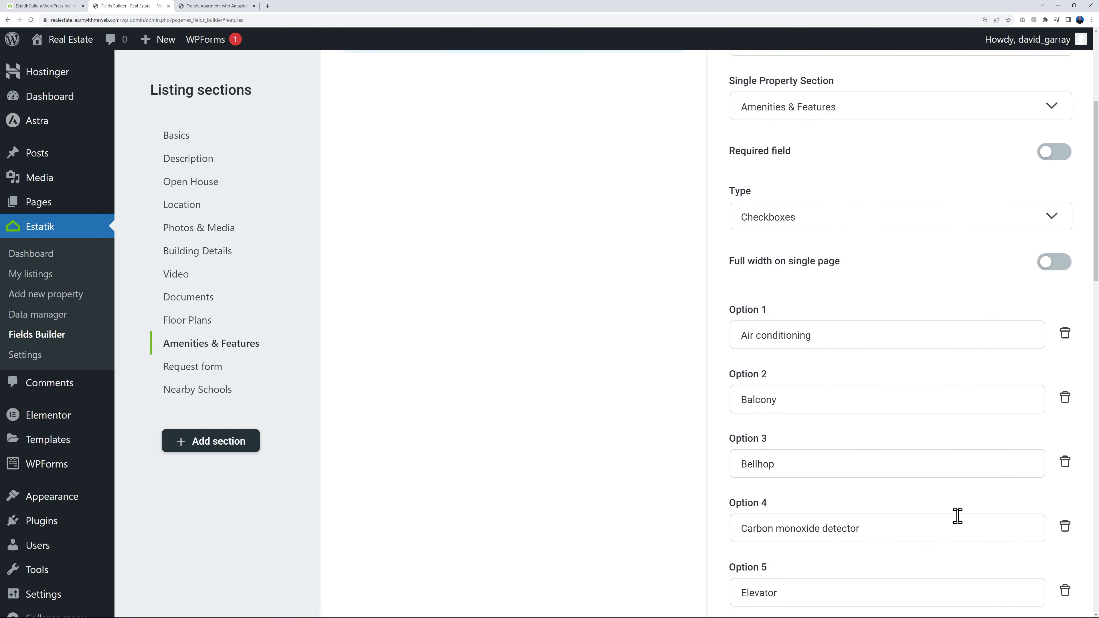
scroll(958, 515, "up", 5)
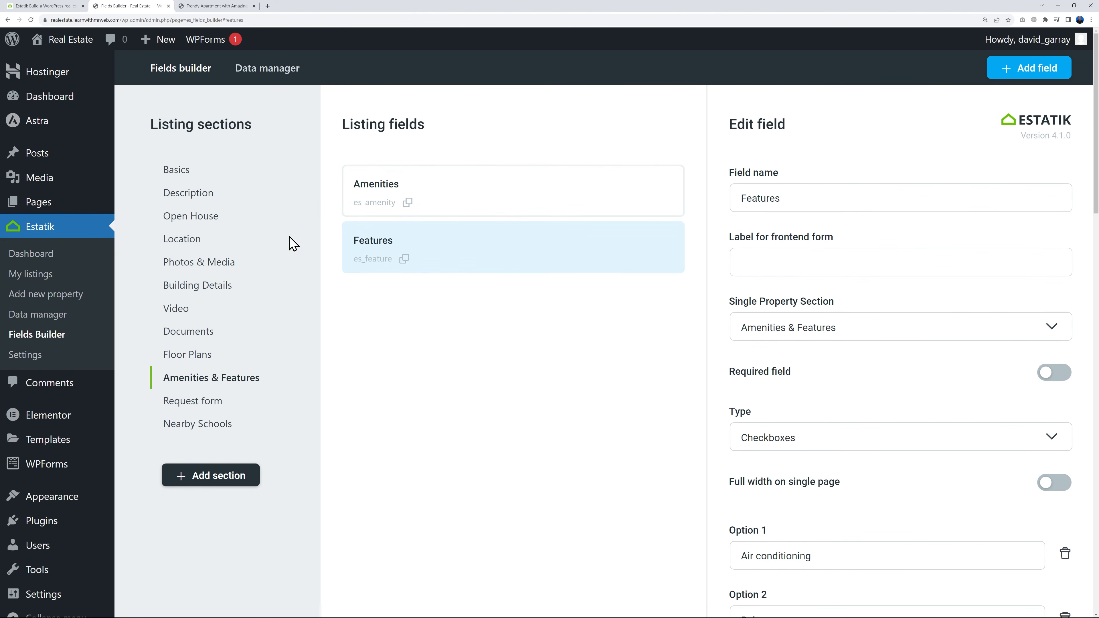
View the Location section's listing fields, then switch to the live site and open its home page
left_click(193, 241)
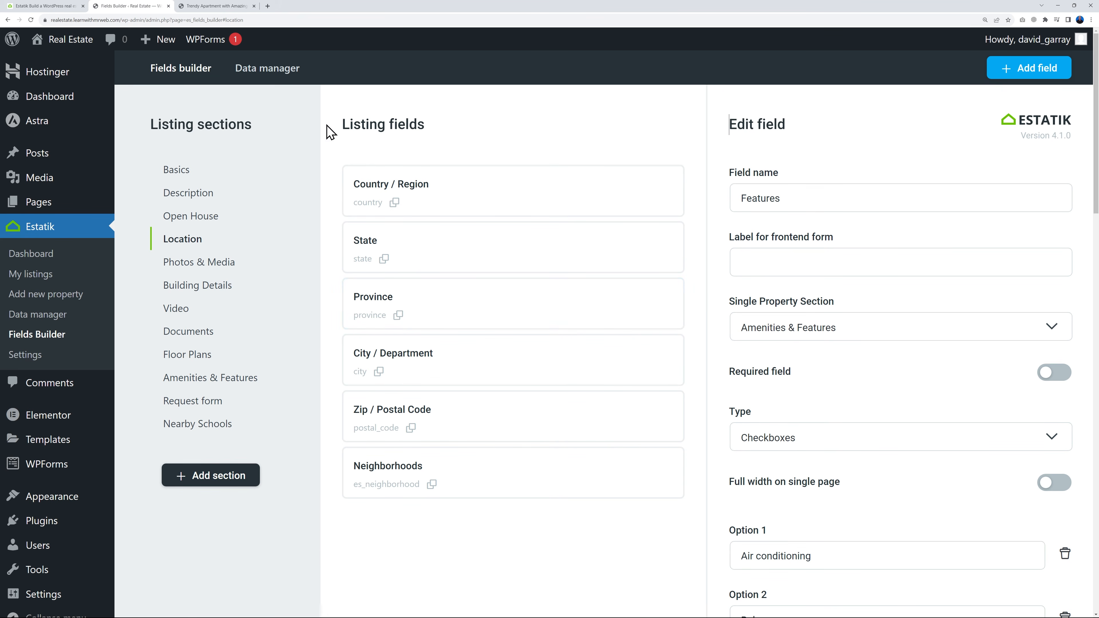
left_click(243, 6)
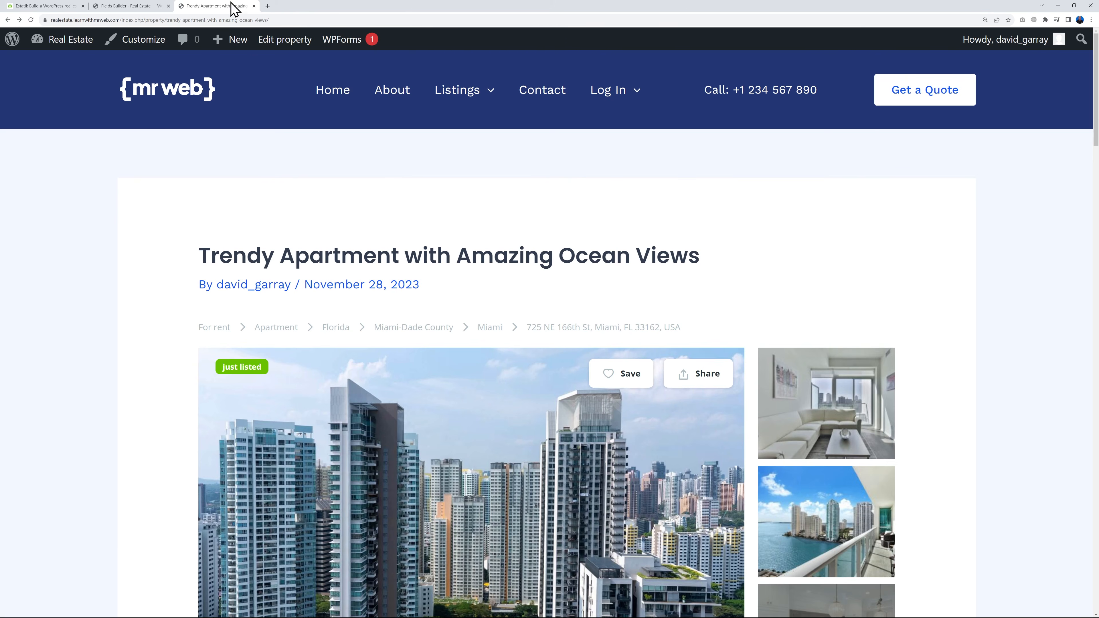
left_click(331, 91)
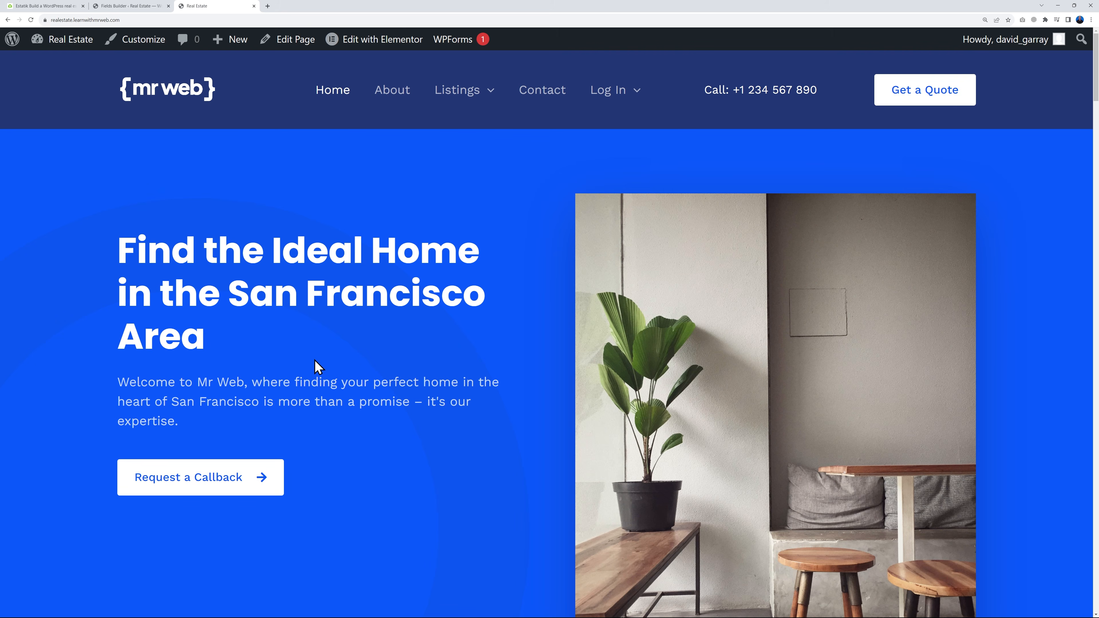
Back in the Fields Builder, create and save a listing section named "Nearby Stores (Walking Distance)"
left_click(131, 7)
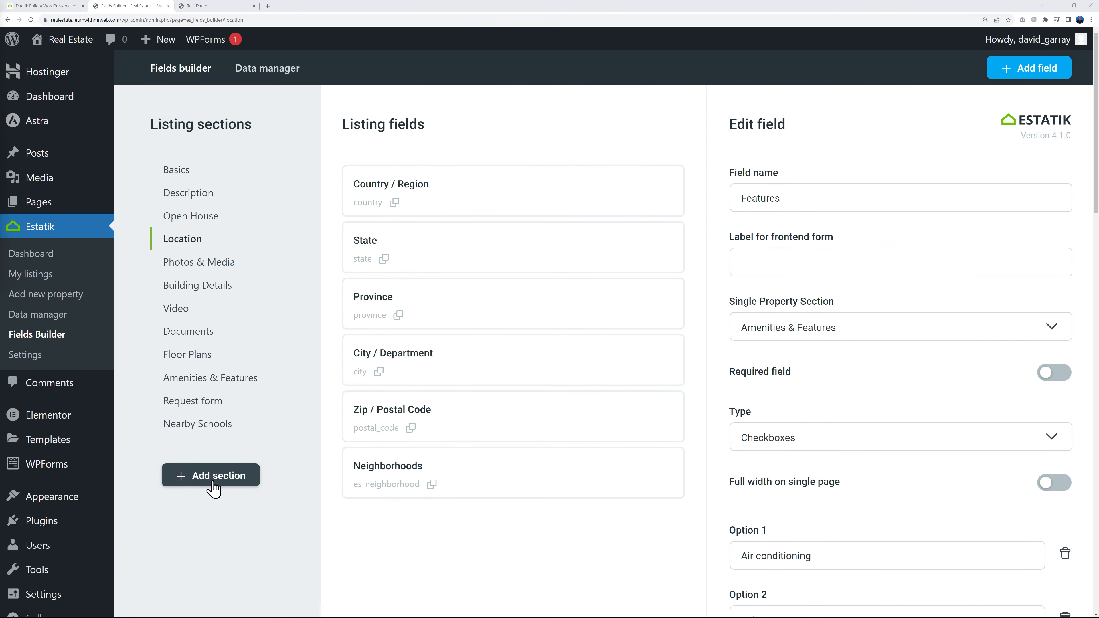
left_click(228, 482)
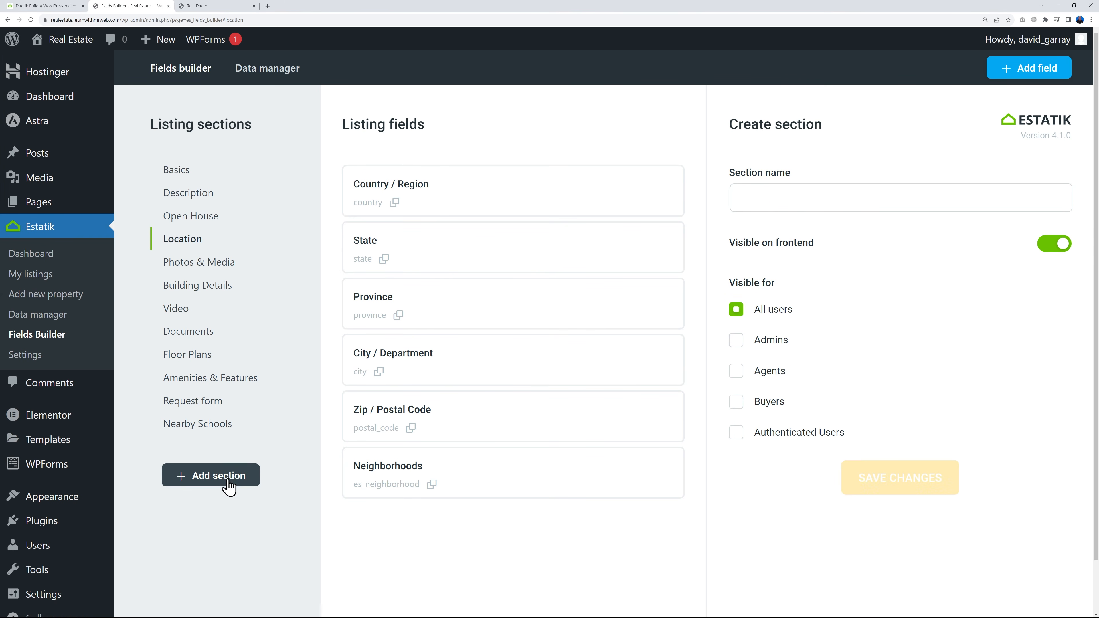
left_click(774, 200)
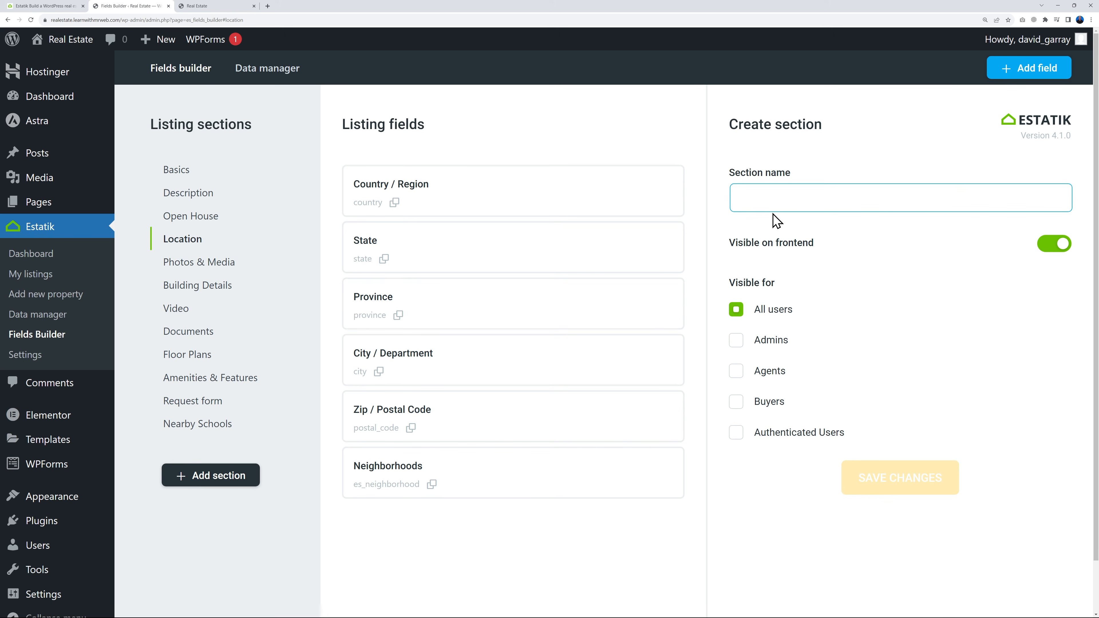
type("Nearby Stores (Walking Distance)")
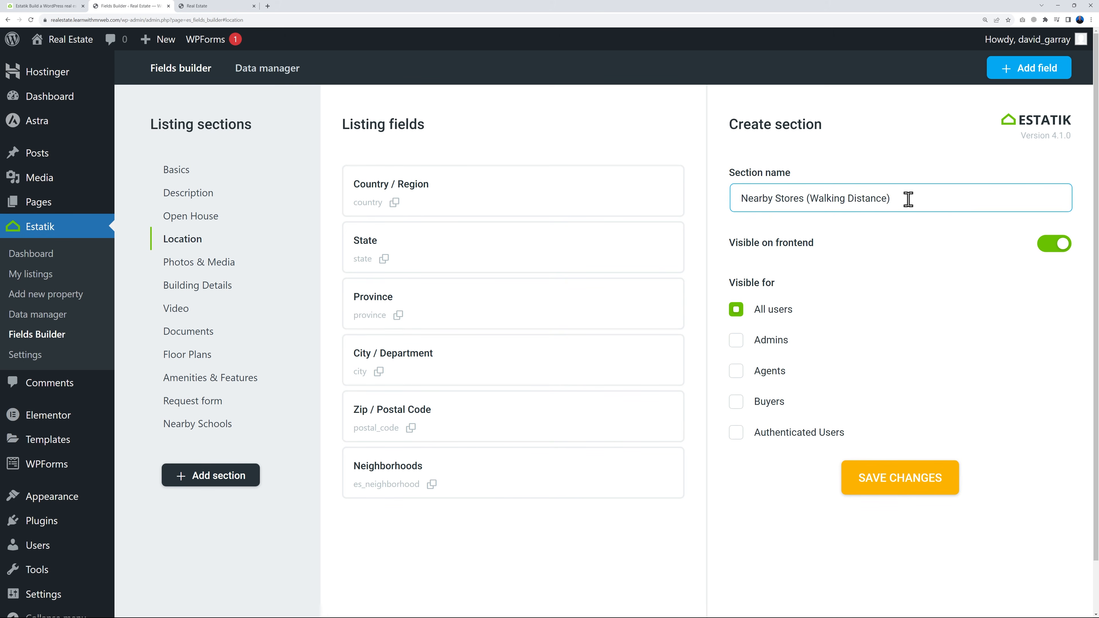
left_click(901, 484)
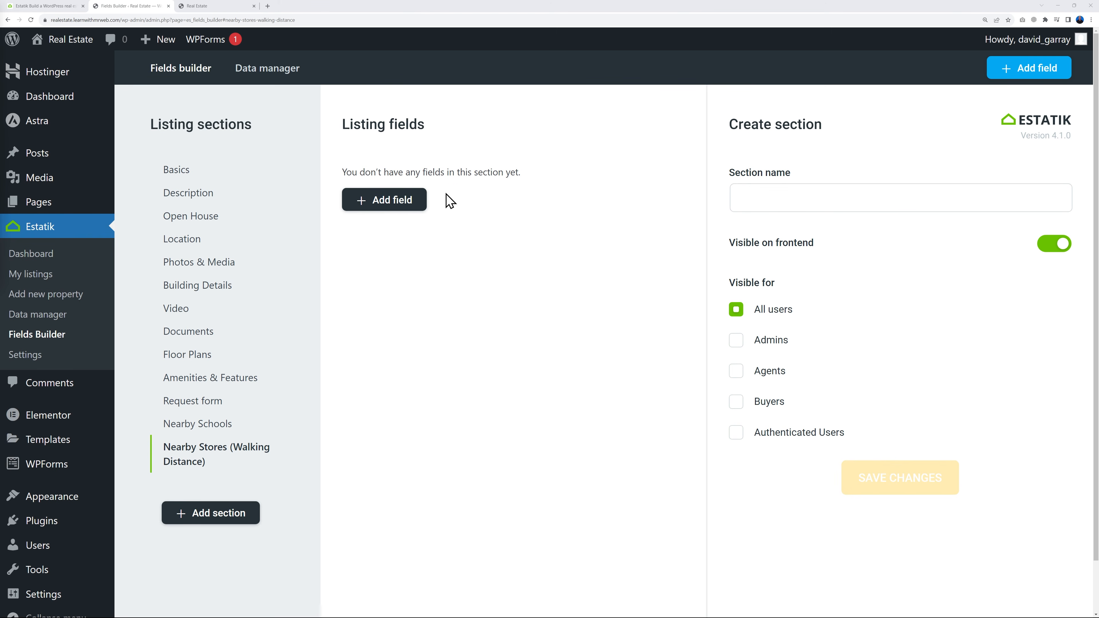
Start a new field in the Nearby Stores (Walking Distance) section with "Food Stores" as both field name and frontend label
left_click(379, 203)
left_click(774, 203)
type("Food Stores")
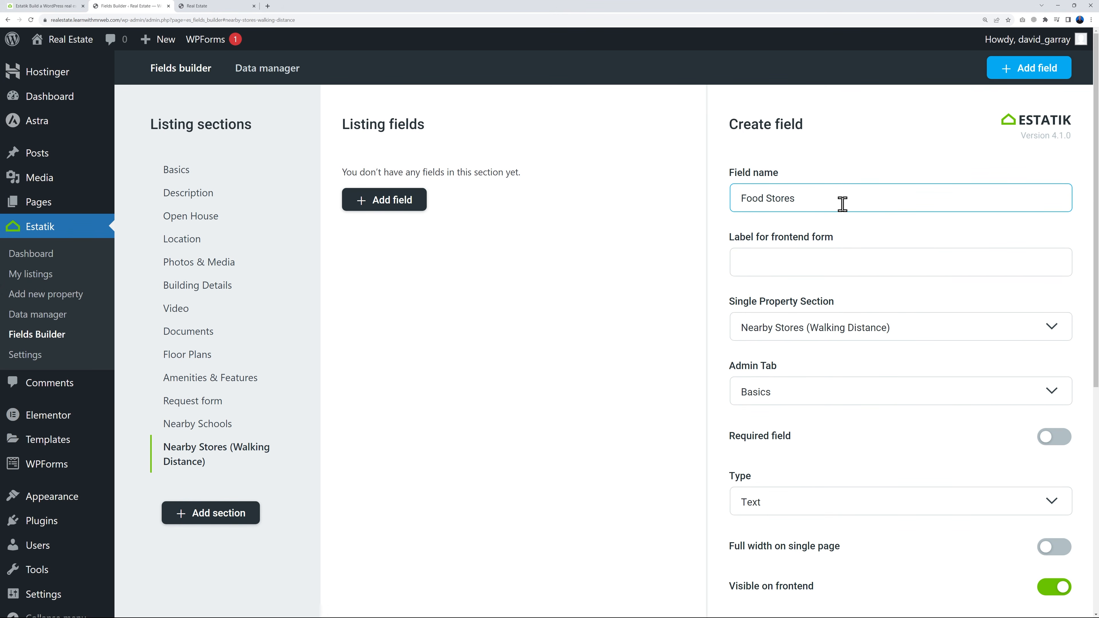
left_click_drag(741, 200, 826, 201)
left_click(853, 268)
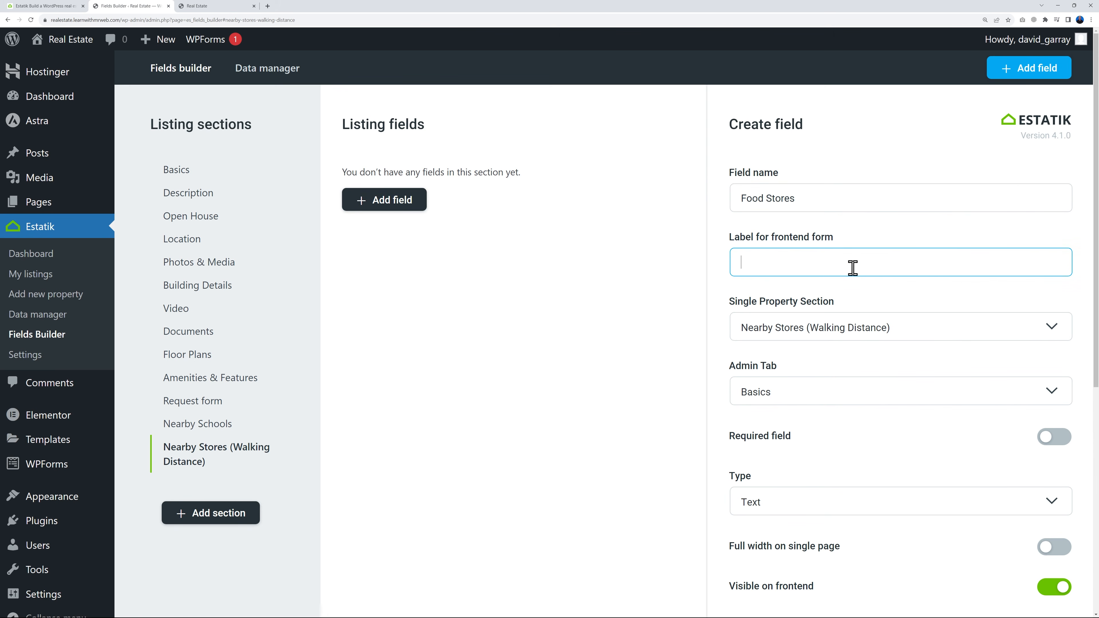
triple_click(812, 194)
key("ctrl+c")
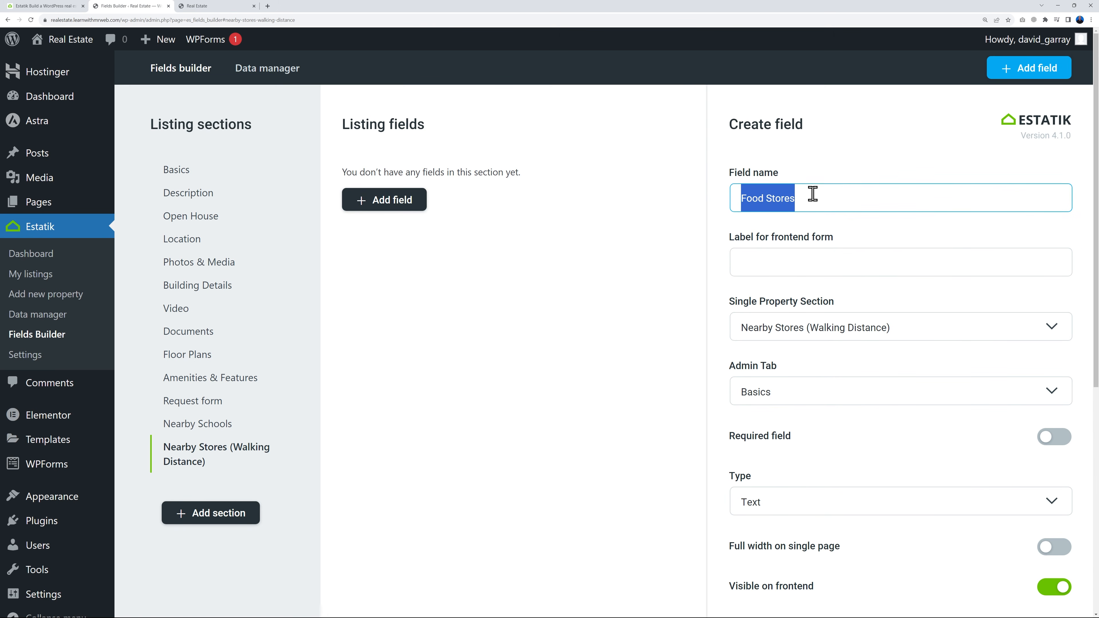
left_click(831, 257)
key("ctrl+v")
left_click(1087, 300)
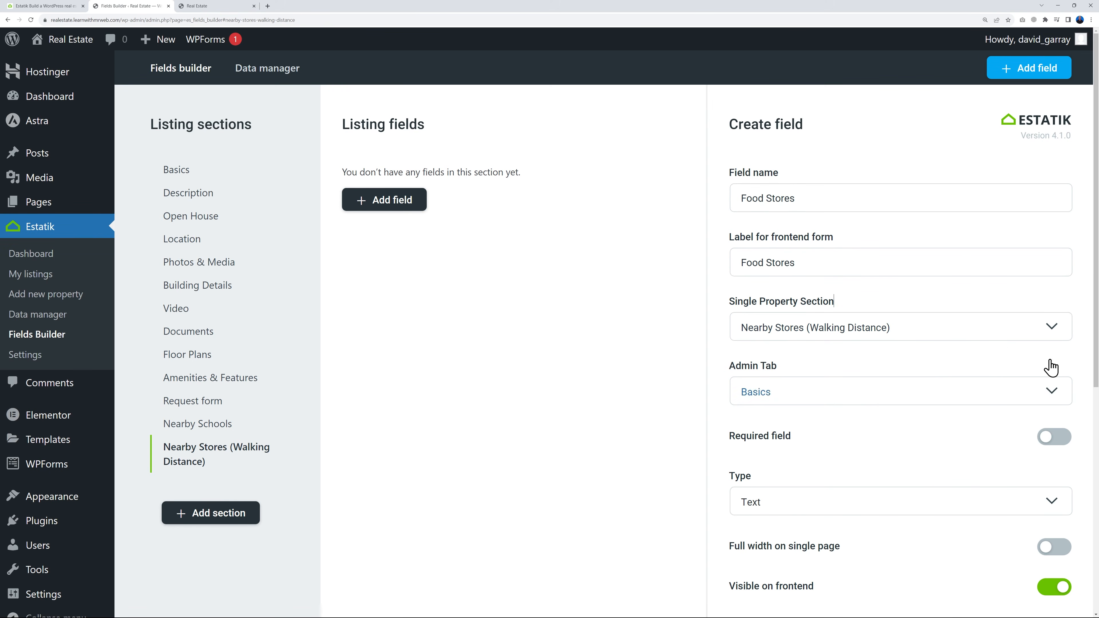
Set the Food Stores field's type to Checkboxes
scroll(1060, 364, "down", 3)
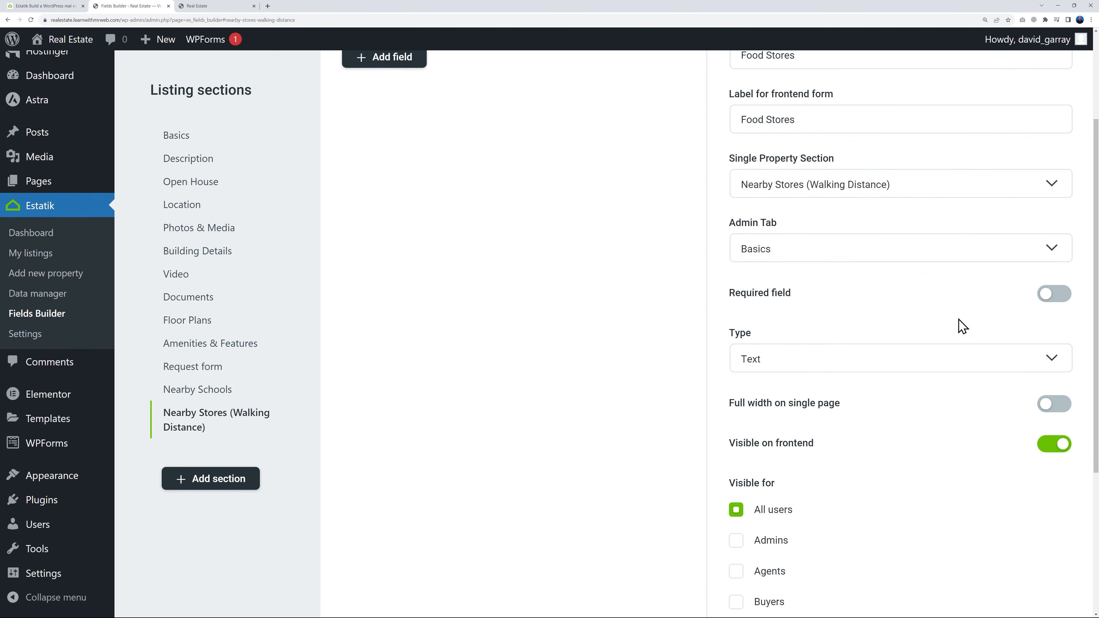
scroll(952, 342, "down", 2)
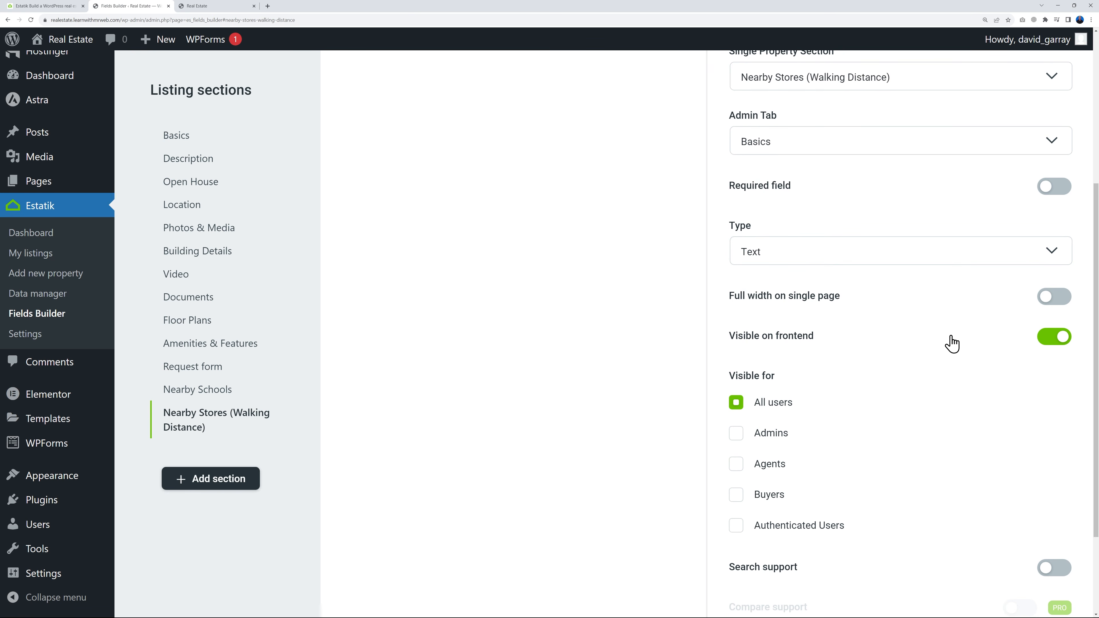
scroll(1058, 269, "up", 1)
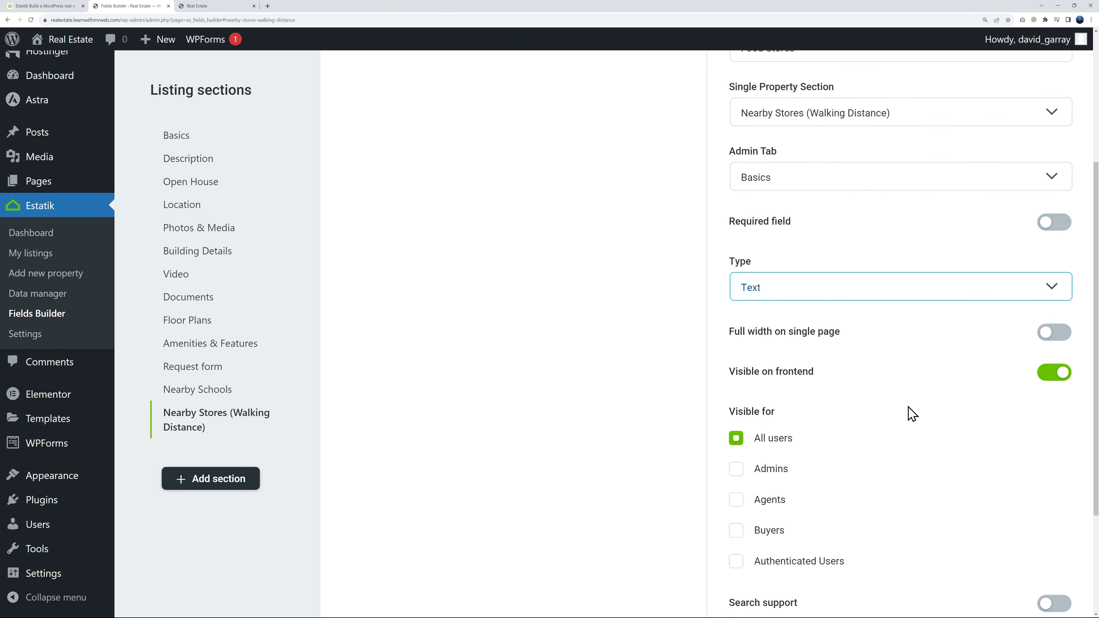
left_click(1035, 288)
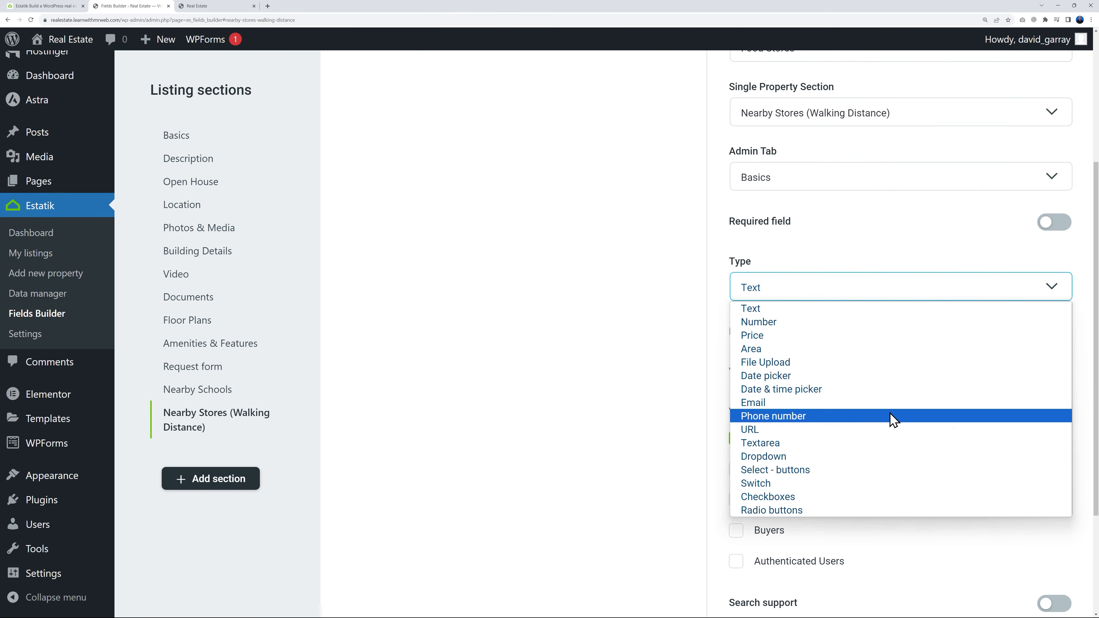
left_click(839, 498)
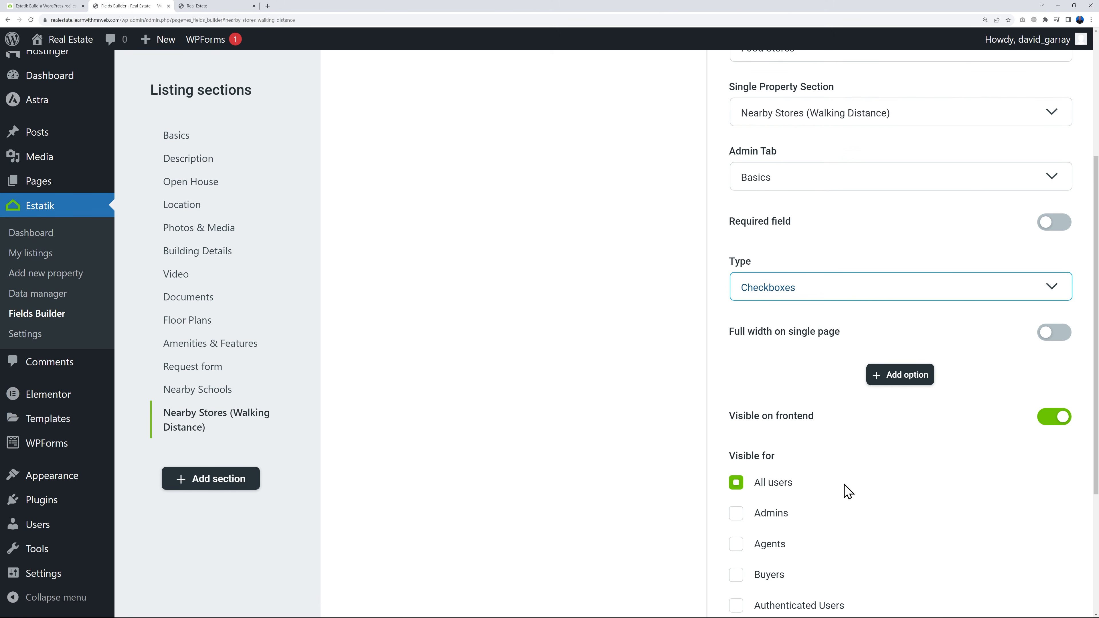
Add the options "Walmart", "K-Mart" and "Aldi" to the Food Stores field and save it
left_click(911, 377)
left_click(840, 406)
type("Walmart")
left_click(913, 442)
left_click(830, 471)
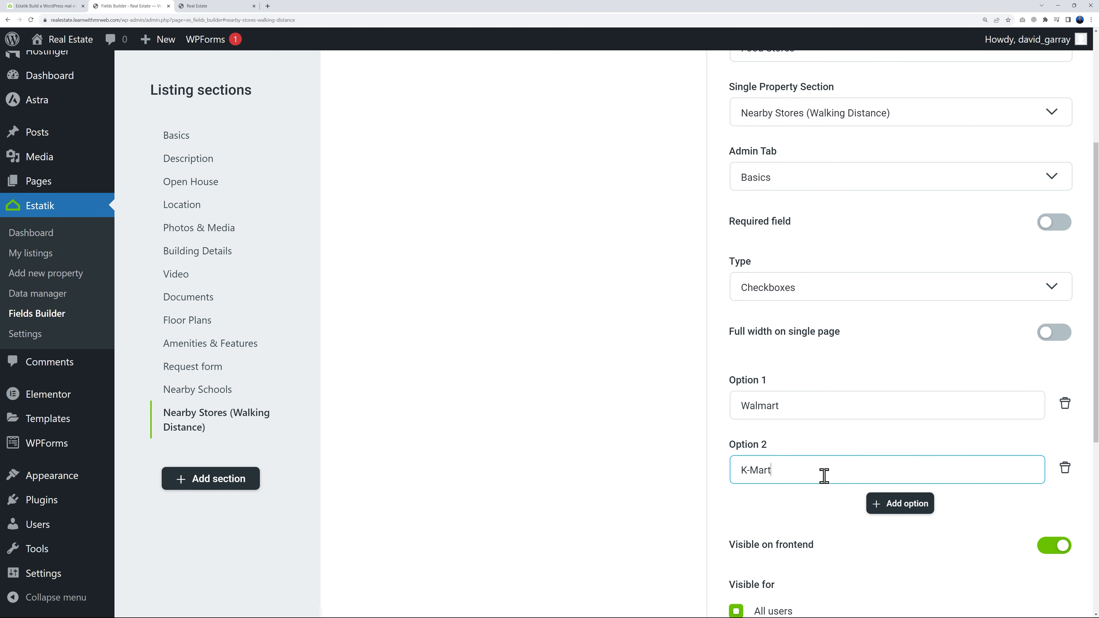
left_click(900, 503)
left_click(799, 530)
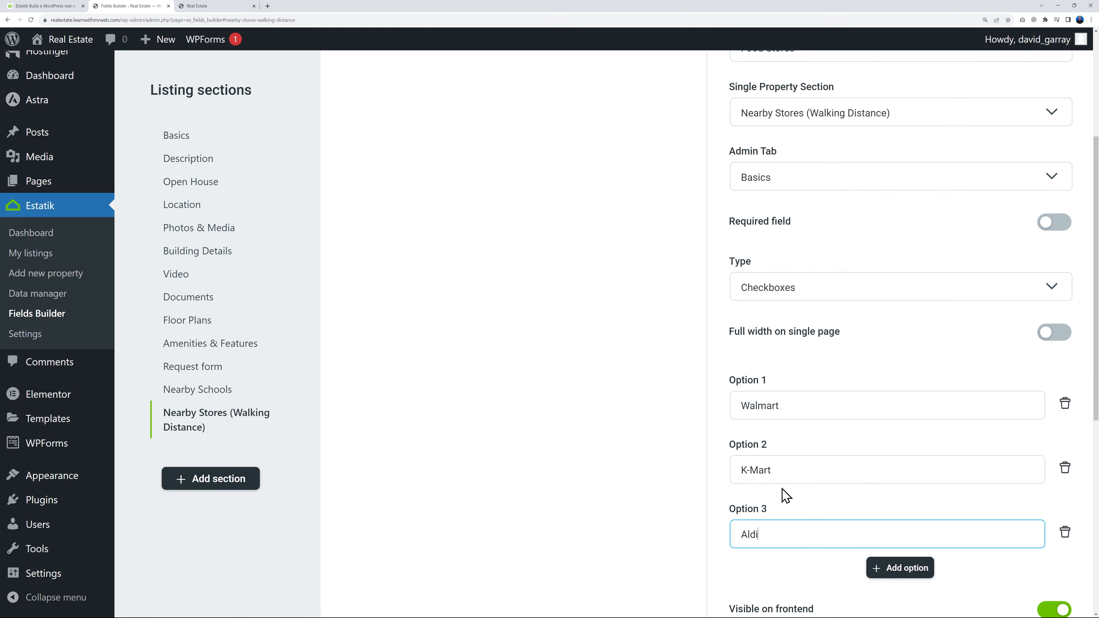
scroll(786, 496, "down", 7)
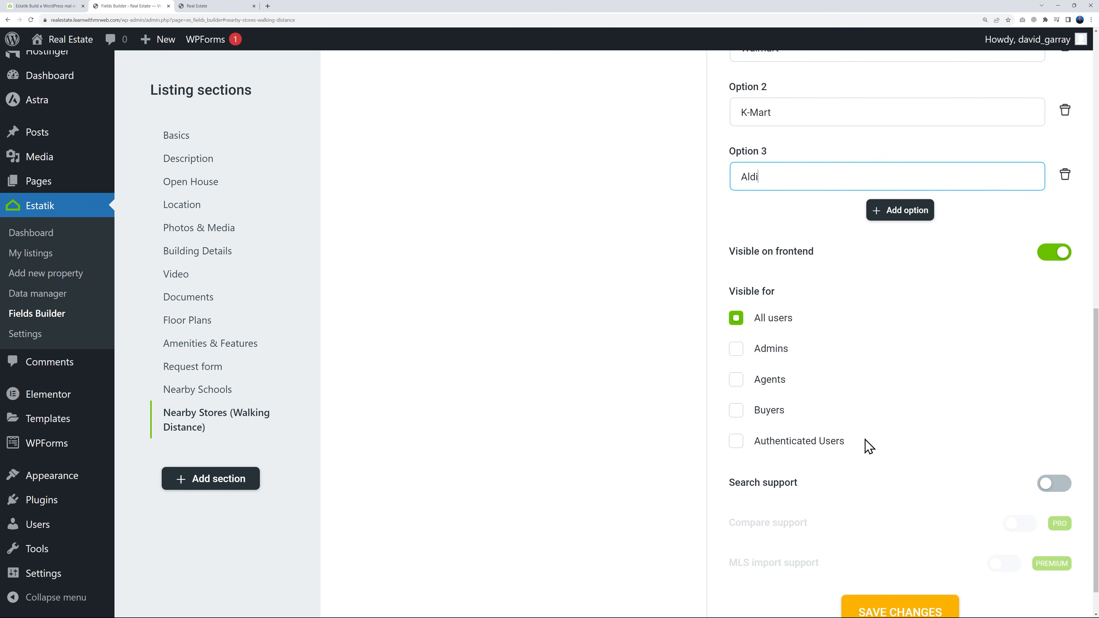
scroll(865, 467, "down", 1)
left_click(903, 584)
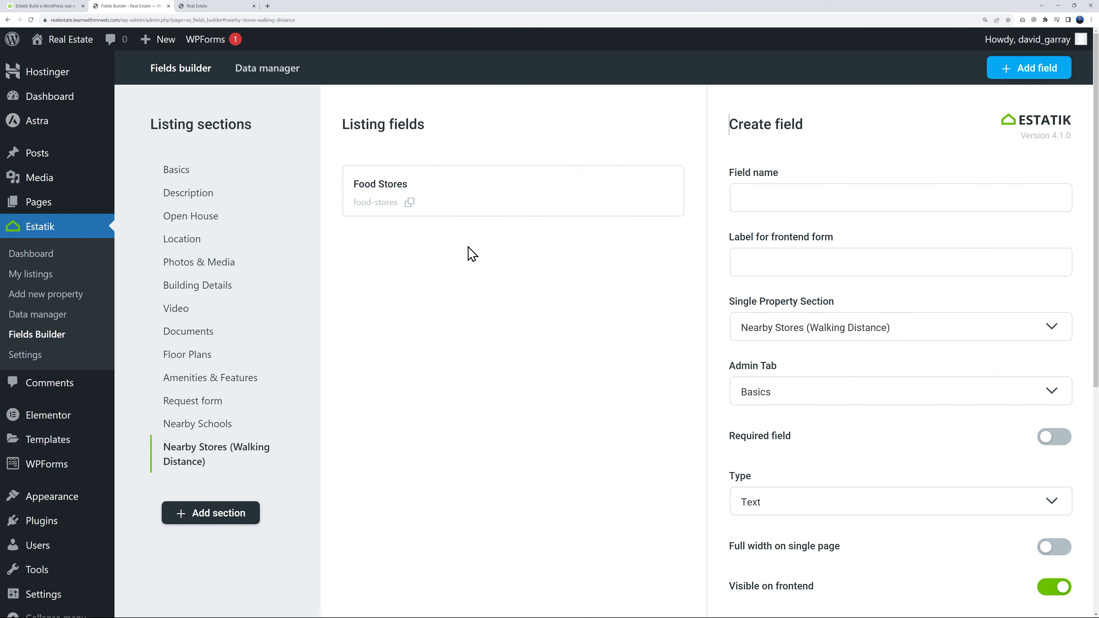
Enter "Convenience Stores" as both the name and the frontend label of another field in the same section
left_click(760, 203)
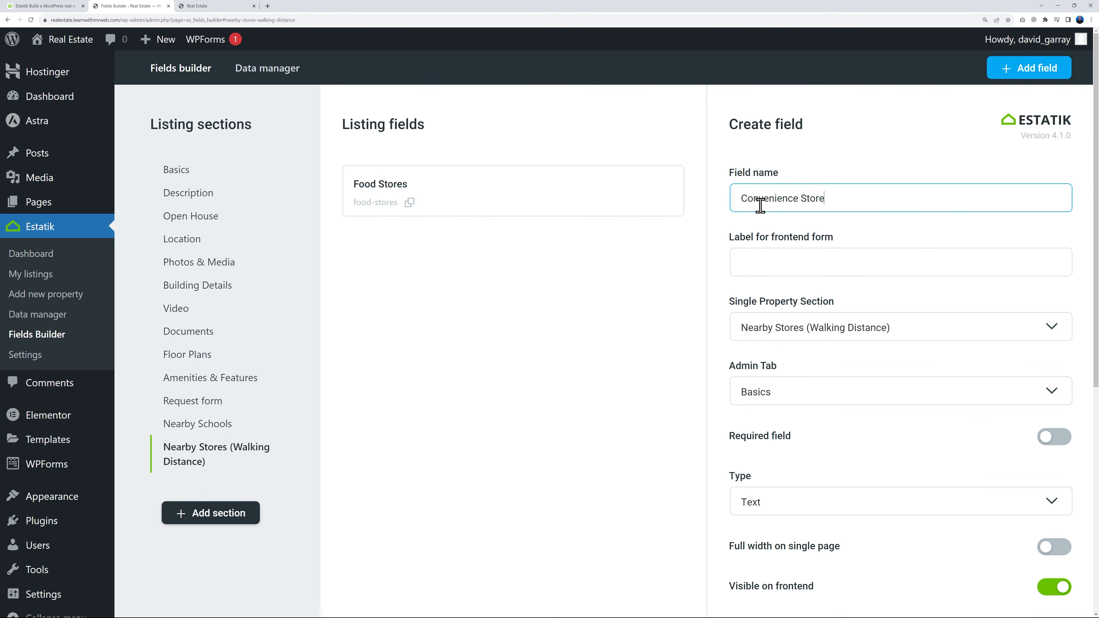
type("Convenience Stores")
left_click_drag(863, 206, 760, 213)
key("ctrl+c")
left_click(774, 260)
key("ctrl+v")
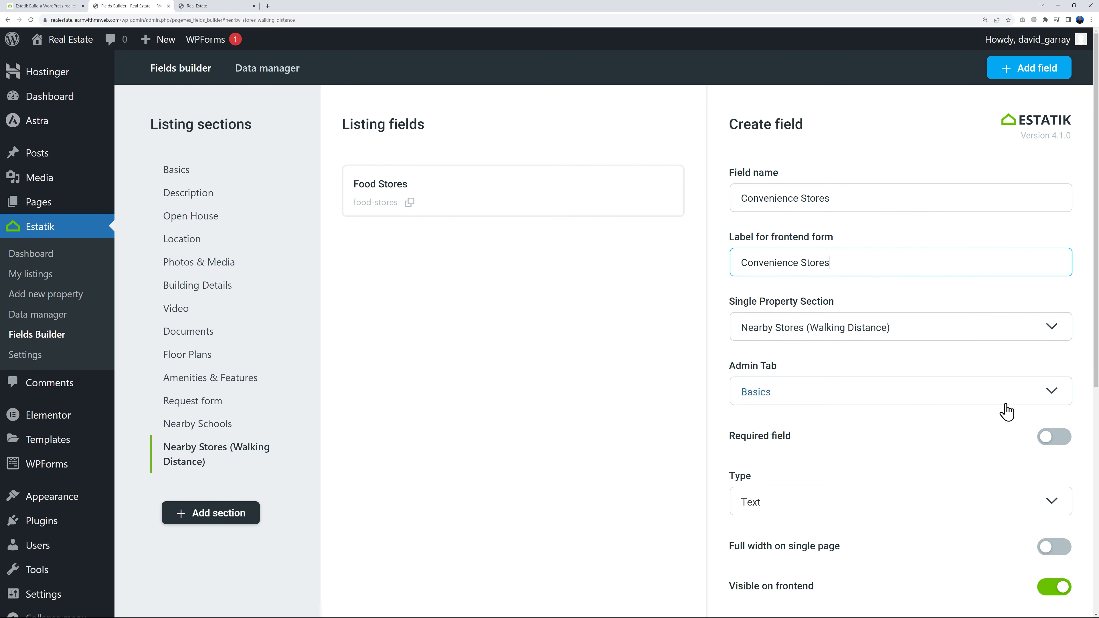
Set the Convenience Stores field's type to Checkboxes
scroll(1083, 407, "down", 1)
left_click(1055, 435)
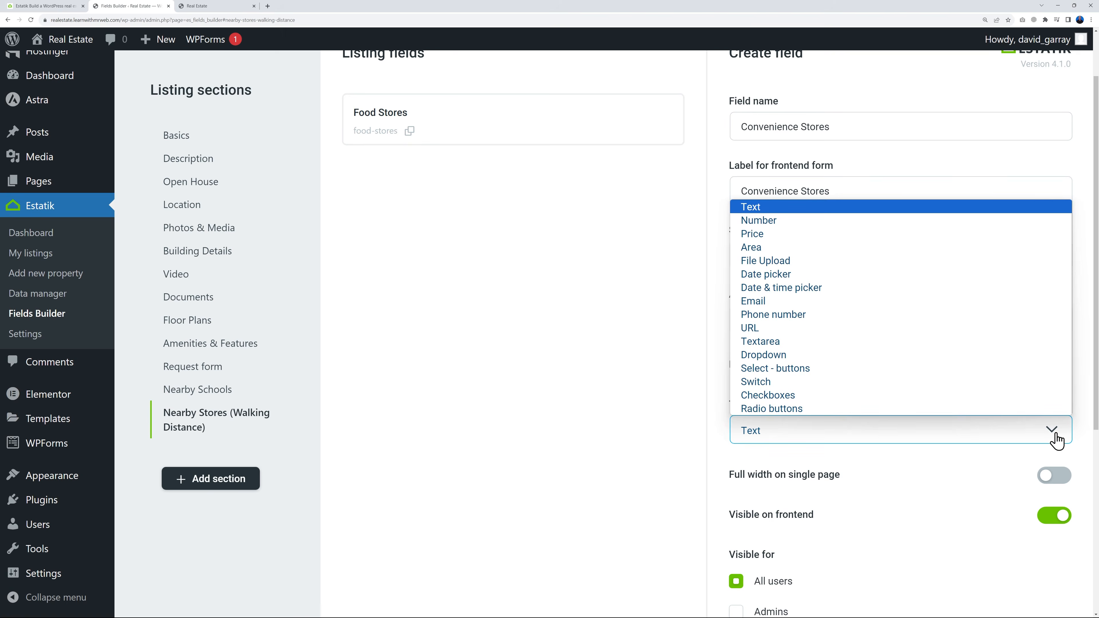
left_click(843, 394)
scroll(889, 449, "down", 3)
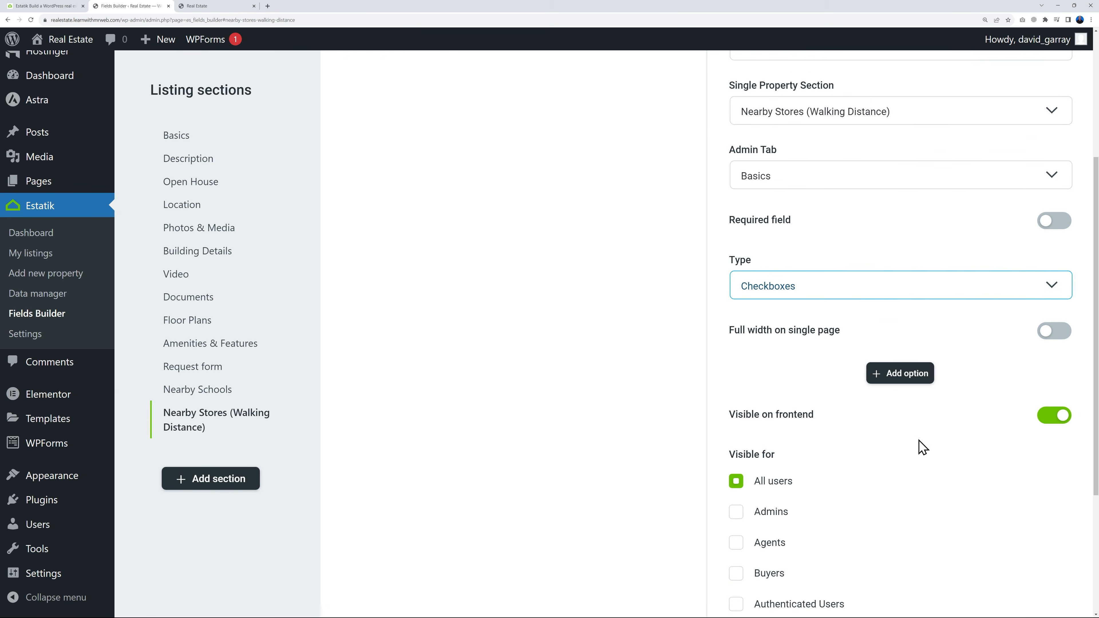
Add the options "7-Eleven", "ABC Stores" and "XYZ Mart" to the Convenience Stores field and save it
left_click(907, 344)
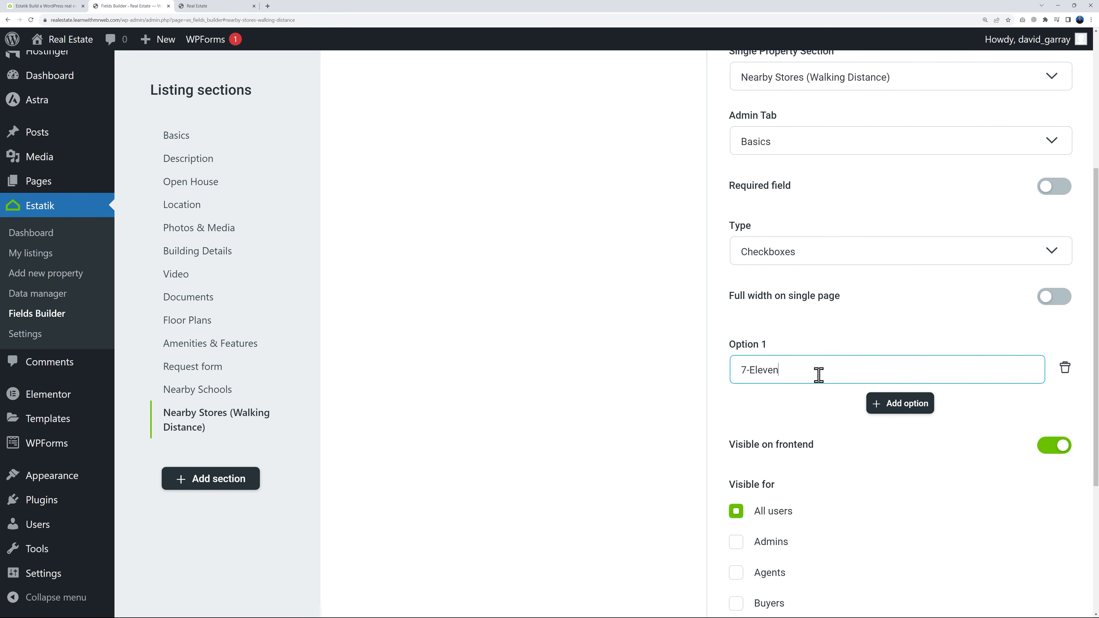
left_click(830, 424)
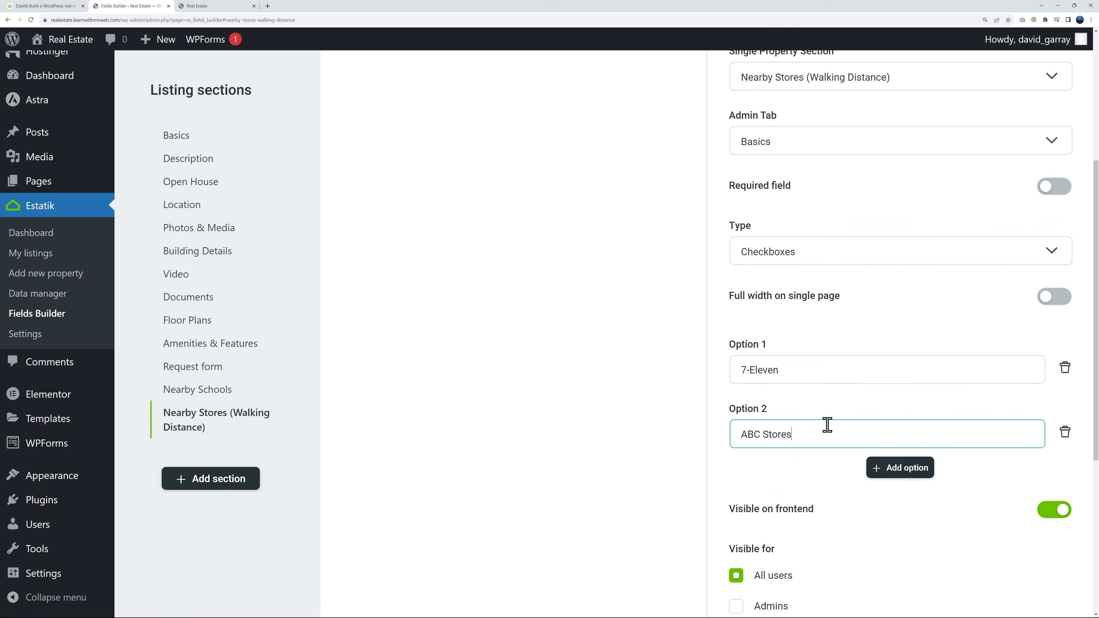
left_click(897, 469)
left_click(828, 501)
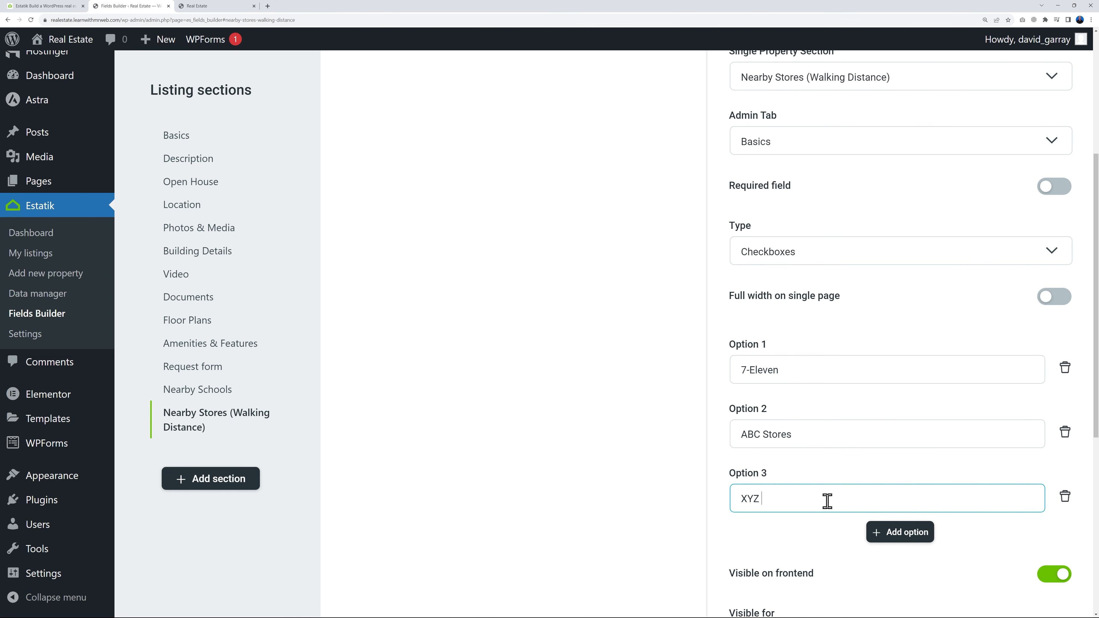
scroll(822, 493, "down", 7)
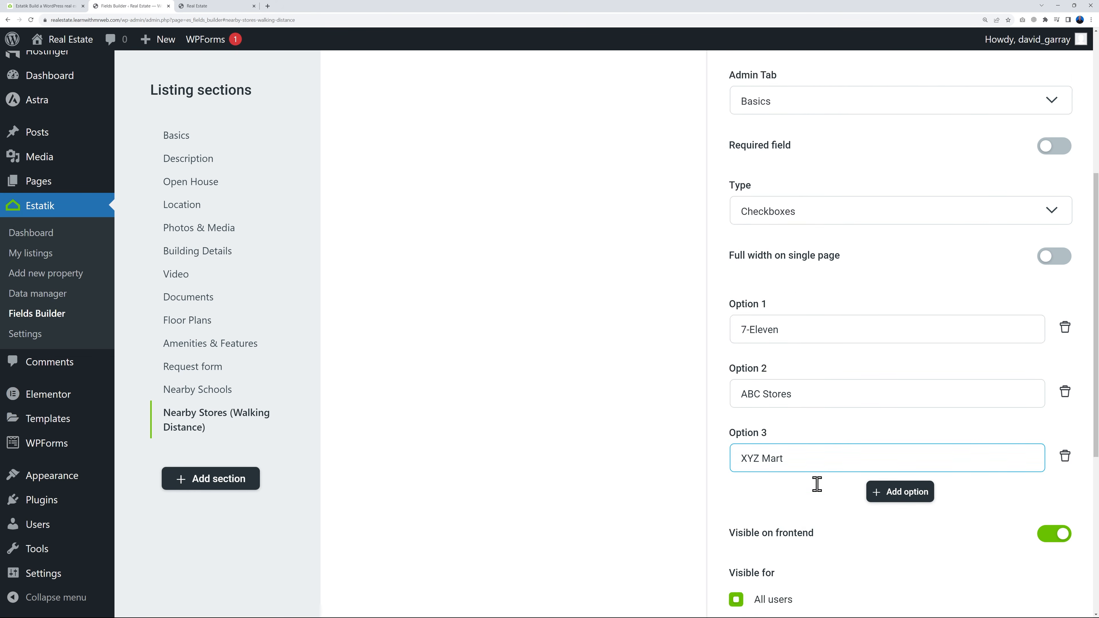
left_click(905, 572)
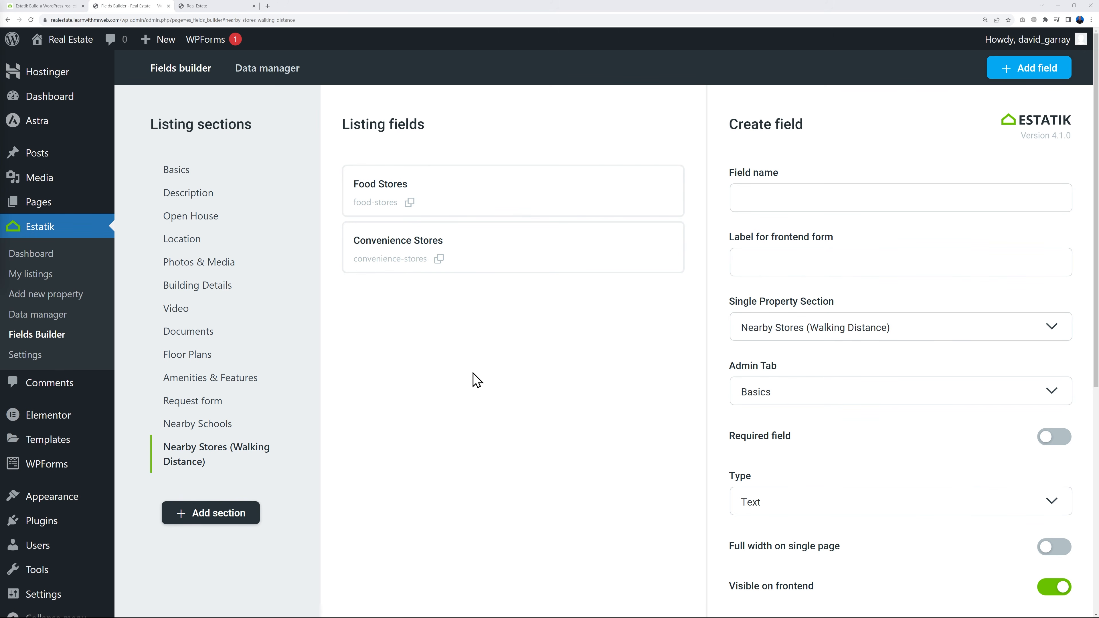
Go to the property listings and open "Trendy Apartment with Amazing Ocean Views" for editing
left_click(37, 299)
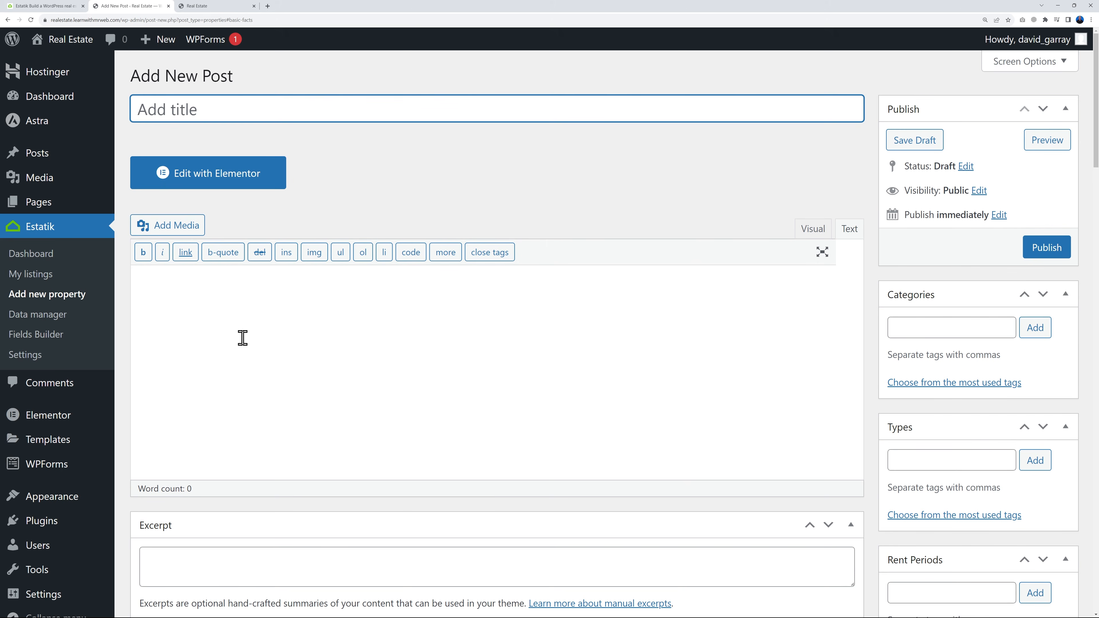
left_click(39, 280)
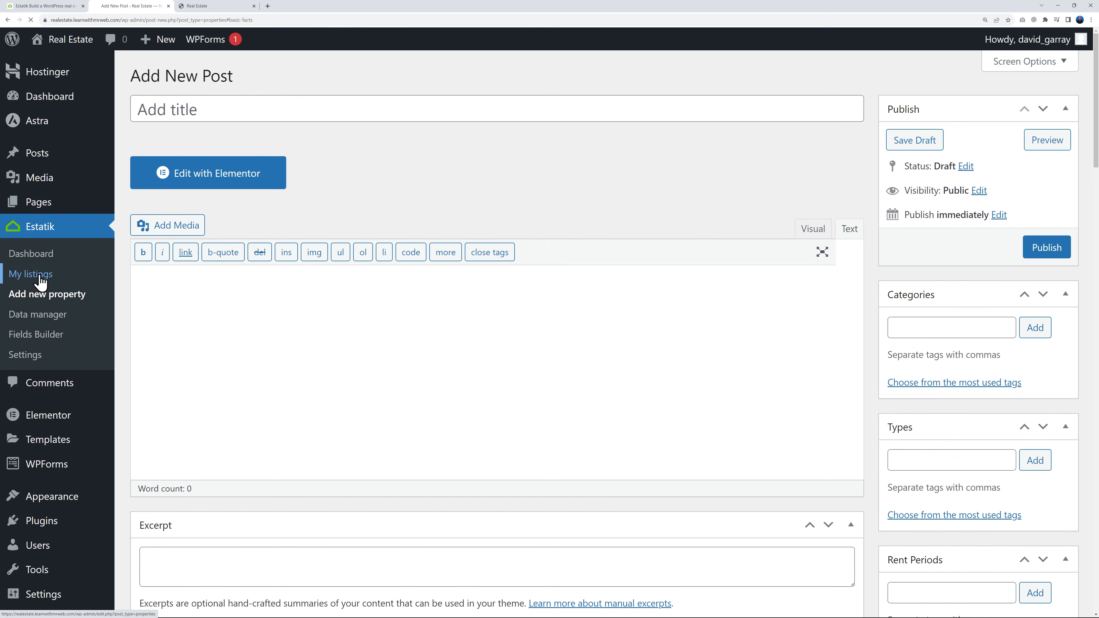
scroll(535, 503, "down", 2)
left_click(363, 351)
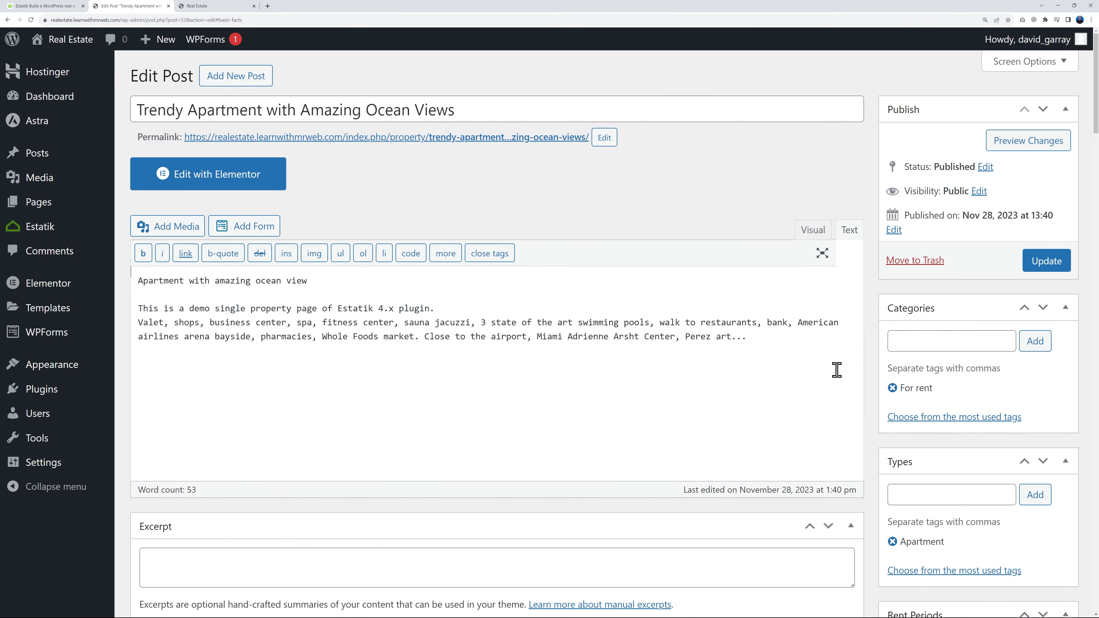
Review the listing's attribute boxes, from categories, types and statuses to features, amenities and neighborhoods, along with its custom fields
scroll(857, 343, "down", 2)
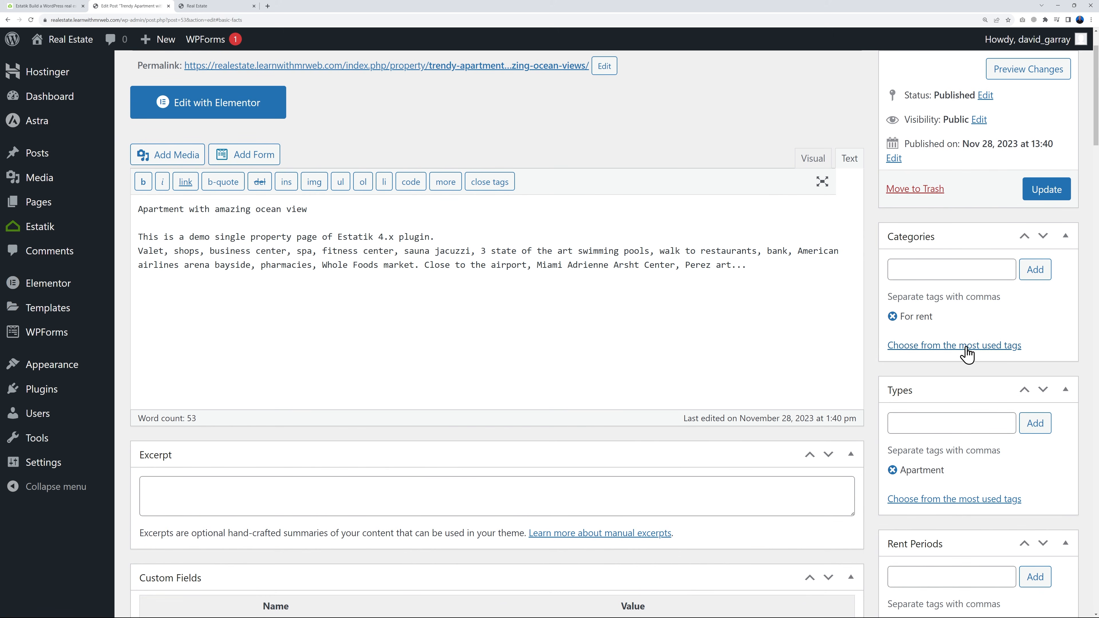
scroll(972, 484, "down", 4)
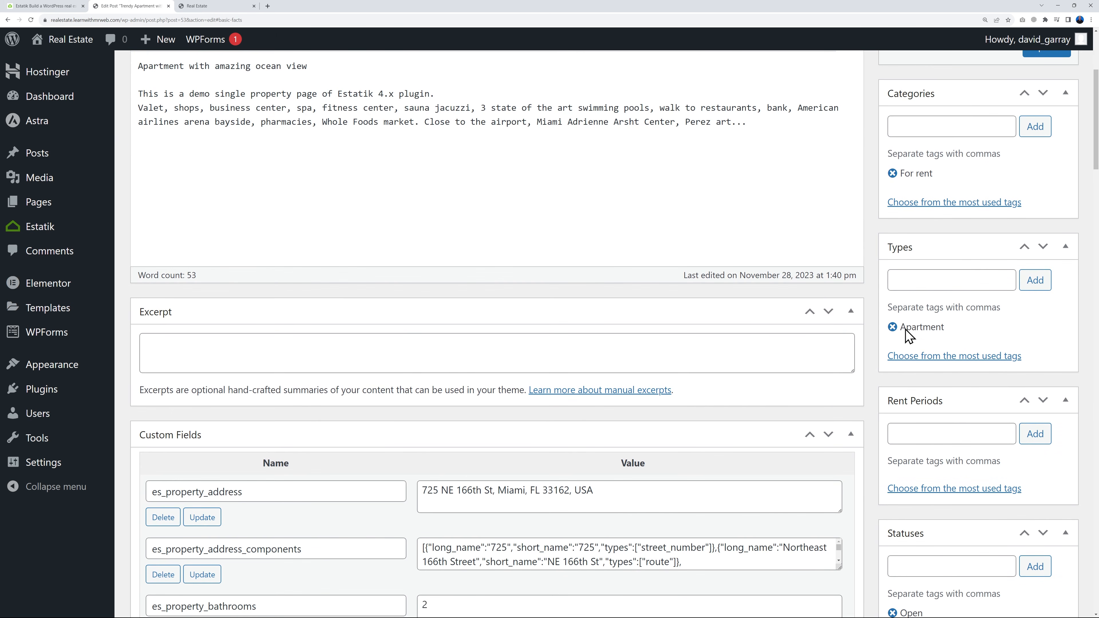
scroll(959, 301, "down", 3)
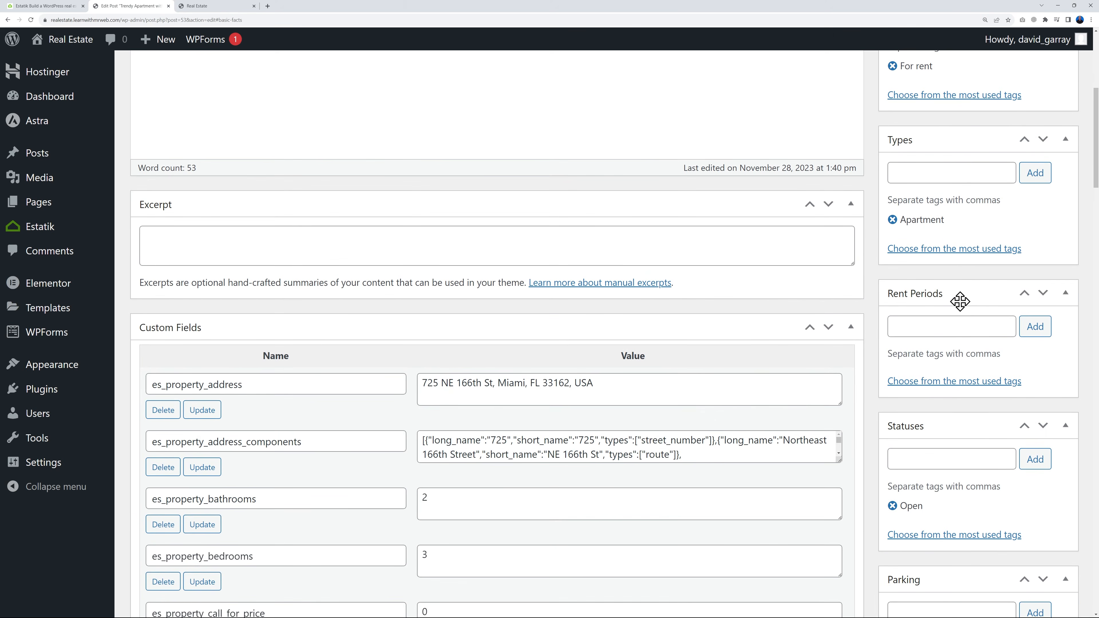
scroll(974, 318, "down", 10)
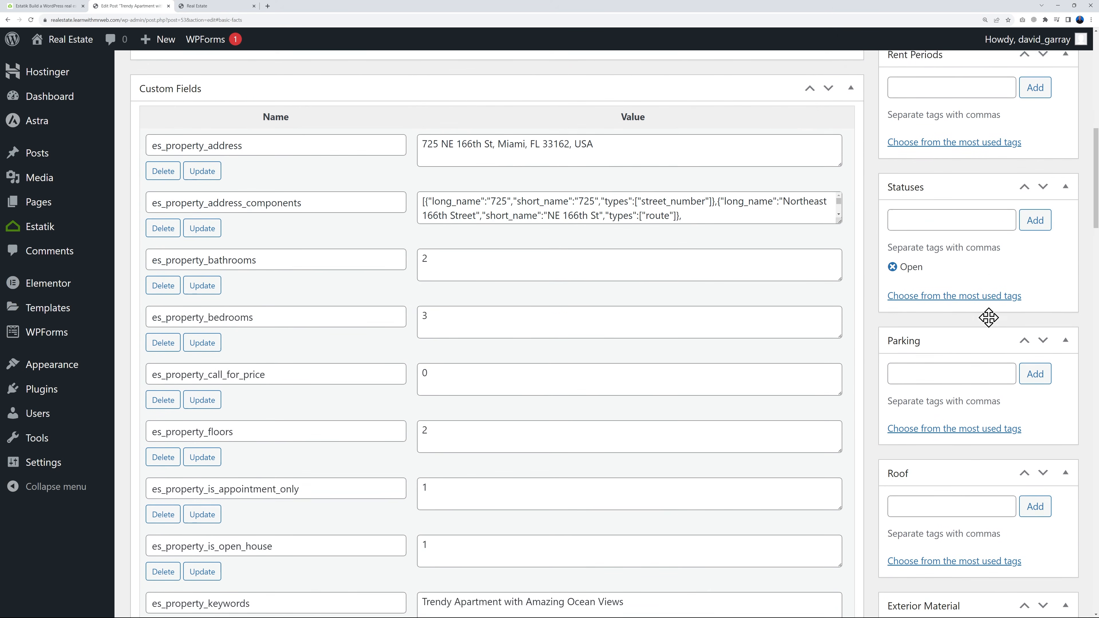
scroll(961, 344, "down", 8)
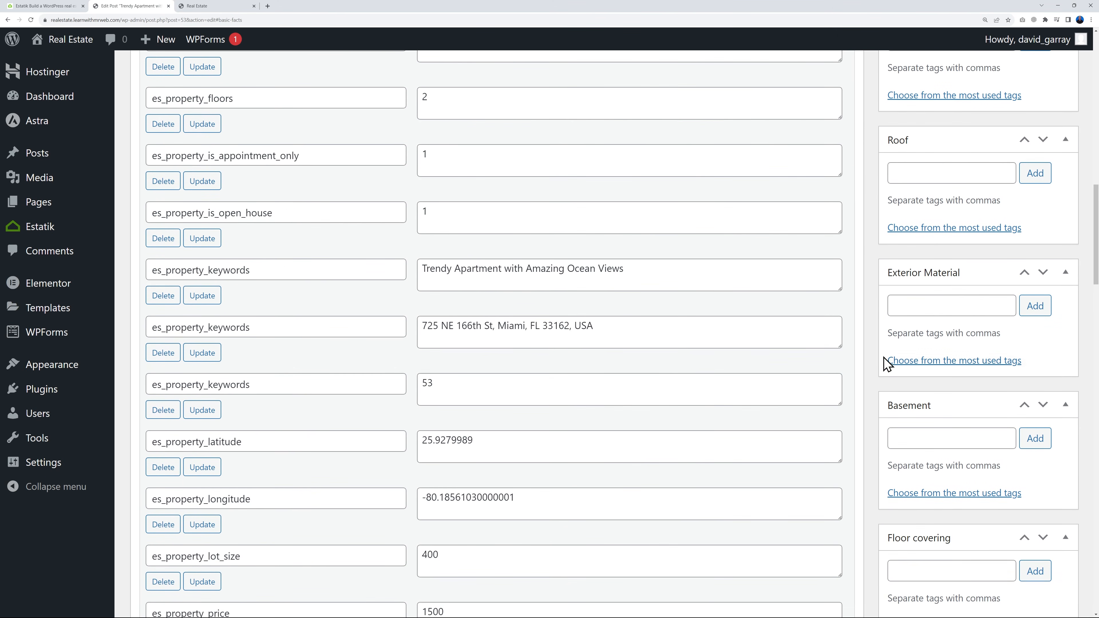
scroll(952, 301, "down", 10)
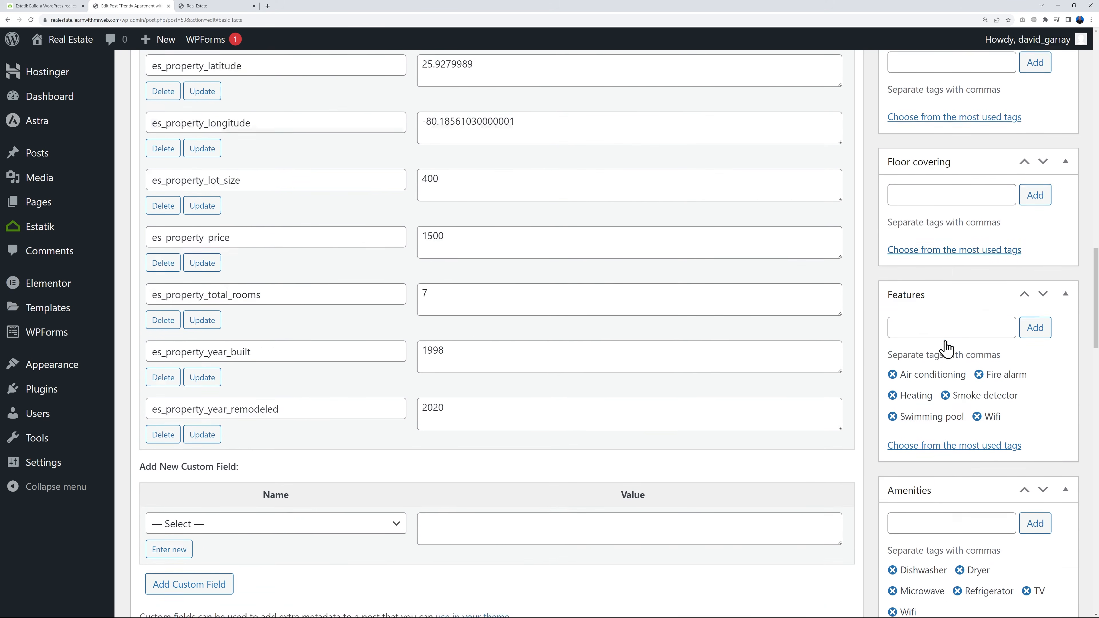
scroll(946, 485, "down", 3)
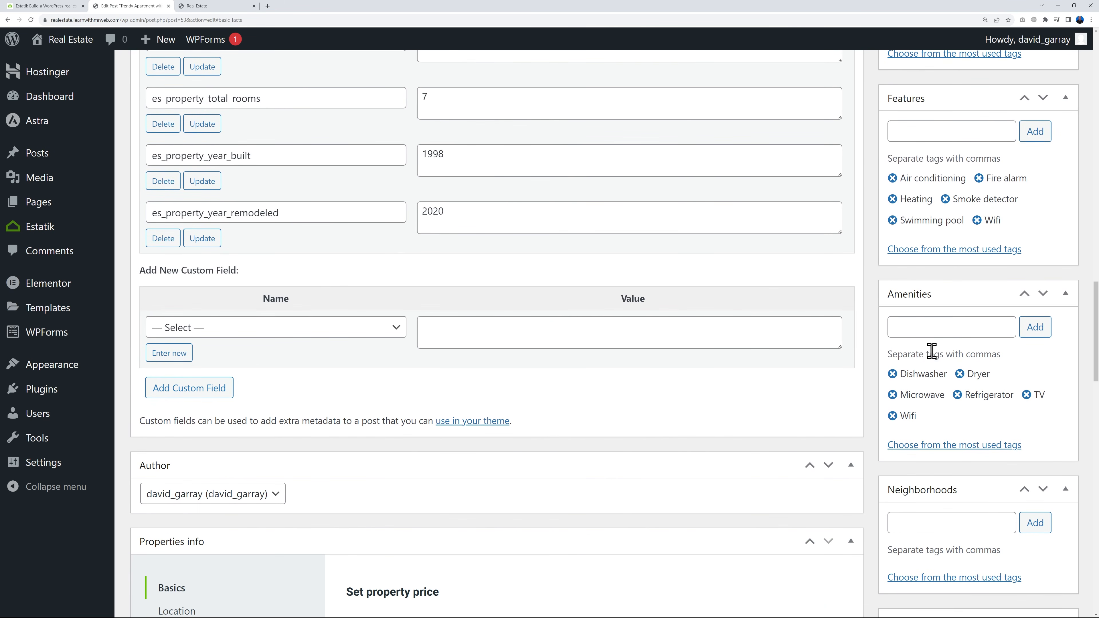
scroll(1004, 459, "down", 8)
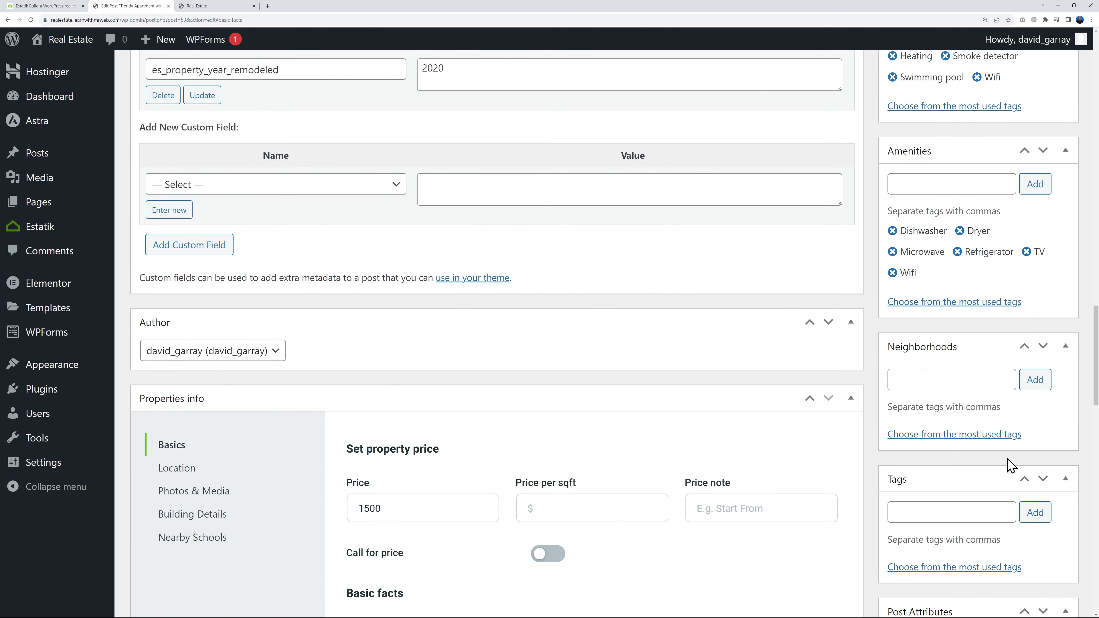
In the listing's basics, select Walmart and Aldi as food stores and 7-Eleven and ABC Stores as convenience stores
scroll(998, 458, "down", 5)
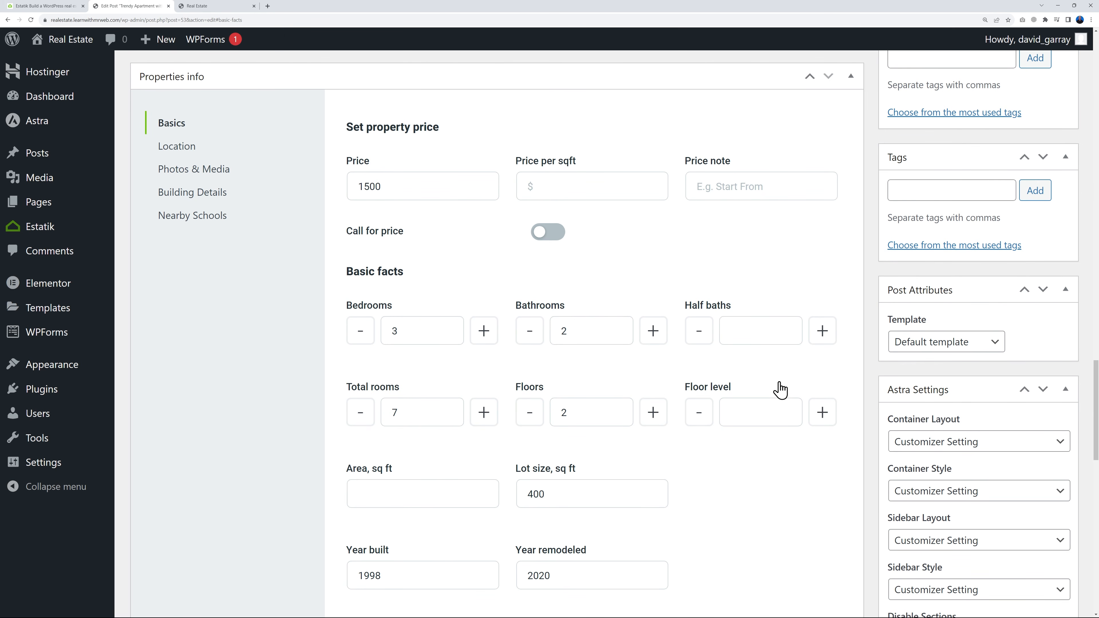
scroll(781, 390, "down", 15)
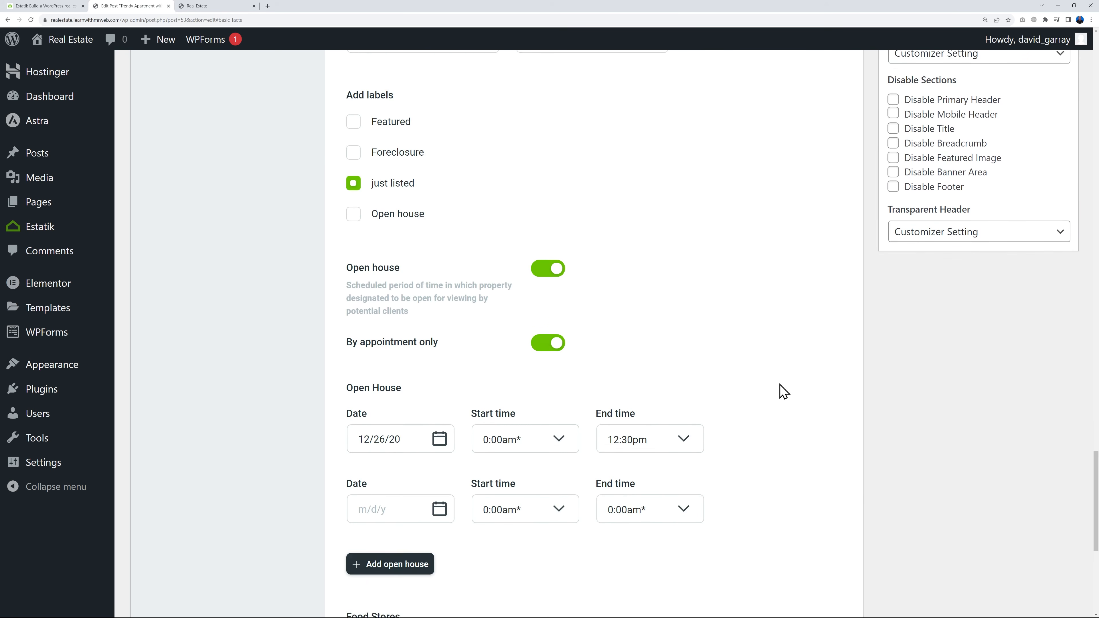
scroll(781, 390, "down", 5)
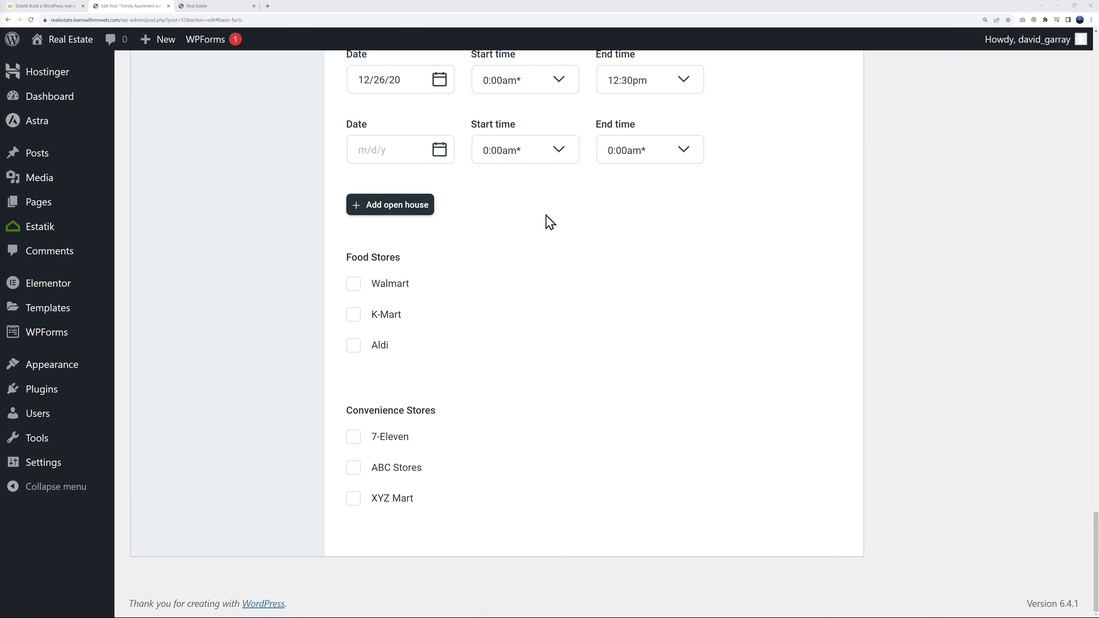
left_click(354, 286)
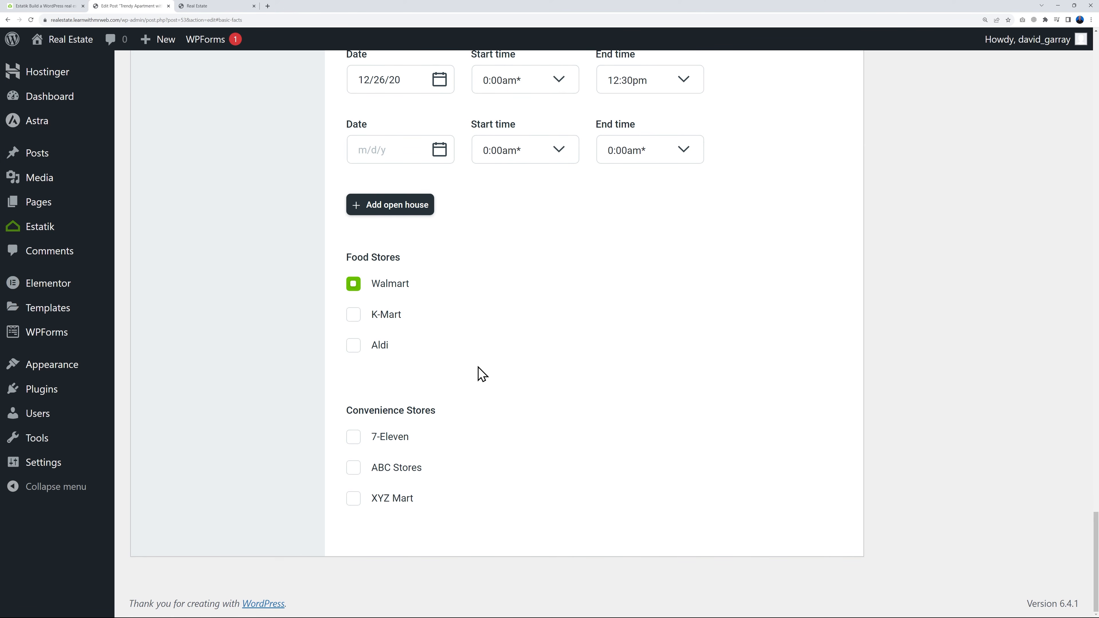
left_click(354, 349)
left_click(354, 438)
left_click(354, 468)
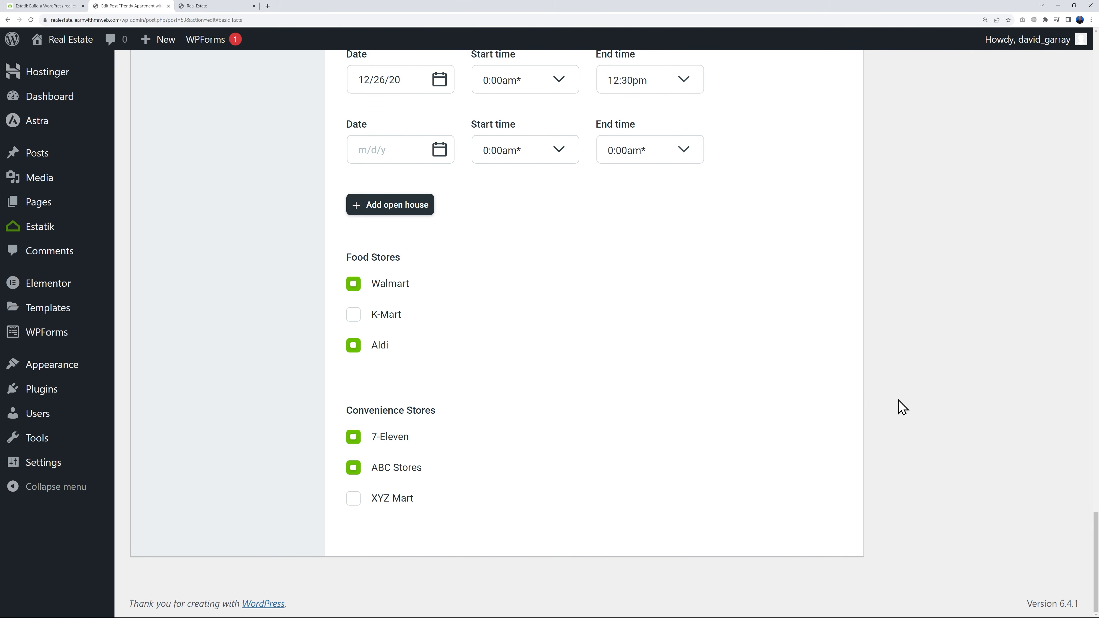
Update the listing and open a preview of its changes
scroll(900, 409, "up", 20)
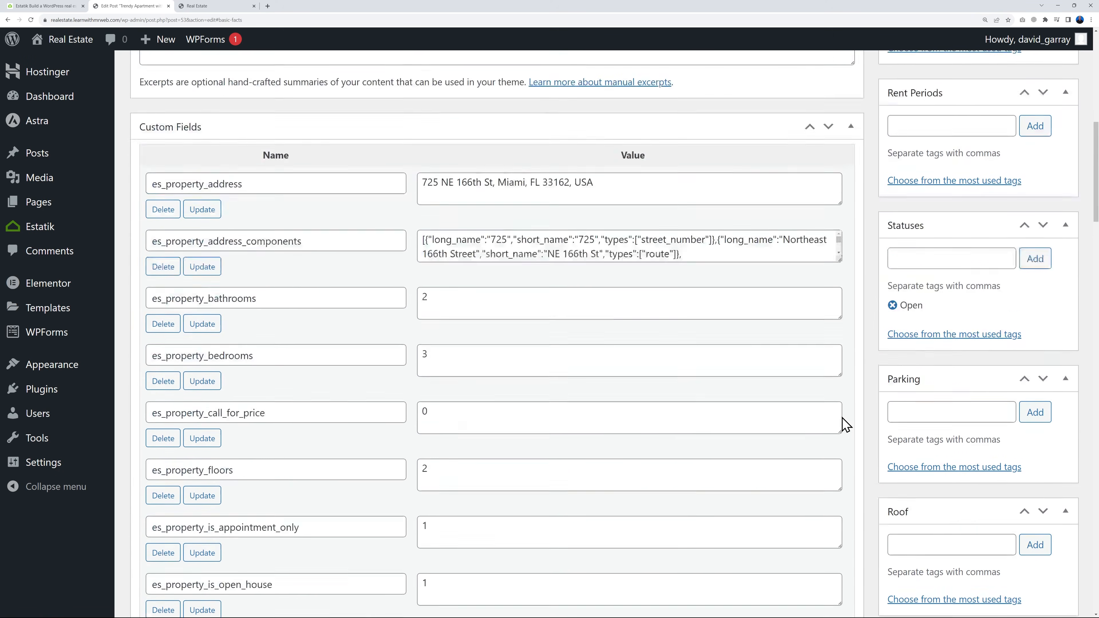
scroll(846, 425, "up", 10)
left_click(1046, 260)
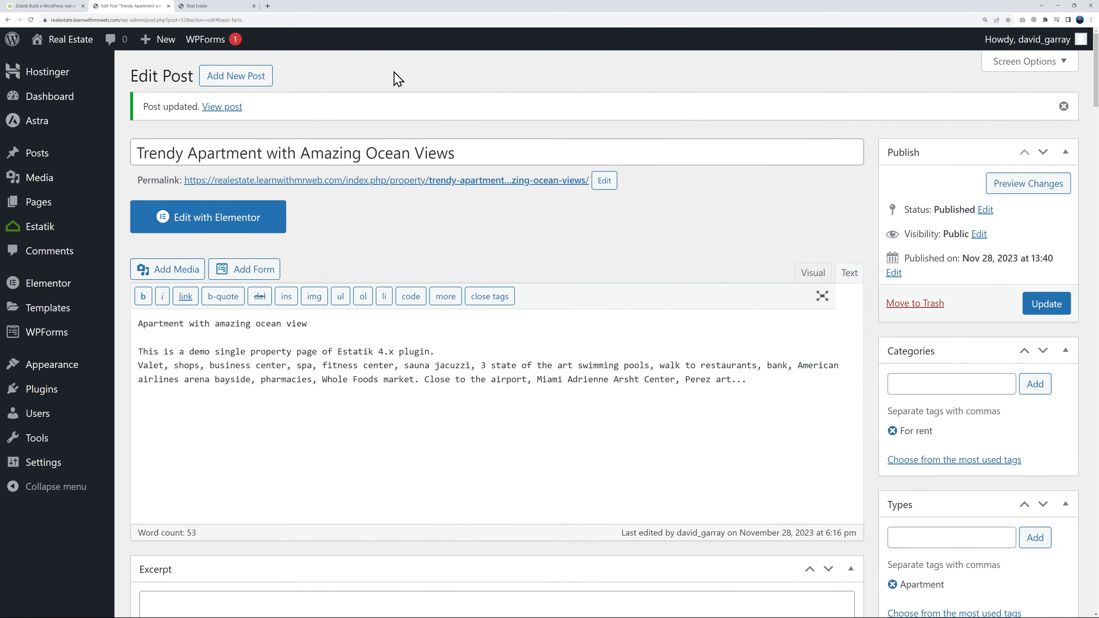
right_click(1019, 191)
left_click(1012, 192)
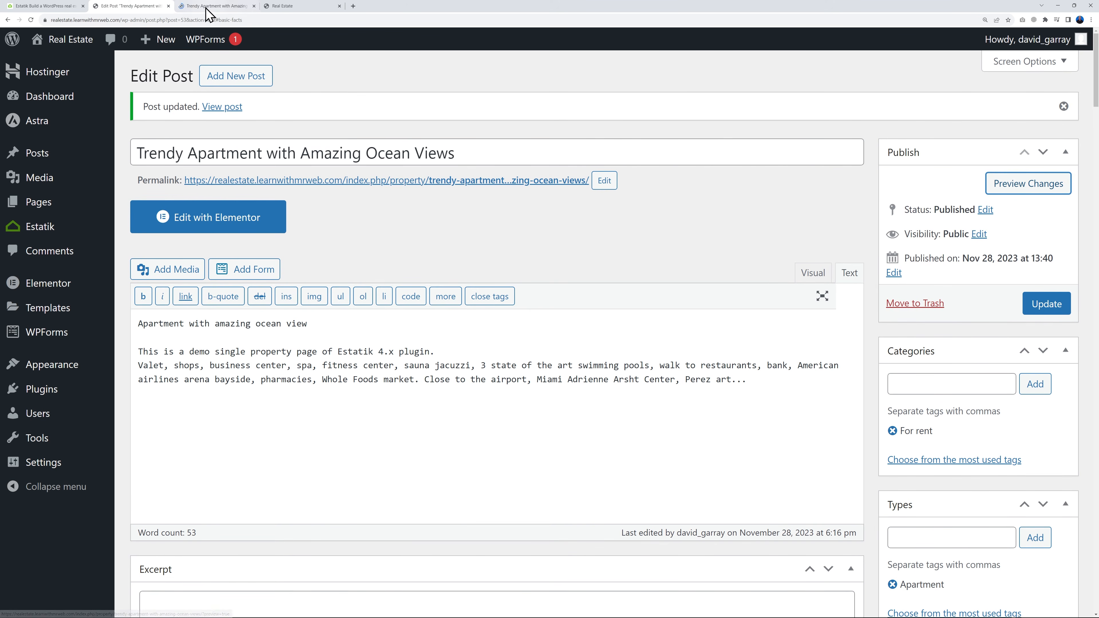
left_click(197, 6)
Examine the previewed property page for the Nearby Stores (Walking Distance) section and its placement relative to the request form
scroll(999, 307, "down", 8)
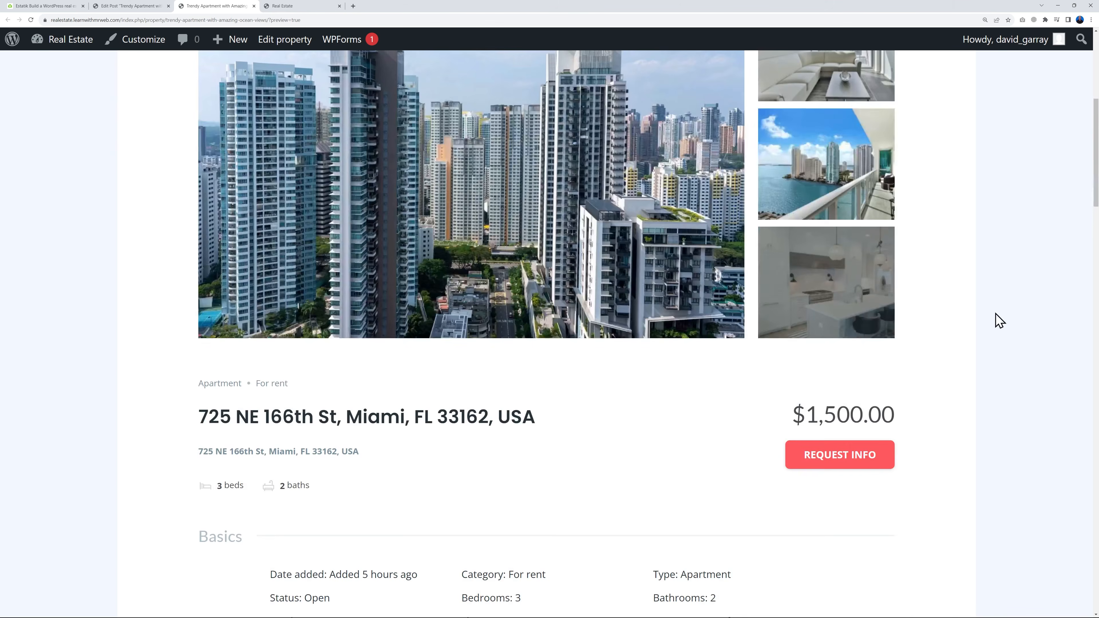
scroll(1002, 319, "down", 5)
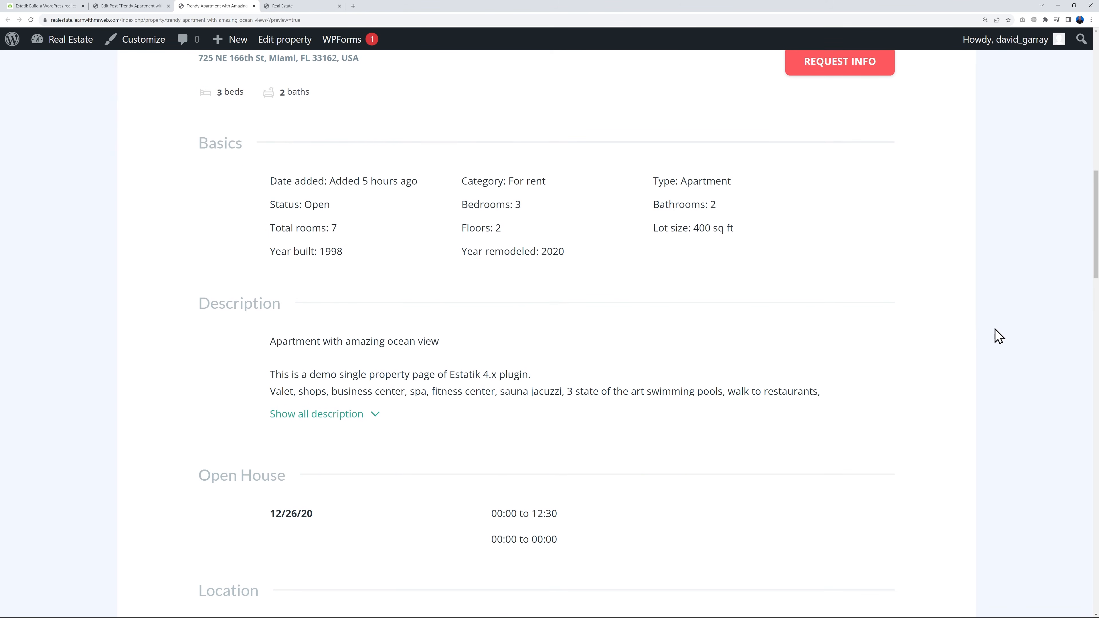
scroll(725, 392, "down", 2)
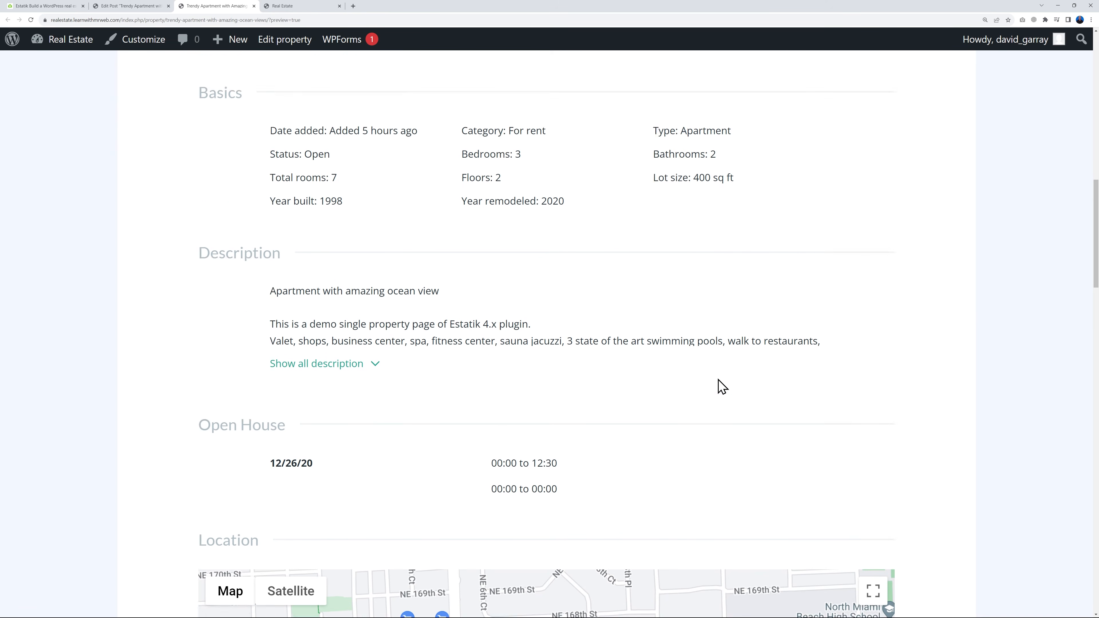
scroll(362, 331, "down", 2)
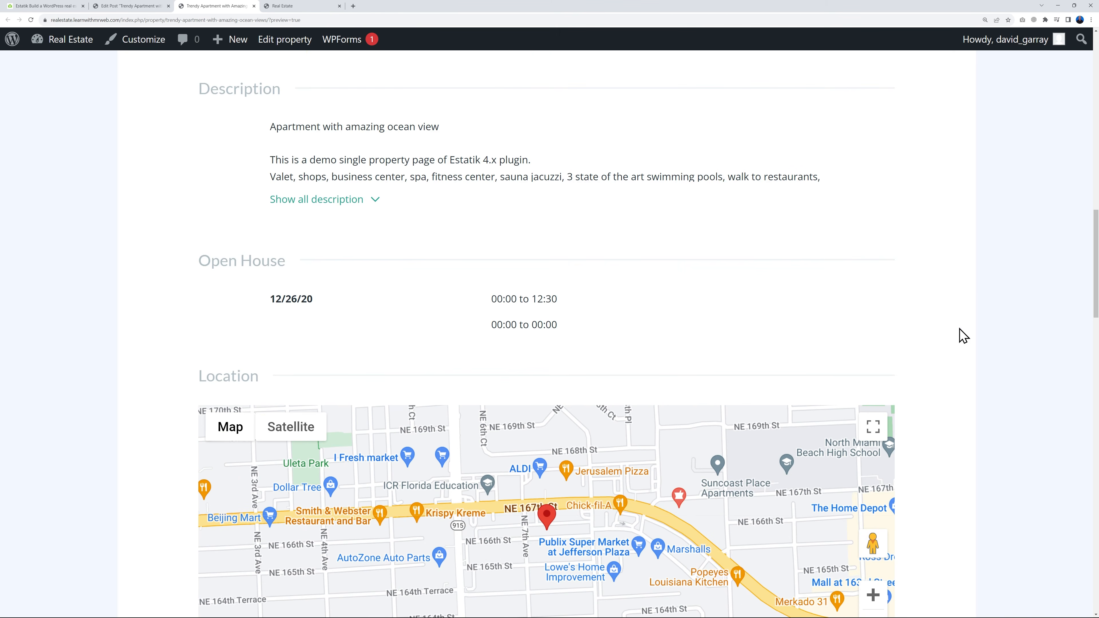
scroll(964, 335, "down", 20)
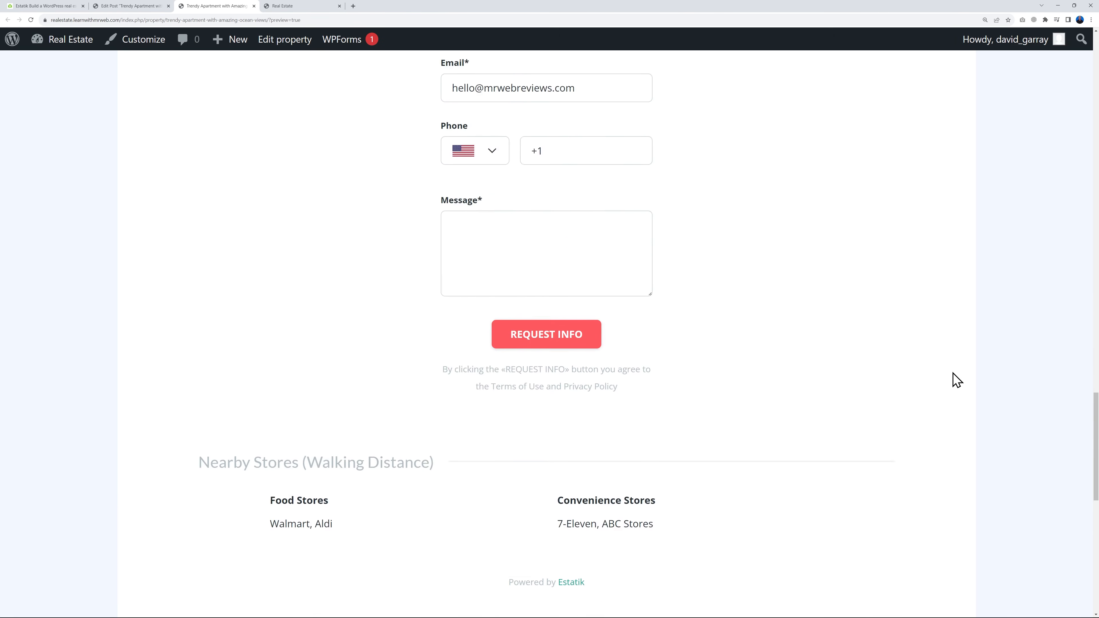
scroll(956, 380, "down", 3)
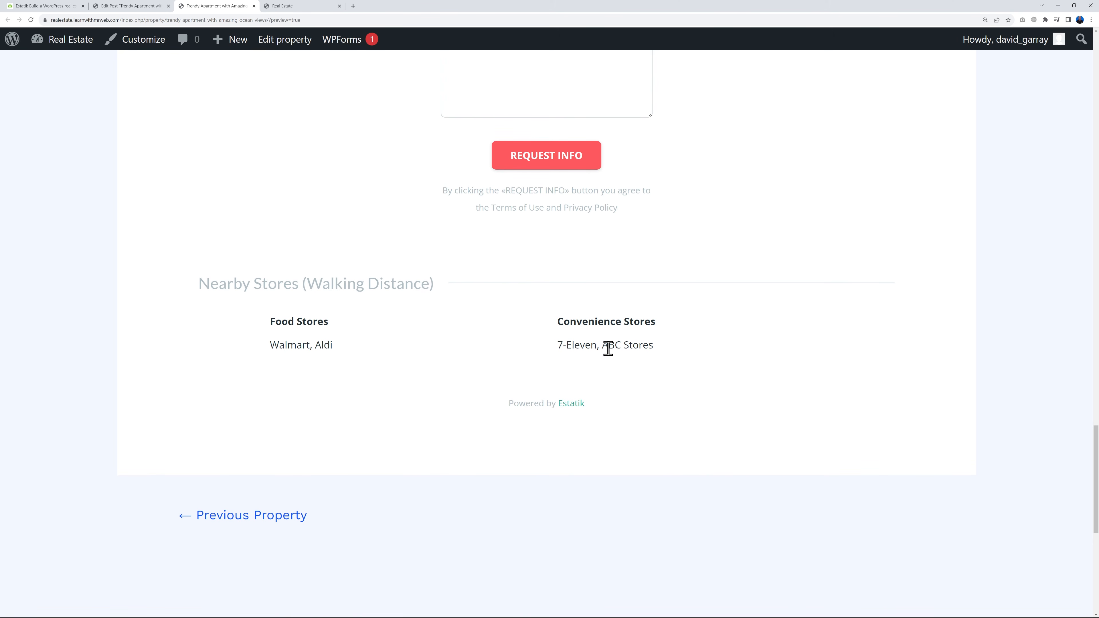
scroll(985, 375, "up", 5)
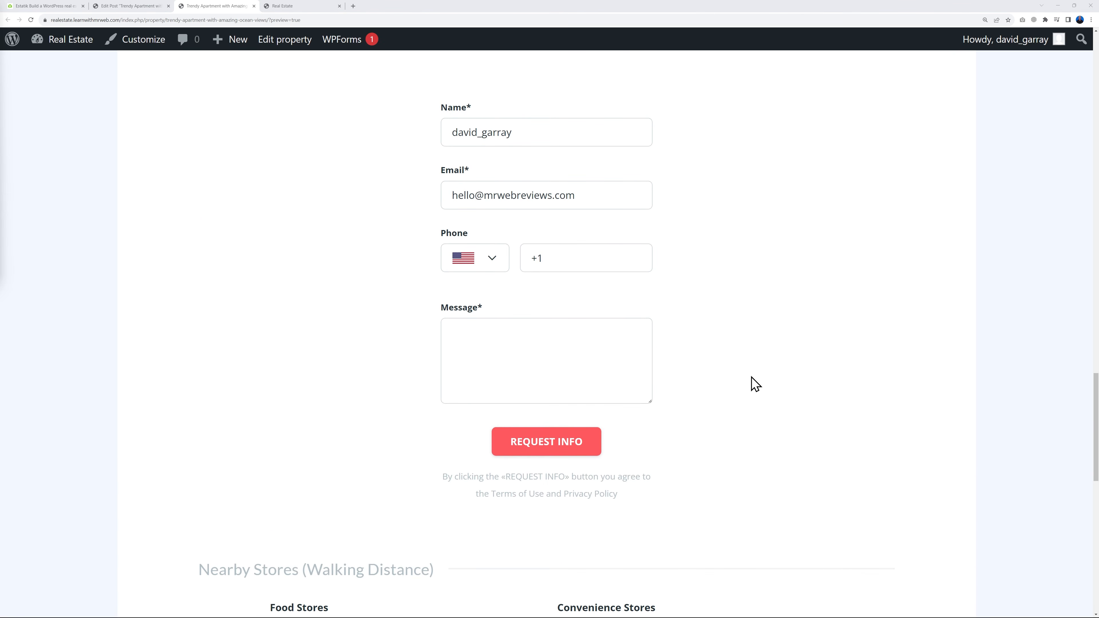
scroll(759, 381, "up", 4)
scroll(758, 381, "down", 6)
scroll(759, 381, "down", 1)
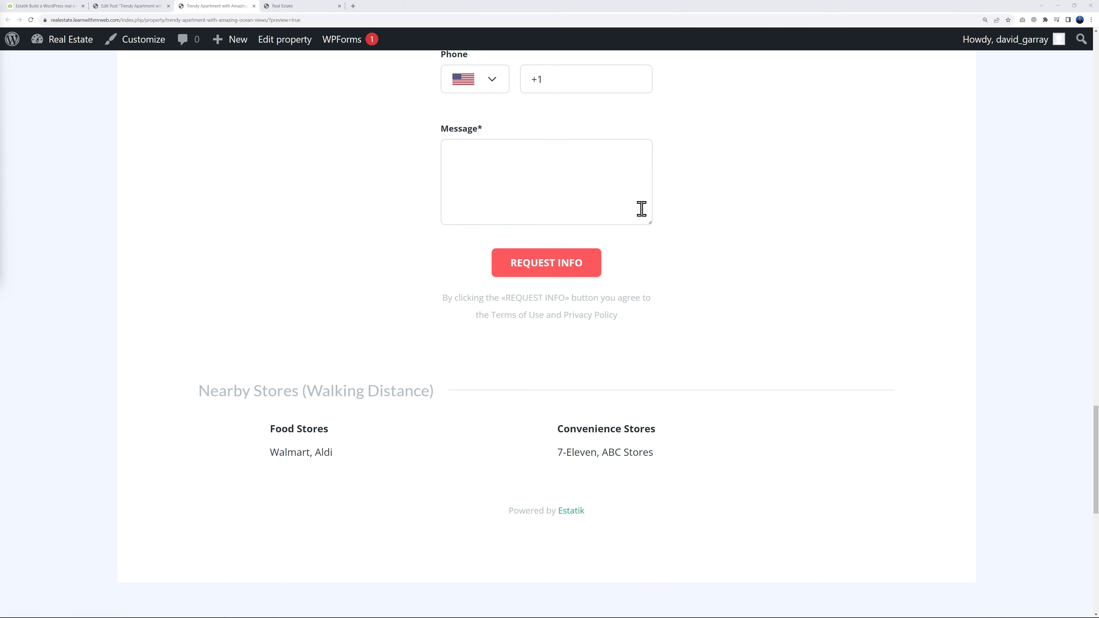
scroll(709, 283, "up", 5)
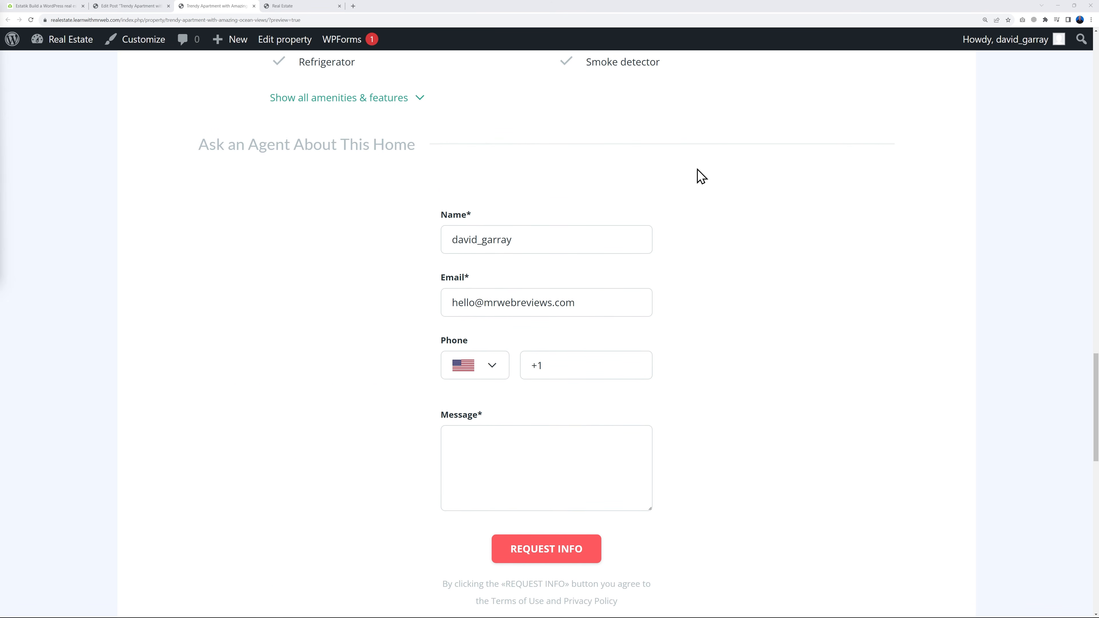
In the Fields Builder, move the Nearby Schools section above Request form and Nearby Stores (Walking Distance) directly below Amenities & Features
left_click(144, 6)
mouse_move(24, 228)
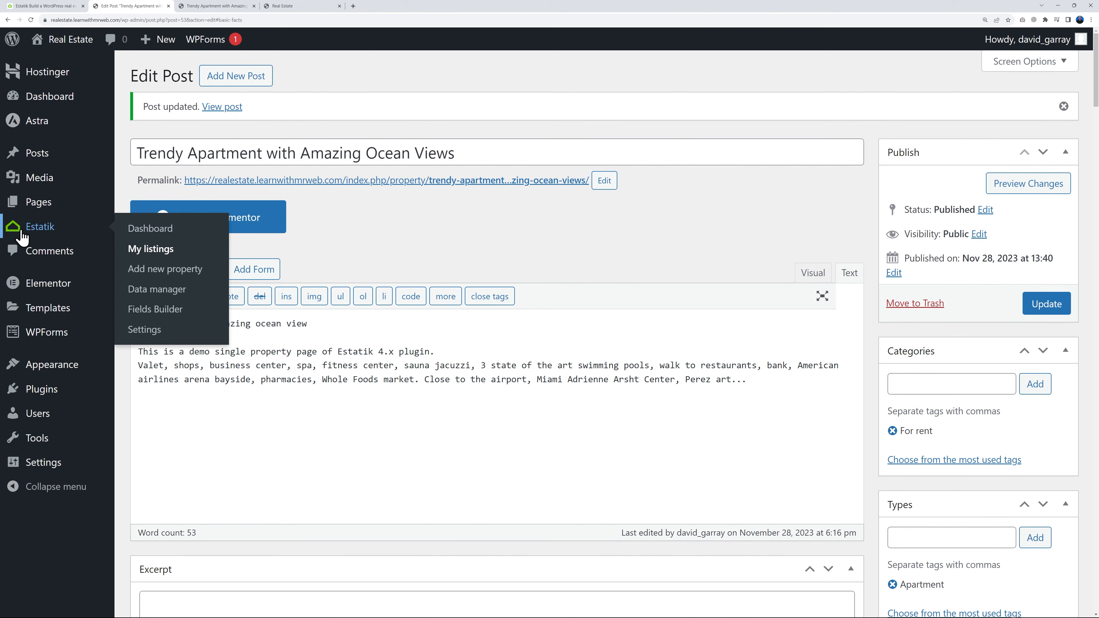
left_click(162, 313)
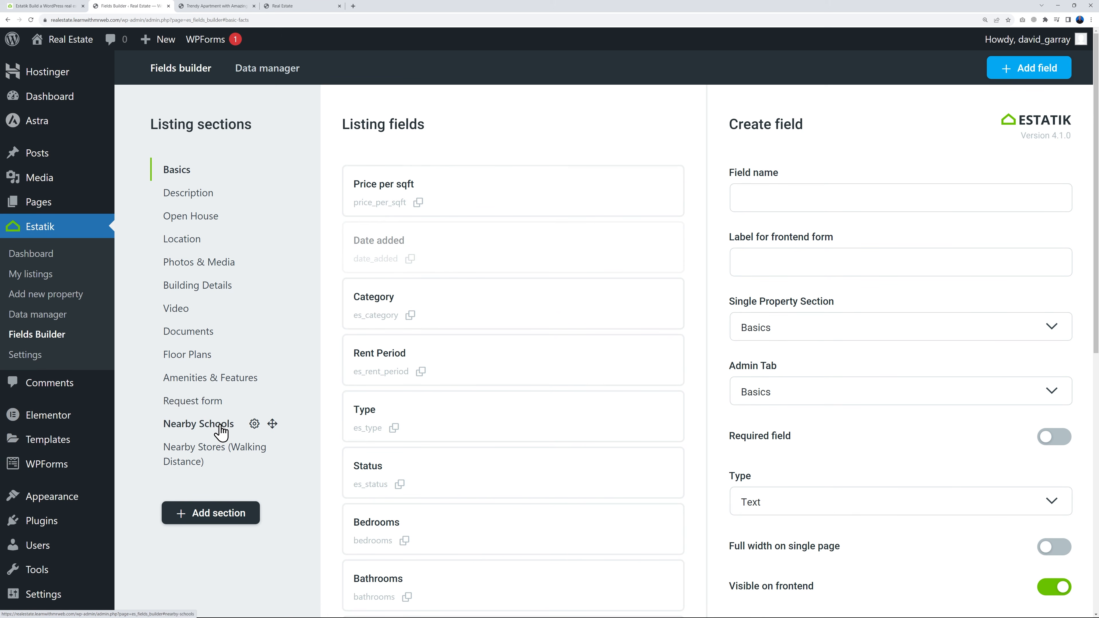
left_click_drag(272, 423, 267, 401)
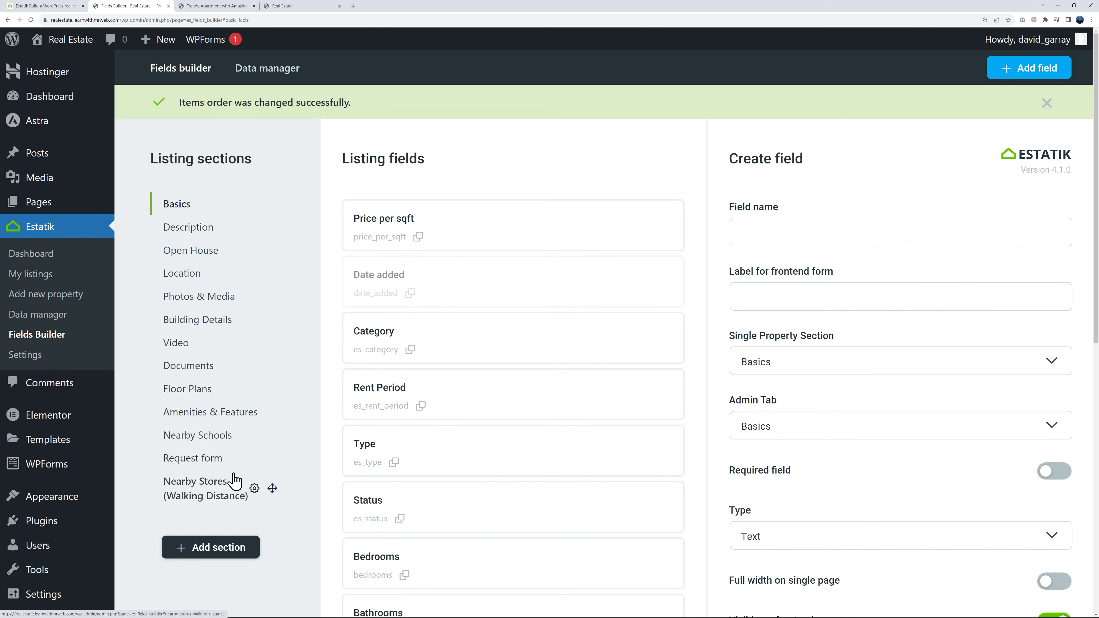
left_click_drag(274, 491, 271, 411)
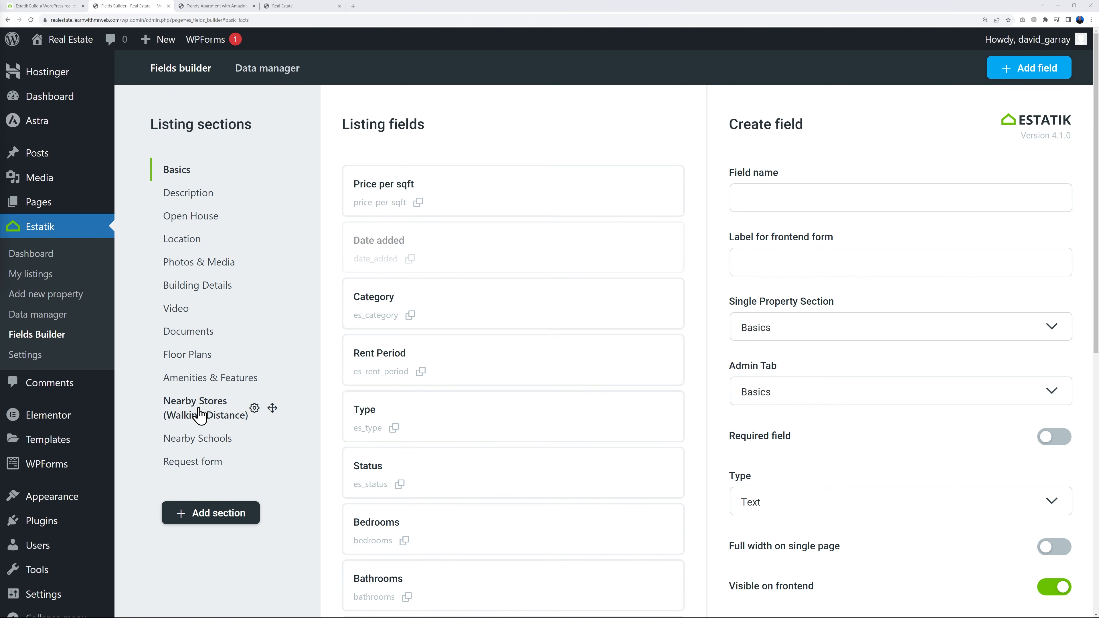
Reload the property preview and check the order of the Amenities & Features, Nearby Stores and agent request sections
left_click(215, 6)
left_click(30, 20)
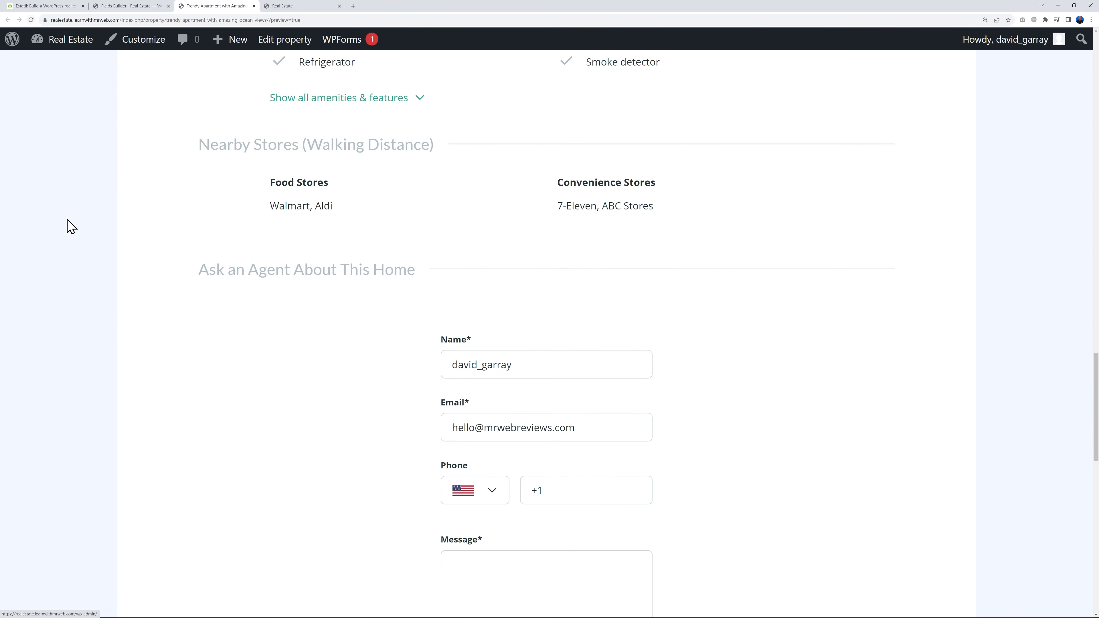
scroll(98, 337, "up", 6)
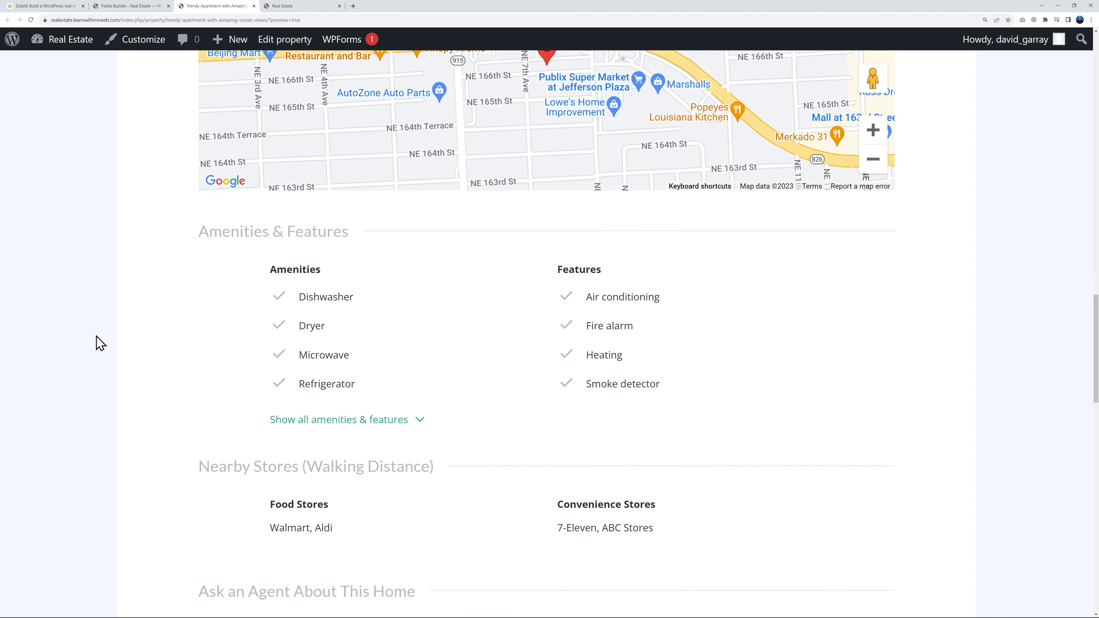
scroll(370, 265, "down", 2)
scroll(390, 376, "down", 3)
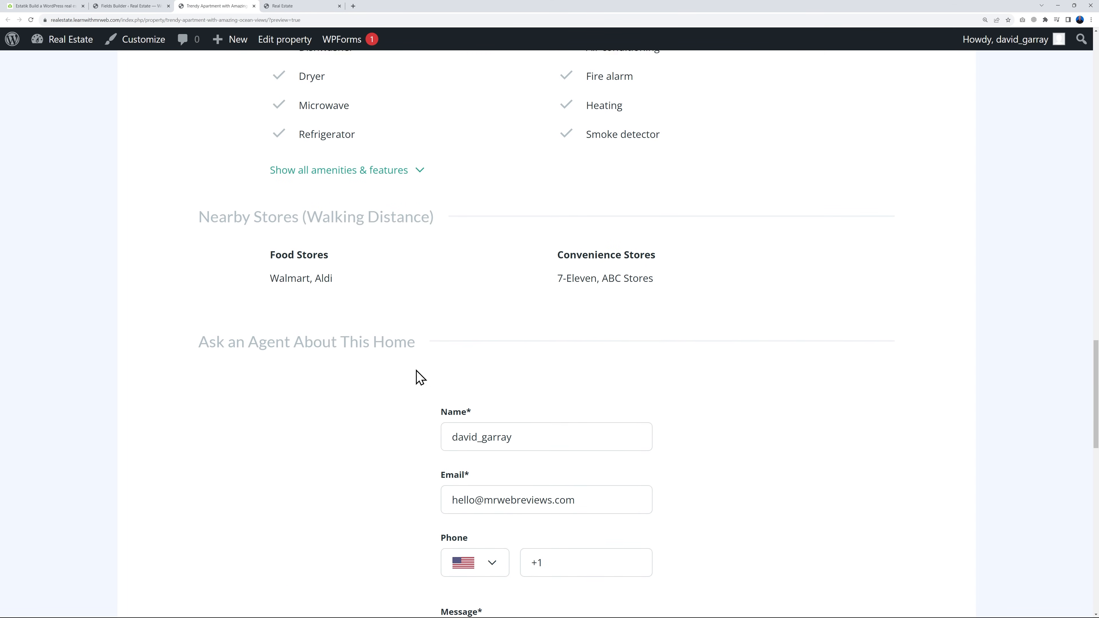
scroll(360, 452, "down", 3)
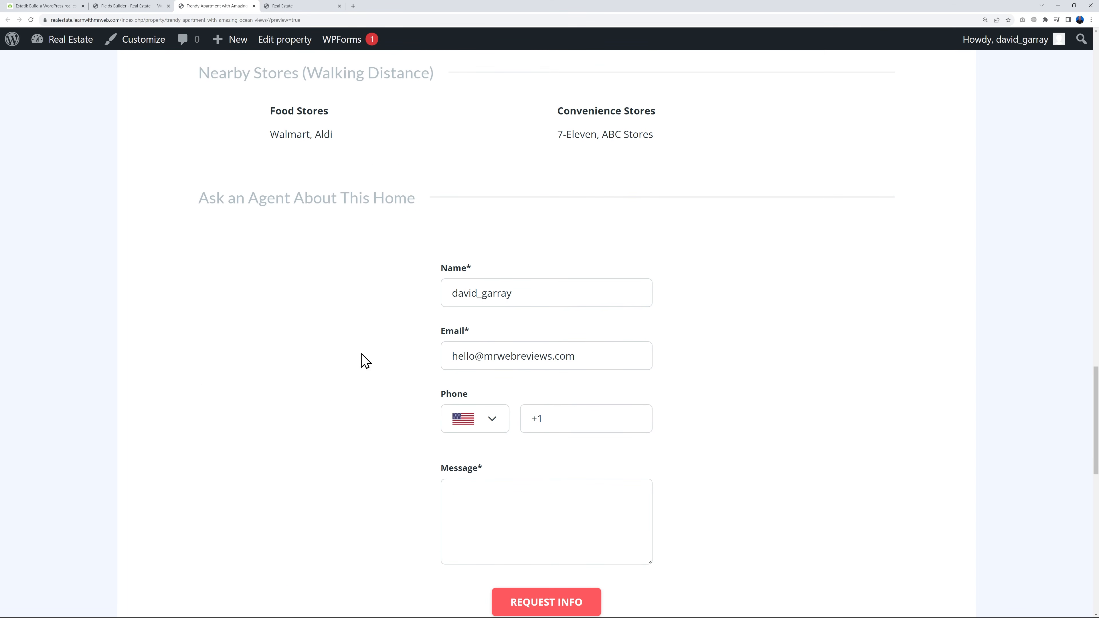
scroll(755, 459, "up", 7)
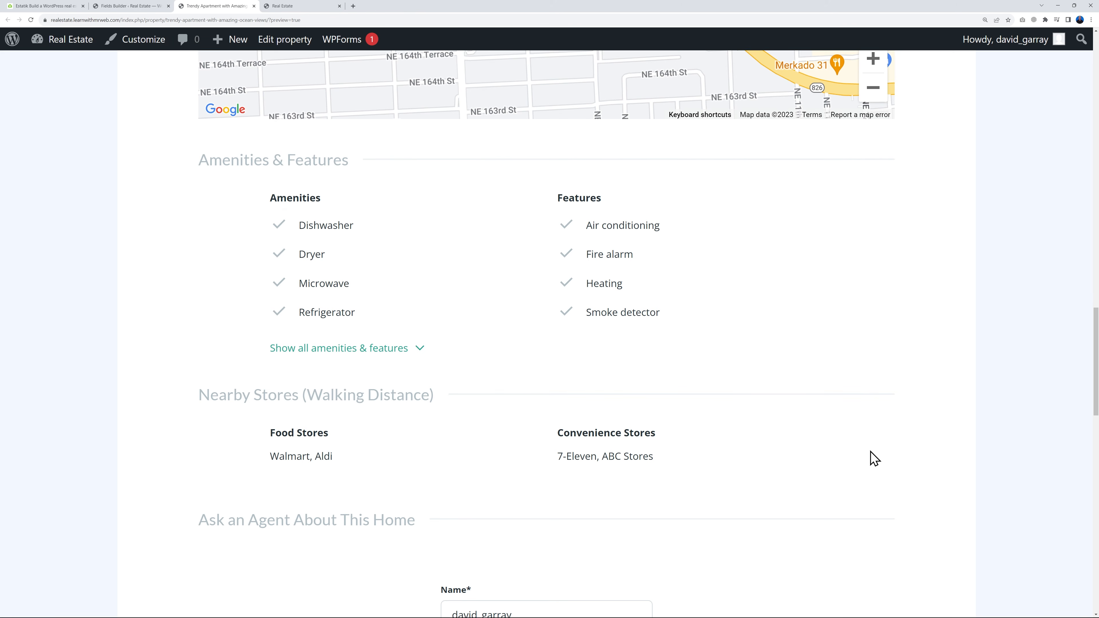
scroll(1008, 400, "up", 15)
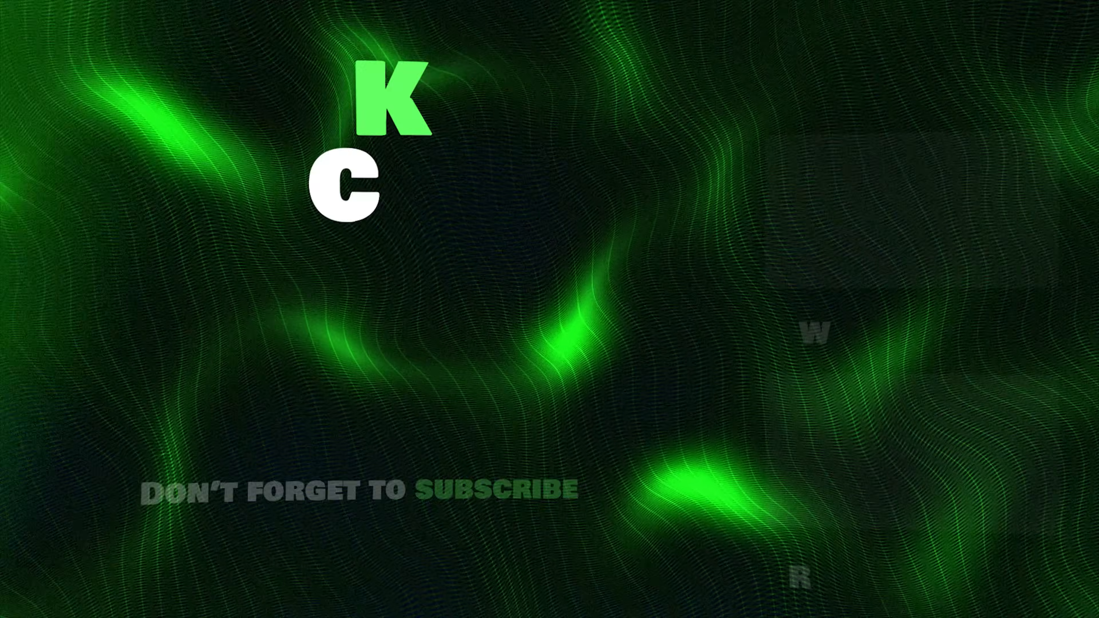